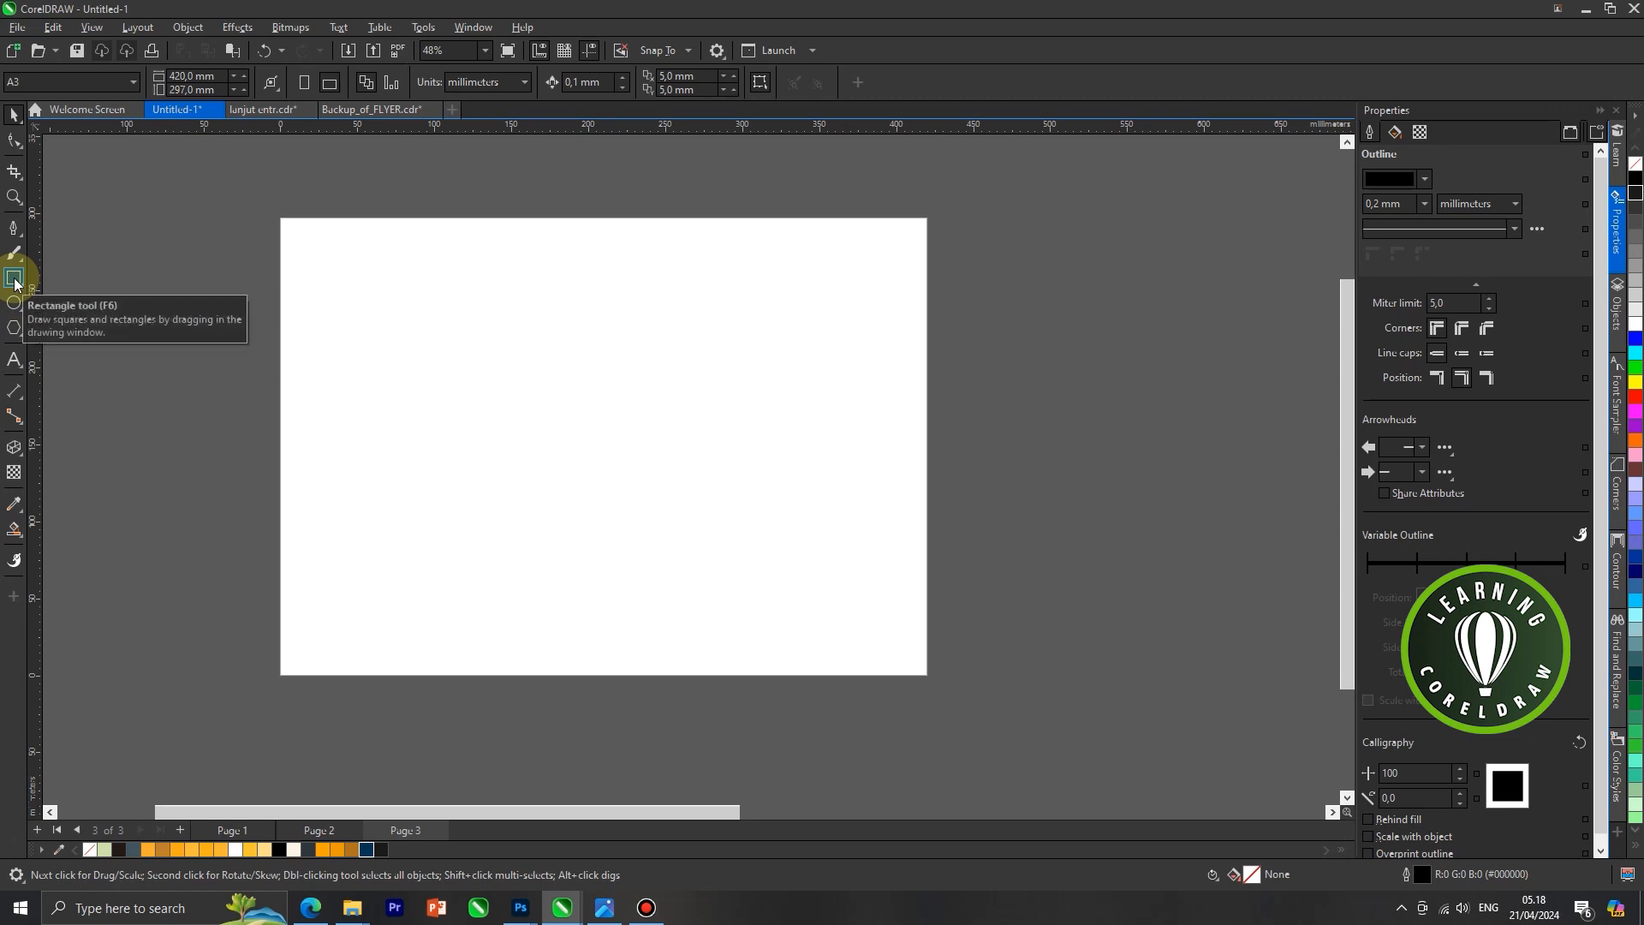
# Create a page-sized rectangle and narrow it to 210 mm so it covers the left half of the page
pyautogui.doubleClick(14, 278)
pyautogui.click(15, 116)
pyautogui.click(152, 222)
pyautogui.click(452, 356)
pyautogui.moveTo(936, 446); pyautogui.dragTo(604, 446)
# Copy the left rectangle and place the duplicate beside it over the right half of the page
pyautogui.rightClick(469, 378)
pyautogui.click(517, 468)
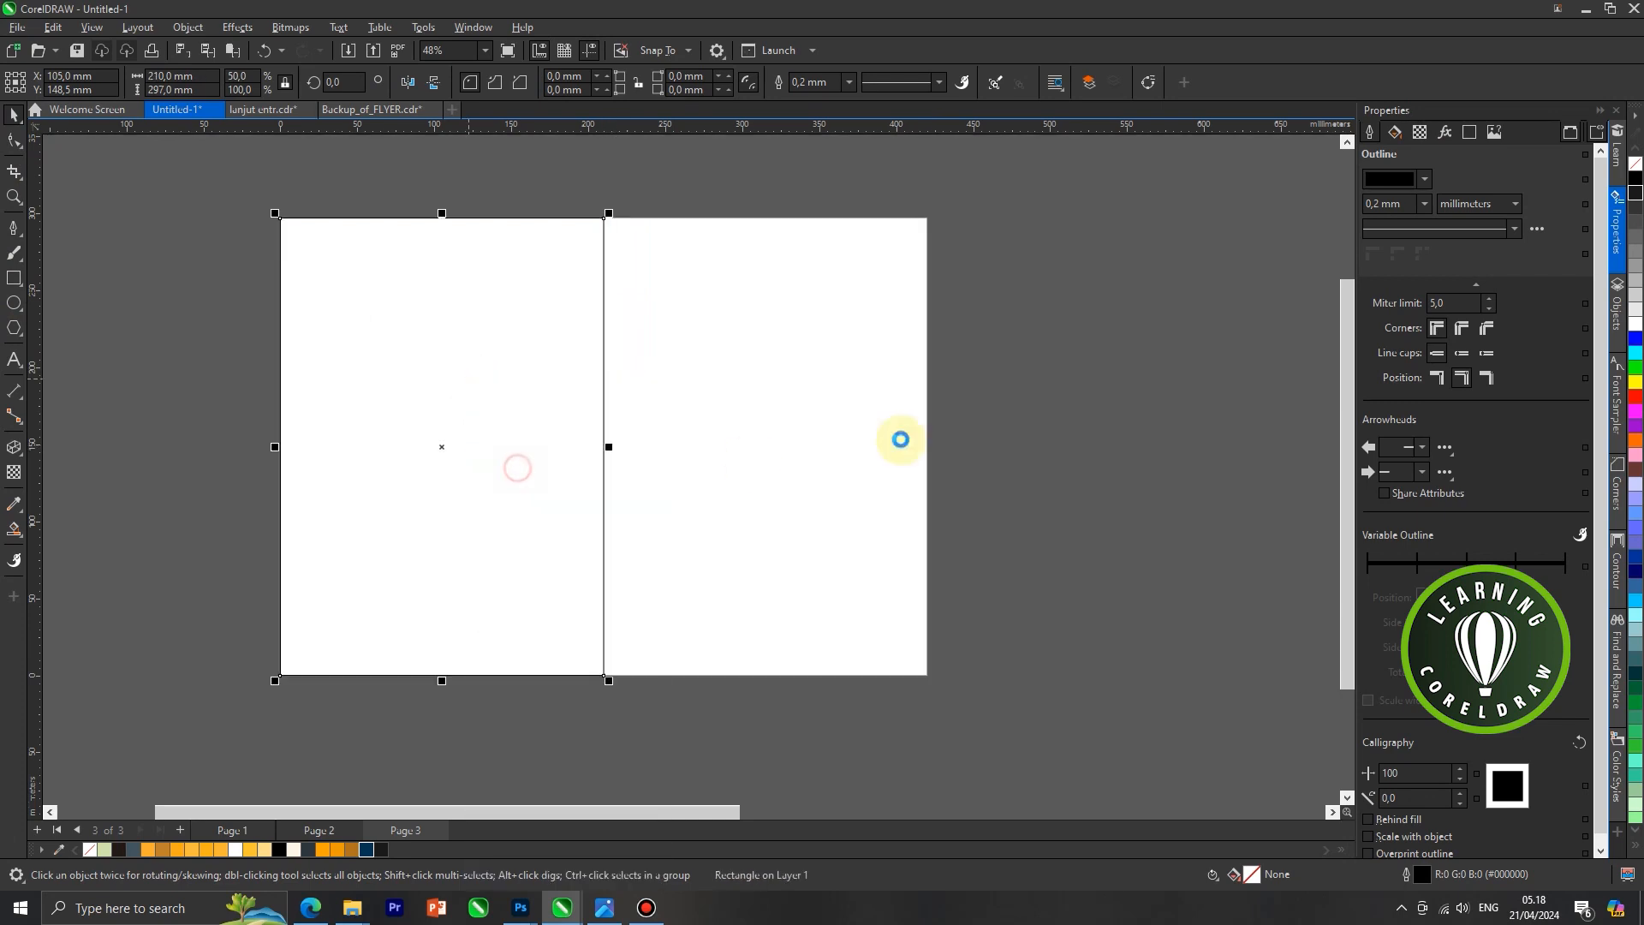
pyautogui.rightClick(1038, 366)
pyautogui.click(1058, 499)
pyautogui.click(471, 340)
pyautogui.moveTo(554, 352); pyautogui.dragTo(903, 375)
pyautogui.scroll(1, 734, 260)
pyautogui.moveTo(722, 257); pyautogui.dragTo(585, 216)
pyautogui.scroll(-2, 681, 287)
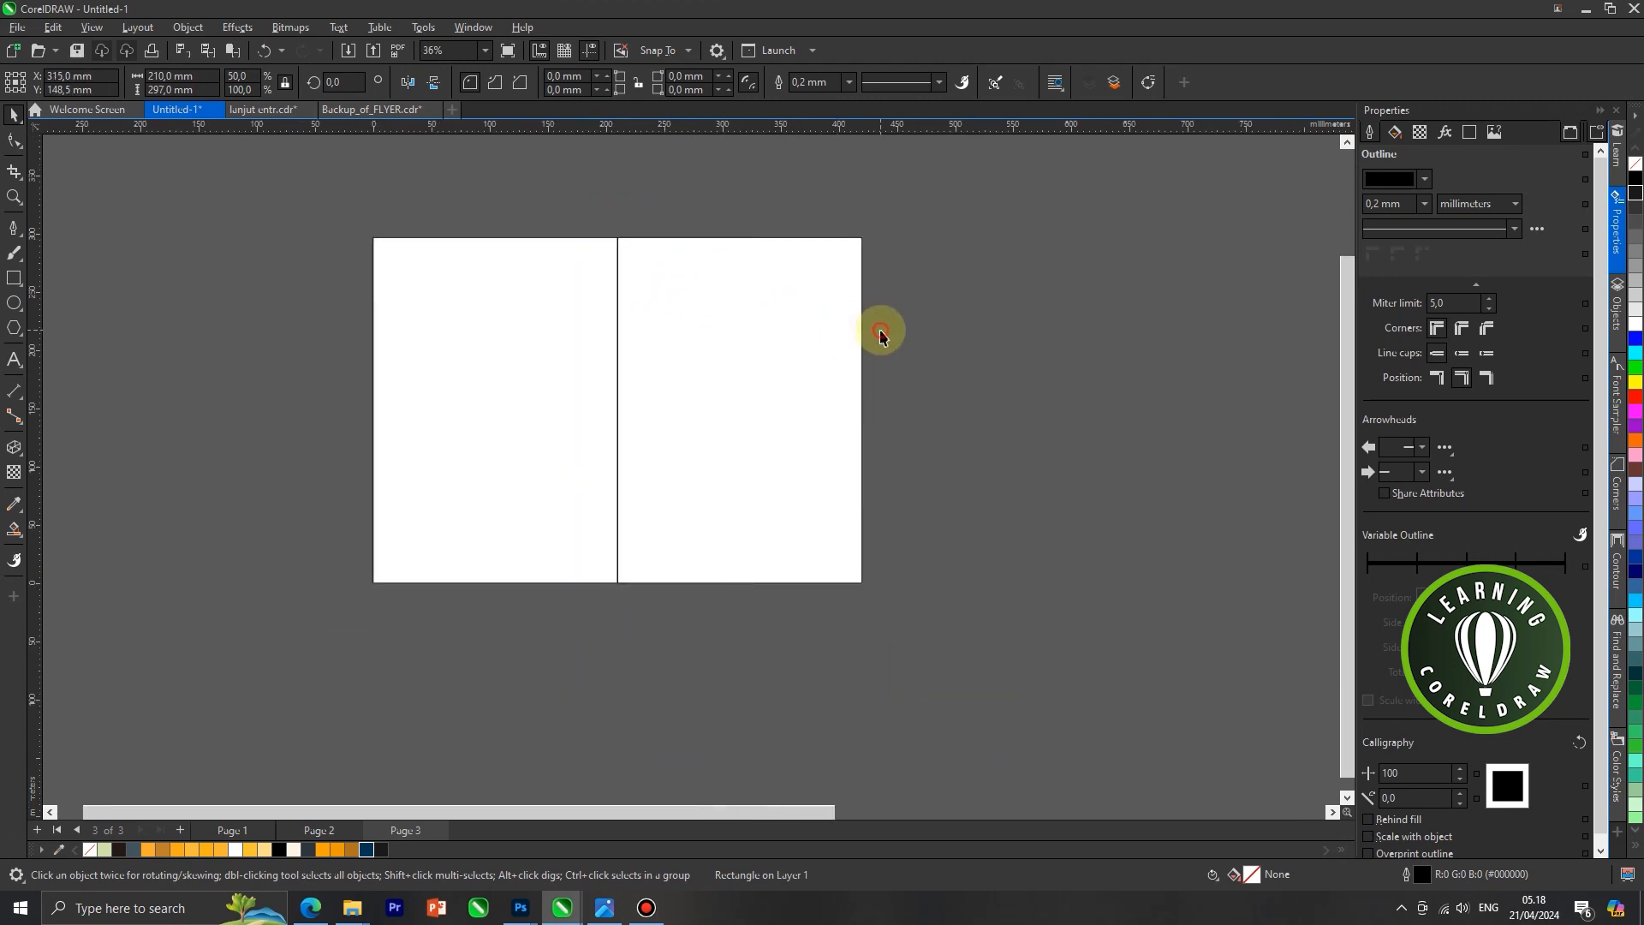
# Fill both half-page rectangles with white
pyautogui.keyDown('shift'); pyautogui.click(558, 378); pyautogui.keyUp('shift')
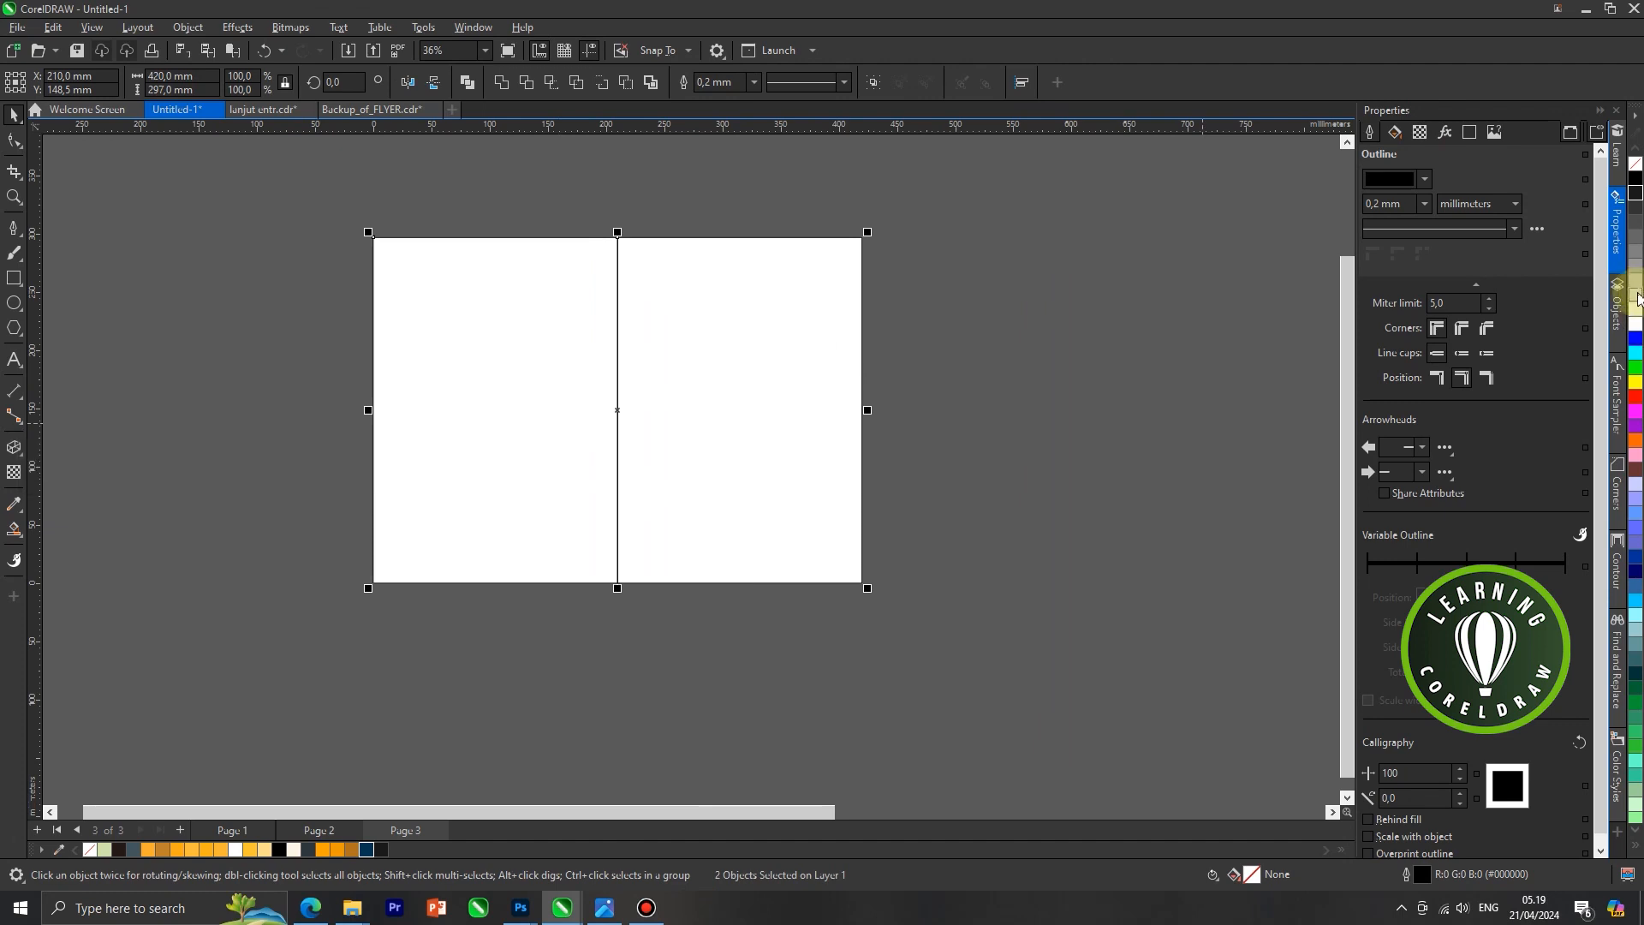
pyautogui.click(1636, 329)
pyautogui.click(1013, 375)
pyautogui.scroll(-1, 575, 470)
pyautogui.scroll(3, 565, 415)
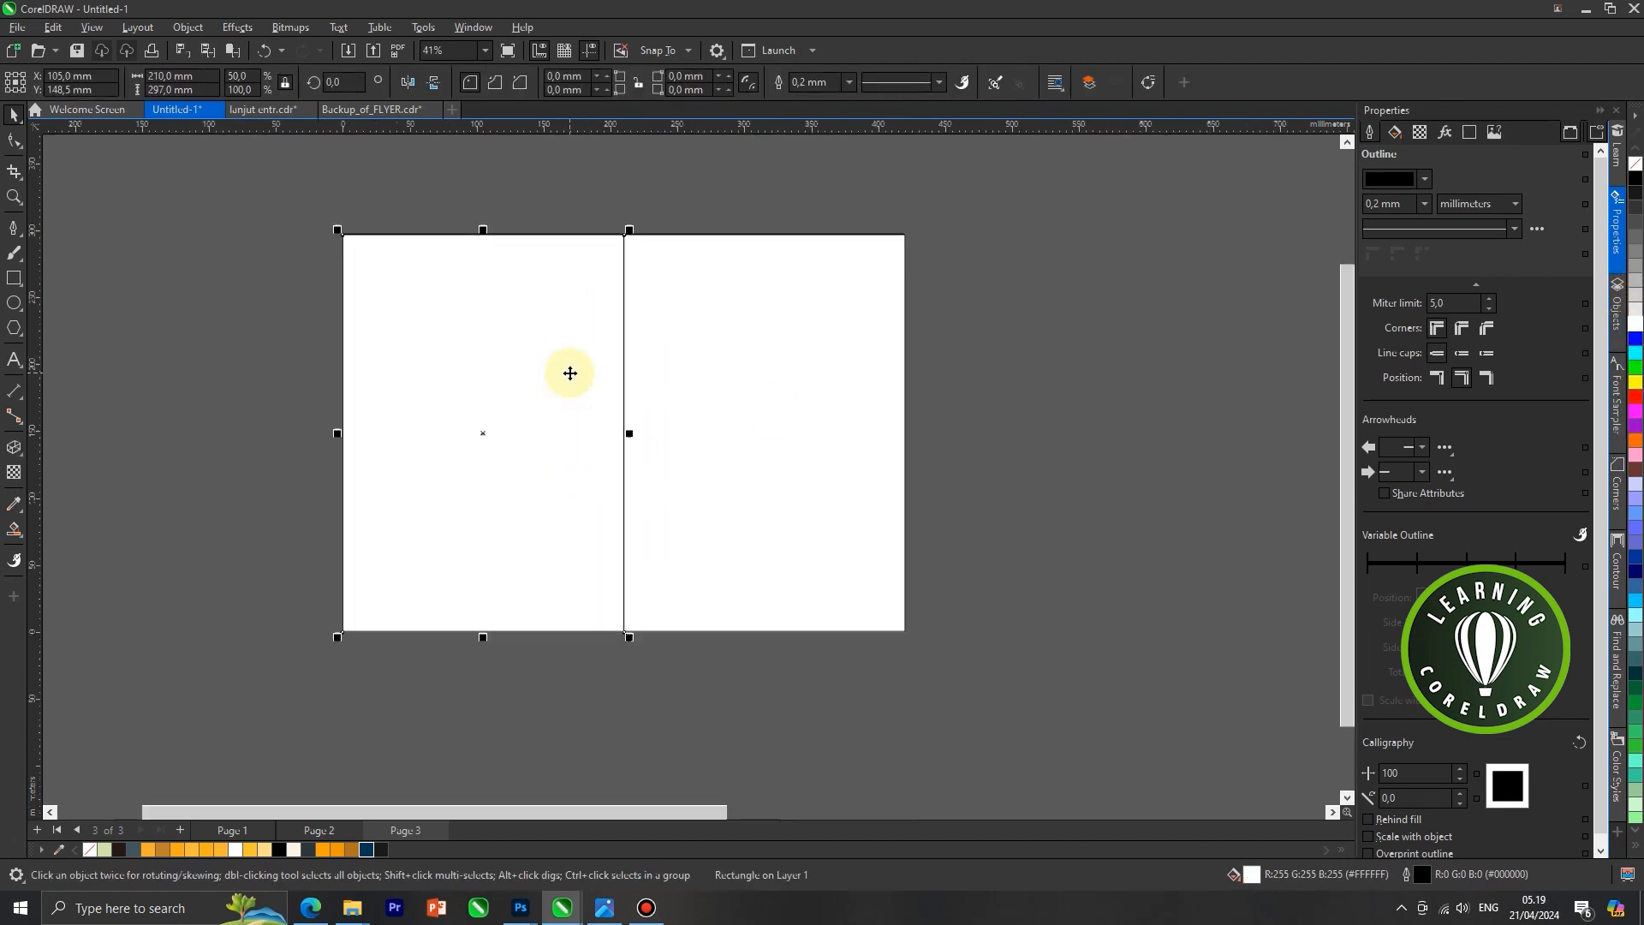
# Draw a straight line about 335 mm wide and 99 mm high, rising from outside the page's left edge into the right half
pyautogui.click(13, 227)
pyautogui.click(271, 434)
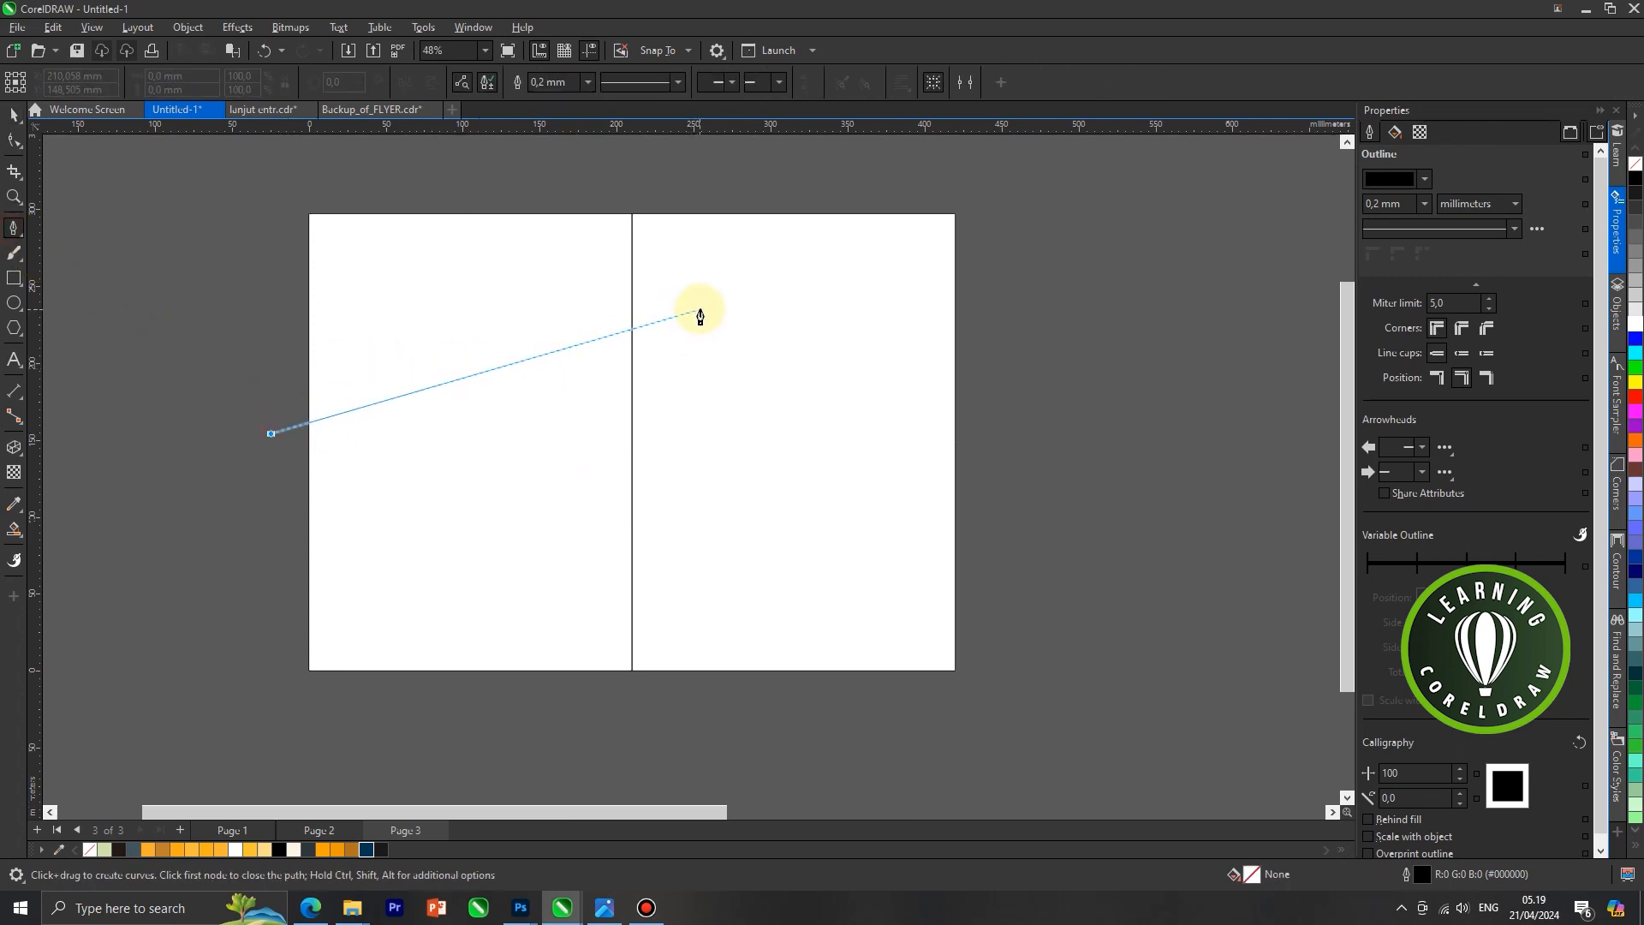
pyautogui.click(787, 282)
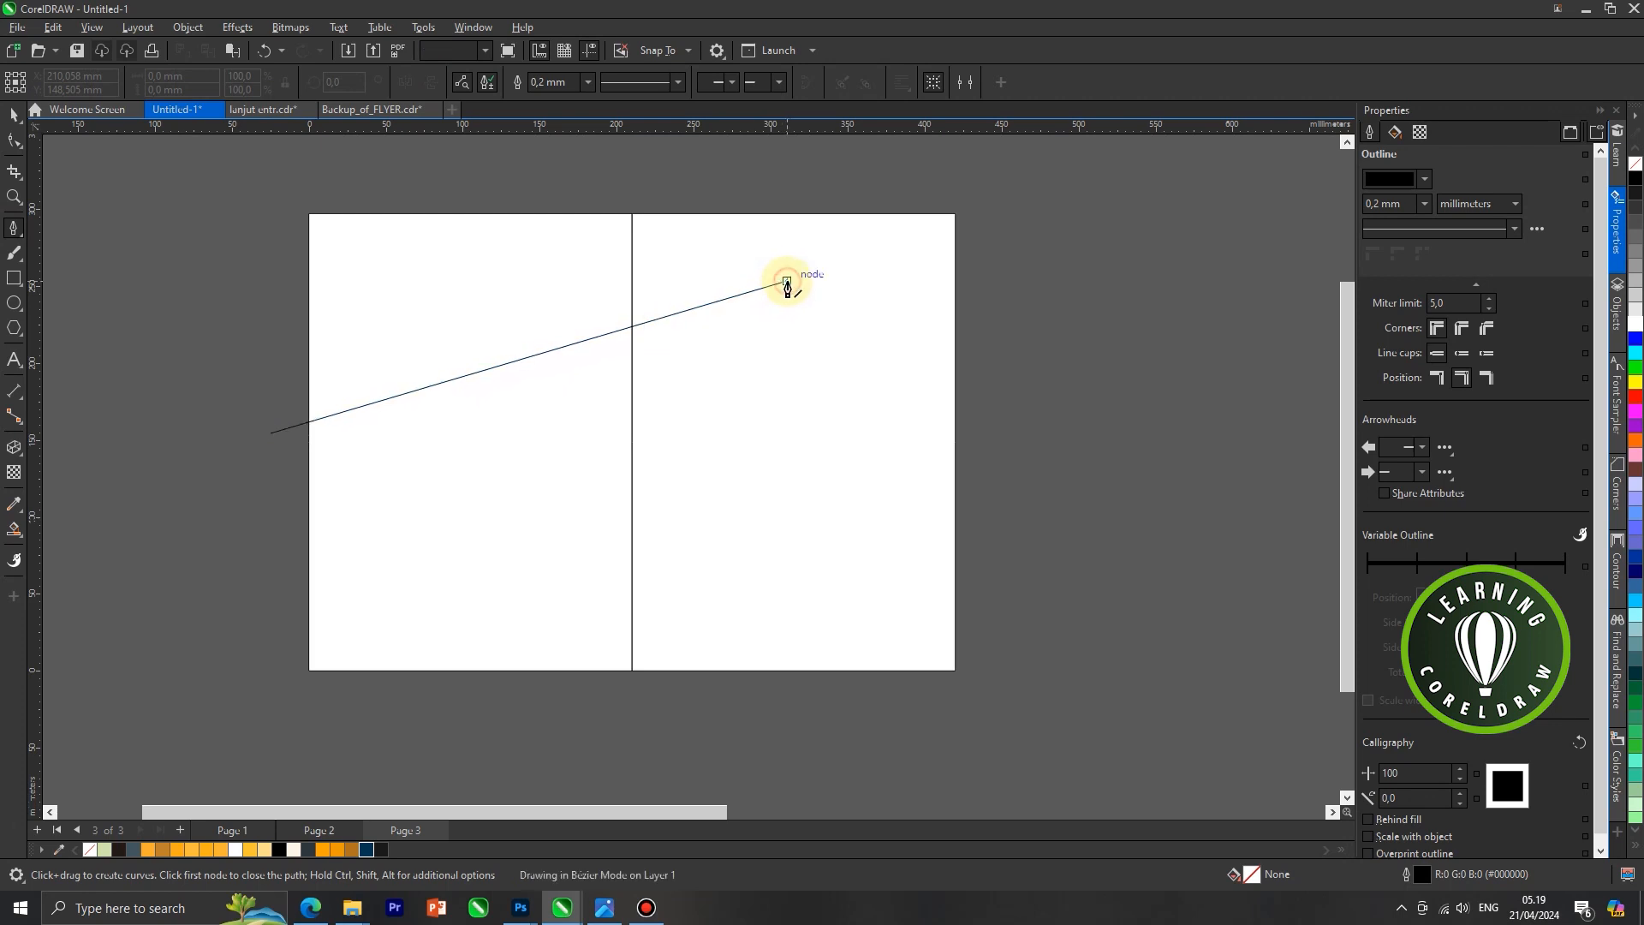
pyautogui.press('Escape')
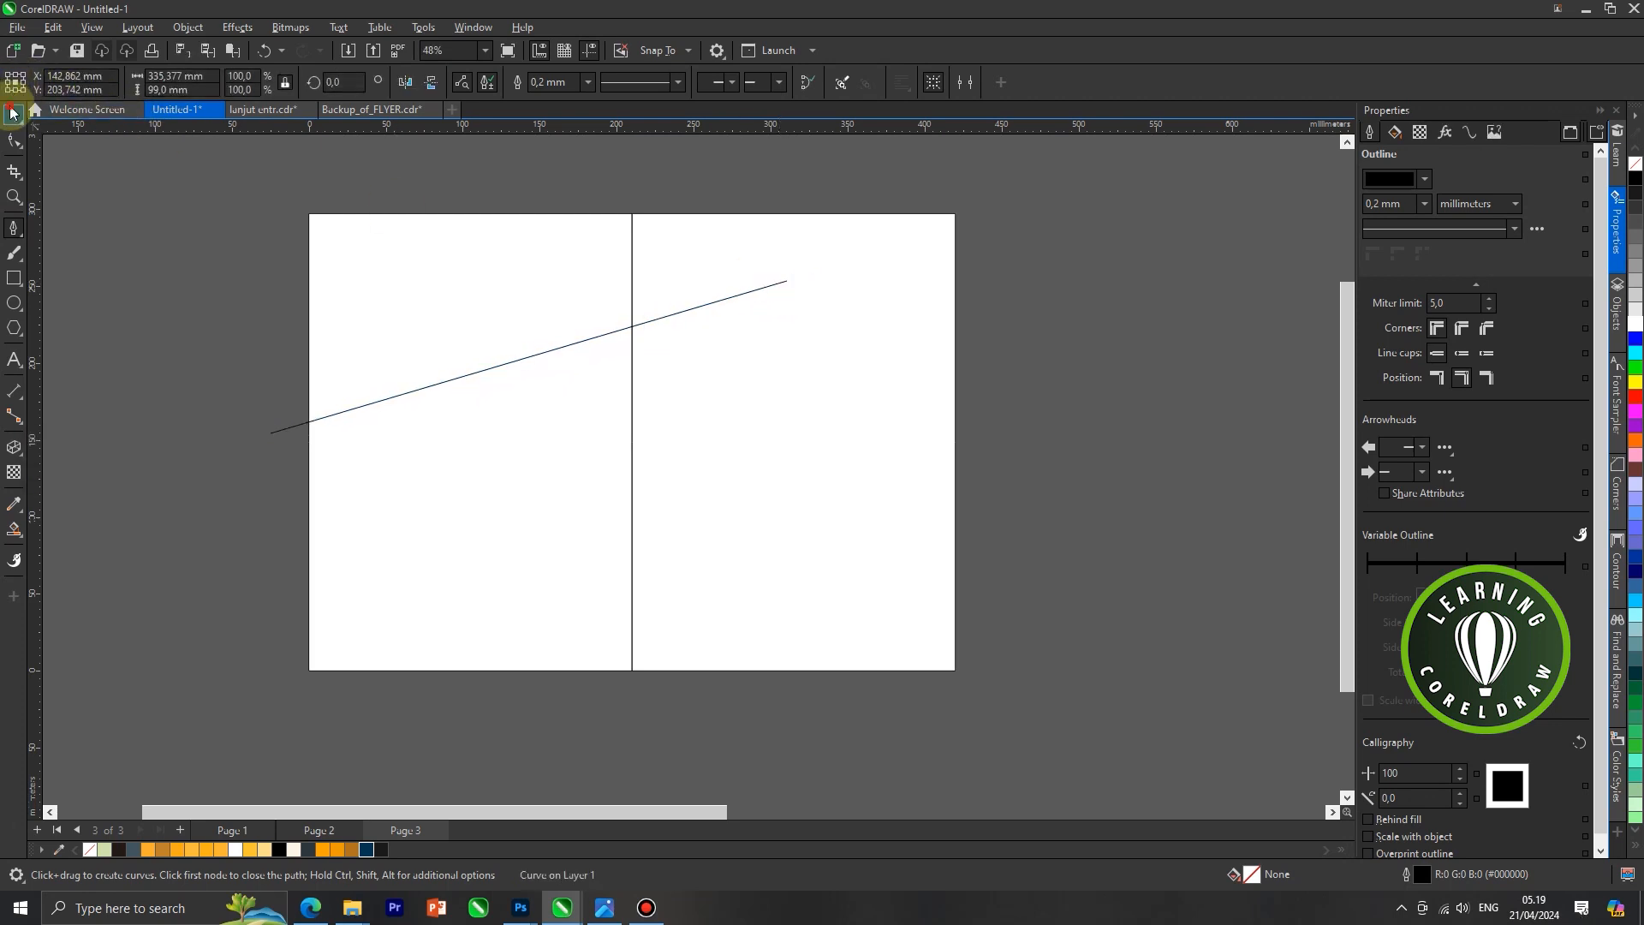
# Duplicate the rising line lower on the page and extend the copy's right end along its slope
pyautogui.click(14, 114)
pyautogui.moveTo(436, 383); pyautogui.dragTo(466, 530)
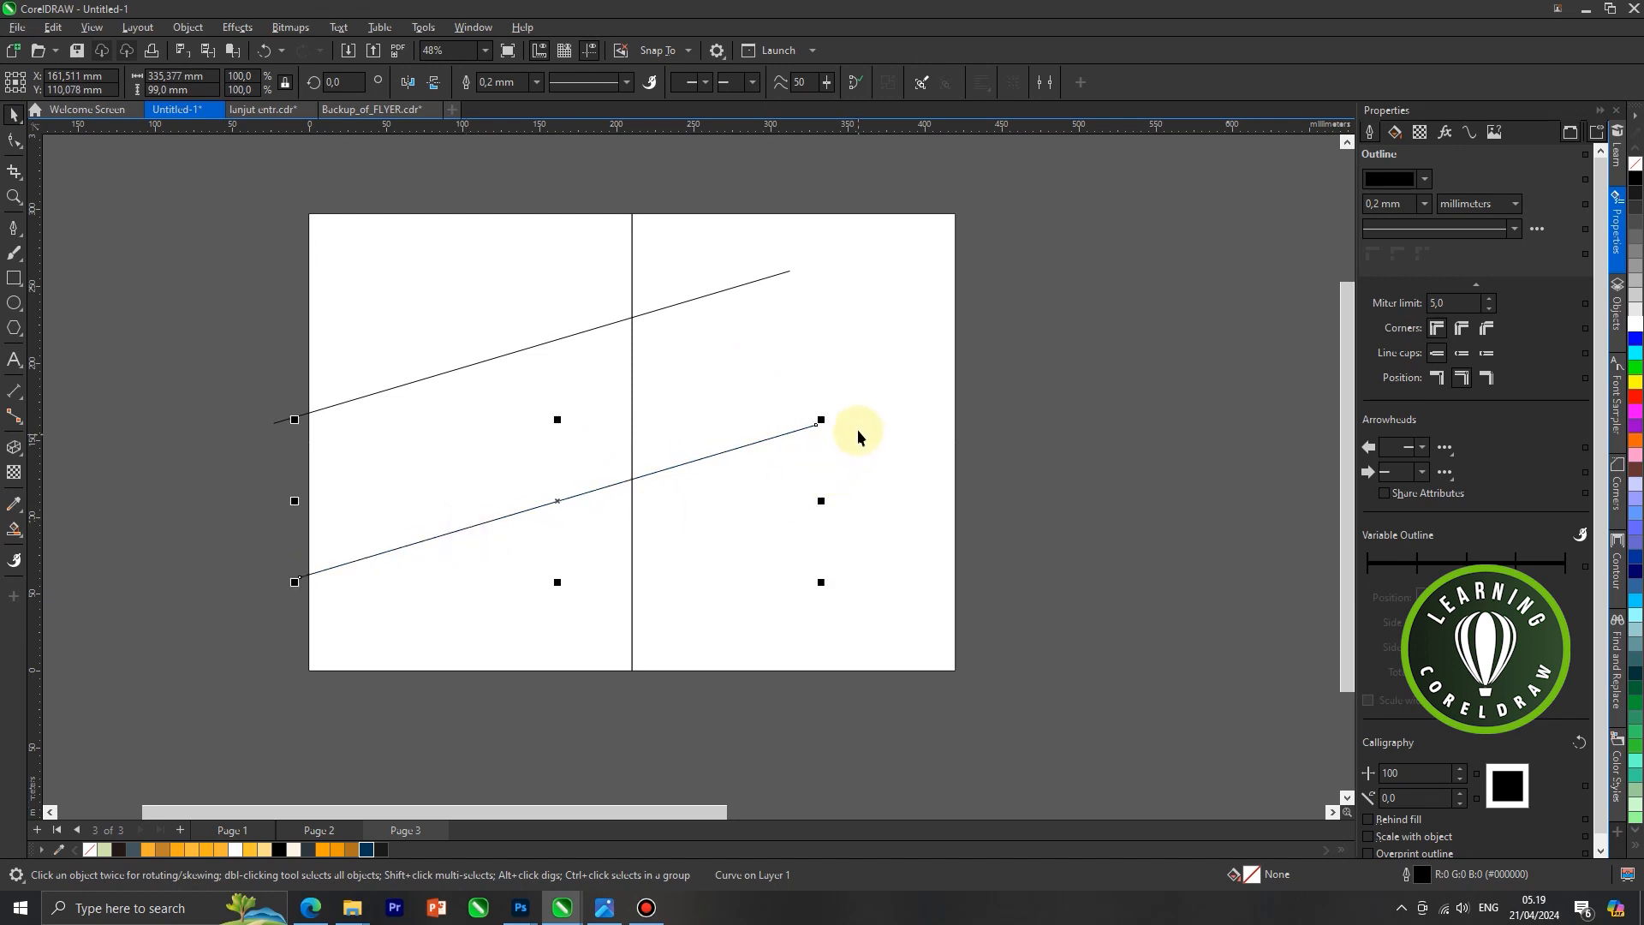
pyautogui.moveTo(824, 500); pyautogui.dragTo(836, 492)
pyautogui.hotkey('ctrl', 'z')
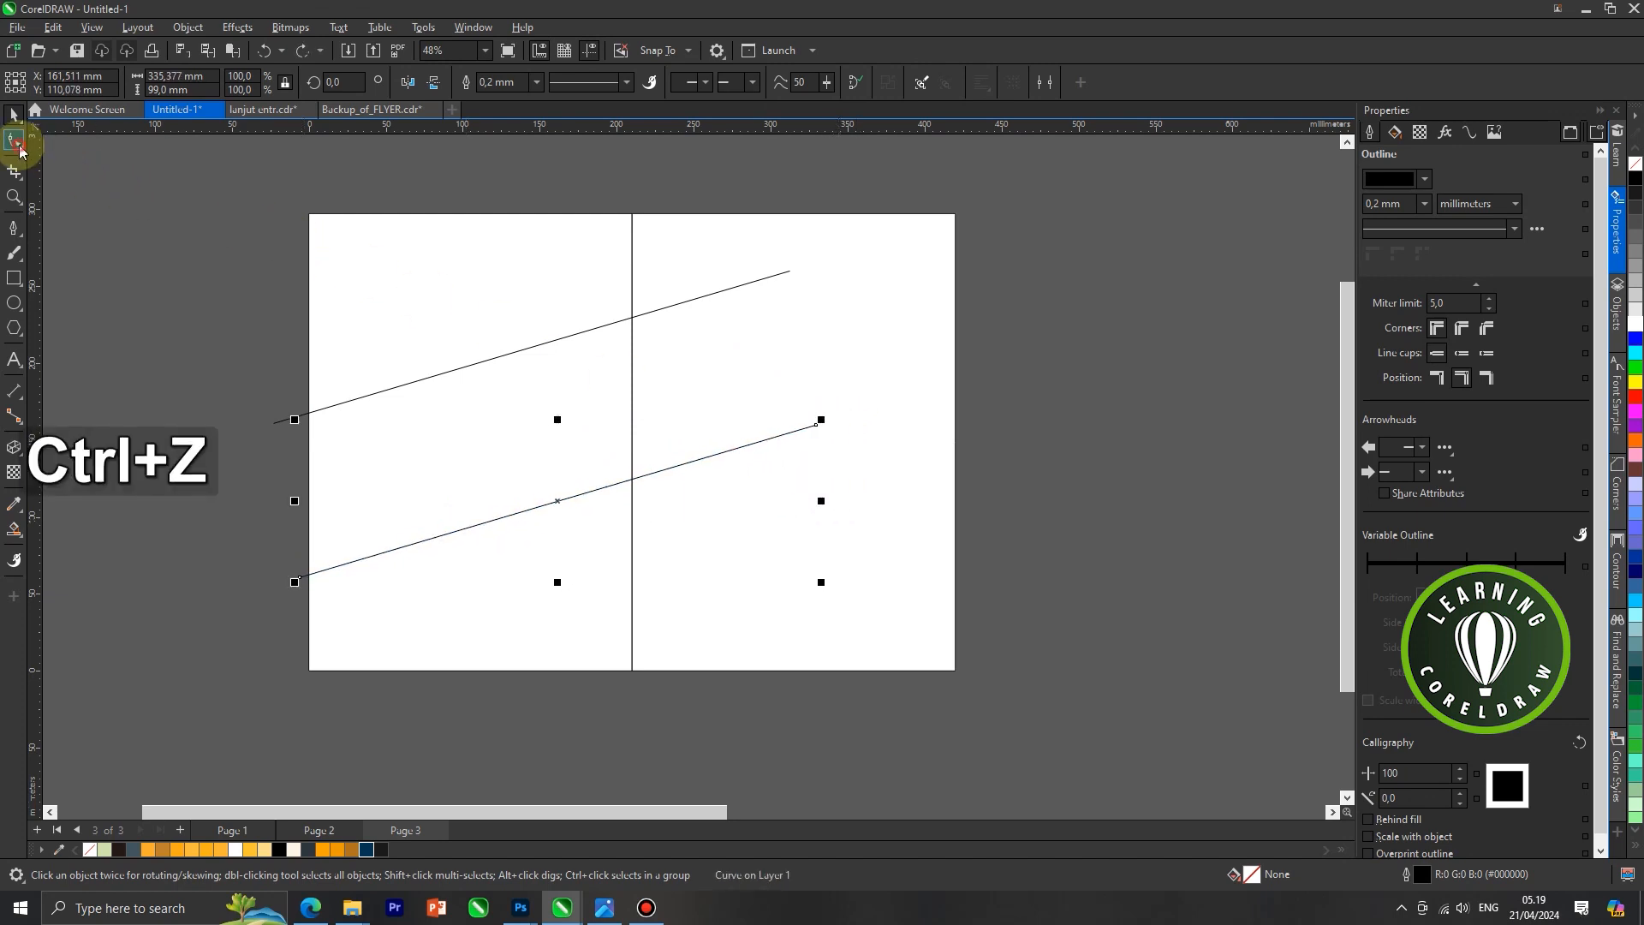
pyautogui.click(17, 141)
pyautogui.moveTo(818, 424); pyautogui.dragTo(895, 409)
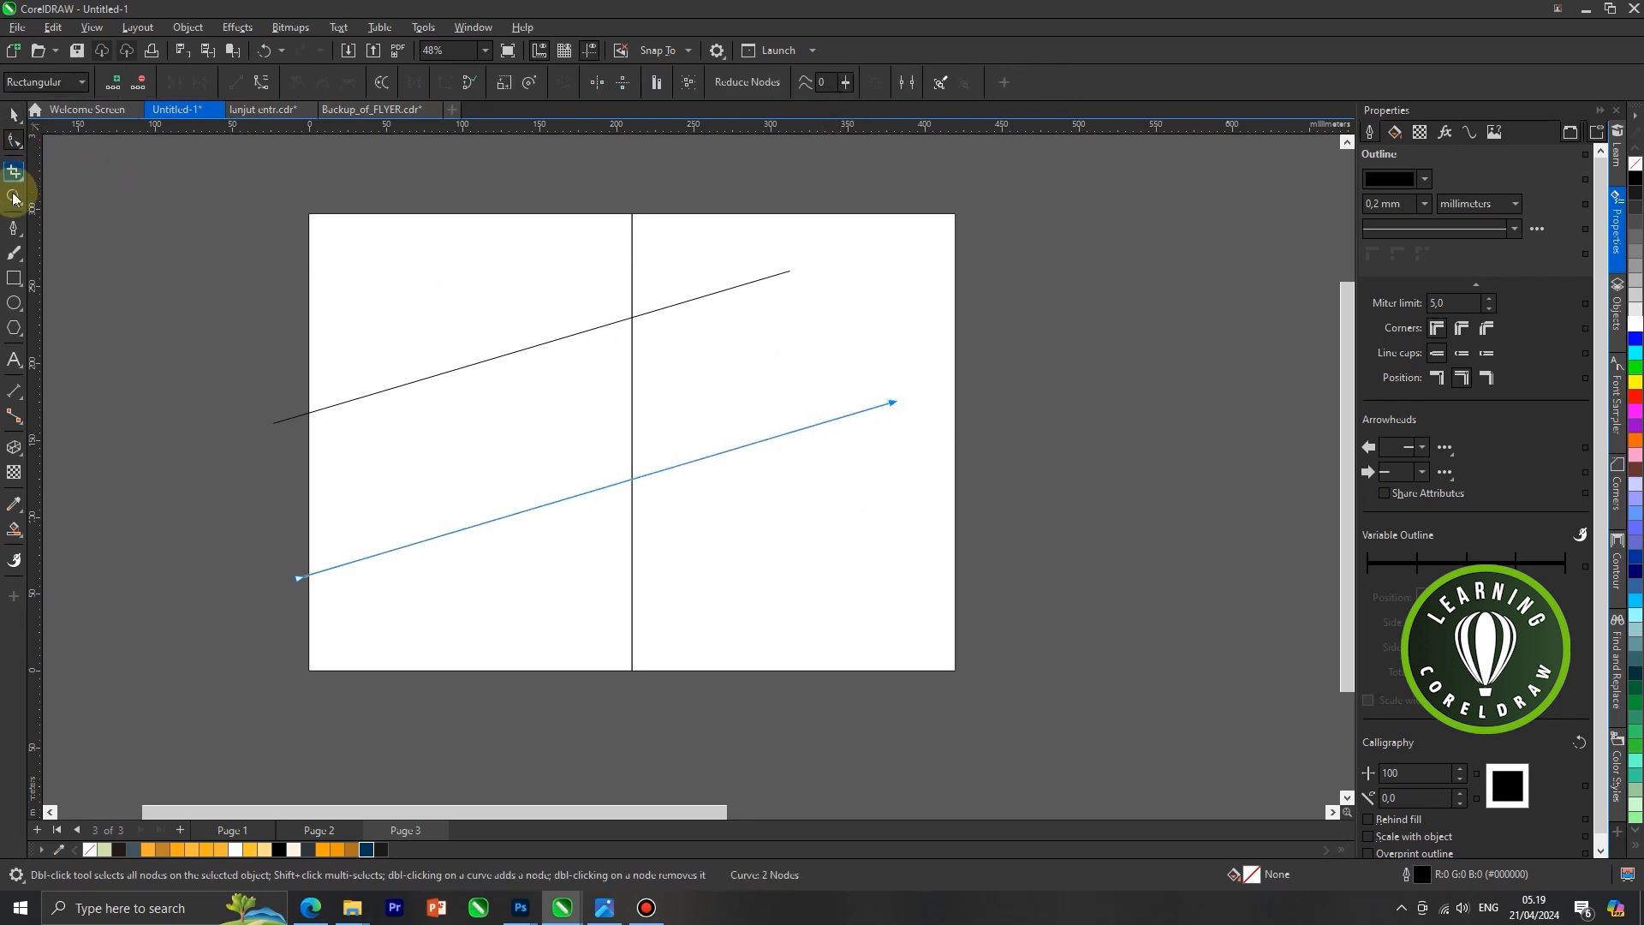
# Draw a descending line about 199 mm wide and 128 mm high from the upper centre across both rising lines
pyautogui.click(17, 234)
pyautogui.click(623, 243)
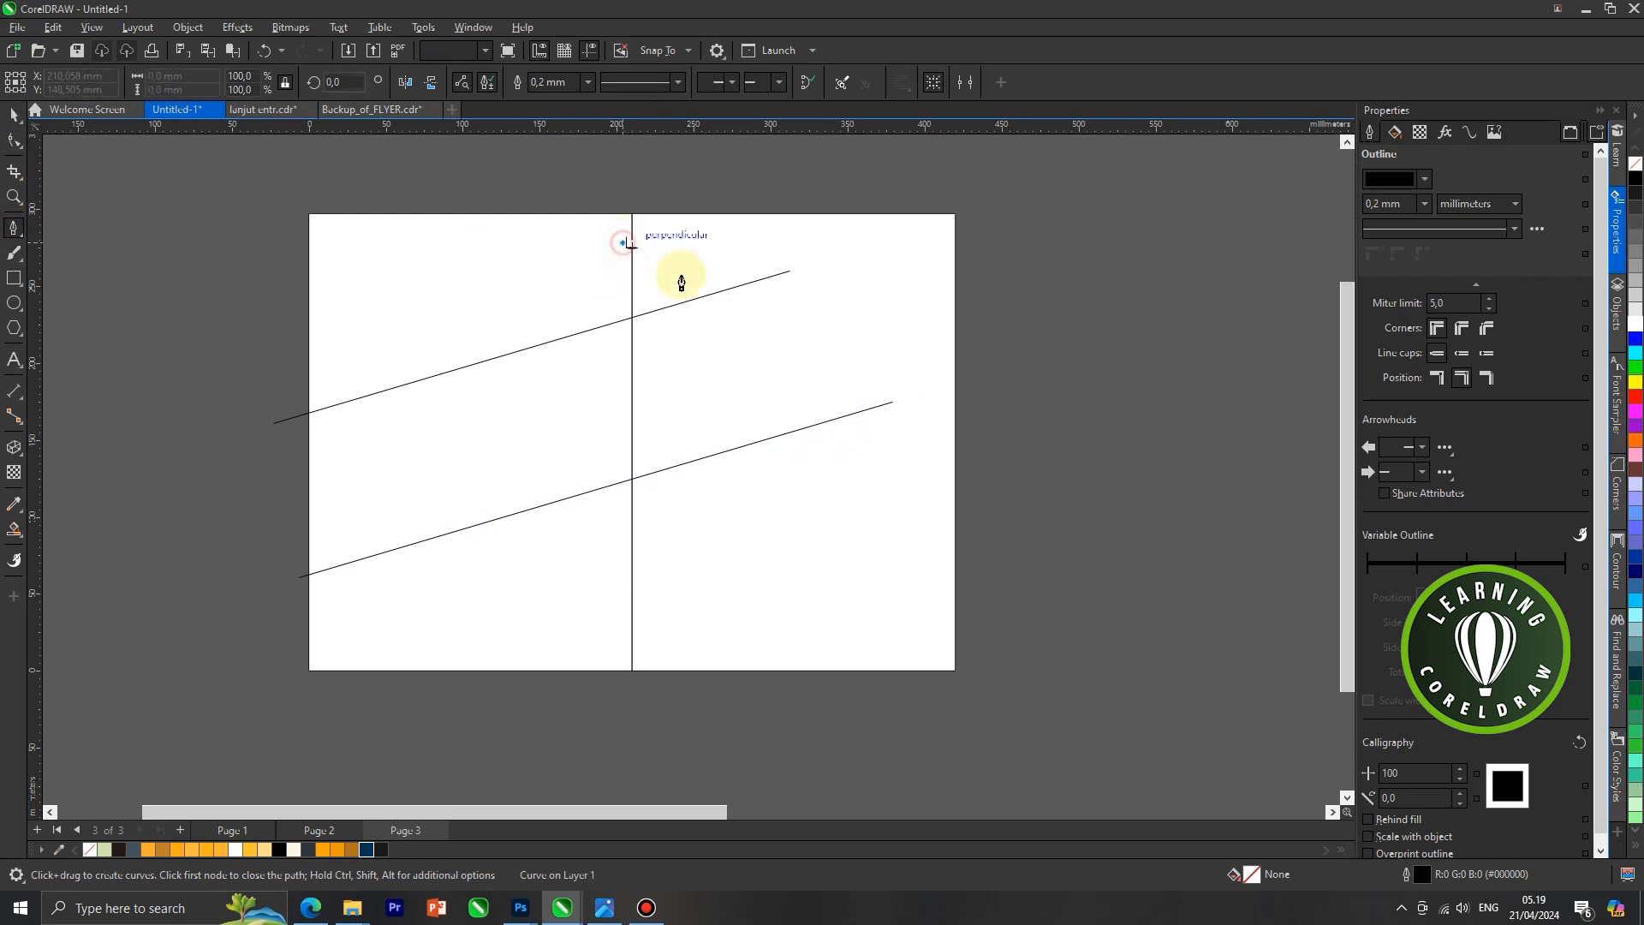
pyautogui.click(929, 442)
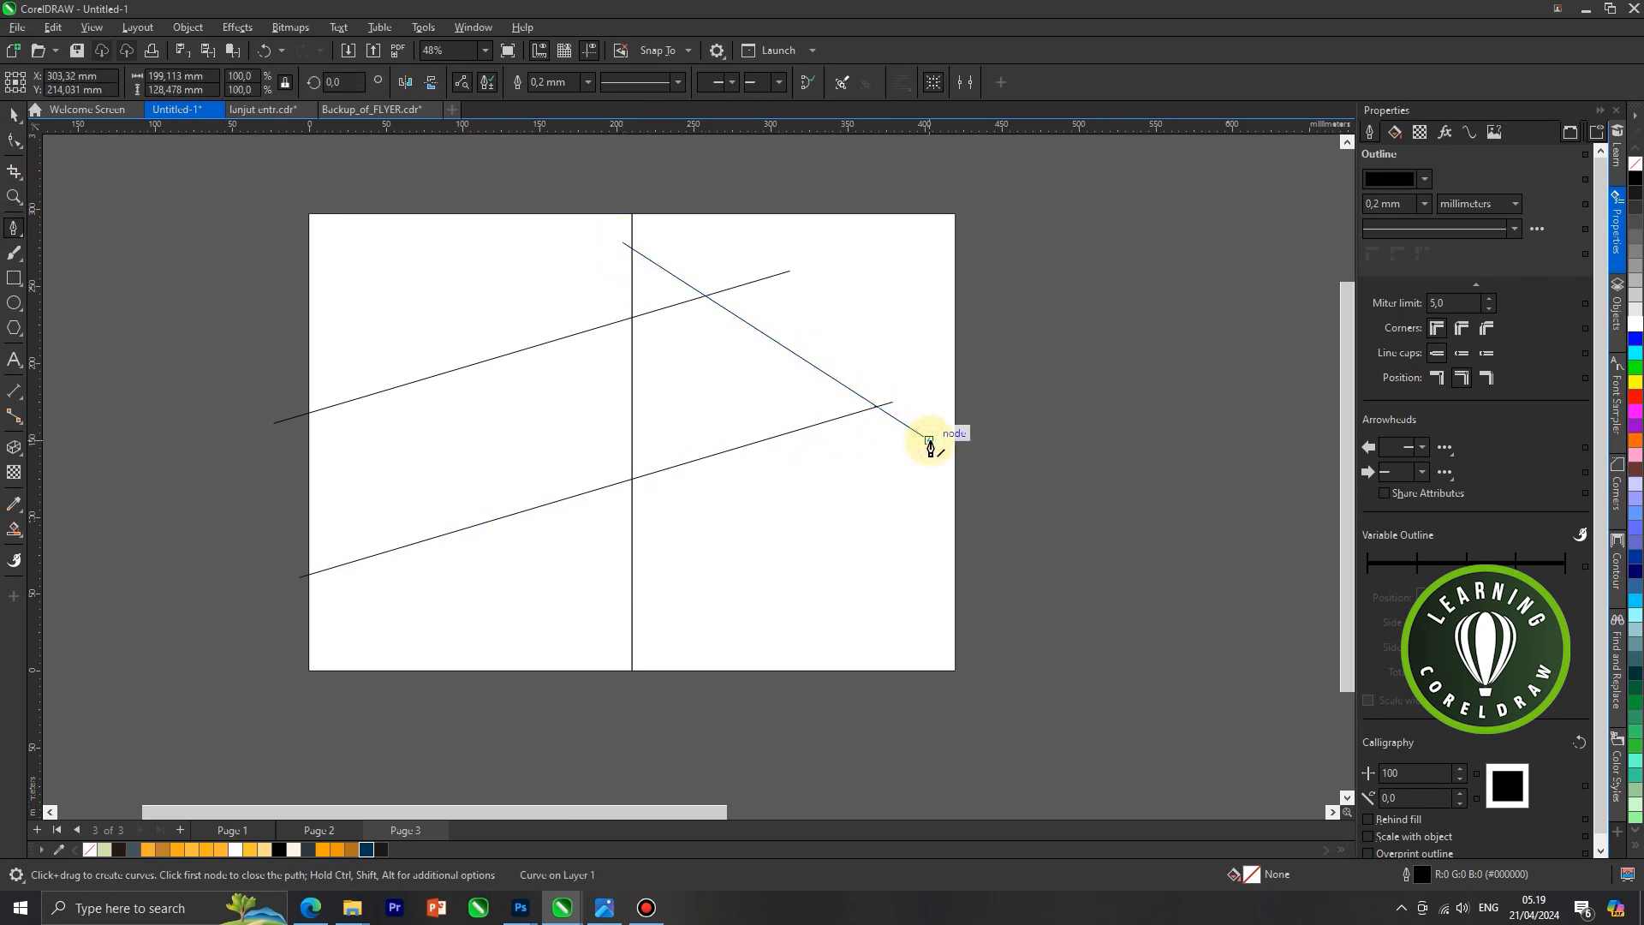
pyautogui.press('Escape')
# Duplicate the descending line and set the copy parallel, slightly above and to the right of the original
pyautogui.click(15, 114)
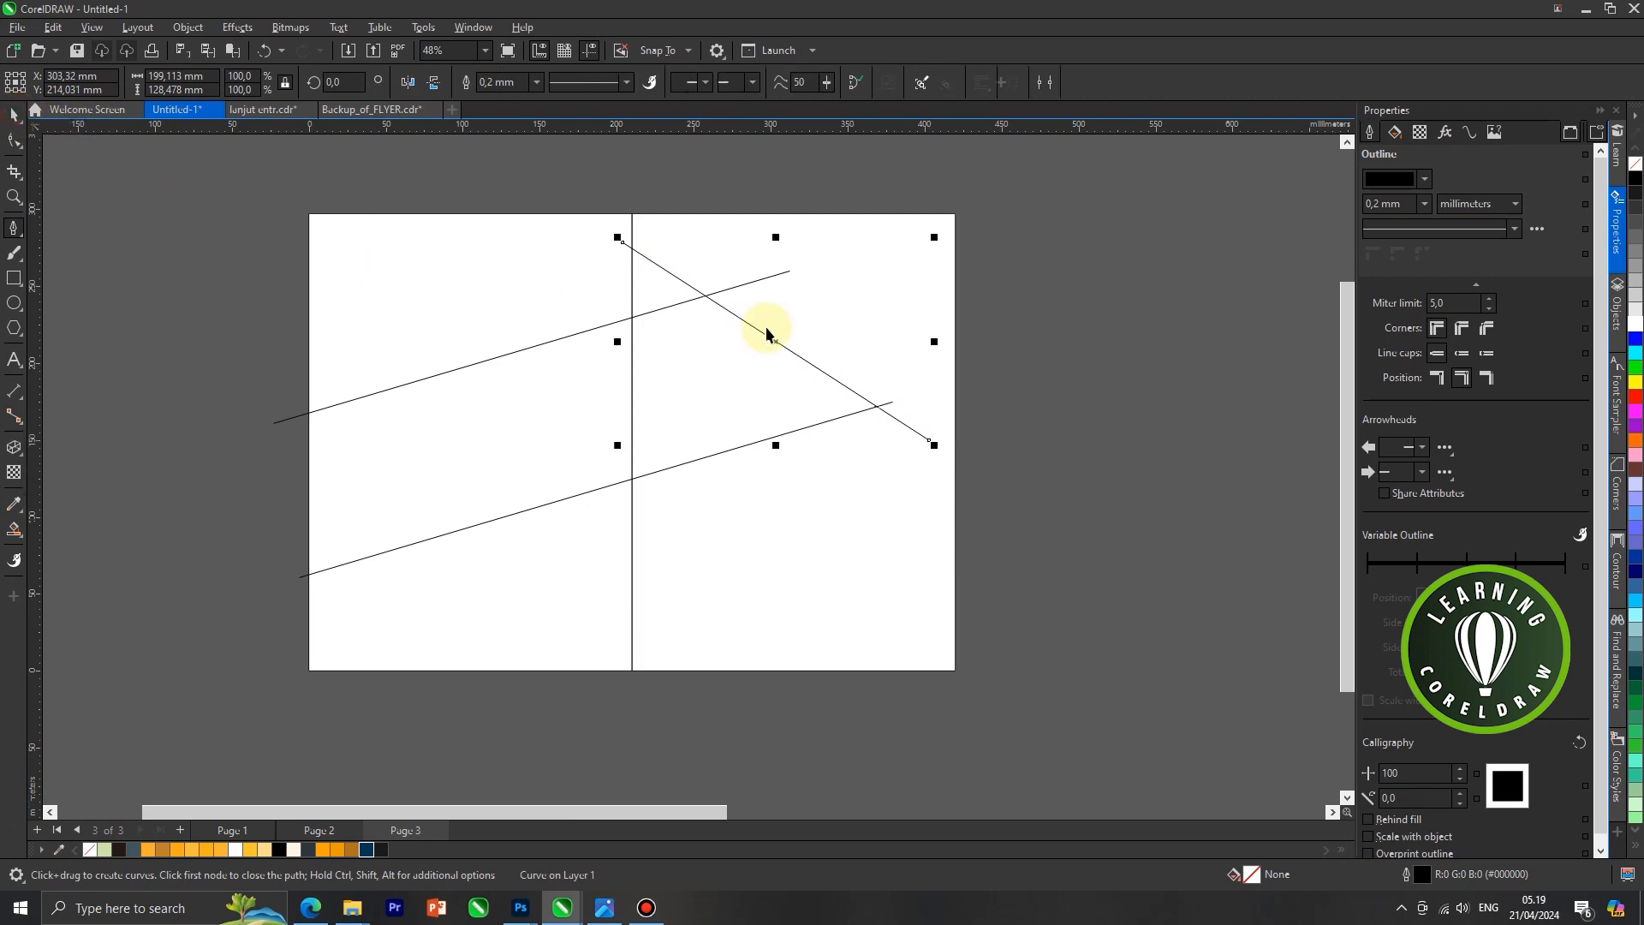
pyautogui.scroll(1, 763, 330)
pyautogui.rightClick(773, 340)
pyautogui.click(821, 435)
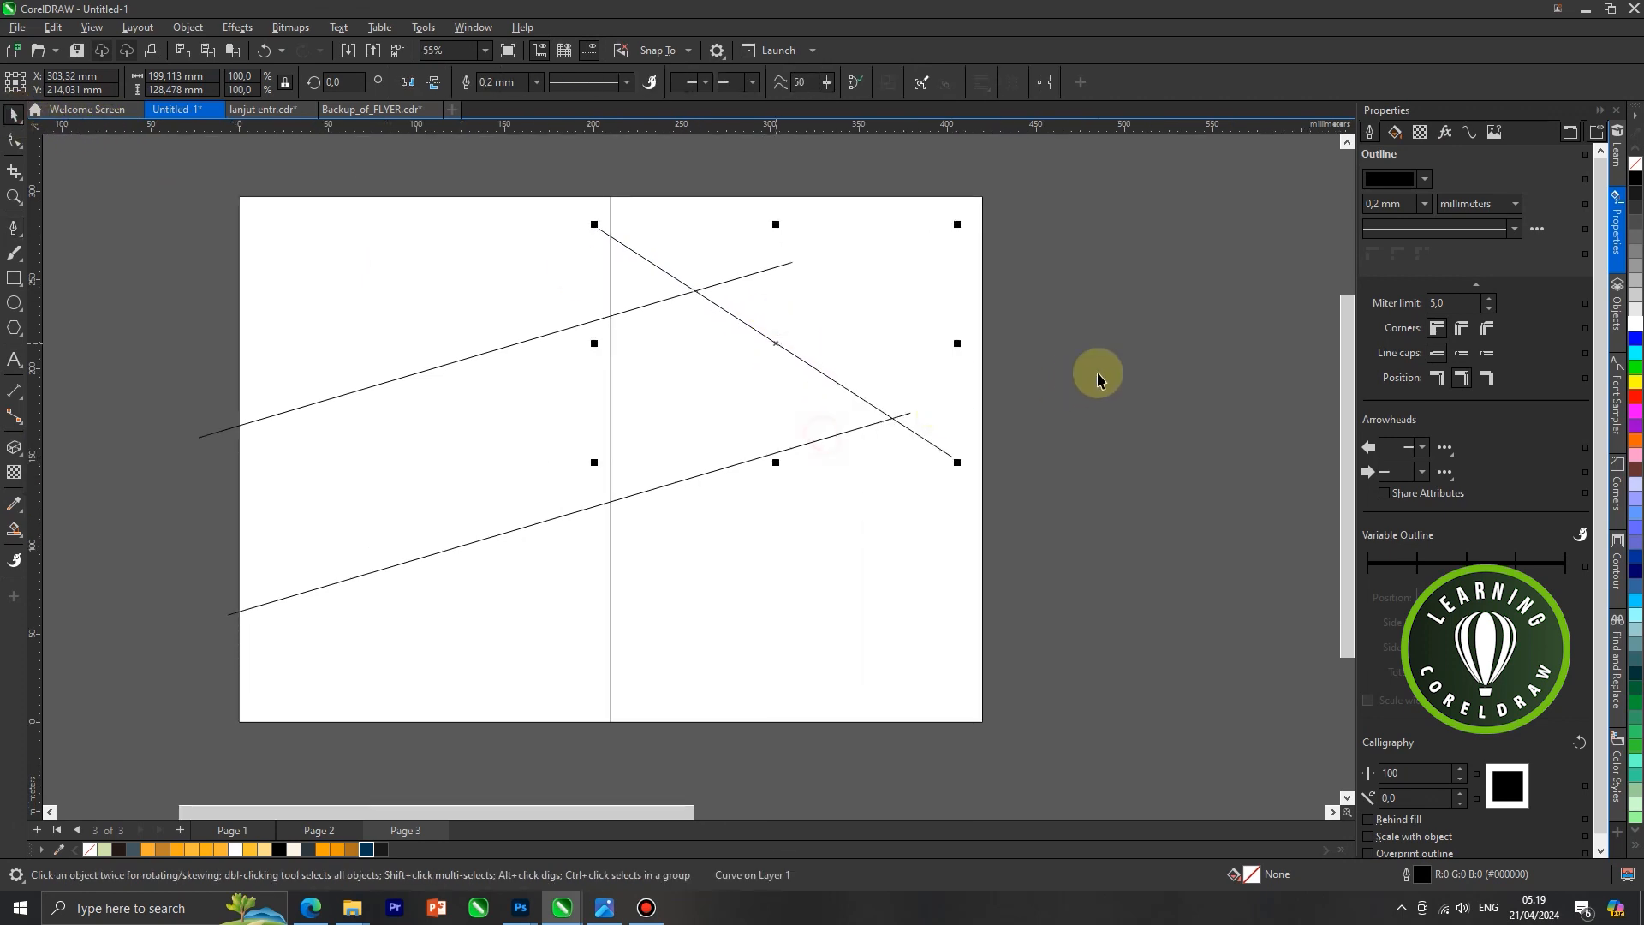
pyautogui.rightClick(1095, 374)
pyautogui.click(1138, 505)
pyautogui.scroll(1, 771, 341)
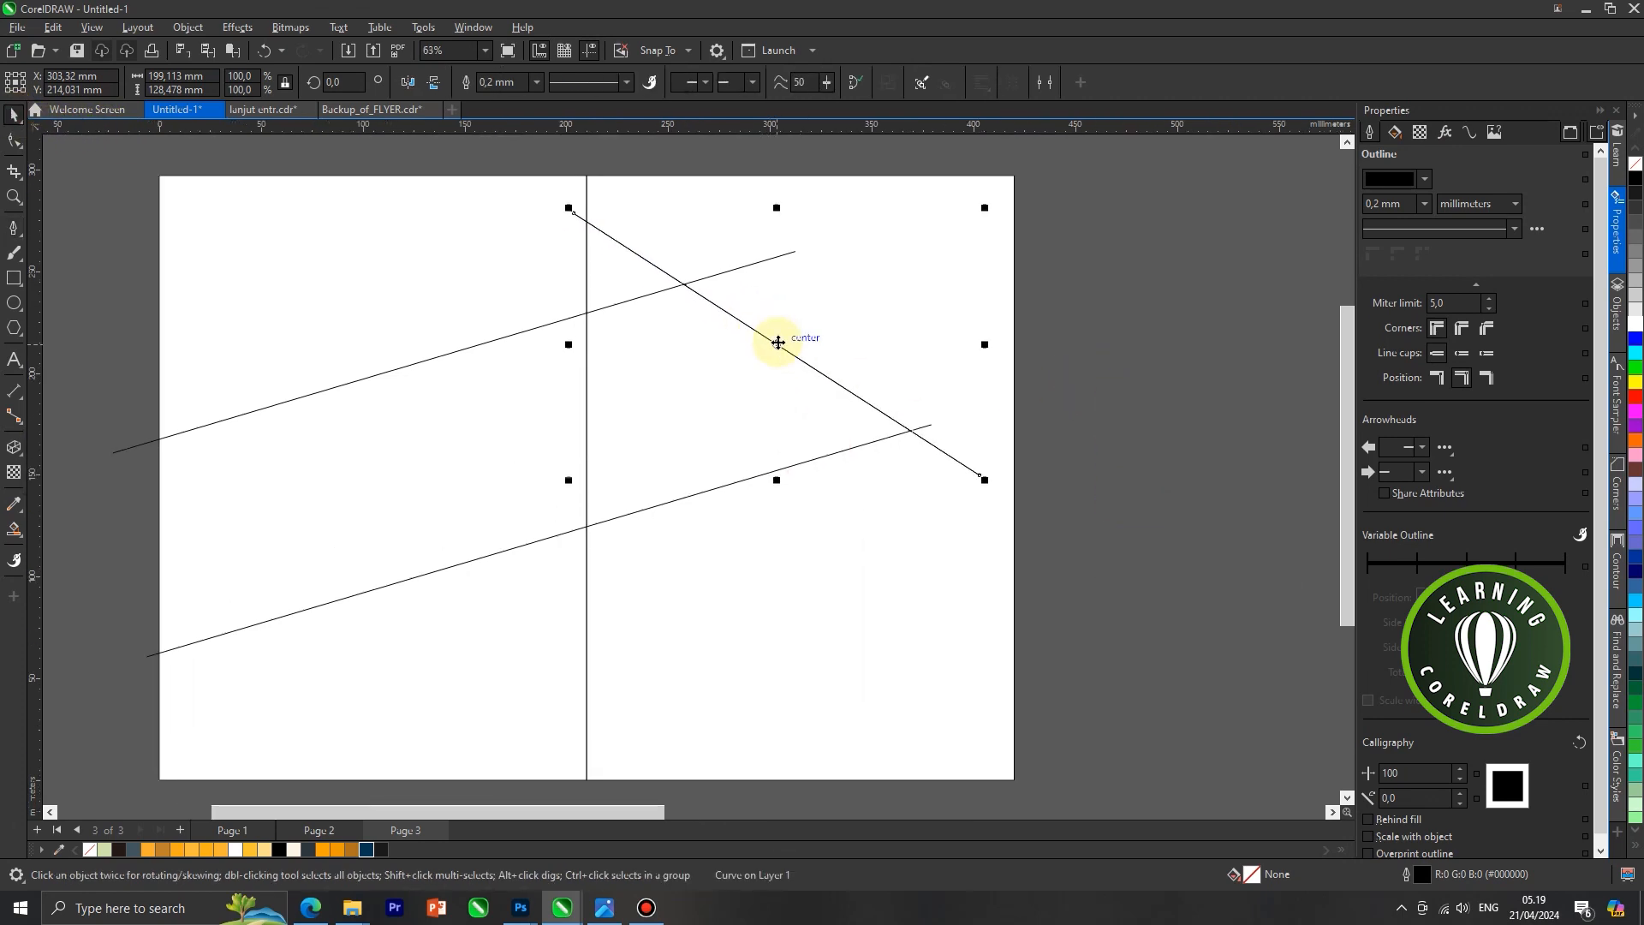
pyautogui.moveTo(786, 342); pyautogui.dragTo(789, 344)
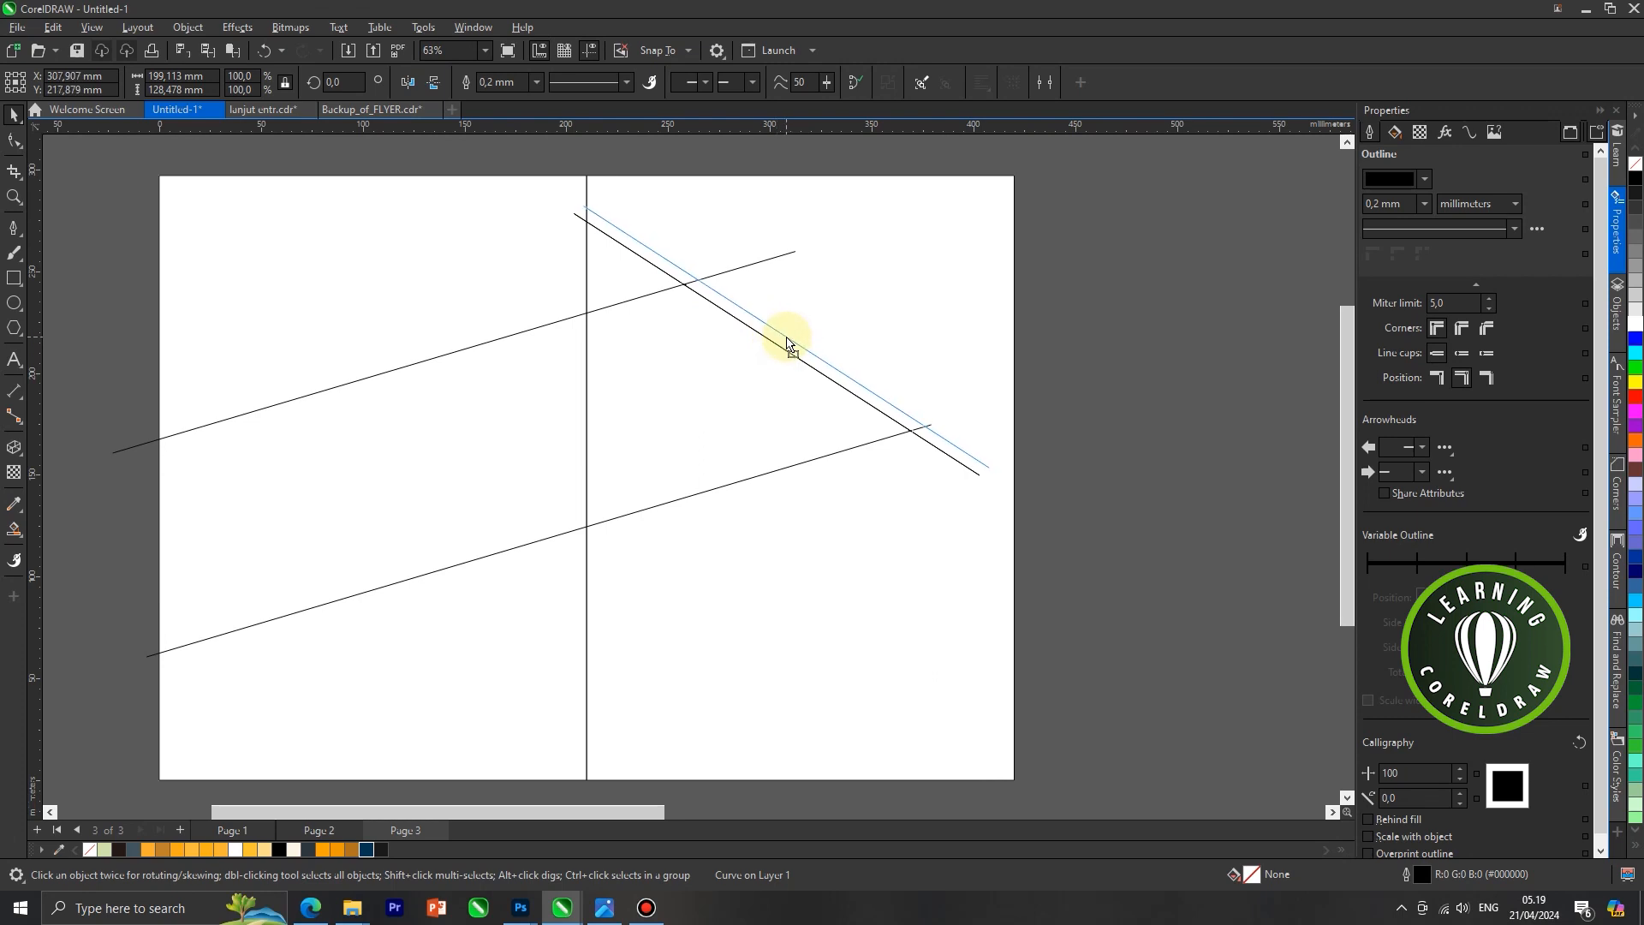
pyautogui.moveTo(786, 339); pyautogui.dragTo(783, 337)
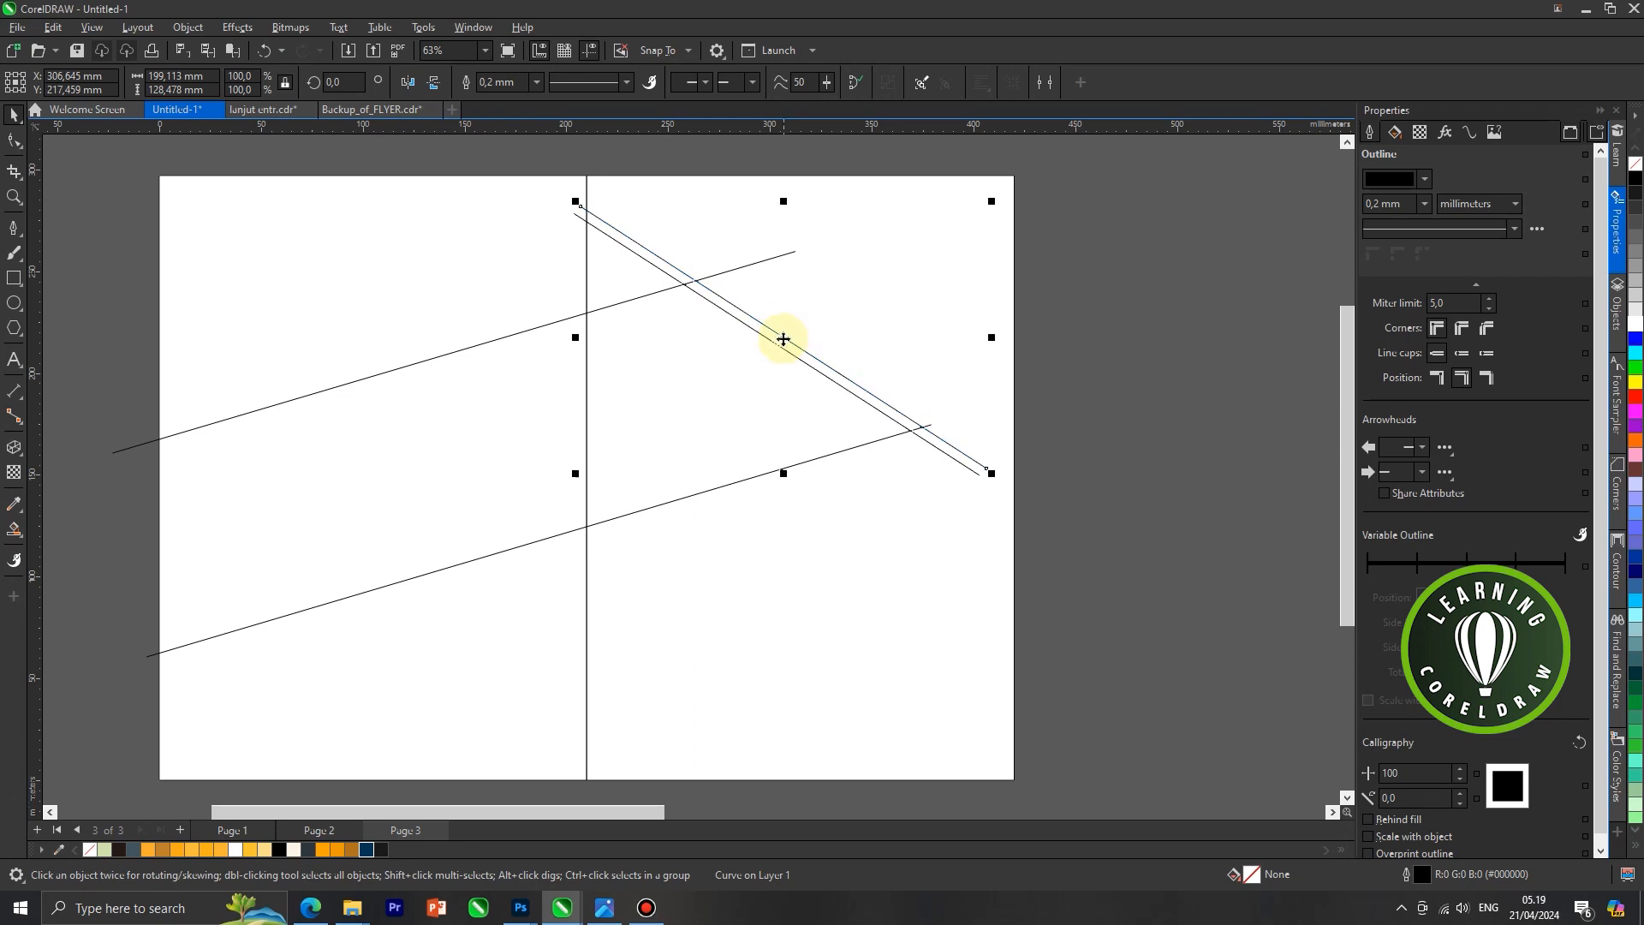
# Copy the upper descending line and move a duplicate across the rising lines in the left half
pyautogui.scroll(-3, 754, 345)
pyautogui.click(609, 402)
pyautogui.scroll(2, 603, 377)
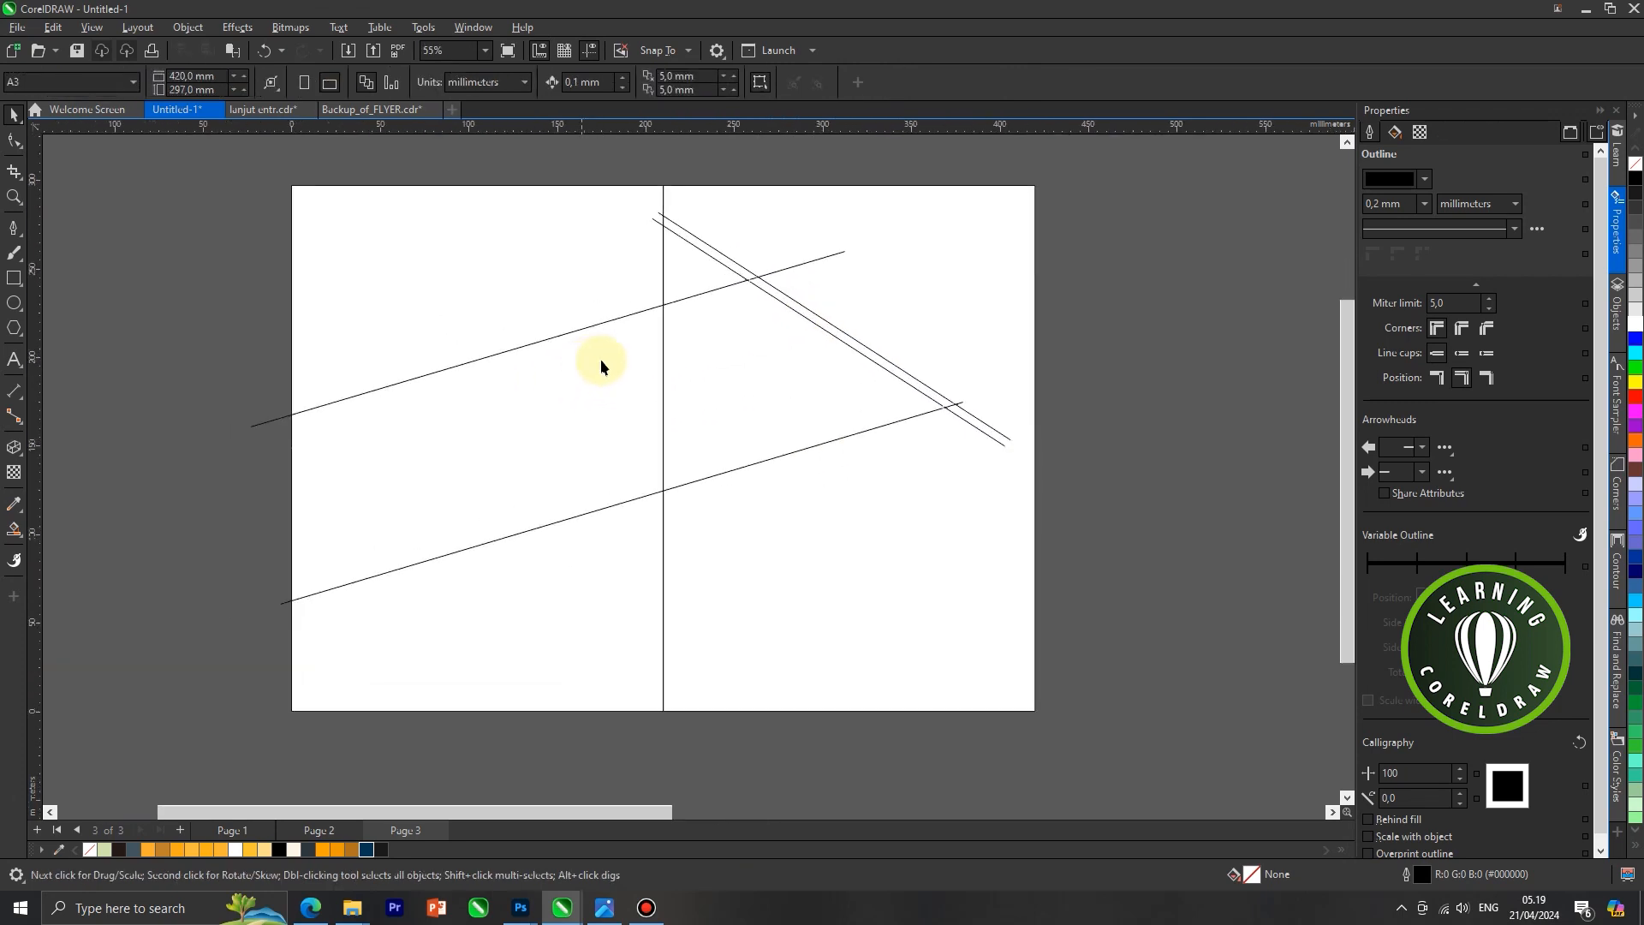
pyautogui.click(838, 334)
pyautogui.click(1056, 330)
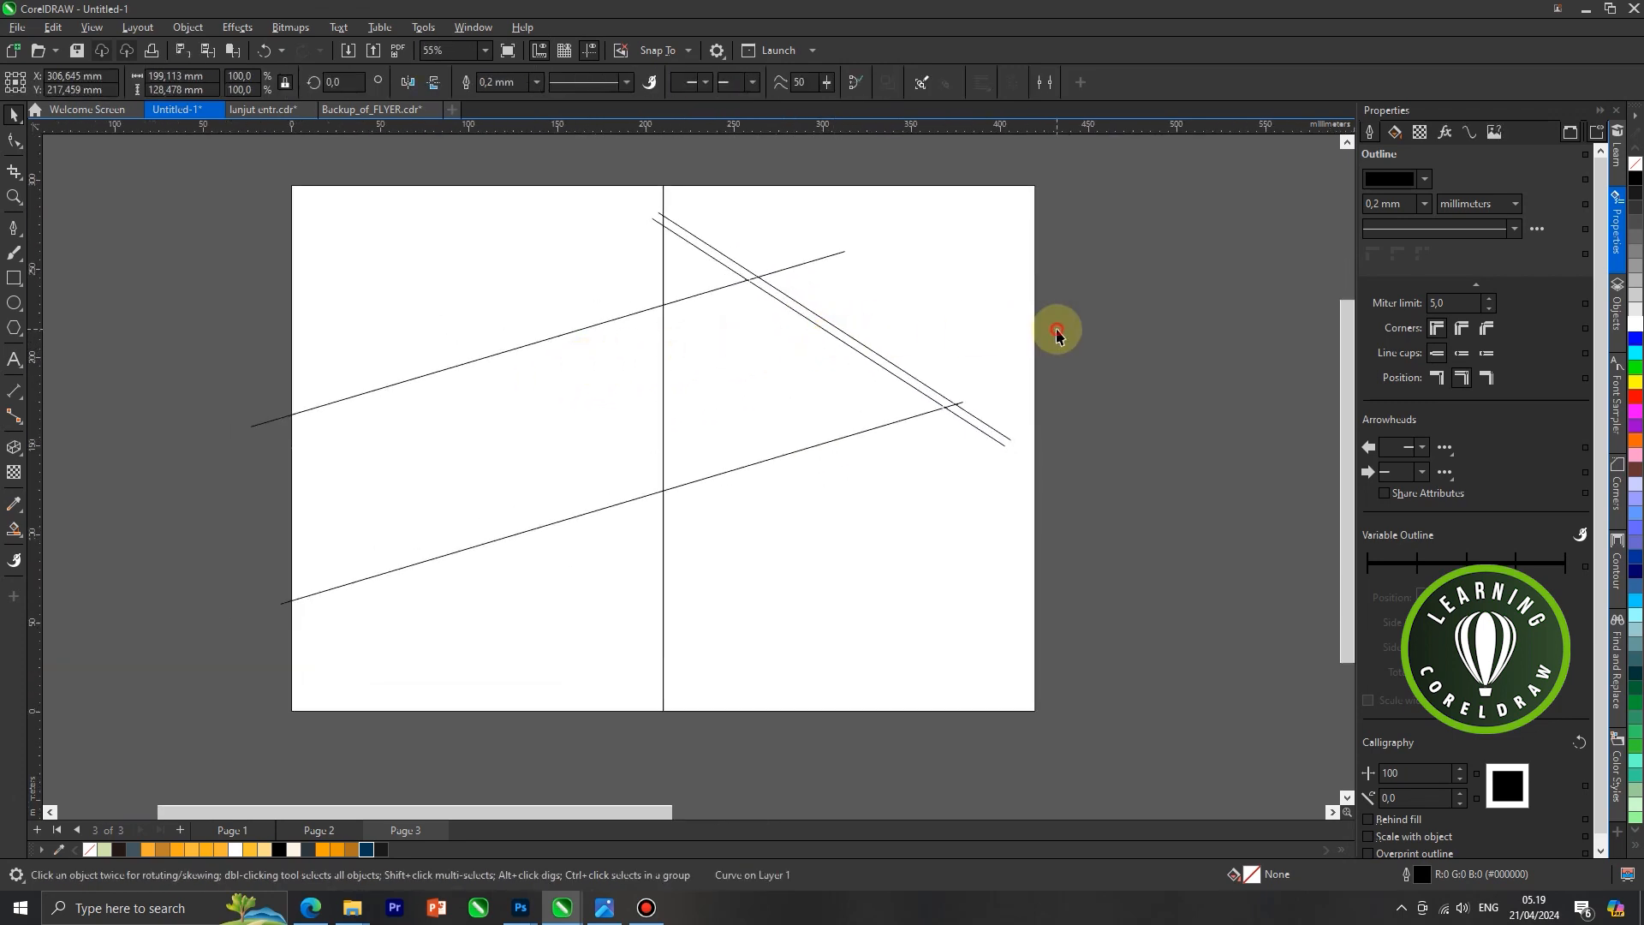
pyautogui.rightClick(1110, 324)
pyautogui.click(1155, 444)
pyautogui.moveTo(829, 332); pyautogui.dragTo(553, 479)
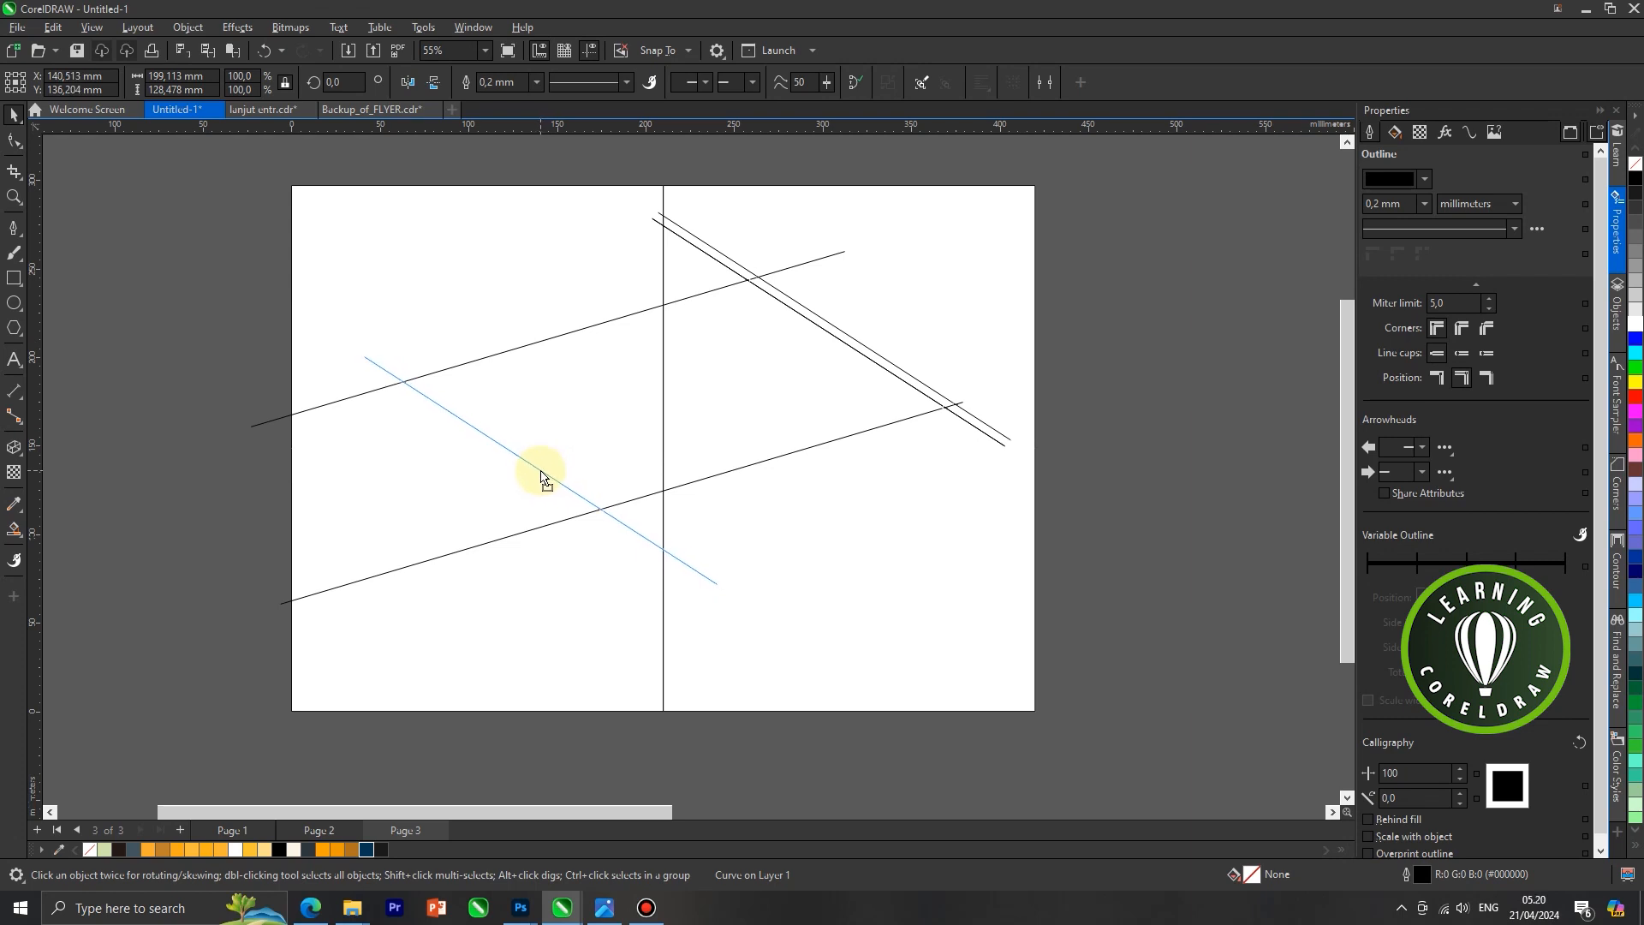
pyautogui.click(540, 473)
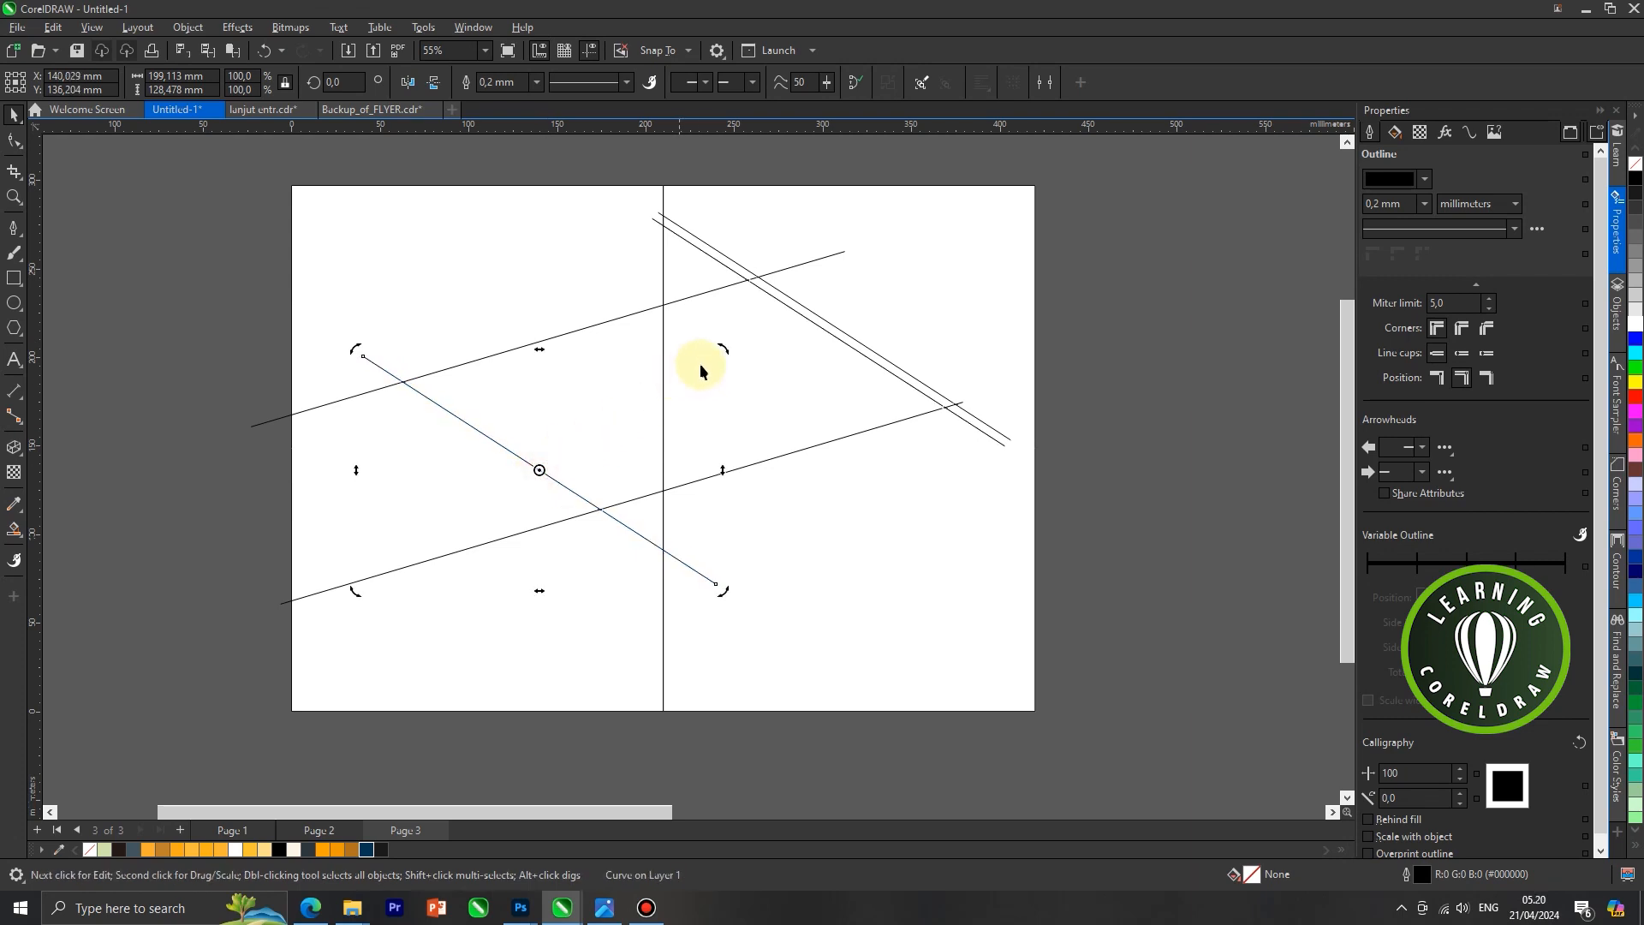
# Rotate the left descending line about 5 degrees clockwise so it is steeper and adjust its position
pyautogui.moveTo(726, 354); pyautogui.dragTo(735, 366)
pyautogui.click(586, 472)
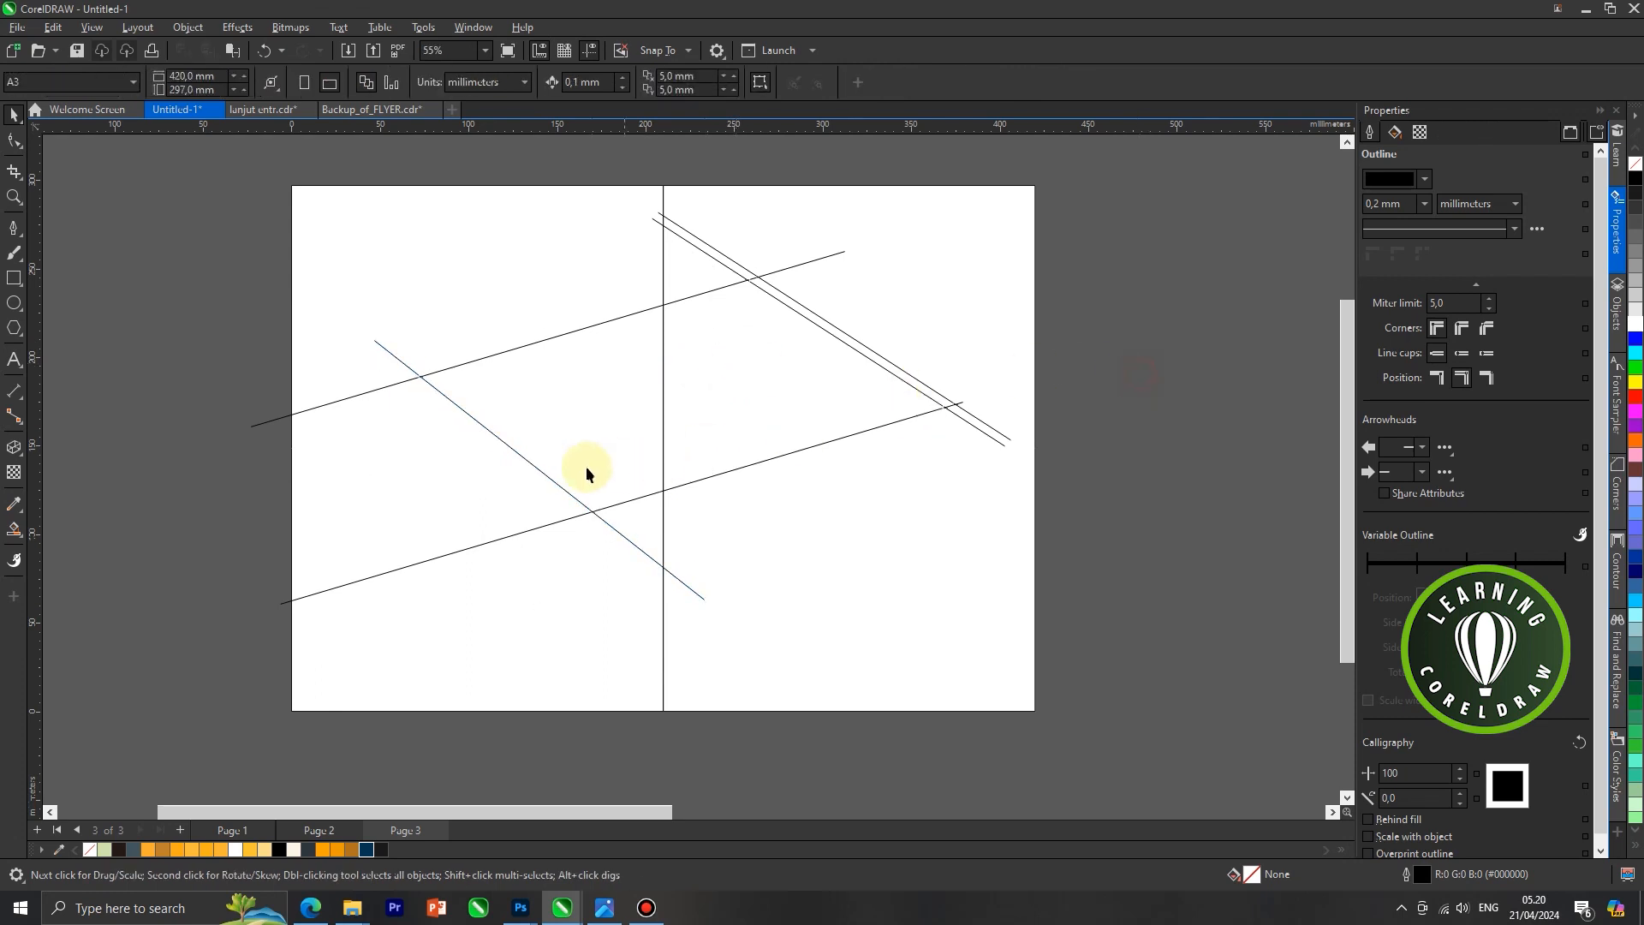
pyautogui.click(531, 469)
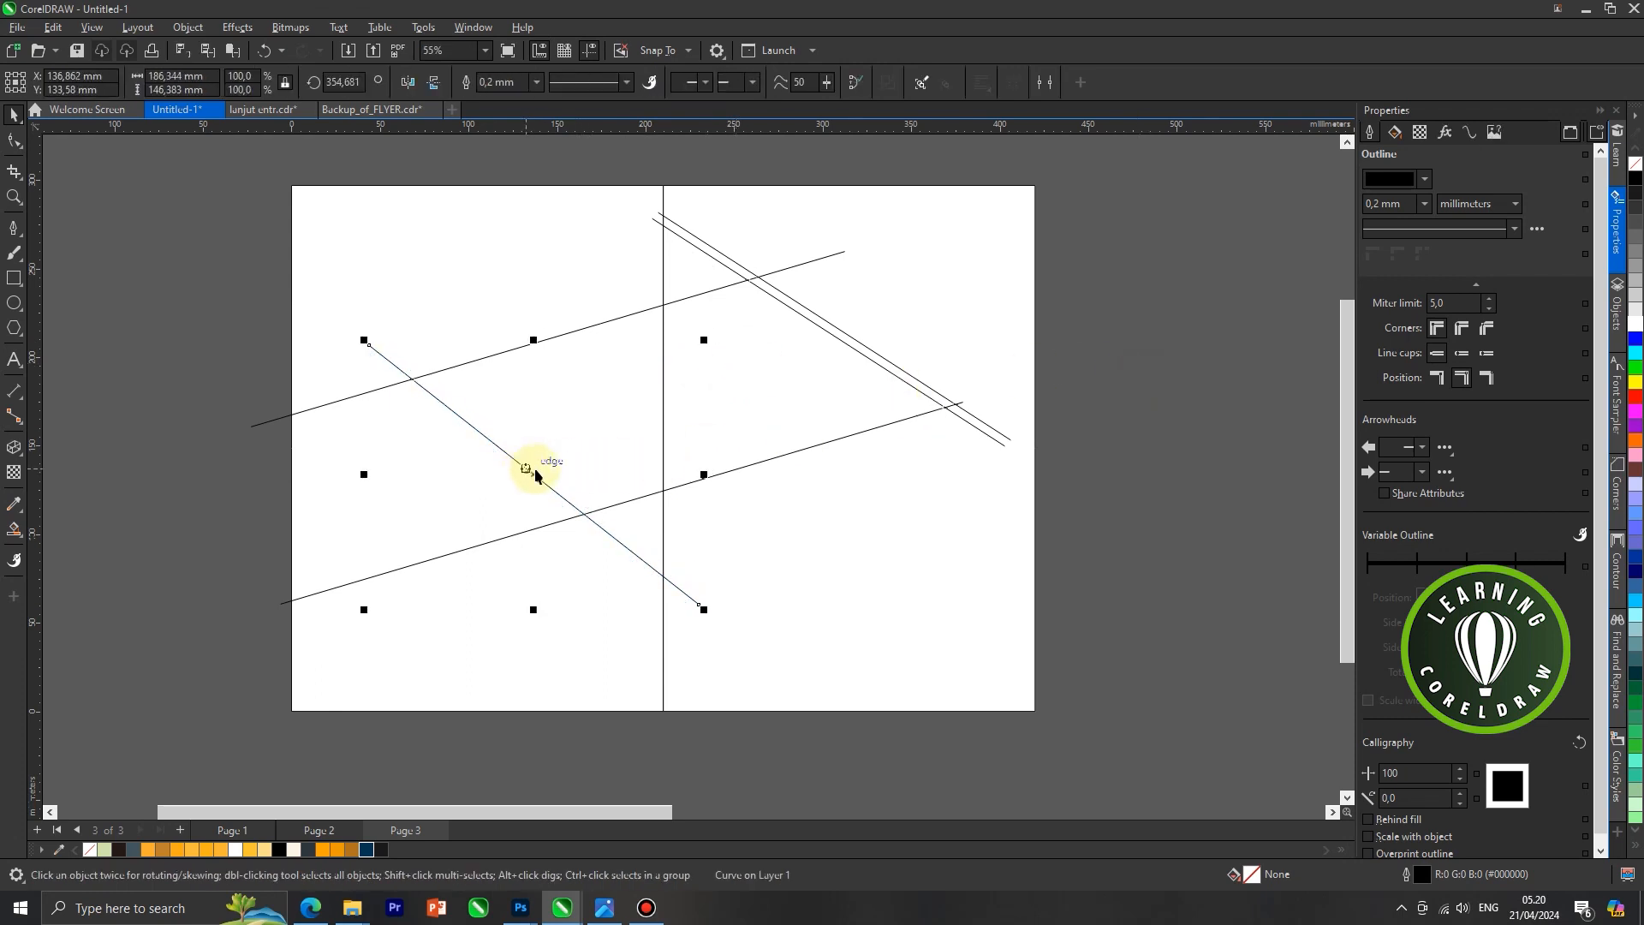
pyautogui.scroll(-1, 649, 411)
pyautogui.click(1018, 406)
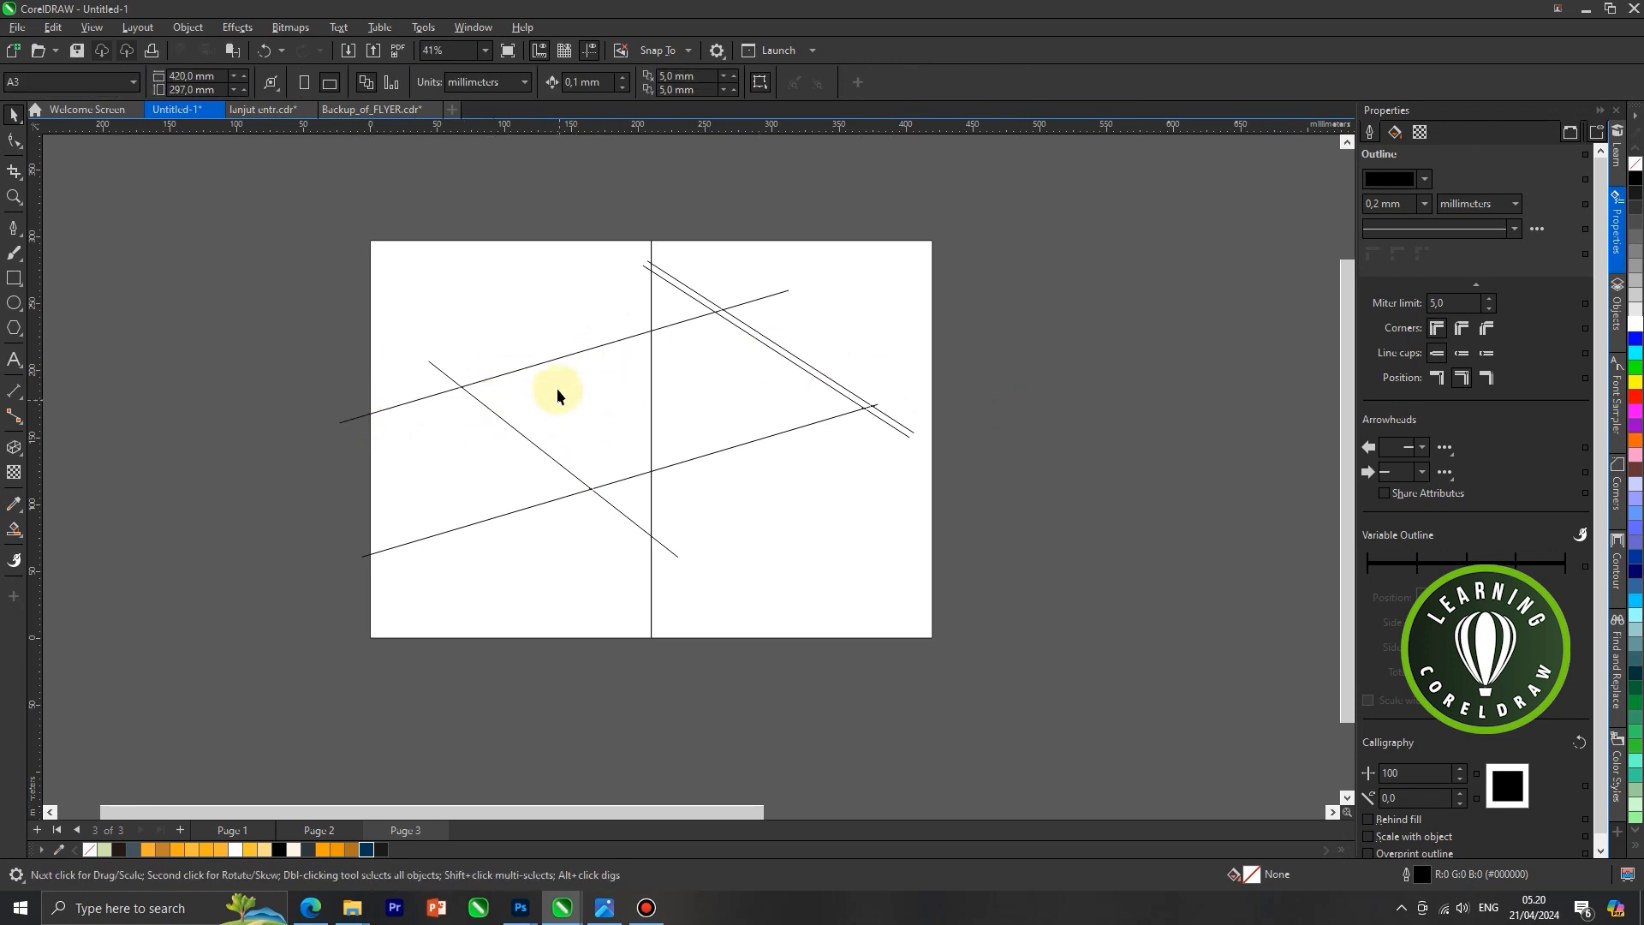
# Smart Fill the three regions between the rising lines, from the page's left edge to the descending pair, with light green
pyautogui.click(14, 530)
pyautogui.click(68, 546)
pyautogui.scroll(1, 484, 446)
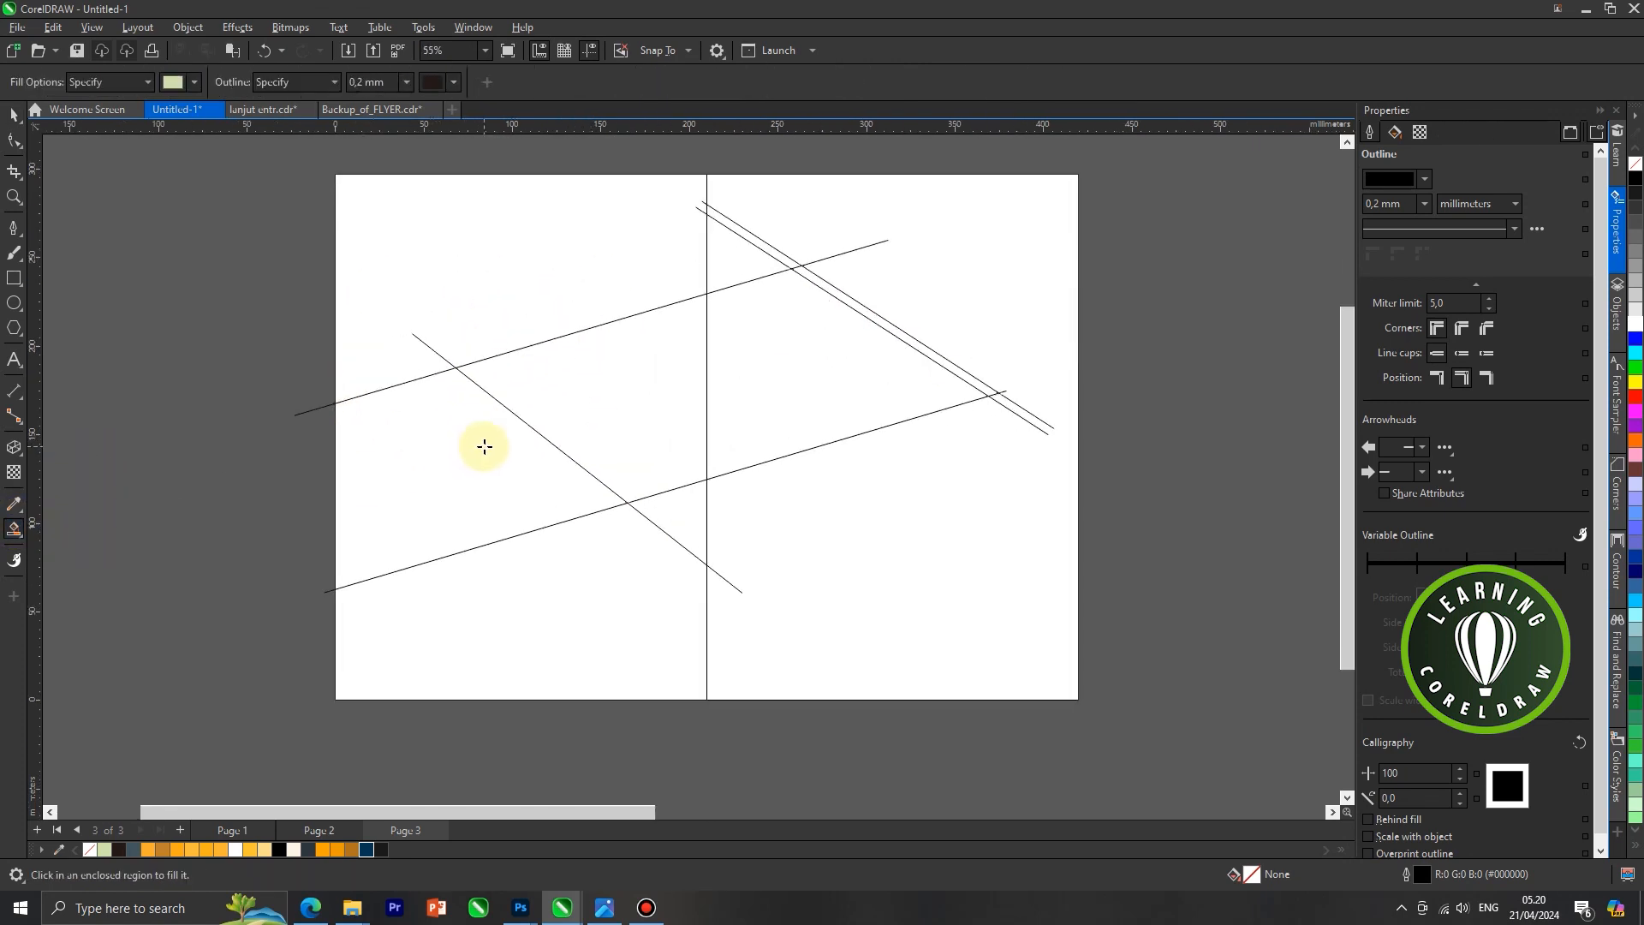
pyautogui.click(812, 376)
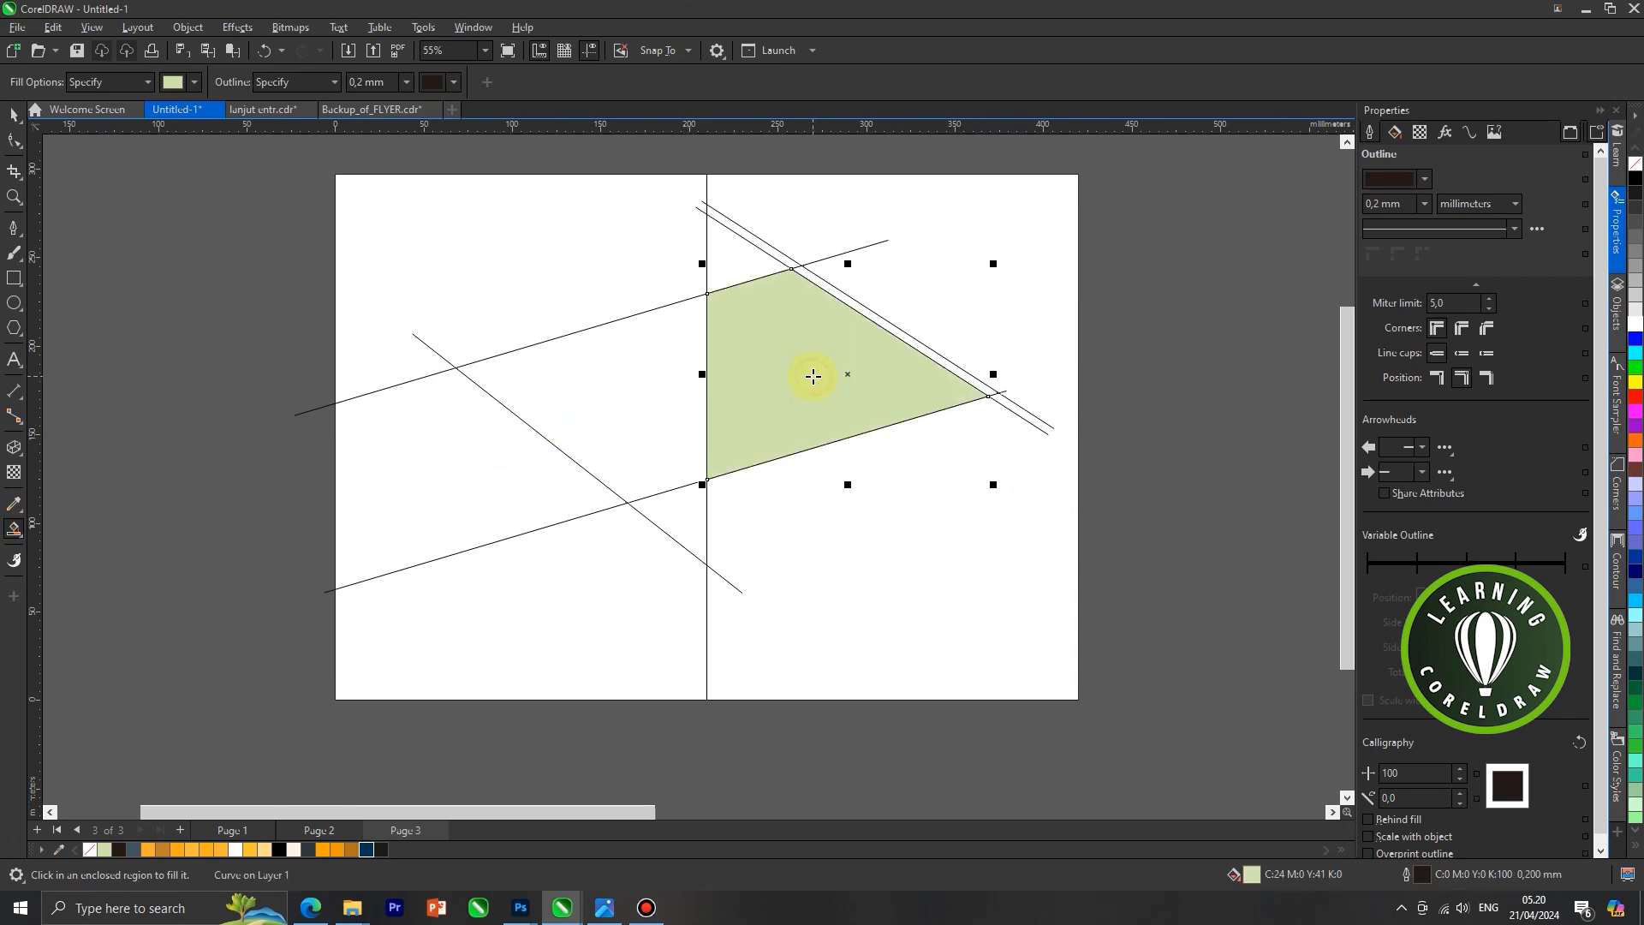
pyautogui.click(651, 381)
pyautogui.click(499, 448)
# Select the three light green regions and weld them into one shape
pyautogui.click(14, 114)
pyautogui.click(121, 279)
pyautogui.click(420, 460)
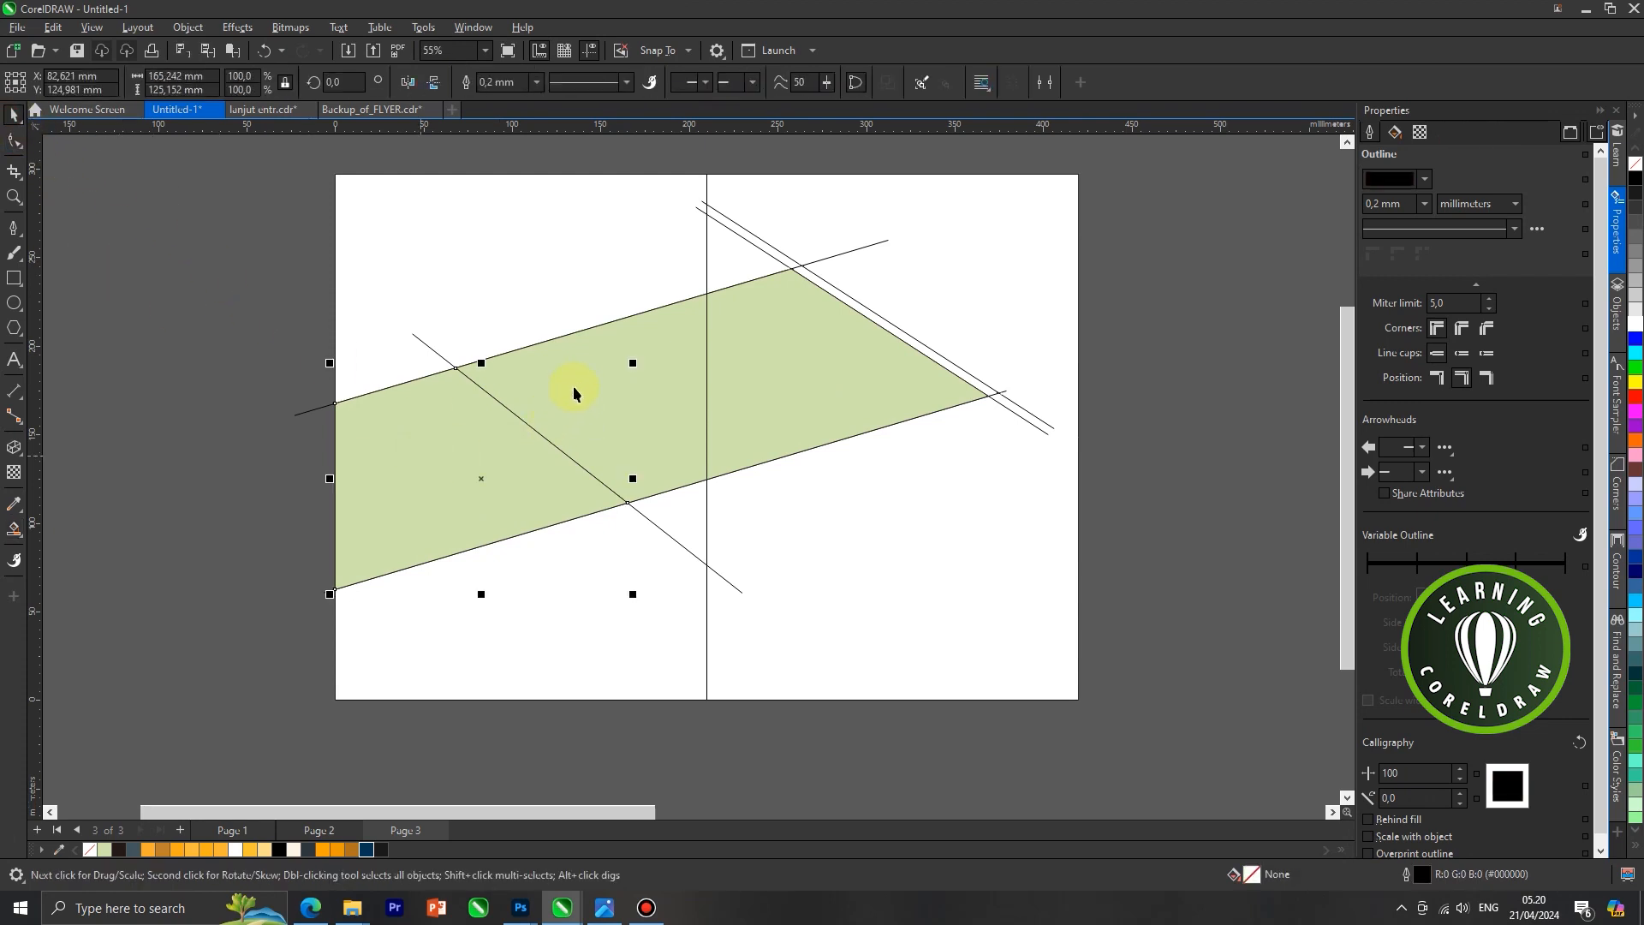
pyautogui.keyDown('shift'); pyautogui.click(582, 380); pyautogui.keyUp('shift')
pyautogui.keyDown('shift'); pyautogui.click(769, 387); pyautogui.keyUp('shift')
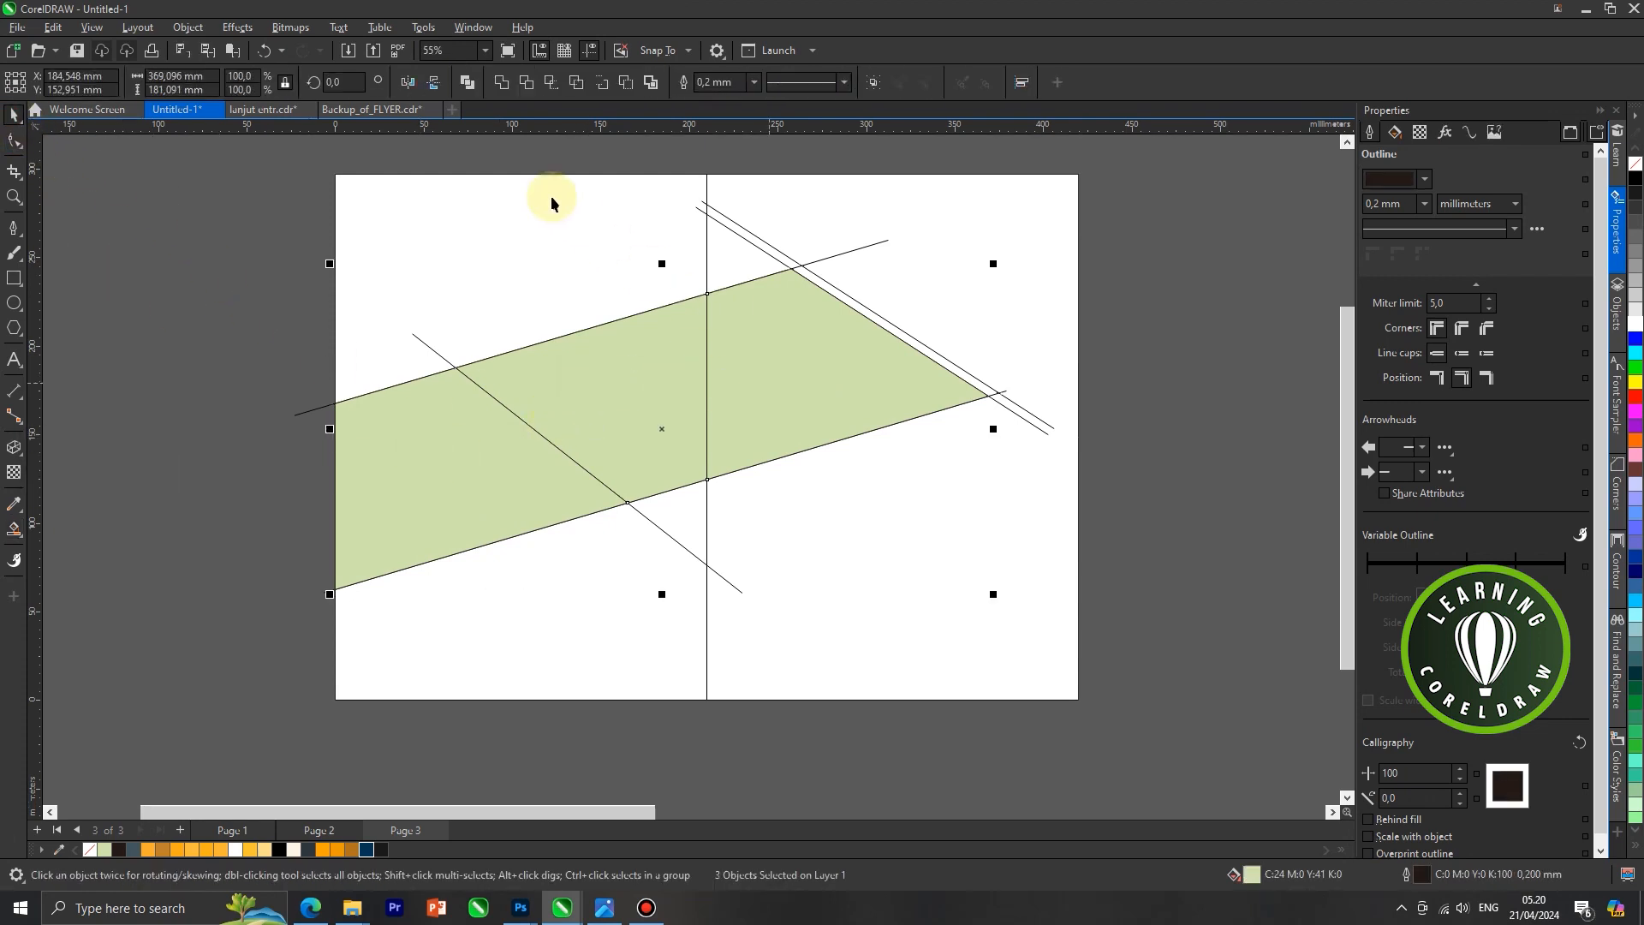
pyautogui.click(501, 83)
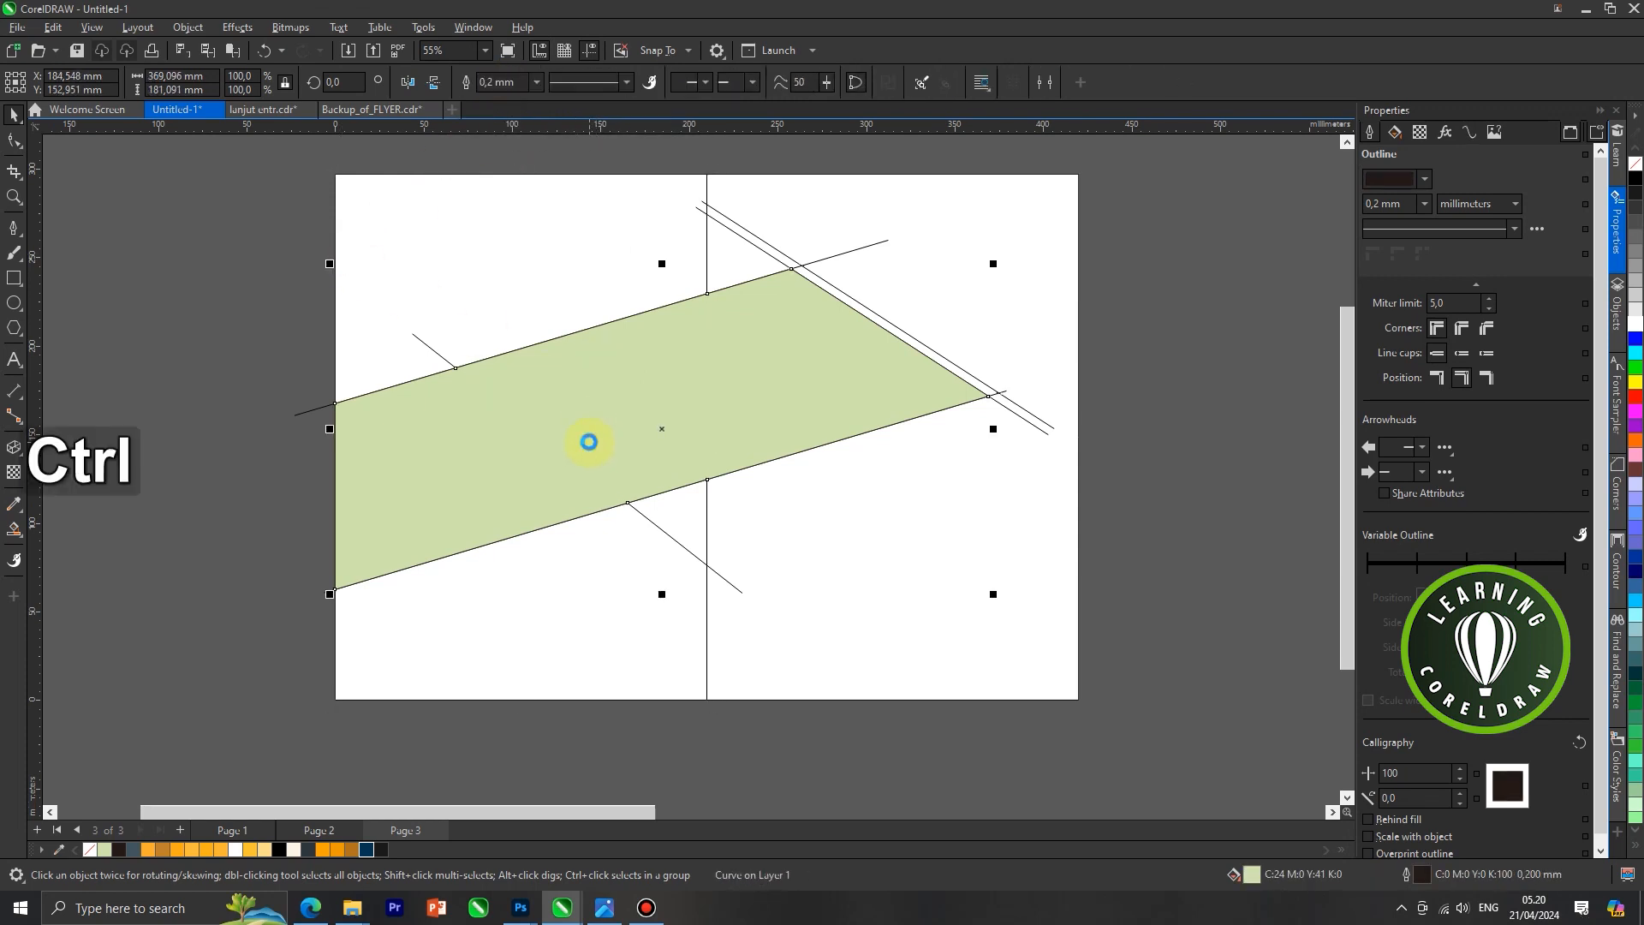
# Cut the welded band and Smart Fill the region between the left descending line and the centre edge with light green
pyautogui.hotkey('ctrl', 'x')
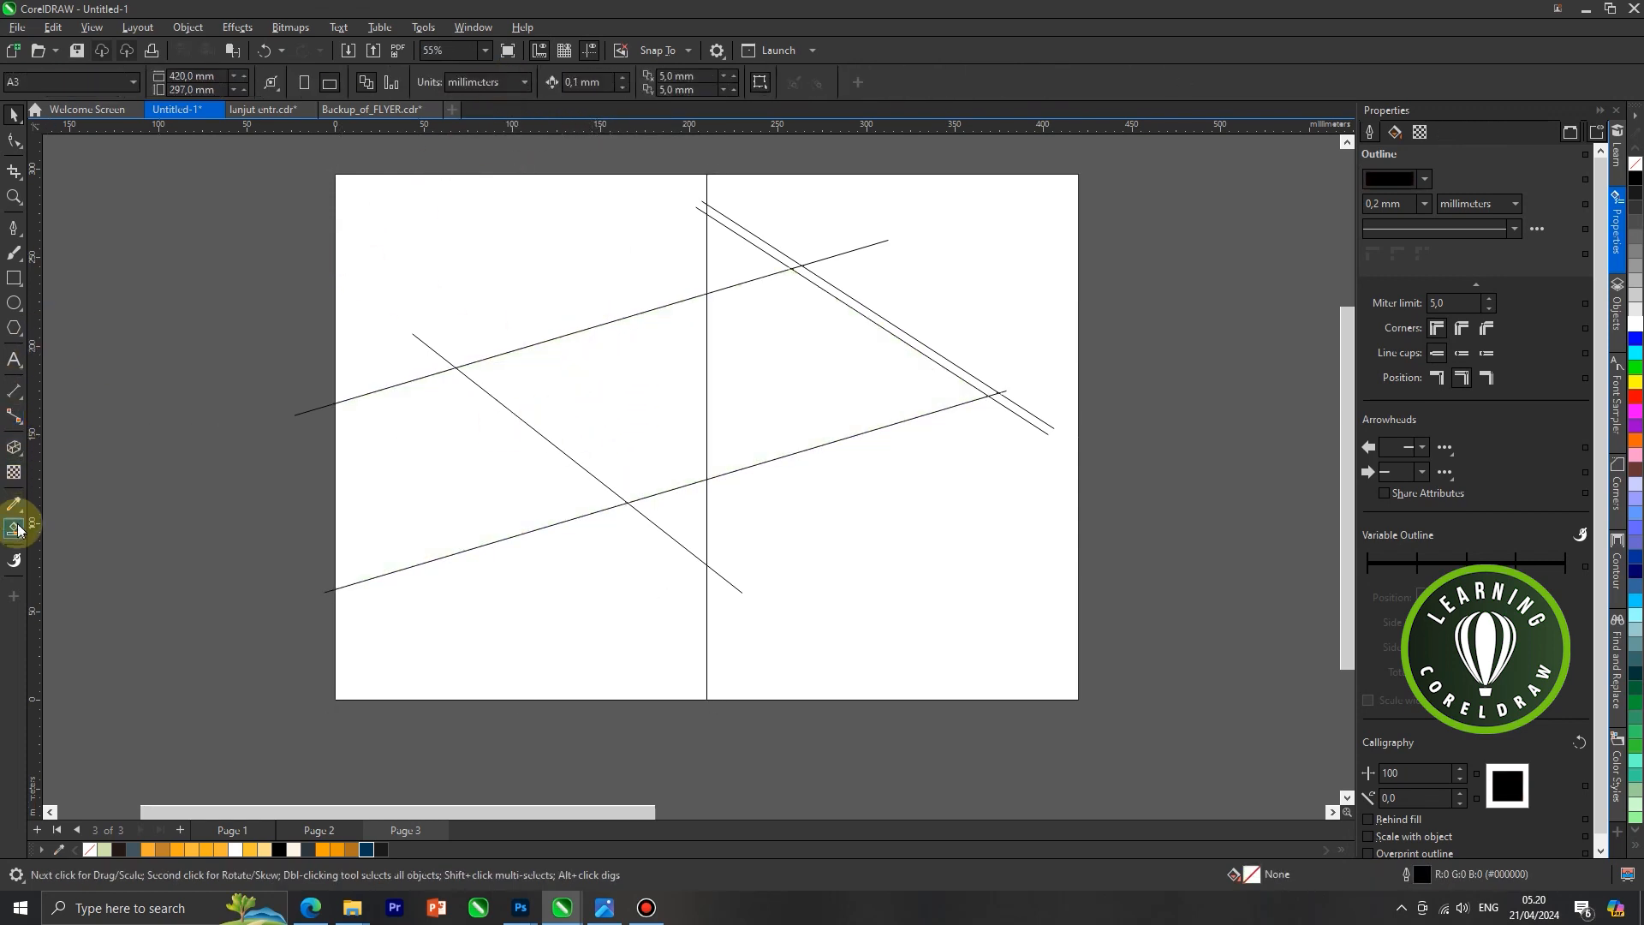
pyautogui.moveTo(19, 532); pyautogui.dragTo(97, 545)
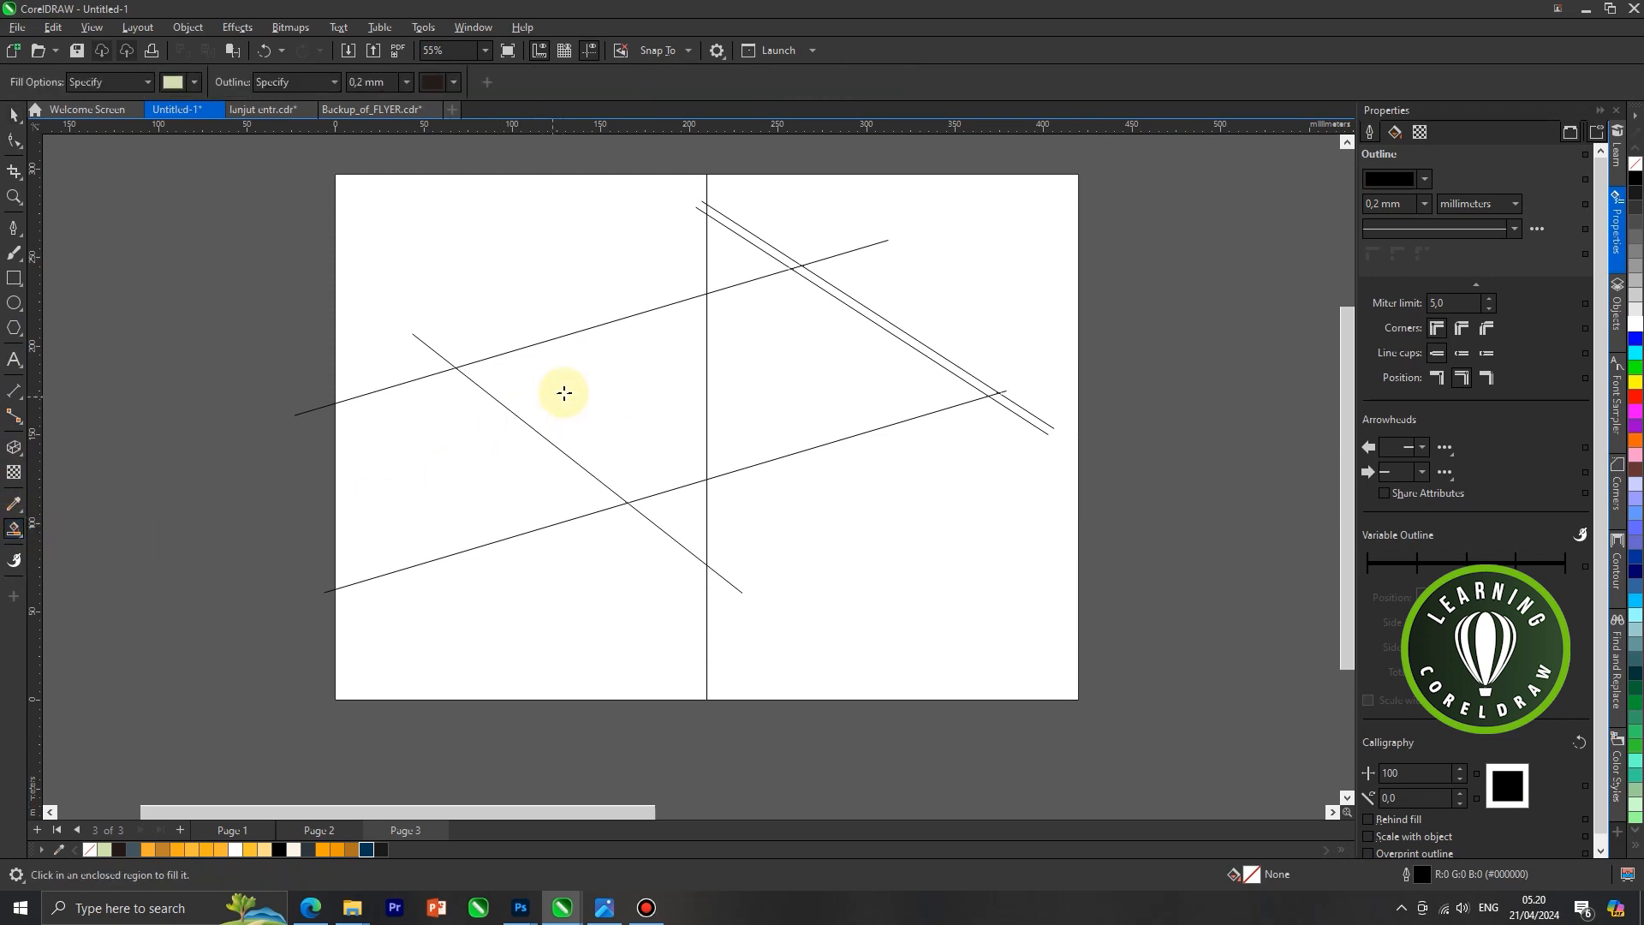
pyautogui.click(562, 389)
pyautogui.click(145, 270)
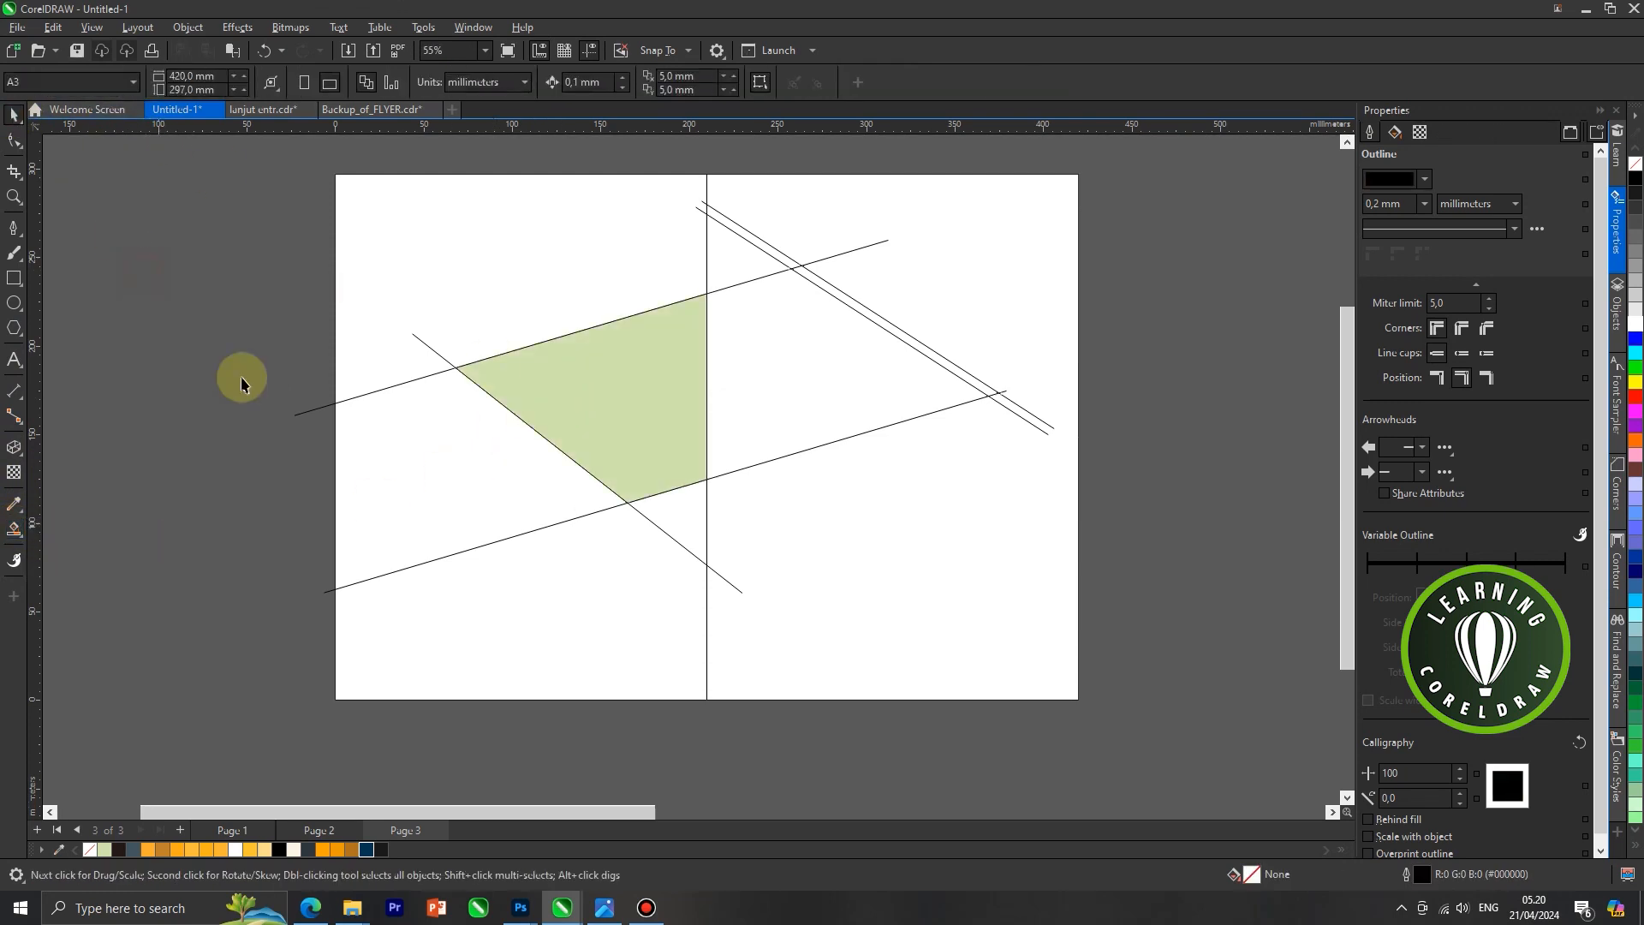
# Paste the welded green band back and order it directly in front of the left white rectangle
pyautogui.hotkey('ctrl', 'v')
pyautogui.scroll(1, 695, 373)
pyautogui.rightClick(694, 369)
pyautogui.moveTo(764, 509)
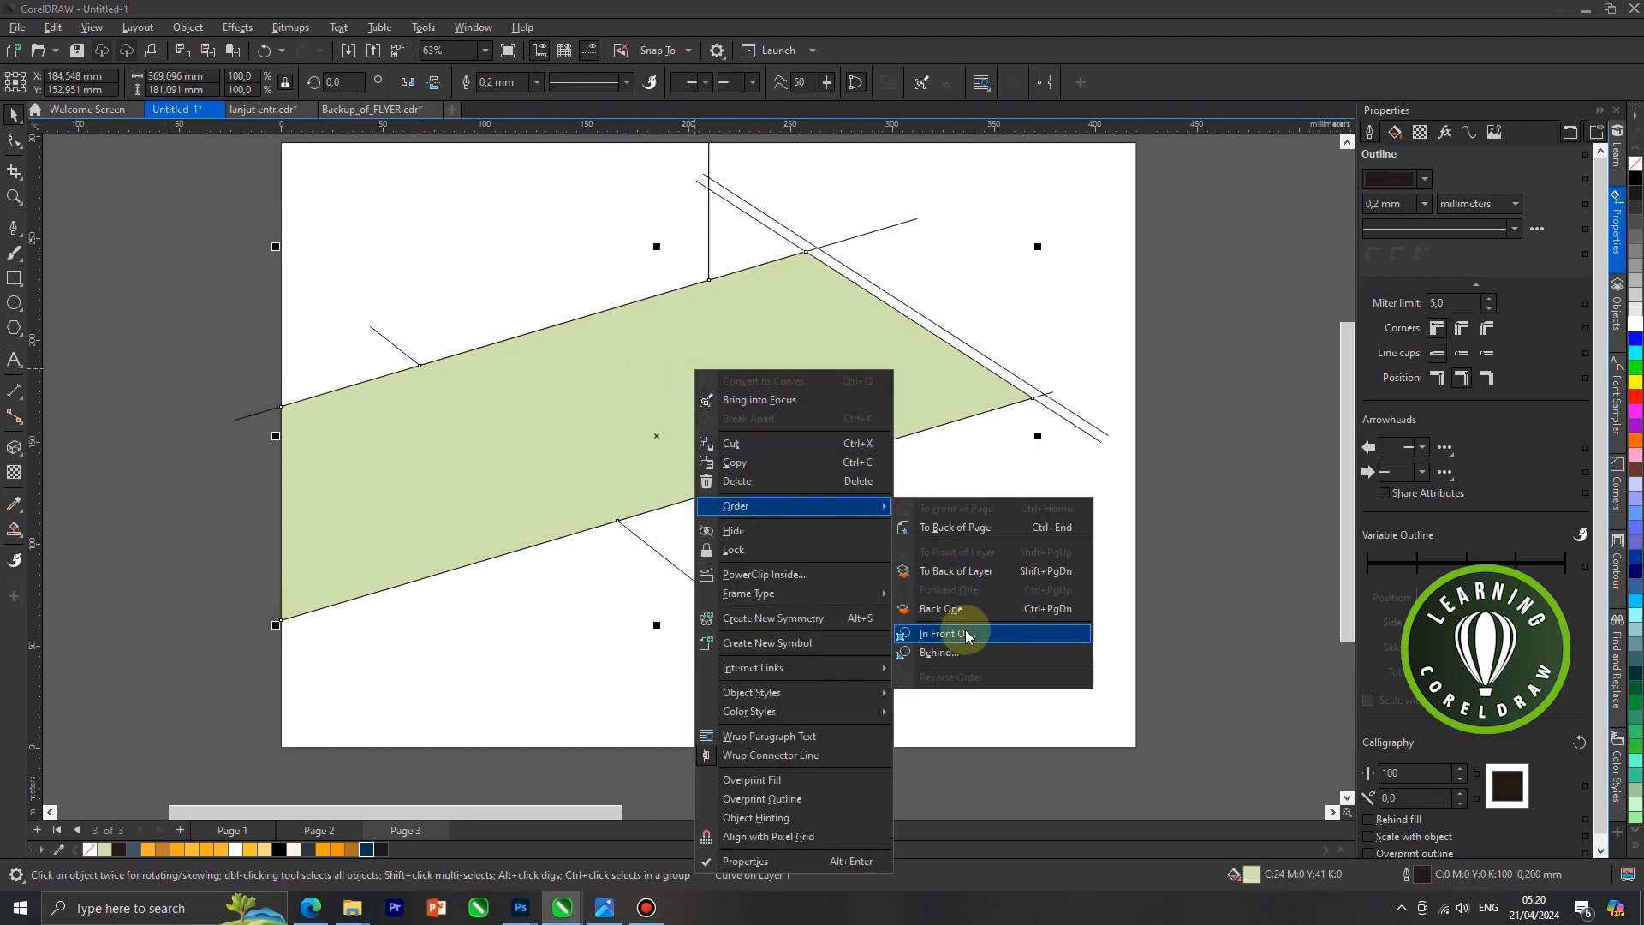
pyautogui.click(964, 630)
pyautogui.click(517, 573)
pyautogui.click(239, 432)
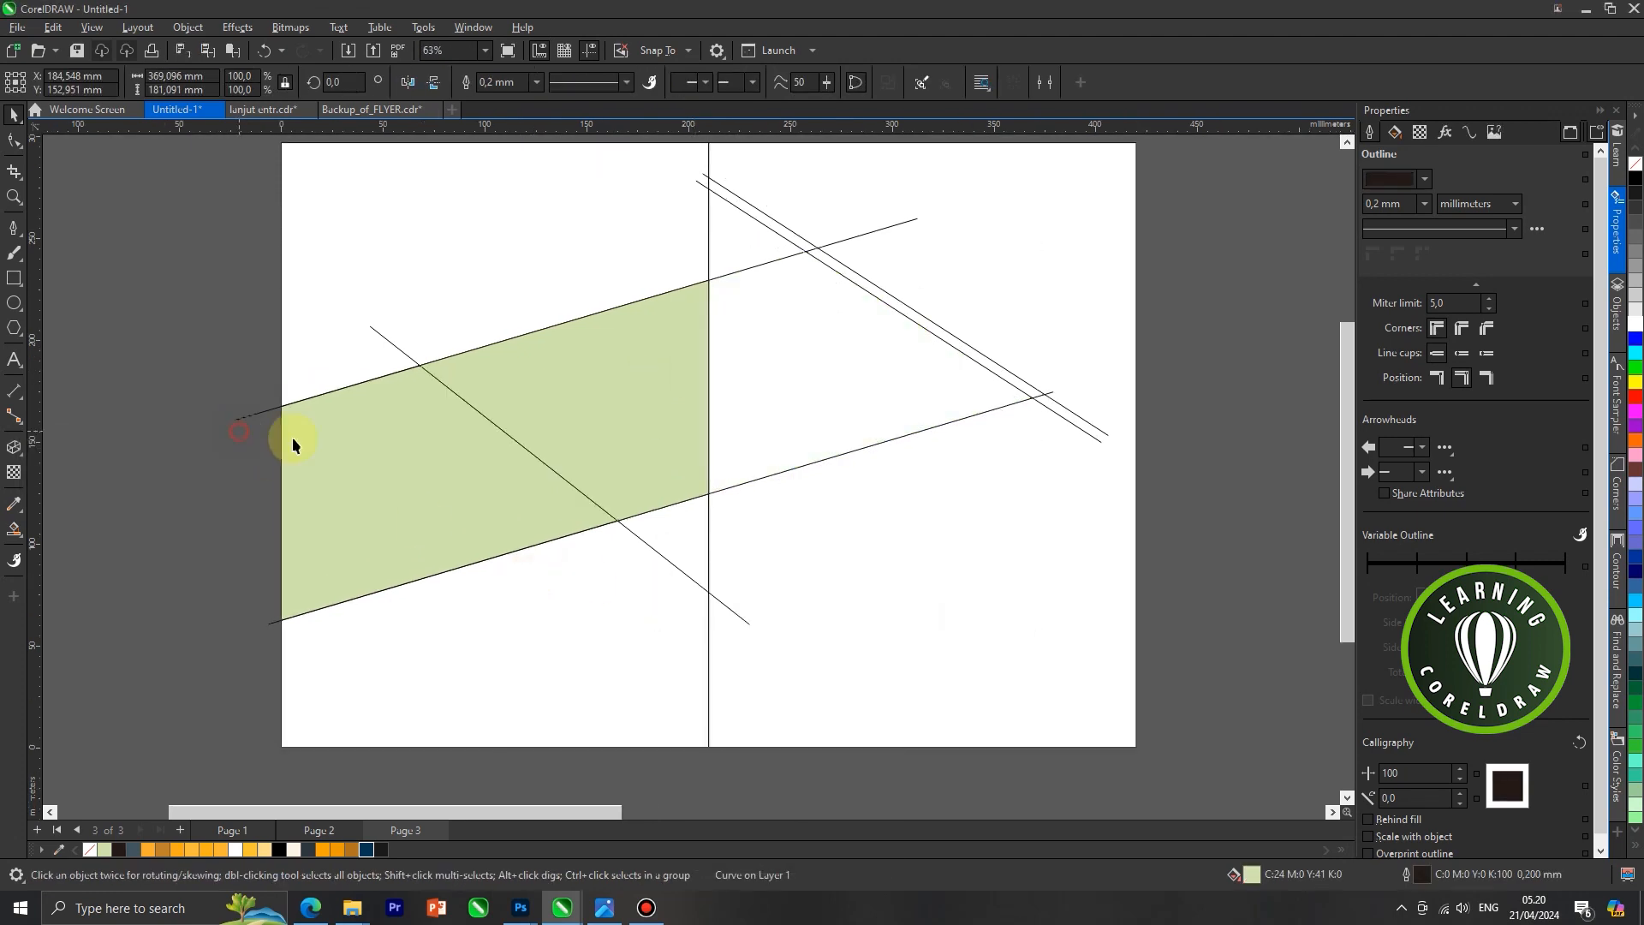
# Order the right white rectangle behind the left white rectangle
pyautogui.click(783, 394)
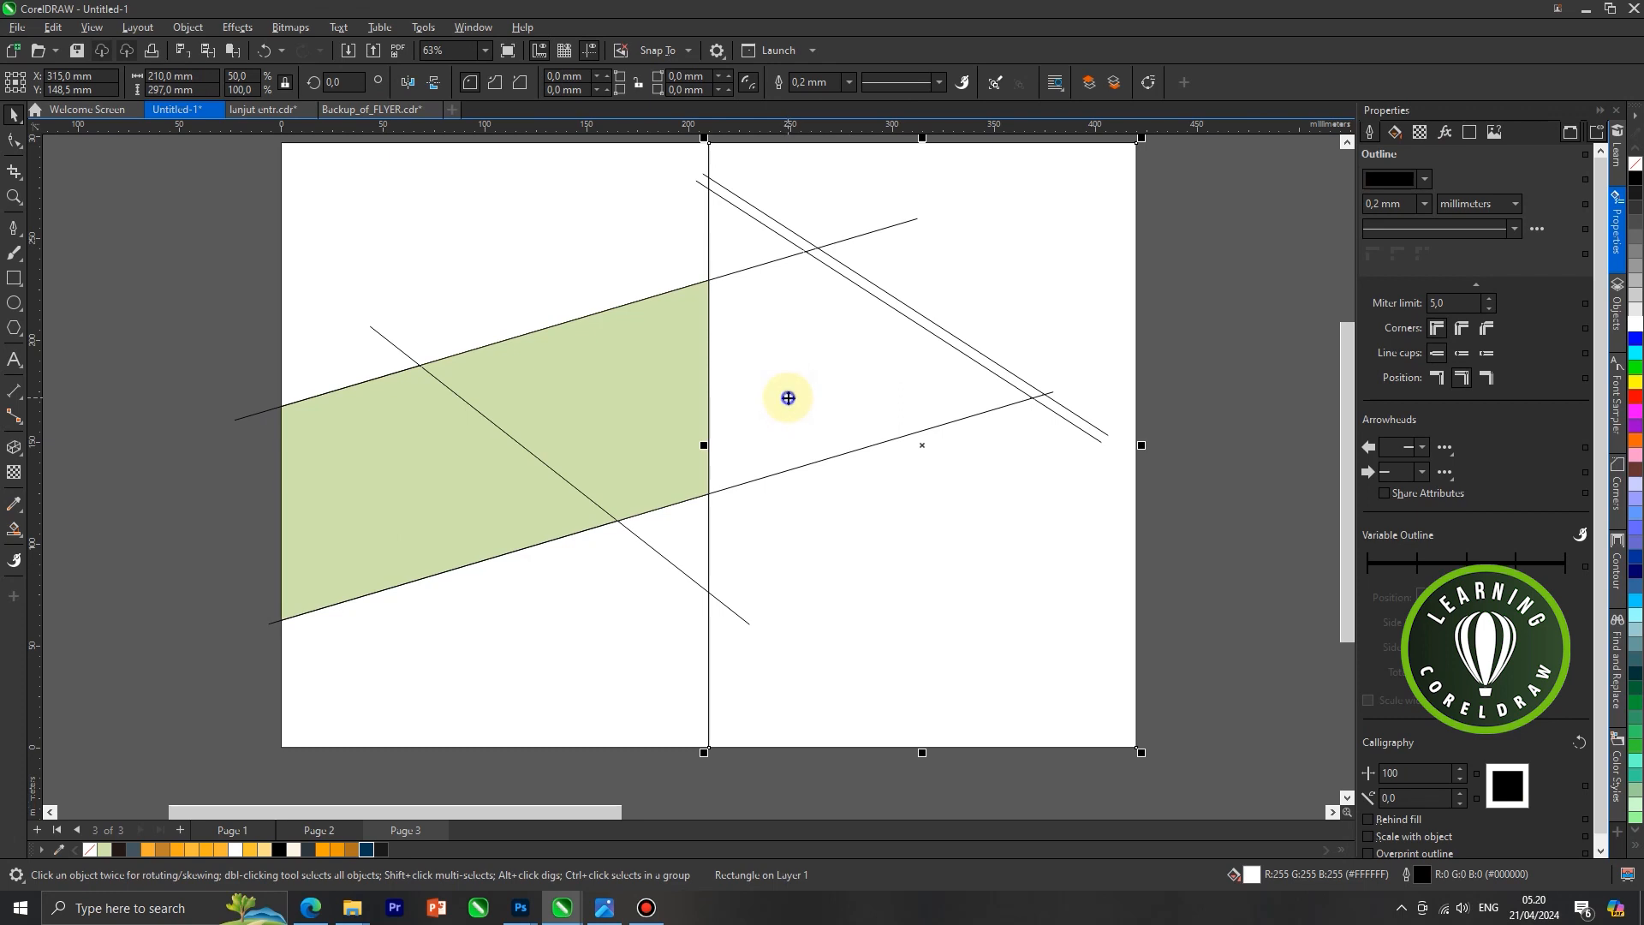
pyautogui.rightClick(788, 397)
pyautogui.moveTo(941, 523)
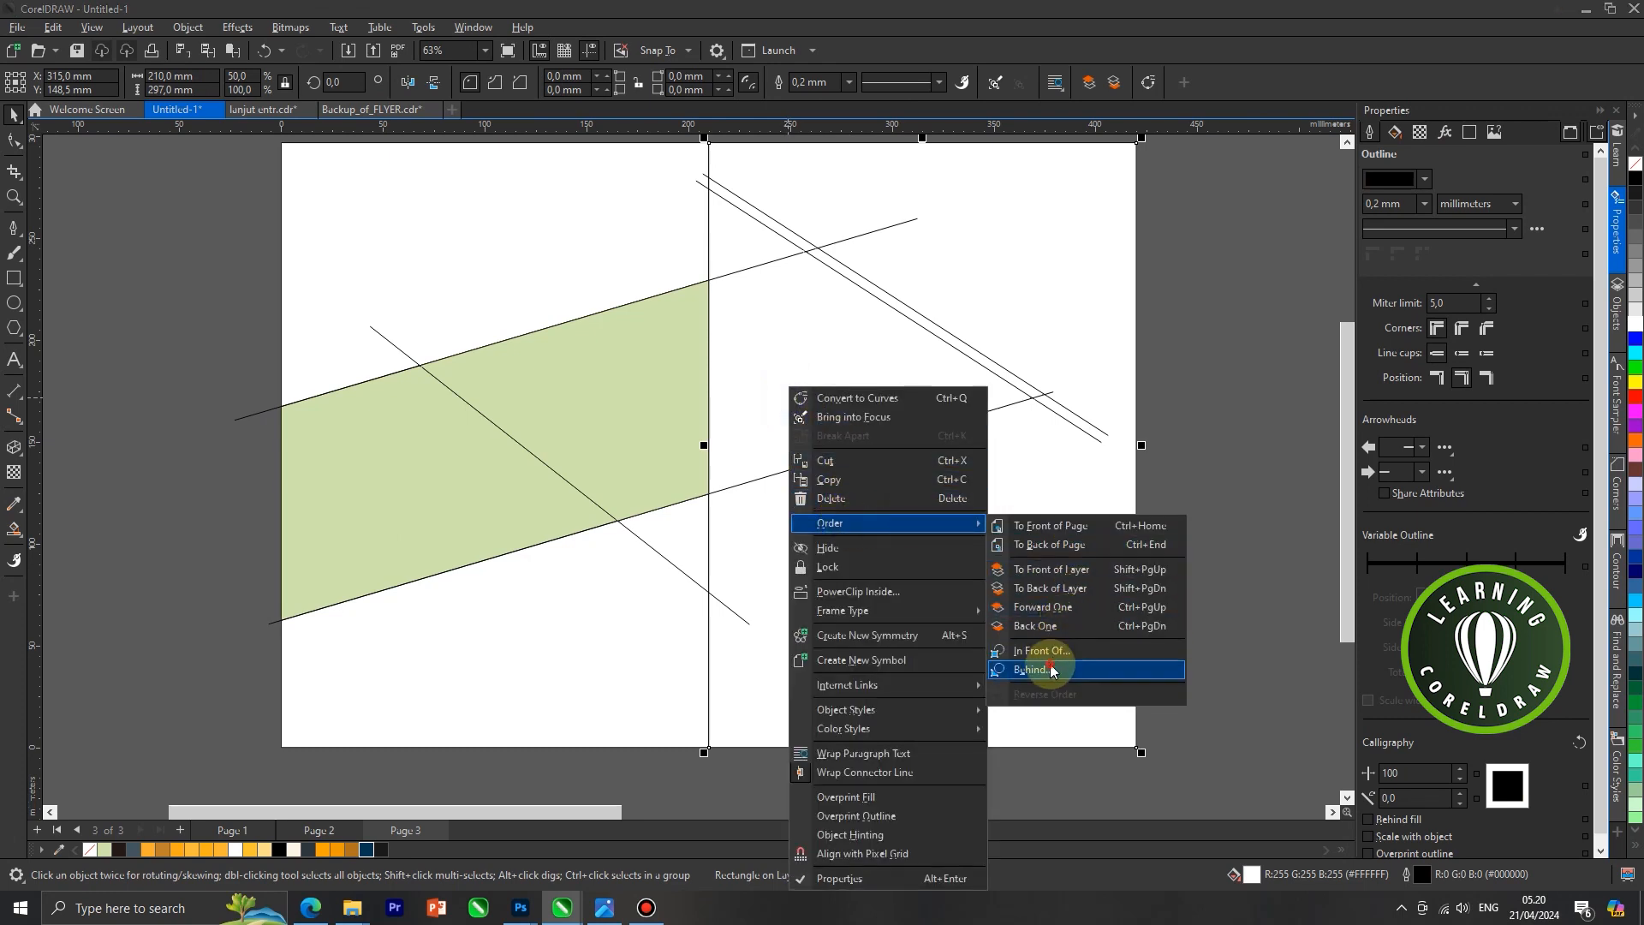
pyautogui.click(1051, 670)
pyautogui.click(644, 656)
pyautogui.click(1195, 596)
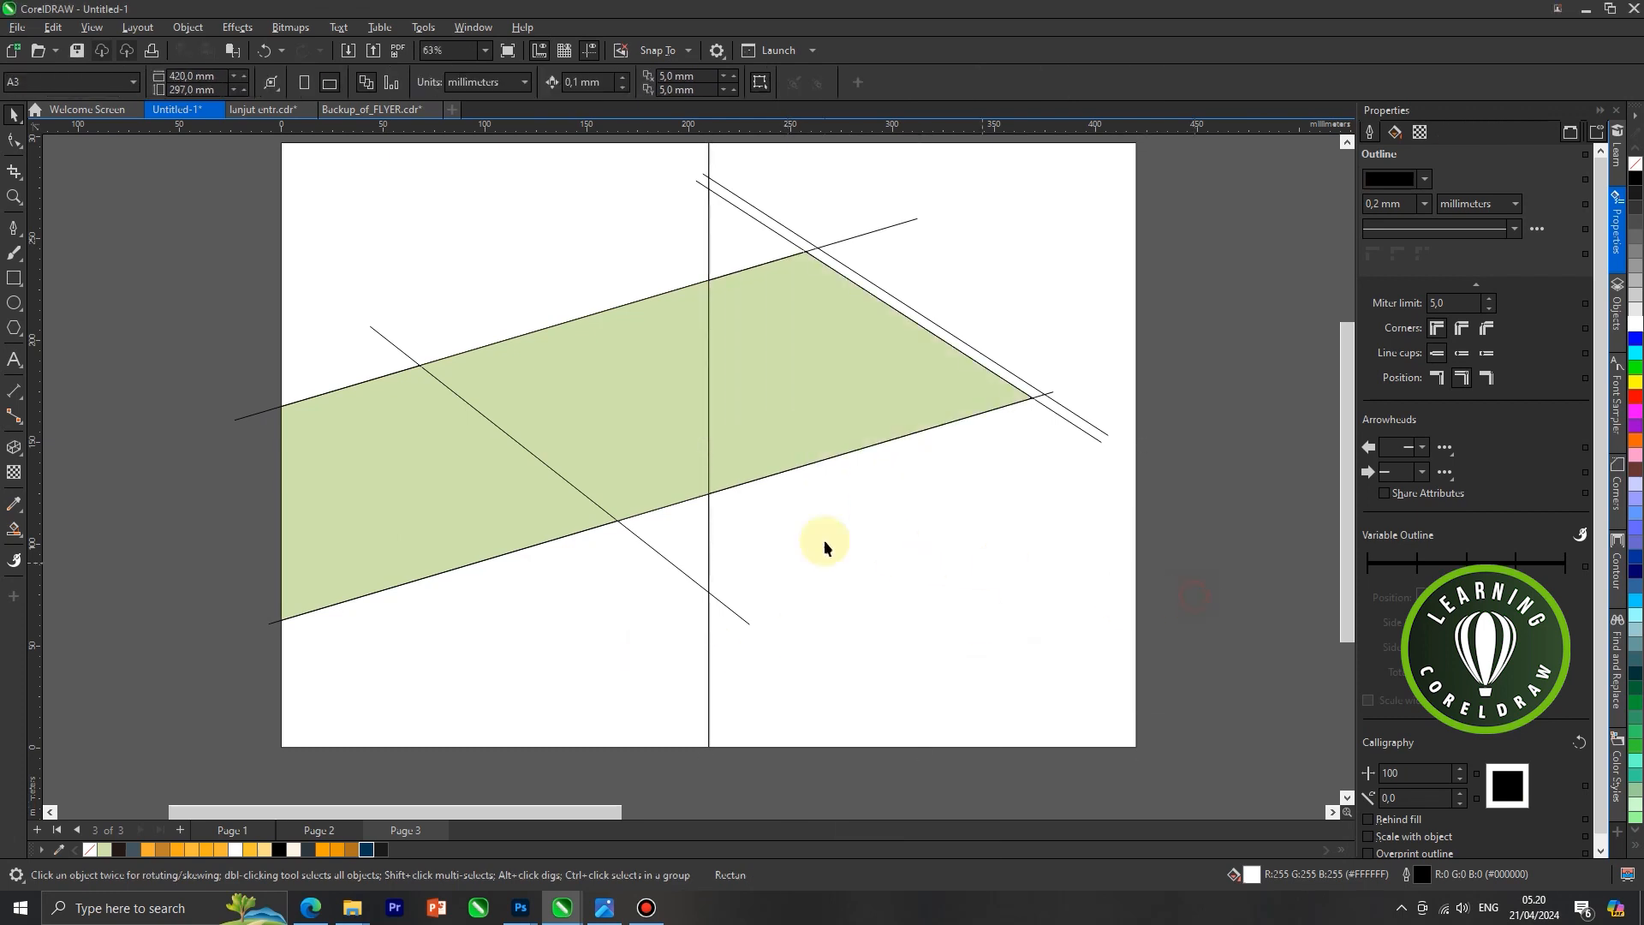
# Smart Fill the small triangle below the green band, beside the centre edge, with light green
pyautogui.click(15, 533)
pyautogui.click(174, 551)
pyautogui.click(663, 532)
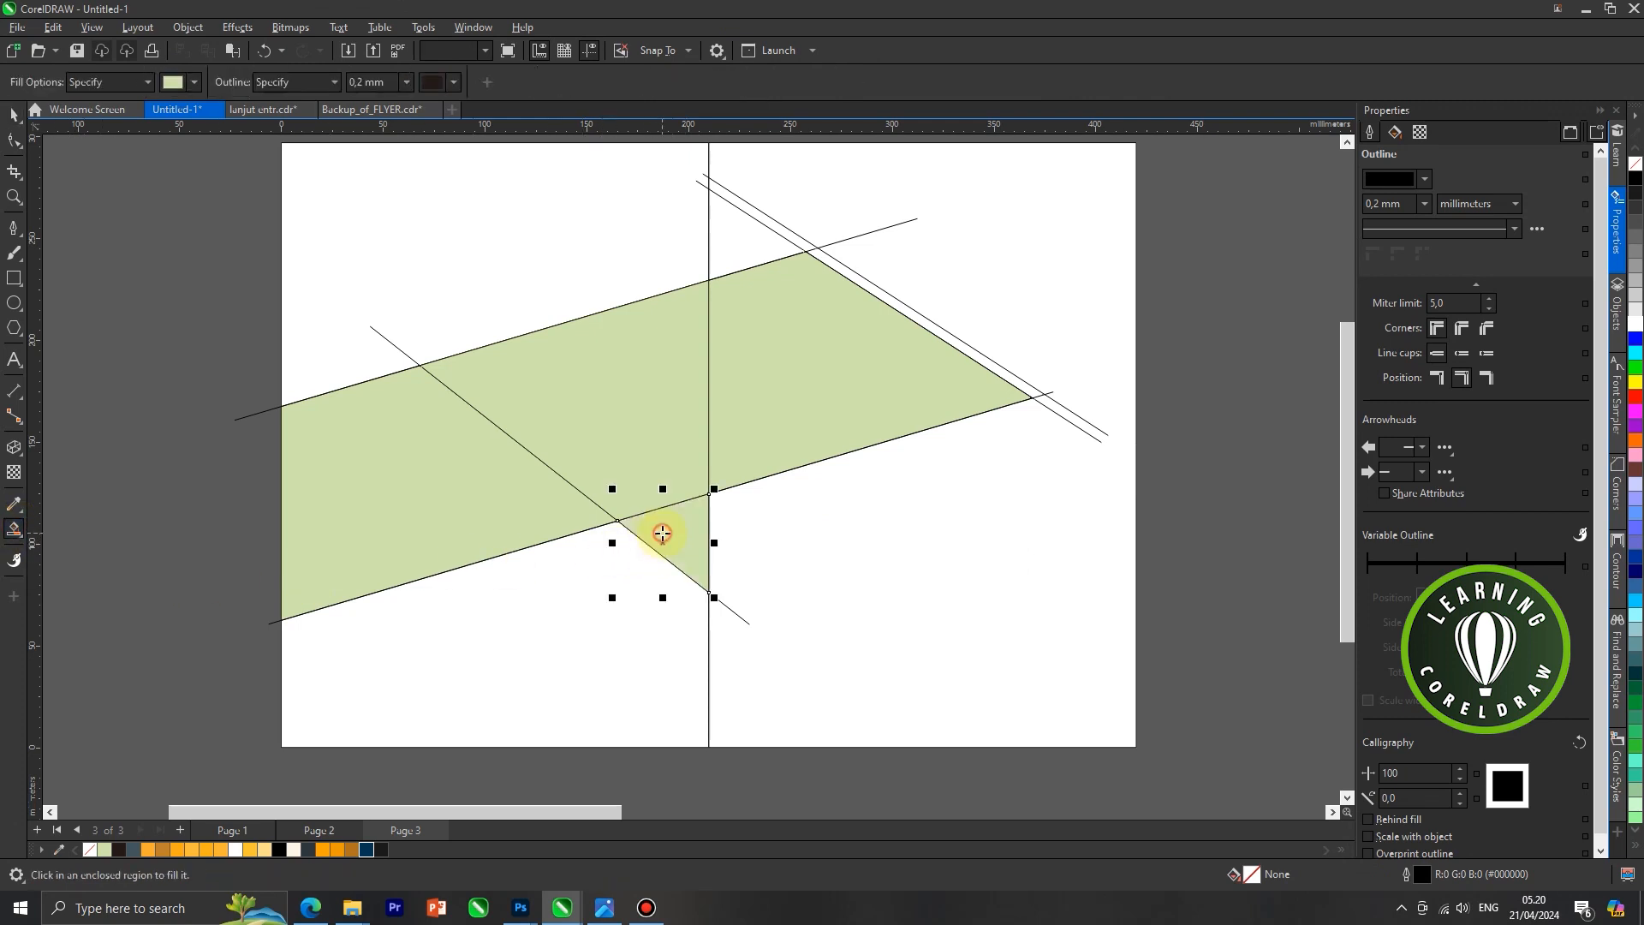
# Smart Fill both sections of the narrow strip between the two parallel descending lines with light green
pyautogui.scroll(3, 801, 293)
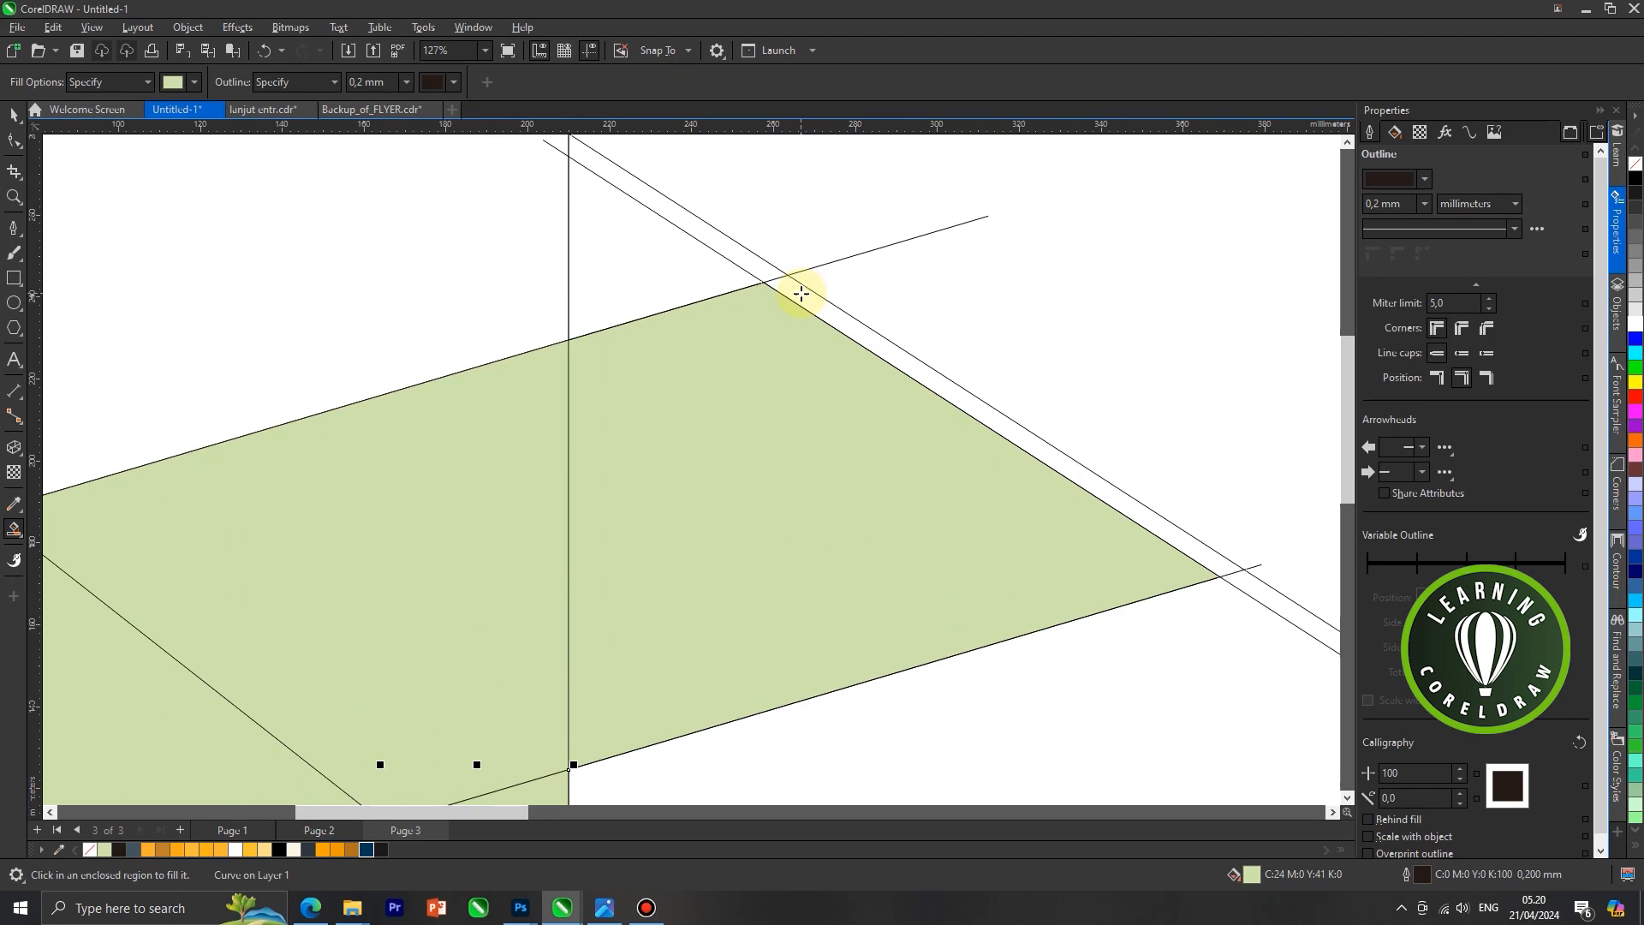
pyautogui.click(801, 293)
pyautogui.scroll(-1, 792, 292)
pyautogui.click(682, 227)
pyautogui.scroll(-2, 634, 244)
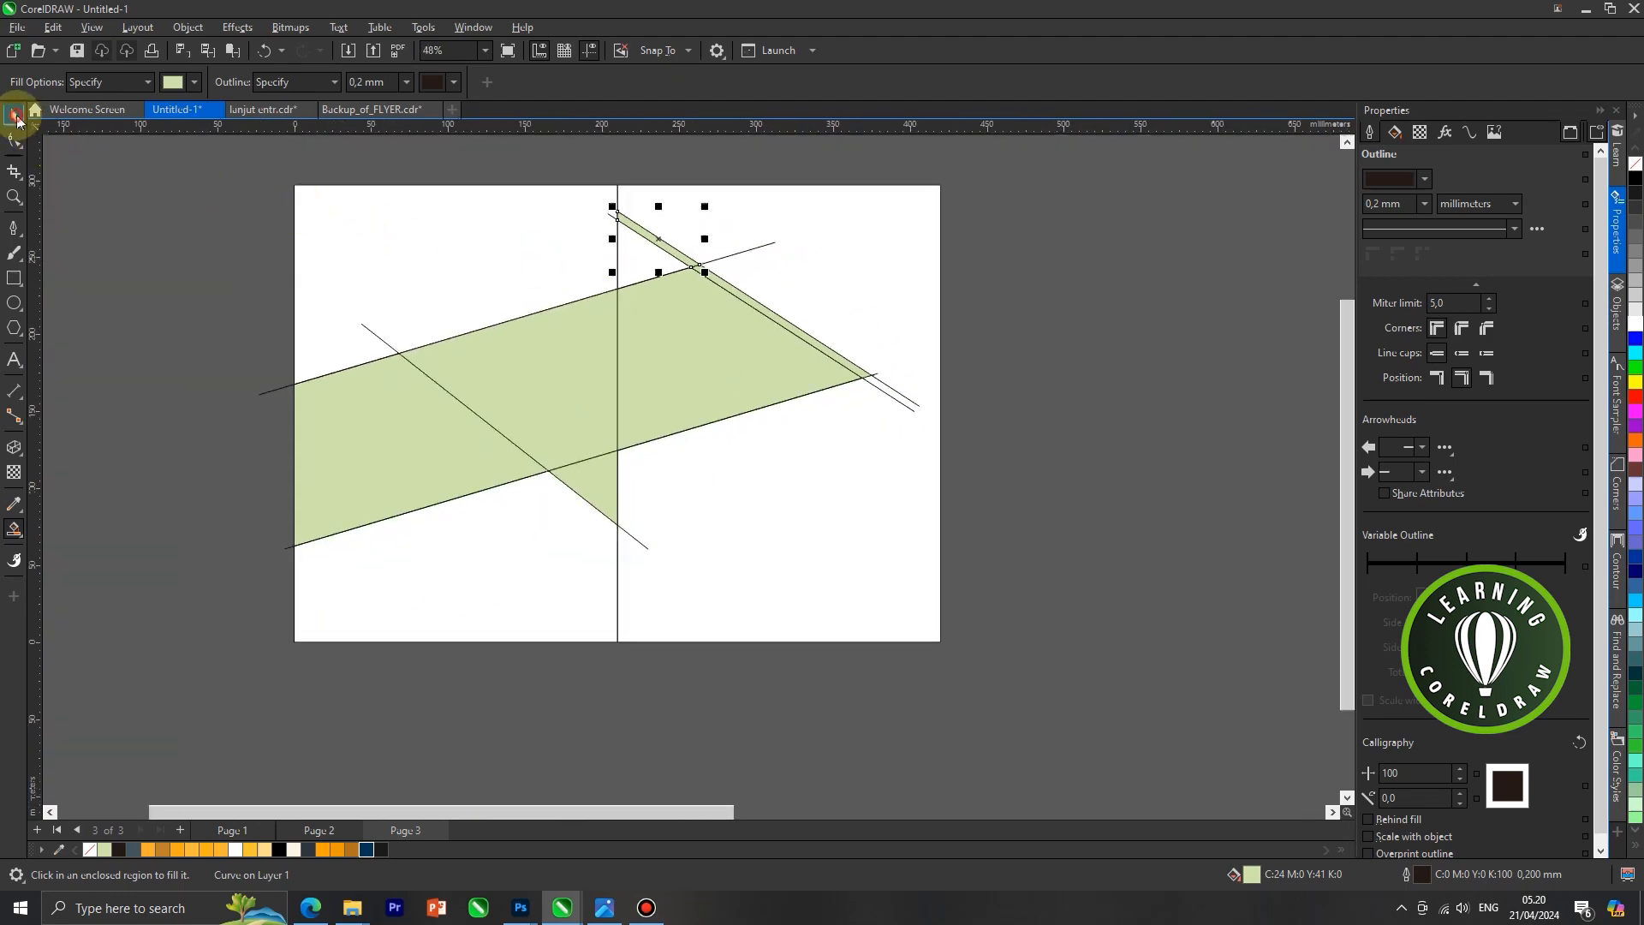
# Move the left descending line away from the shapes and delete it
pyautogui.click(17, 119)
pyautogui.scroll(1, 623, 507)
pyautogui.click(636, 546)
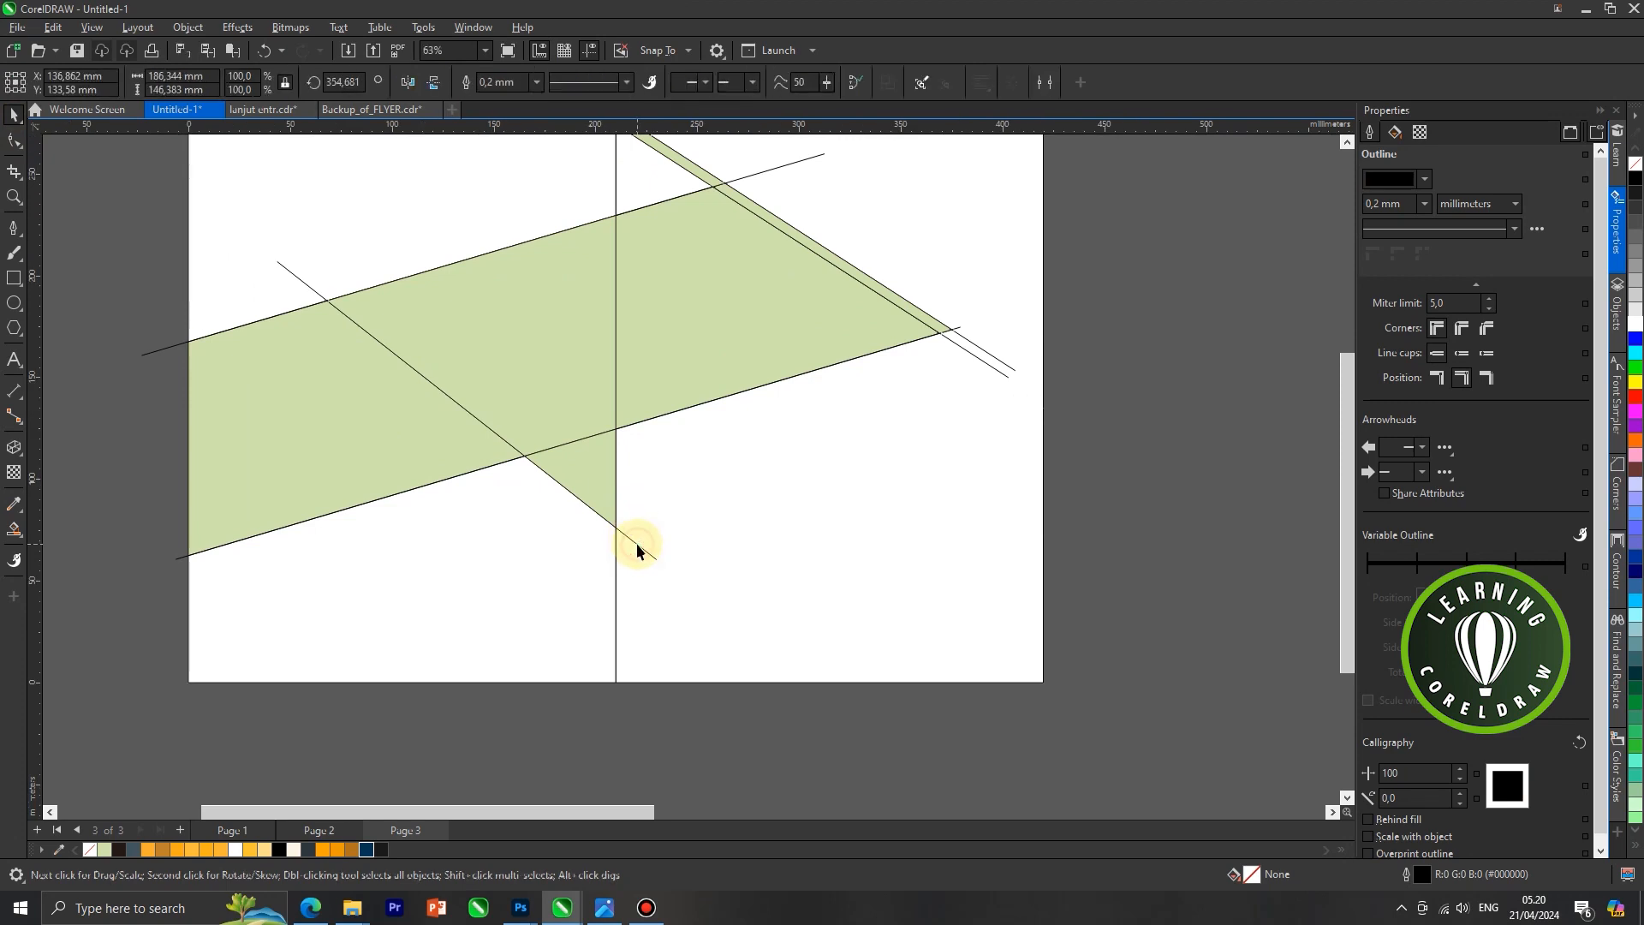
pyautogui.moveTo(636, 544); pyautogui.dragTo(531, 589)
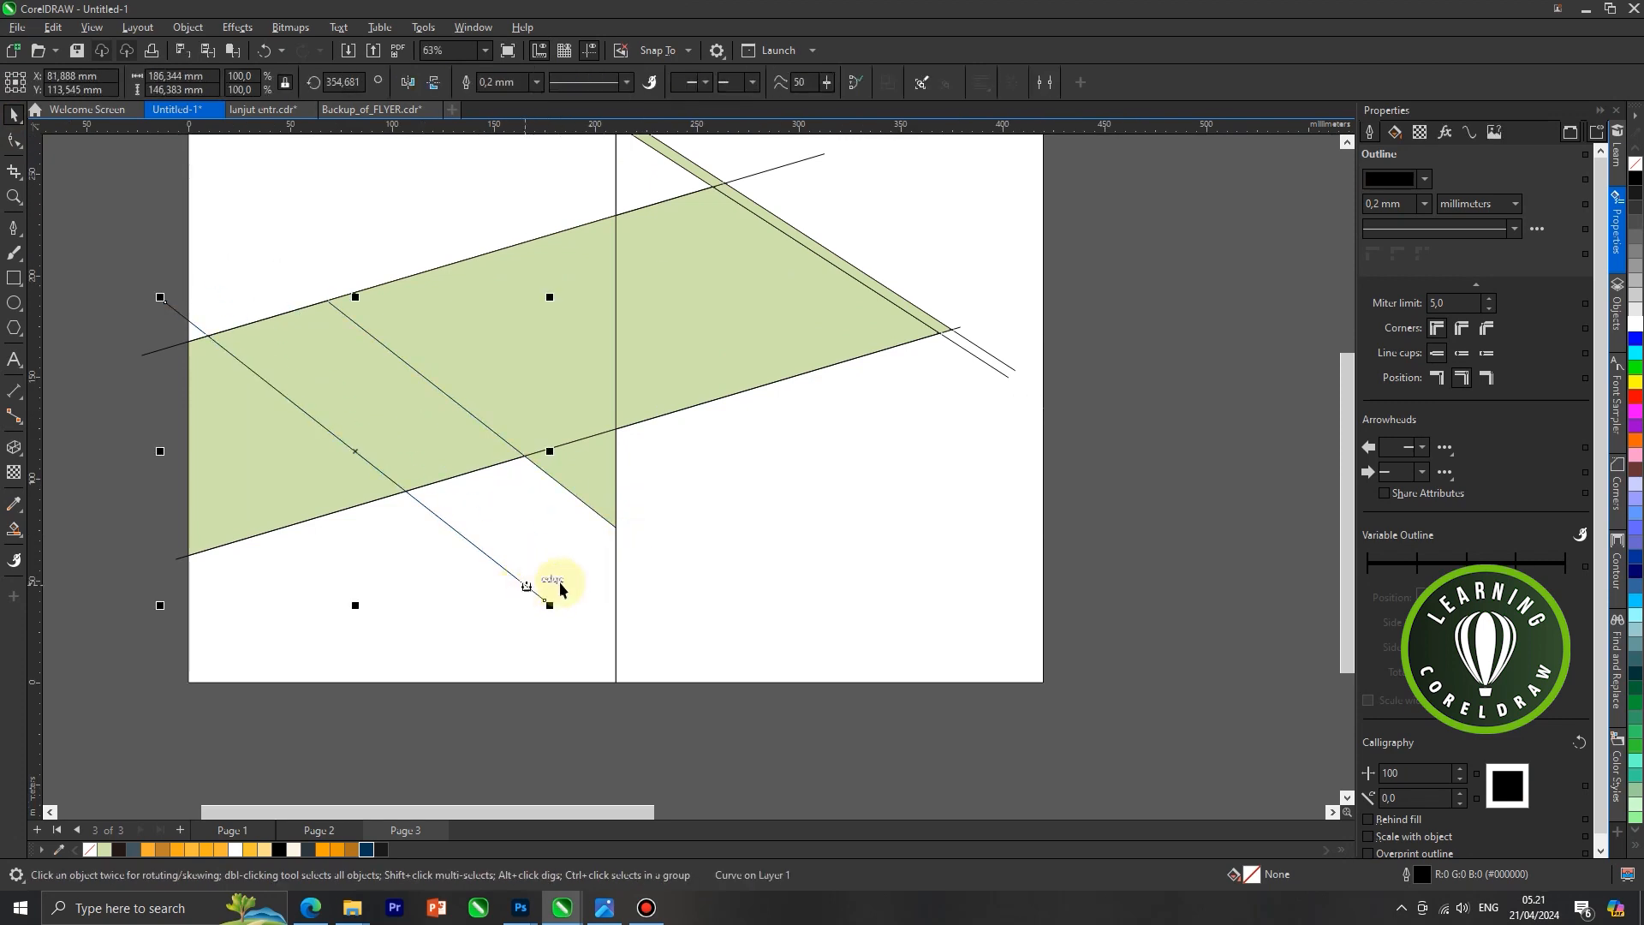
pyautogui.press('Delete')
# Delete the upper rising line and the two parallel descending lines
pyautogui.scroll(-1, 635, 561)
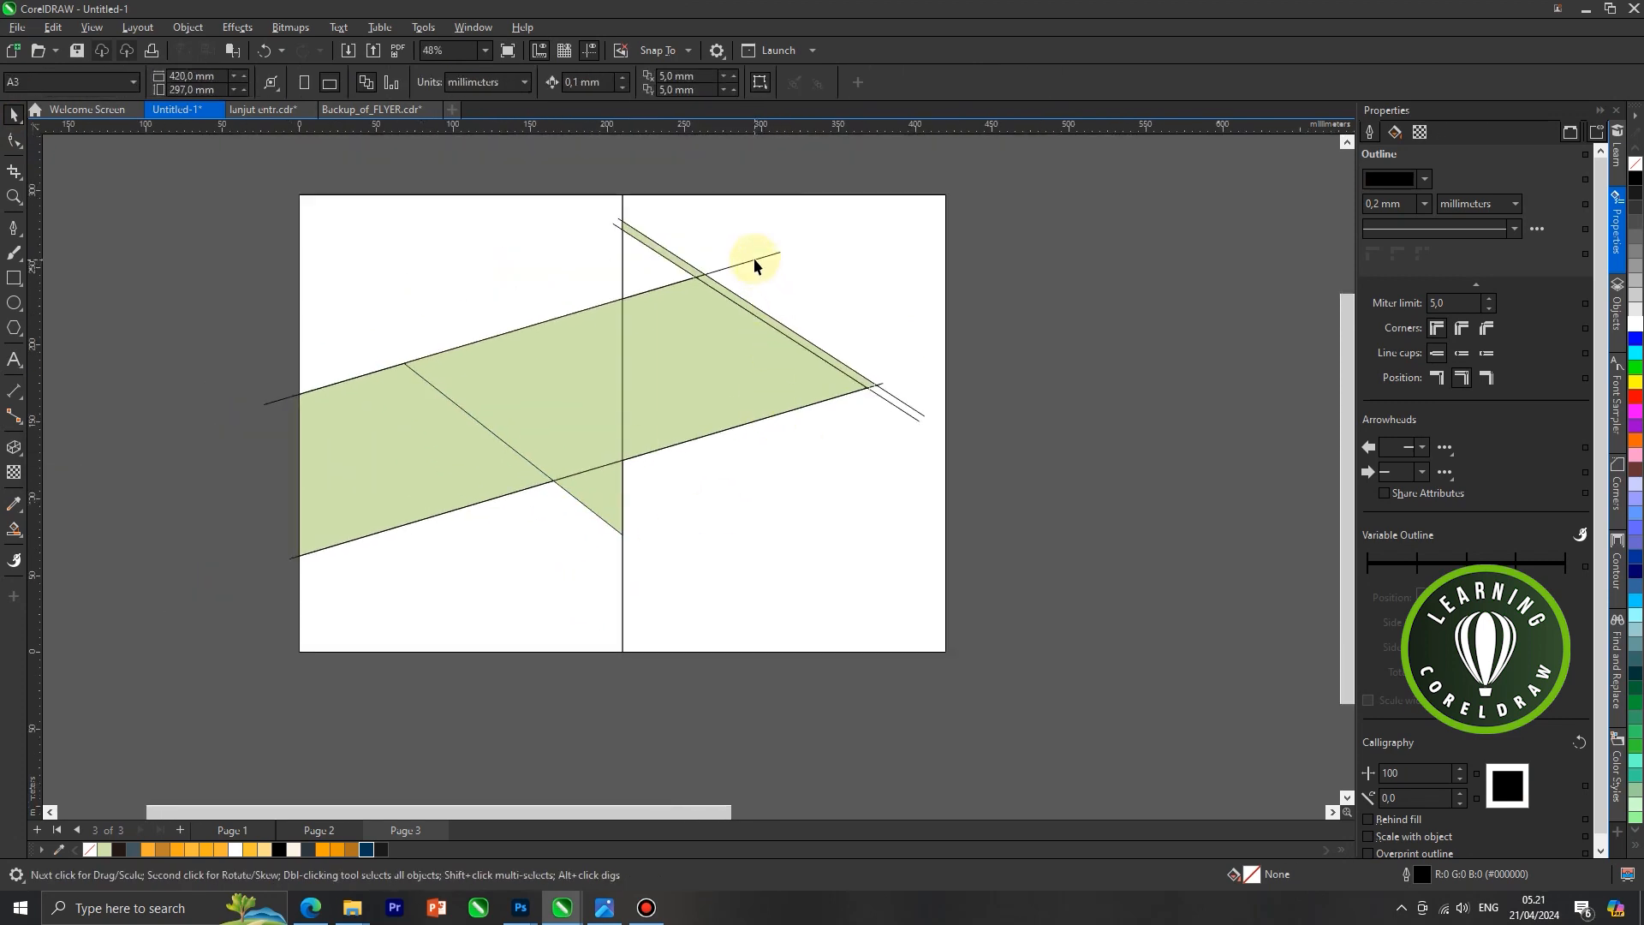
pyautogui.click(754, 258)
pyautogui.moveTo(754, 259); pyautogui.dragTo(763, 323)
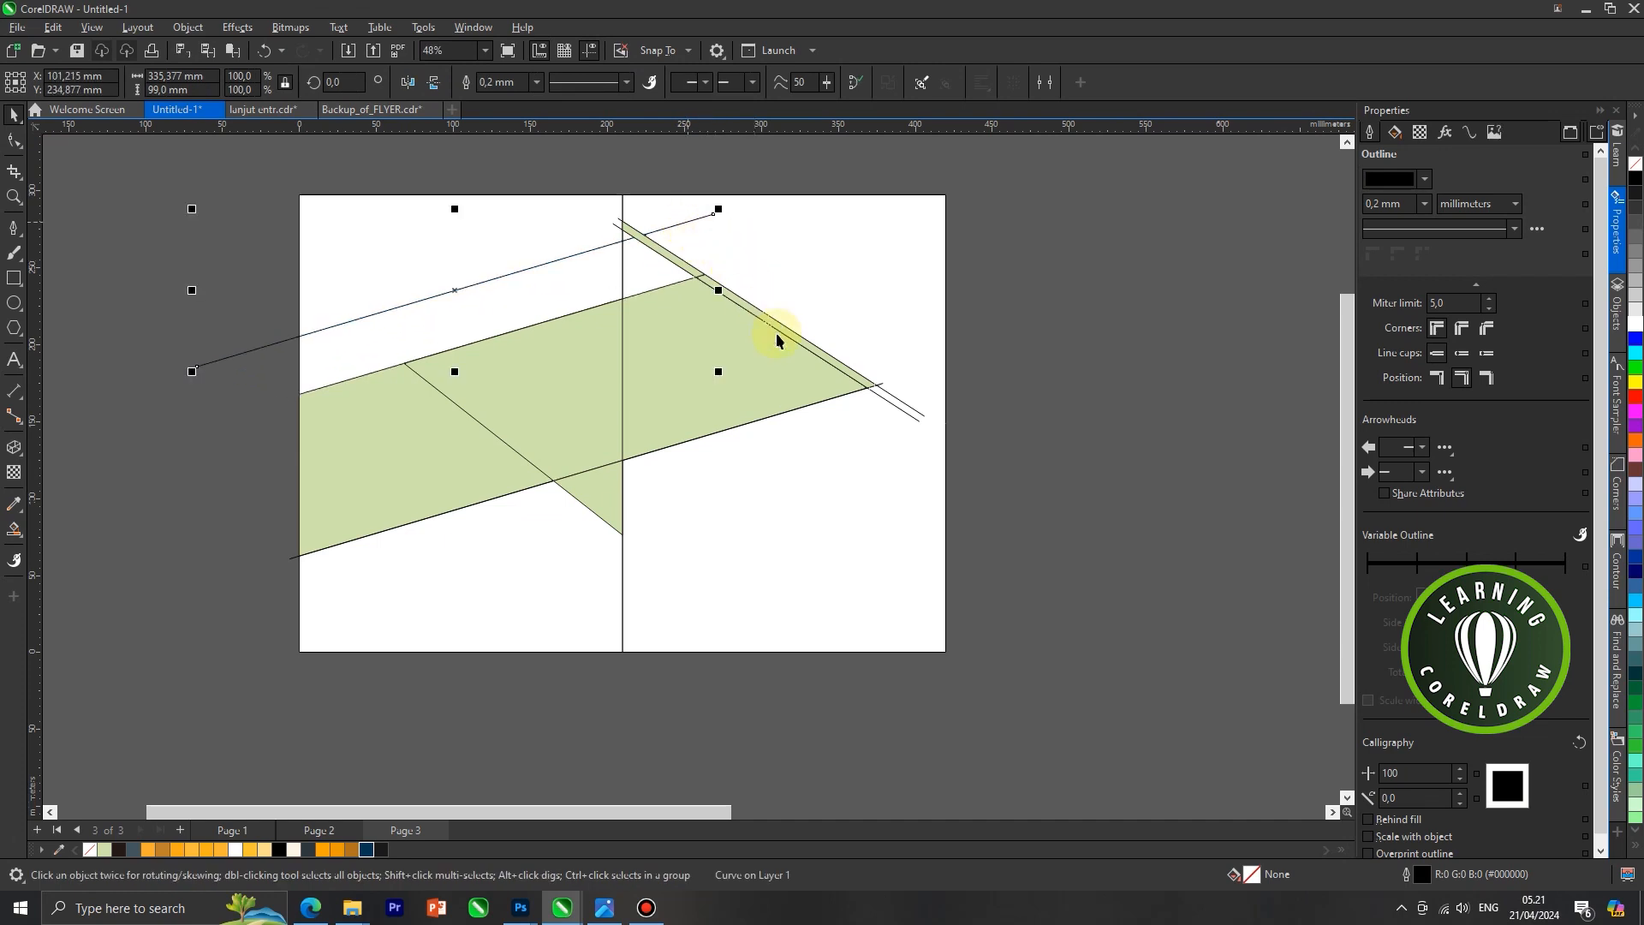
pyautogui.press('Delete')
pyautogui.moveTo(884, 402); pyautogui.dragTo(1016, 351)
pyautogui.press('Delete')
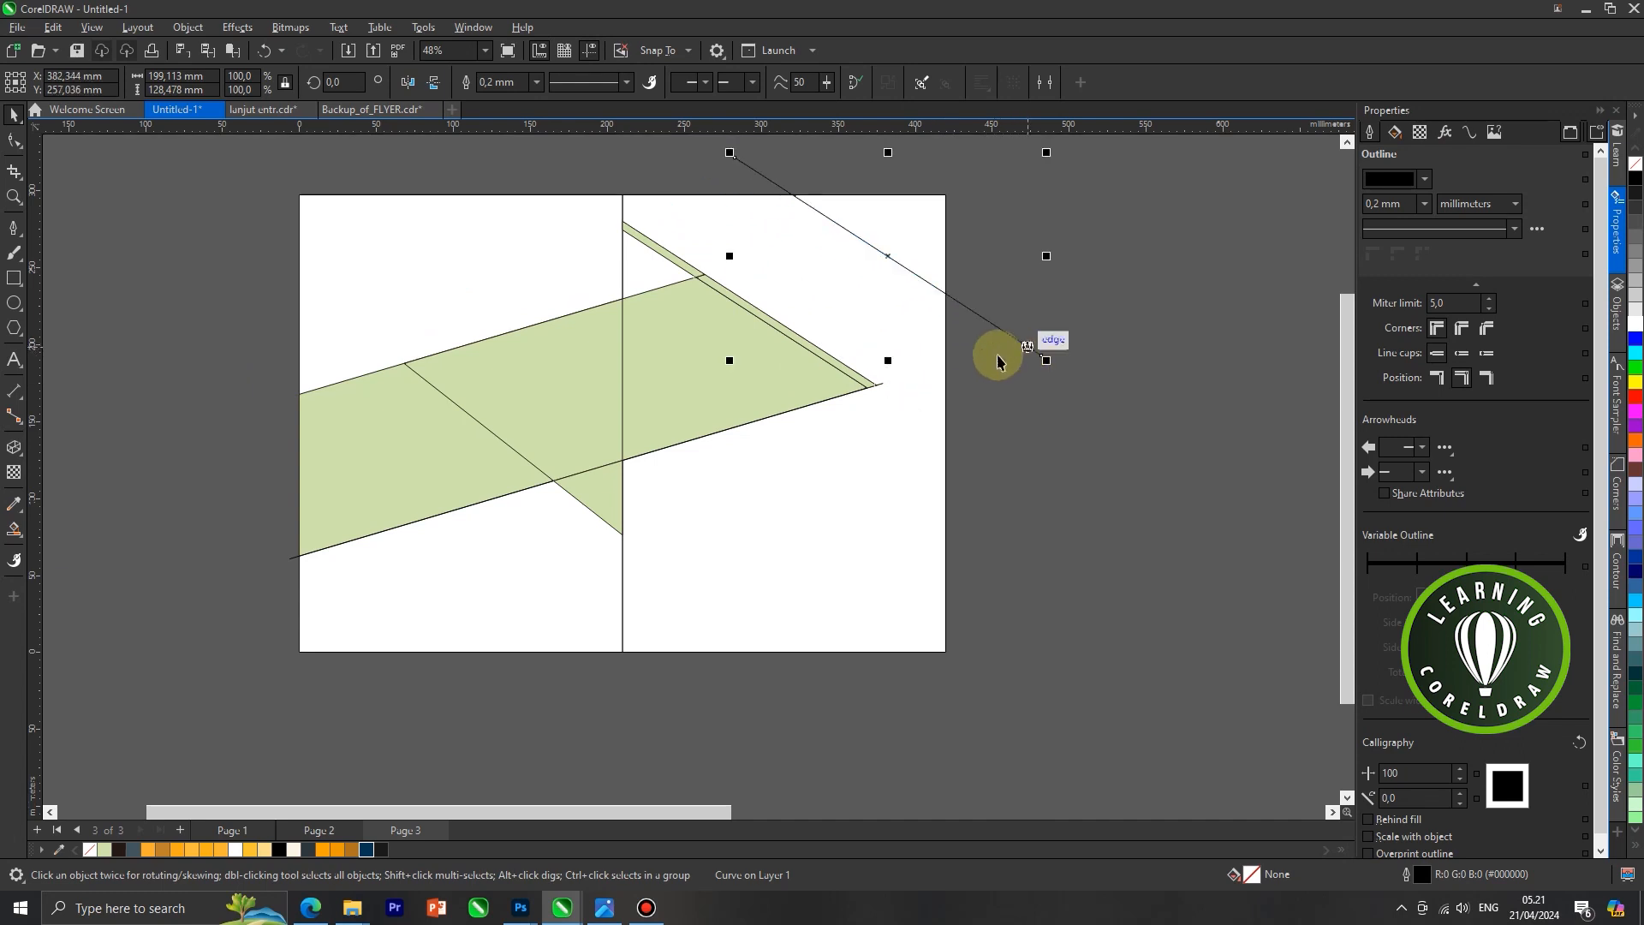
pyautogui.press('Delete')
# Weld the two pieces of the narrow descending strip into one shape
pyautogui.scroll(2, 698, 274)
pyautogui.moveTo(700, 277); pyautogui.dragTo(678, 240)
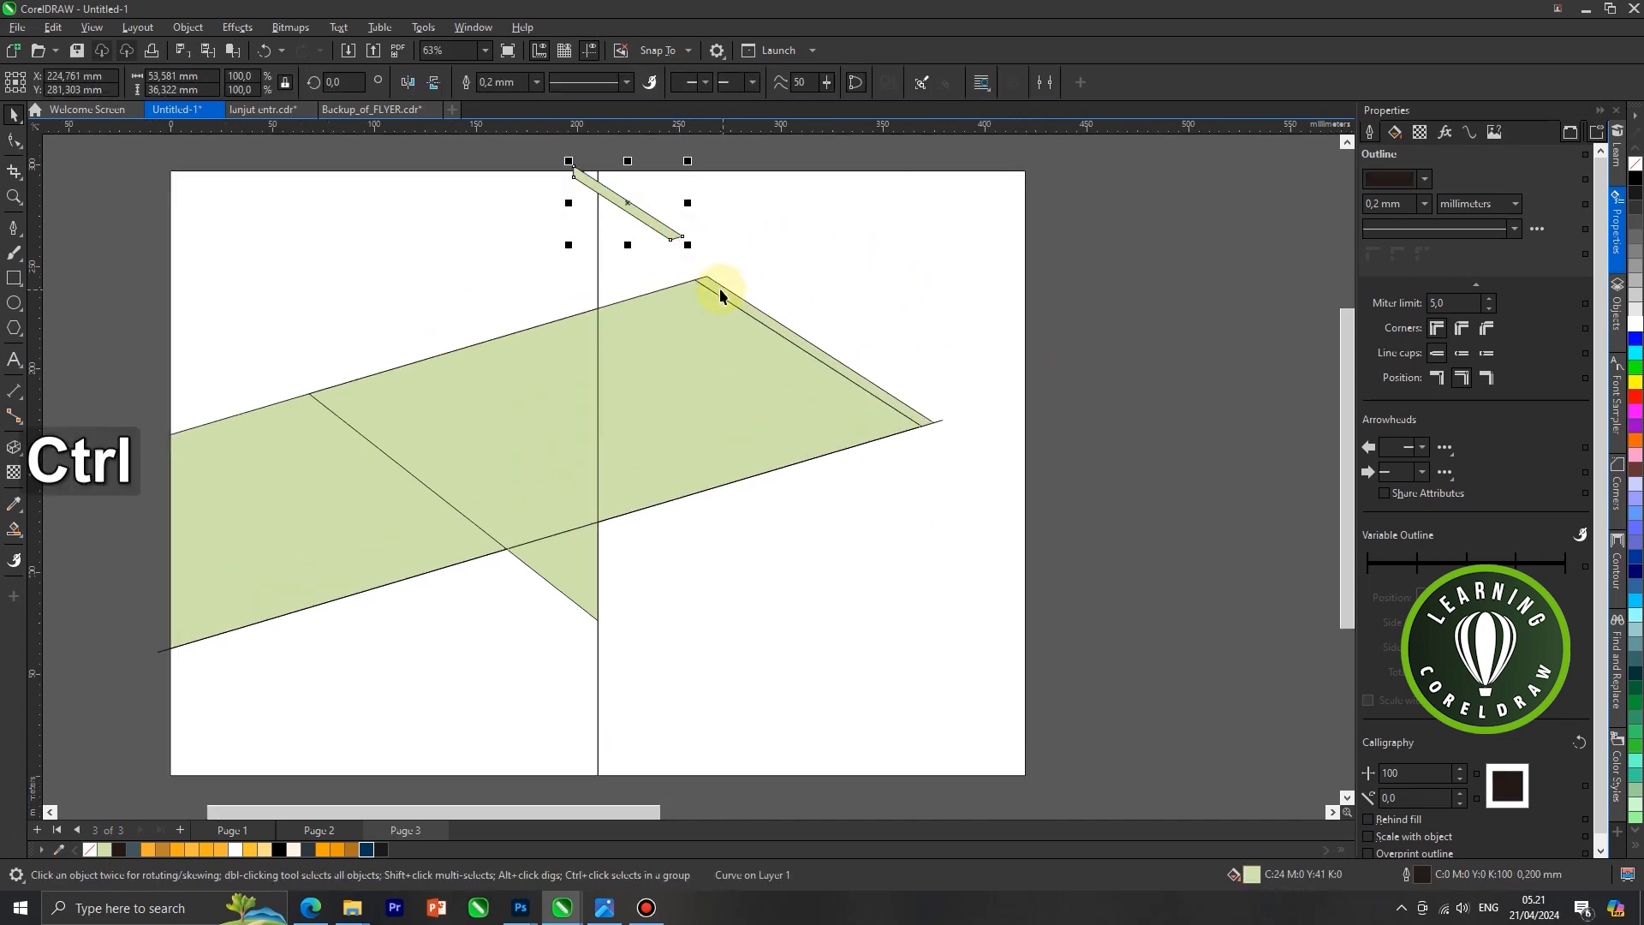
pyautogui.hotkey('ctrl', 'z')
pyautogui.scroll(1, 719, 289)
pyautogui.keyDown('shift'); pyautogui.click(734, 306); pyautogui.keyUp('shift')
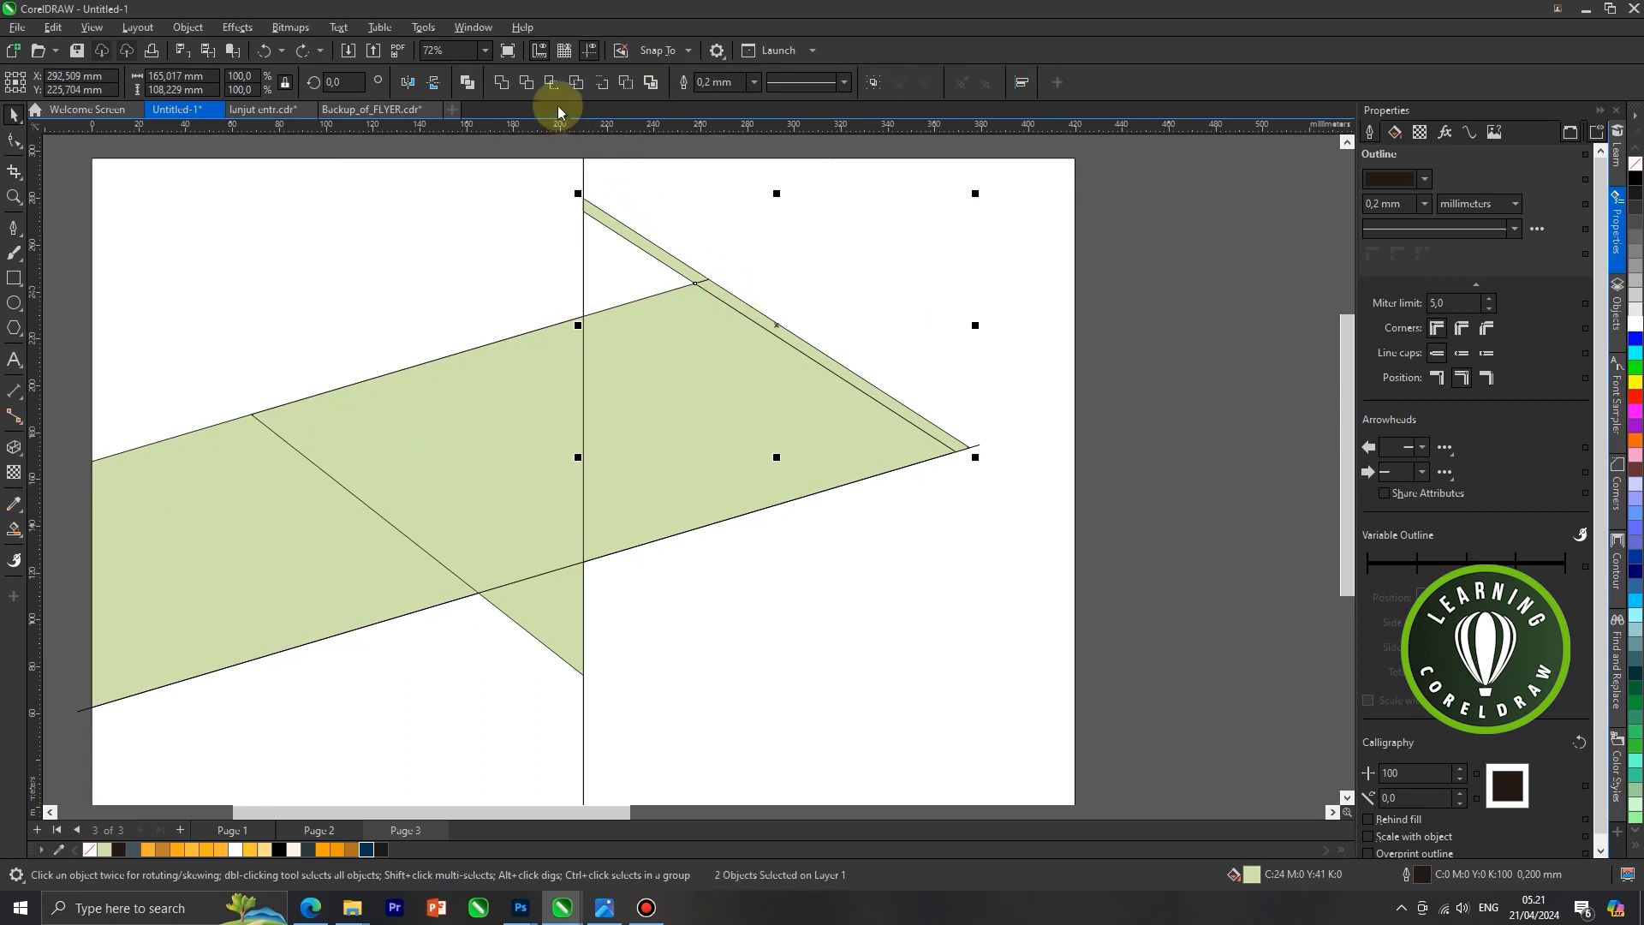
pyautogui.click(502, 87)
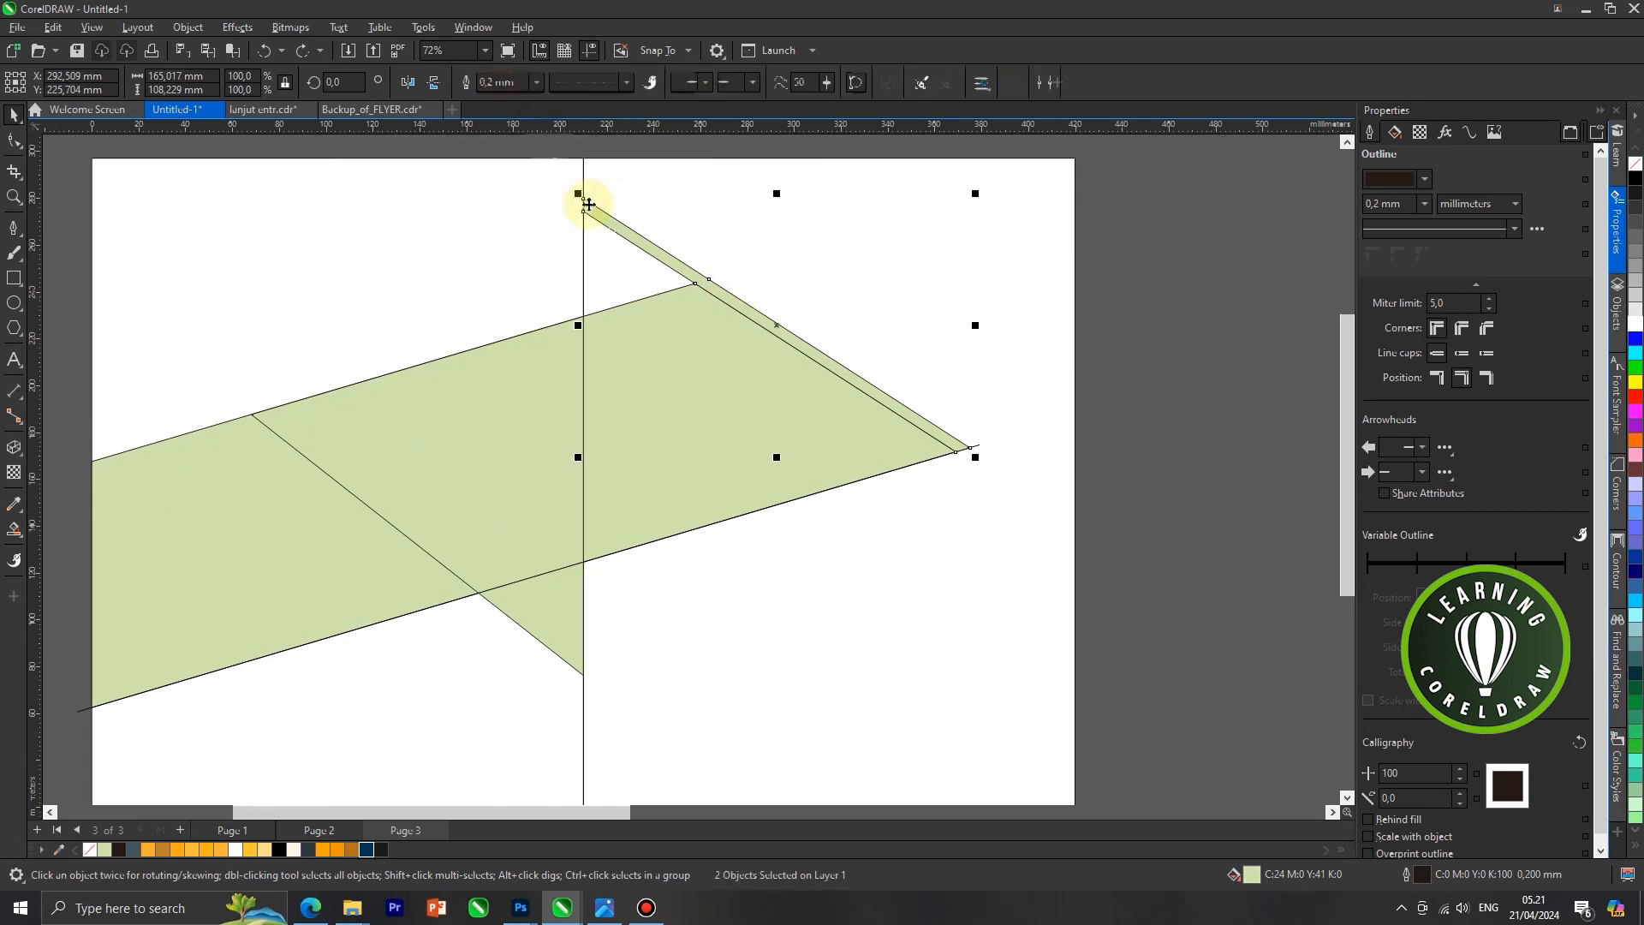
pyautogui.scroll(-3, 670, 293)
pyautogui.click(960, 364)
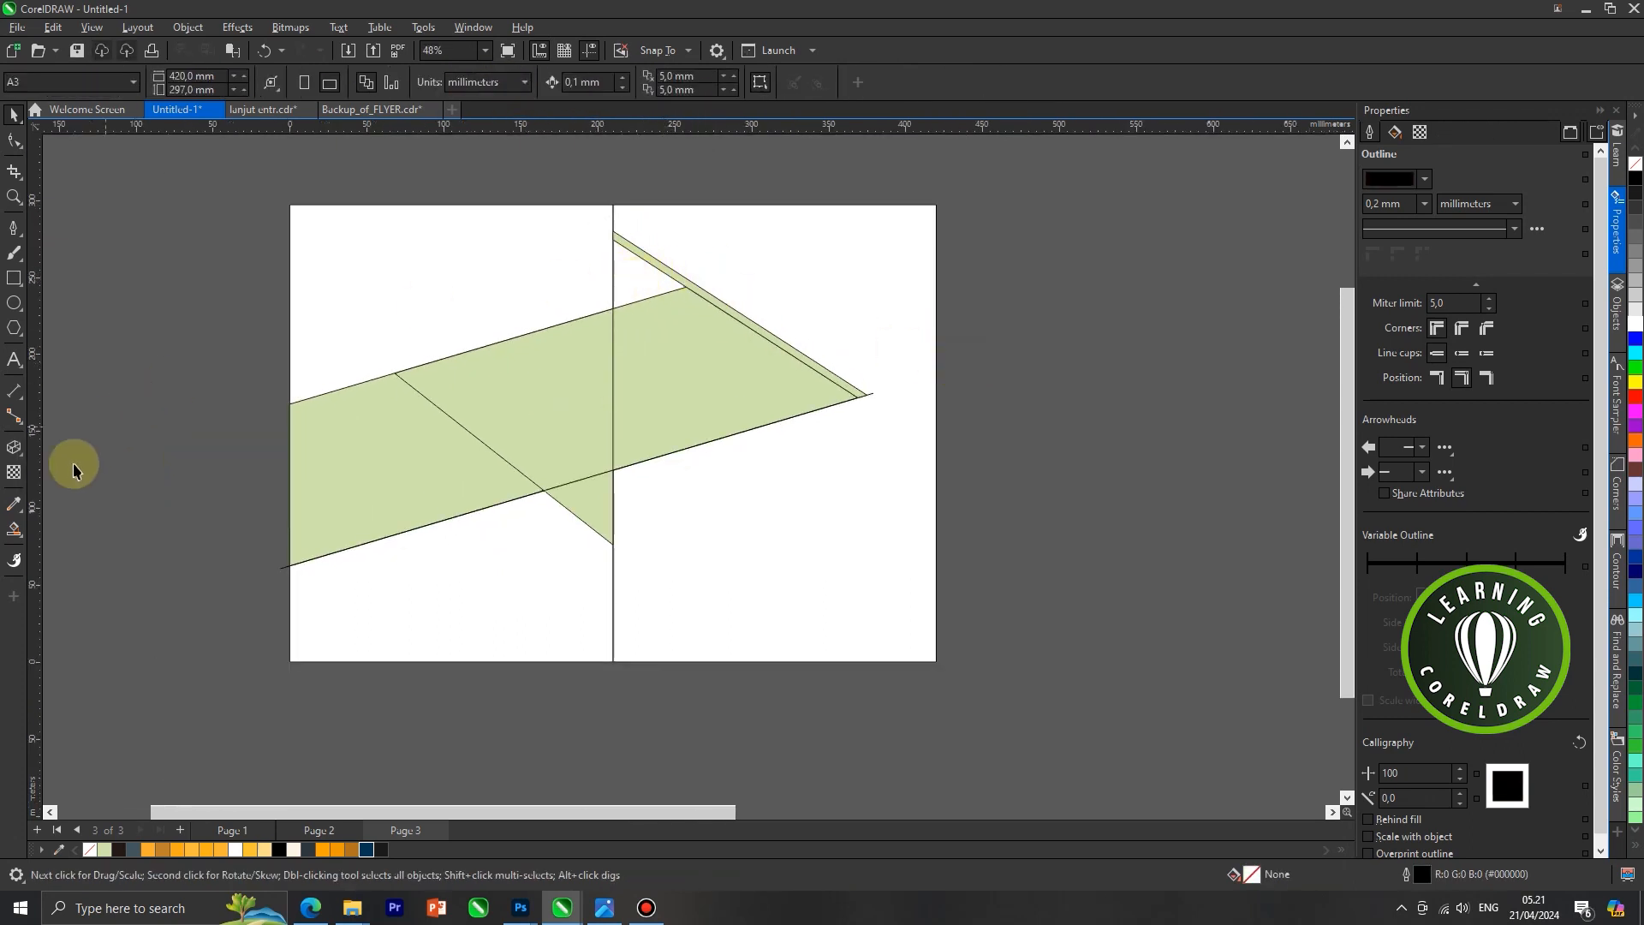
# Smart Fill the triangle enclosed by the centre edge, the descending strip and the band's upper edge with light green
pyautogui.click(14, 529)
pyautogui.click(71, 547)
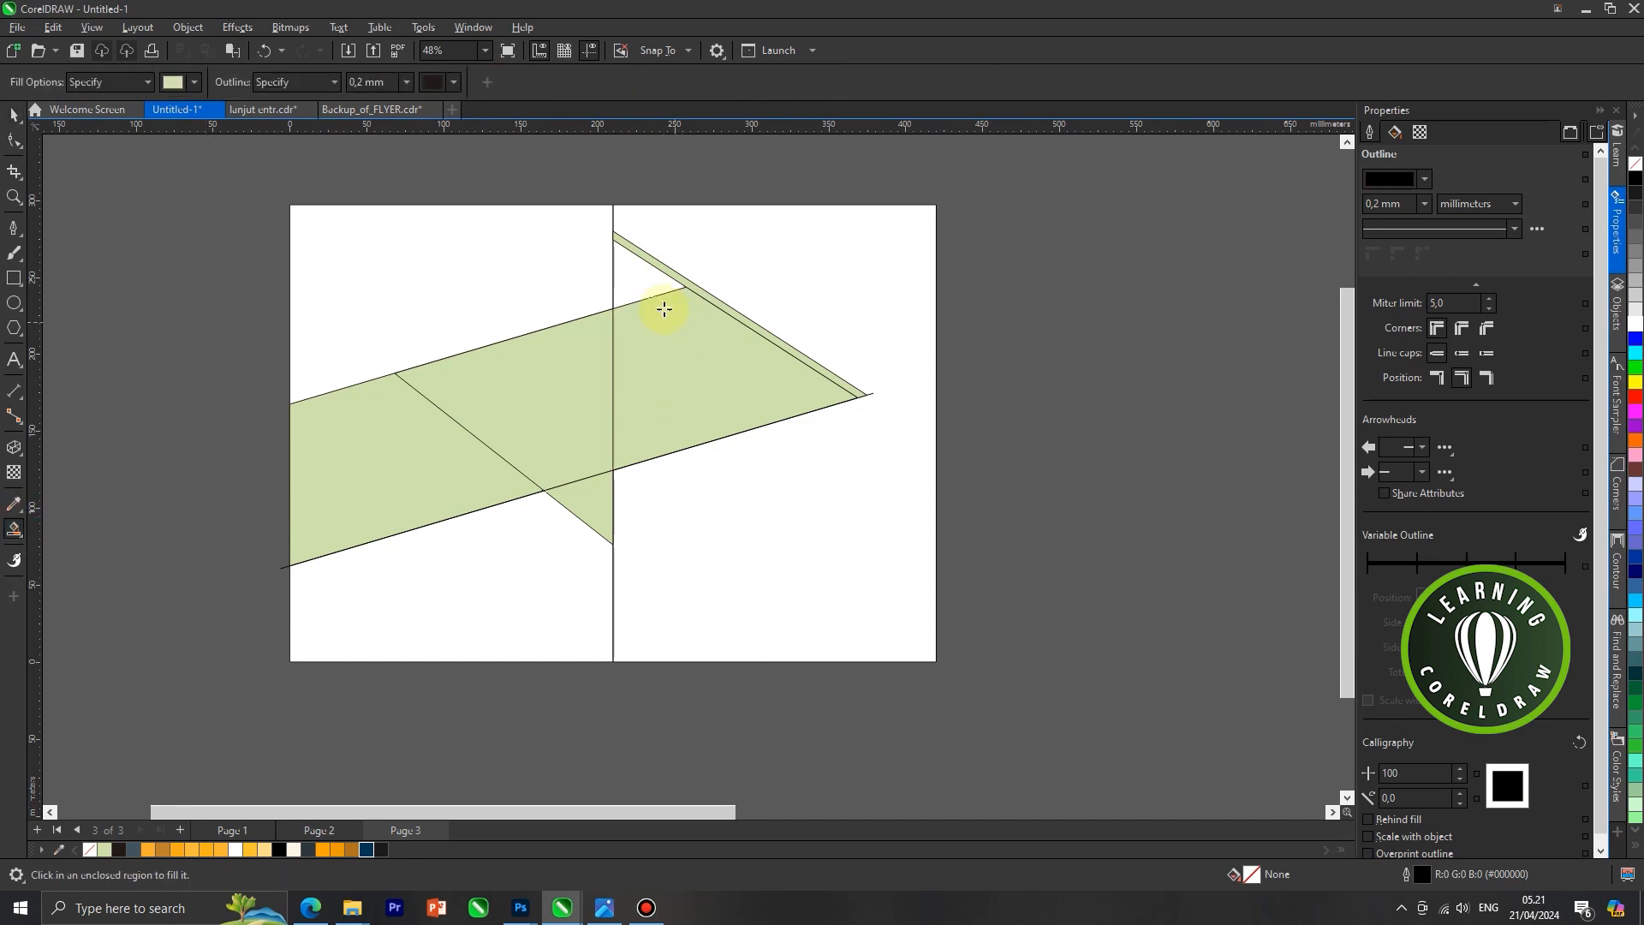
pyautogui.click(638, 278)
pyautogui.click(15, 114)
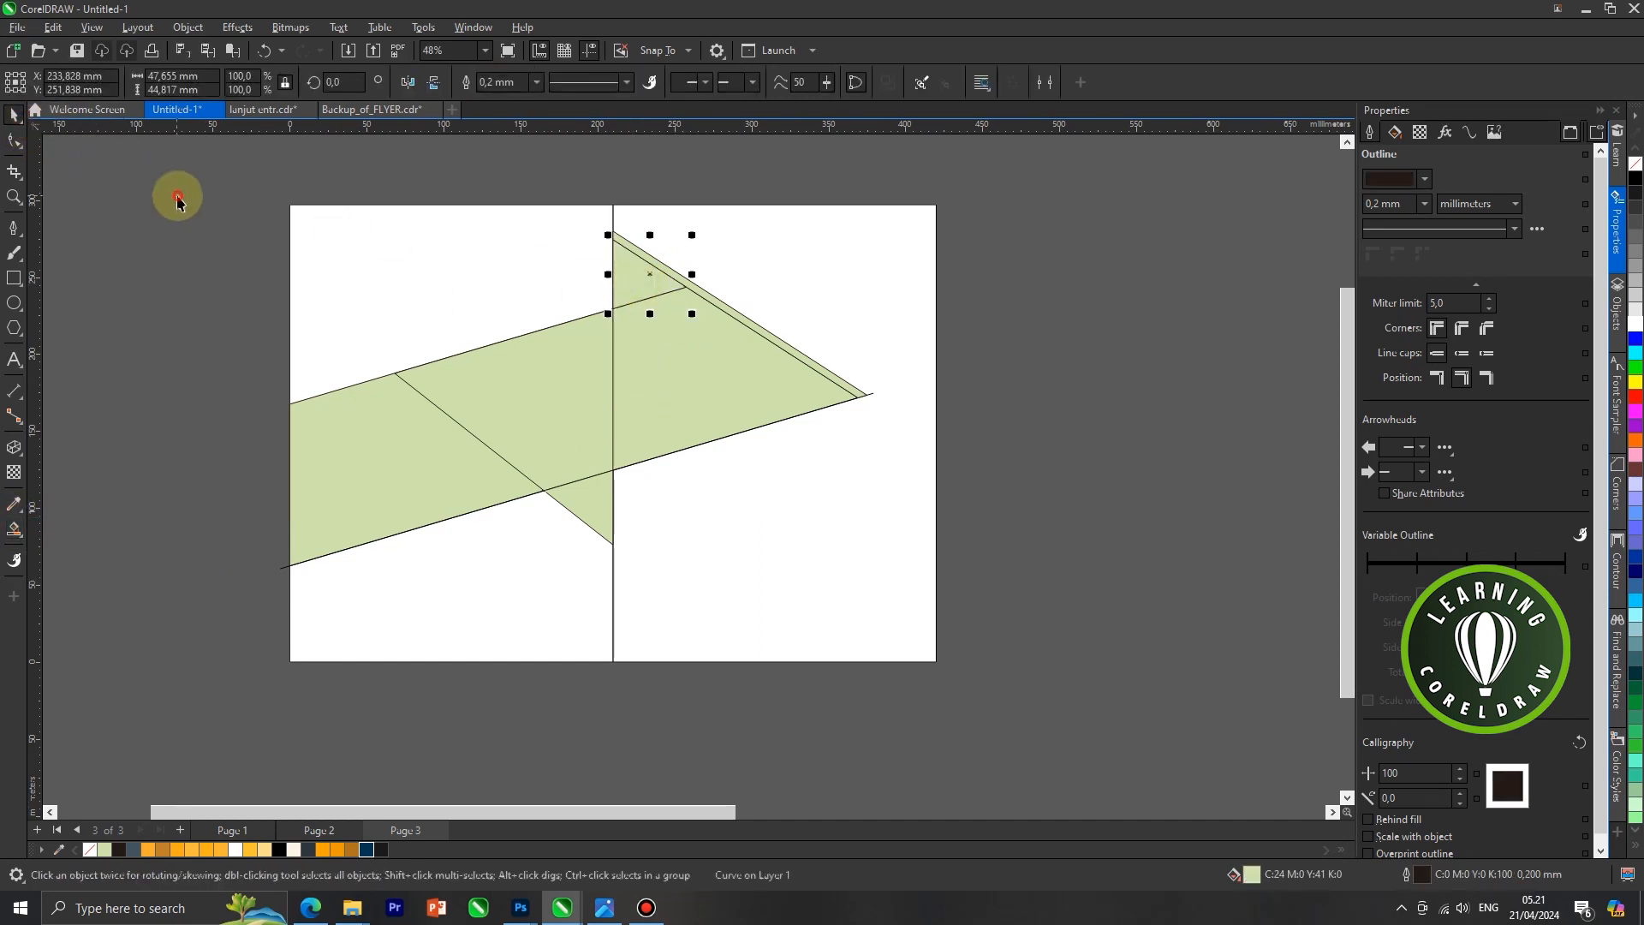
# Give the band's middle section, left of the centre edge, a yellow-orange #FFC432 fill and a white outline
pyautogui.scroll(1, 615, 278)
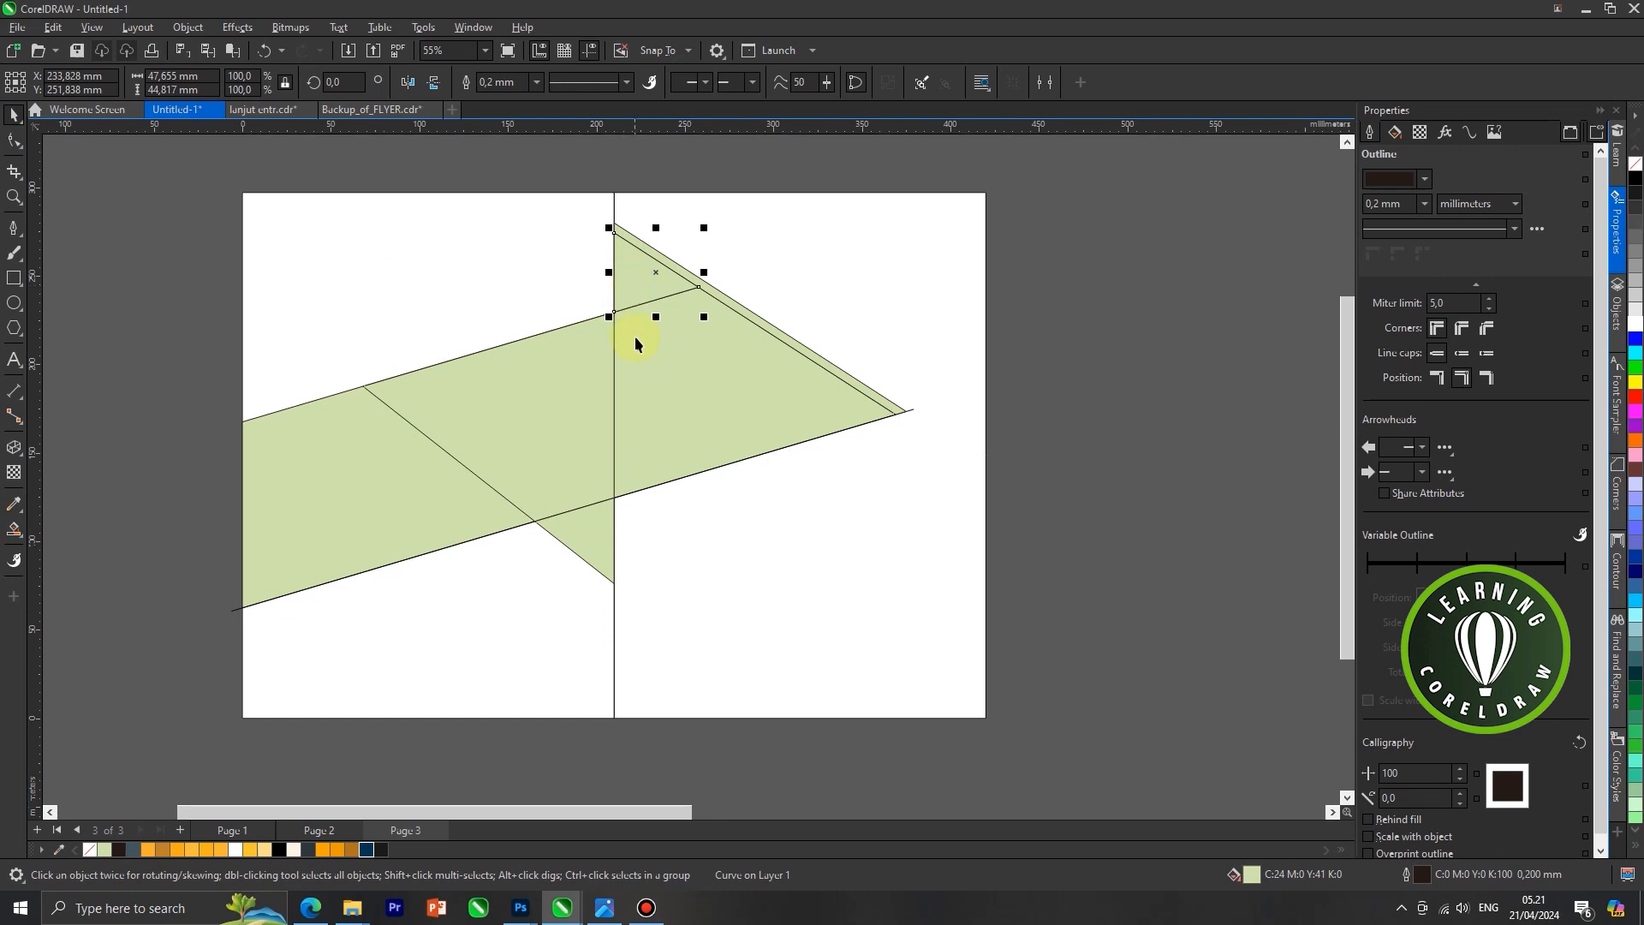
pyautogui.scroll(1, 323, 523)
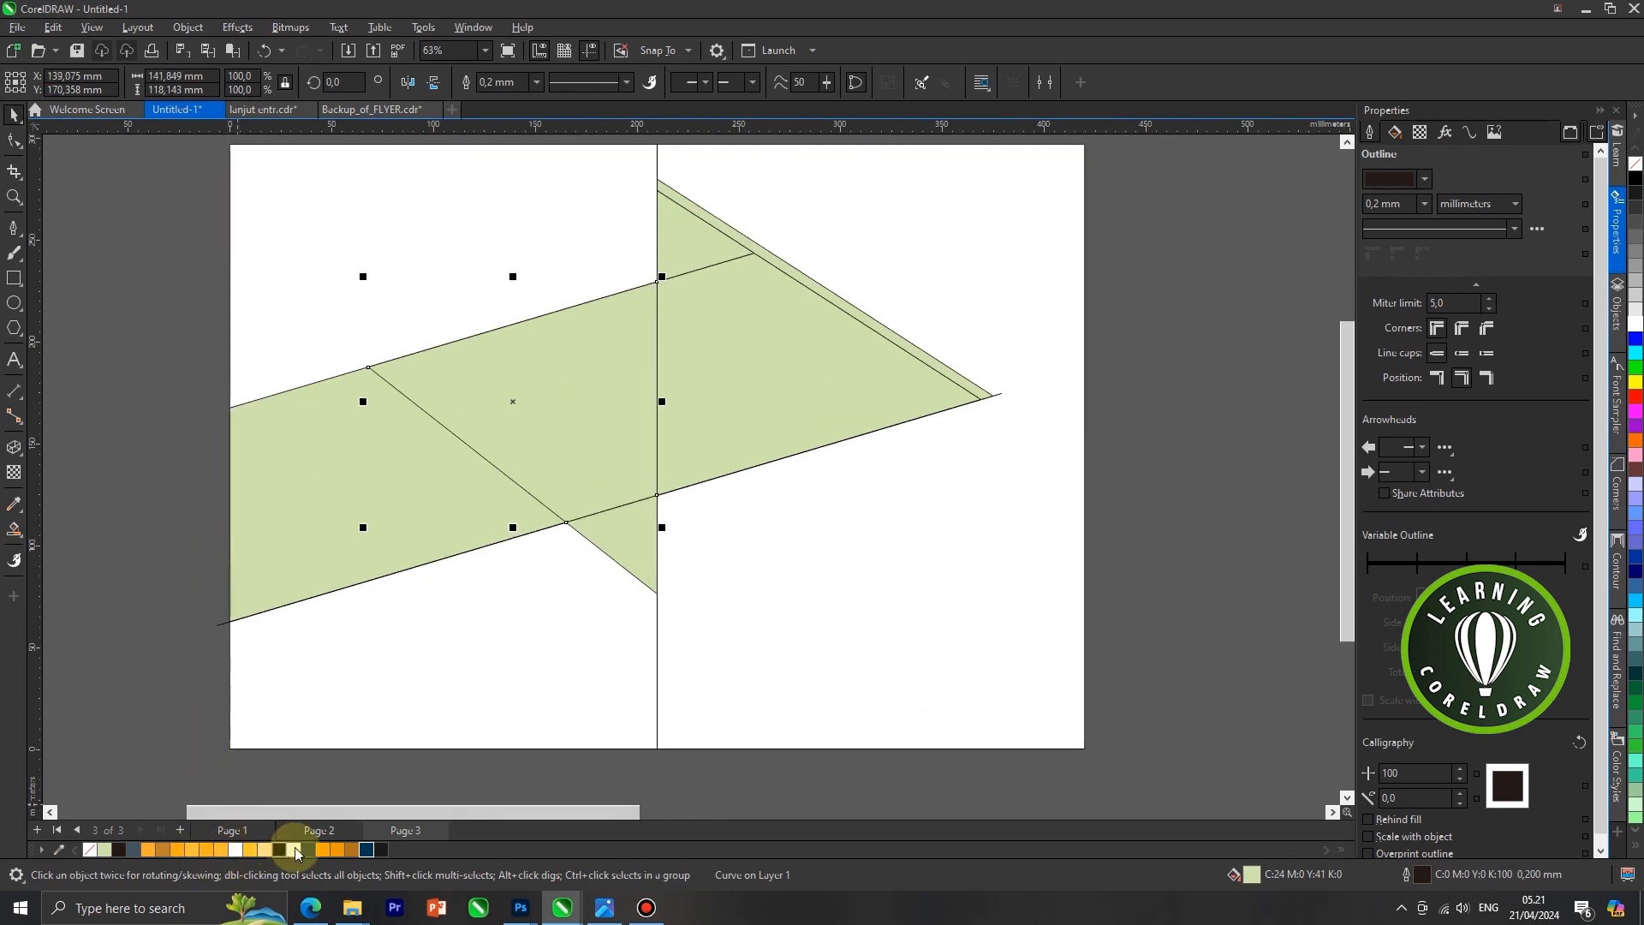
pyautogui.click(250, 850)
pyautogui.click(238, 845)
pyautogui.rightClick(238, 846)
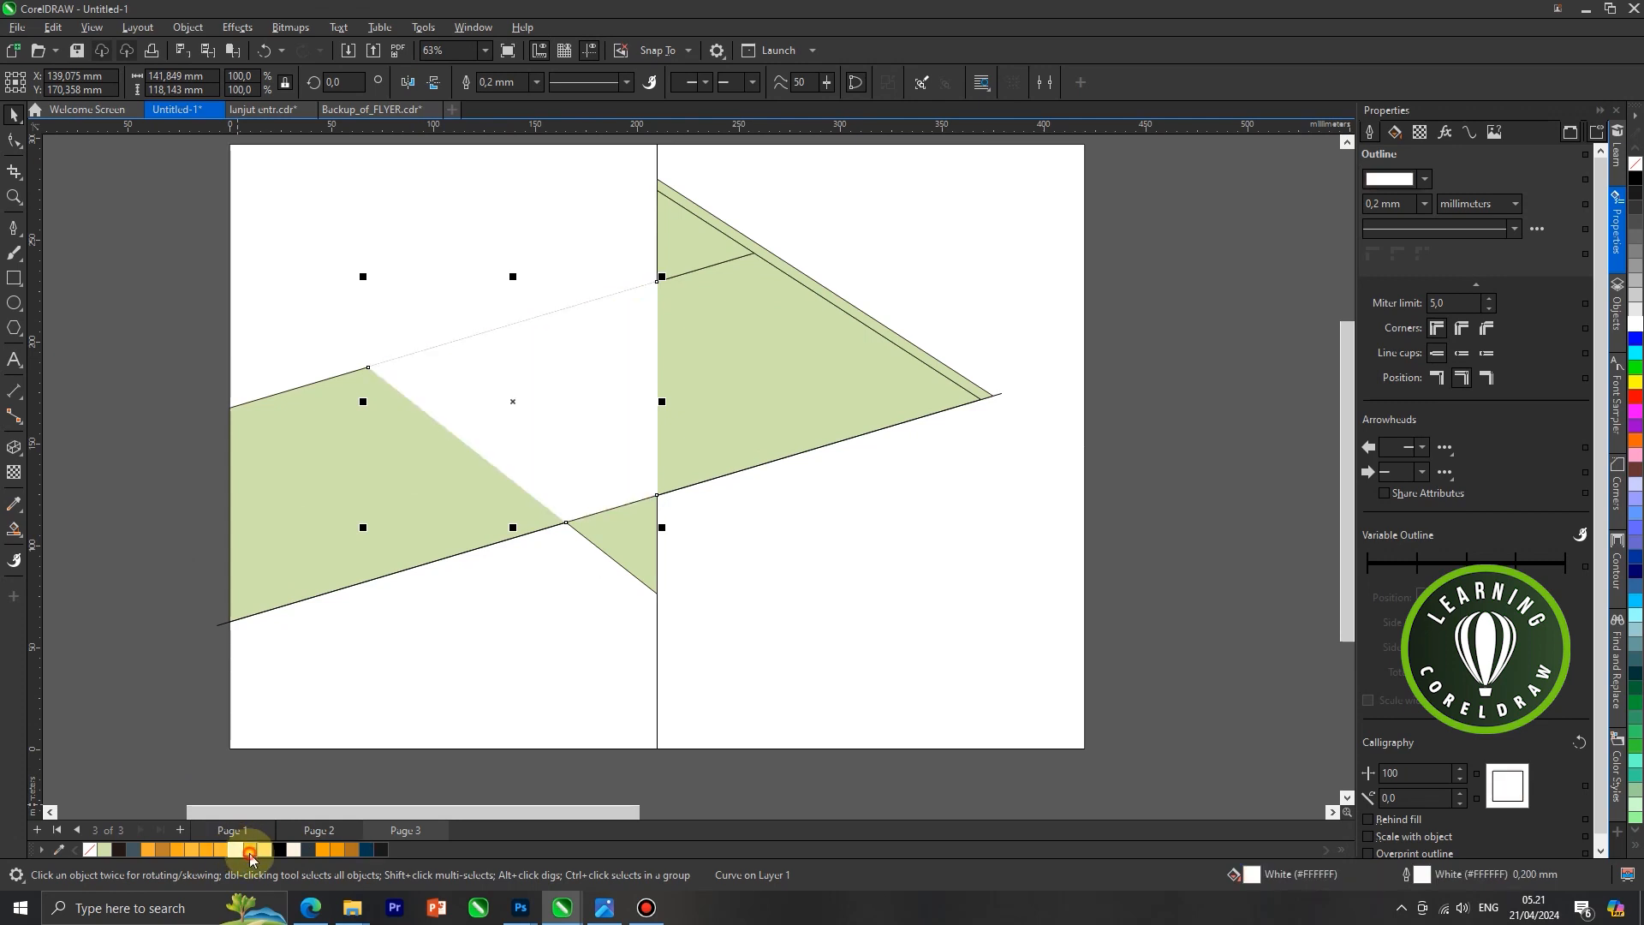
pyautogui.click(250, 850)
# Fill the full green band and the small triangle below it with dark blue #033652
pyautogui.scroll(-1, 538, 469)
pyautogui.moveTo(660, 389); pyautogui.dragTo(844, 502)
pyautogui.hotkey('ctrl', 'z')
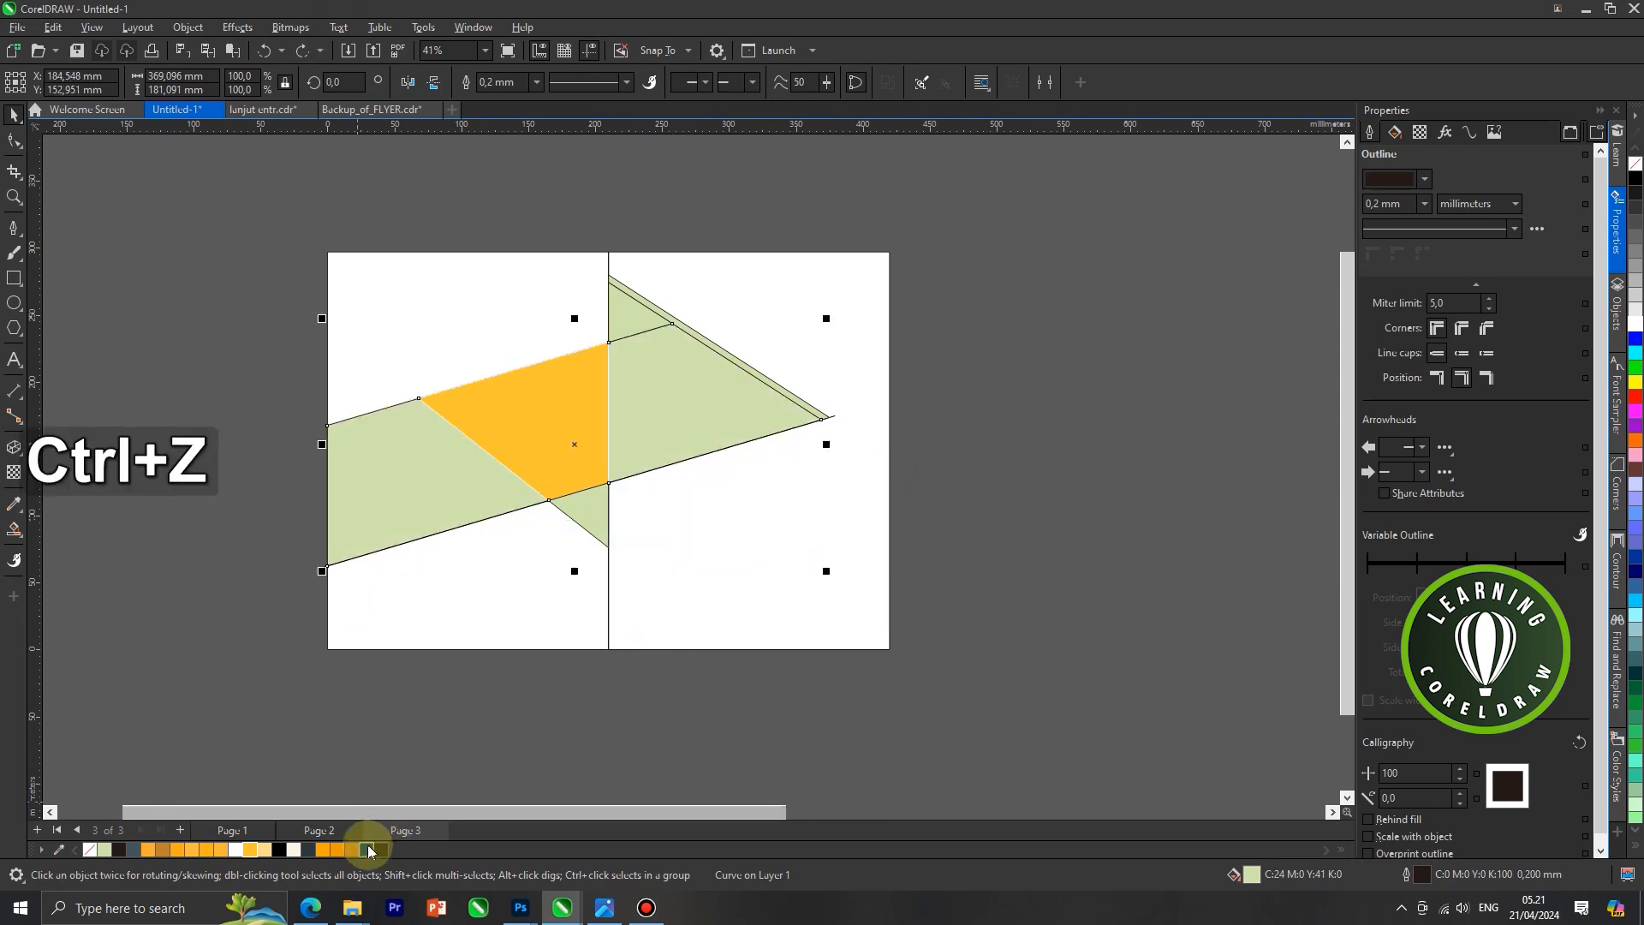
pyautogui.click(365, 849)
pyautogui.click(214, 681)
pyautogui.scroll(1, 589, 520)
pyautogui.click(589, 518)
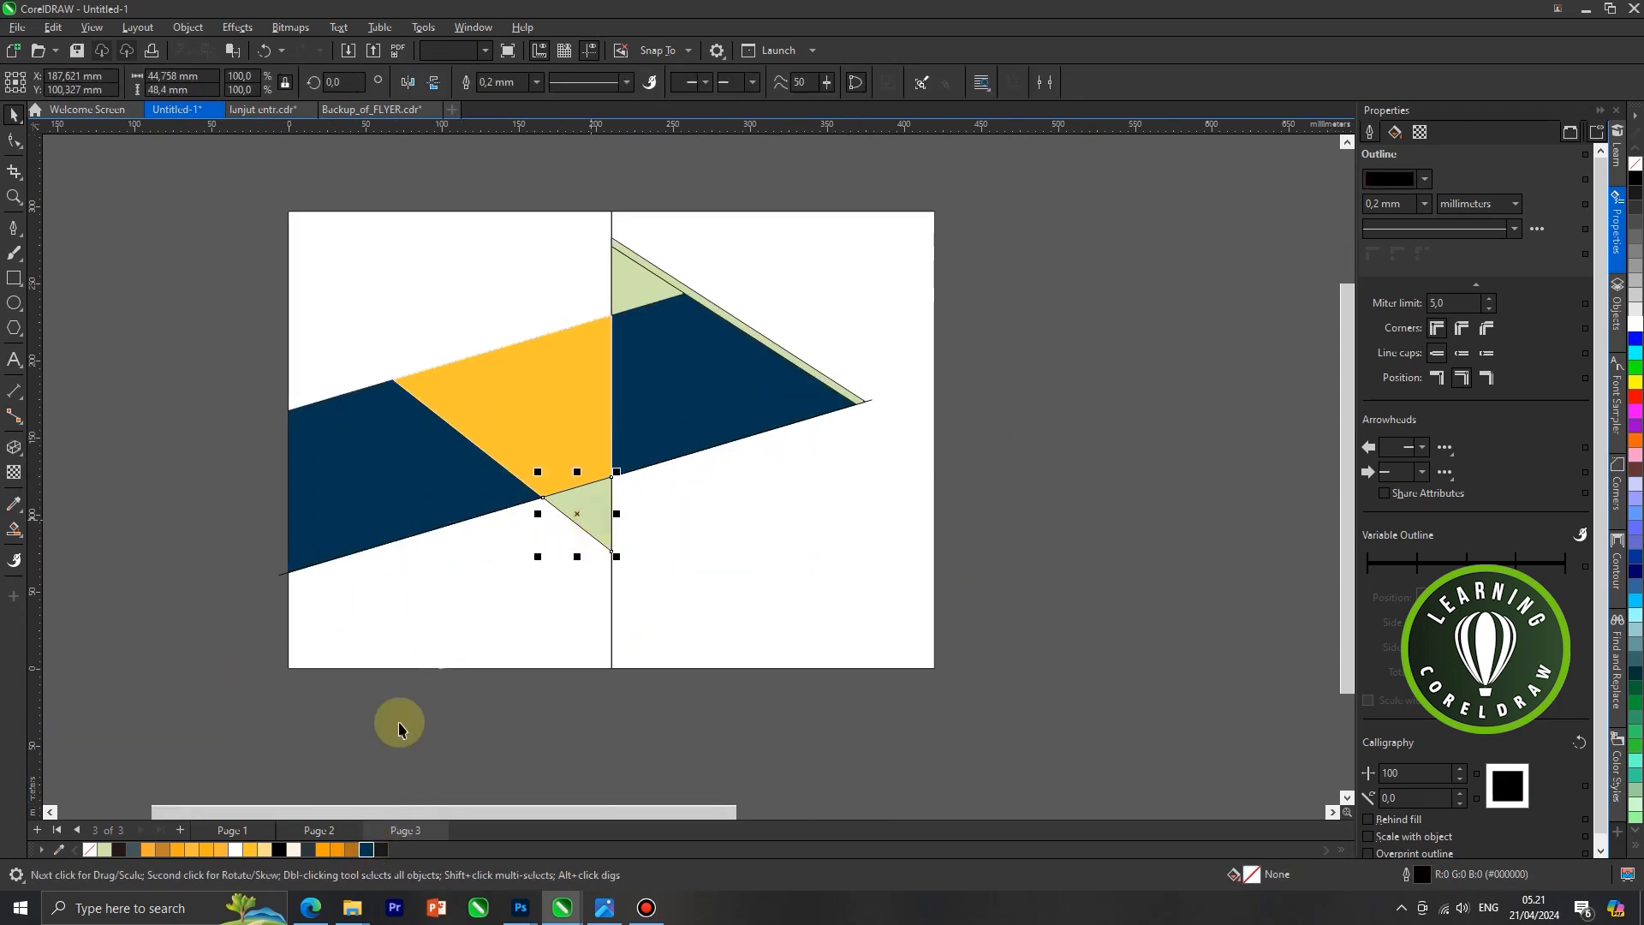
pyautogui.click(366, 849)
# Smart Fill the part of the dark blue band on the right panel with light green
pyautogui.moveTo(566, 428); pyautogui.dragTo(450, 421)
pyautogui.hotkey('ctrl', 'z')
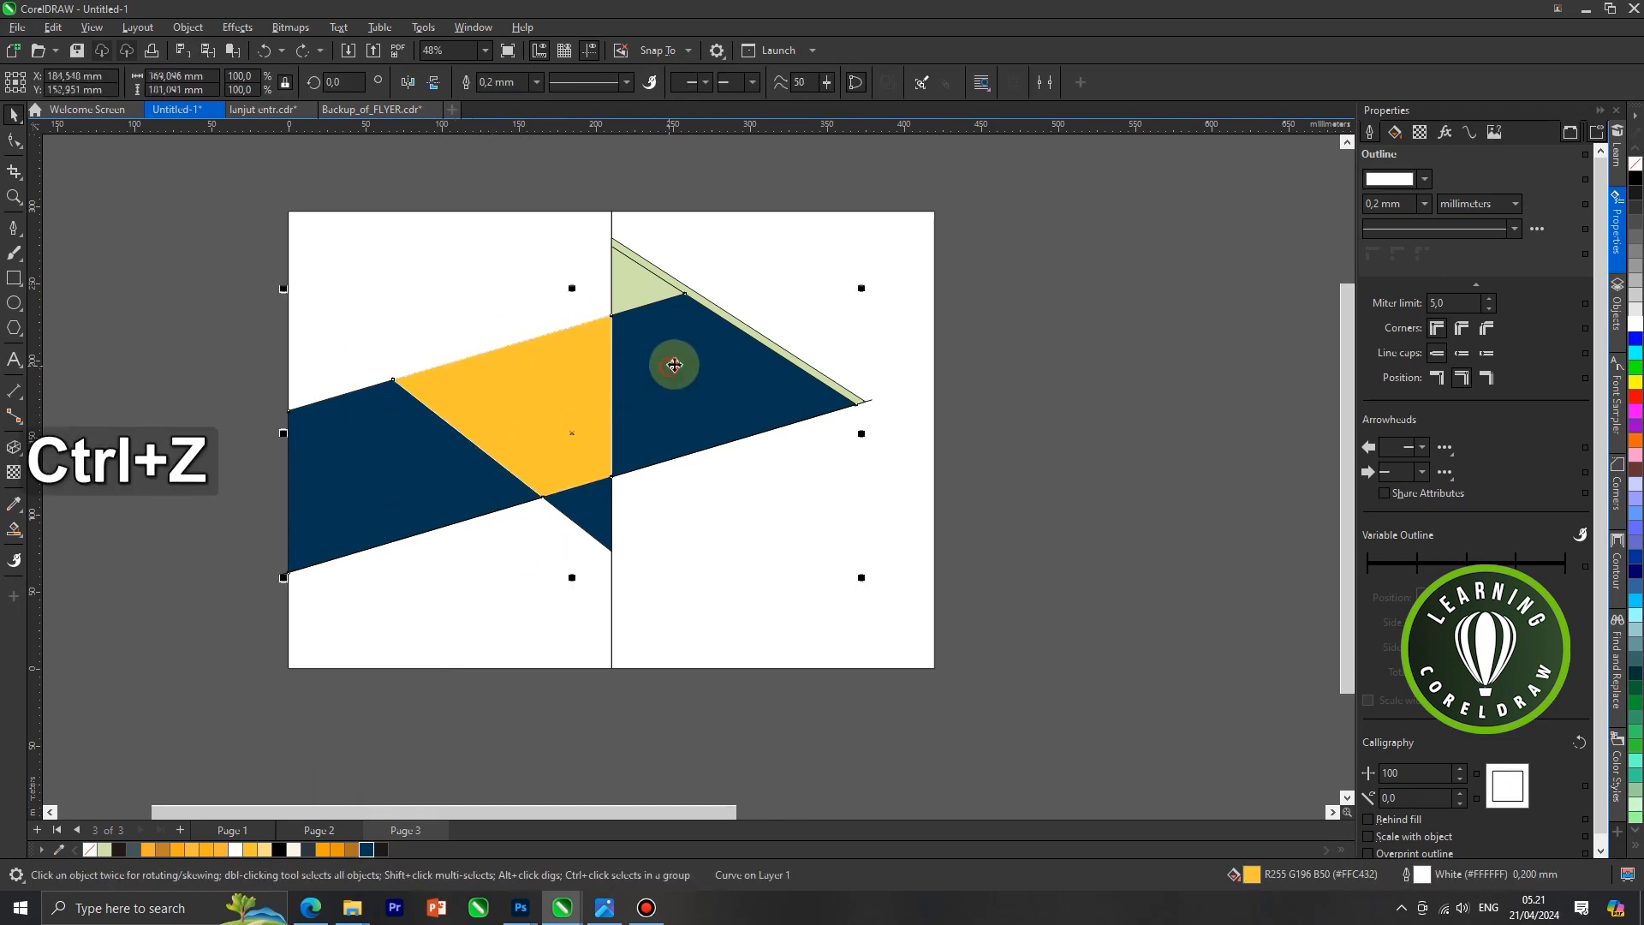
pyautogui.click(678, 341)
pyautogui.scroll(2, 655, 353)
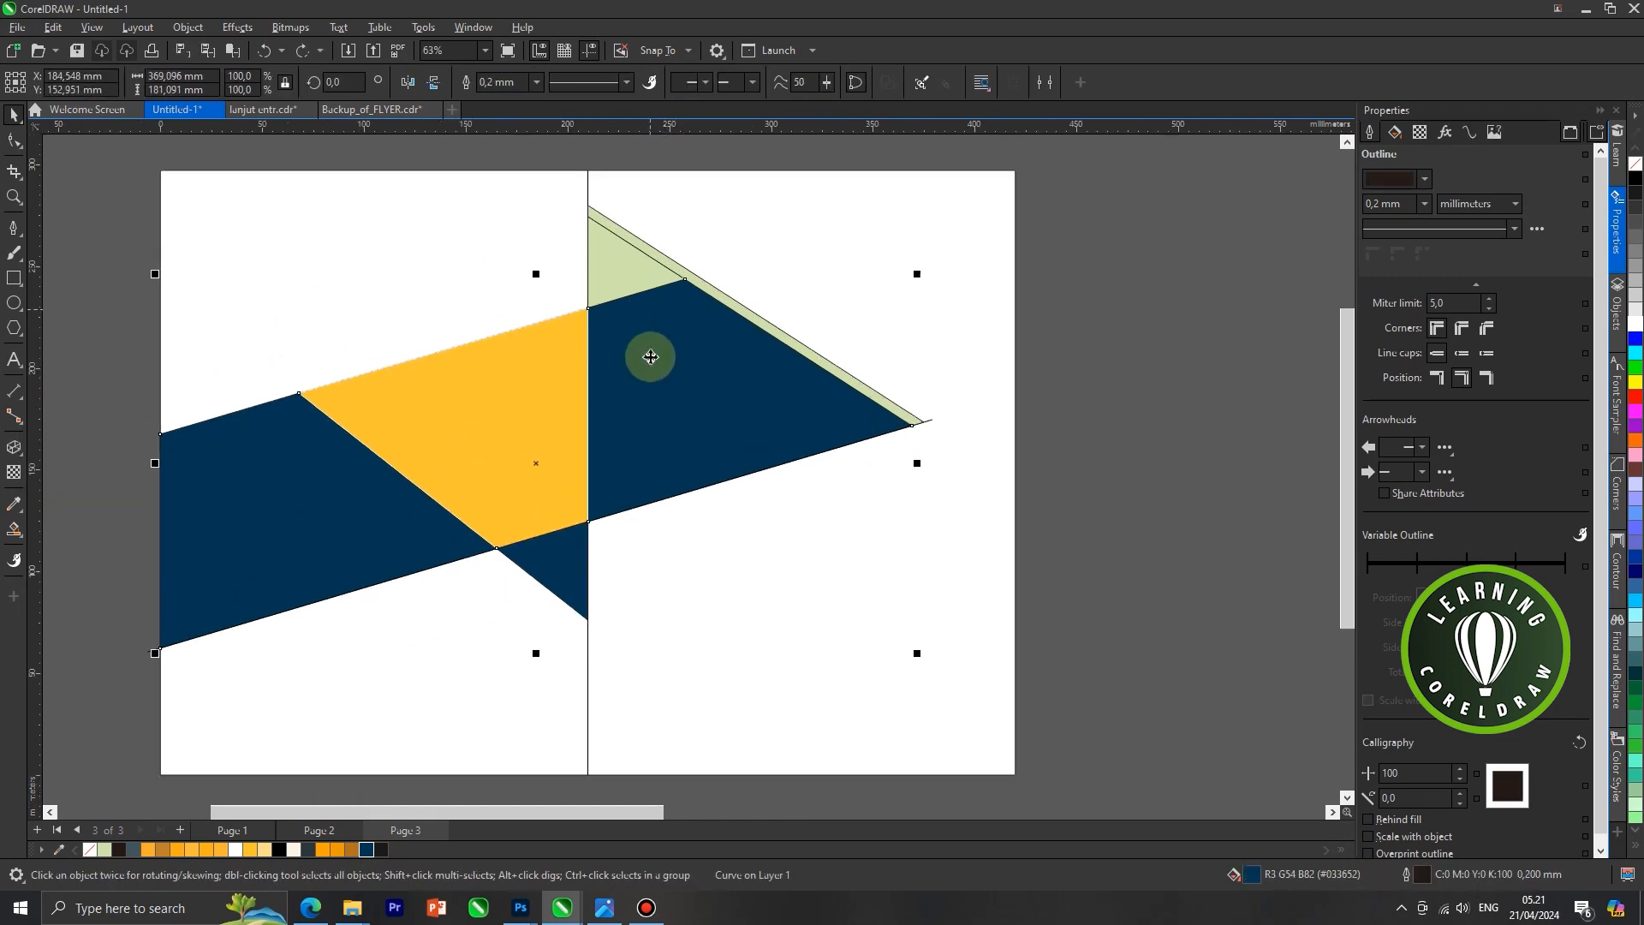
pyautogui.click(22, 535)
pyautogui.click(77, 557)
pyautogui.click(633, 402)
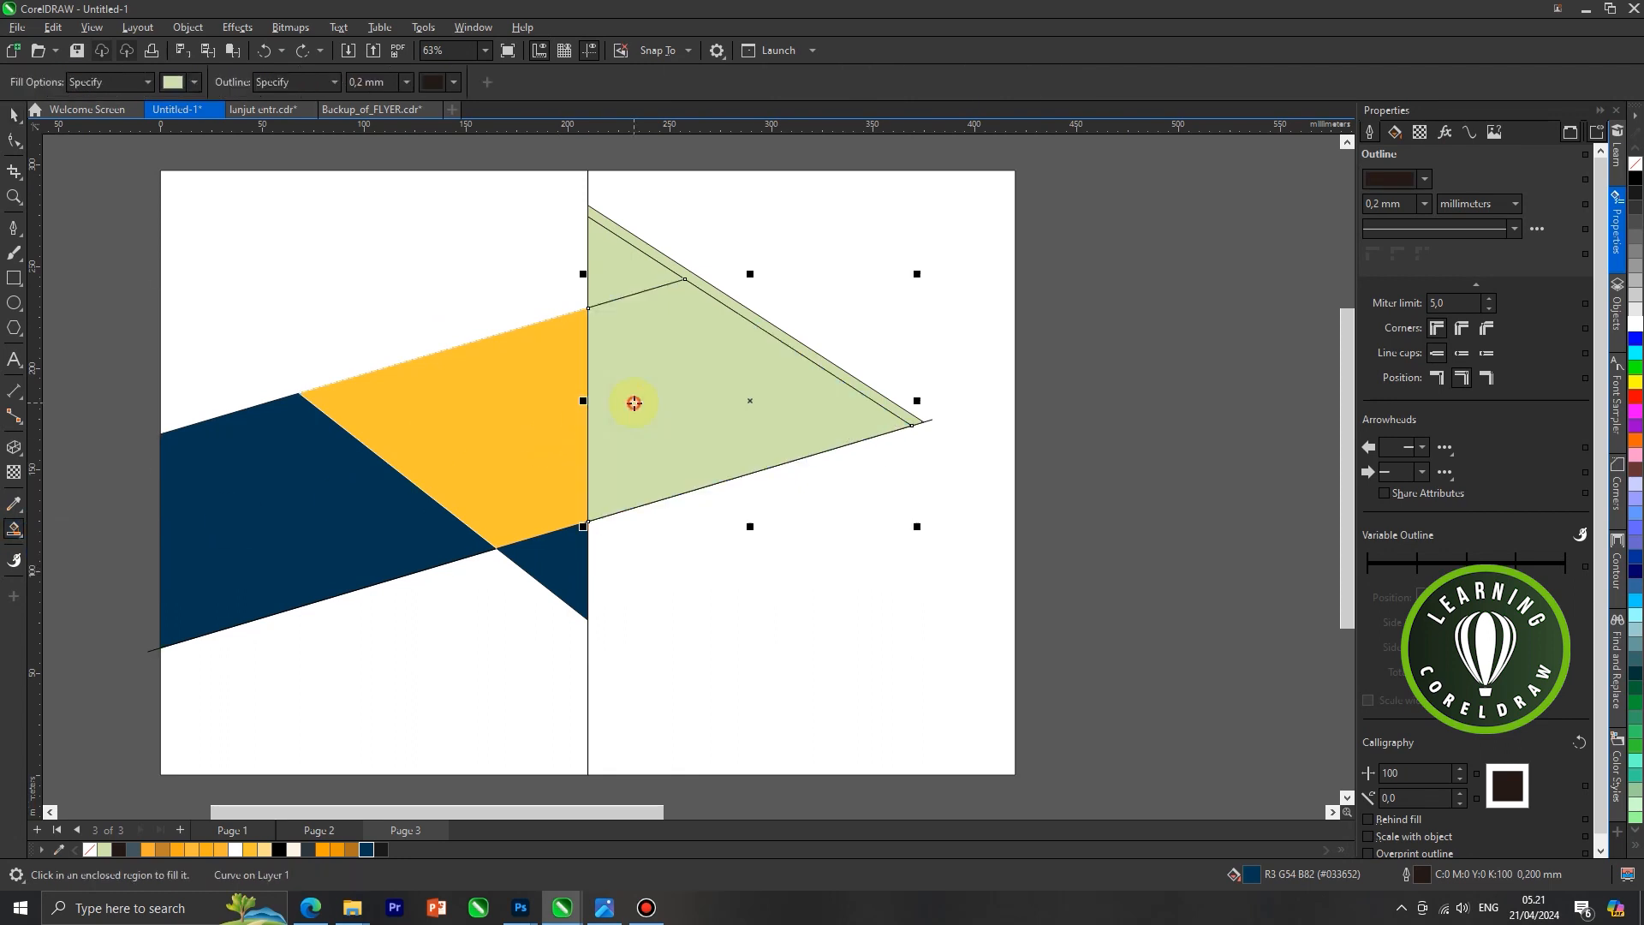
pyautogui.click(14, 114)
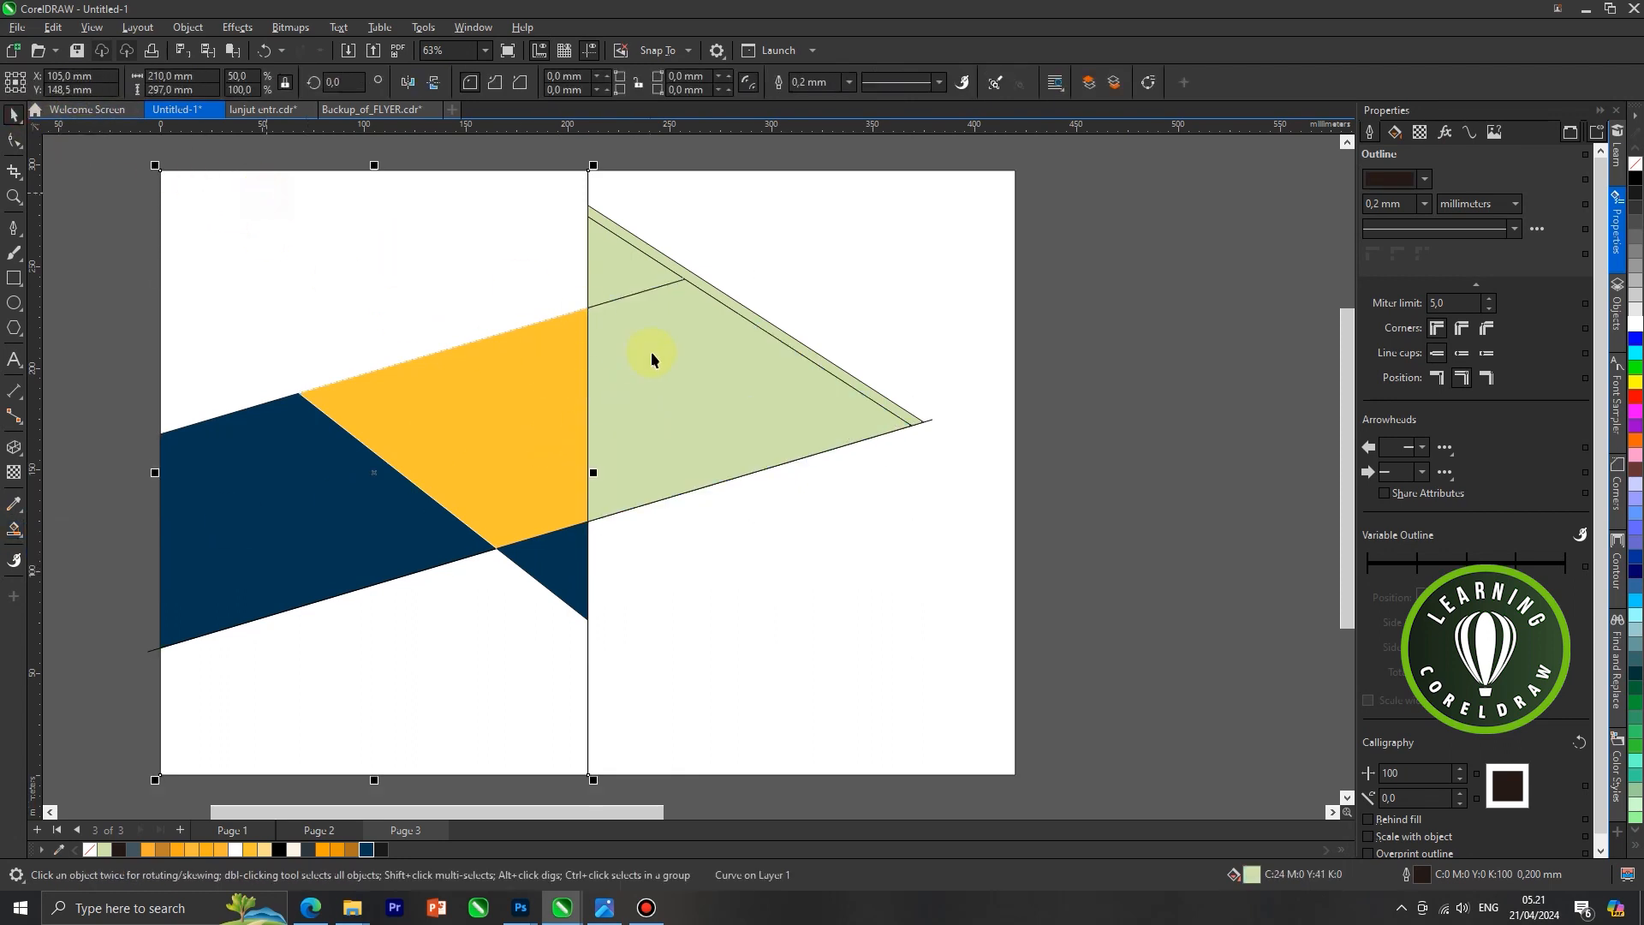
# Weld the orange section with the two adjoining light green regions on the right panel into one shape
pyautogui.scroll(1, 618, 282)
pyautogui.scroll(1, 614, 270)
pyautogui.keyDown('shift'); pyautogui.click(474, 460); pyautogui.keyUp('shift')
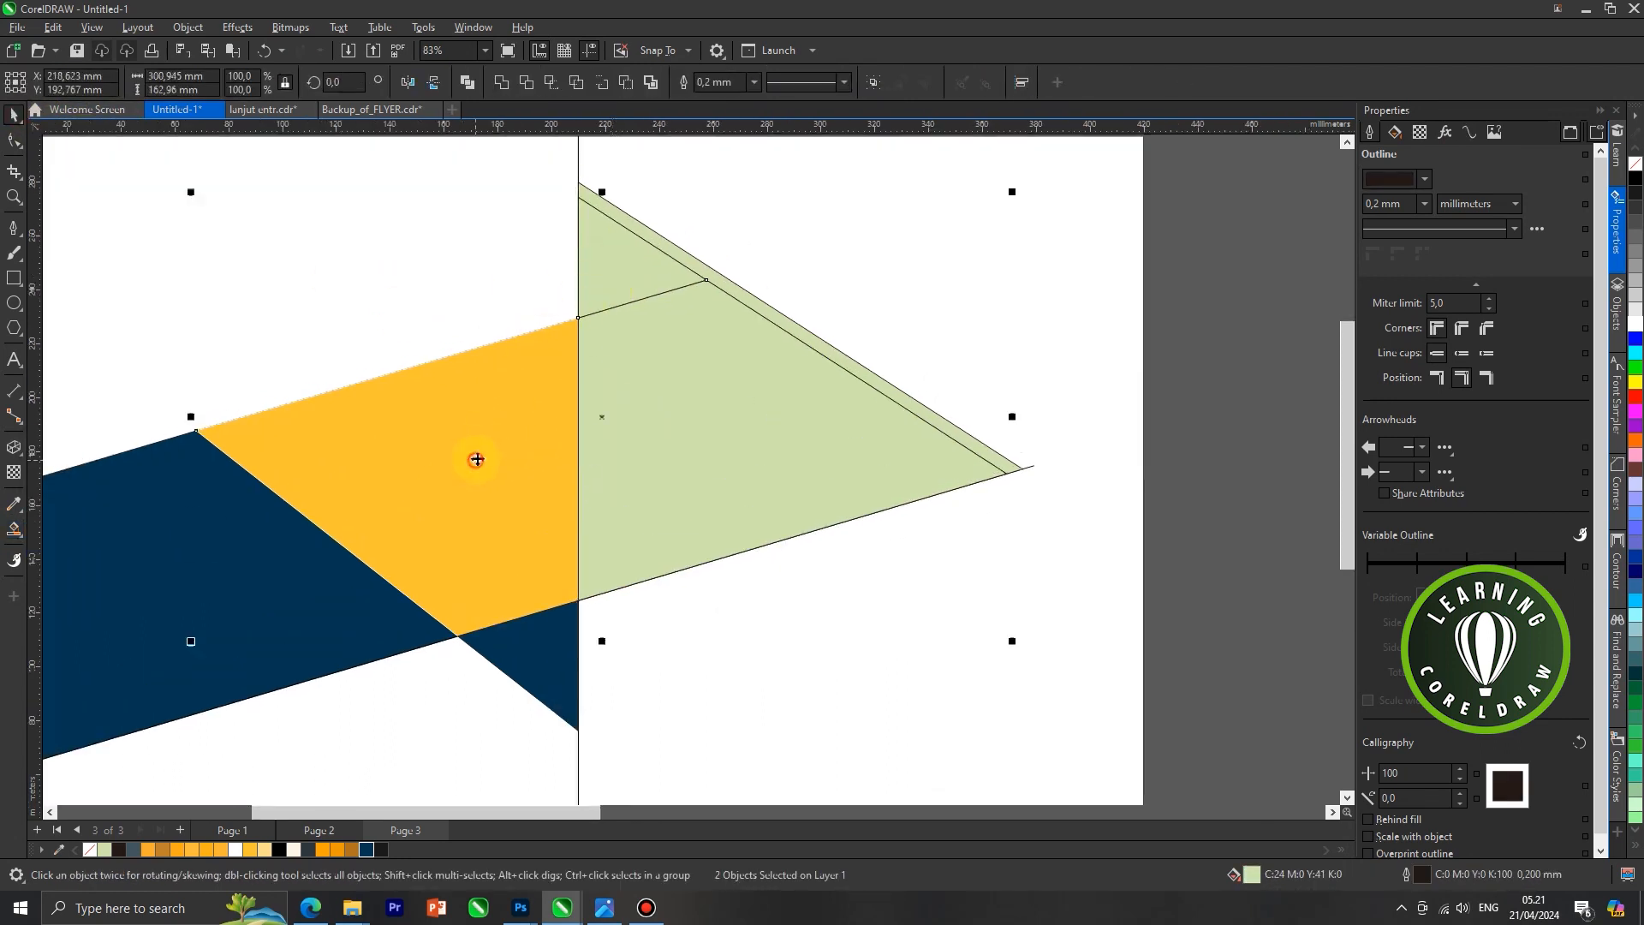
pyautogui.click(502, 84)
pyautogui.scroll(-1, 537, 296)
pyautogui.click(505, 291)
pyautogui.click(460, 538)
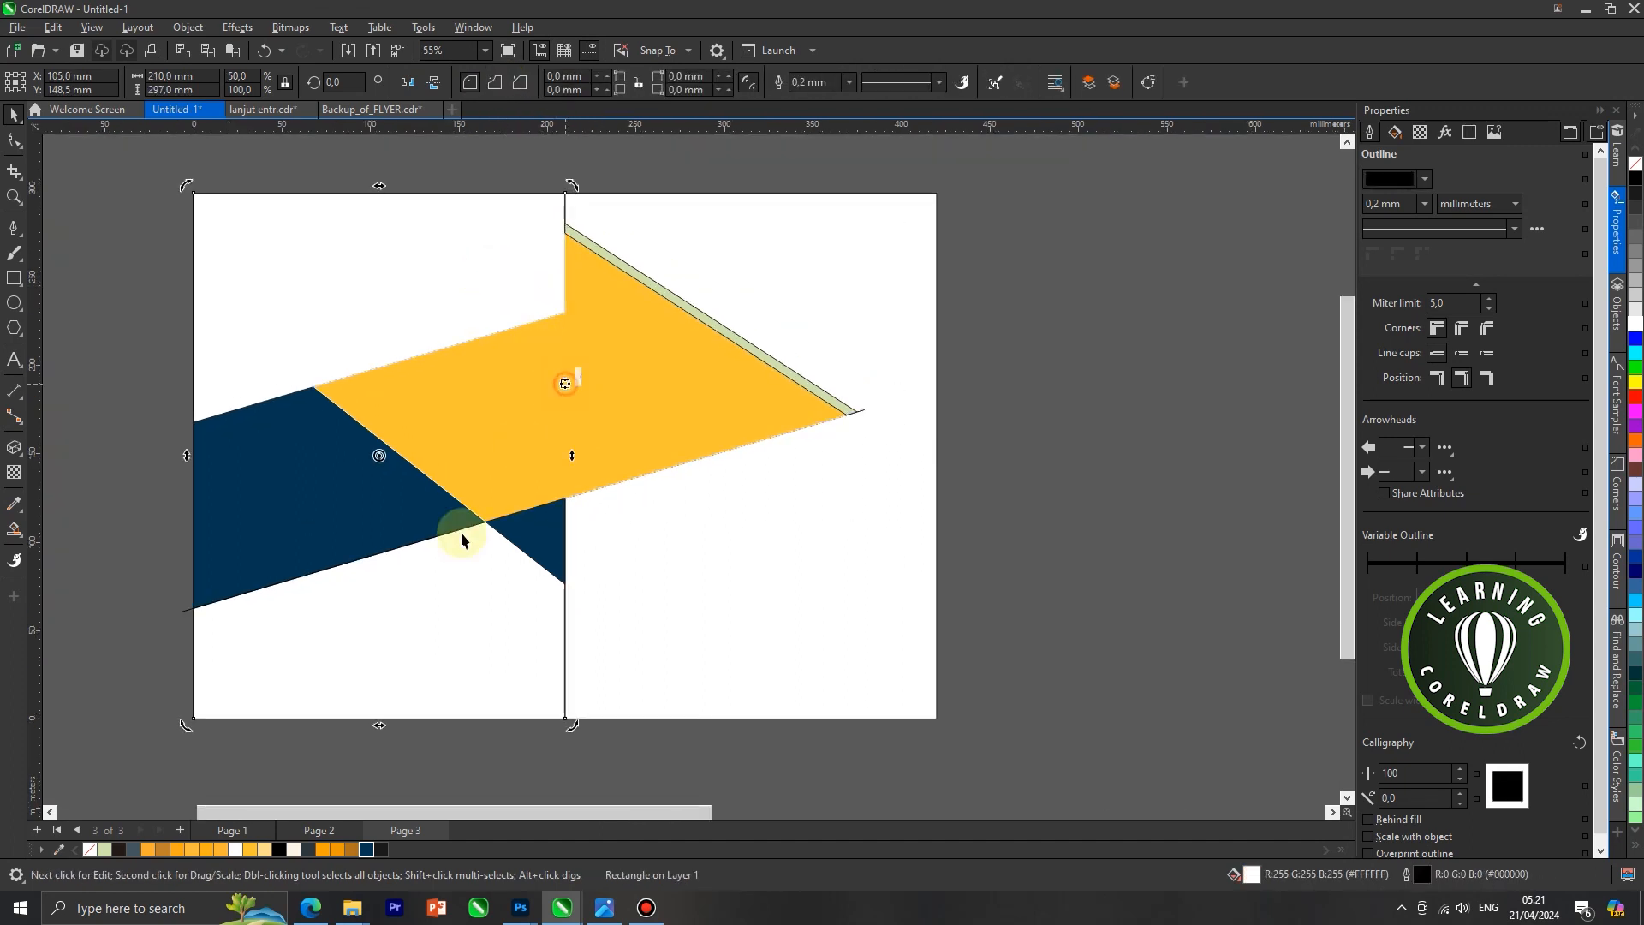
pyautogui.click(106, 846)
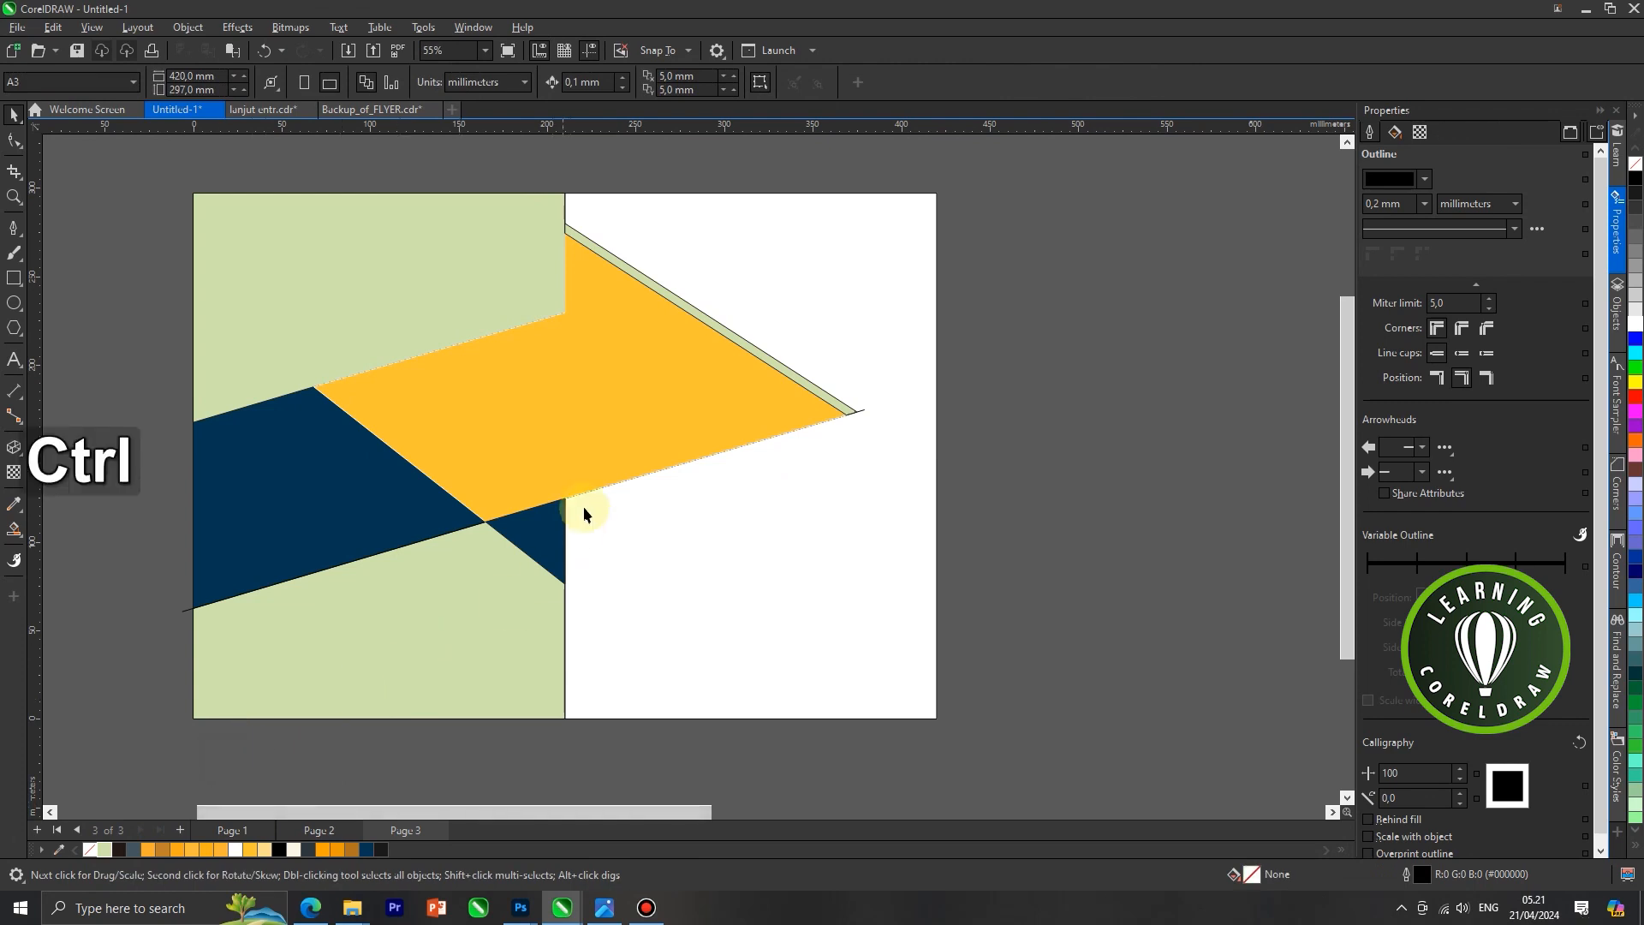
pyautogui.hotkey('ctrl', 'z')
# Fill the welded orange shape with light green
pyautogui.moveTo(592, 448); pyautogui.dragTo(654, 520)
pyautogui.hotkey('ctrl', 'z')
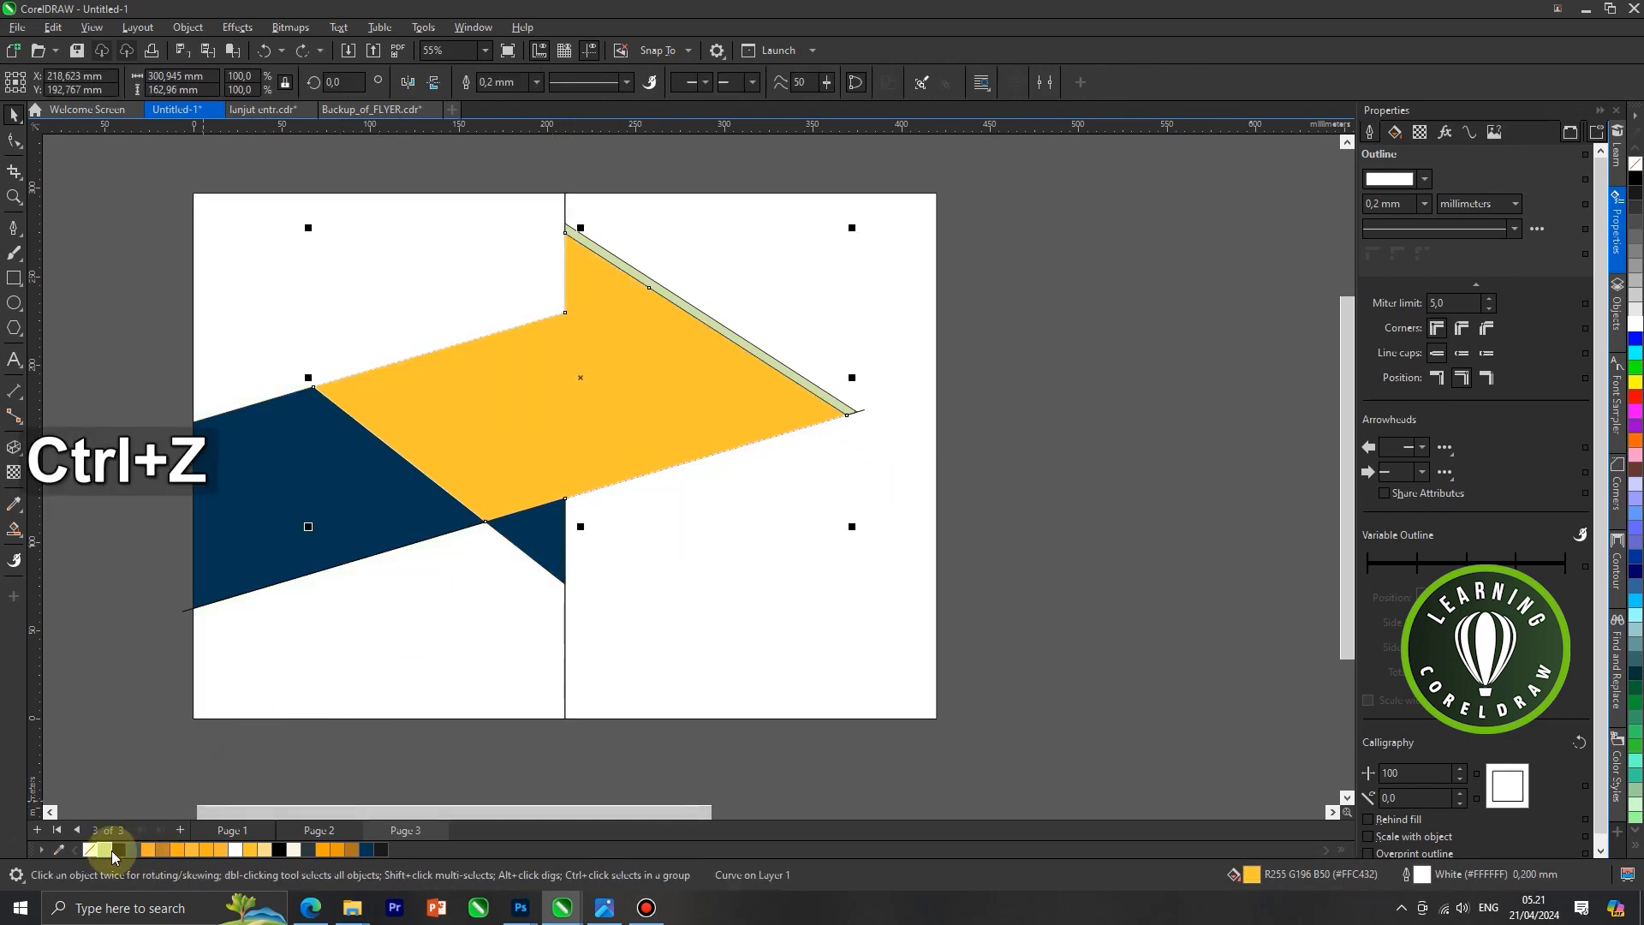
pyautogui.click(106, 846)
pyautogui.click(264, 762)
# Fill the narrow descending strip on the right panel with dark blue #033652
pyautogui.click(689, 314)
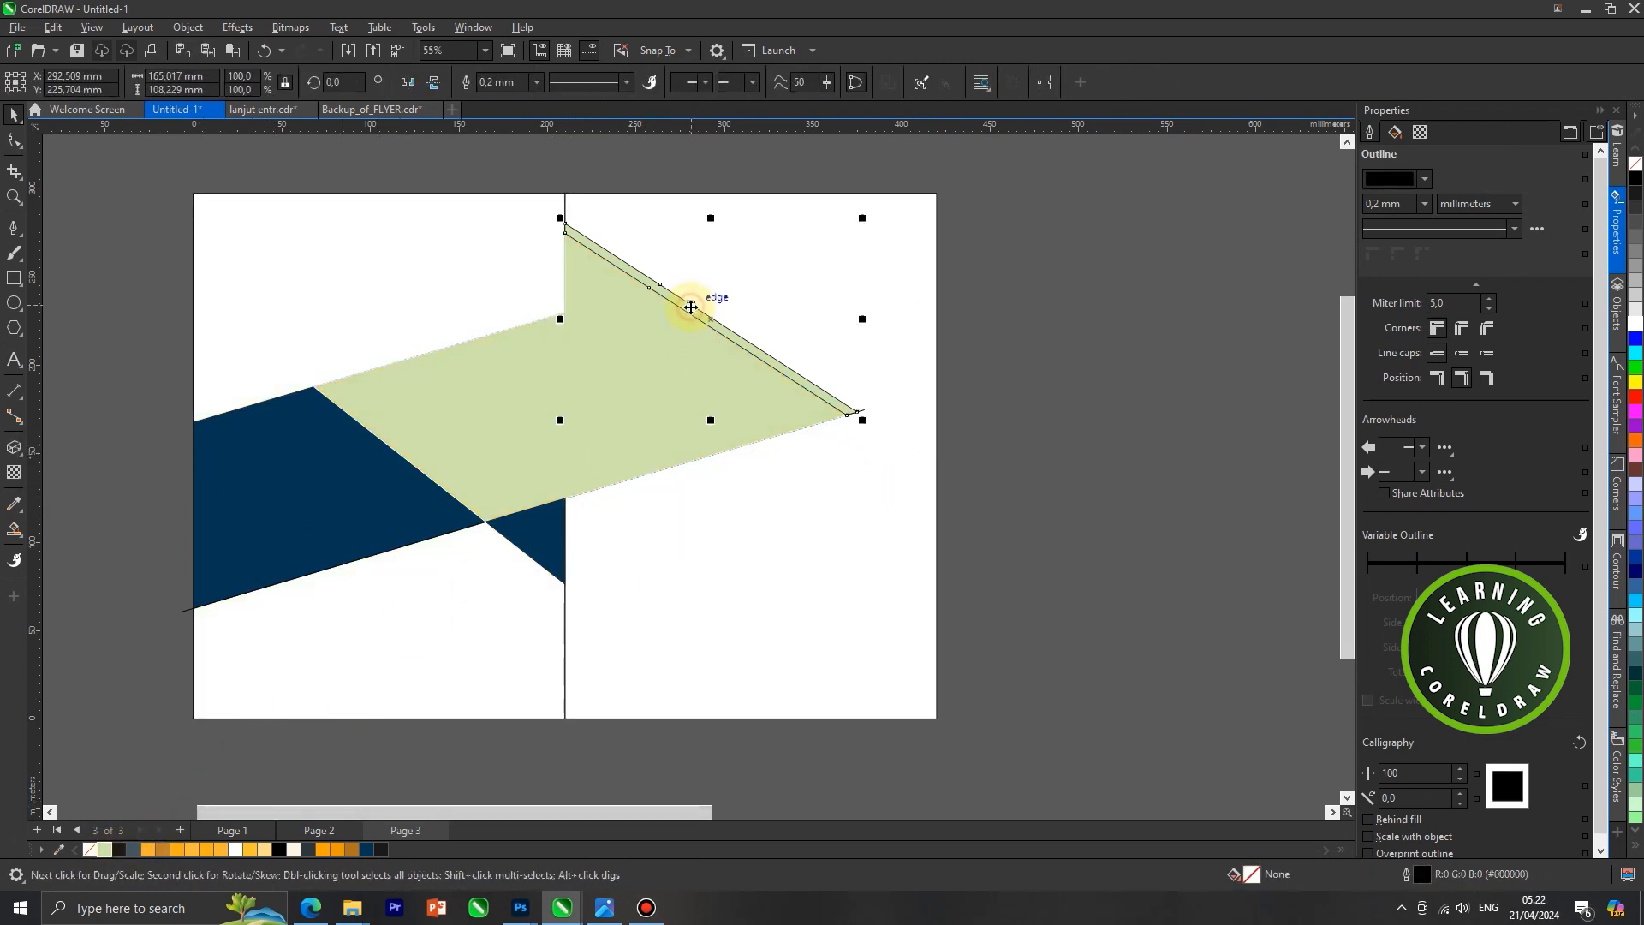
pyautogui.click(370, 849)
pyautogui.scroll(-2, 745, 437)
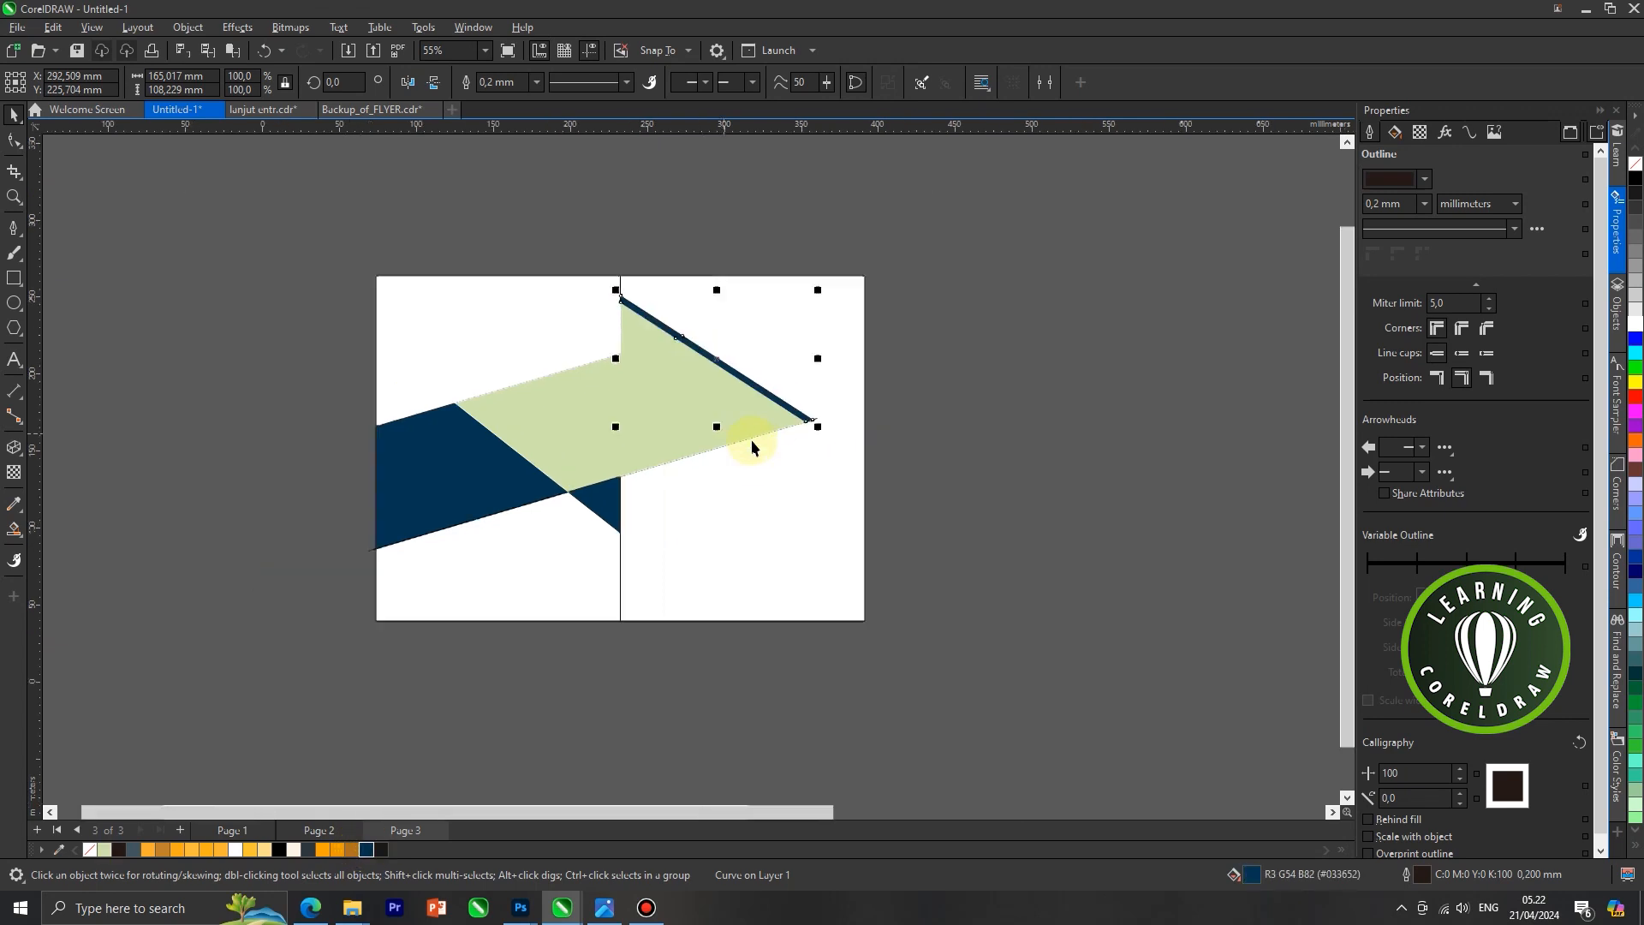
pyautogui.click(723, 356)
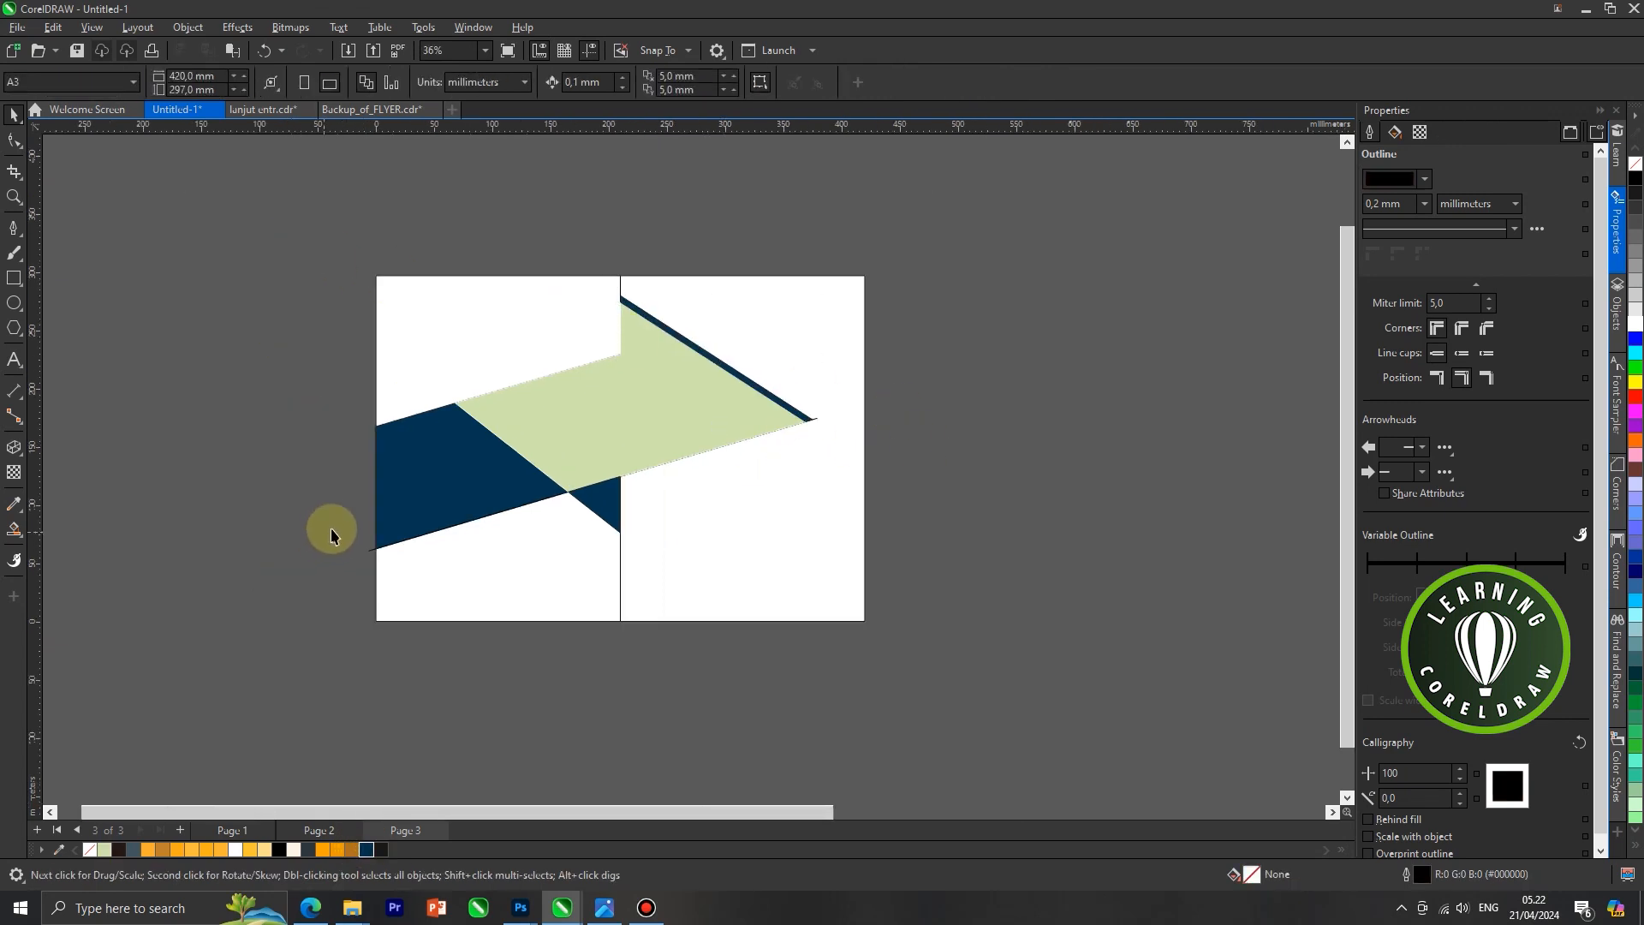
pyautogui.scroll(3, 477, 437)
pyautogui.scroll(-3, 496, 428)
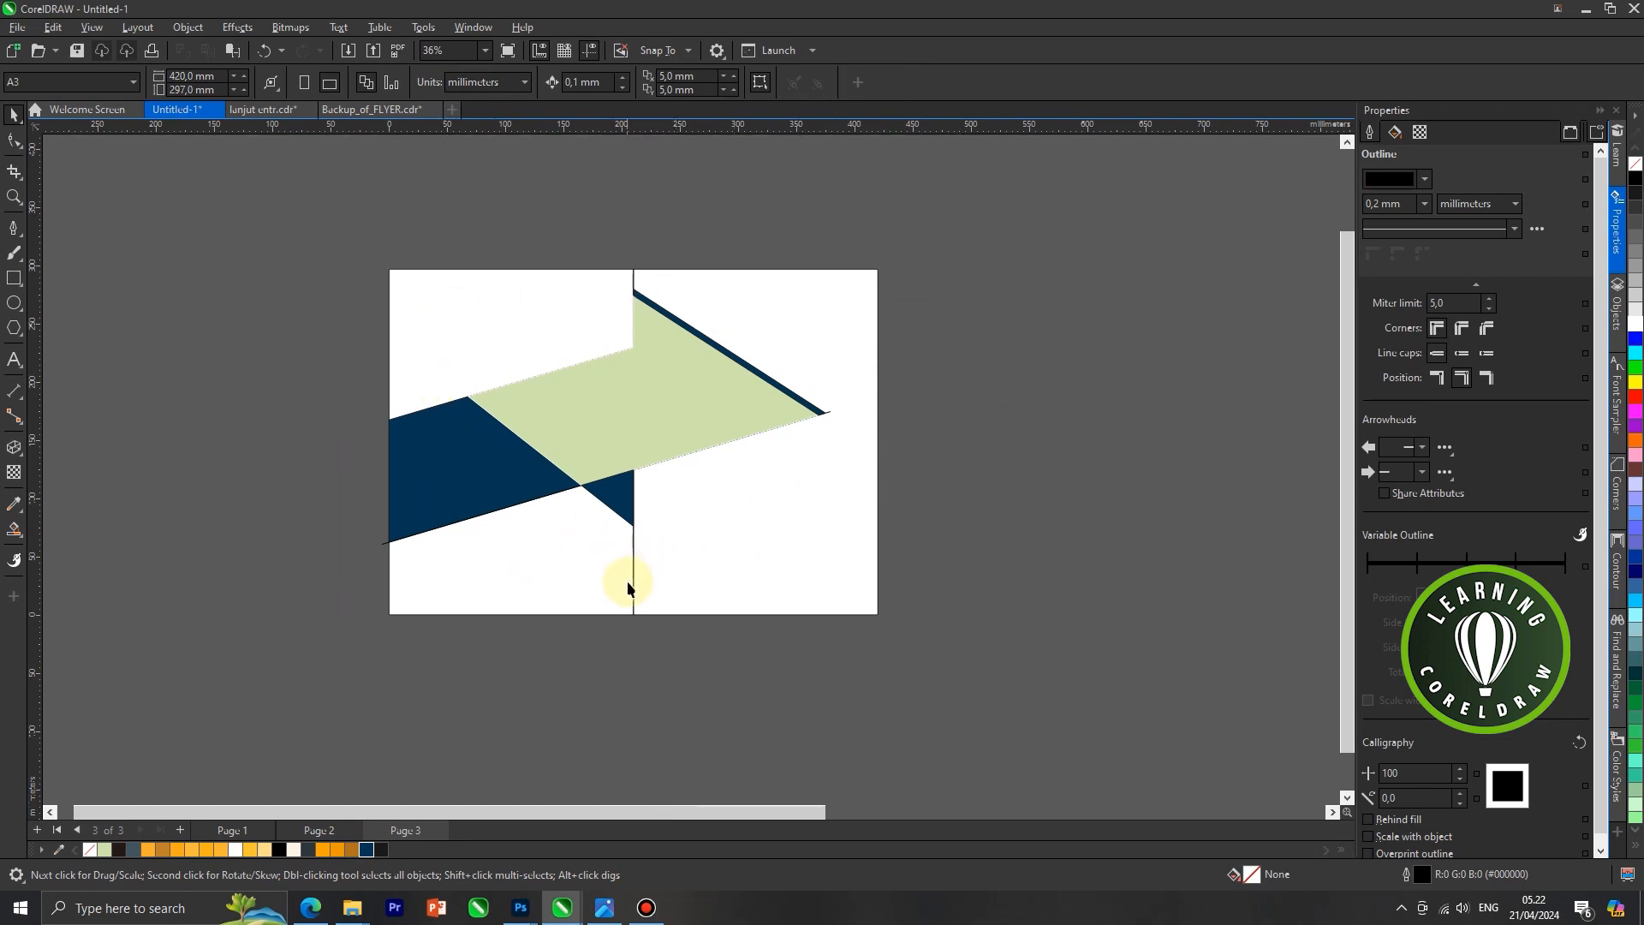
pyautogui.moveTo(634, 584); pyautogui.dragTo(820, 600)
pyautogui.hotkey('ctrl', 'z')
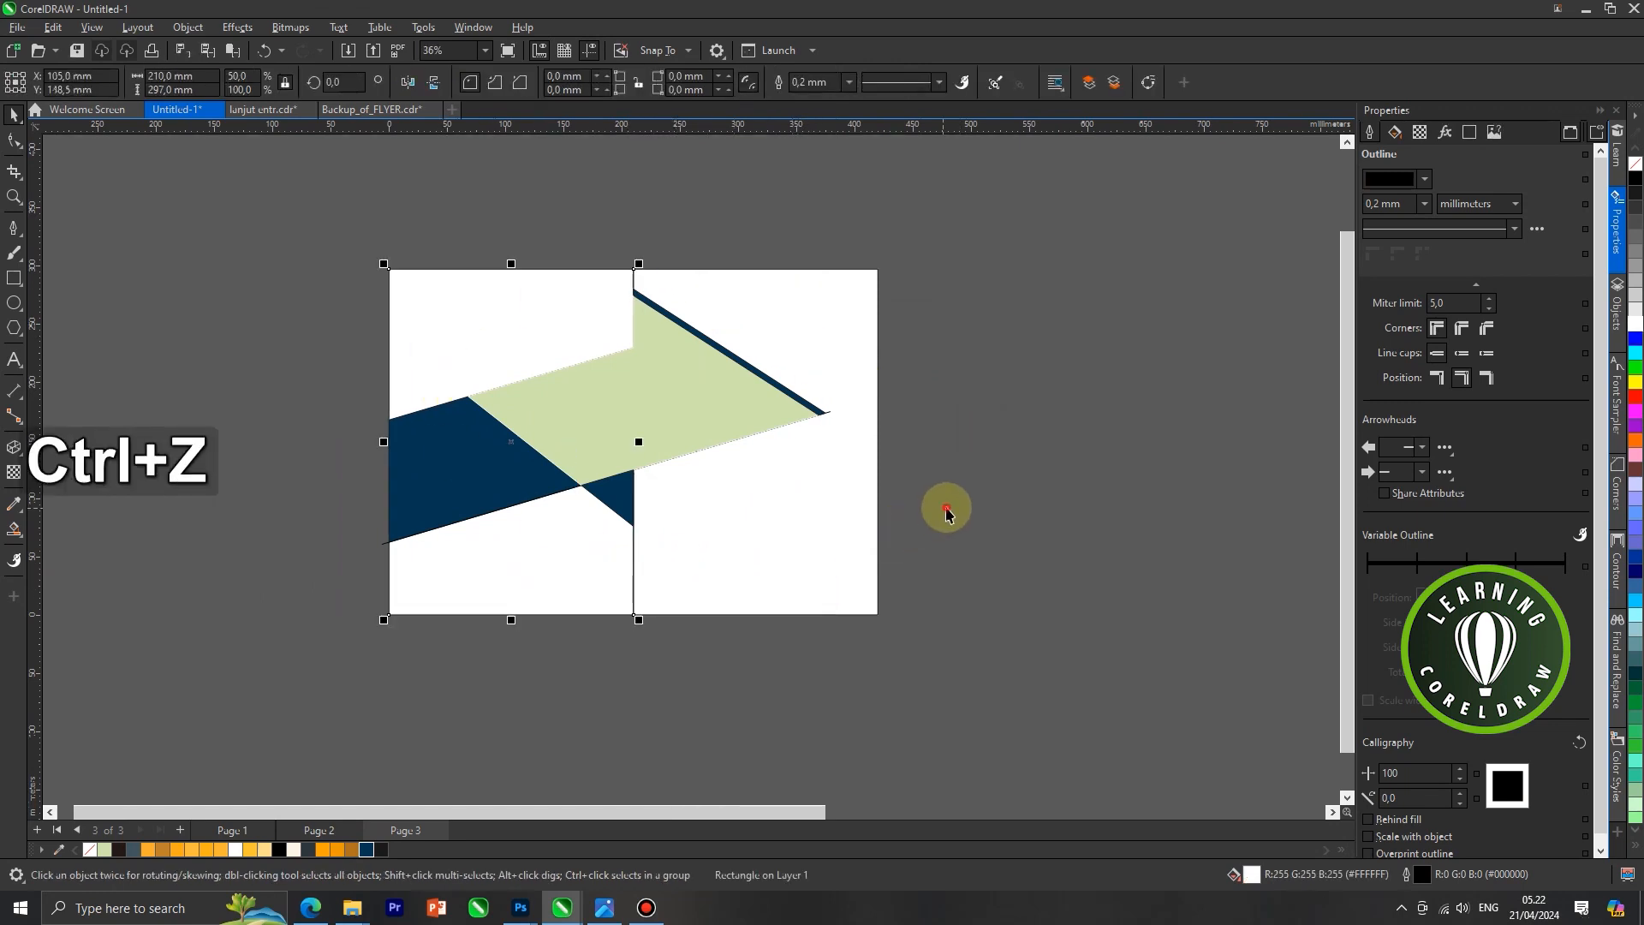
# Draw an open Z-shaped line about 128 mm wide and 74 mm high across the left panel's left edge with the Pen tool
pyautogui.click(946, 508)
pyautogui.scroll(1, 616, 417)
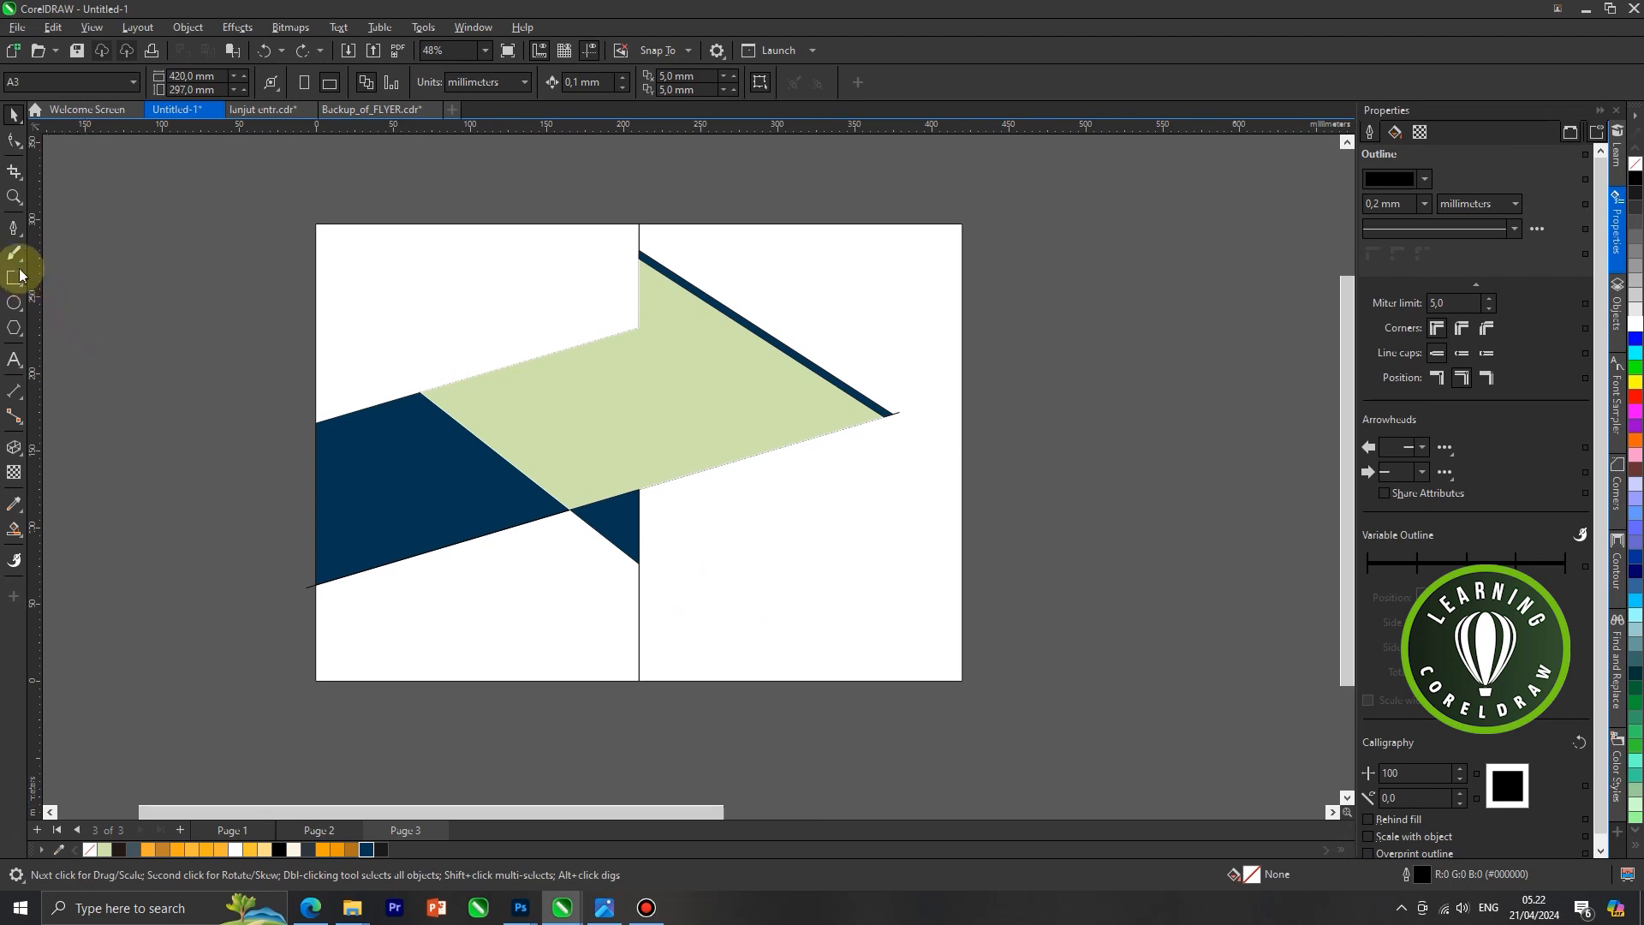
pyautogui.click(14, 228)
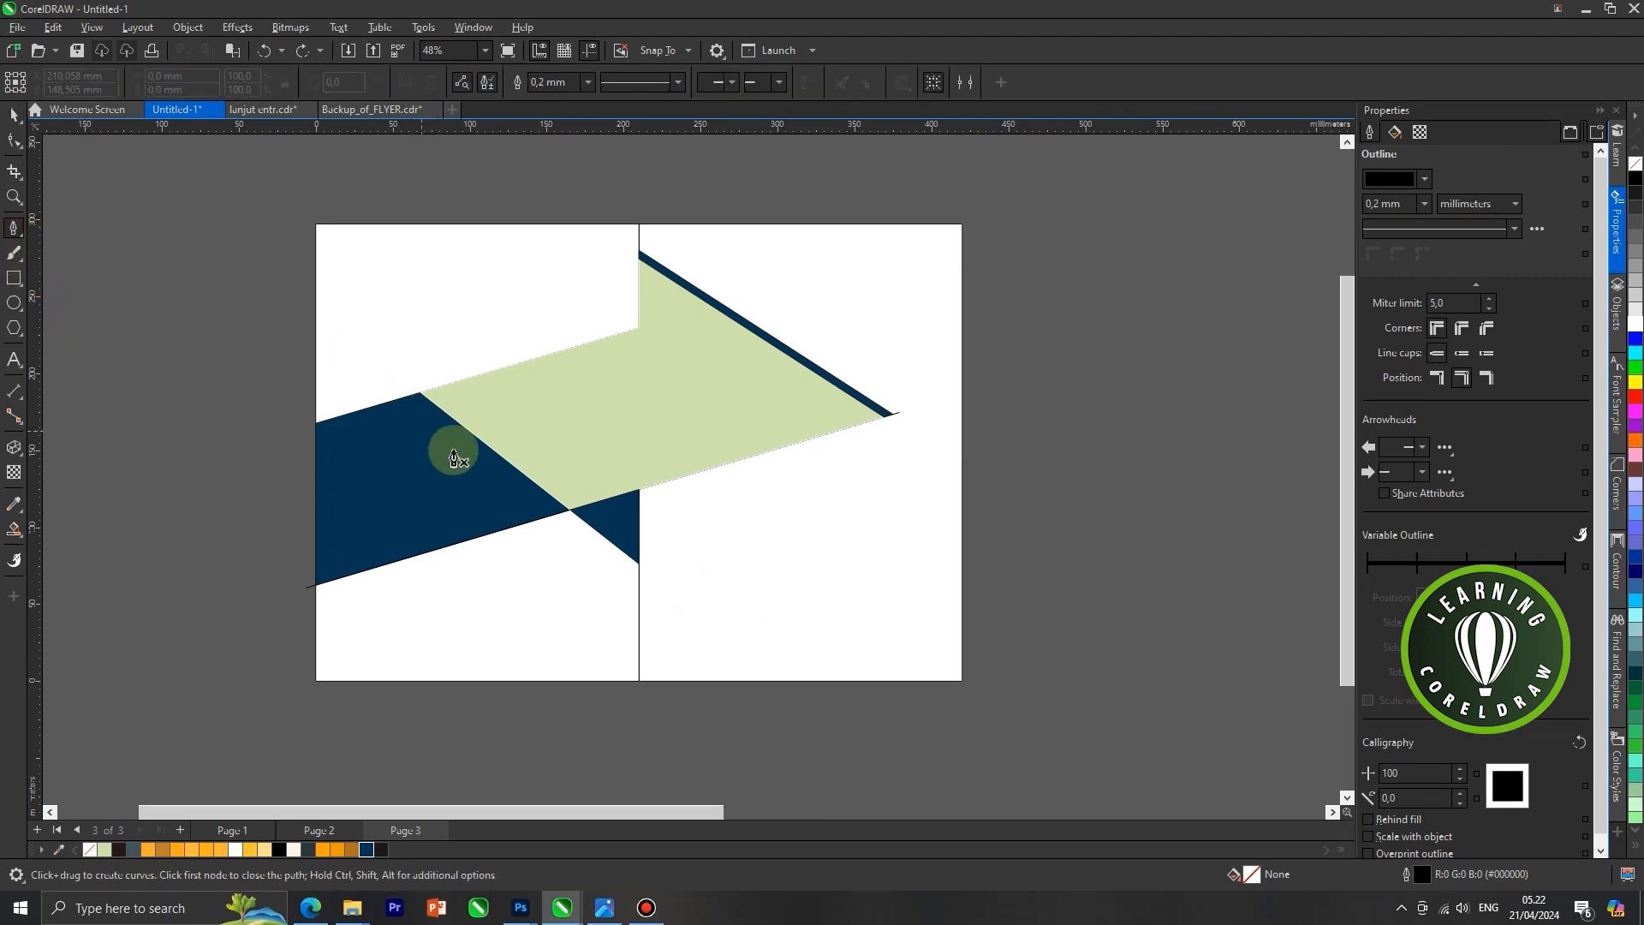
pyautogui.scroll(1, 508, 450)
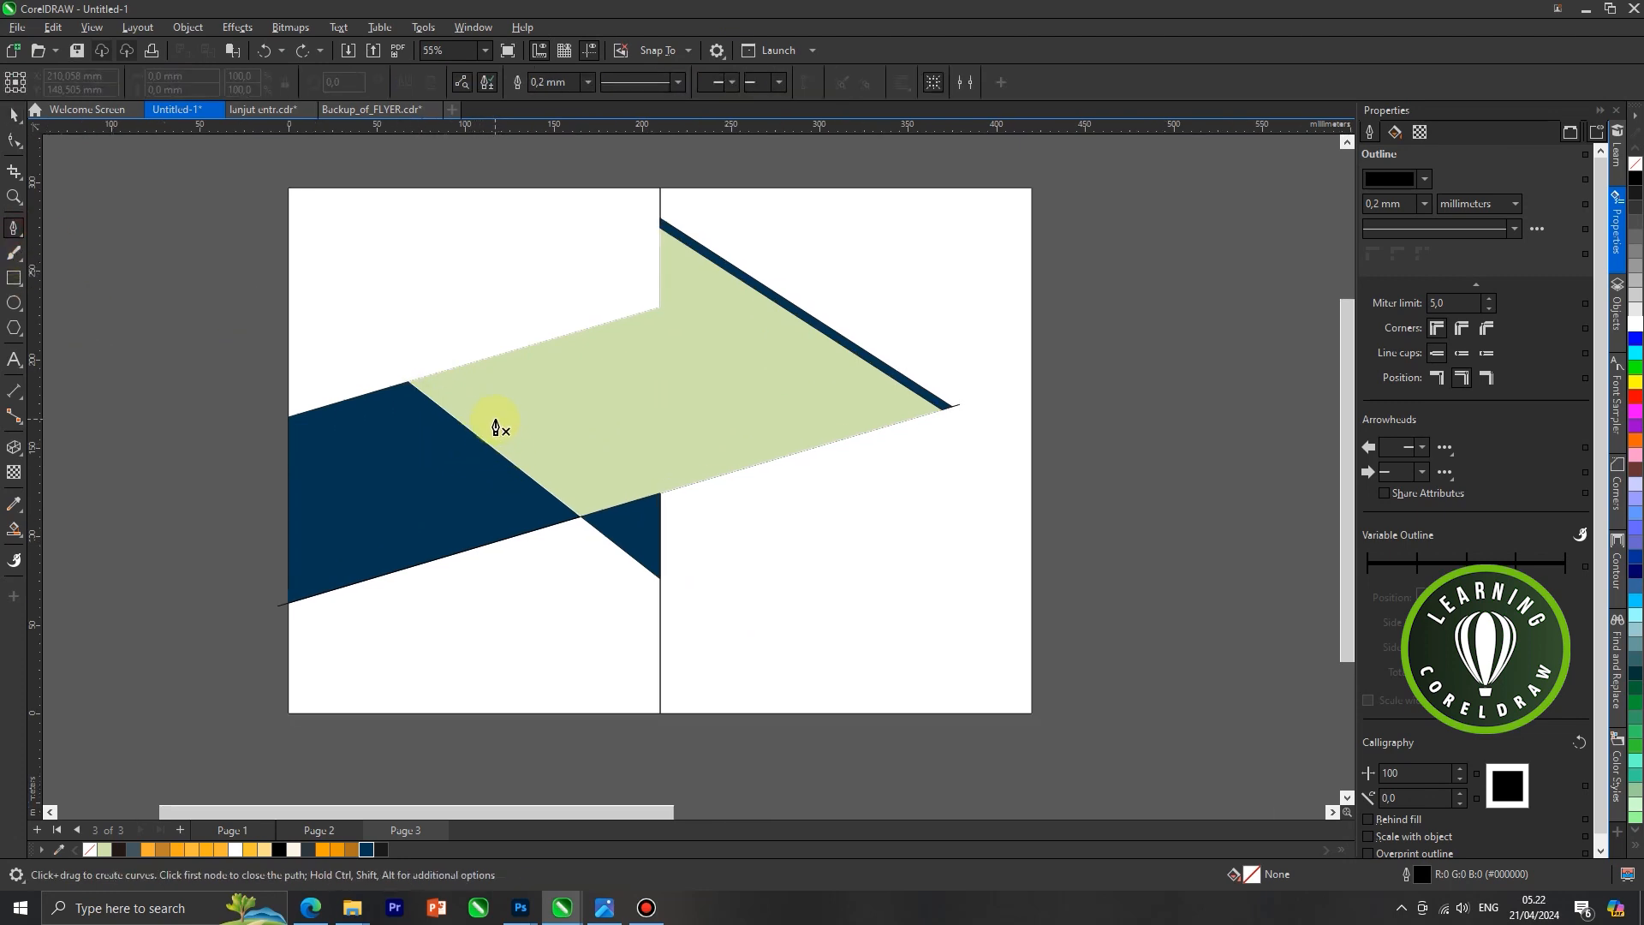
pyautogui.click(494, 420)
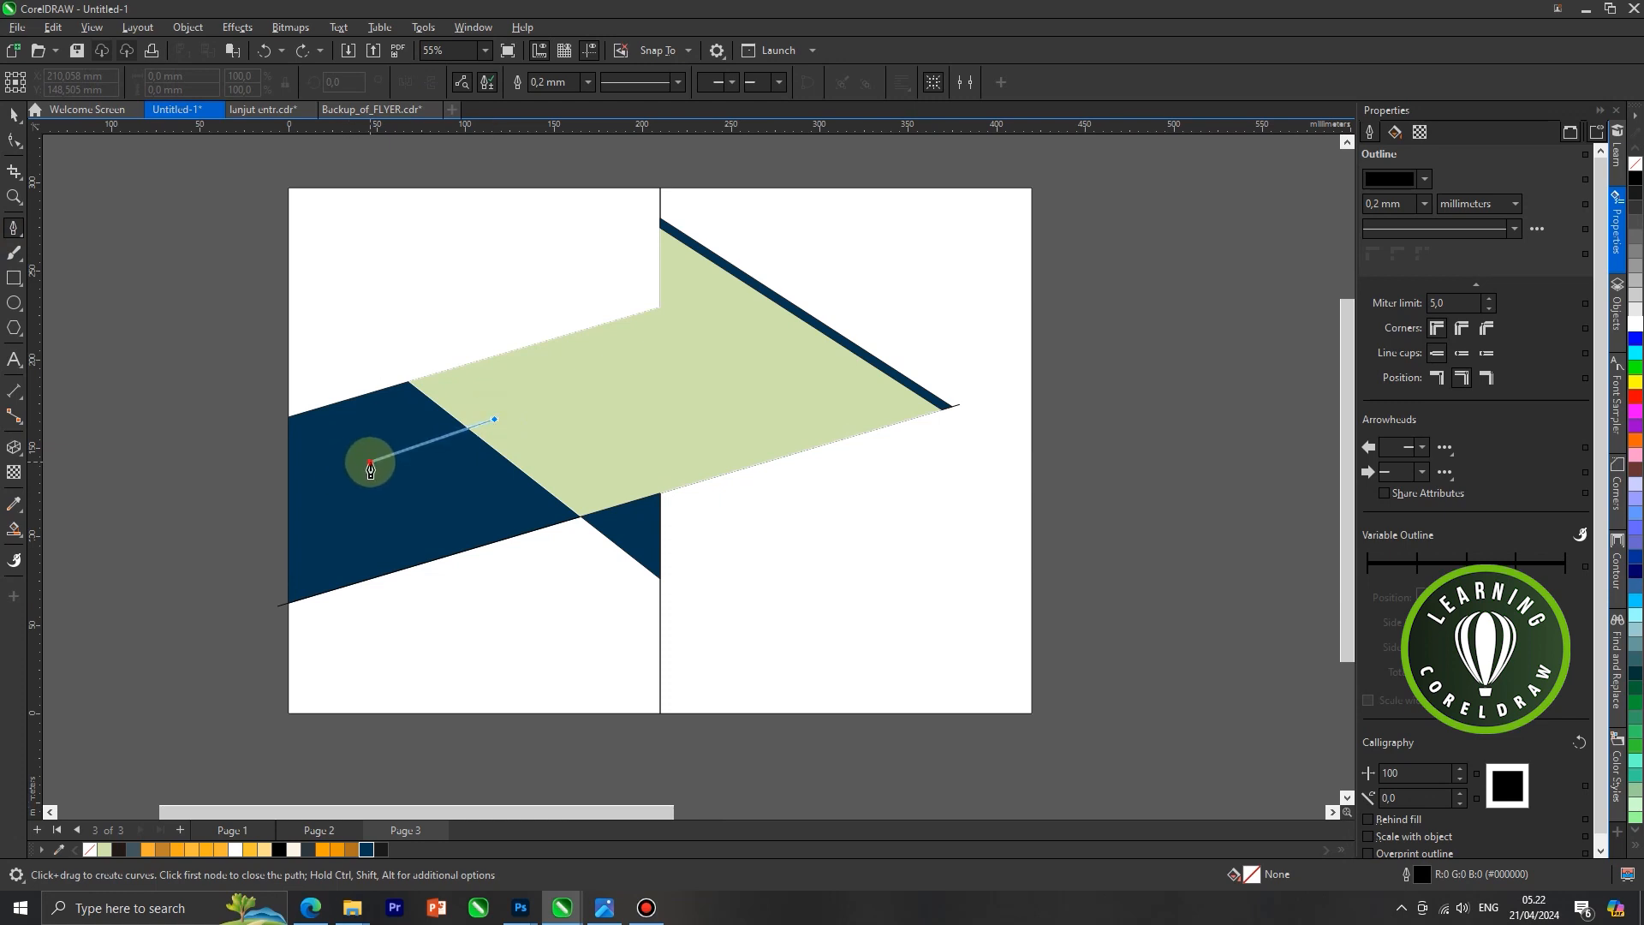
pyautogui.moveTo(370, 462); pyautogui.dragTo(363, 346)
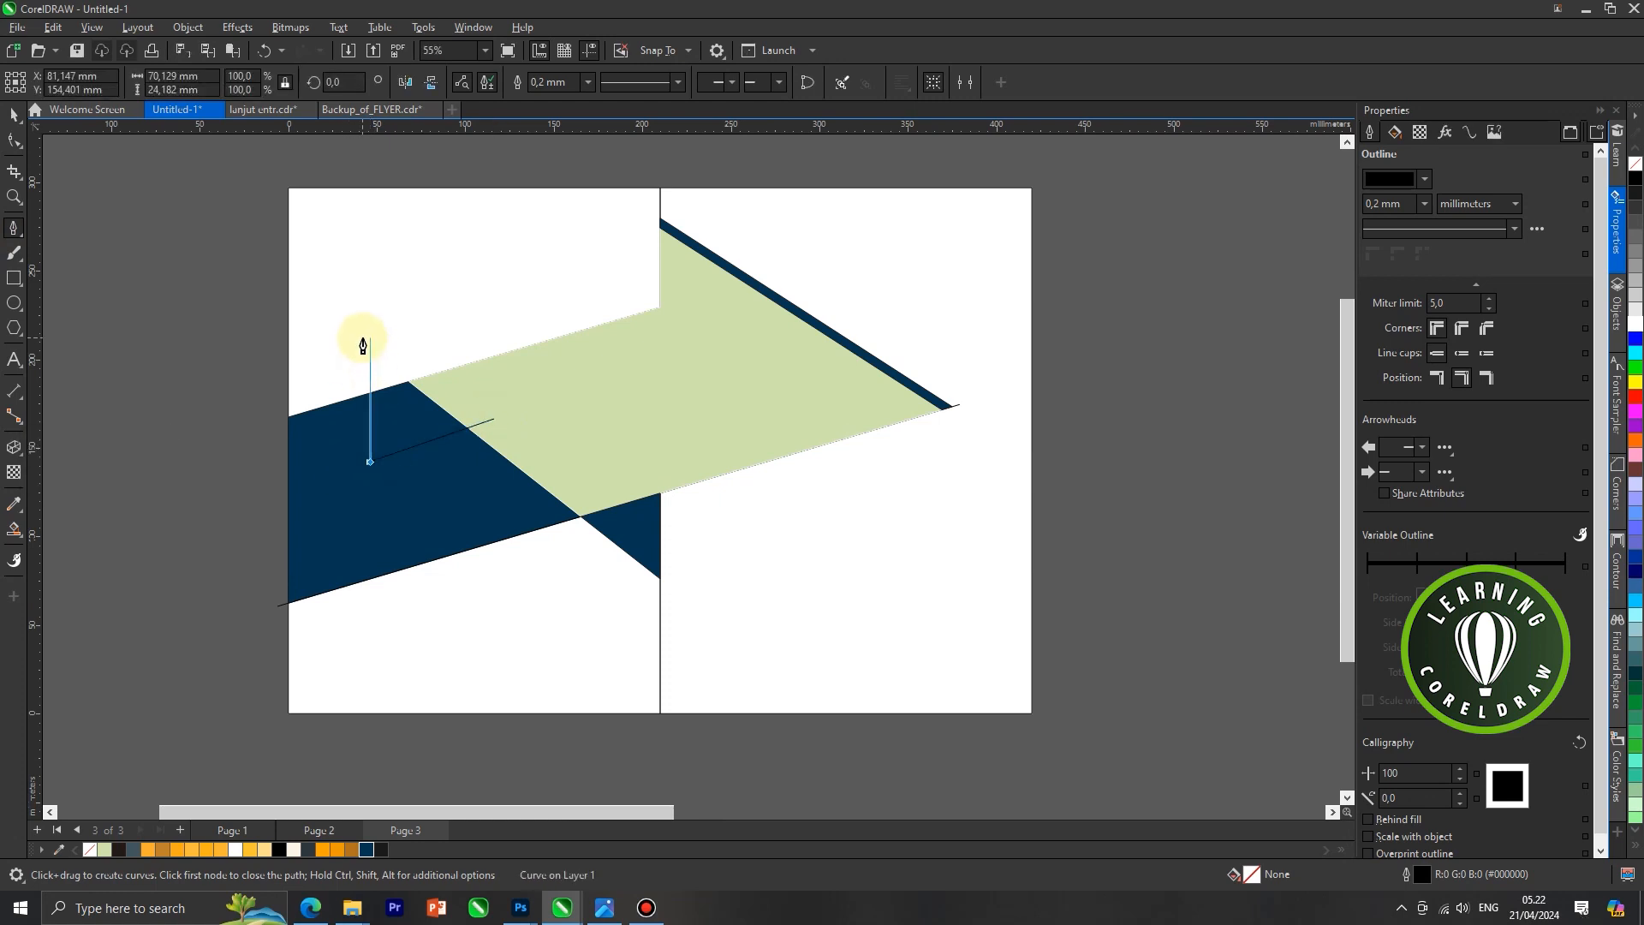
pyautogui.click(363, 332)
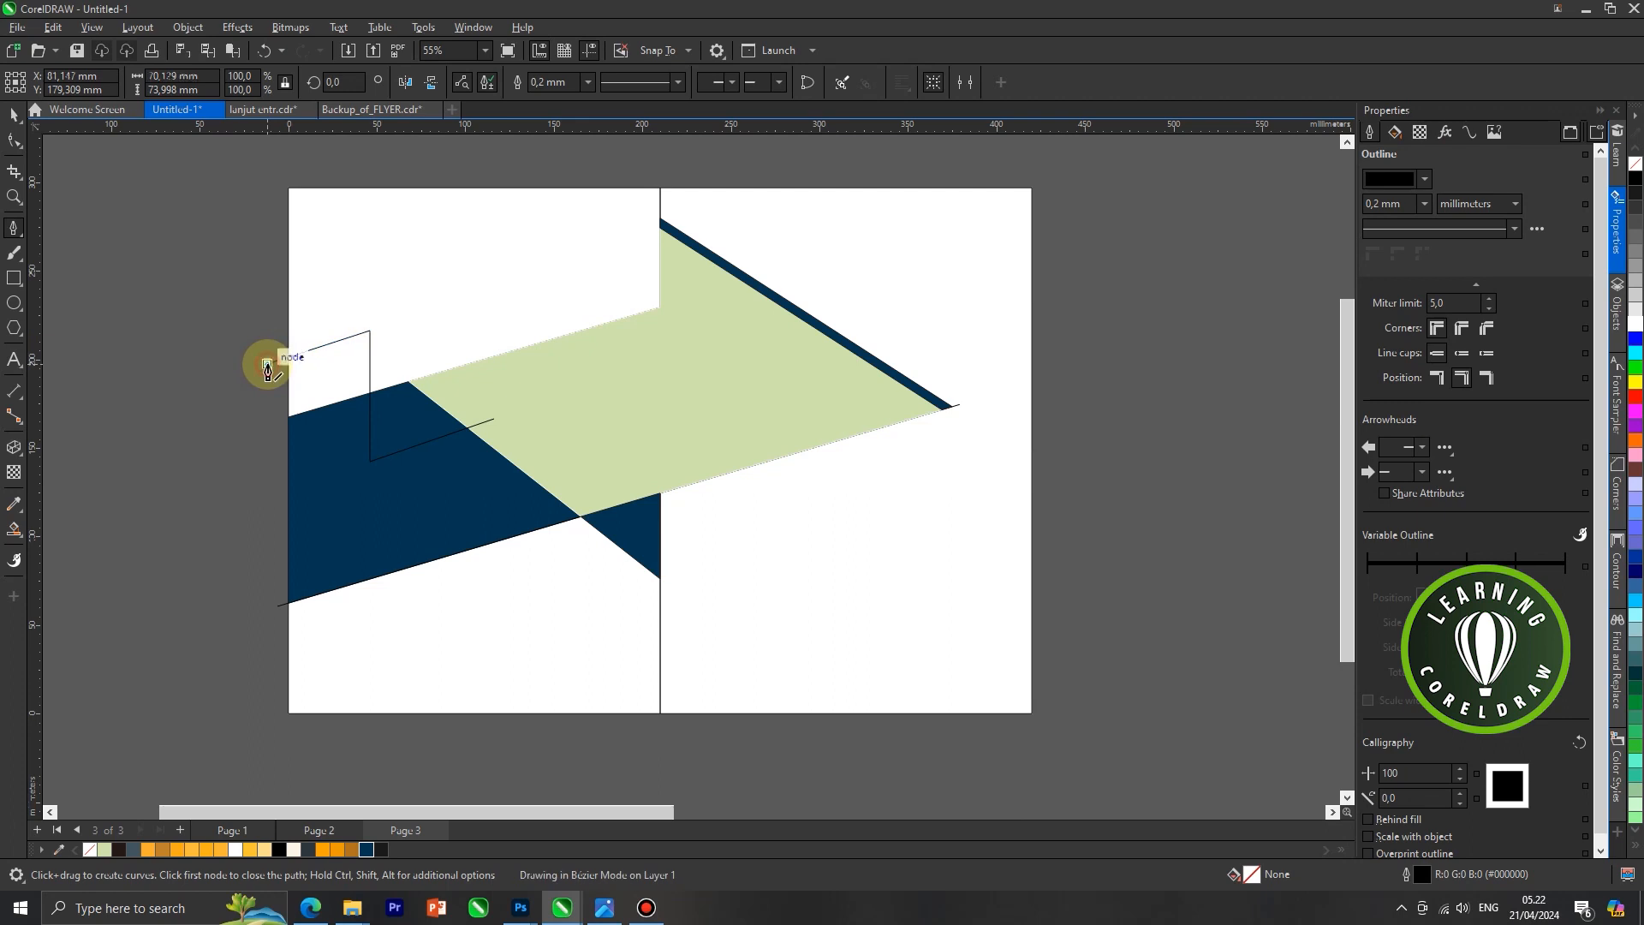
pyautogui.click(267, 367)
pyautogui.press('Escape')
pyautogui.click(14, 114)
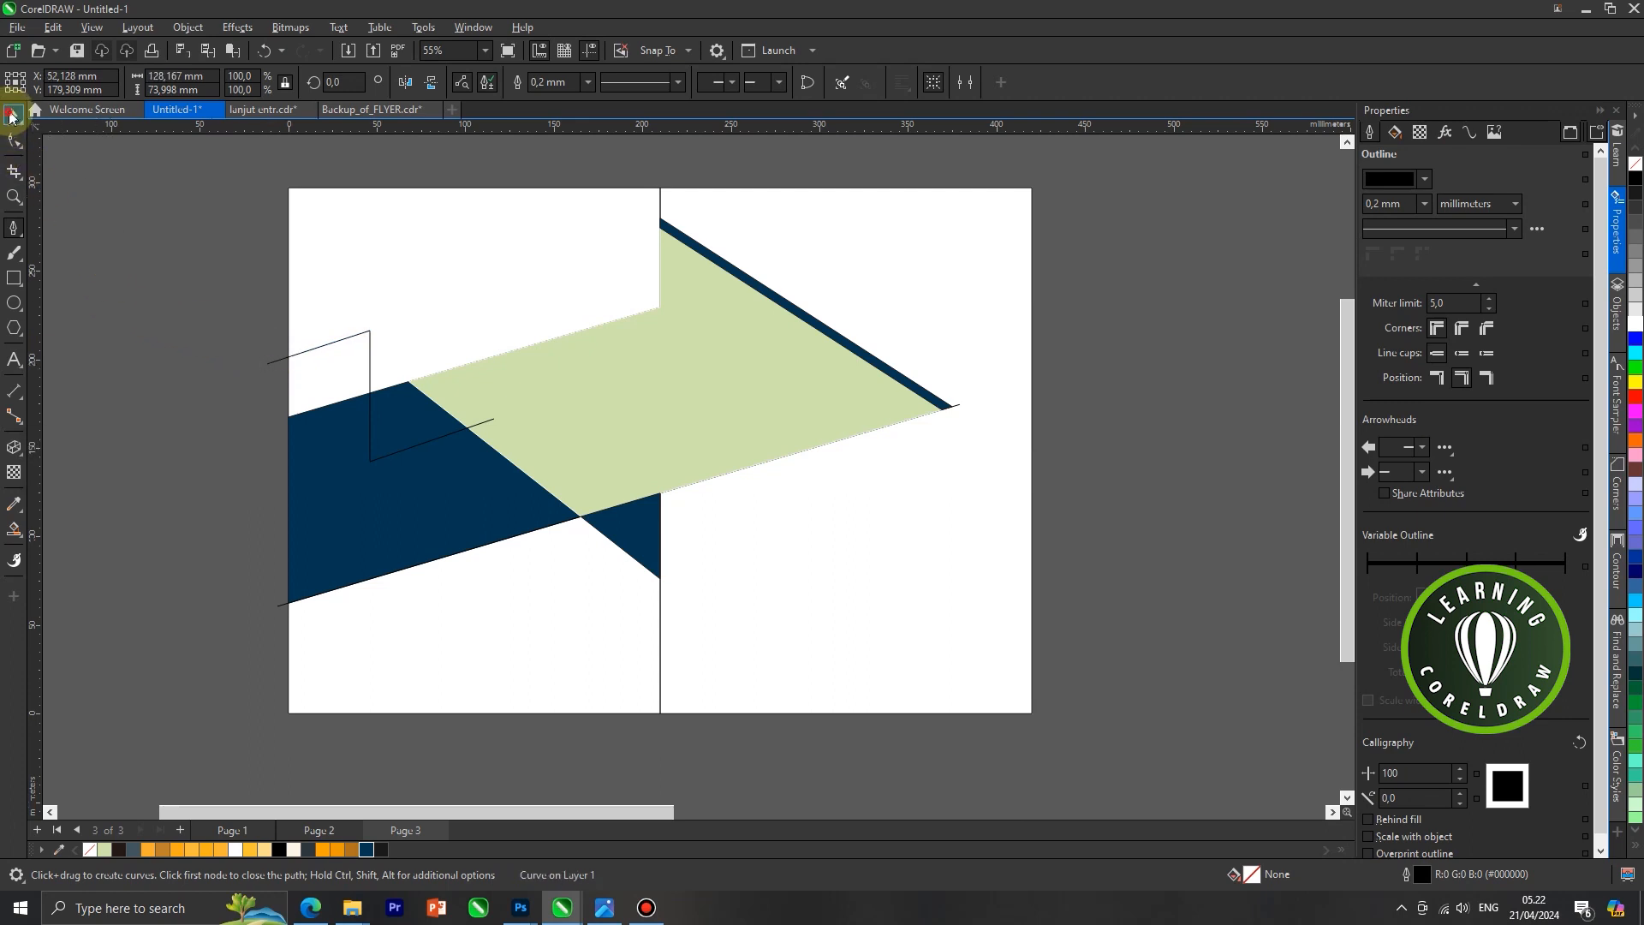
# Extrude the Z-shaped line towards the upper left and change the extrusion type to a backward parallel one
pyautogui.scroll(1, 342, 393)
pyautogui.scroll(-1, 624, 422)
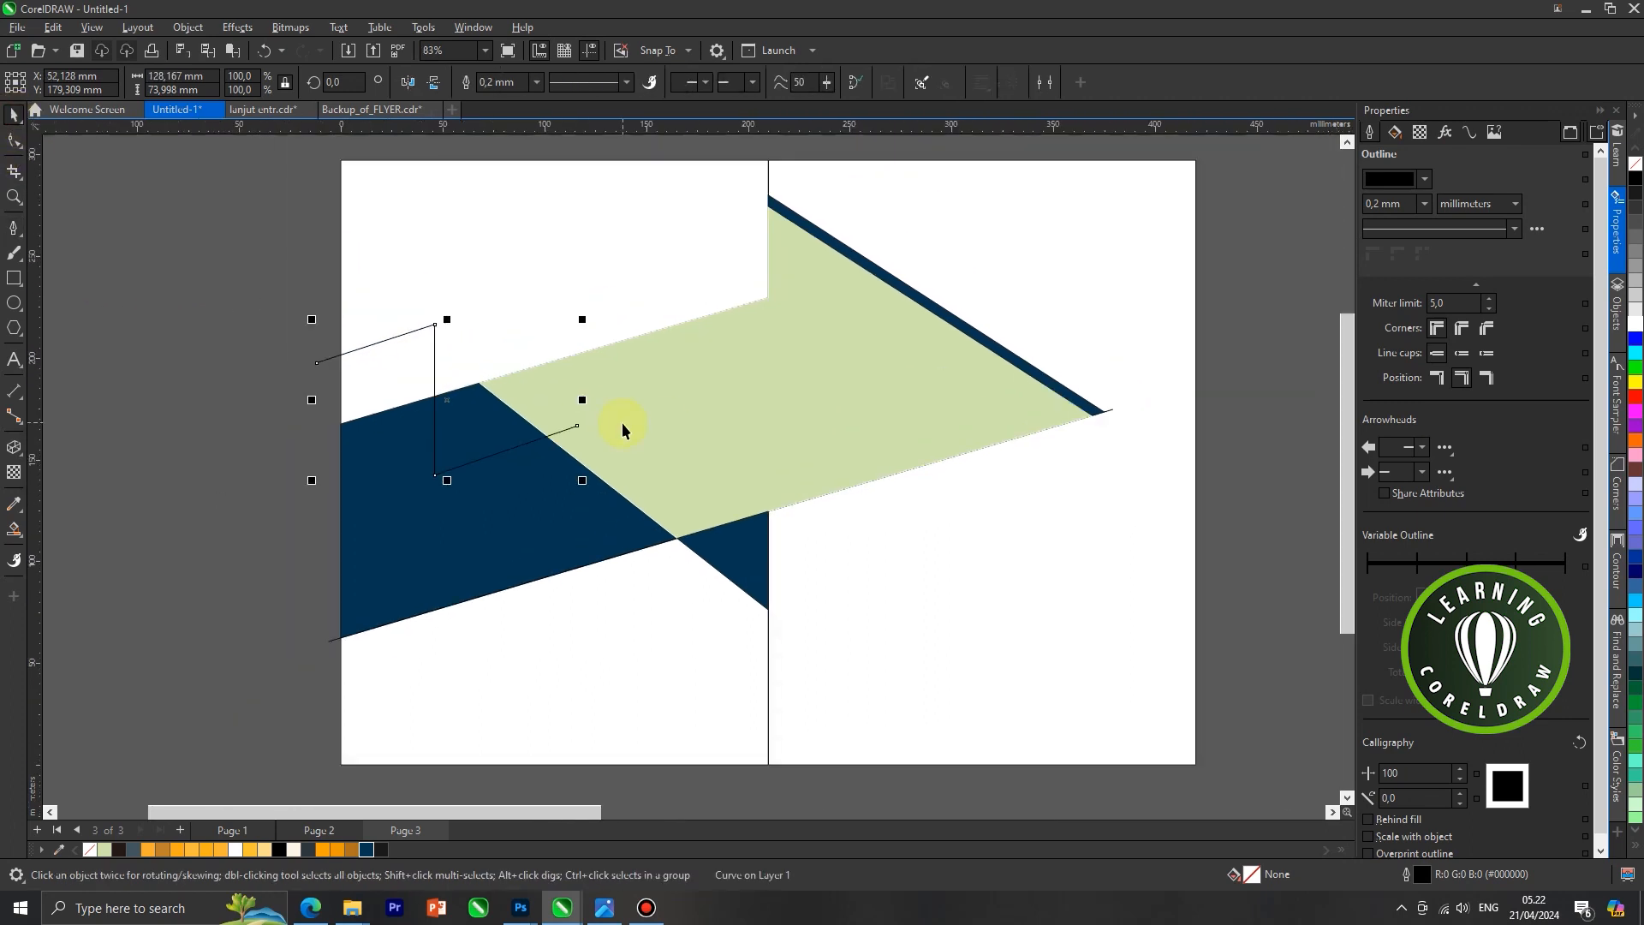
pyautogui.click(14, 447)
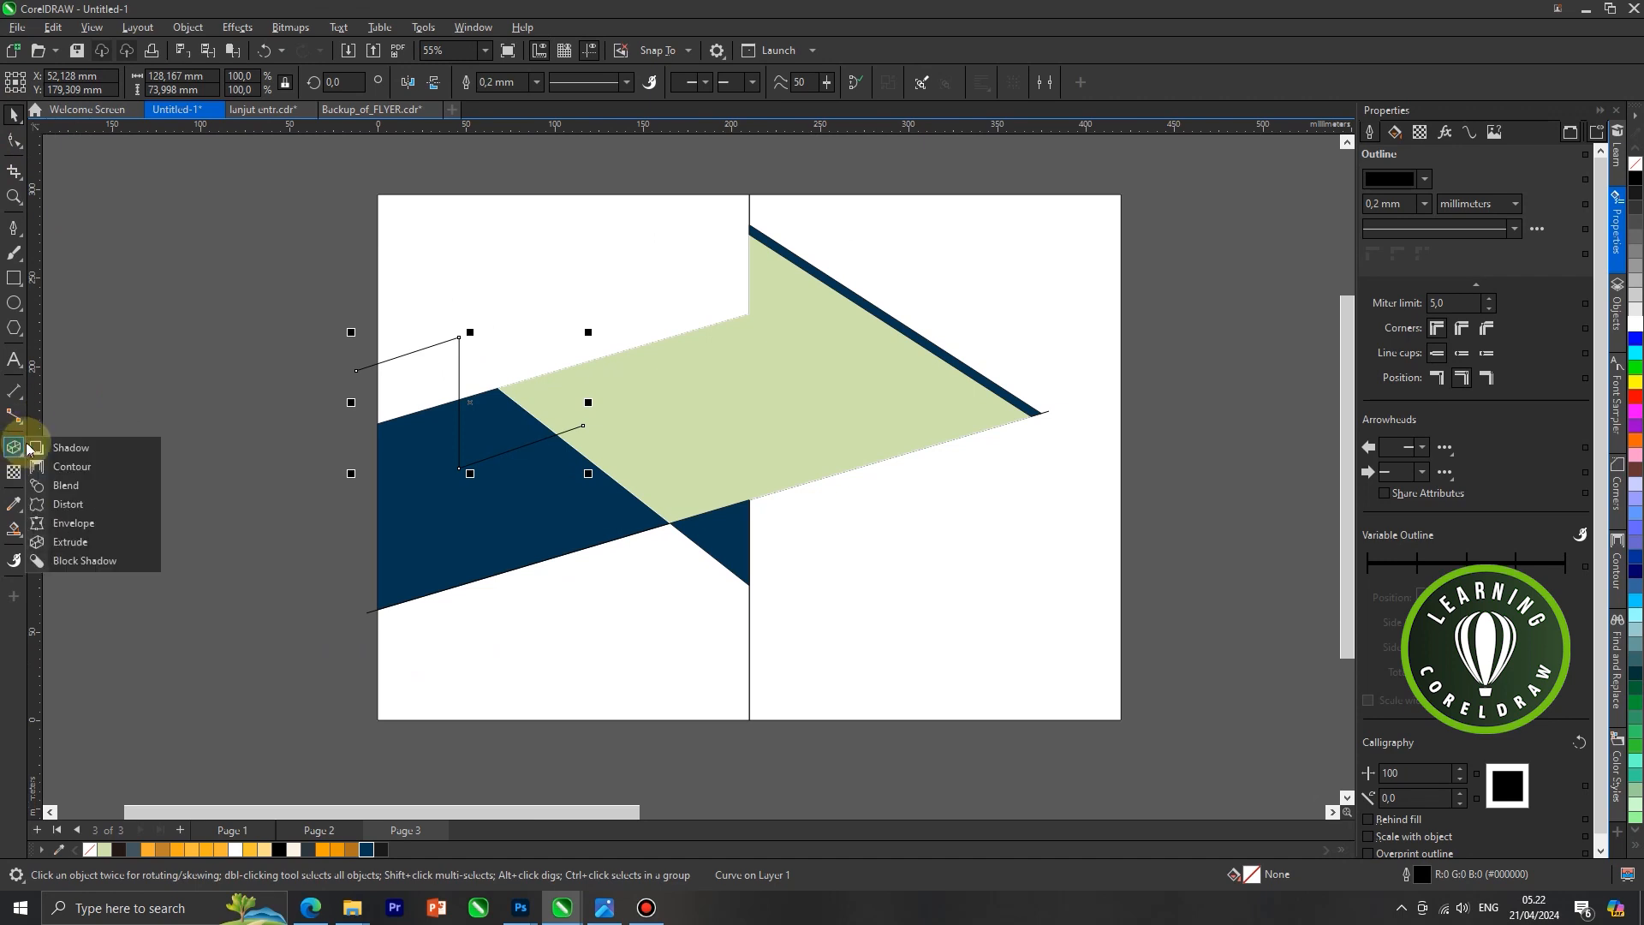
pyautogui.click(70, 541)
pyautogui.scroll(1, 479, 368)
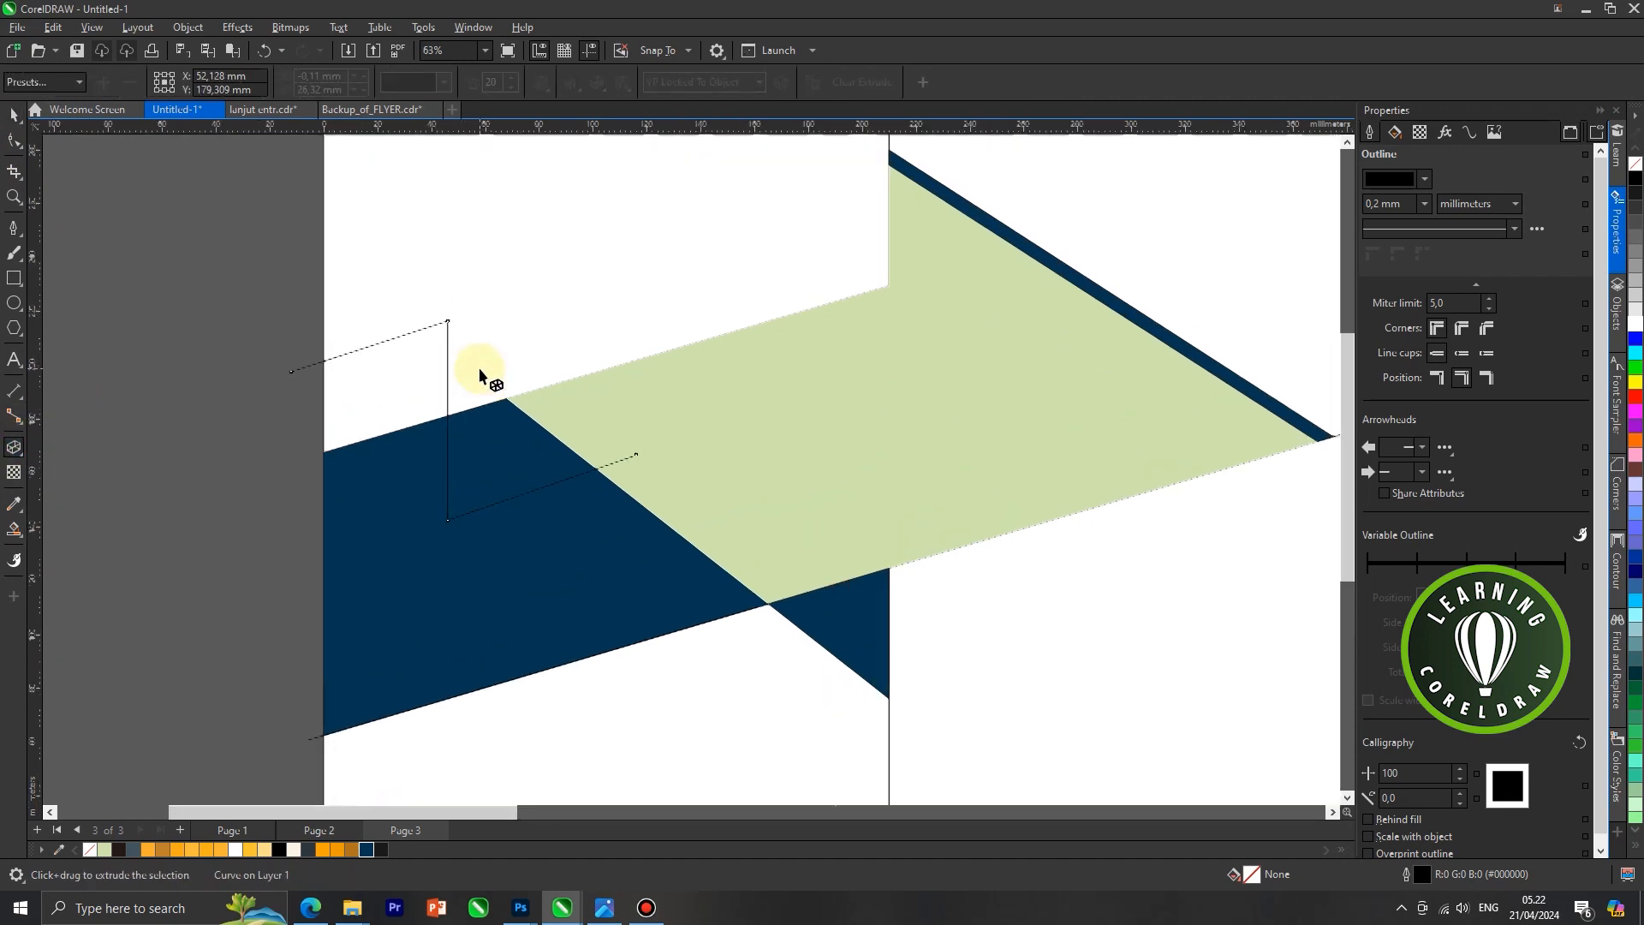
pyautogui.moveTo(426, 371); pyautogui.dragTo(391, 373)
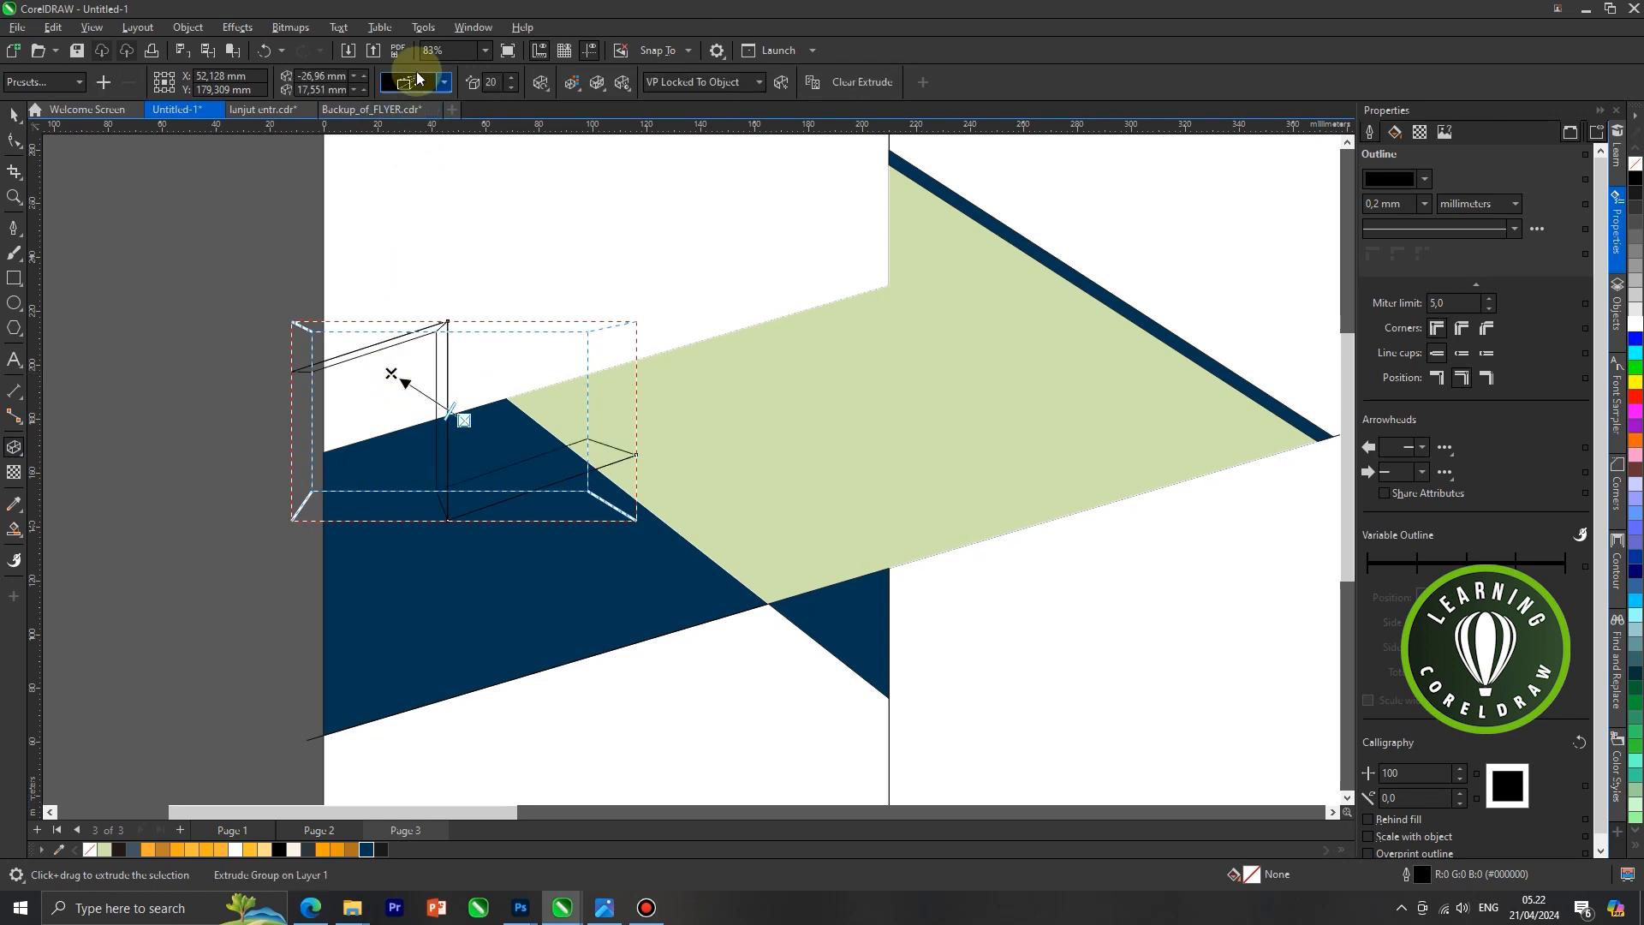
pyautogui.click(417, 81)
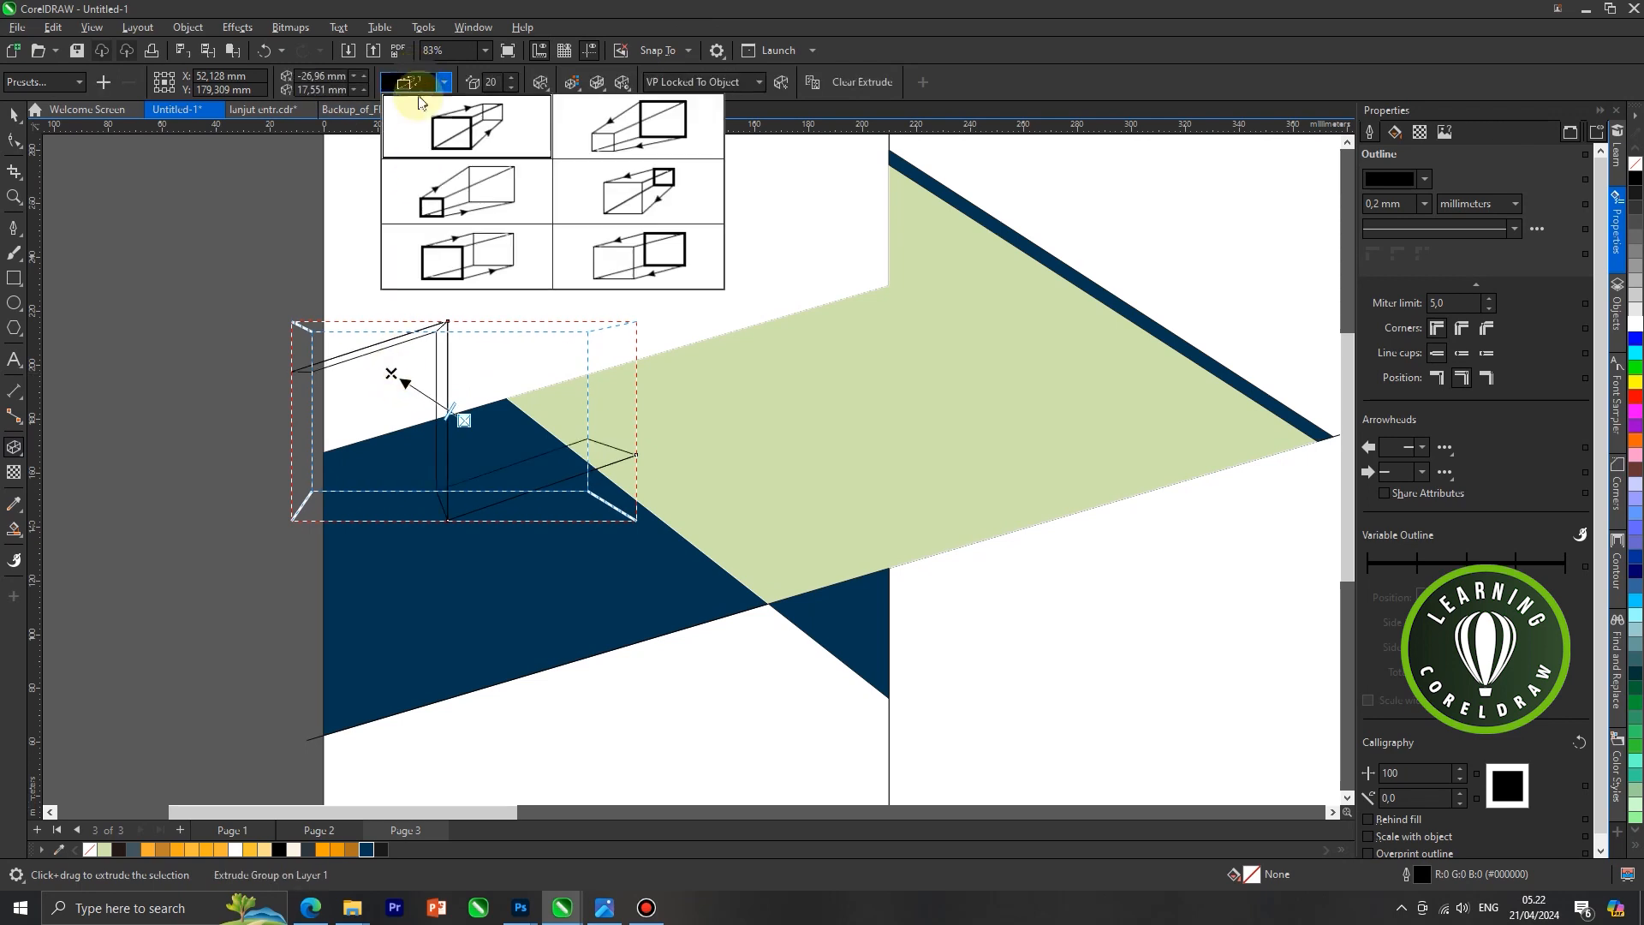
pyautogui.click(634, 248)
# Adjust the extrusion's vanishing point to about -28 mm horizontally and 14.5 mm vertically
pyautogui.scroll(-1, 551, 358)
pyautogui.scroll(1, 485, 439)
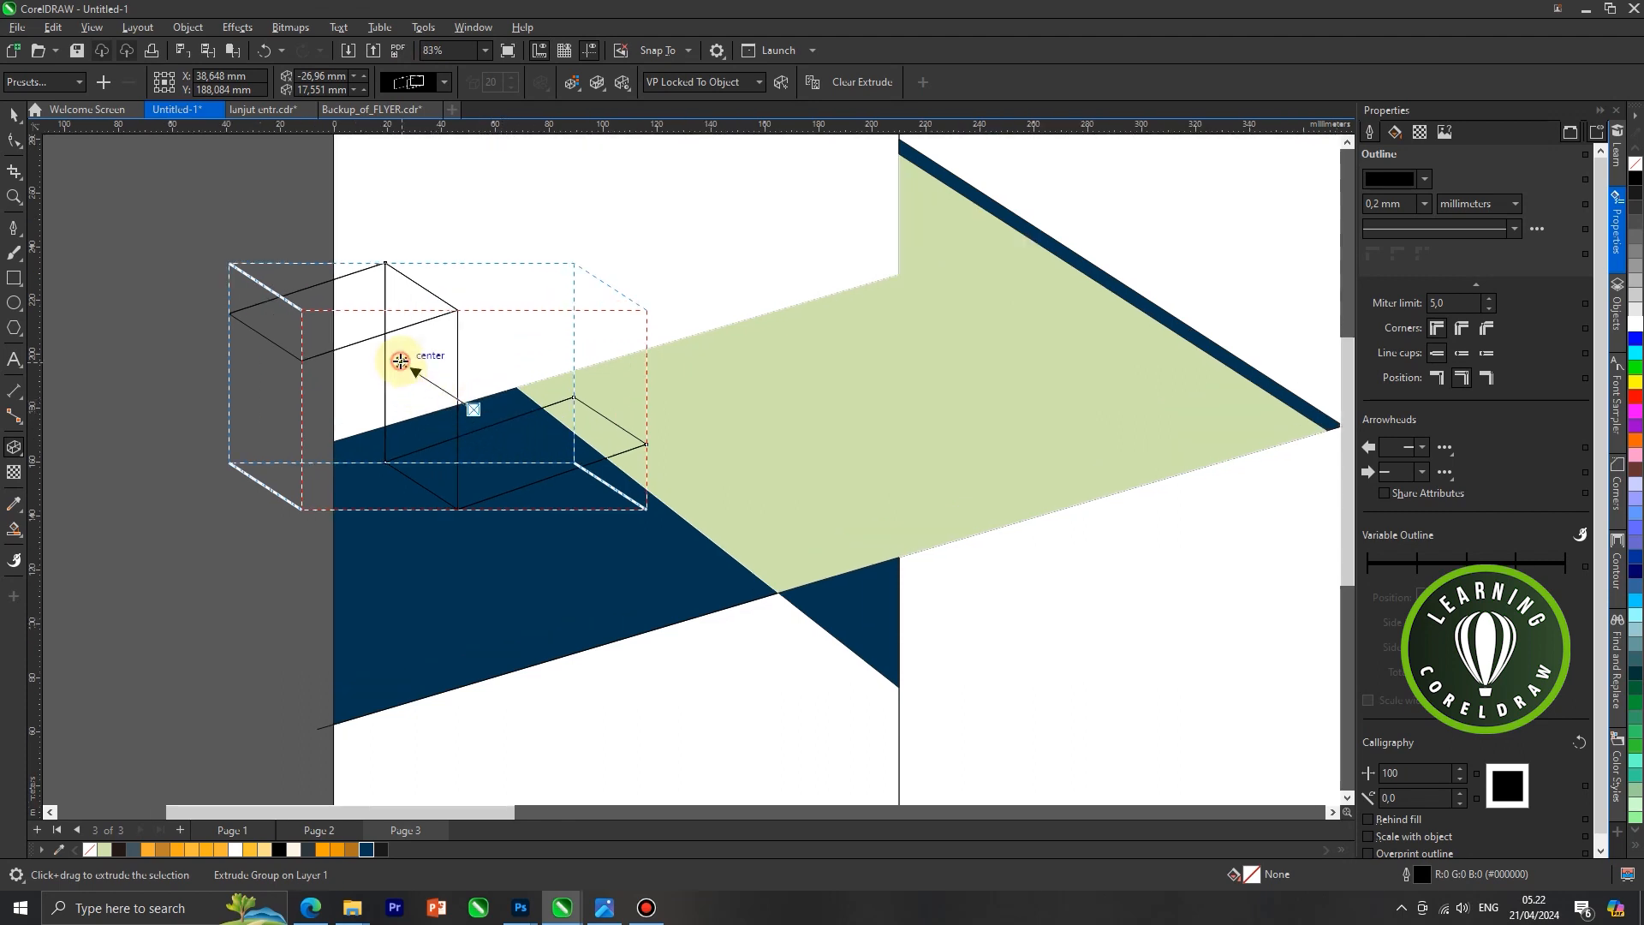
pyautogui.click(400, 361)
pyautogui.click(878, 495)
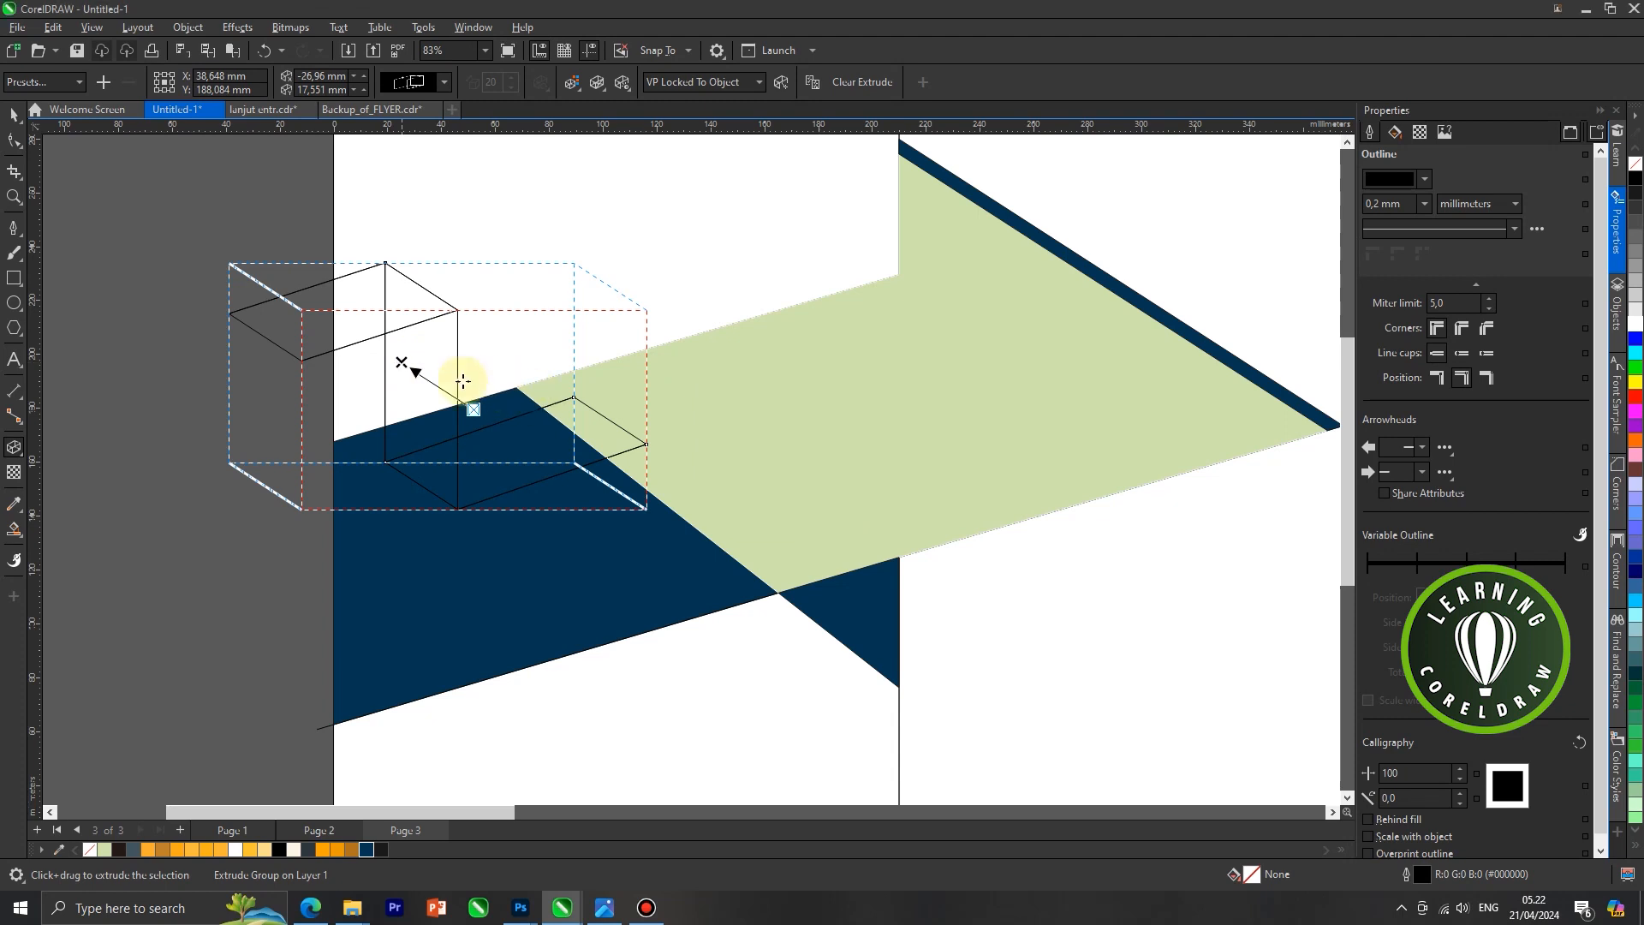
pyautogui.moveTo(402, 364); pyautogui.dragTo(386, 362)
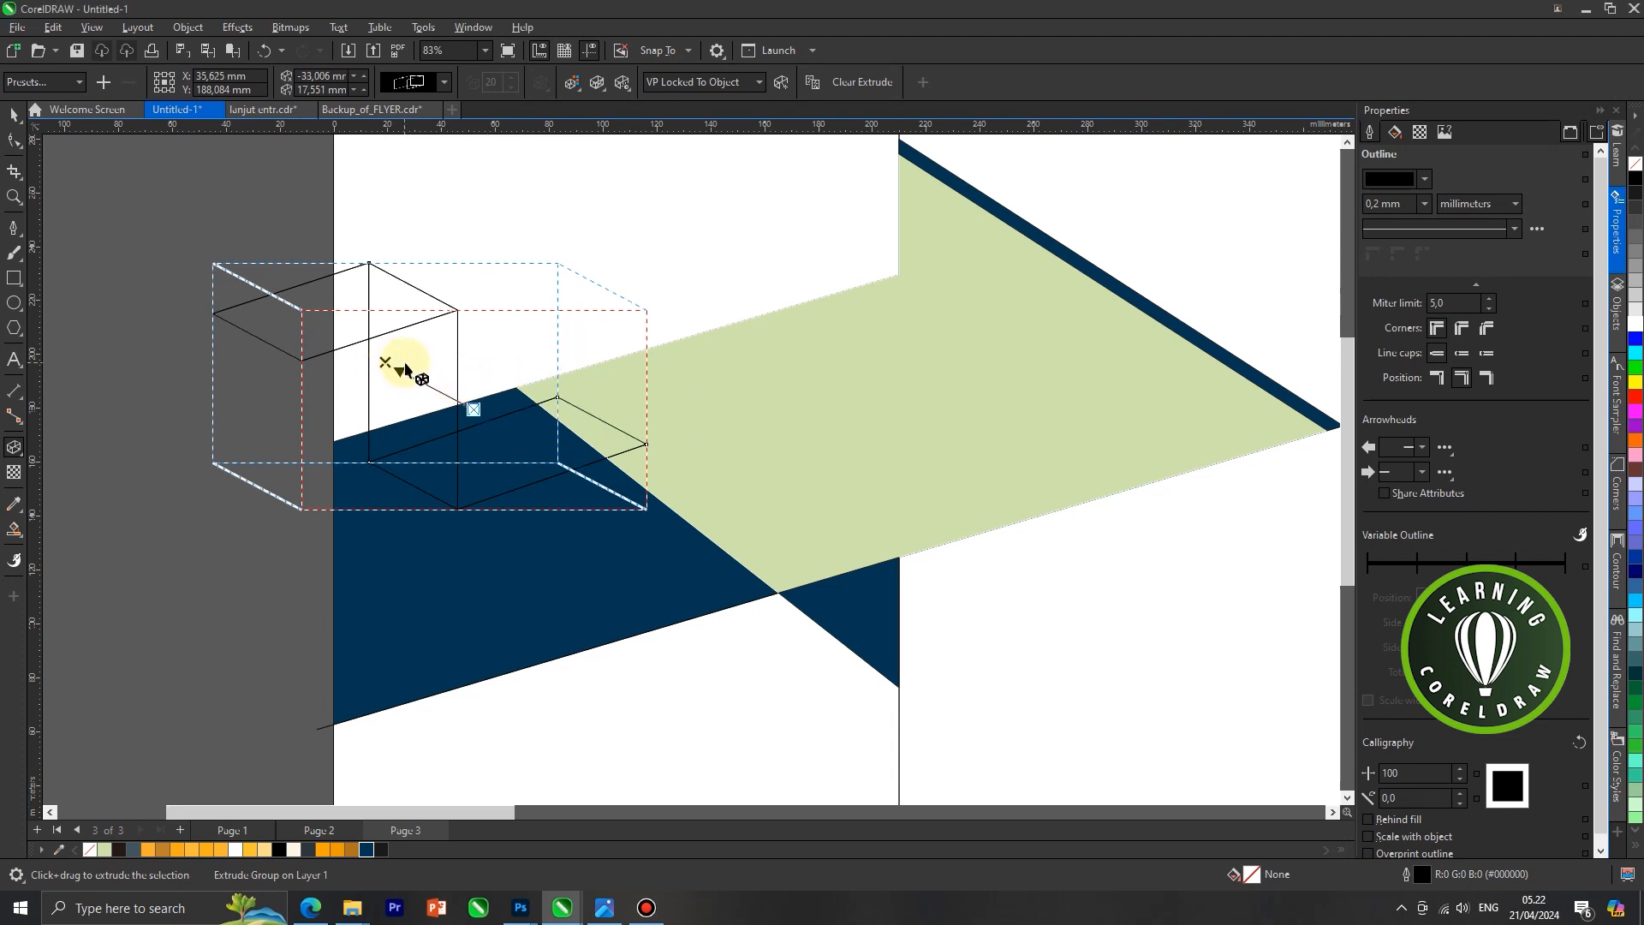
pyautogui.moveTo(386, 361); pyautogui.dragTo(399, 371)
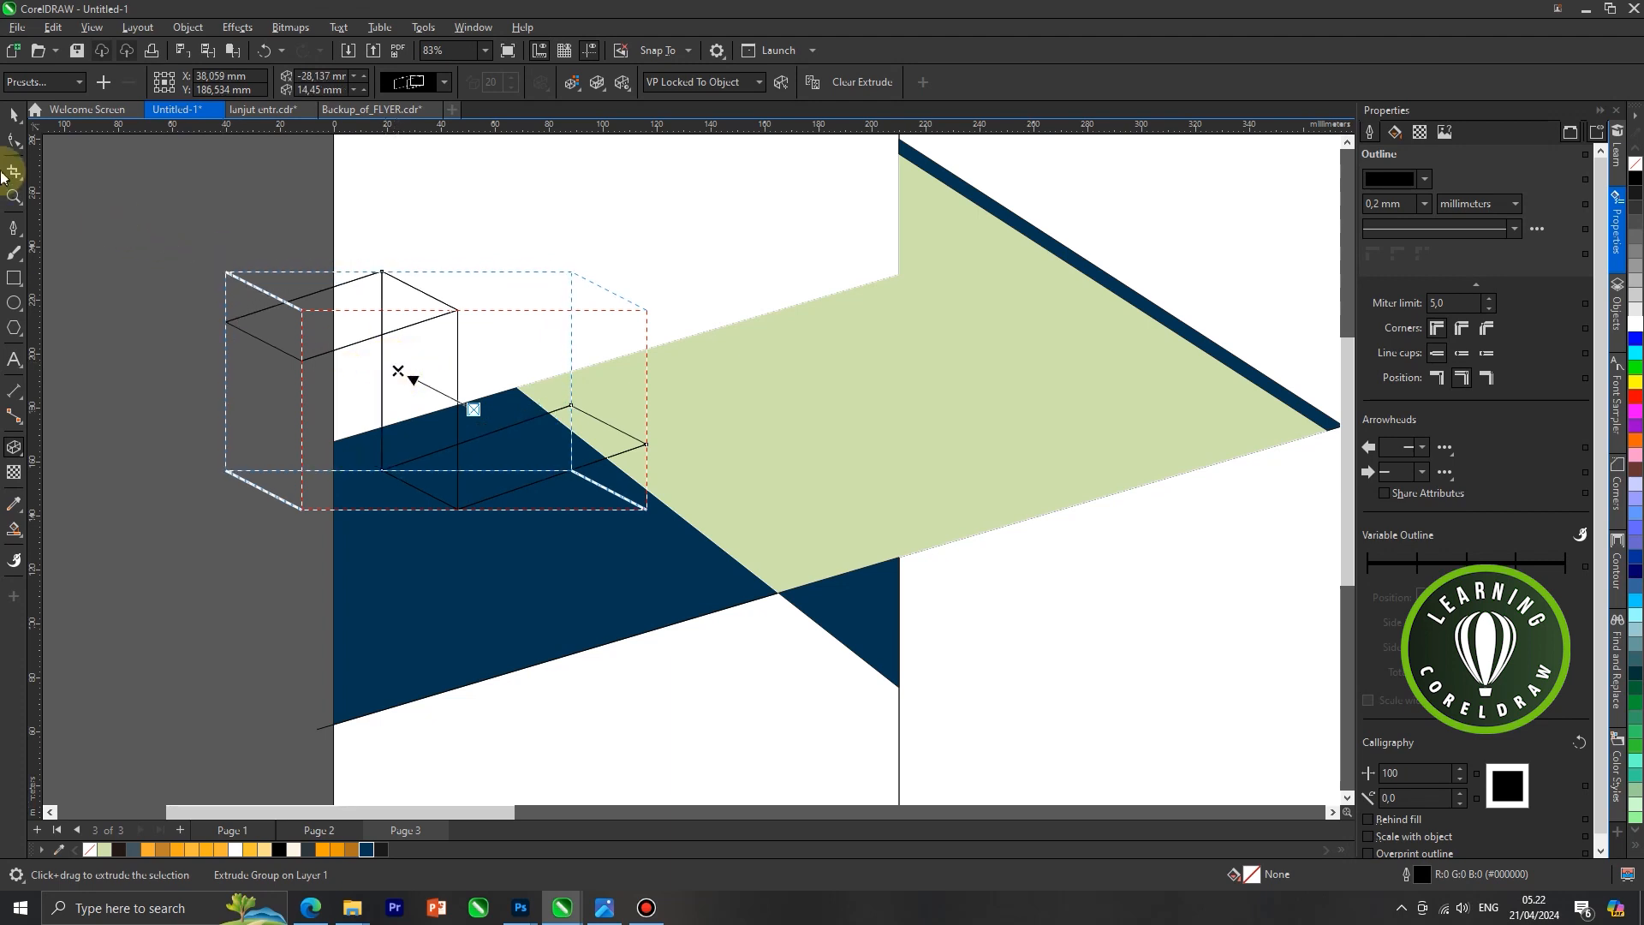
# Break the extrusion apart from its original Z-shaped line and undo a trial move of the separated group
pyautogui.click(8, 121)
pyautogui.click(115, 180)
pyautogui.scroll(-3, 678, 438)
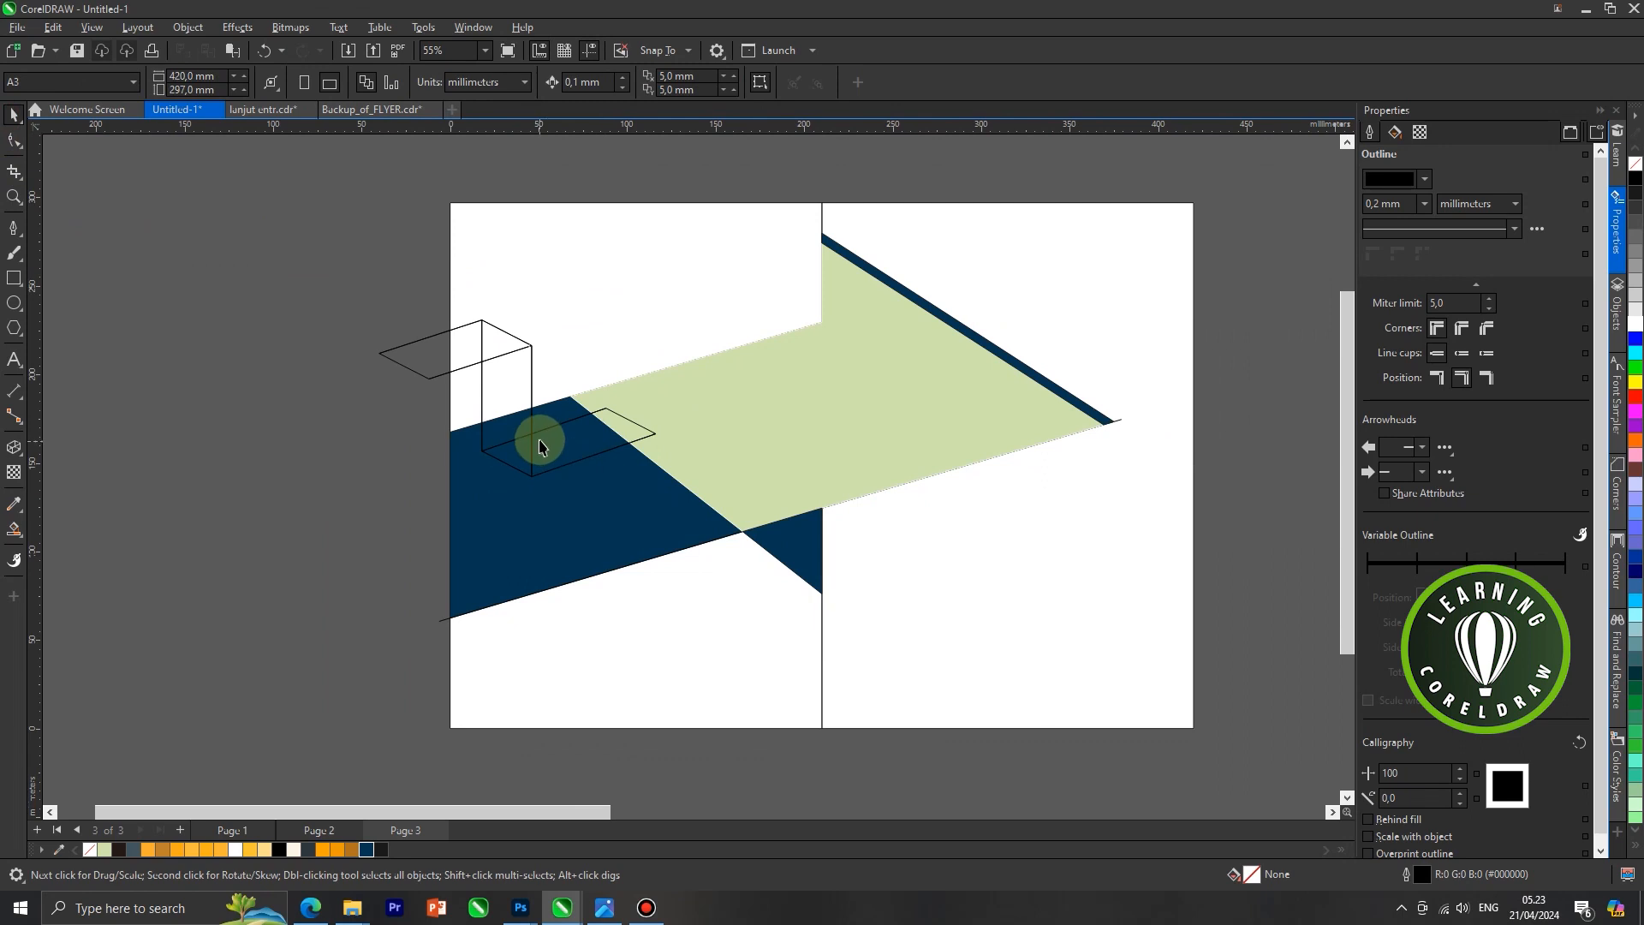
pyautogui.scroll(2, 552, 439)
pyautogui.click(555, 445)
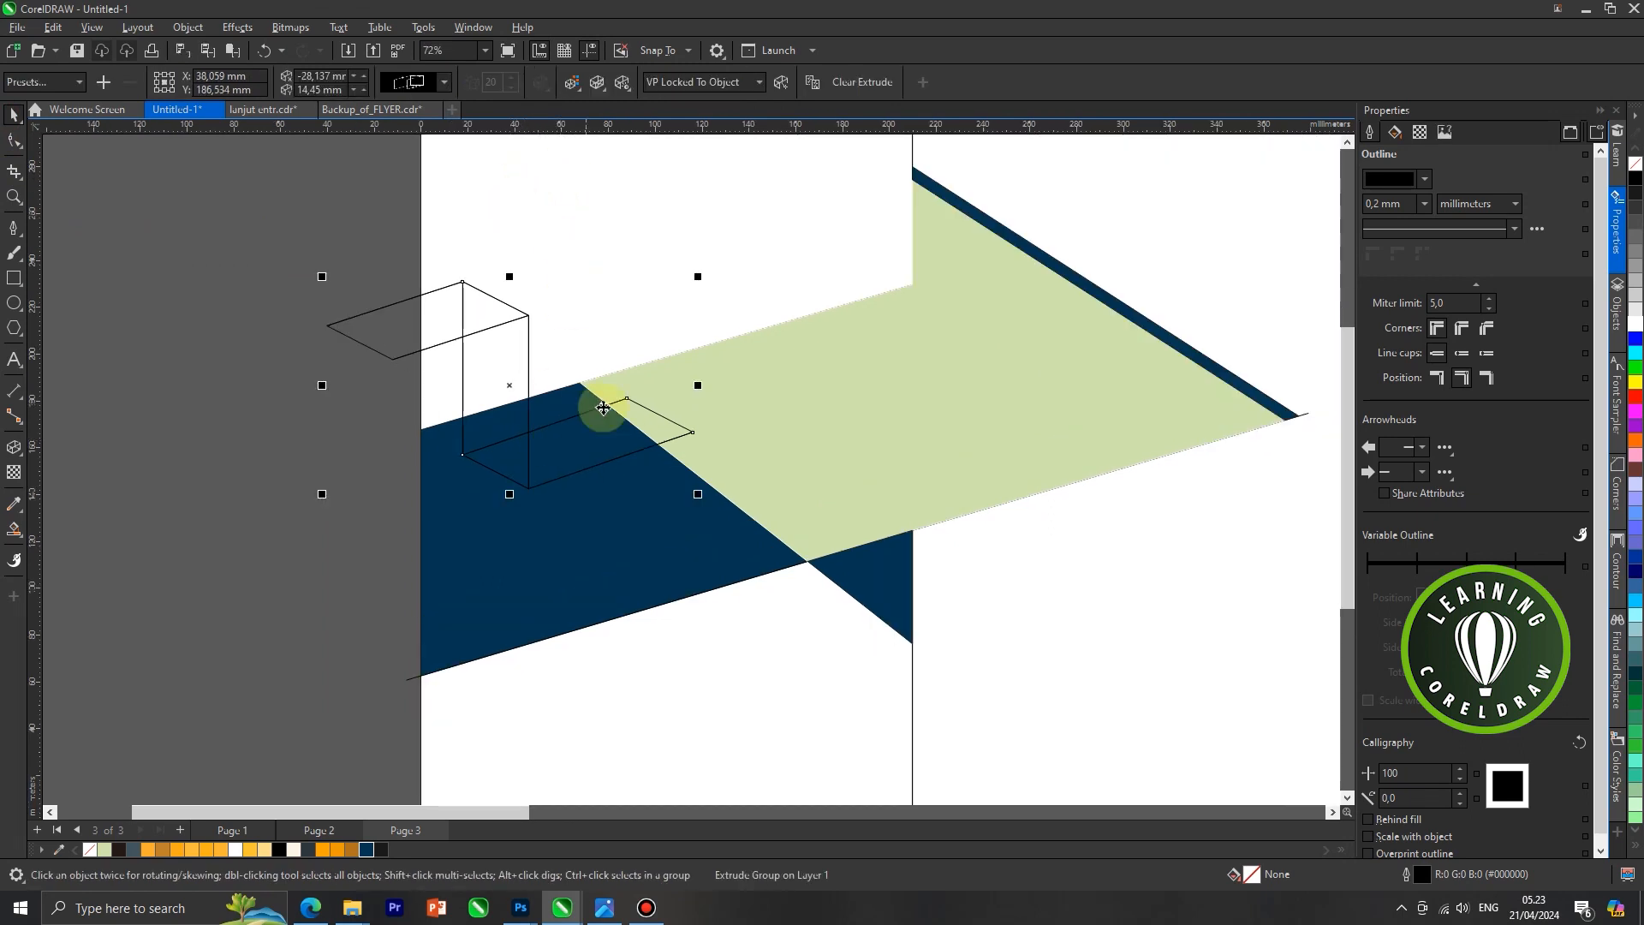
pyautogui.rightClick(594, 425)
pyautogui.click(610, 437)
pyautogui.moveTo(574, 450); pyautogui.dragTo(646, 393)
pyautogui.hotkey('ctrl', 'z')
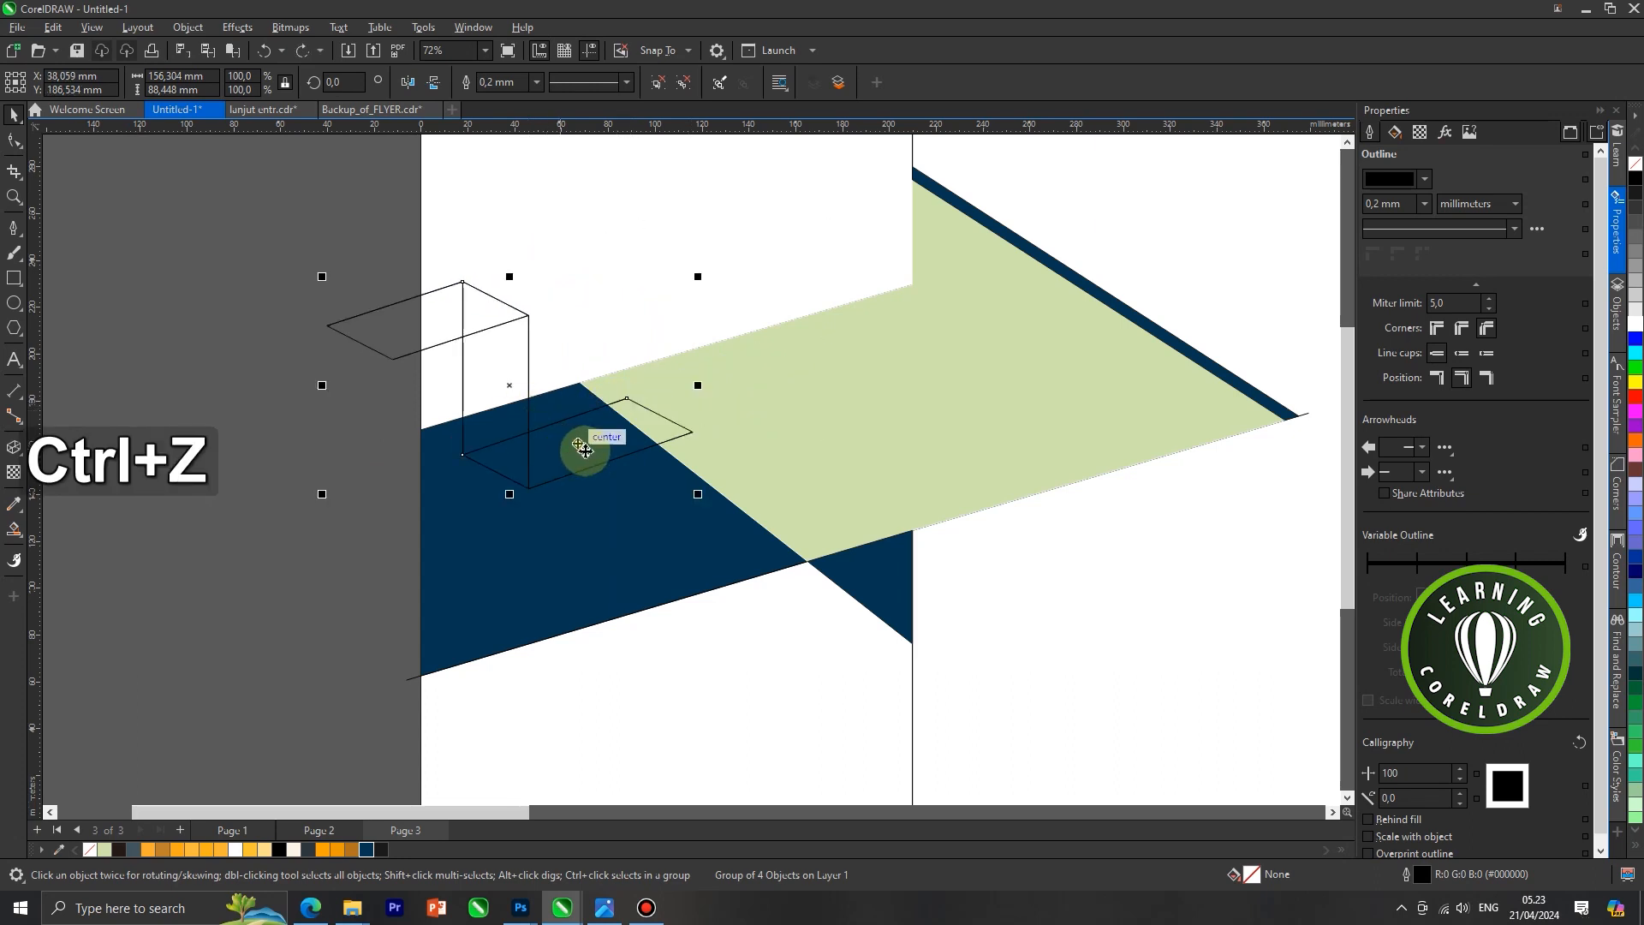
# Cut the extruded group, delete the original Z-shaped line beneath it and paste the group back in place
pyautogui.hotkey('ctrl', 'x')
pyautogui.click(529, 431)
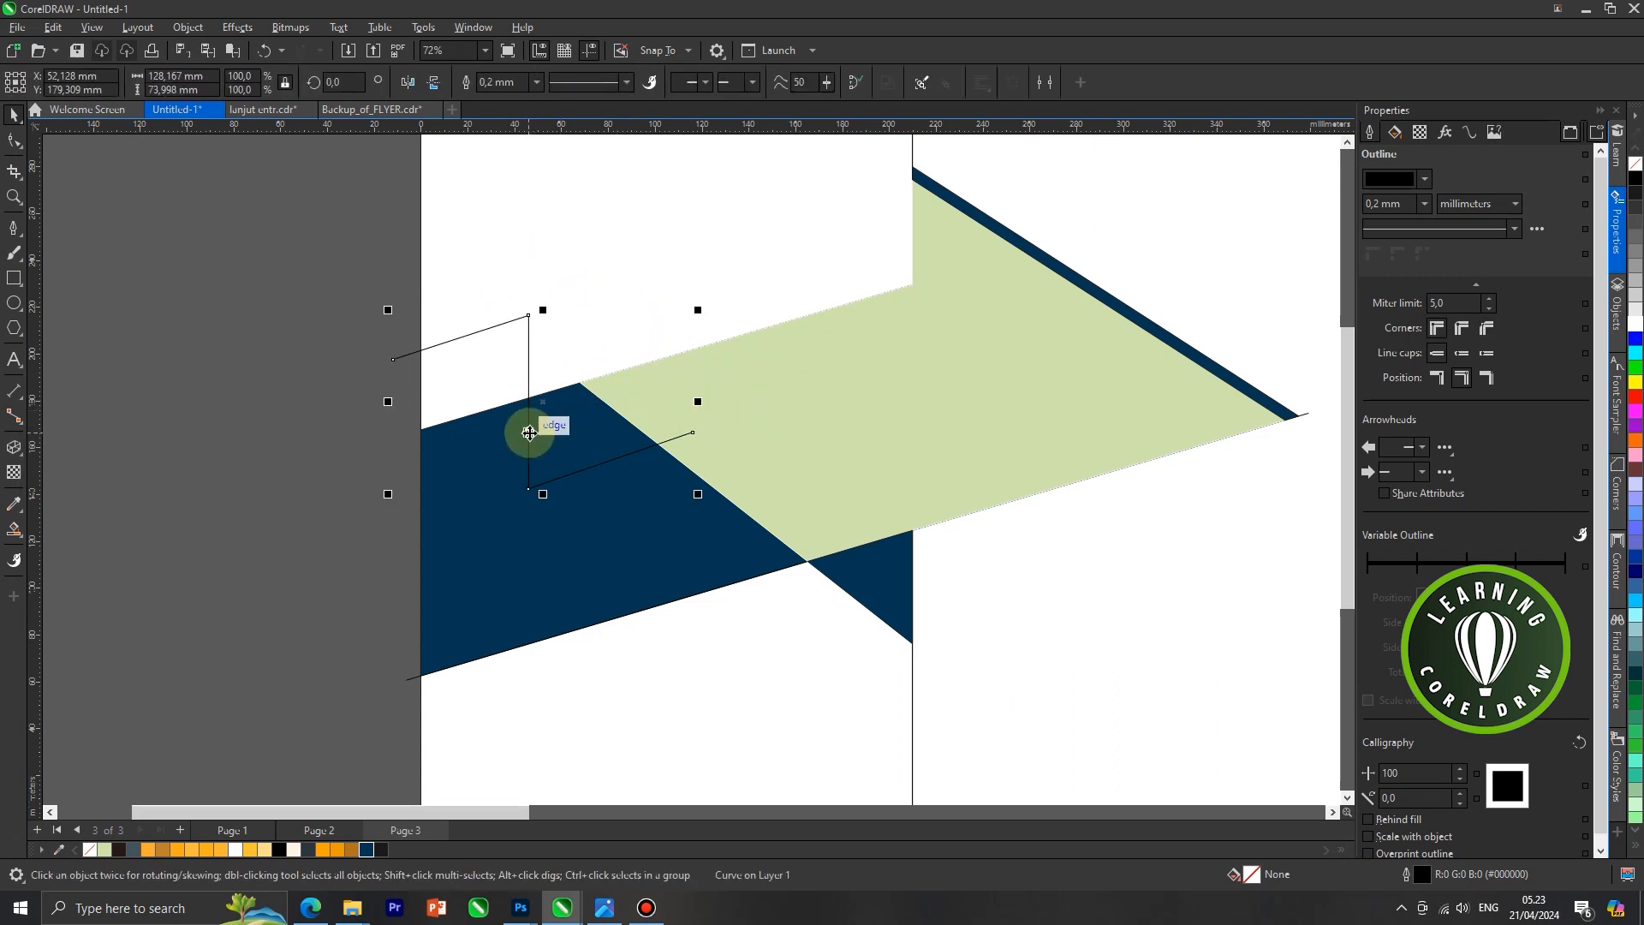
pyautogui.press('Delete')
pyautogui.hotkey('ctrl', 'v')
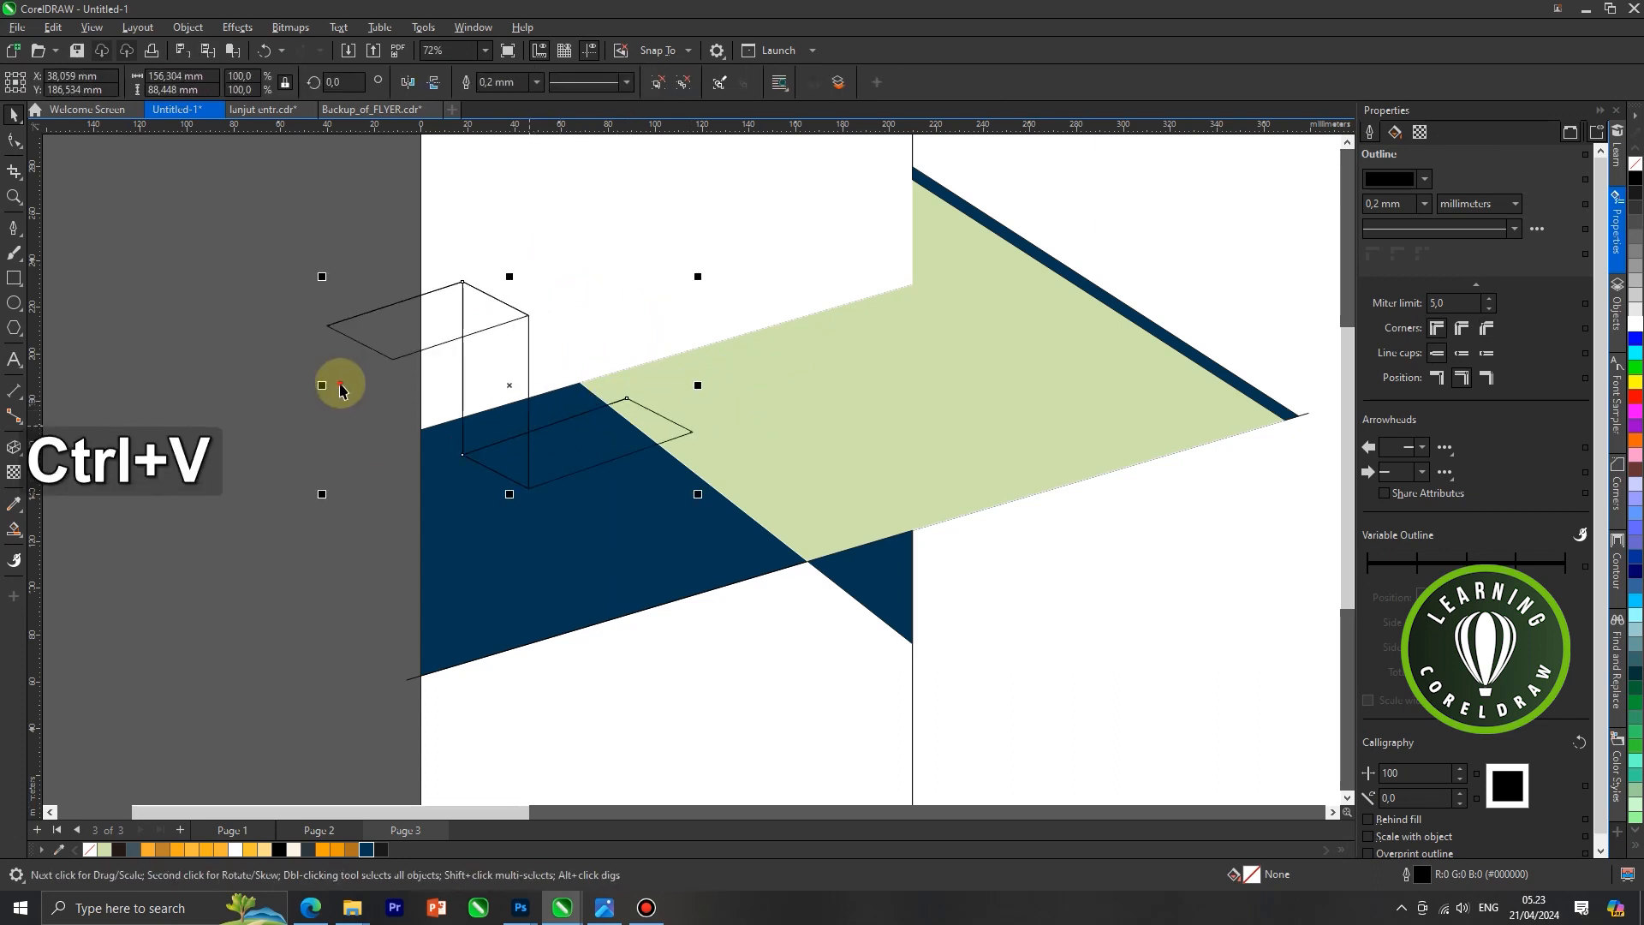
# Ungroup the extruded shape and test-move its lower face, undoing the move
pyautogui.click(656, 86)
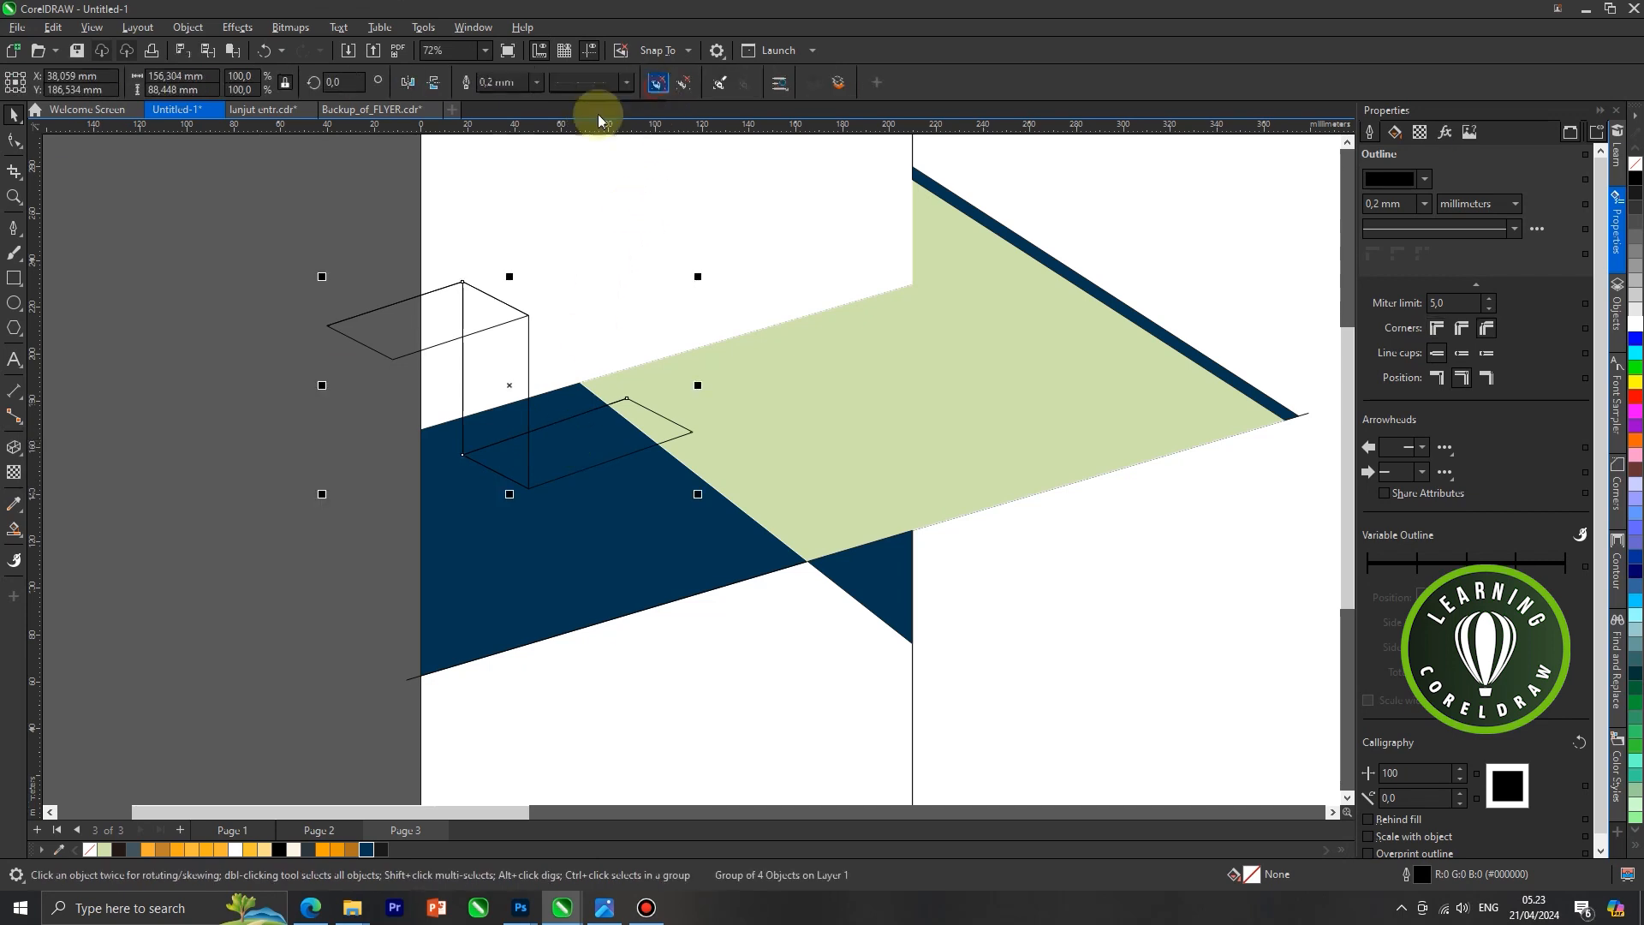
pyautogui.click(332, 260)
pyautogui.click(560, 443)
pyautogui.moveTo(583, 490); pyautogui.dragTo(595, 542)
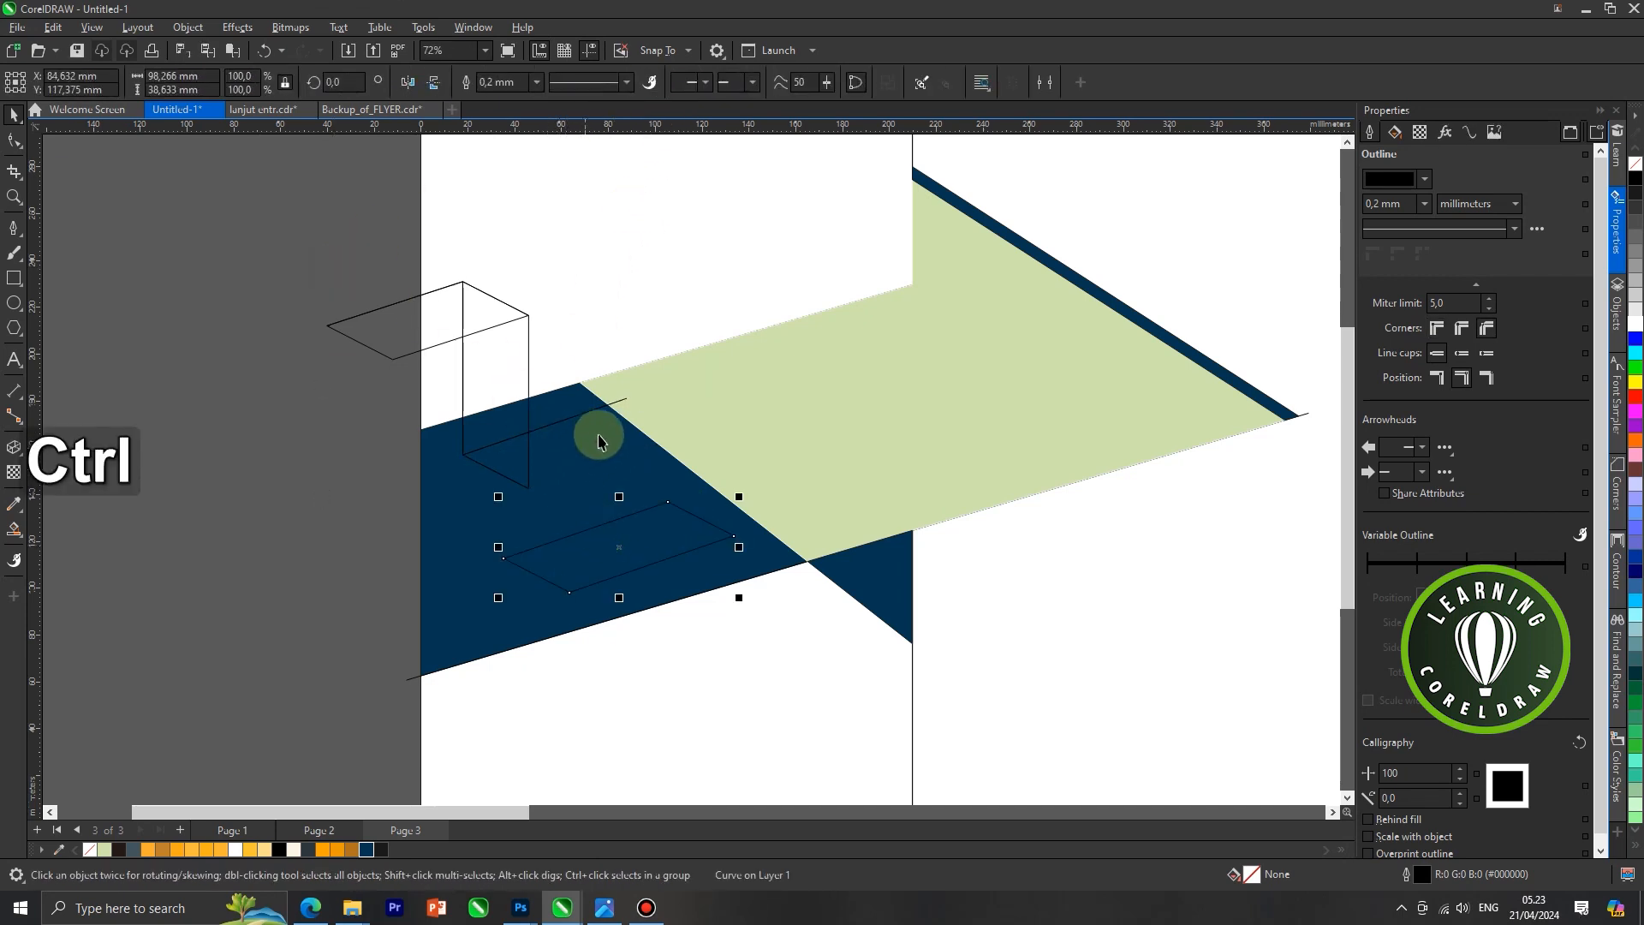
pyautogui.hotkey('ctrl', 'z')
# Pull the leftover Z-shaped line away from the extruded faces and delete it
pyautogui.scroll(3, 639, 383)
pyautogui.click(587, 313)
pyautogui.click(599, 427)
pyautogui.moveTo(599, 426); pyautogui.dragTo(721, 291)
pyautogui.scroll(-3, 588, 404)
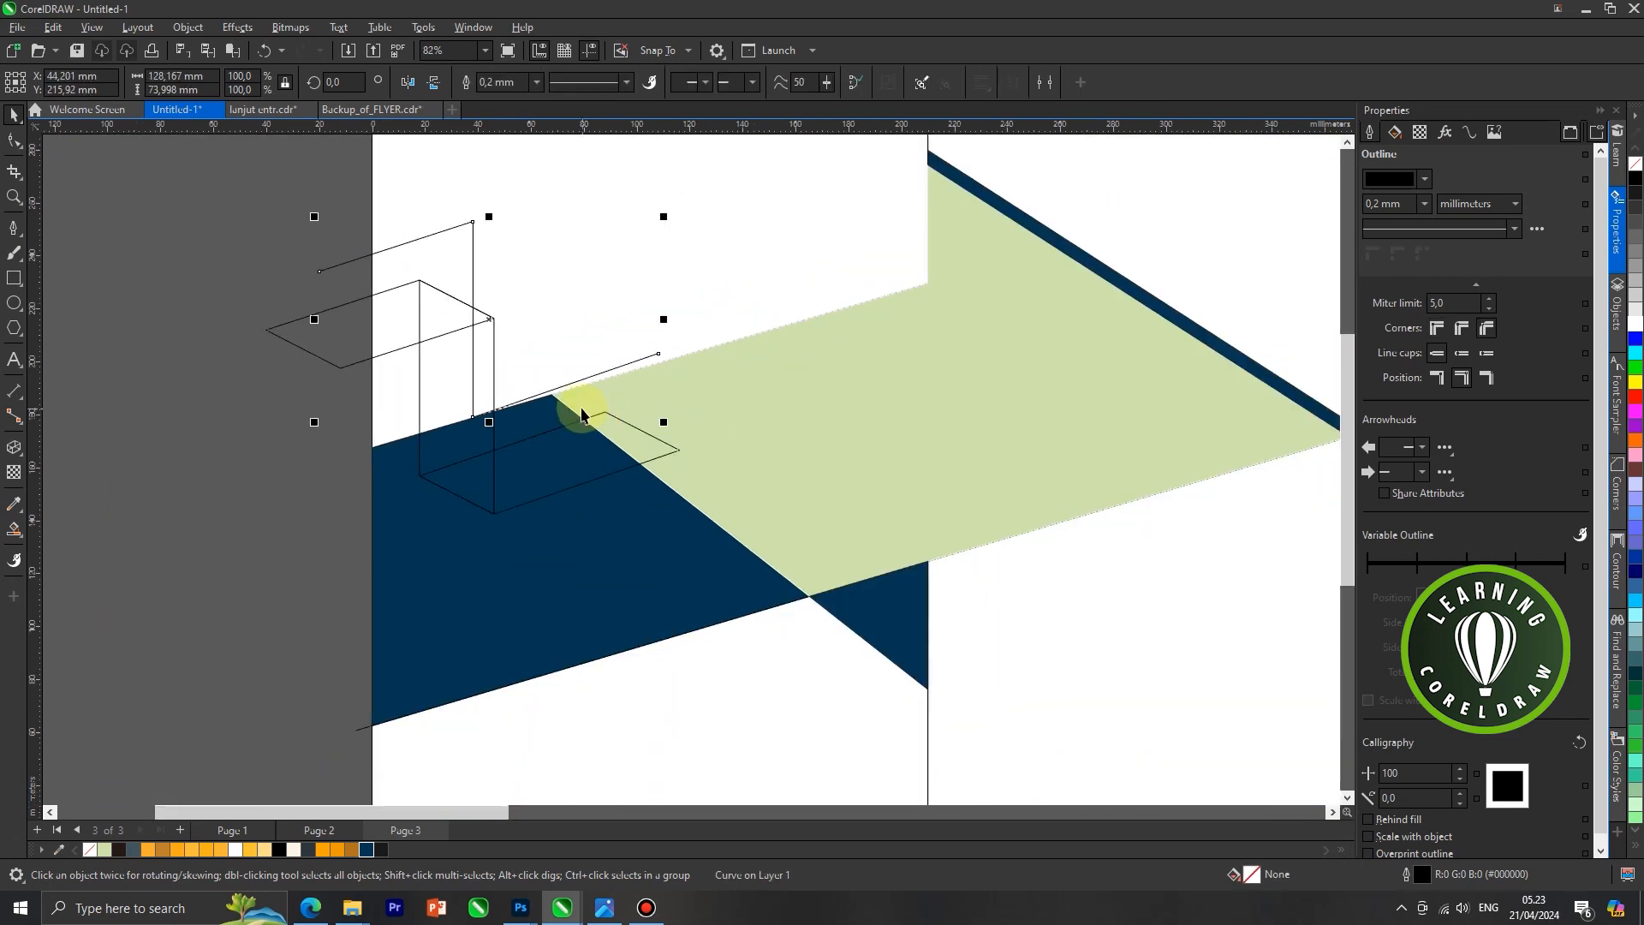
pyautogui.press('Delete')
# Fill the ribbon's lower and upper faces with orange and its vertical face with brown #B0731E
pyautogui.scroll(-2, 564, 465)
pyautogui.click(567, 458)
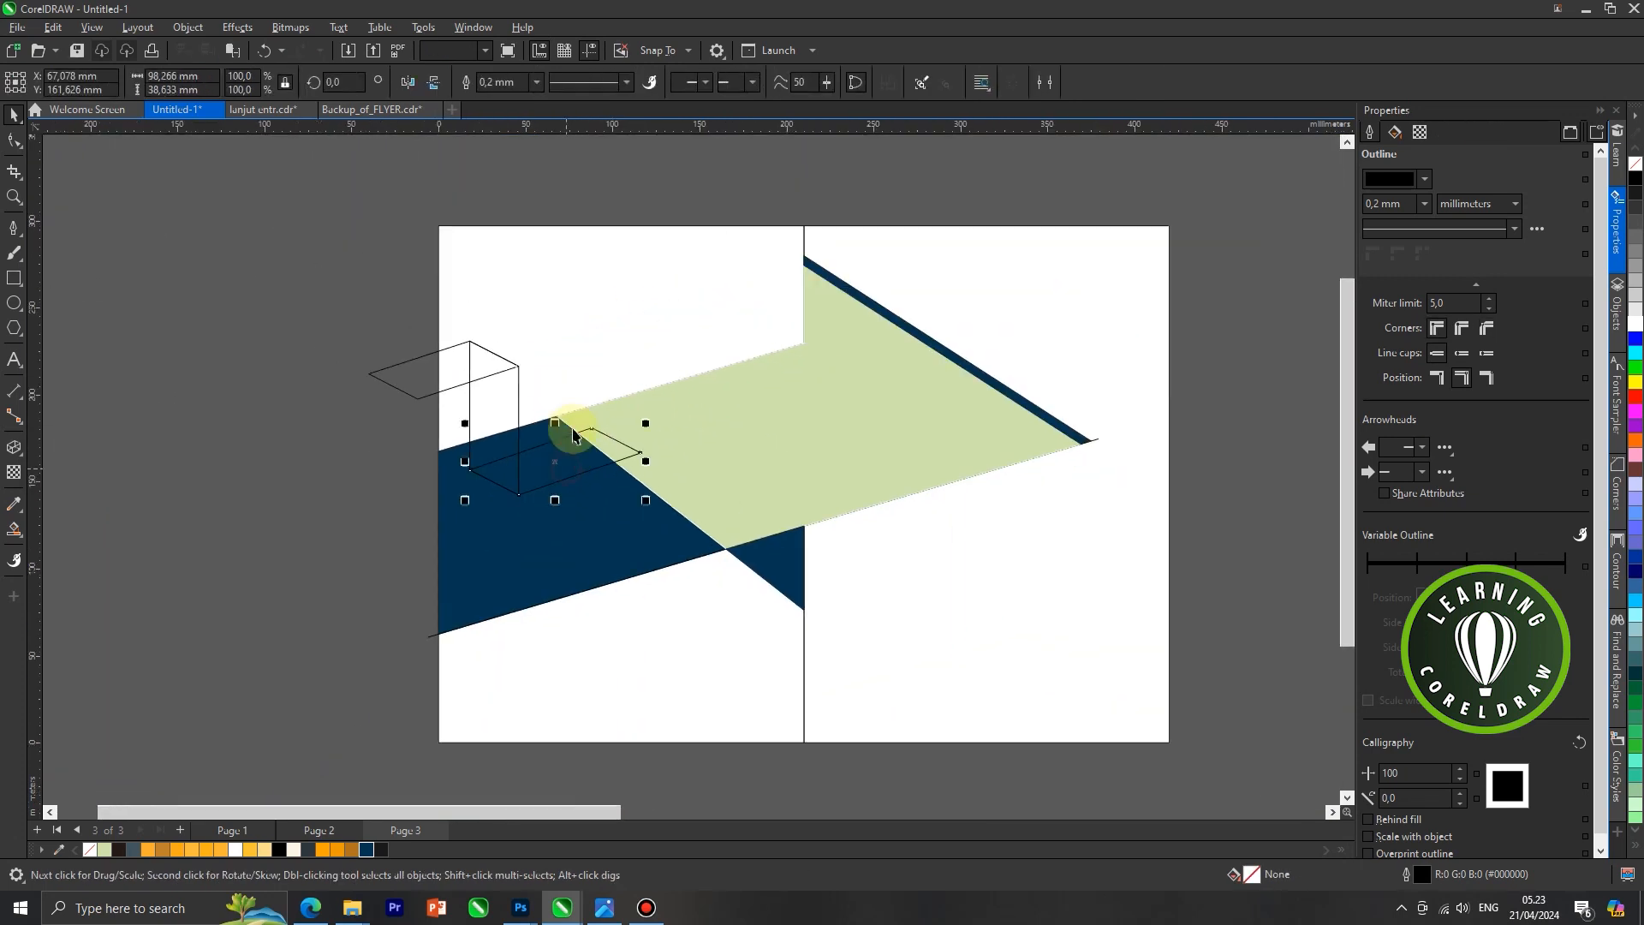
pyautogui.click(147, 849)
pyautogui.click(490, 441)
pyautogui.click(353, 848)
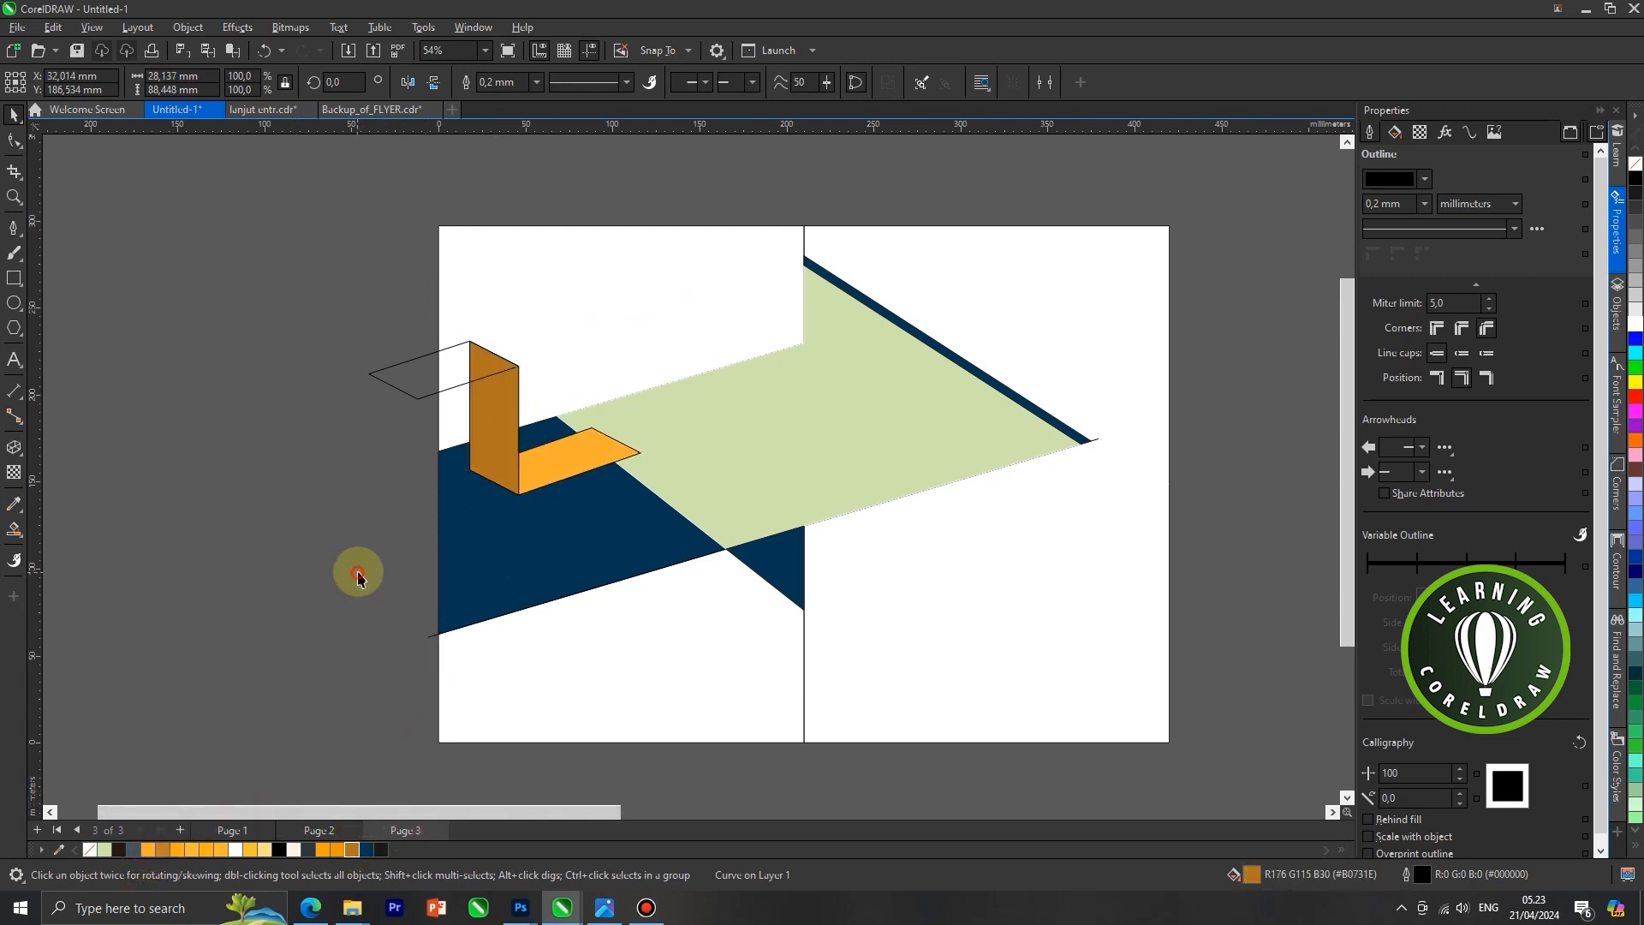
pyautogui.click(442, 391)
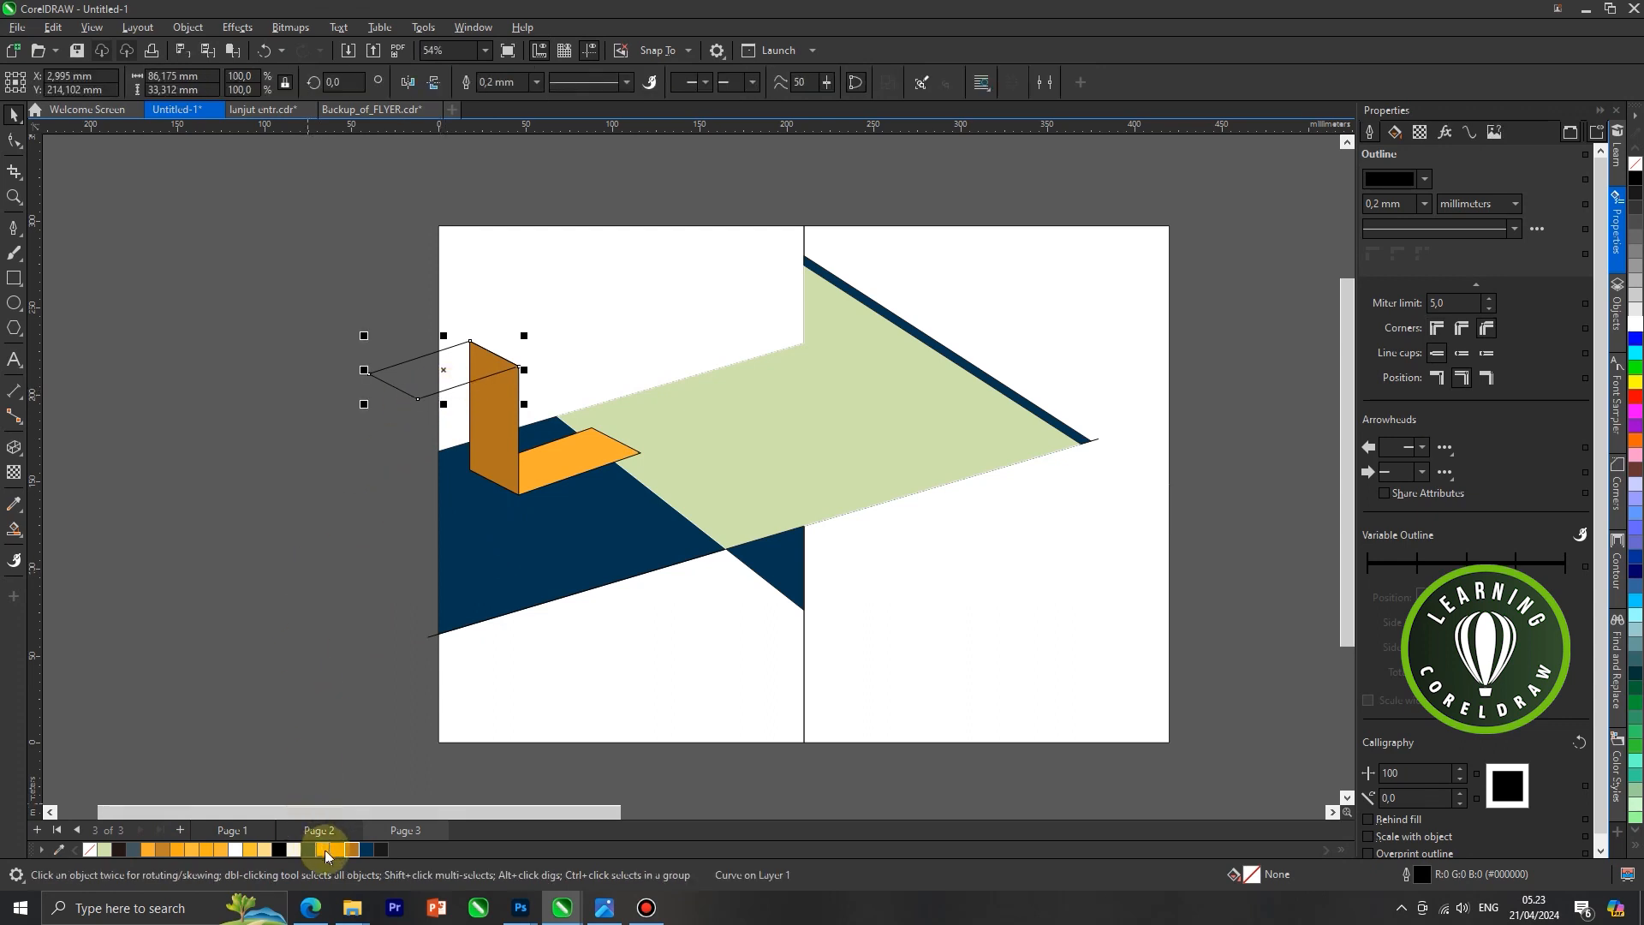
pyautogui.click(154, 851)
pyautogui.click(548, 475)
pyautogui.scroll(2, 549, 471)
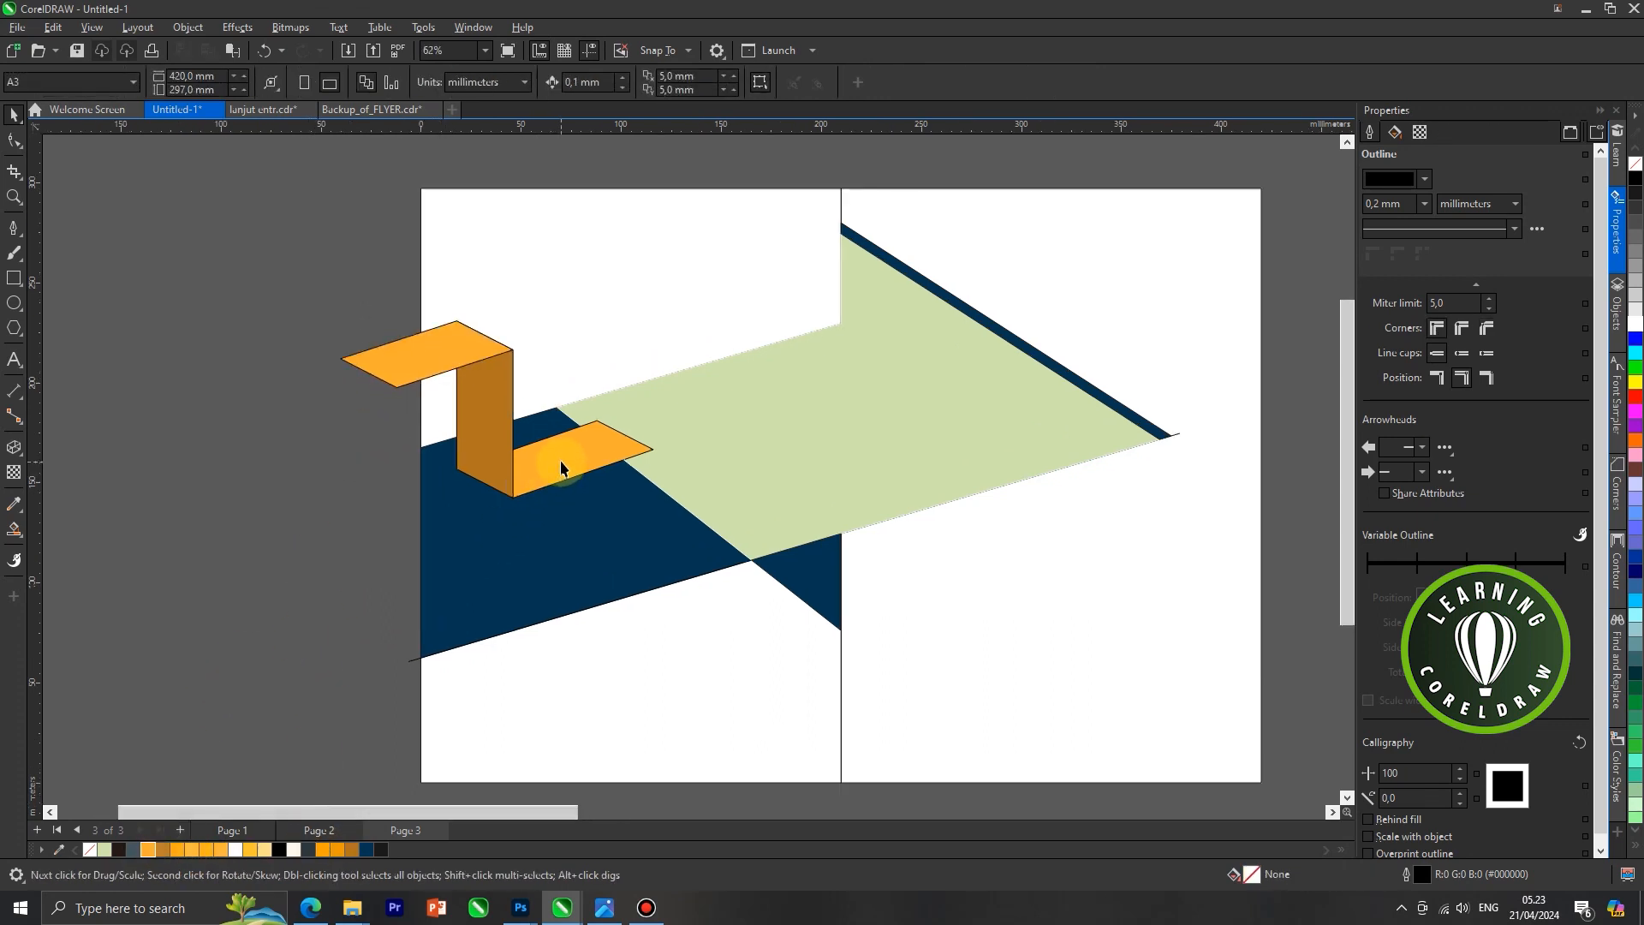
# Move the three ribbon faces together so the upper face's lower corner meets the left panel's left edge
pyautogui.keyDown('shift'); pyautogui.click(475, 378); pyautogui.keyUp('shift')
pyautogui.keyDown('shift'); pyautogui.click(379, 358); pyautogui.keyUp('shift')
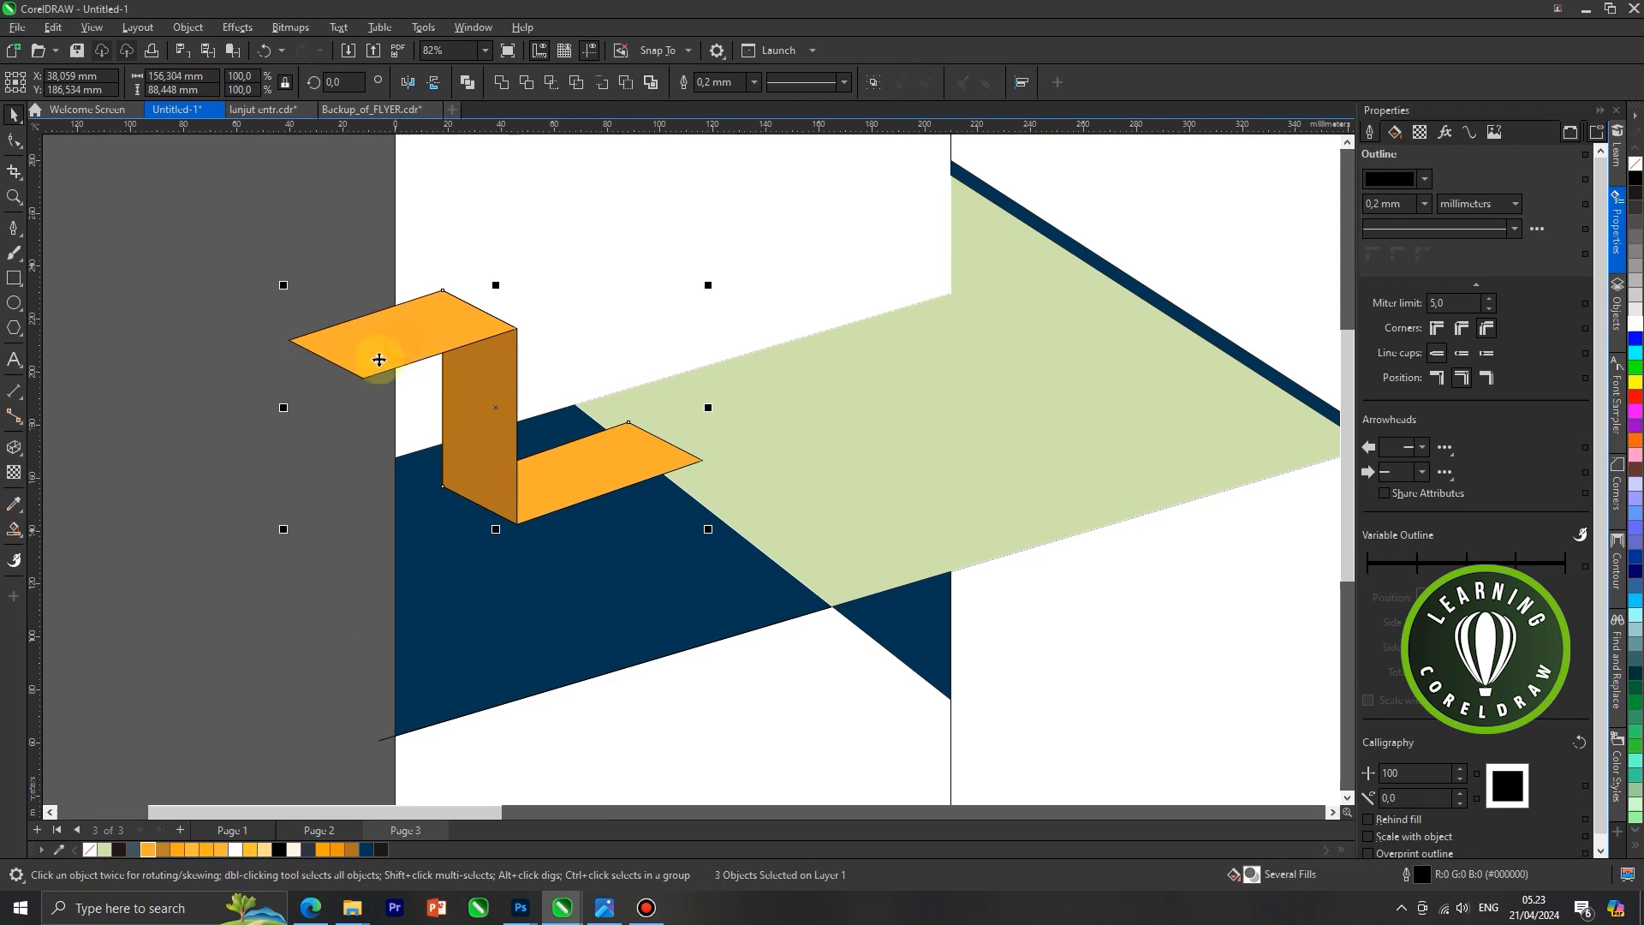
pyautogui.scroll(2, 377, 360)
pyautogui.moveTo(366, 380); pyautogui.dragTo(396, 375)
pyautogui.scroll(-4, 398, 395)
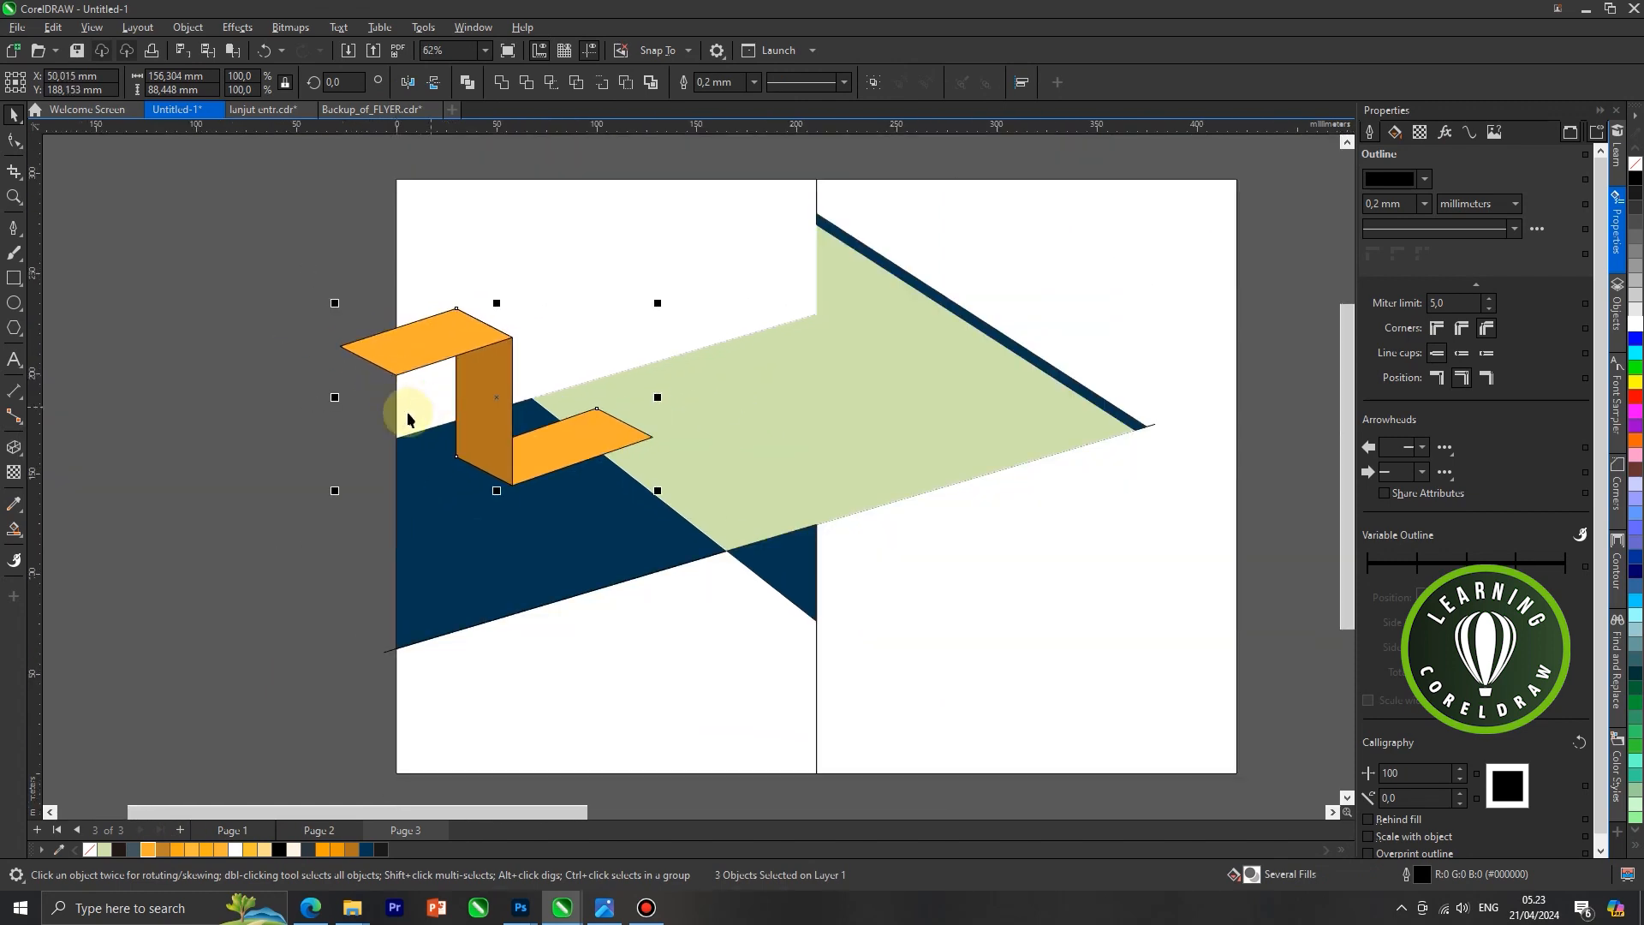
pyautogui.click(308, 405)
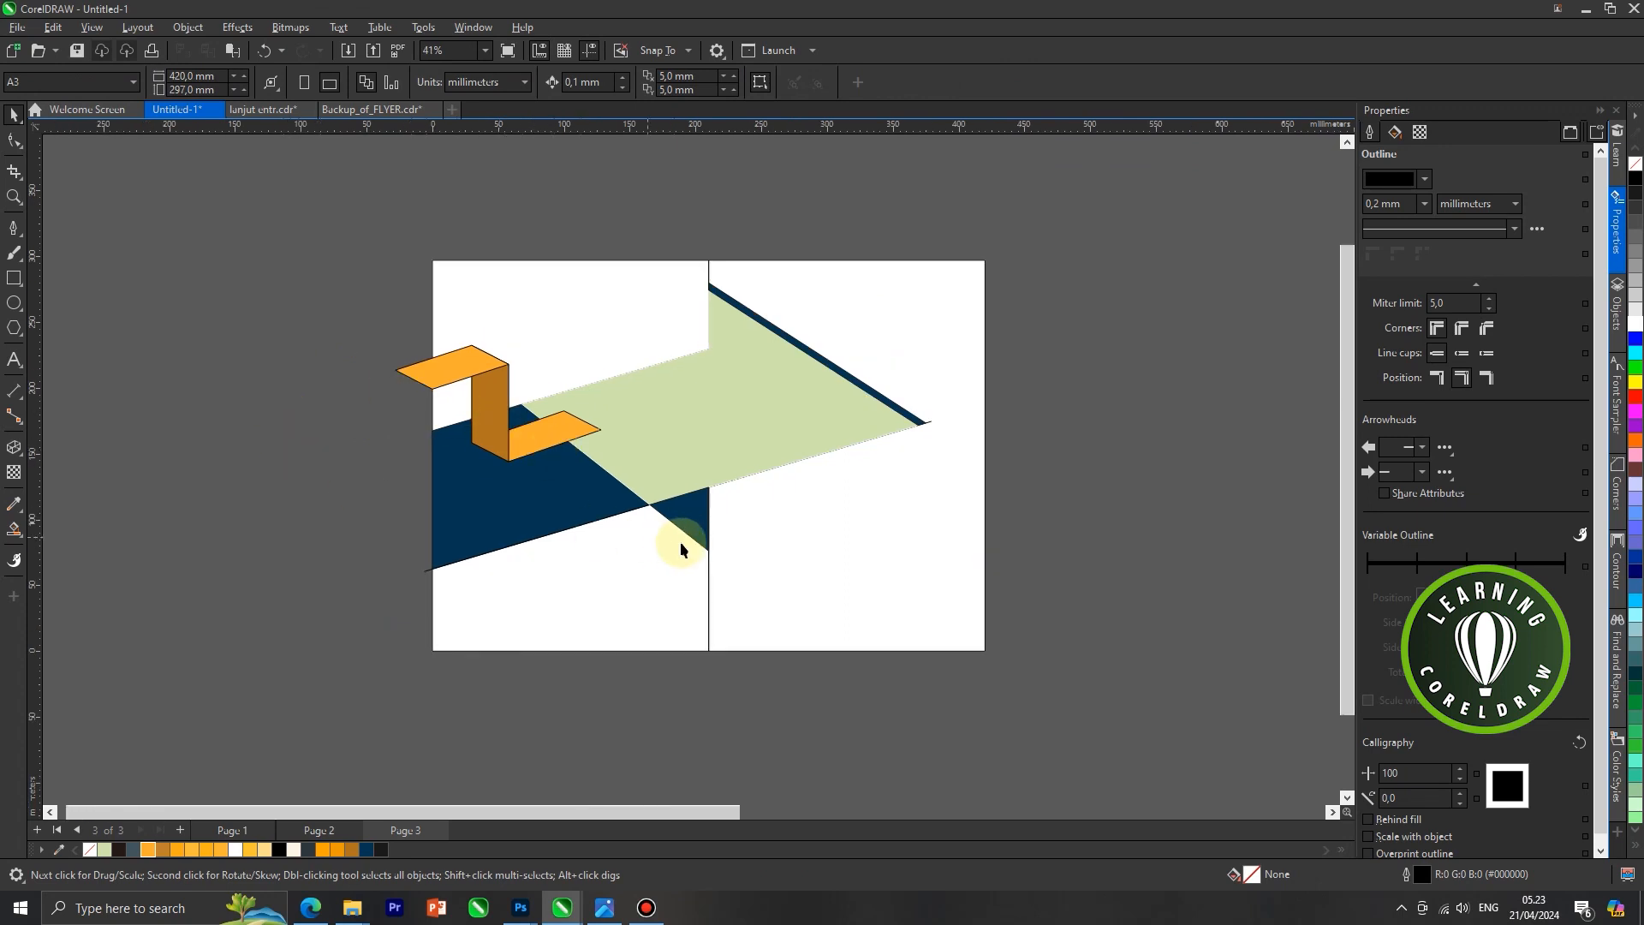
# Draw a diagonal line about 78 mm wide and 81 mm high across the dark blue band from the left panel's edge to the band's lower edge
pyautogui.click(14, 227)
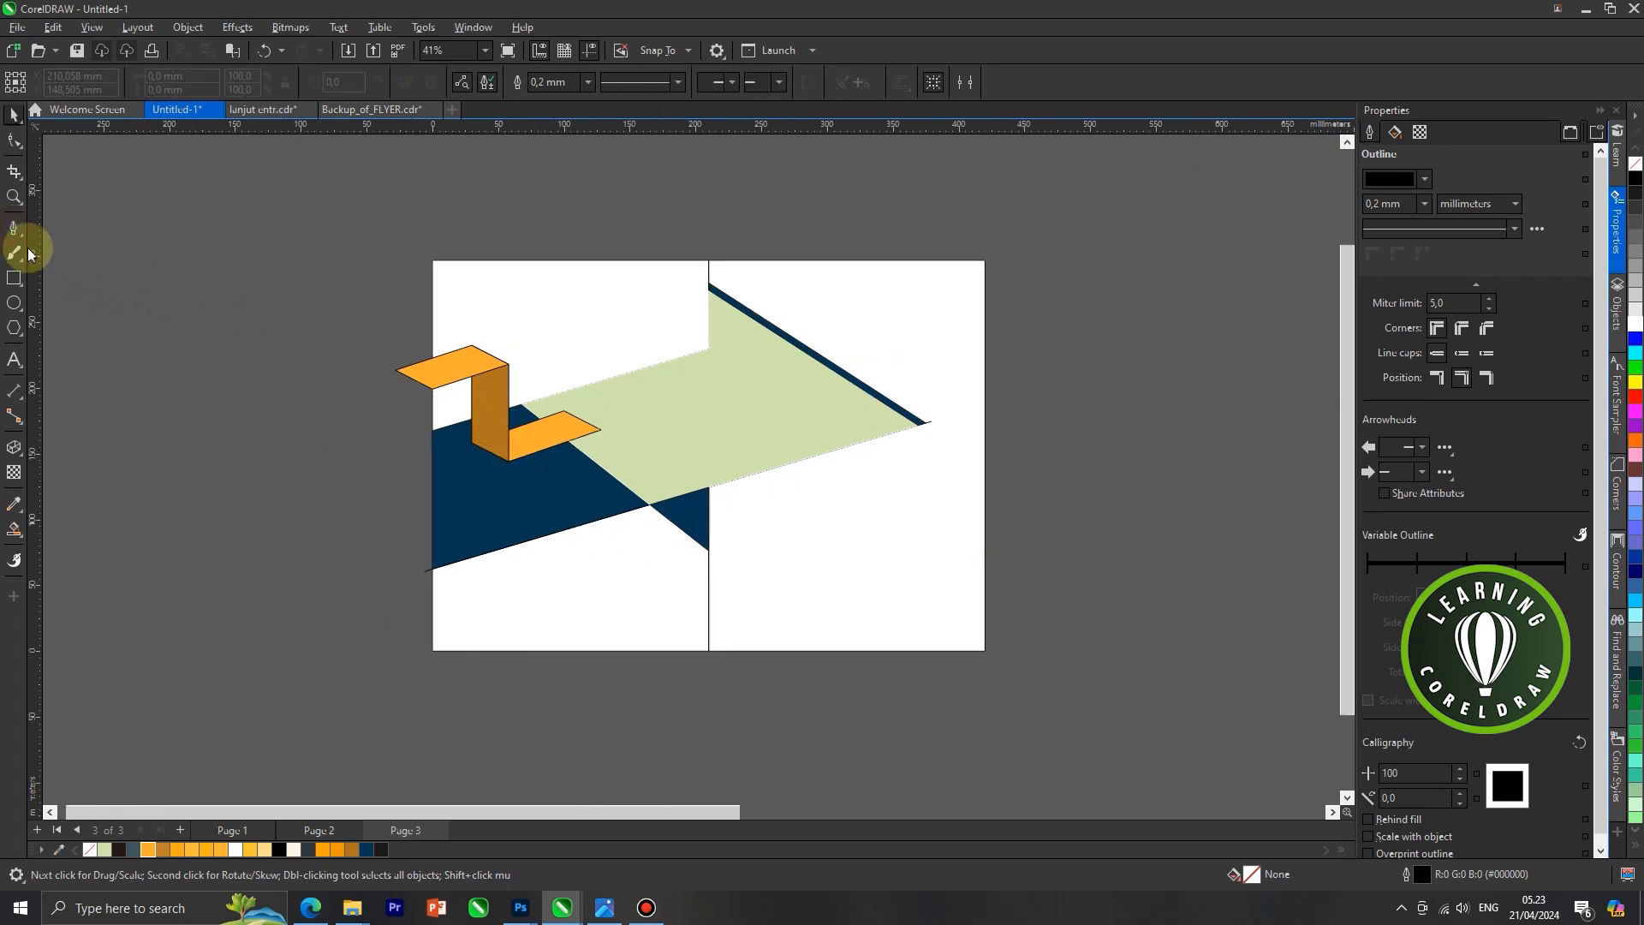
pyautogui.scroll(1, 445, 454)
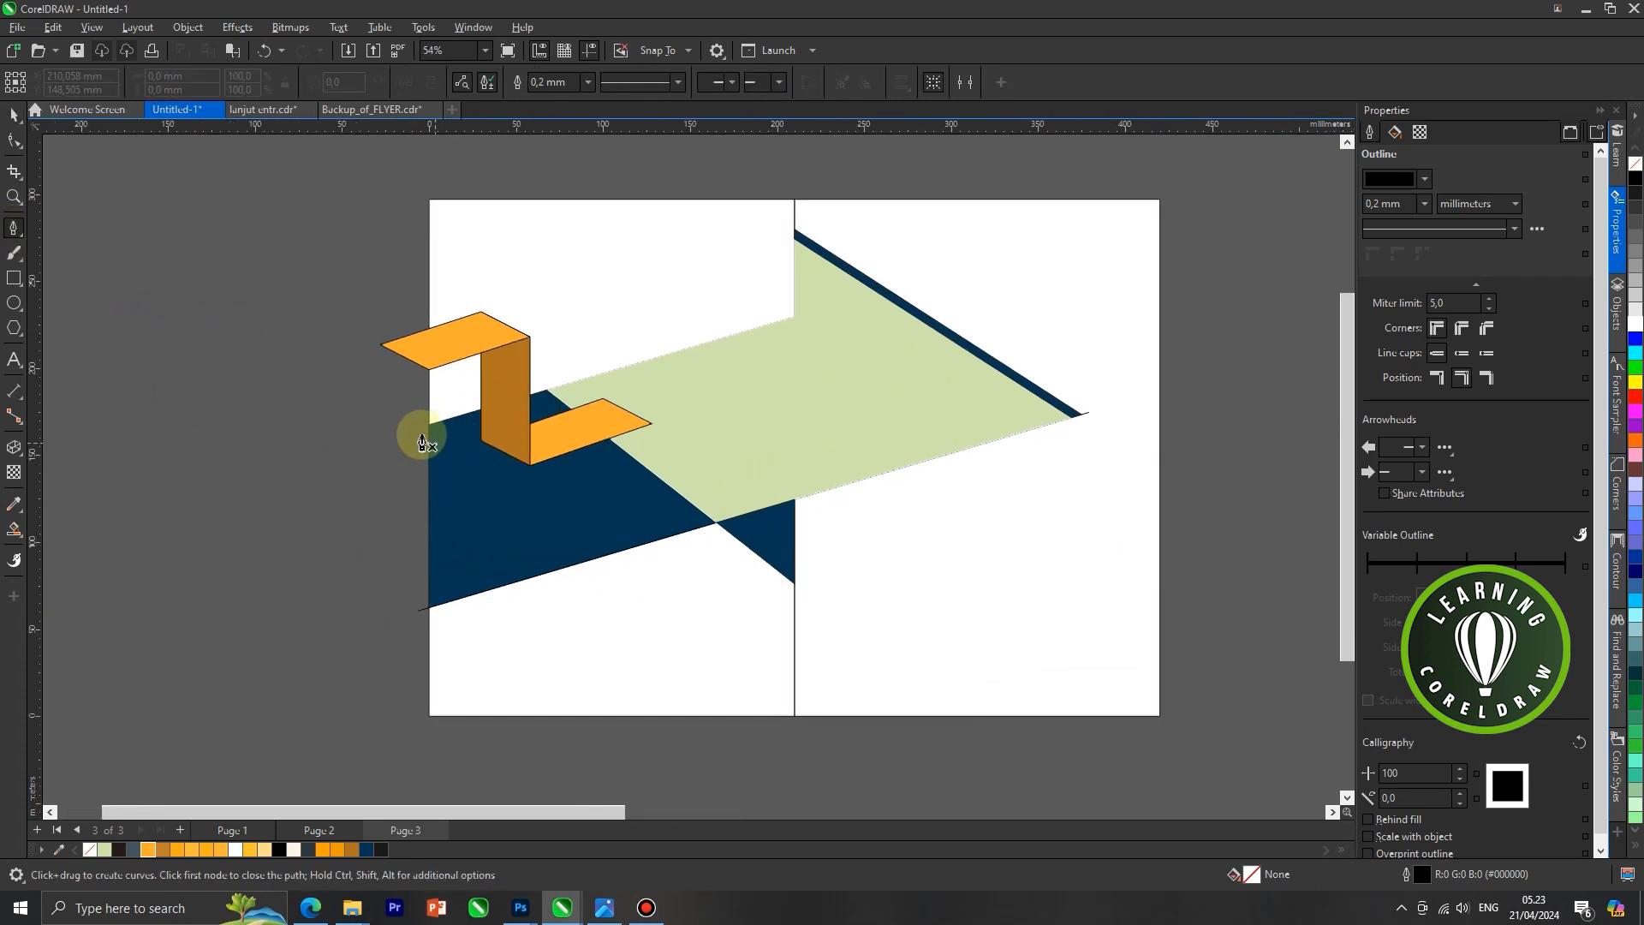
pyautogui.click(413, 432)
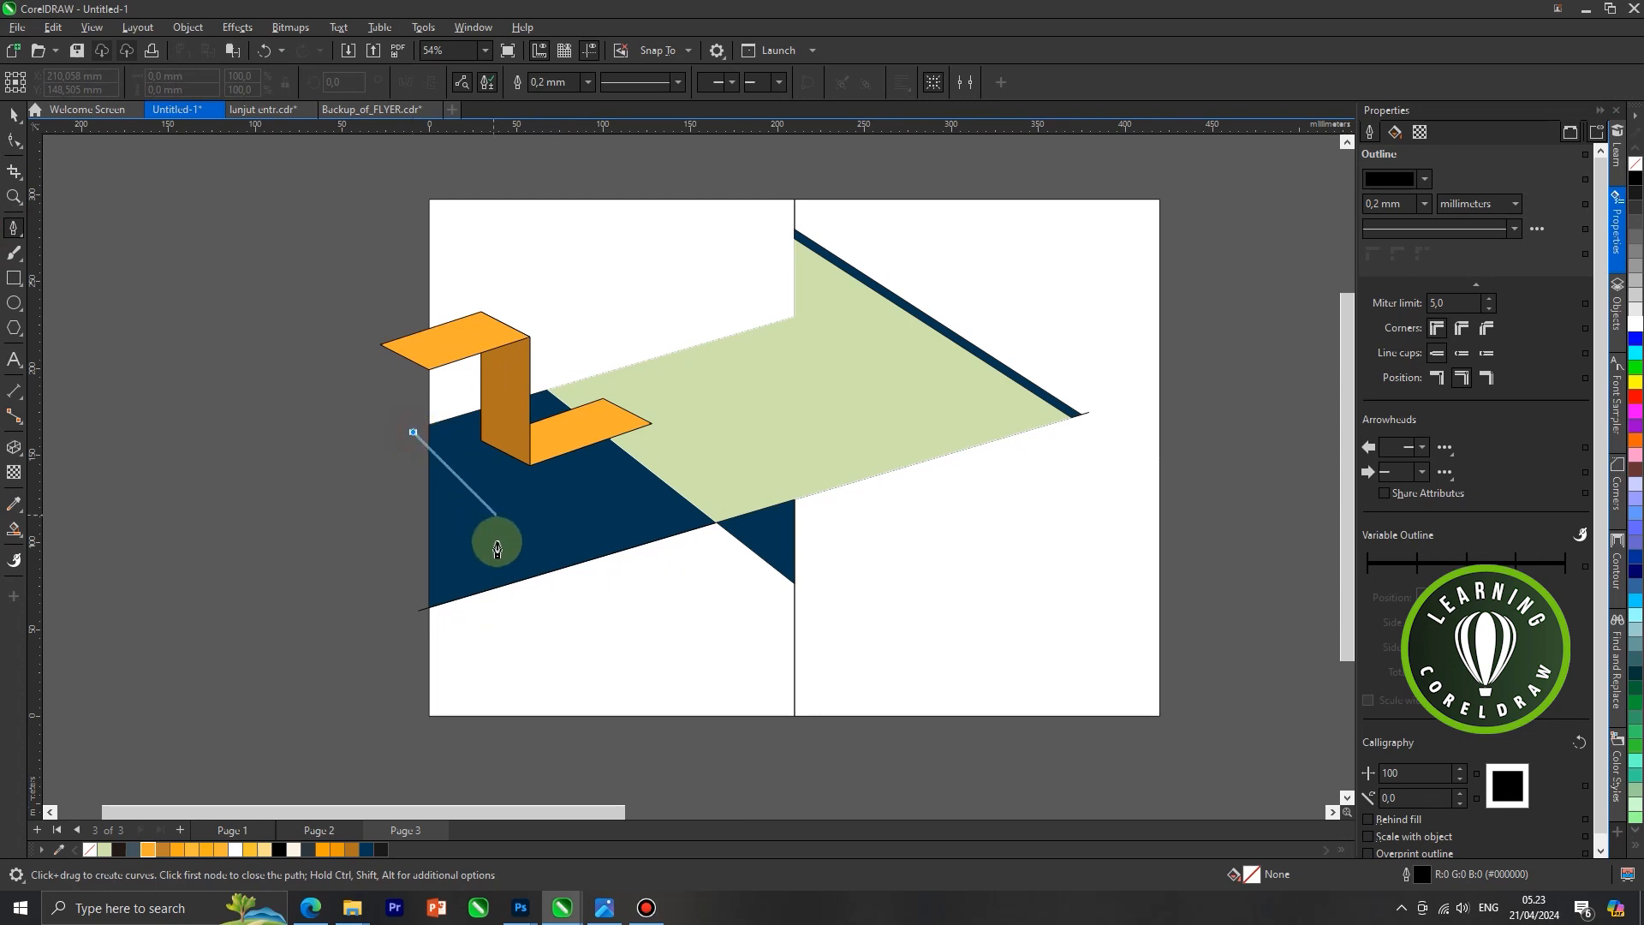
pyautogui.doubleClick(548, 571)
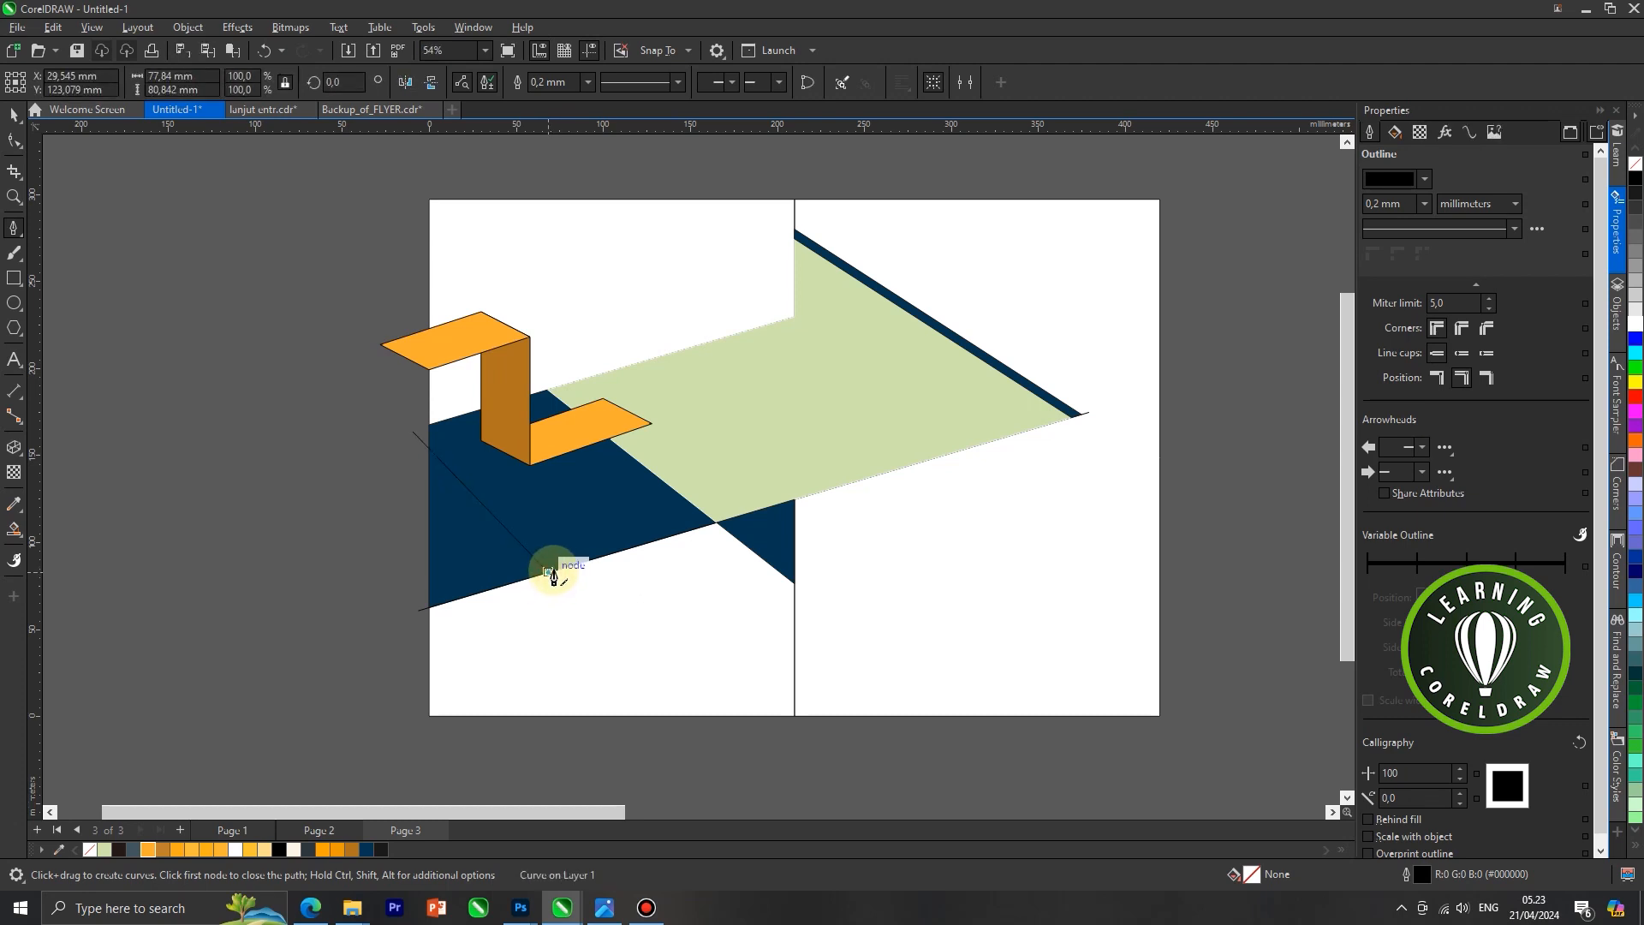
# Continue the line along the band's lower edge to the shapes' crossing point, straight down, and past the panel divider, about 237 mm wide and 100 mm high
pyautogui.click(549, 573)
pyautogui.click(716, 524)
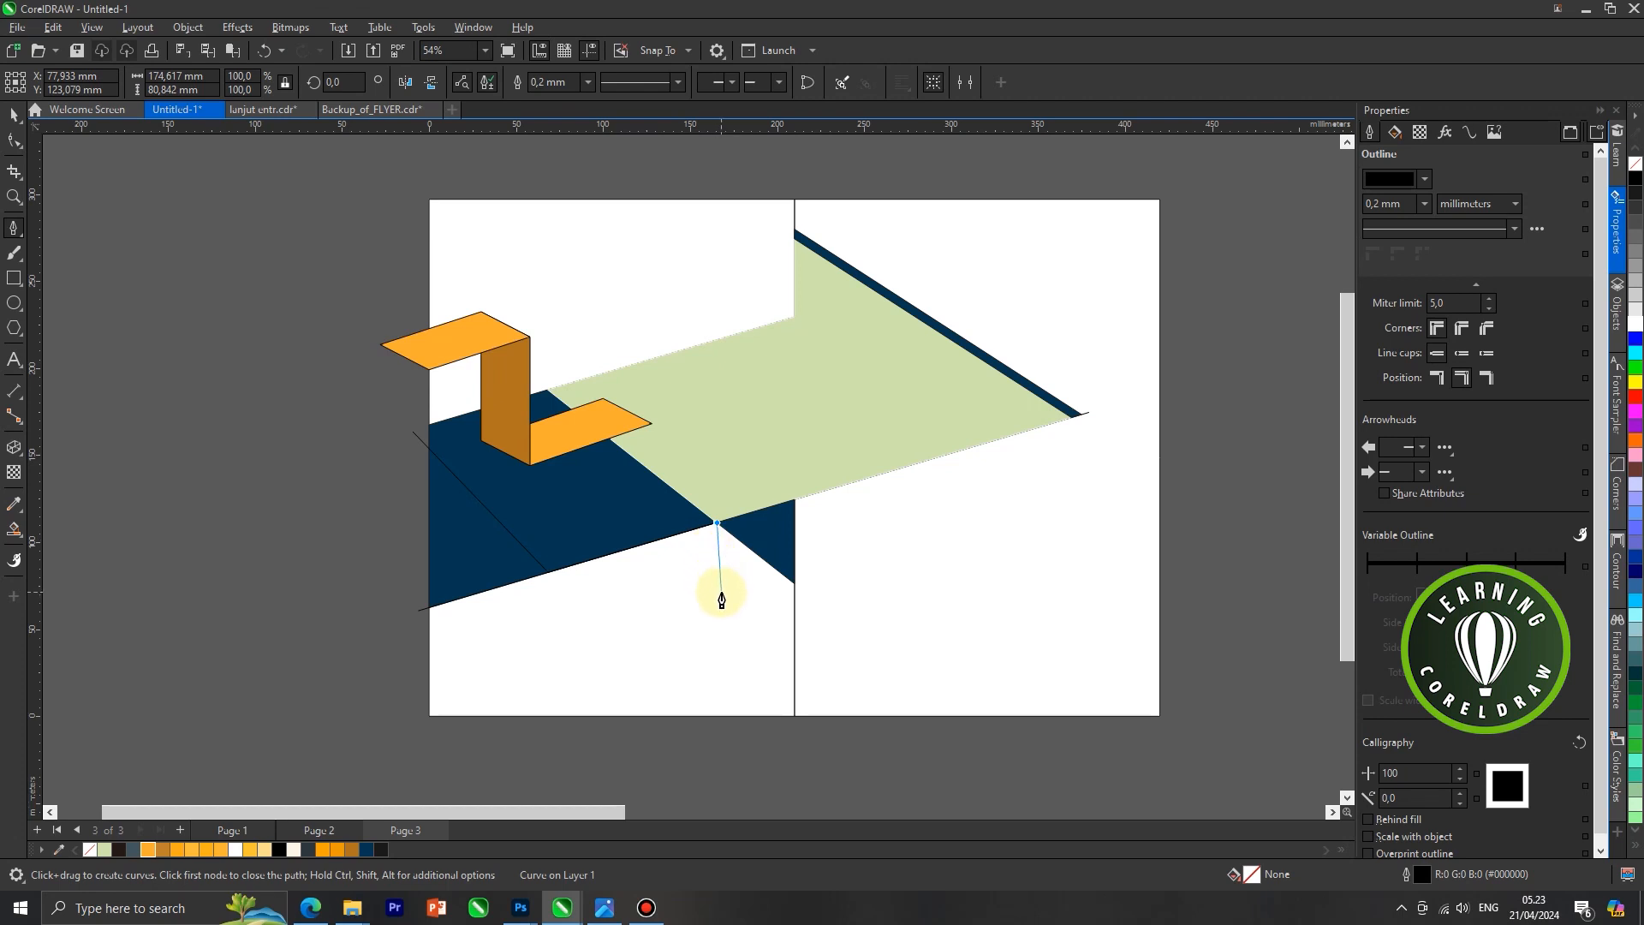
pyautogui.press('shift')
pyautogui.click(718, 606)
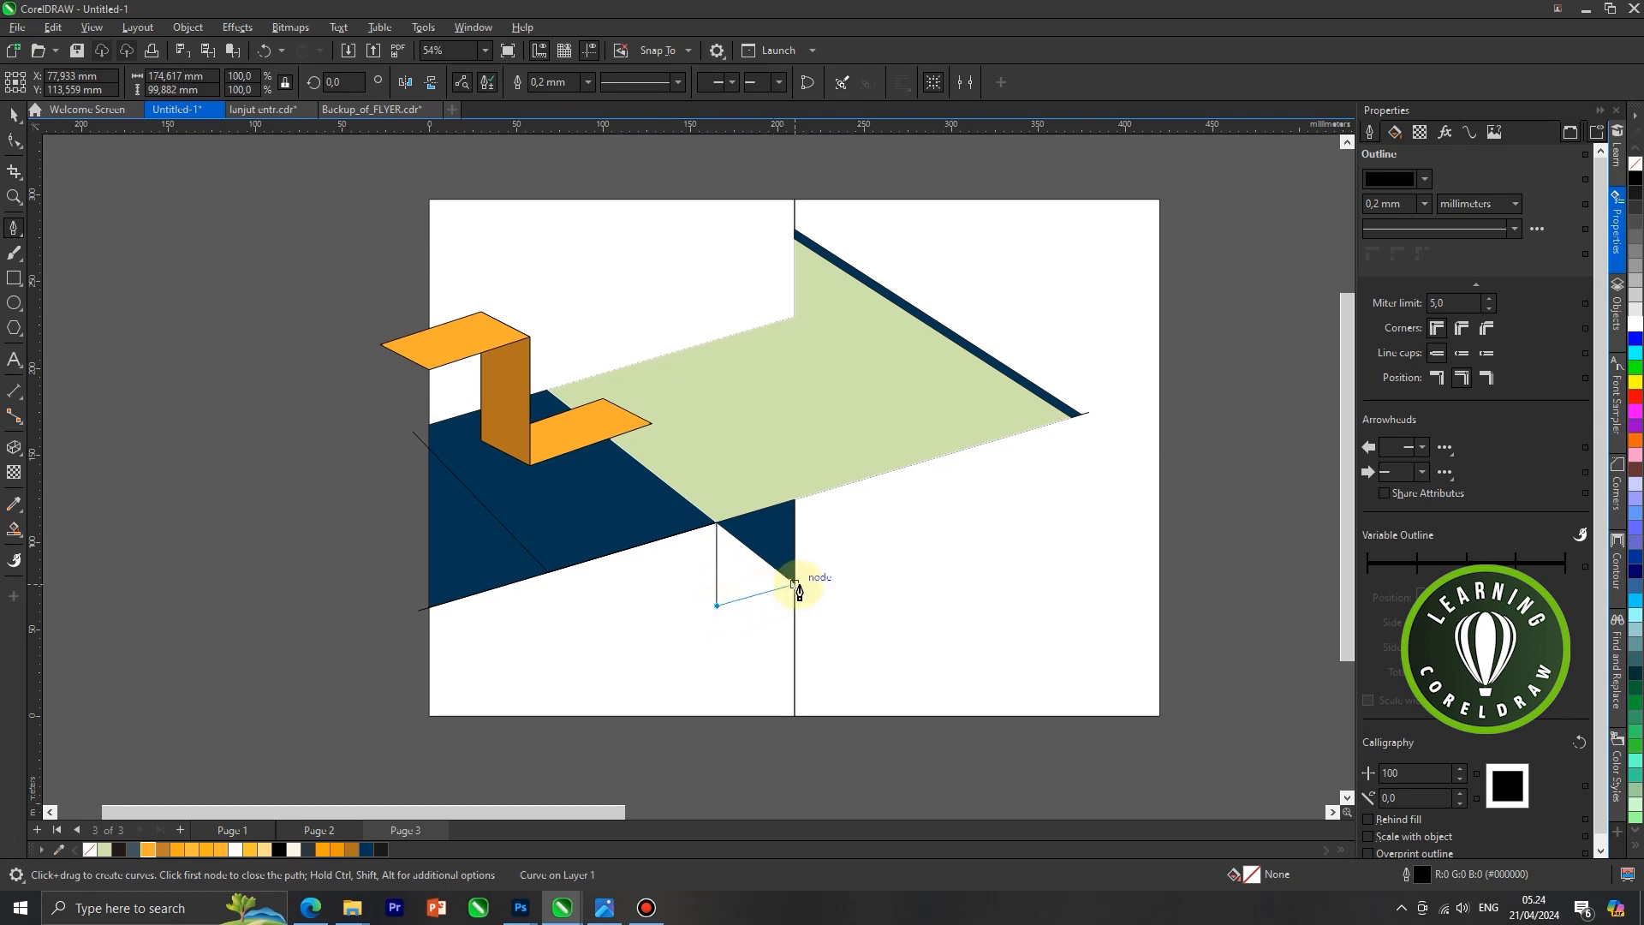
pyautogui.press('shift')
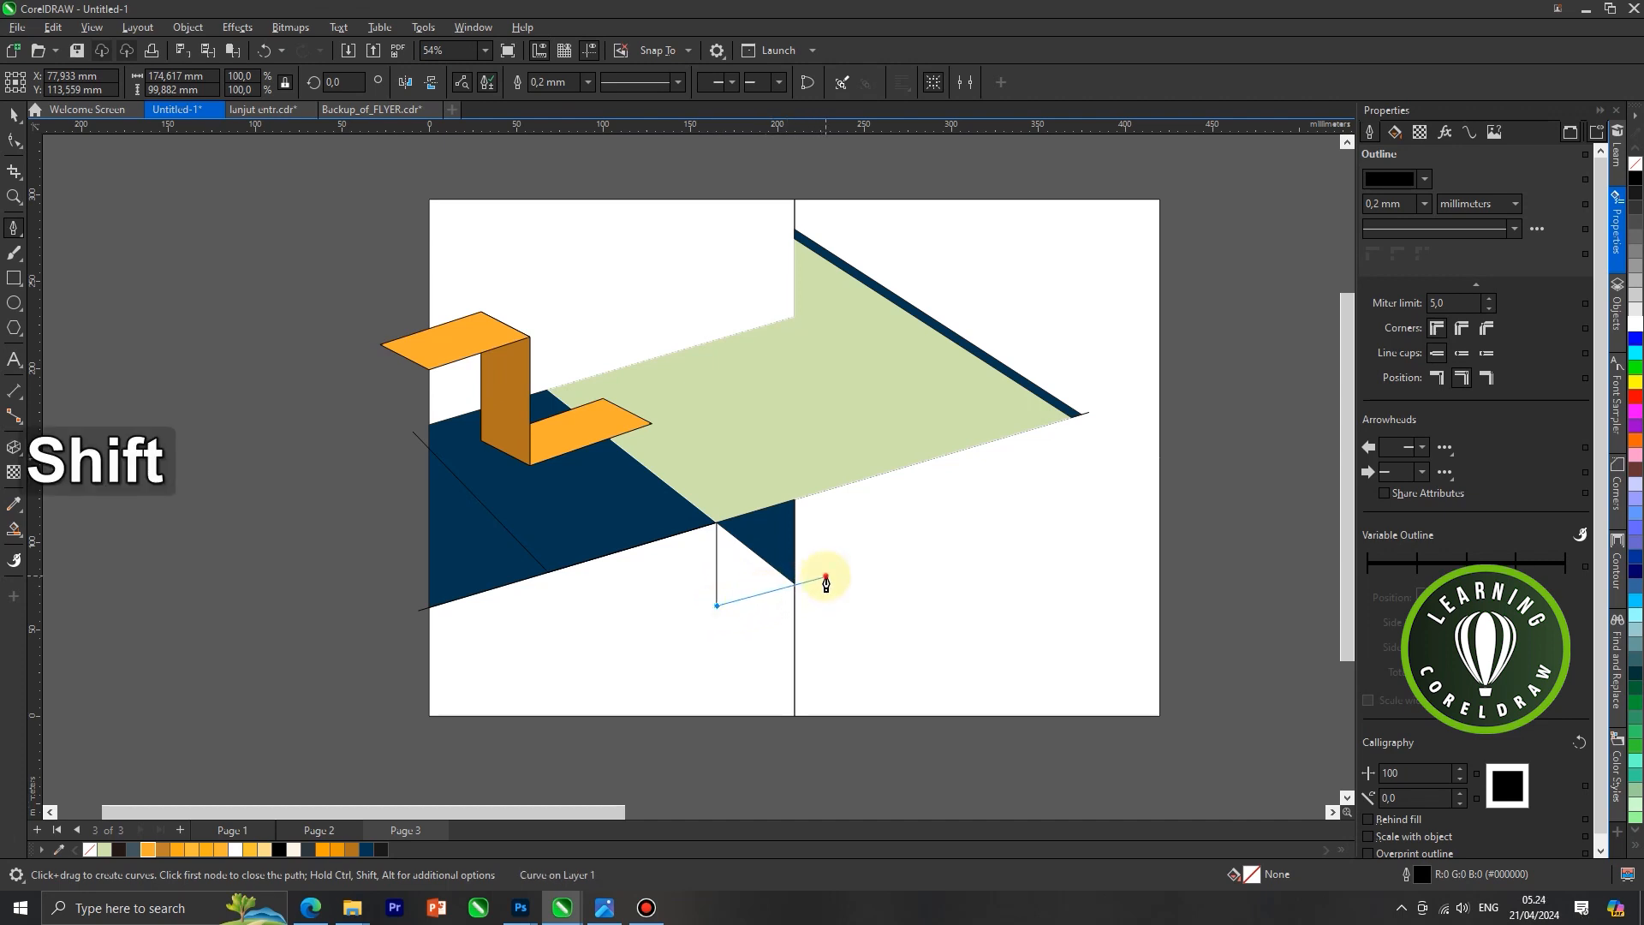
pyautogui.click(826, 580)
pyautogui.press('Escape')
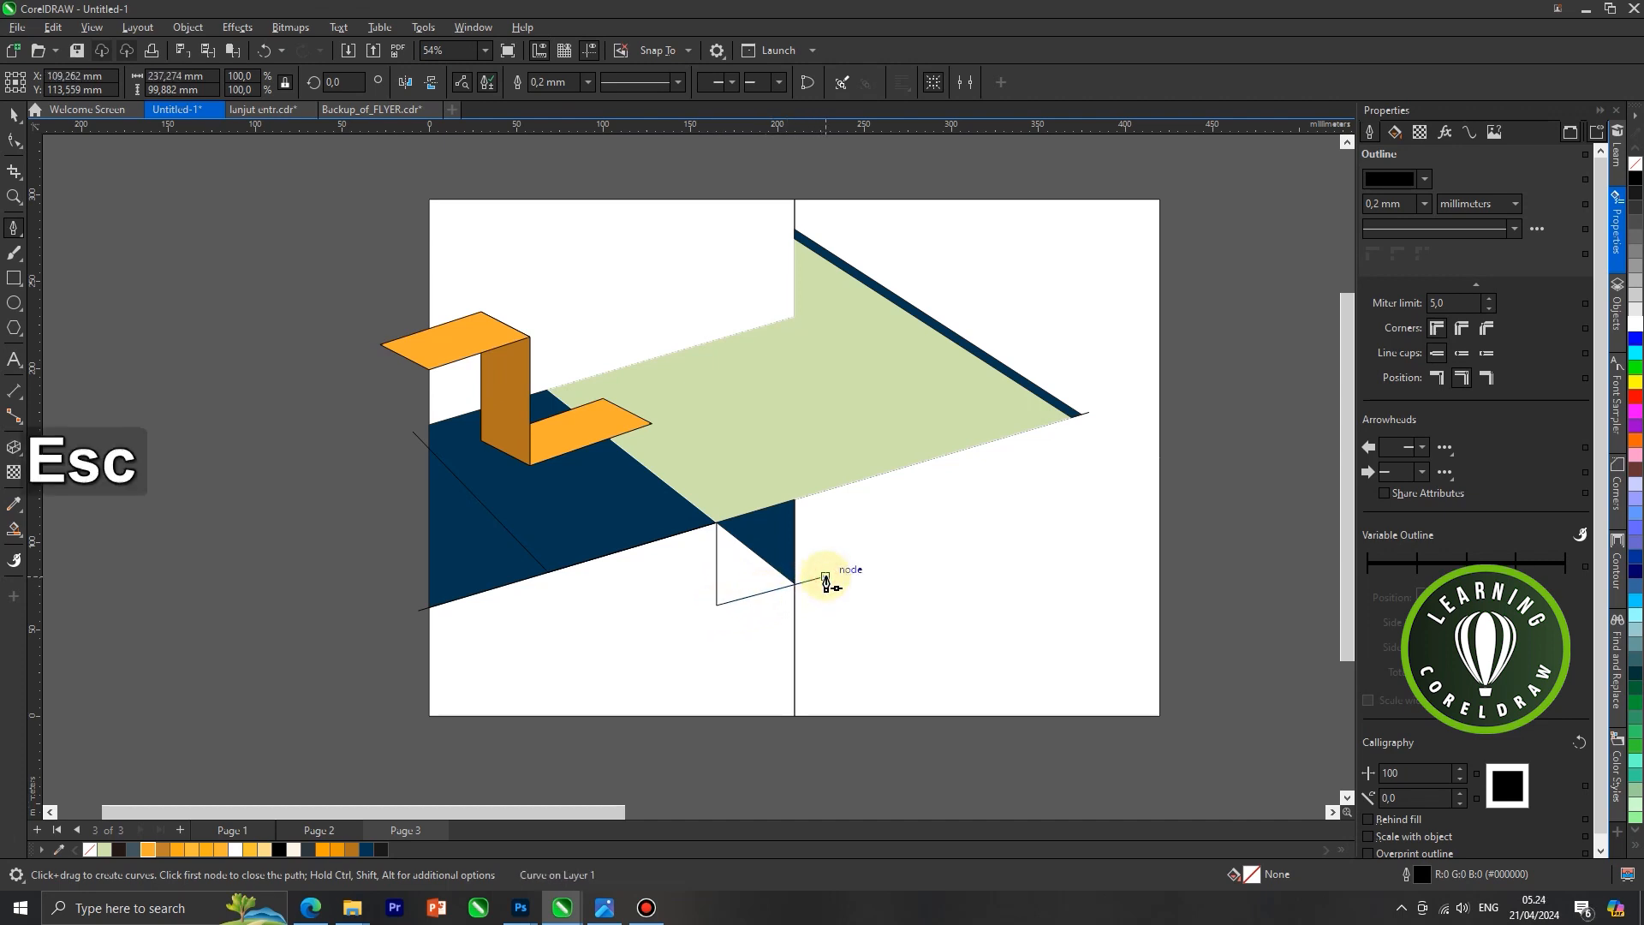
pyautogui.click(13, 118)
pyautogui.scroll(-2, 599, 513)
pyautogui.moveTo(605, 519); pyautogui.dragTo(624, 582)
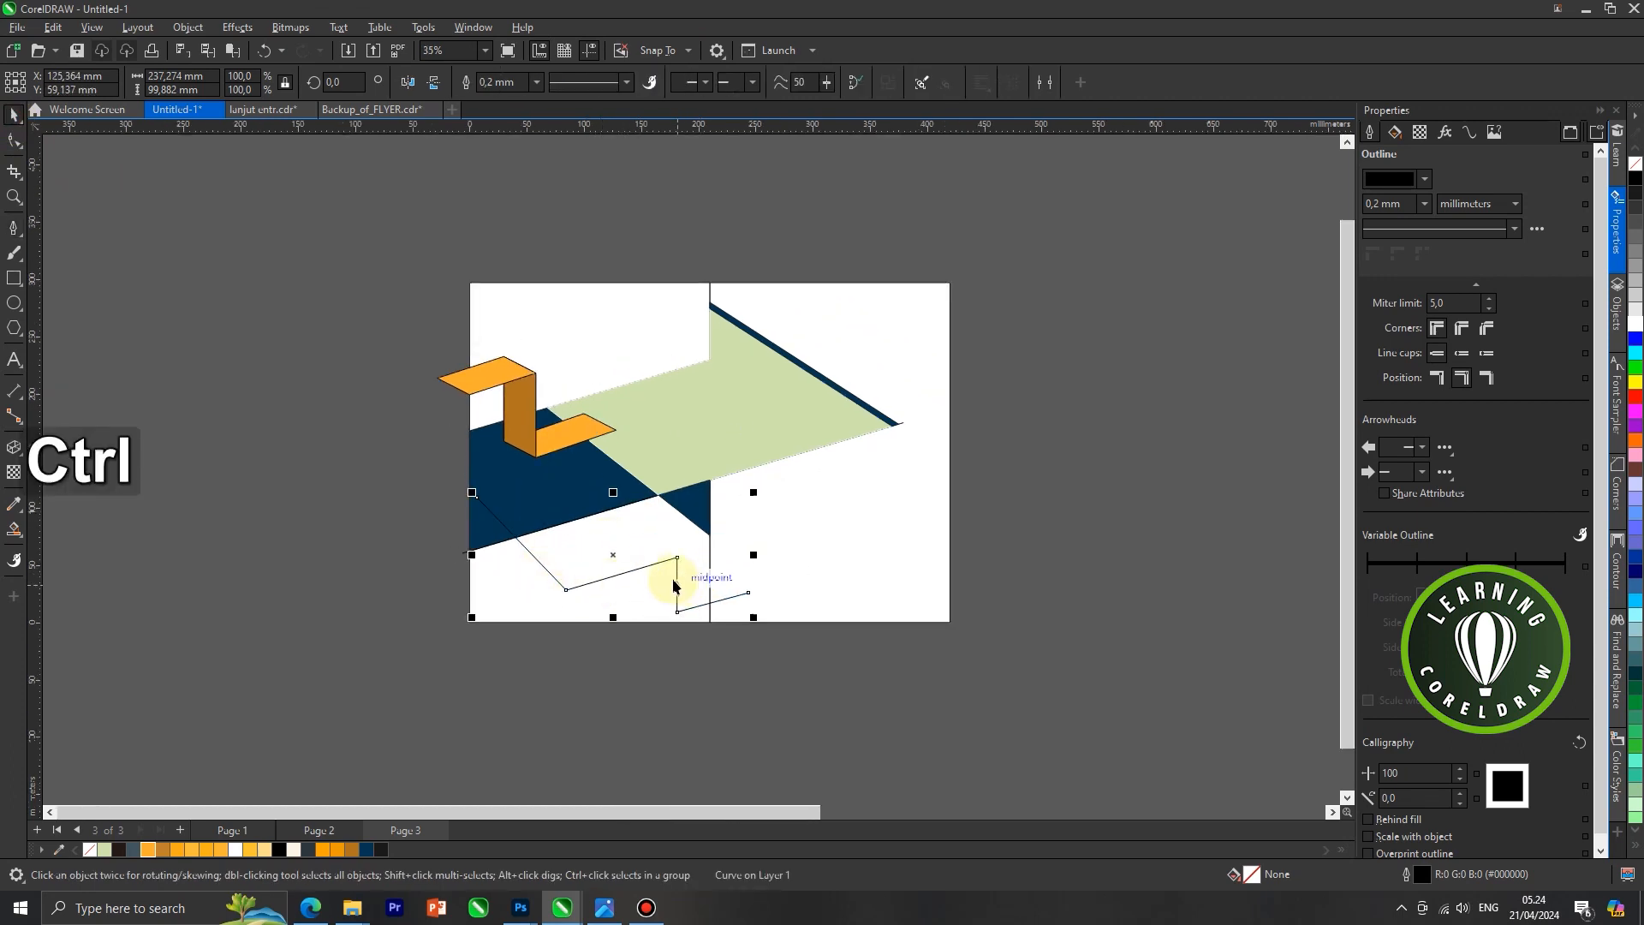
pyautogui.hotkey('ctrl', 'z')
# Extrude the stepped line about 94 mm downward using a parallel extrusion type
pyautogui.scroll(3, 568, 505)
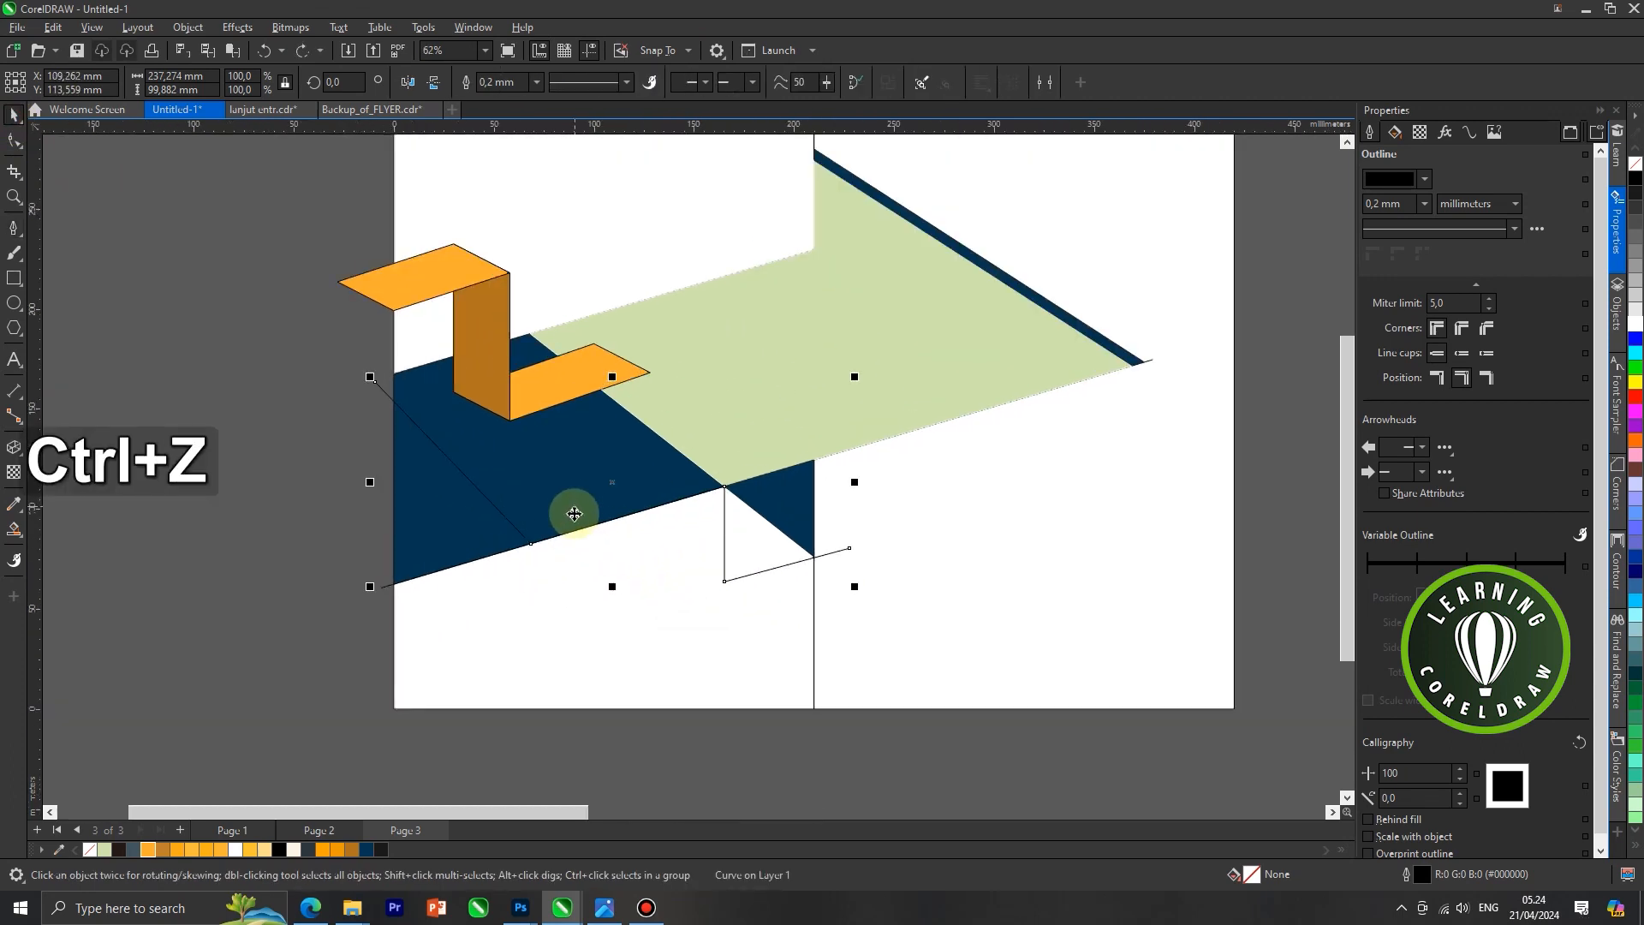
pyautogui.click(14, 447)
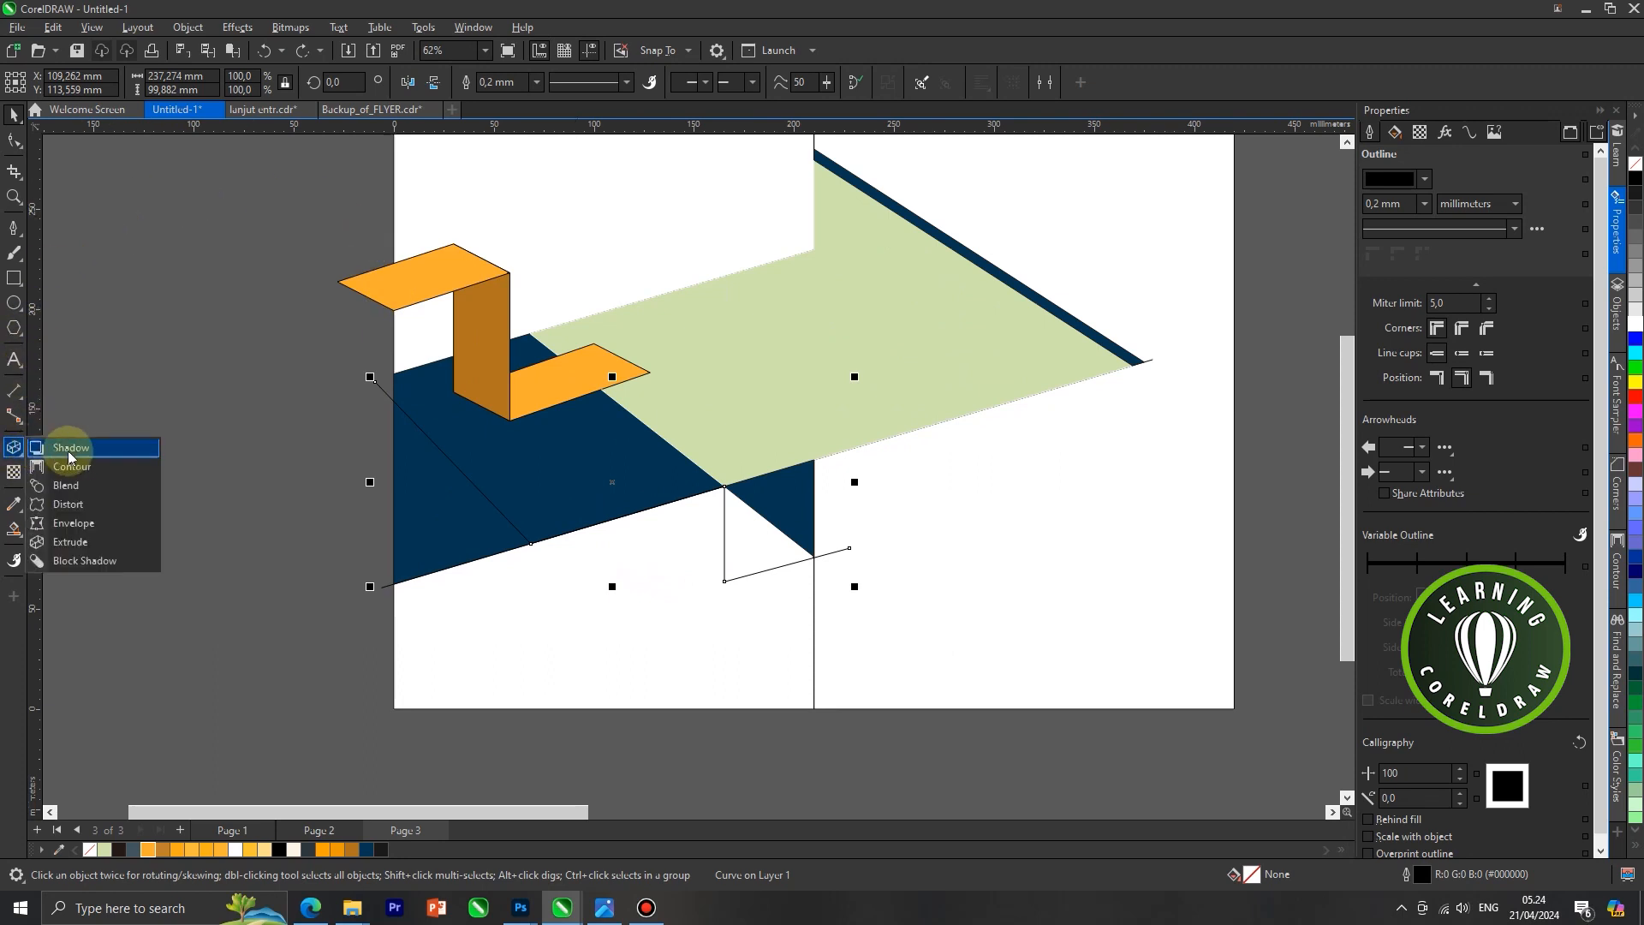
pyautogui.click(70, 541)
pyautogui.moveTo(597, 529); pyautogui.dragTo(616, 670)
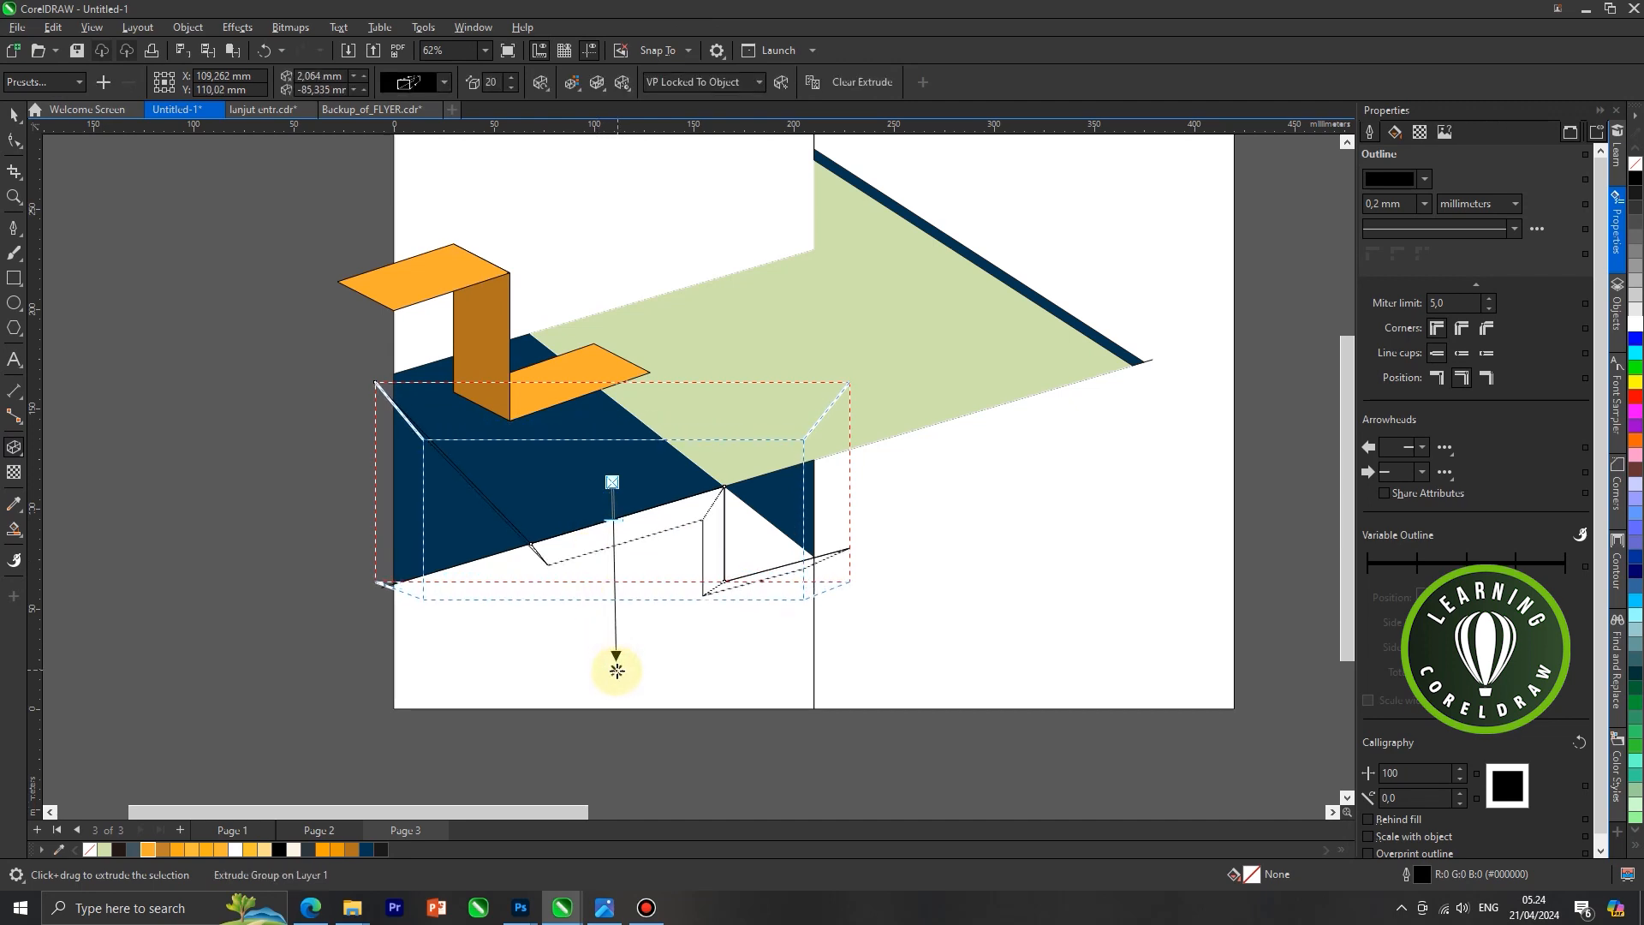
pyautogui.click(439, 82)
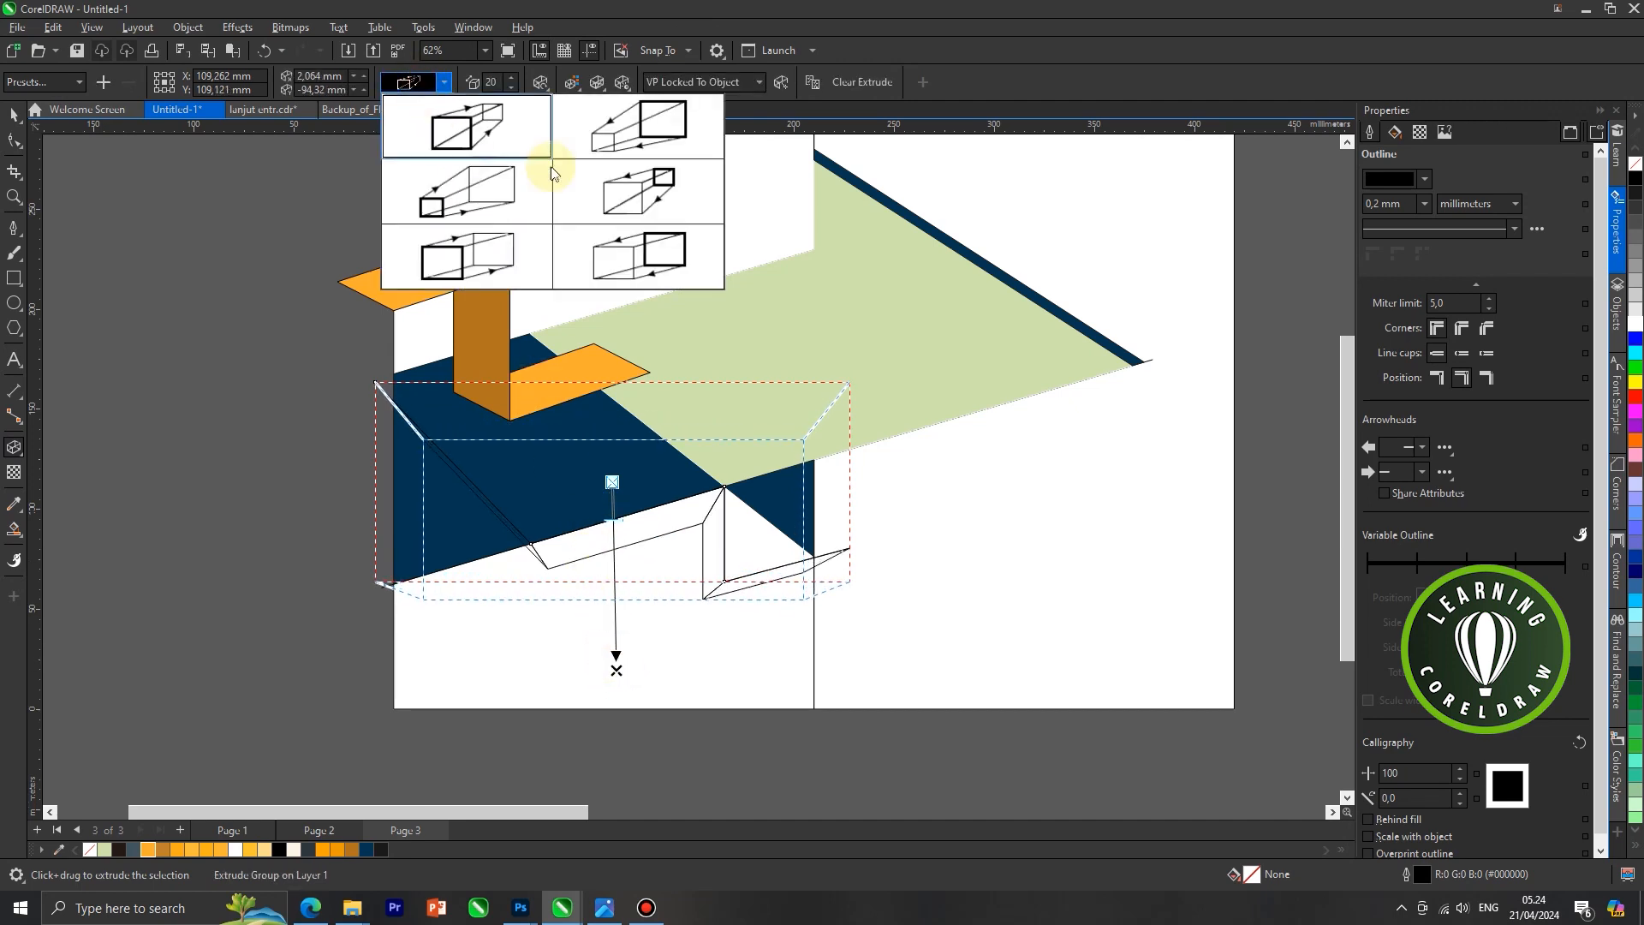
pyautogui.click(645, 259)
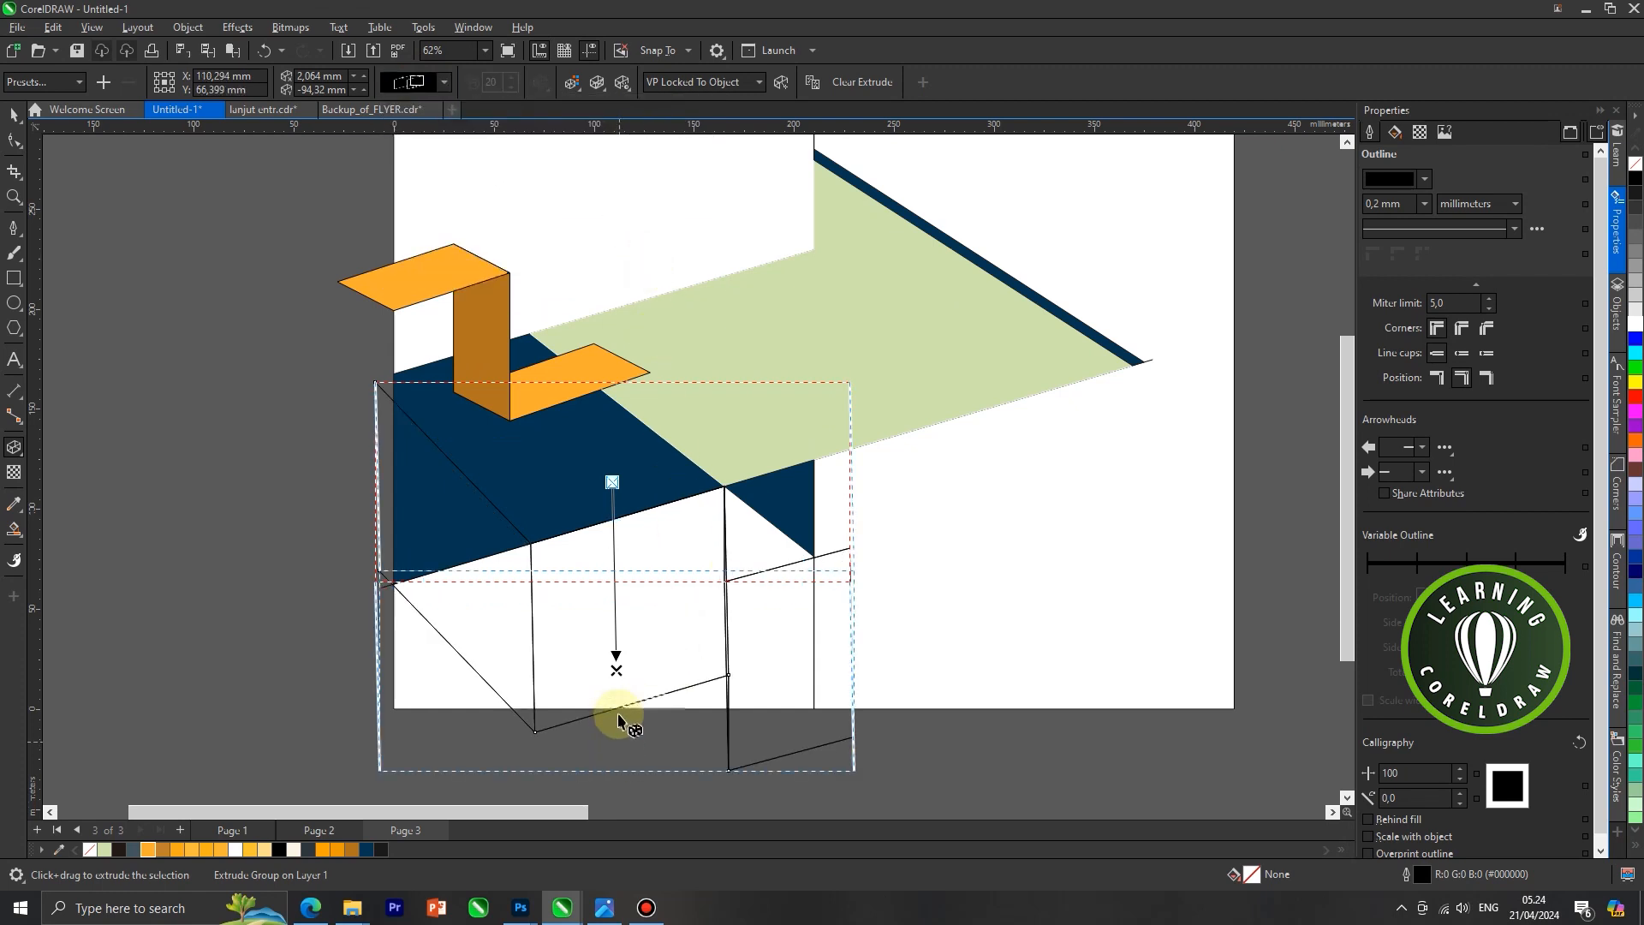
# Shorten the stepped line's downward extrusion to about 30 mm
pyautogui.moveTo(616, 670); pyautogui.dragTo(613, 543)
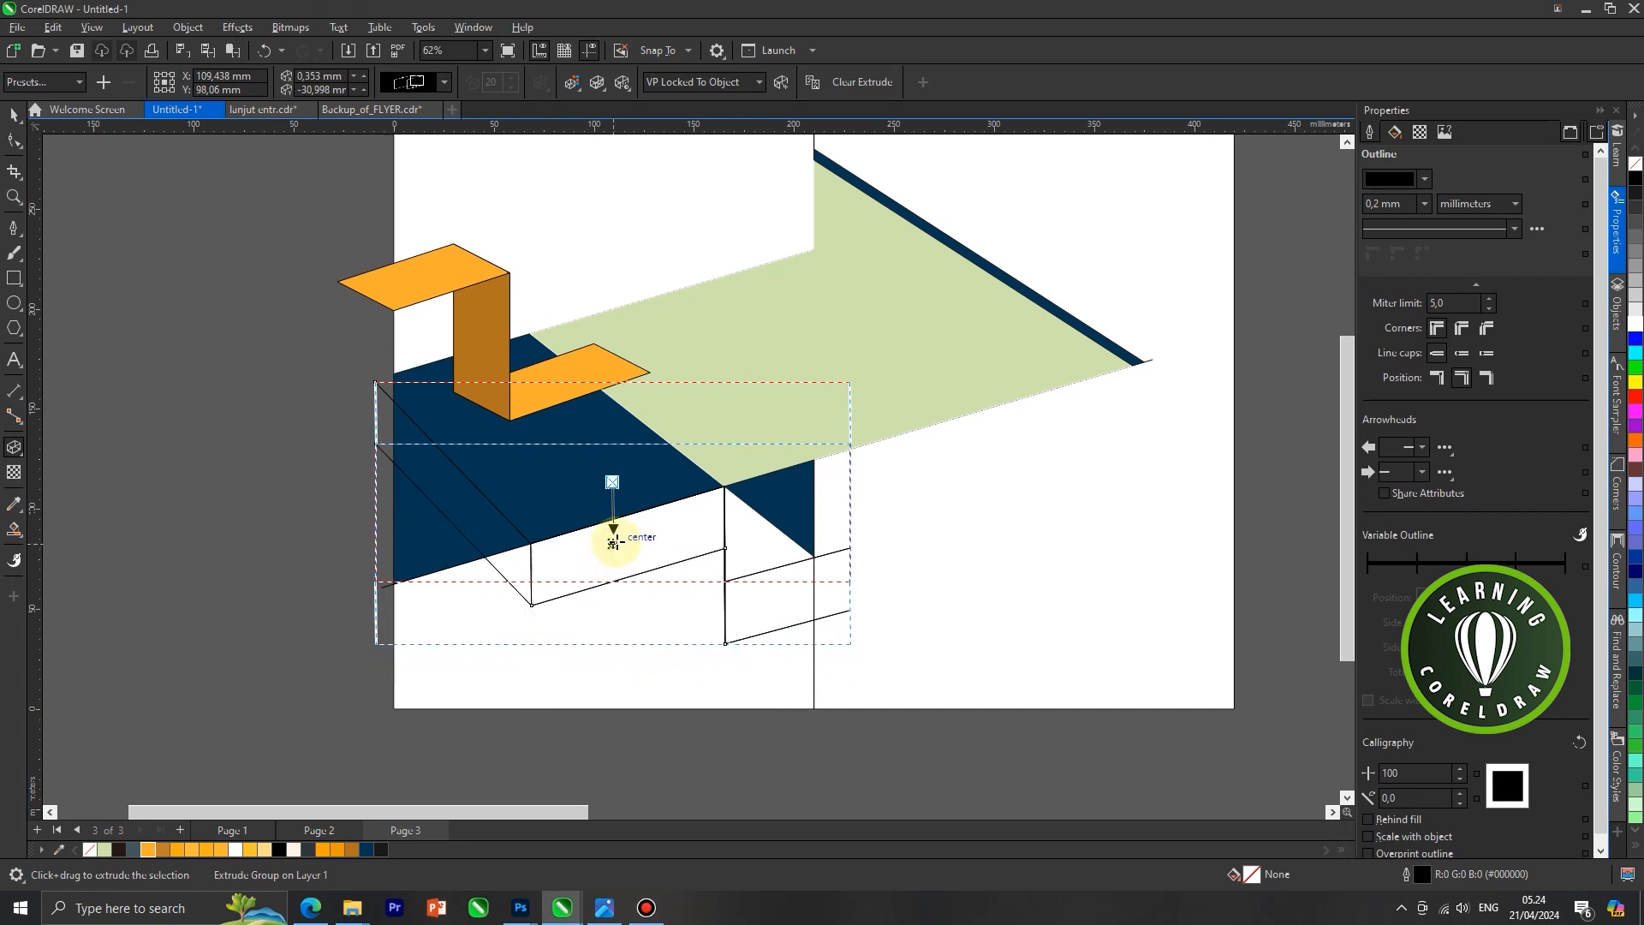
pyautogui.scroll(2, 650, 565)
pyautogui.moveTo(605, 535); pyautogui.dragTo(605, 526)
pyautogui.press('shift')
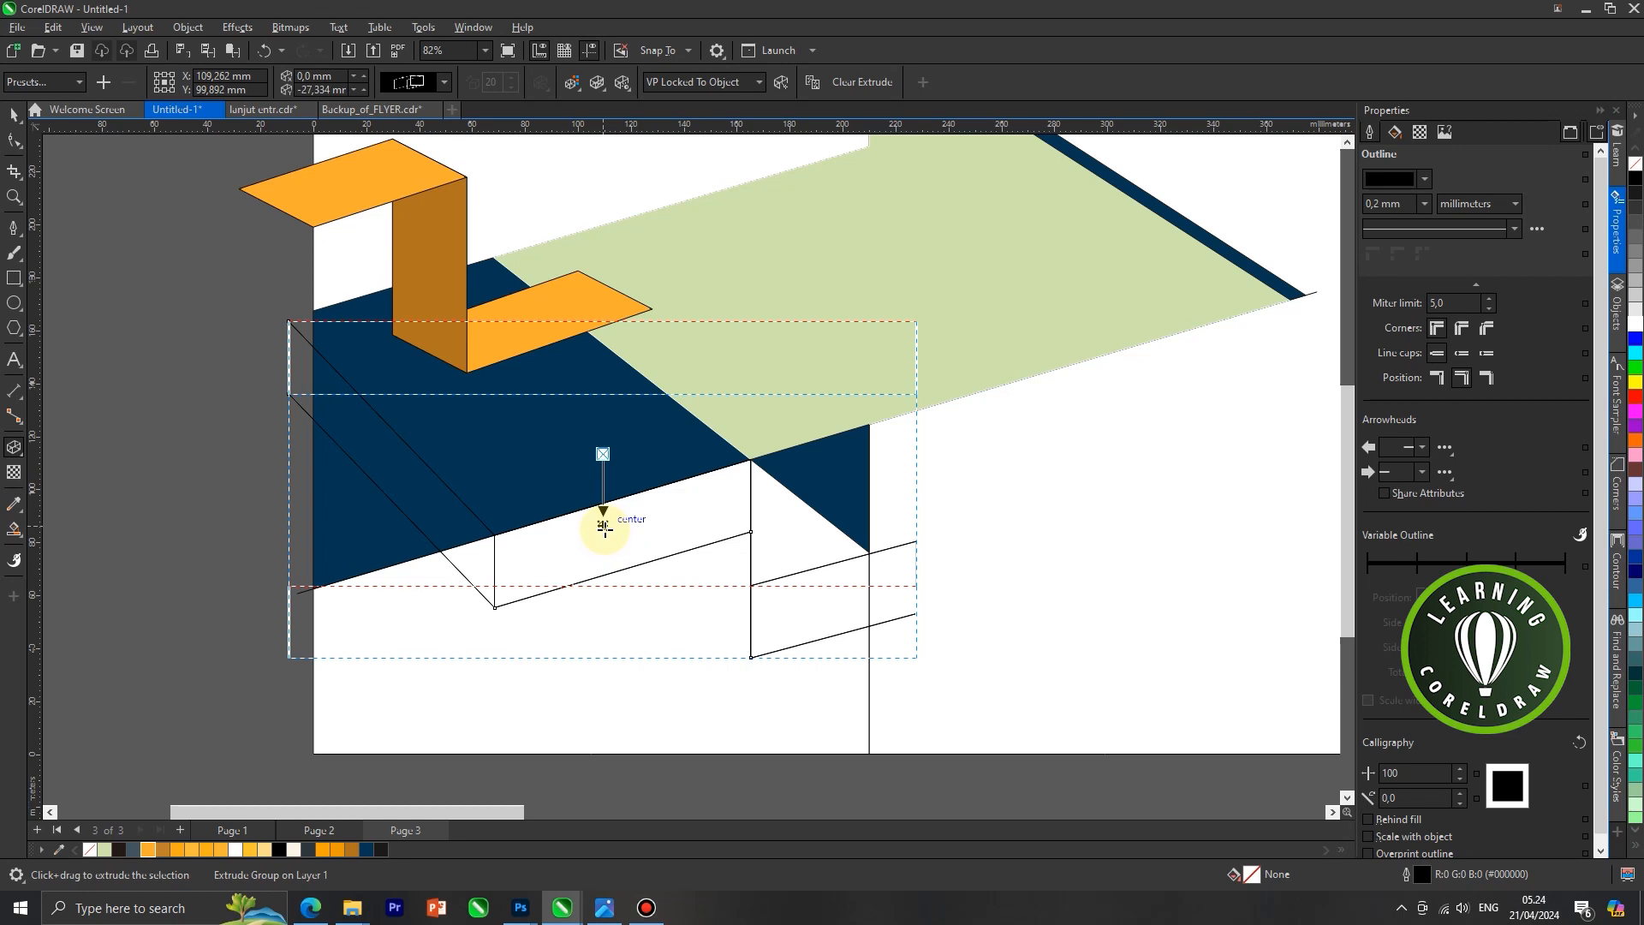
pyautogui.moveTo(604, 531); pyautogui.dragTo(605, 537)
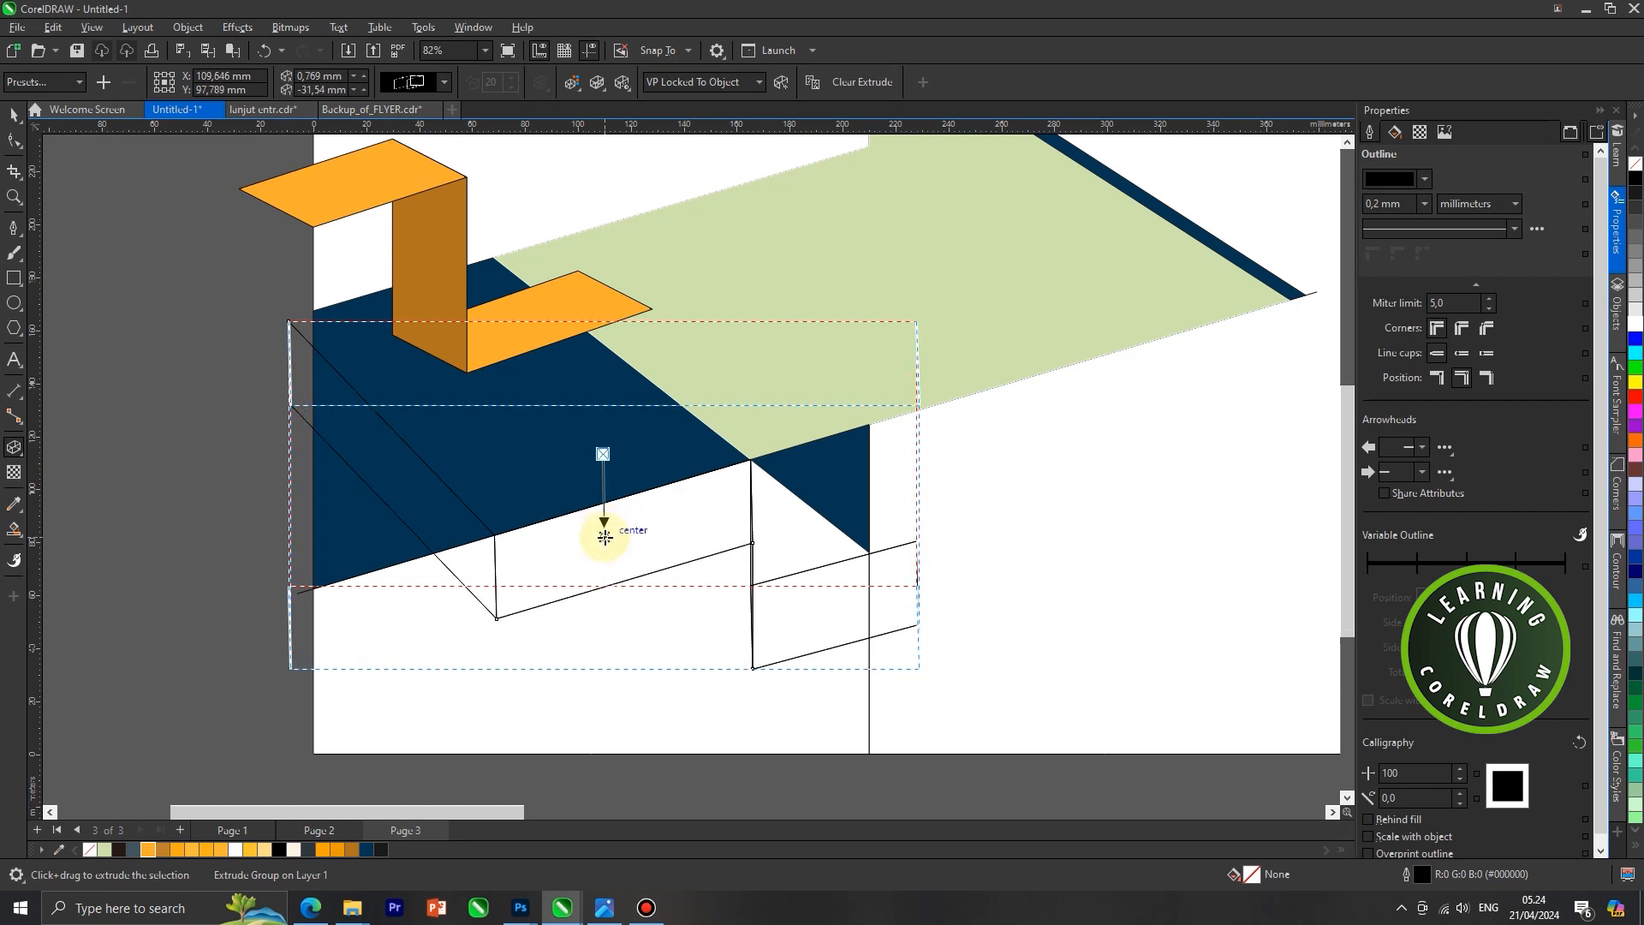
pyautogui.moveTo(605, 537)
pyautogui.mouseDown()
pyautogui.moveTo(607, 515)
pyautogui.moveTo(605, 532)
pyautogui.mouseUp()
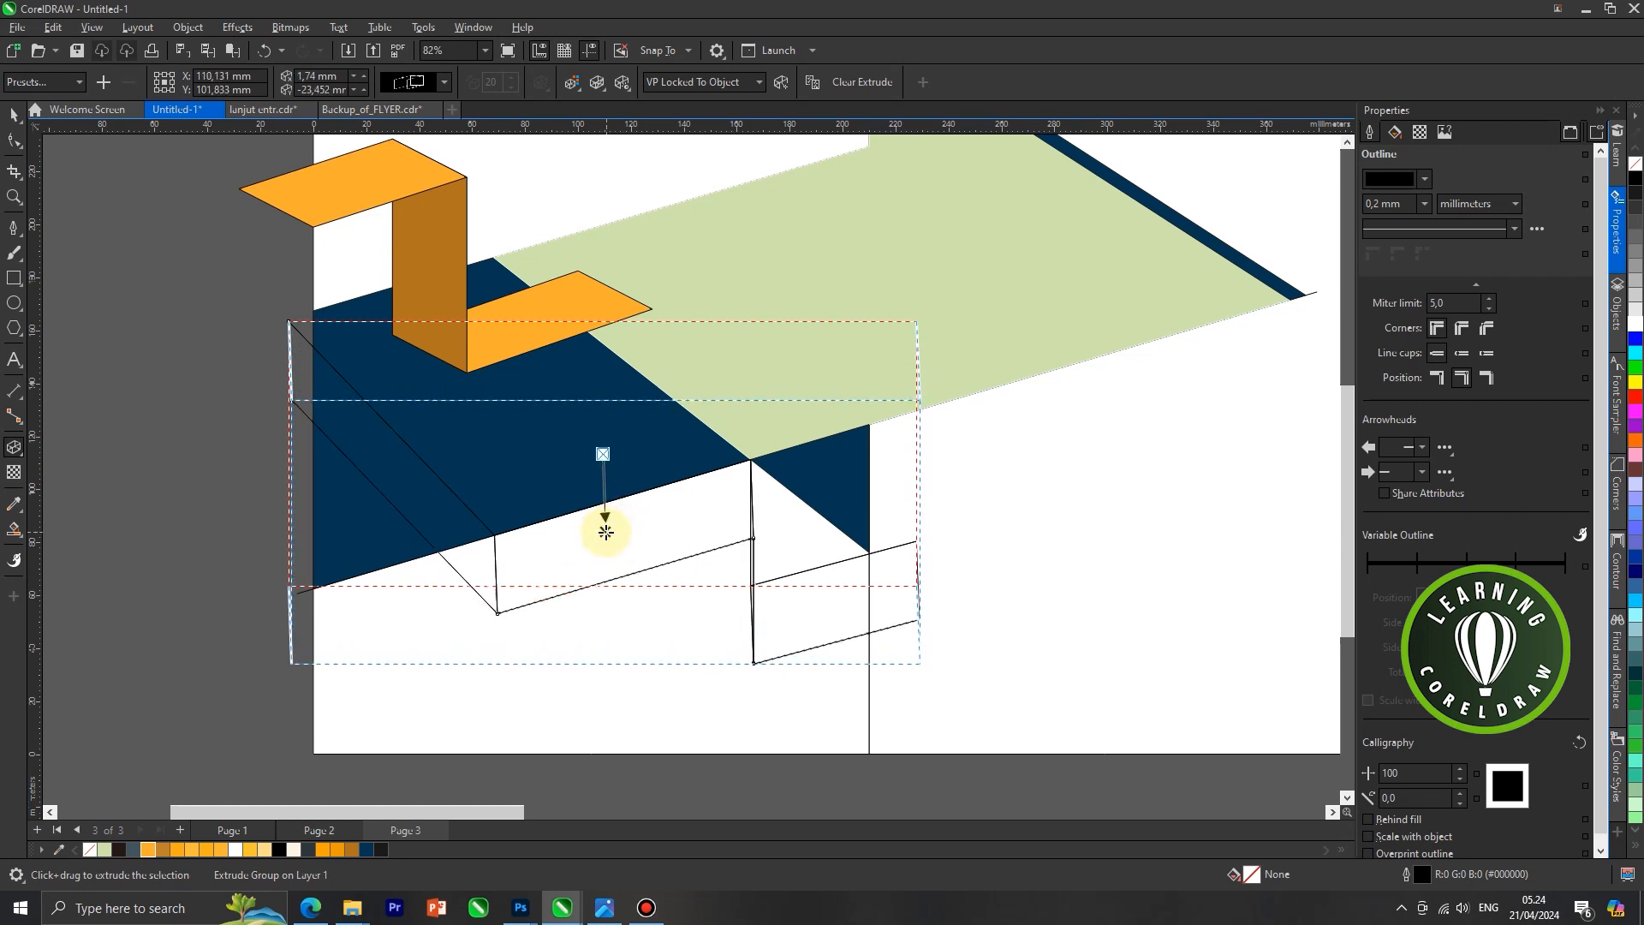
# Break the stepped line's extrude group apart
pyautogui.scroll(-1, 604, 527)
pyautogui.click(14, 113)
pyautogui.click(143, 311)
pyautogui.scroll(-1, 591, 497)
pyautogui.scroll(2, 752, 517)
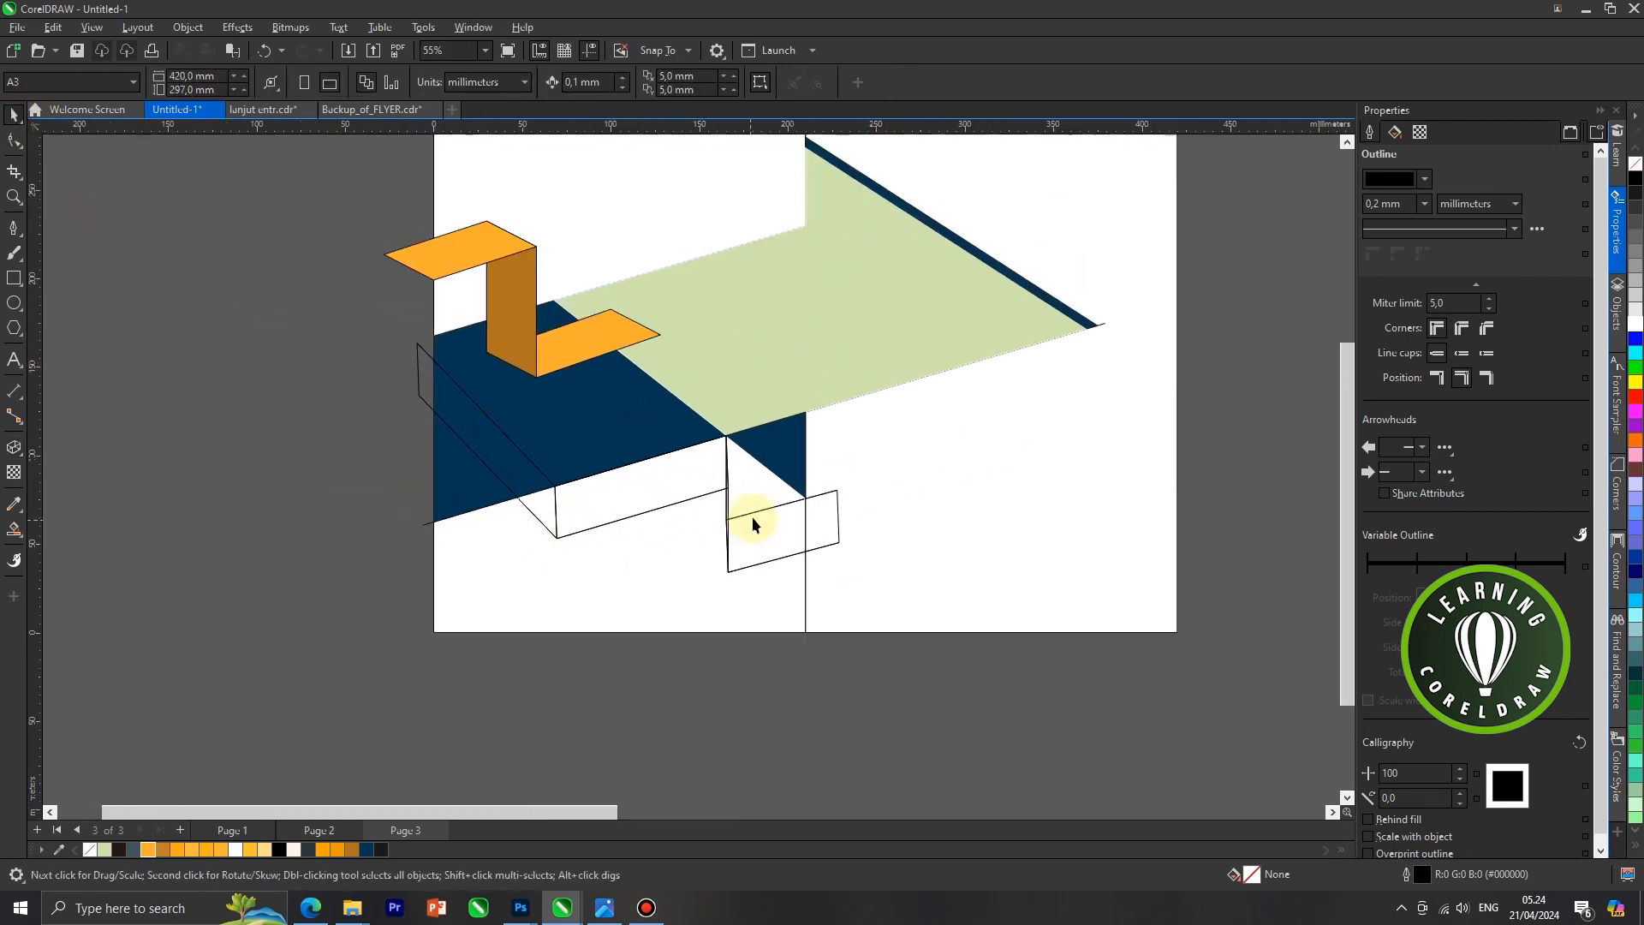
pyautogui.click(757, 534)
pyautogui.rightClick(759, 543)
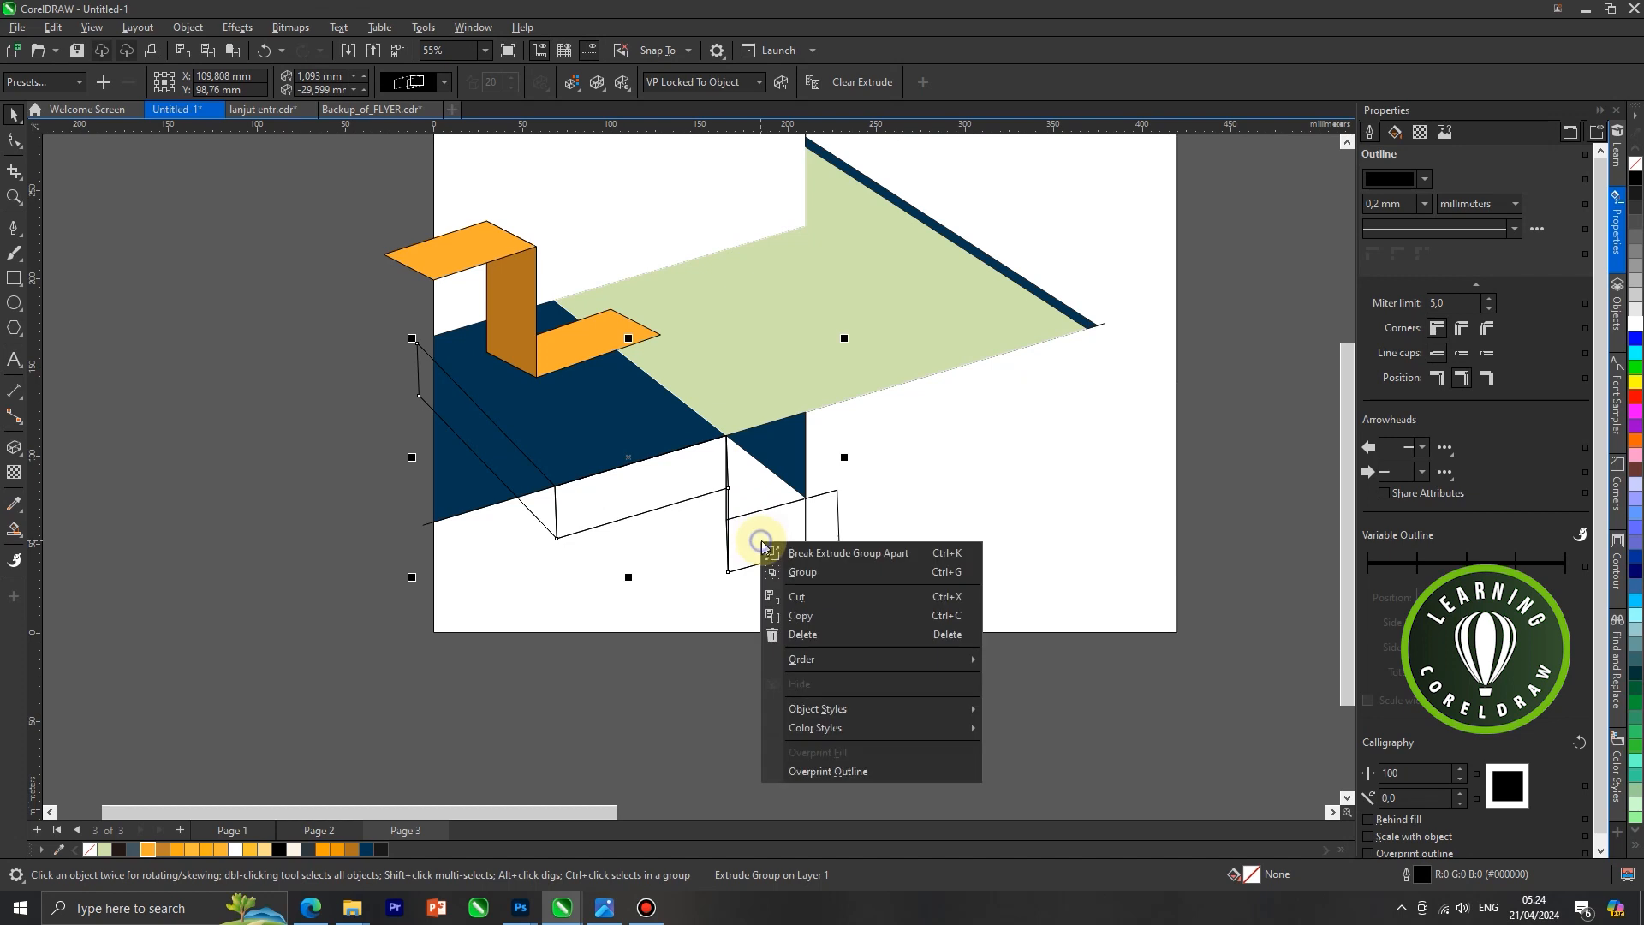
pyautogui.click(788, 554)
# Cut the group of extruded faces, and delete the stepped line and the long diagonal line along the band's lower edge
pyautogui.moveTo(649, 506); pyautogui.dragTo(619, 591)
pyautogui.hotkey('ctrl', 'z')
pyautogui.hotkey('ctrl', 'x')
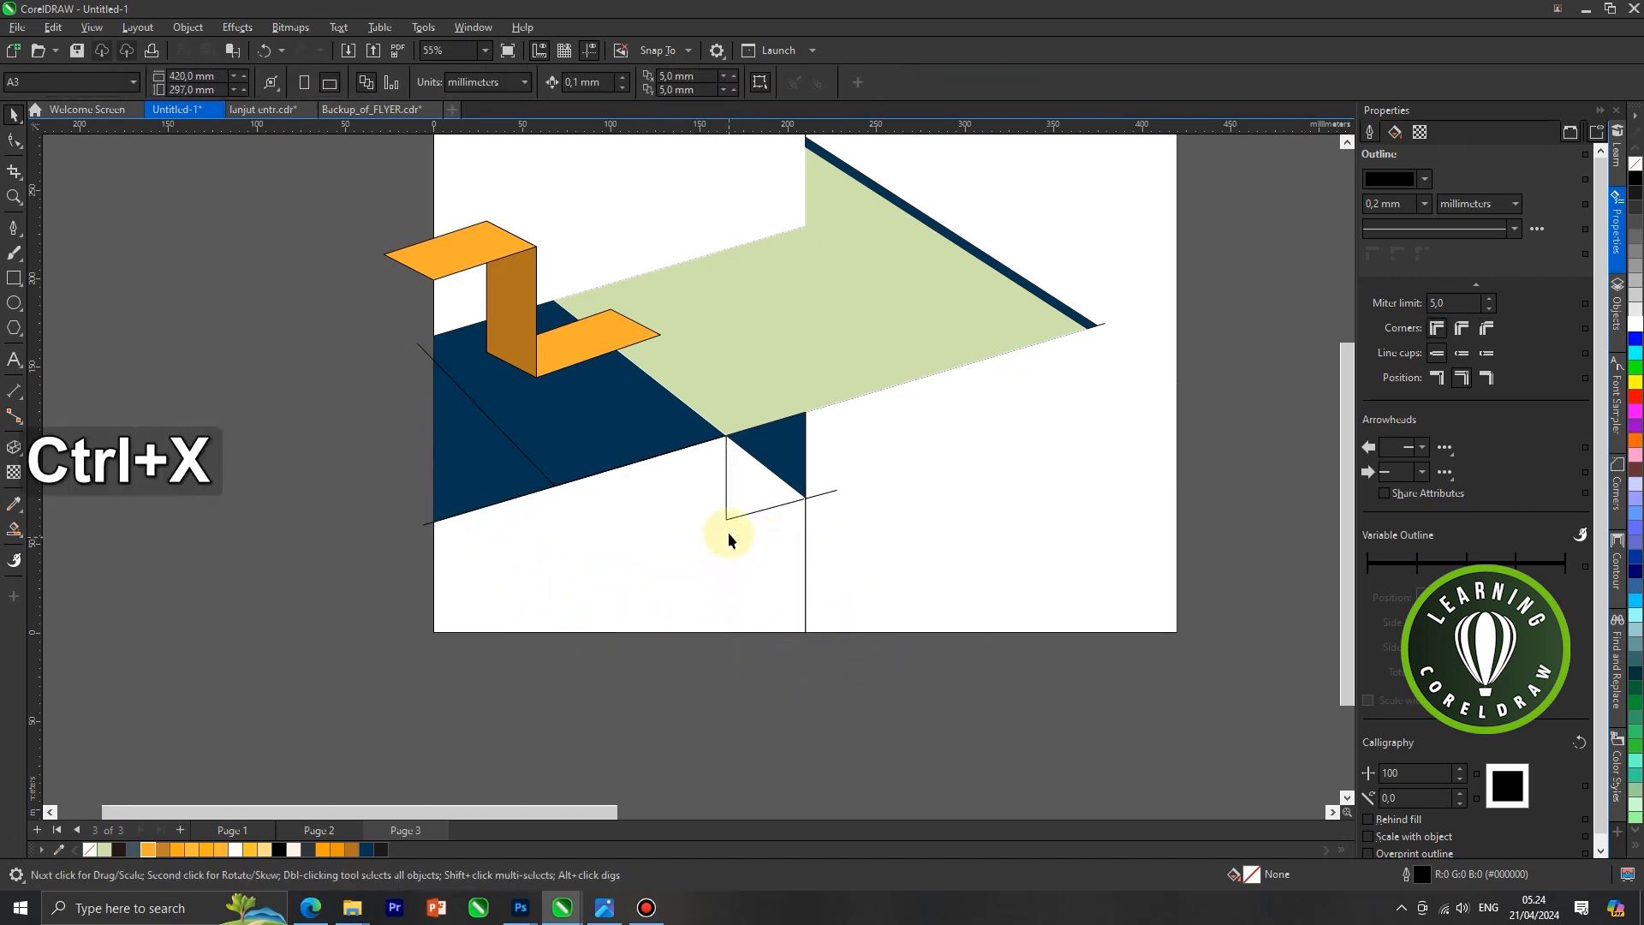
pyautogui.moveTo(724, 517); pyautogui.dragTo(297, 690)
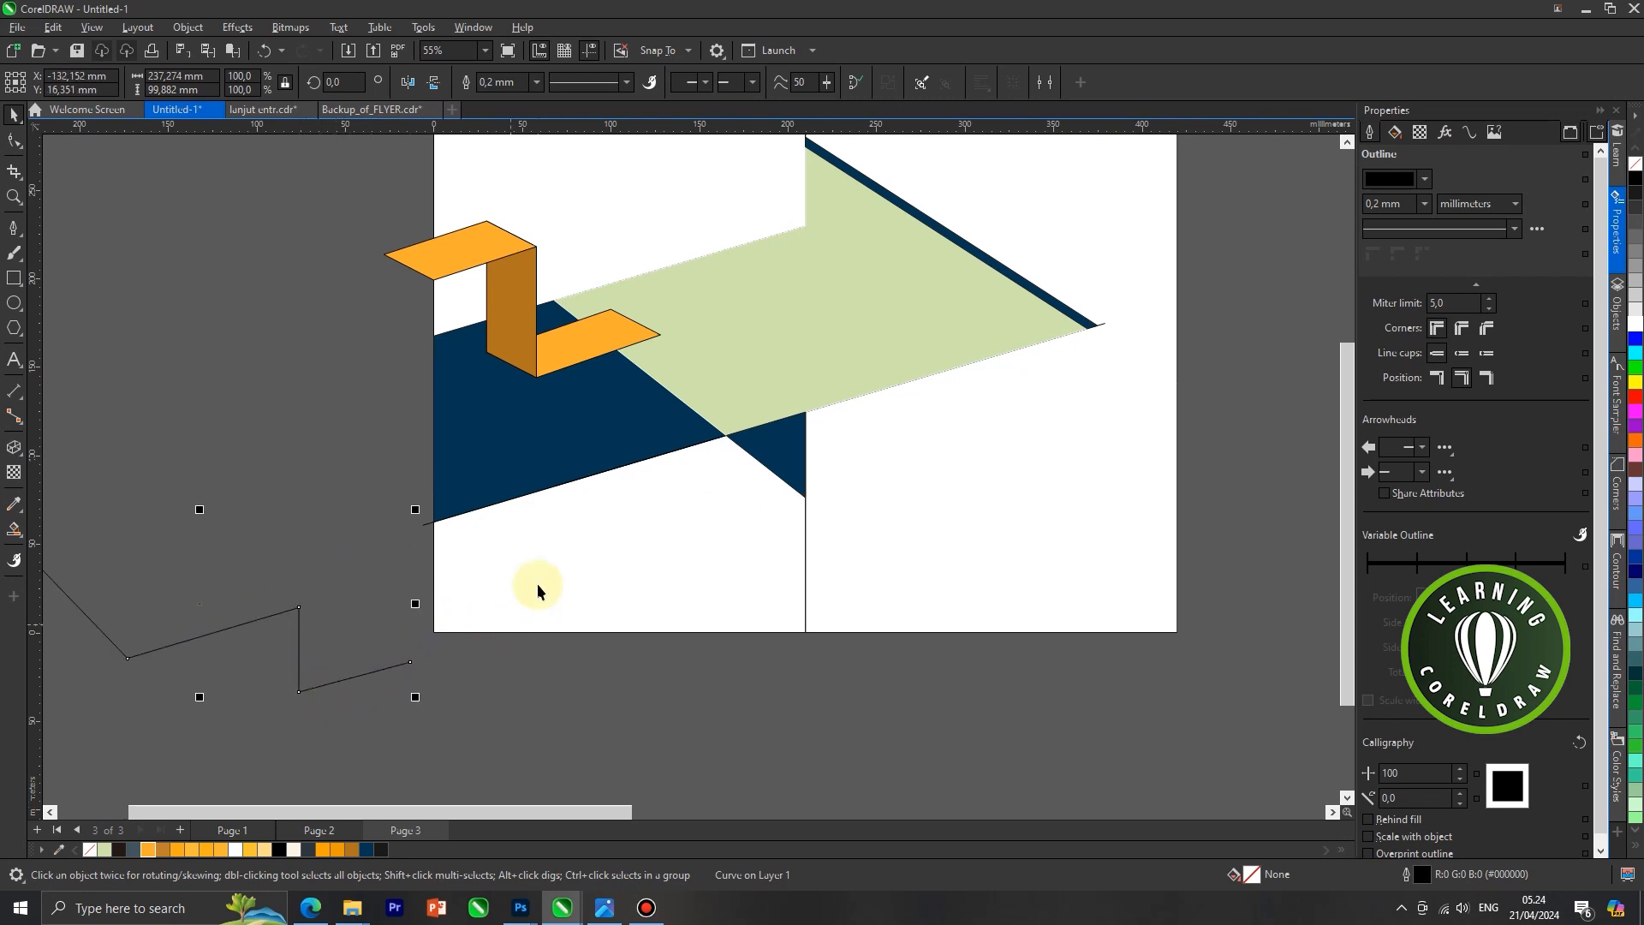
pyautogui.press('Delete')
pyautogui.click(397, 696)
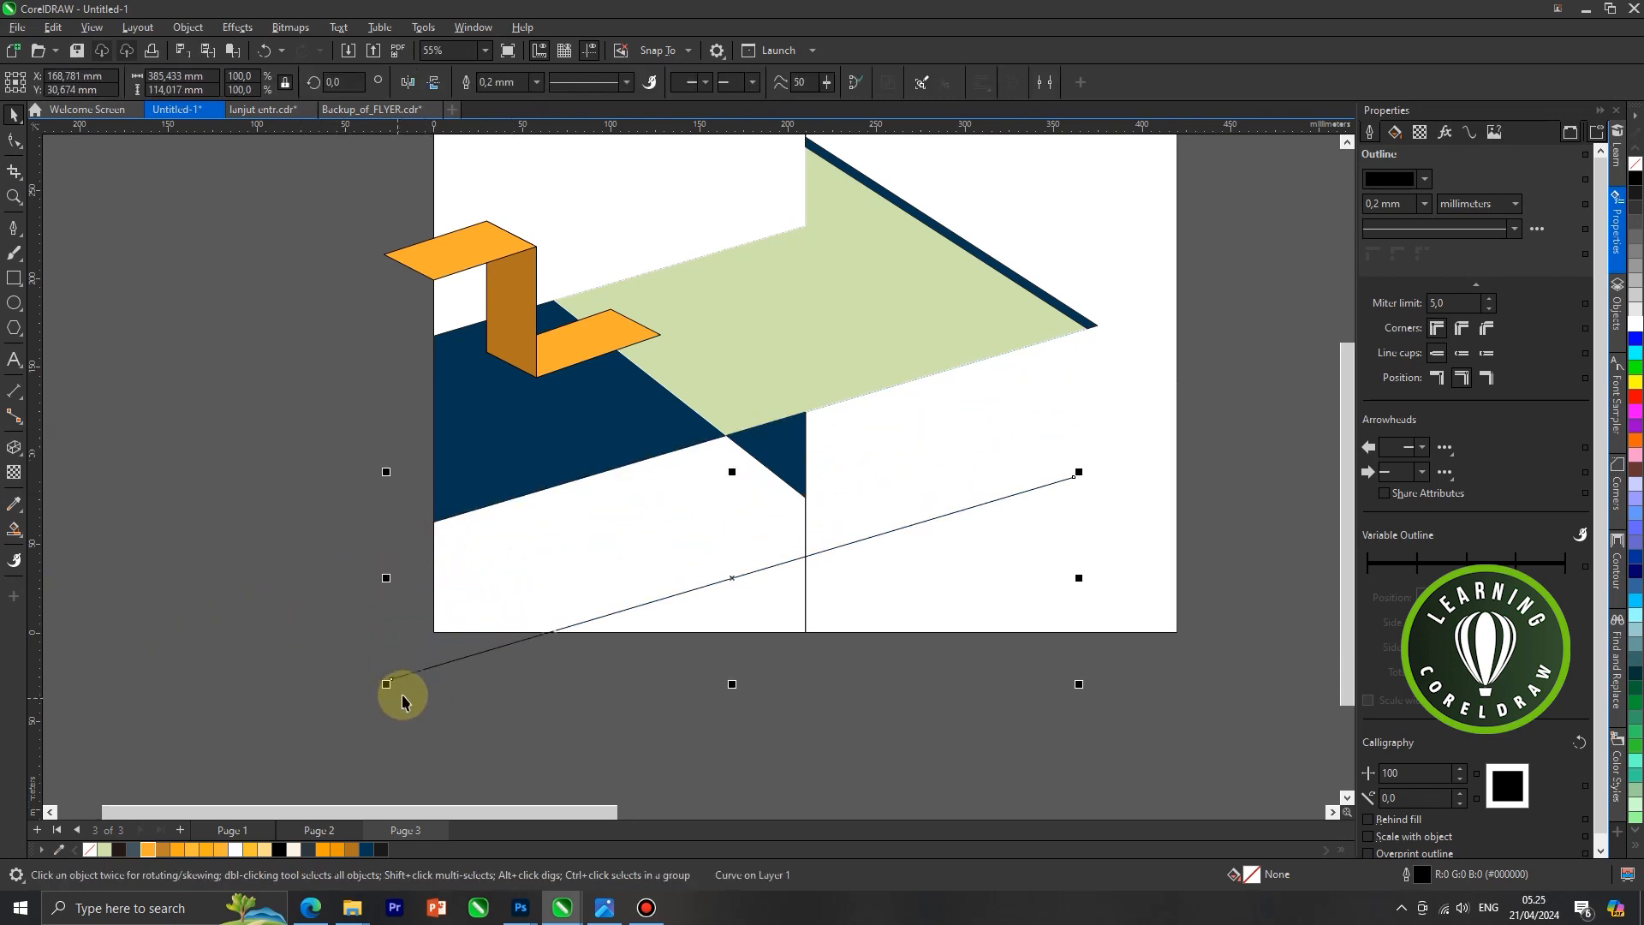
pyautogui.press('Delete')
# Paste the extruded faces back in their original place and ungroup them
pyautogui.hotkey('ctrl', 'v')
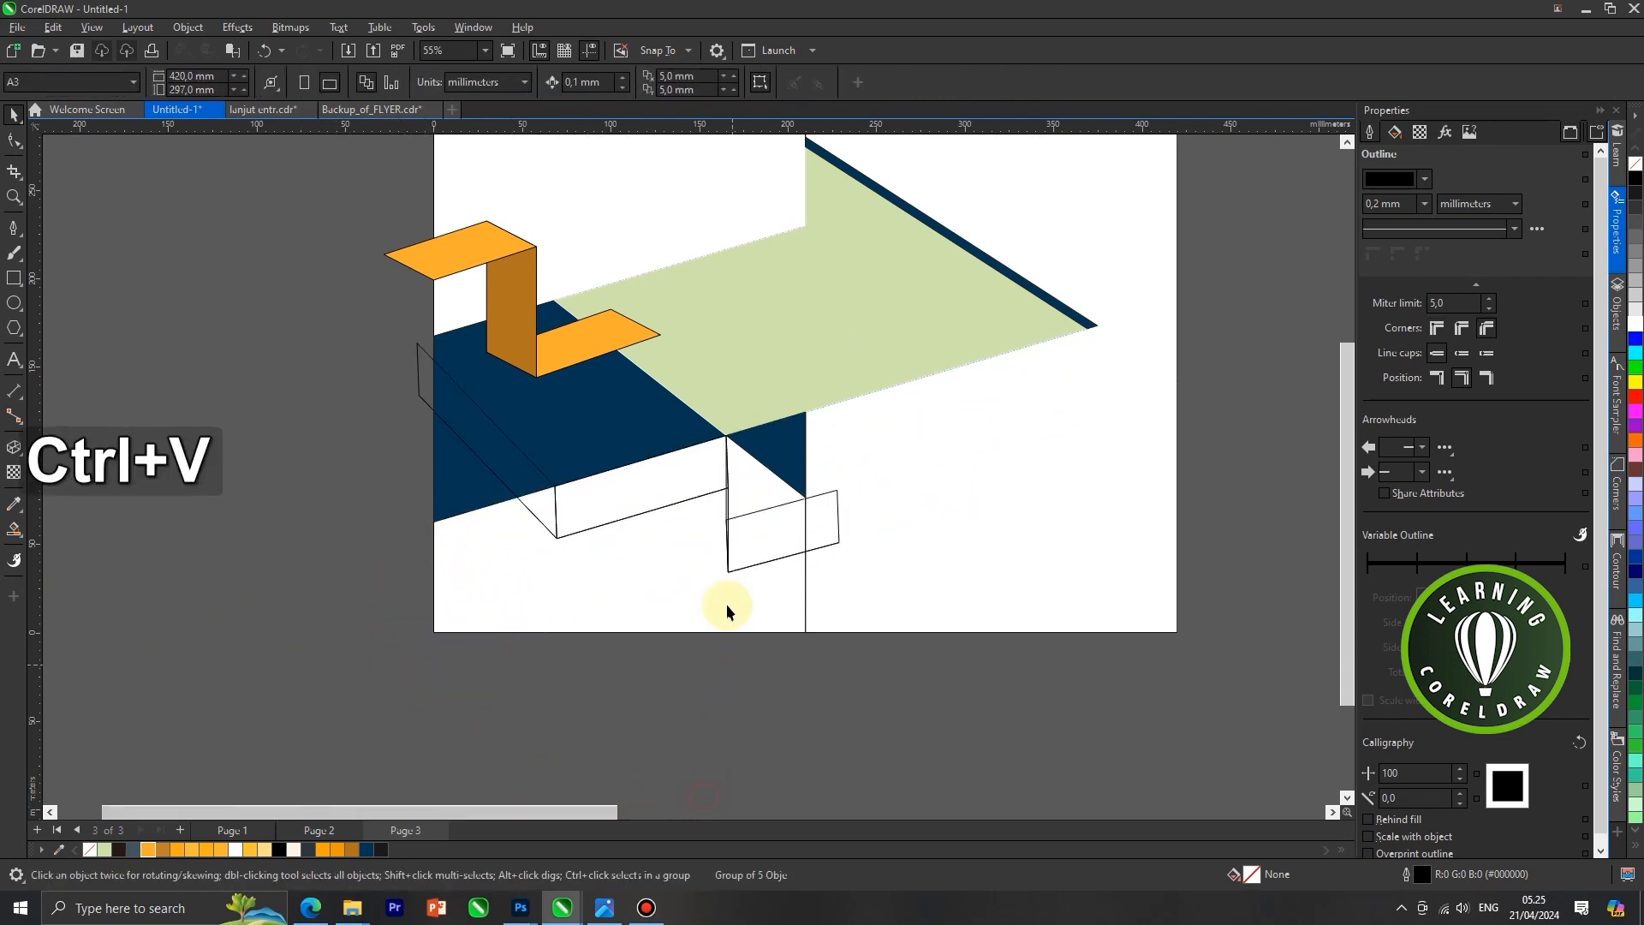
pyautogui.click(666, 504)
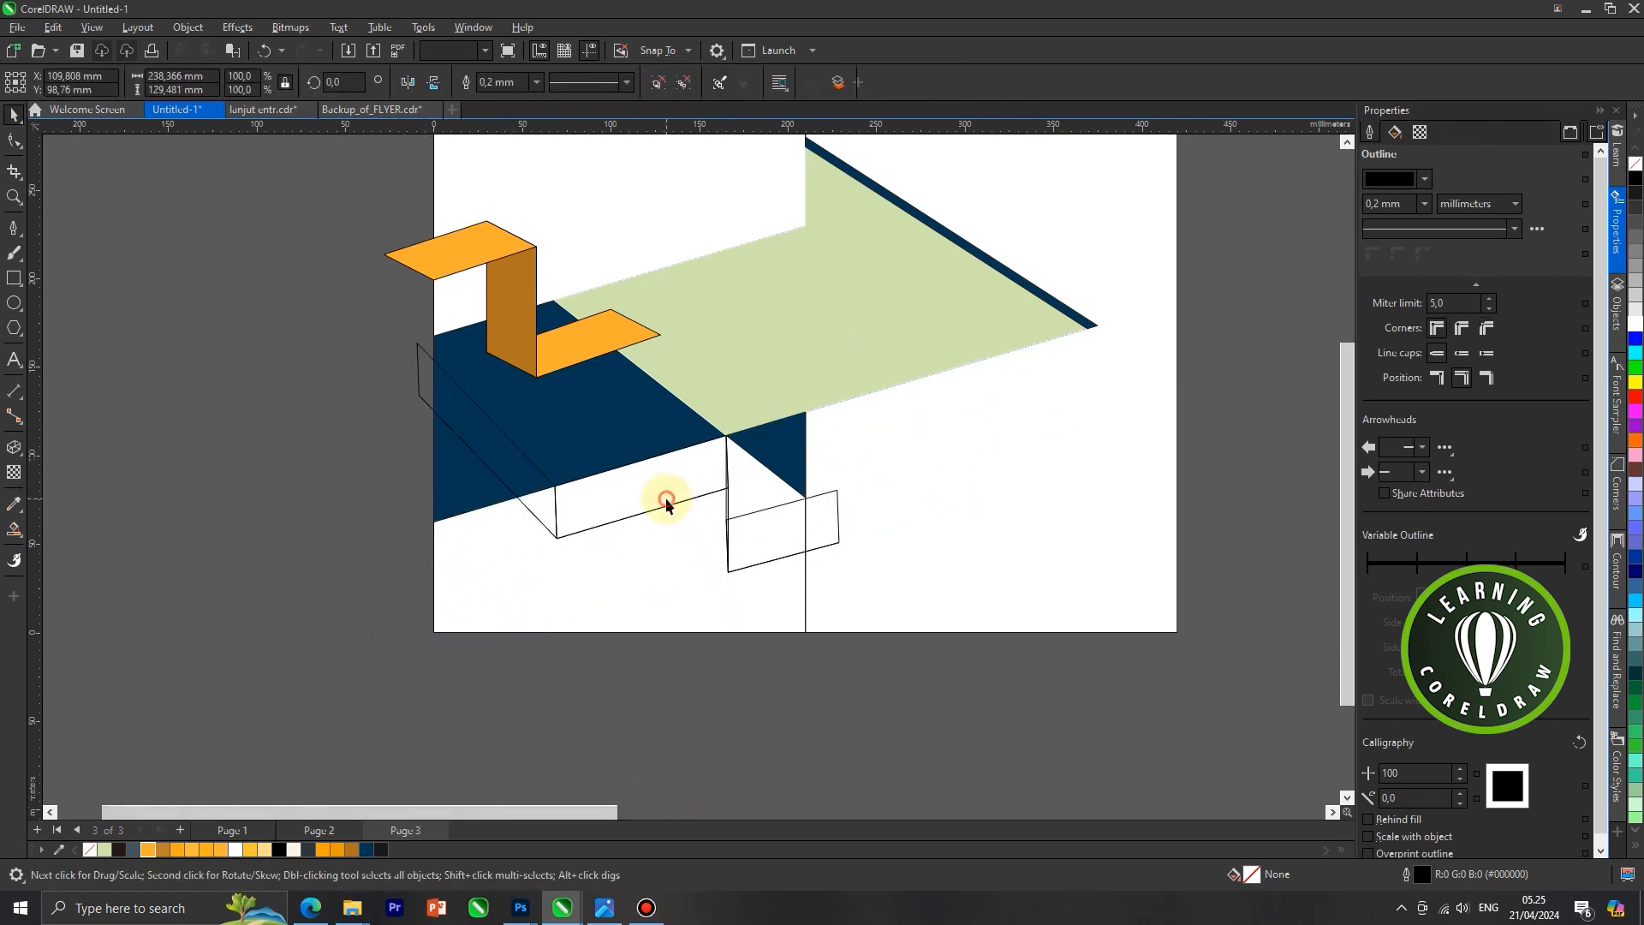
pyautogui.click(310, 349)
pyautogui.scroll(1, 536, 513)
# Pull the remaining stepped line away from the extruded faces and delete it
pyautogui.click(489, 412)
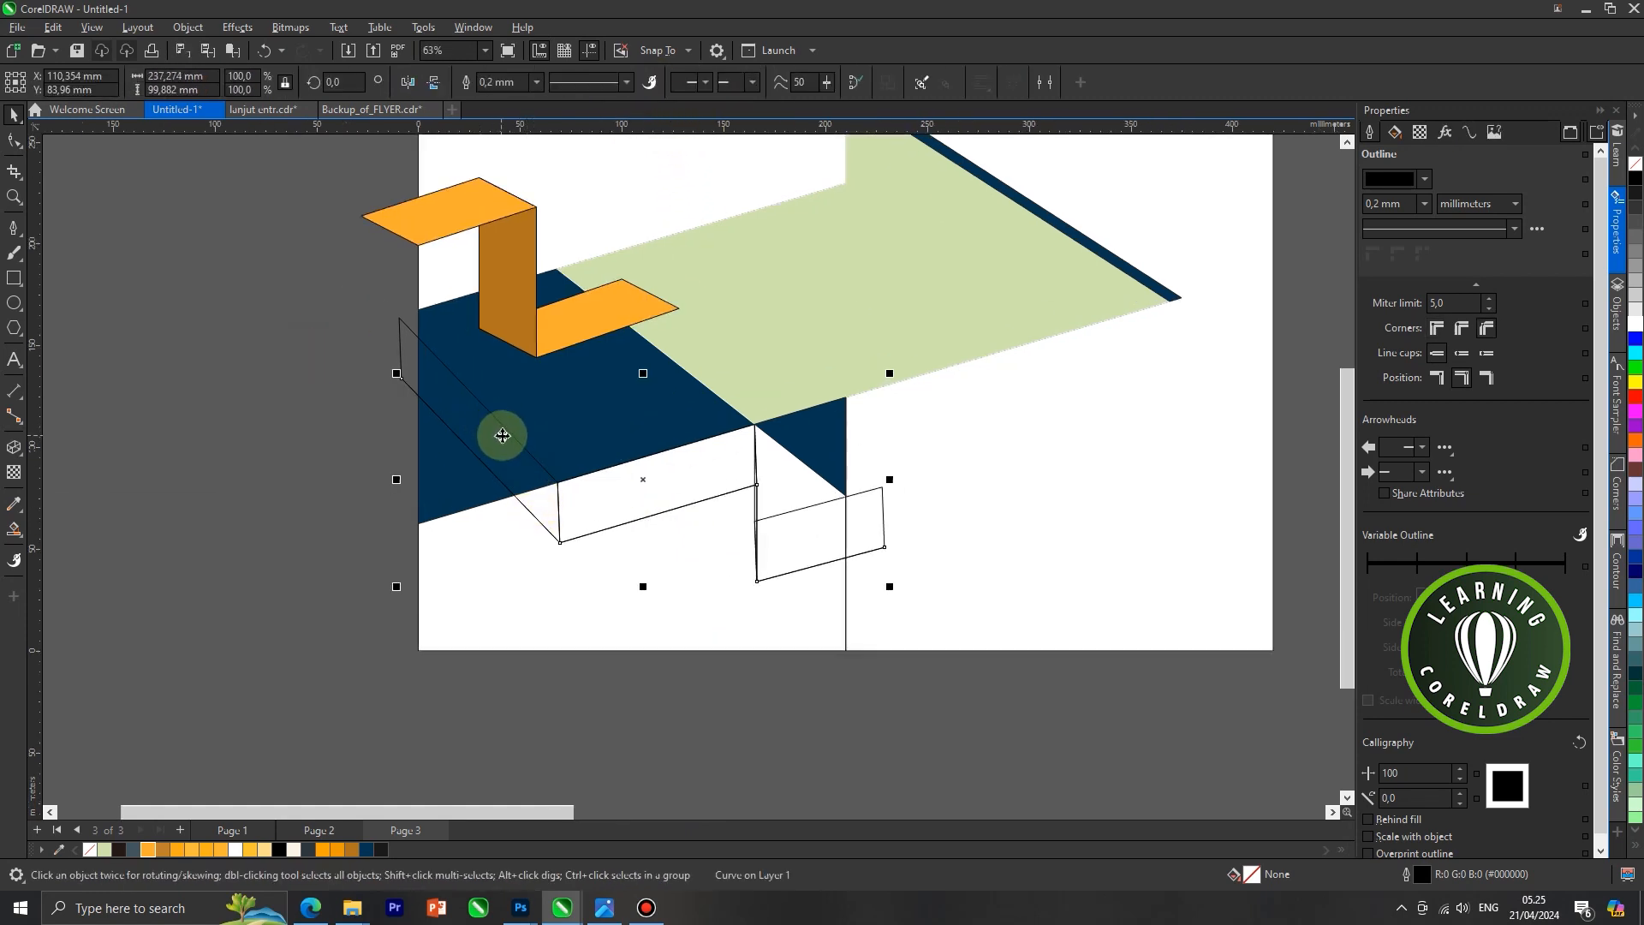
pyautogui.moveTo(509, 467); pyautogui.dragTo(530, 581)
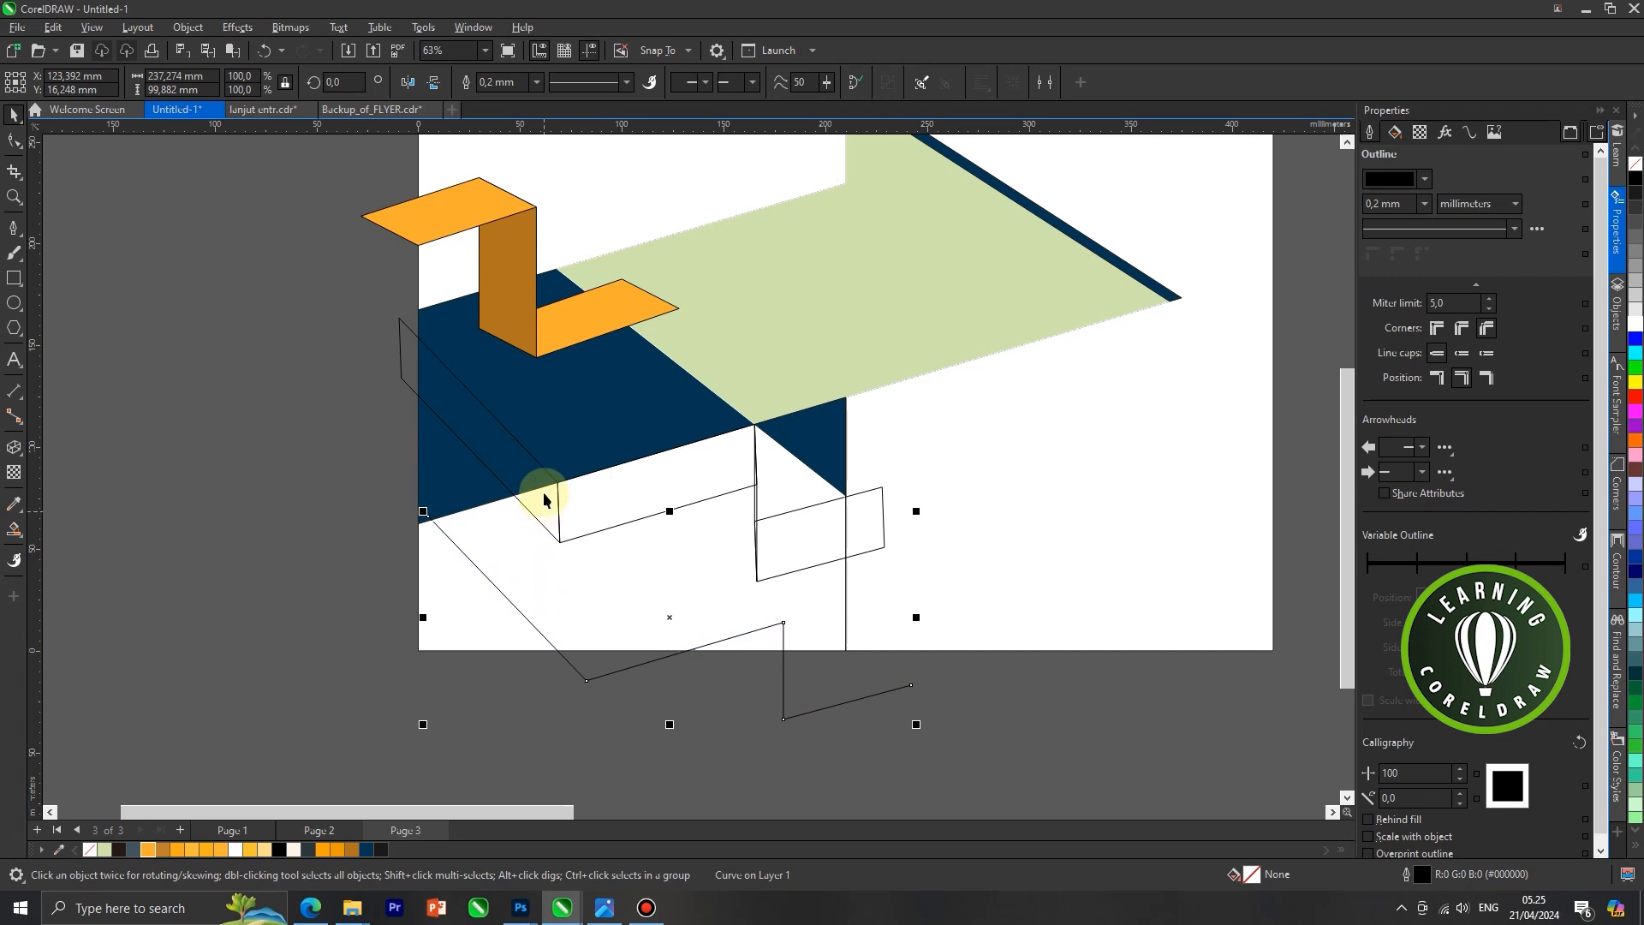
pyautogui.press('Delete')
# Fill the slanted face and the separate face at the panel divider with light orange and the middle face with darker orange
pyautogui.click(513, 457)
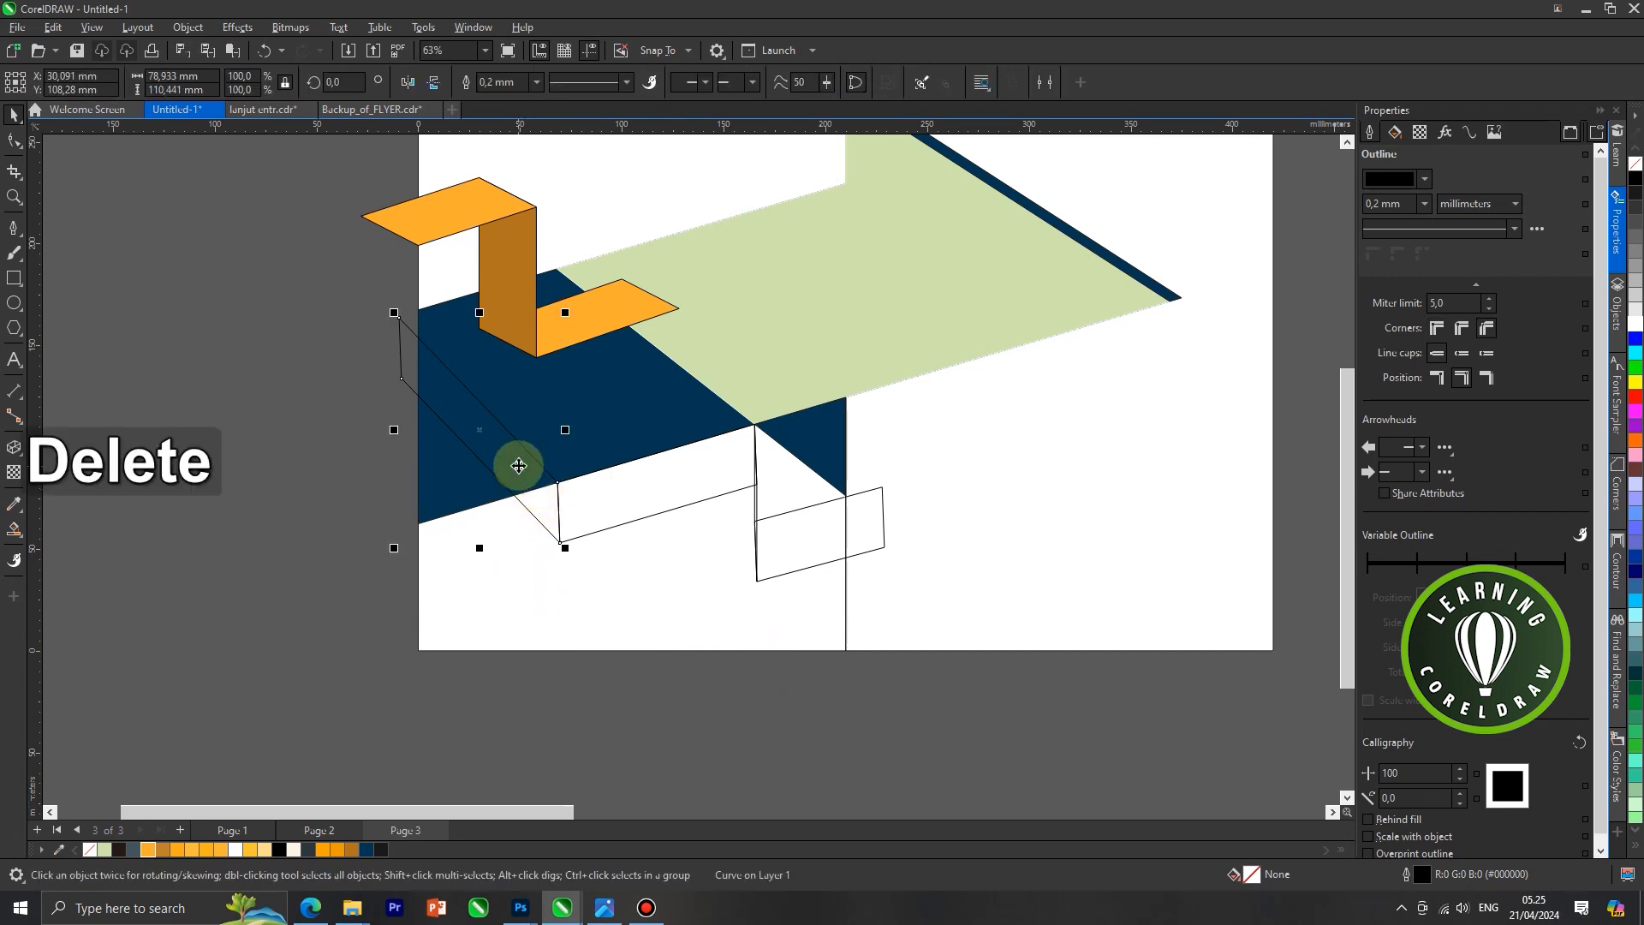
pyautogui.click(149, 849)
pyautogui.click(609, 492)
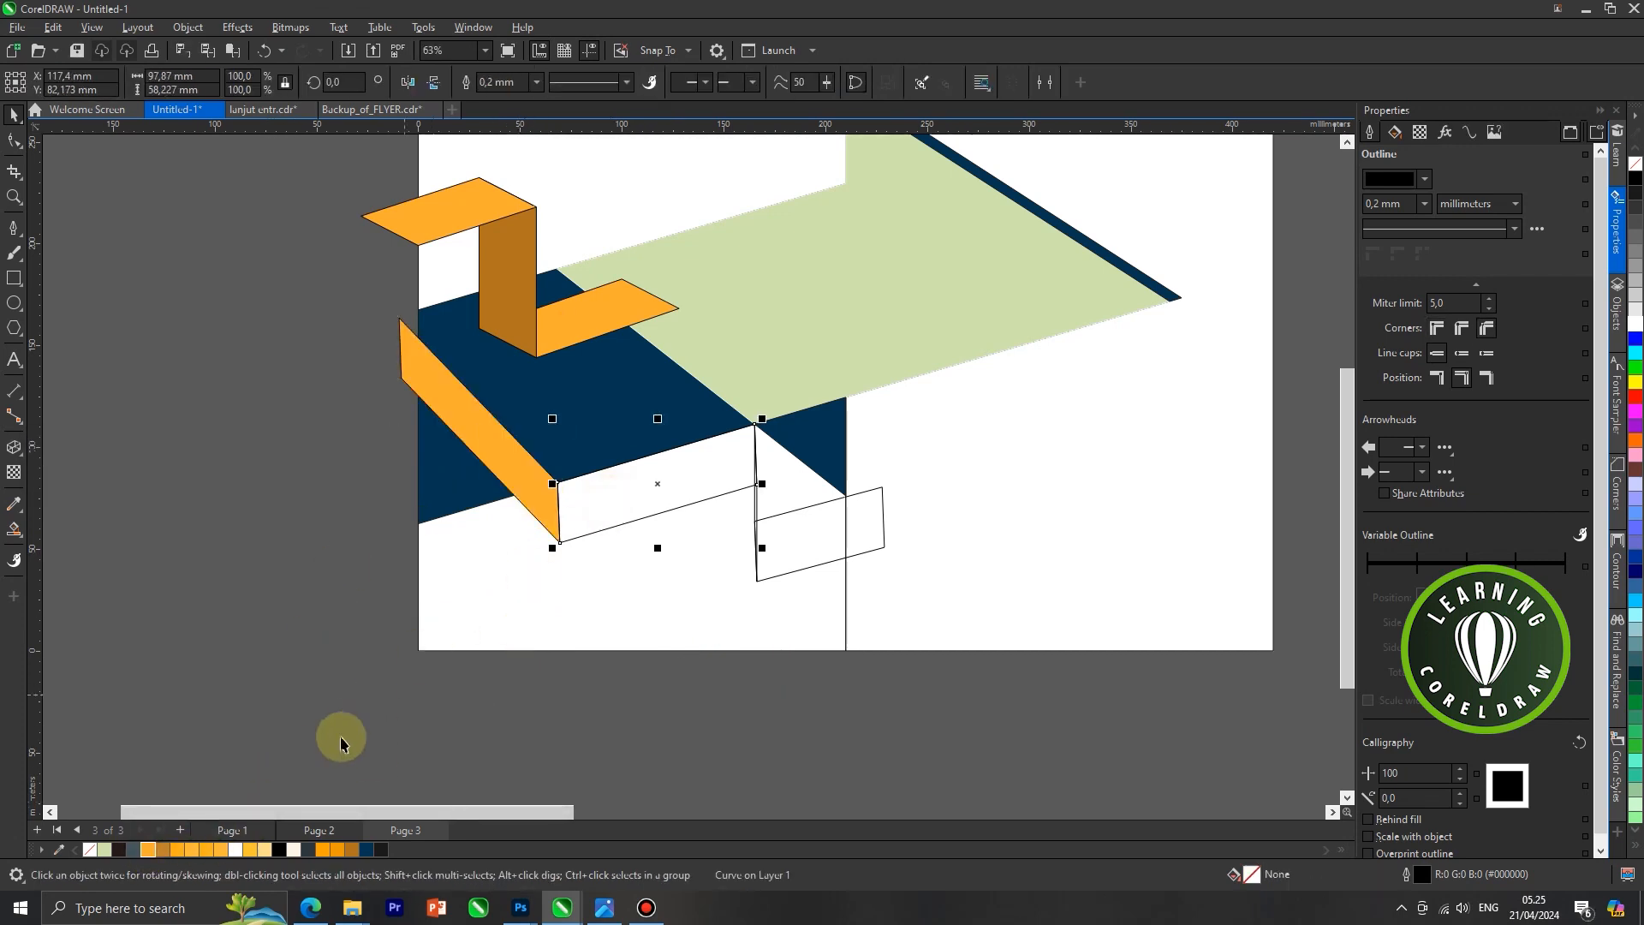
pyautogui.click(338, 849)
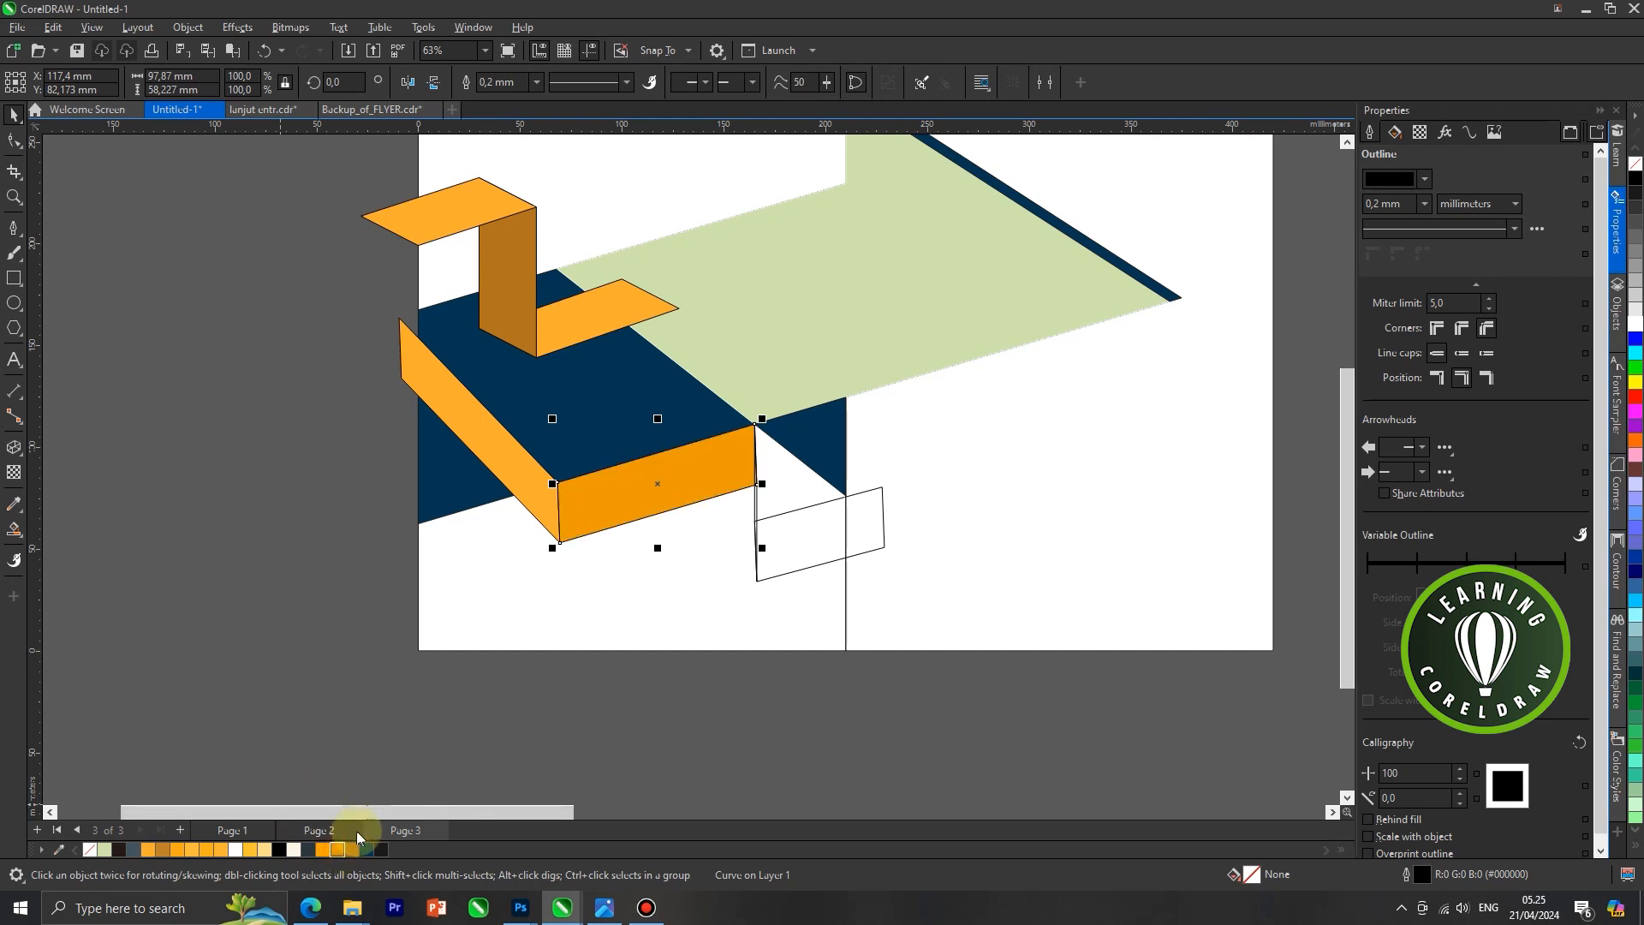
pyautogui.click(766, 514)
pyautogui.scroll(2, 770, 513)
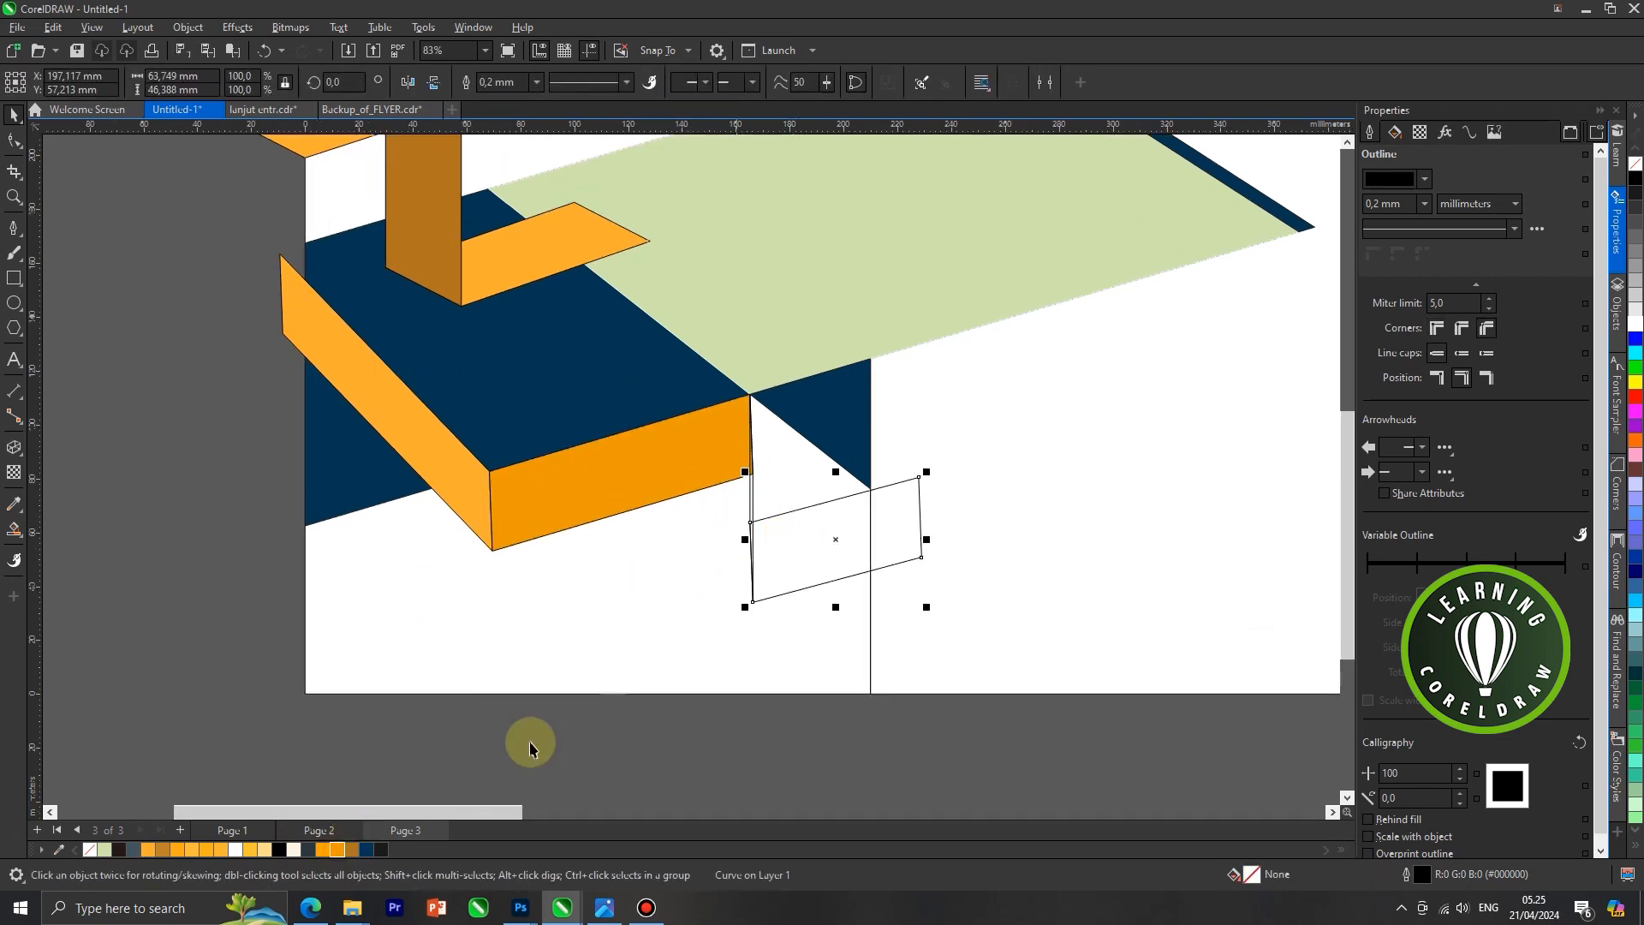
pyautogui.click(149, 850)
pyautogui.click(324, 760)
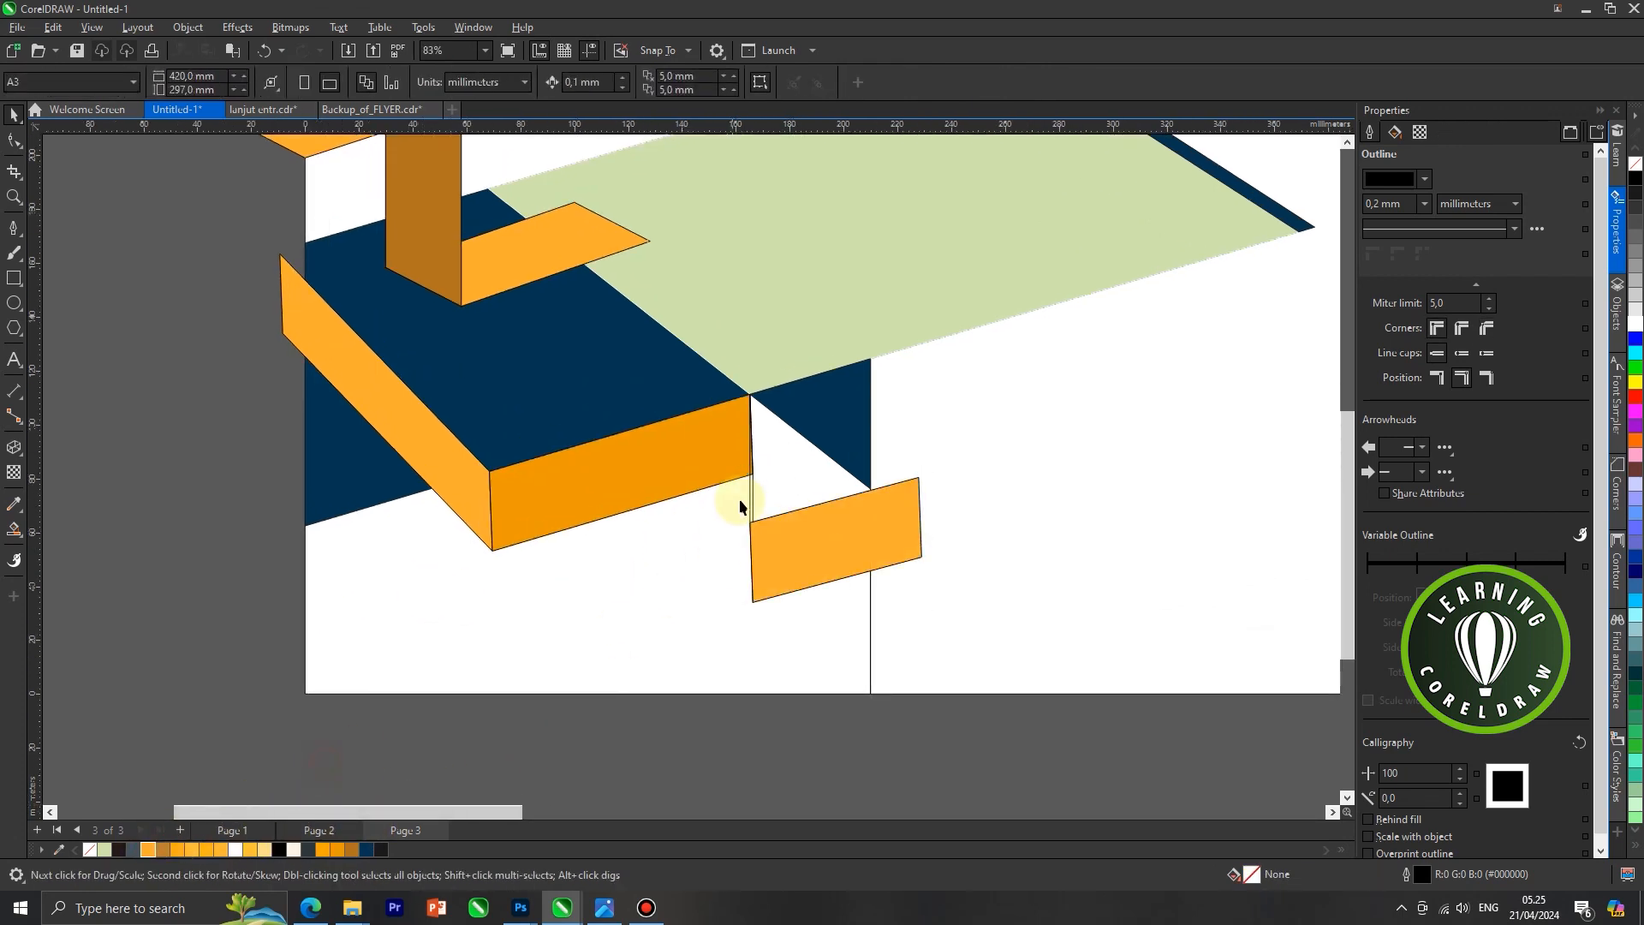
# Pull the thin vertical sliver face out from between the two orange faces and delete it
pyautogui.scroll(1, 740, 505)
pyautogui.moveTo(752, 490); pyautogui.dragTo(631, 597)
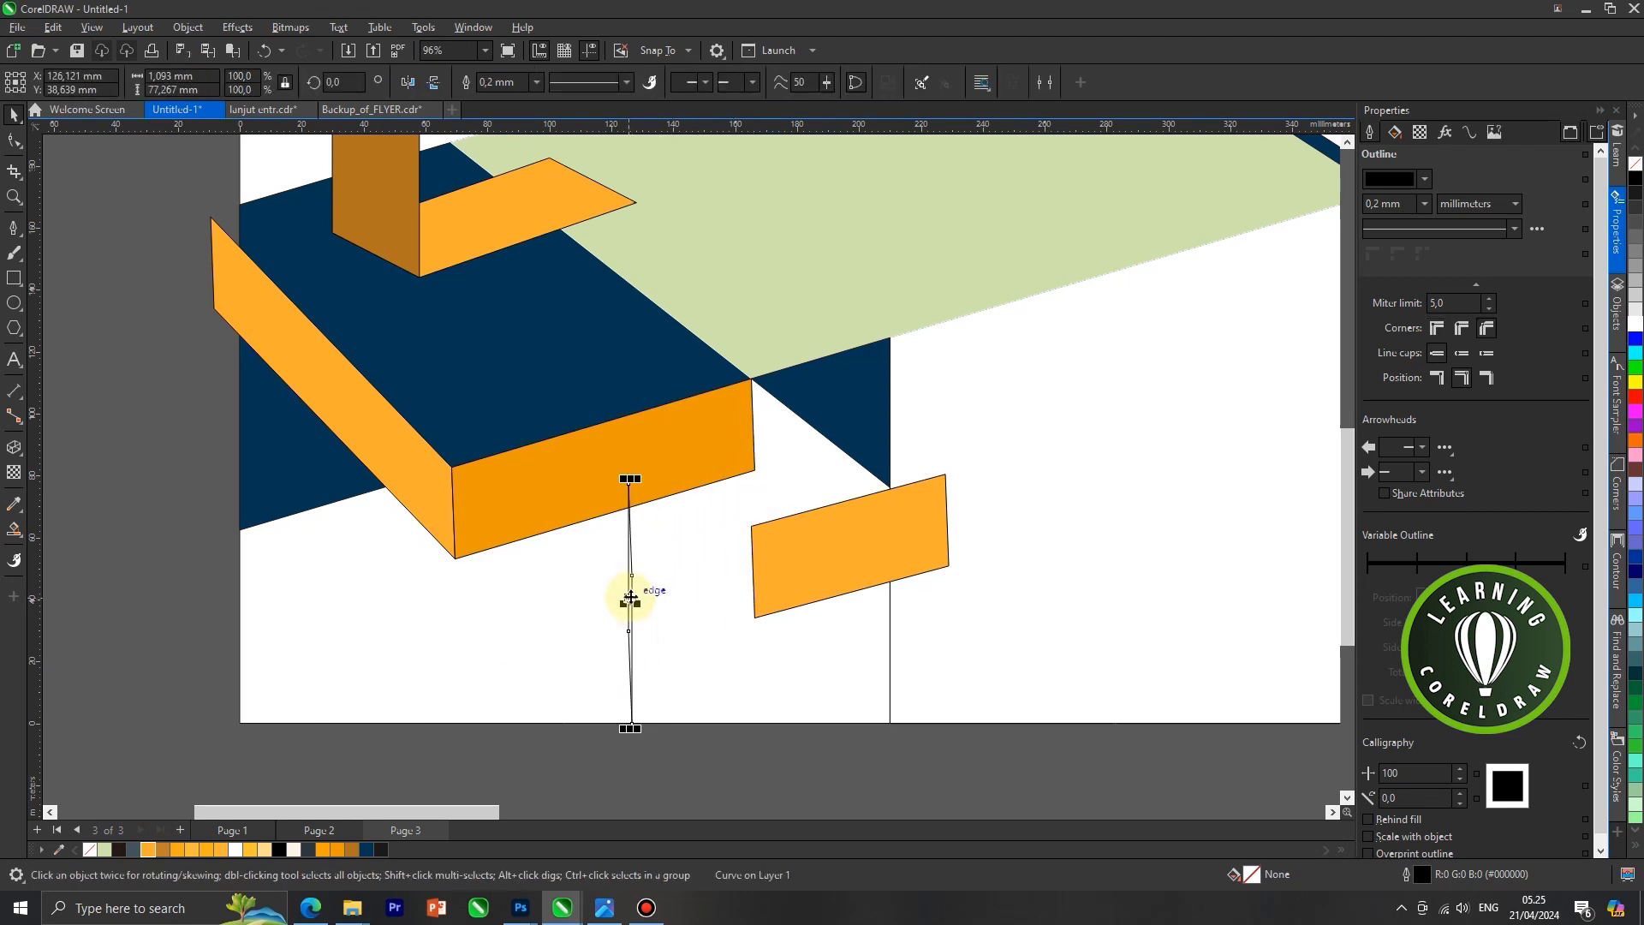
pyautogui.scroll(-3, 631, 596)
pyautogui.press('Delete')
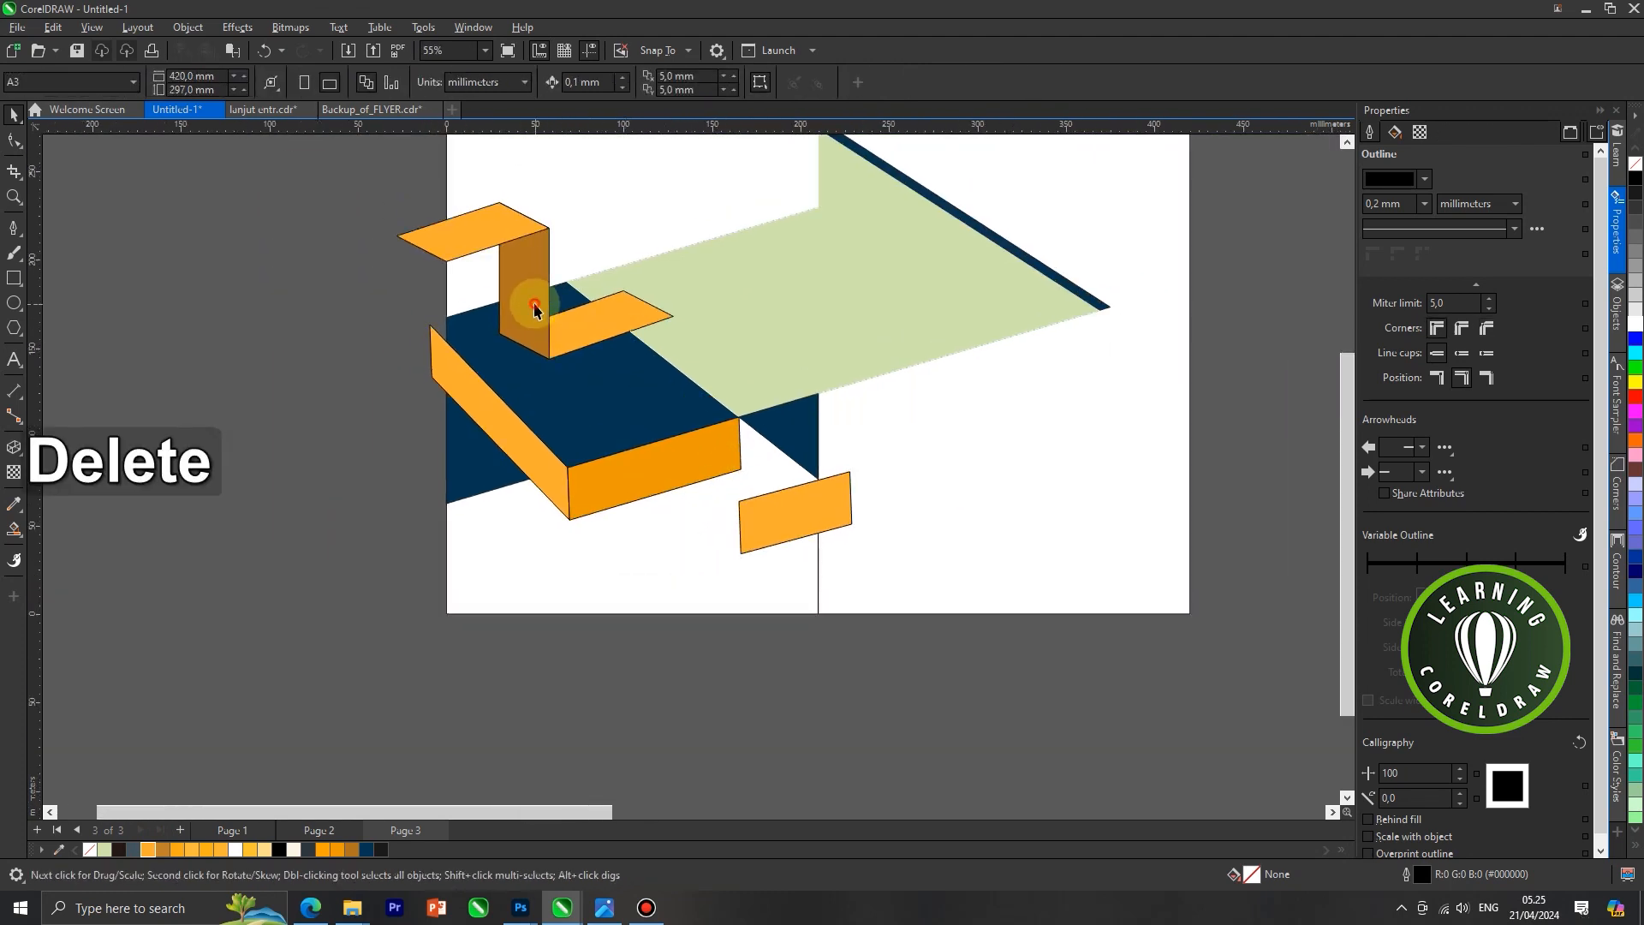
# Copy the brown vertical face of the upper ribbon and paste a duplicate of it
pyautogui.click(535, 308)
pyautogui.rightClick(541, 317)
pyautogui.click(572, 383)
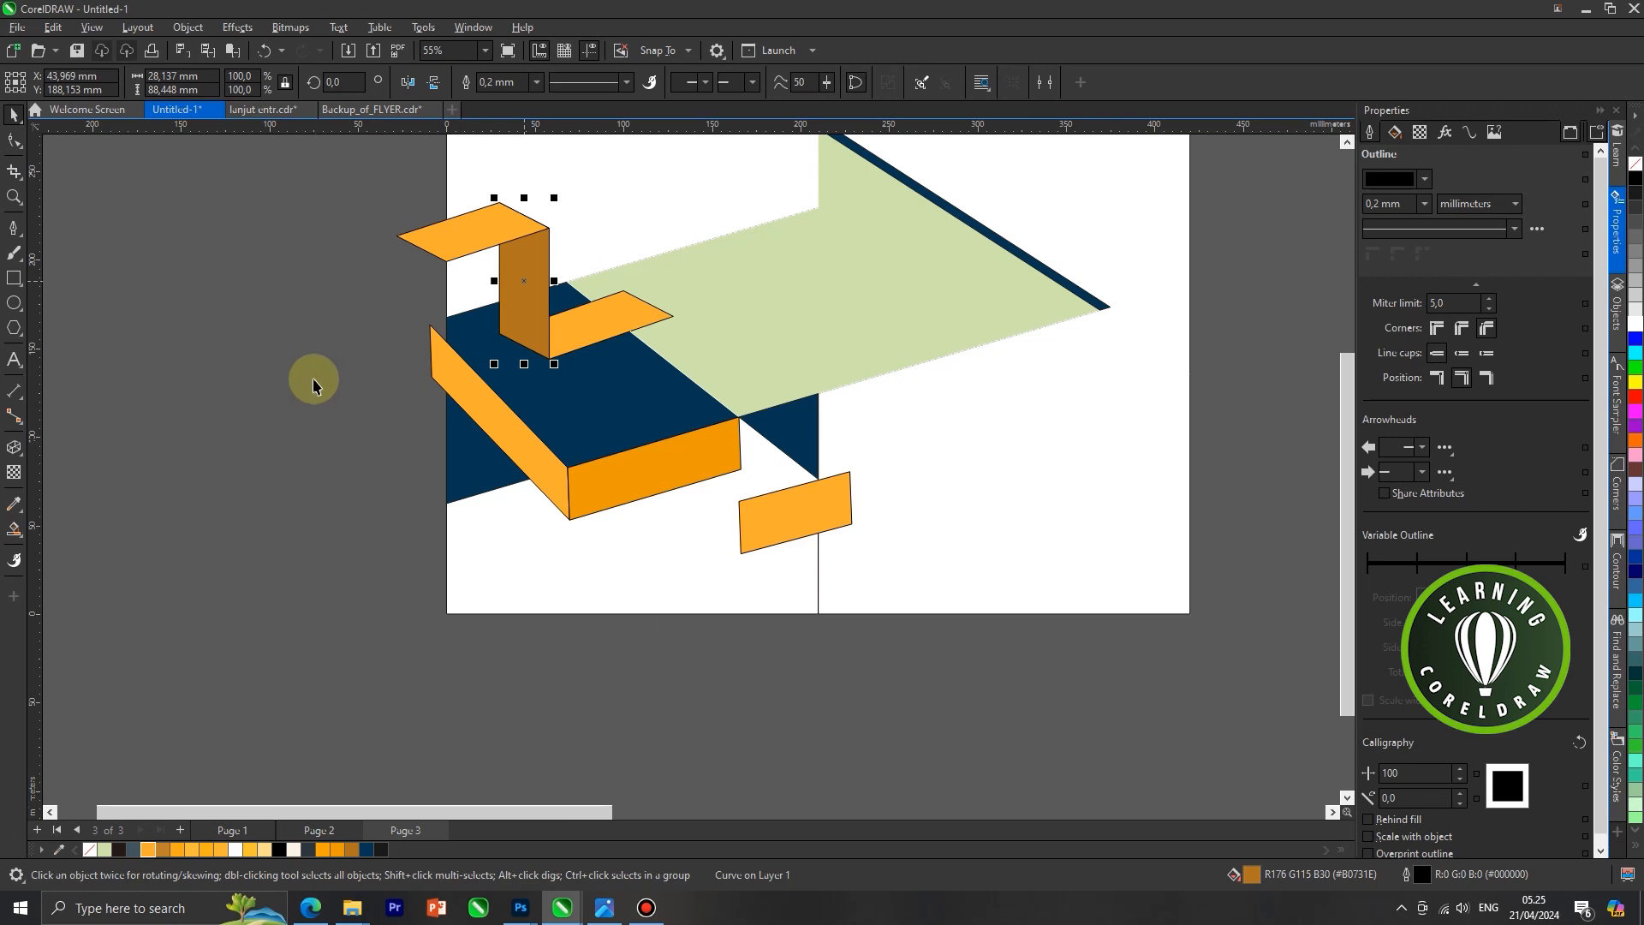
pyautogui.rightClick(315, 387)
pyautogui.click(385, 512)
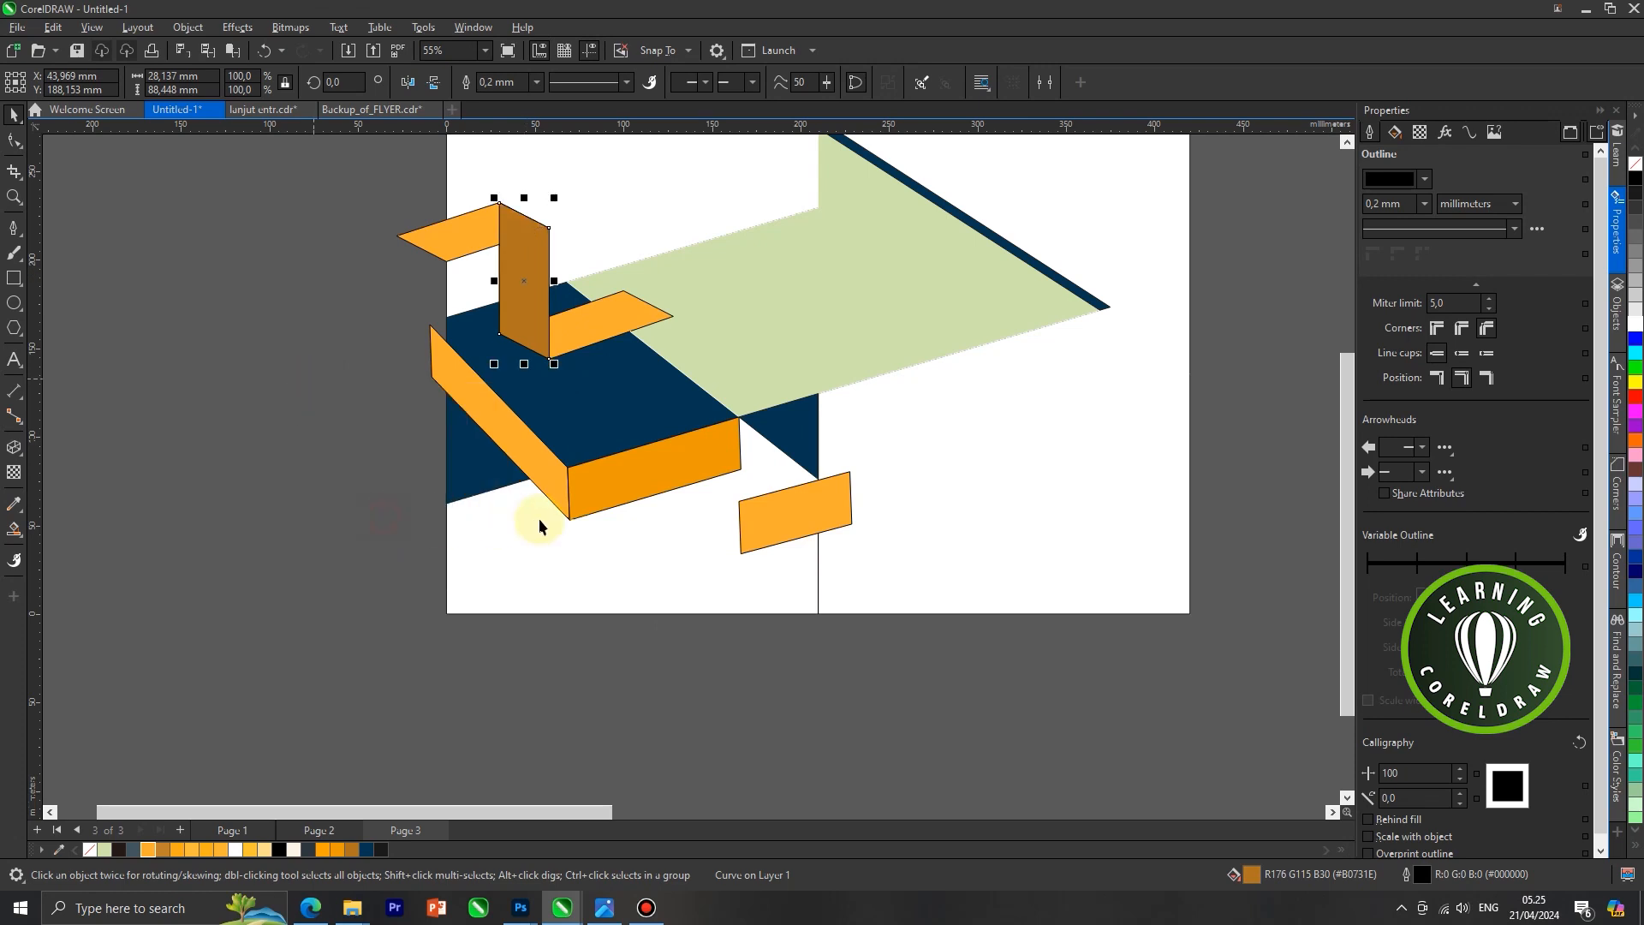
# Move the brown duplicate between the lower orange faces so its right edge meets the left edge of the face at the panel divider
pyautogui.moveTo(540, 293); pyautogui.dragTo(716, 477)
pyautogui.scroll(2, 716, 453)
pyautogui.scroll(1, 751, 403)
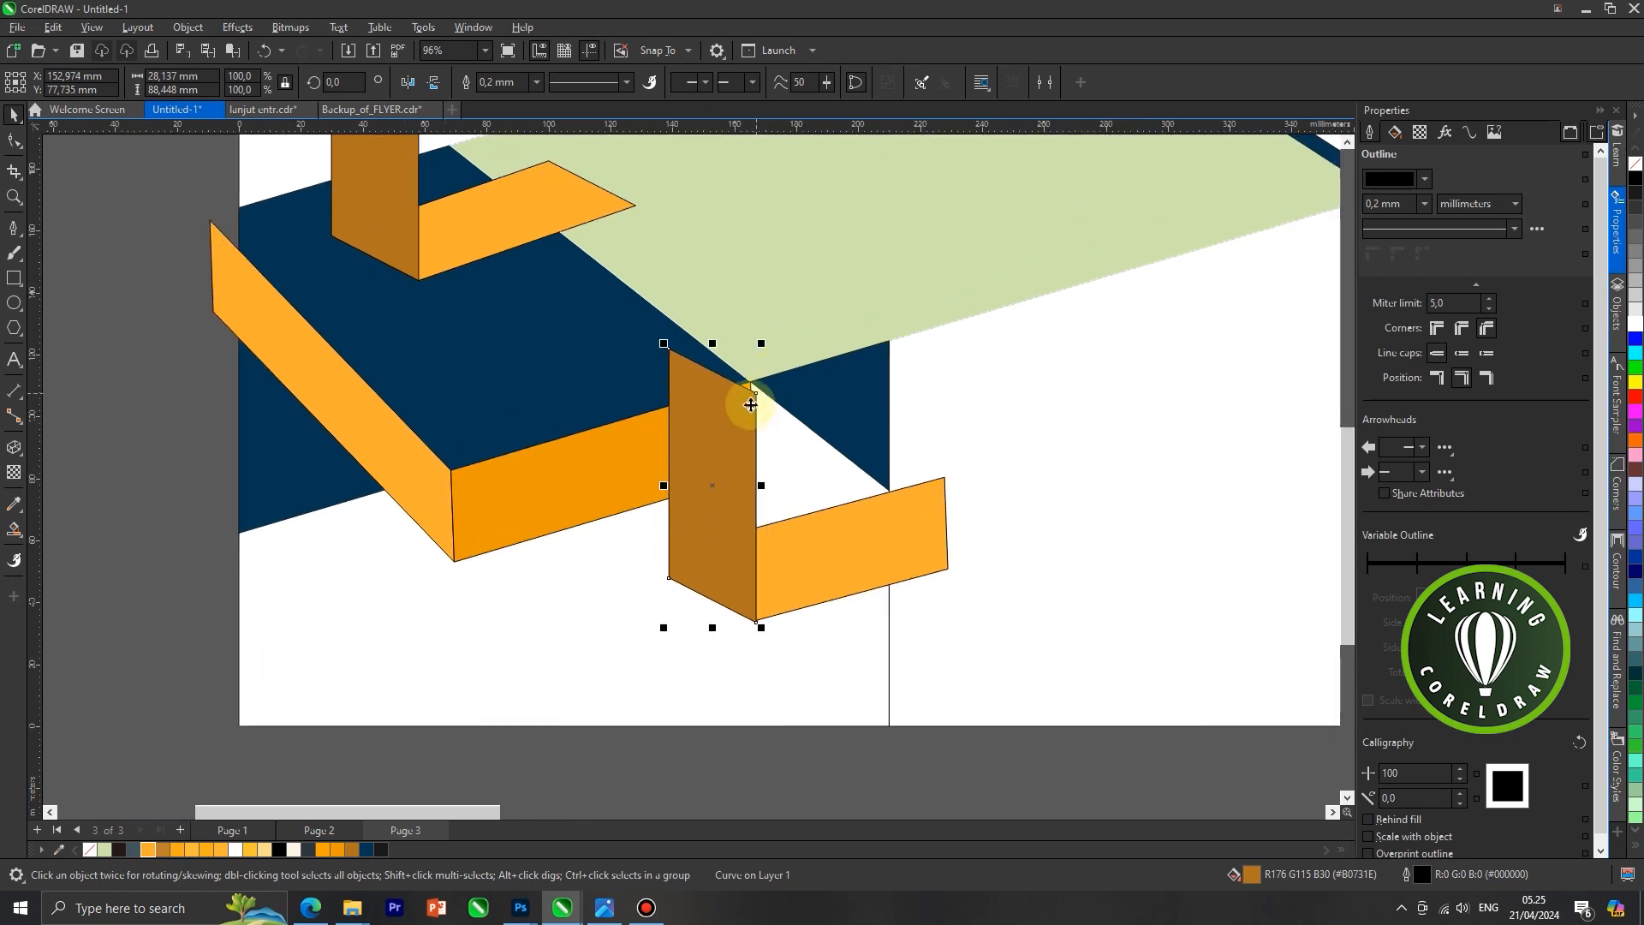
pyautogui.scroll(1, 758, 396)
pyautogui.moveTo(755, 397)
pyautogui.mouseDown()
pyautogui.moveTo(721, 431)
pyautogui.moveTo(761, 406)
pyautogui.moveTo(754, 382)
pyautogui.mouseUp()
pyautogui.hotkey('ctrl', 'z')
pyautogui.scroll(1, 741, 397)
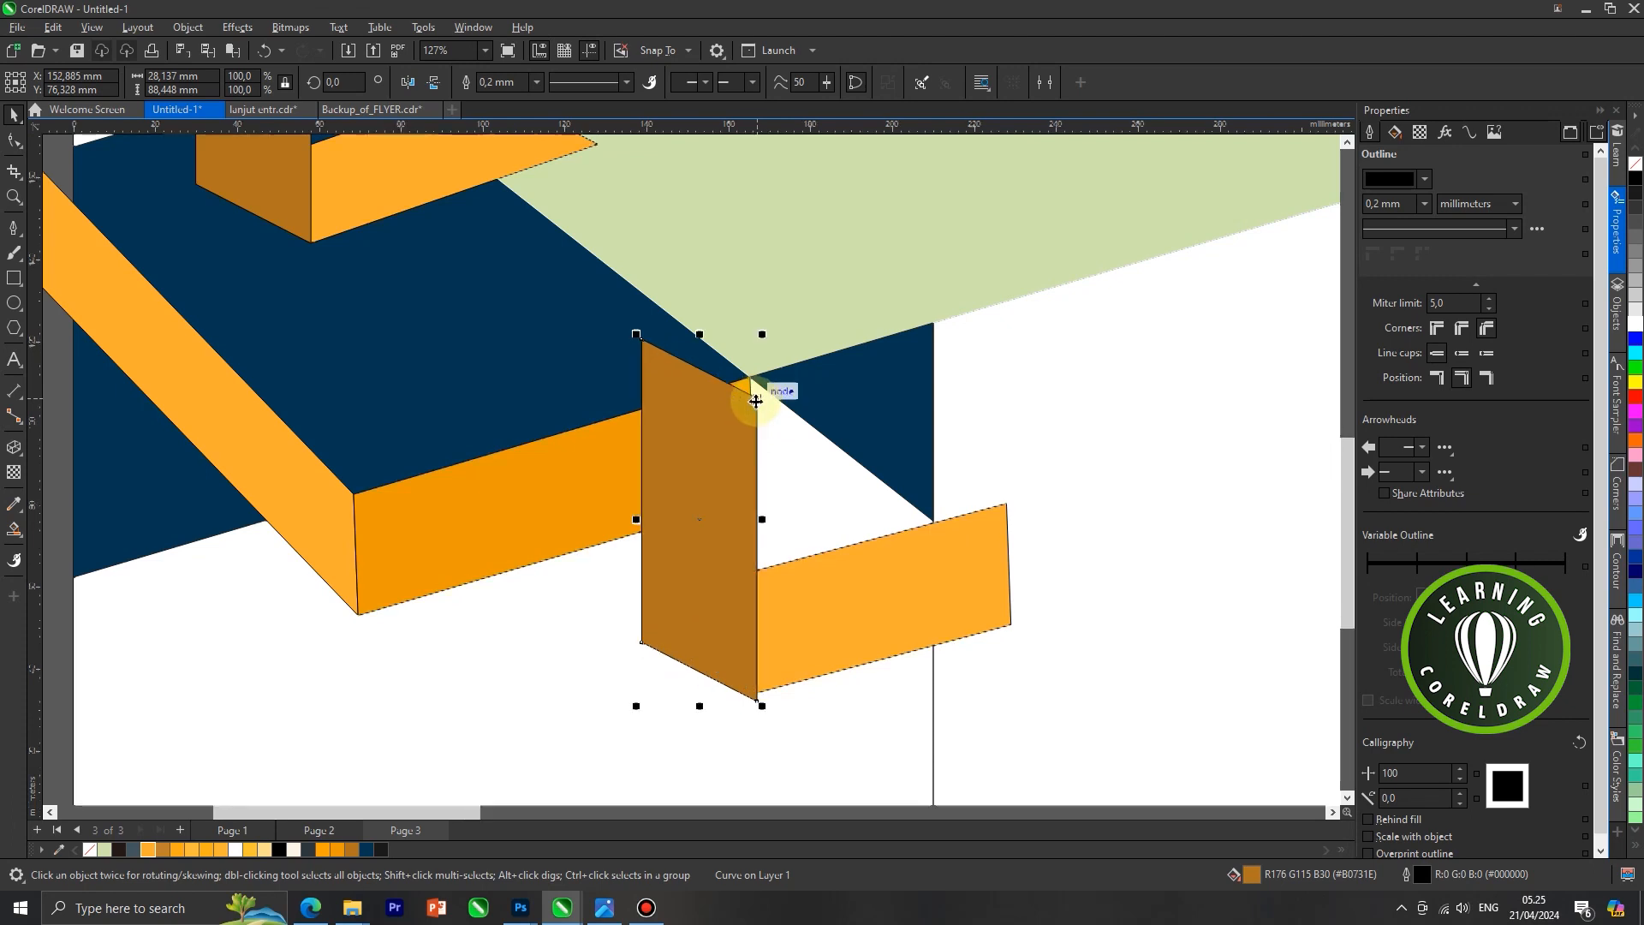
pyautogui.scroll(-4, 736, 402)
pyautogui.click(962, 631)
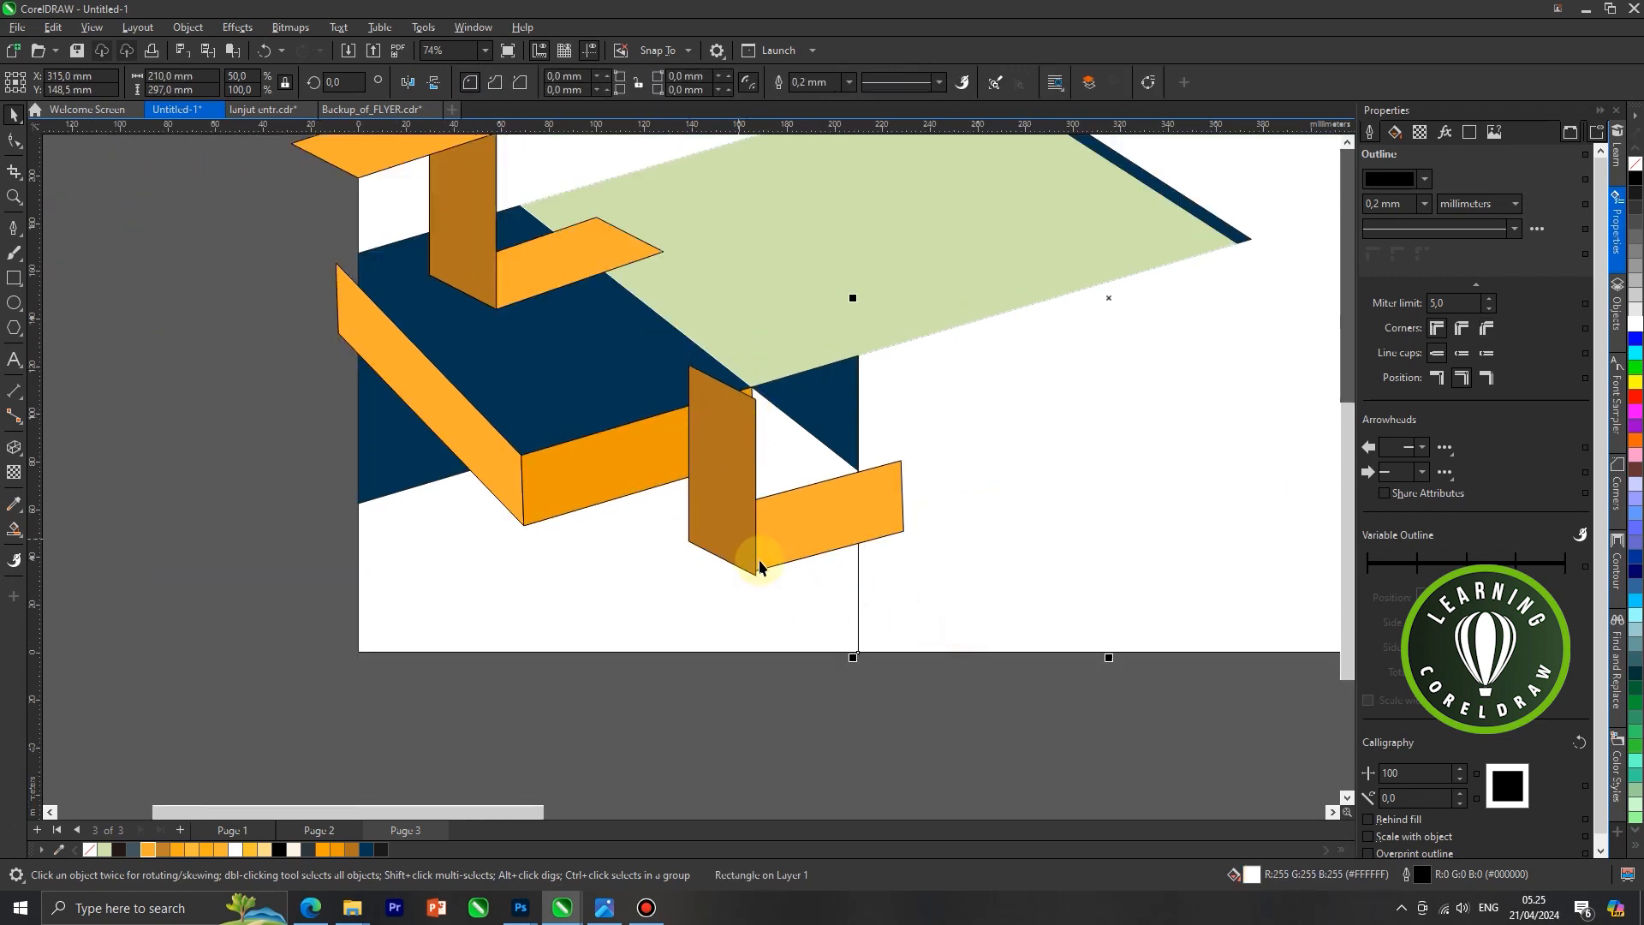
# Raise the brown duplicate slightly so its lower right corner meets the lower left corner of the light orange face at the panel divider
pyautogui.click(750, 572)
pyautogui.scroll(4, 752, 569)
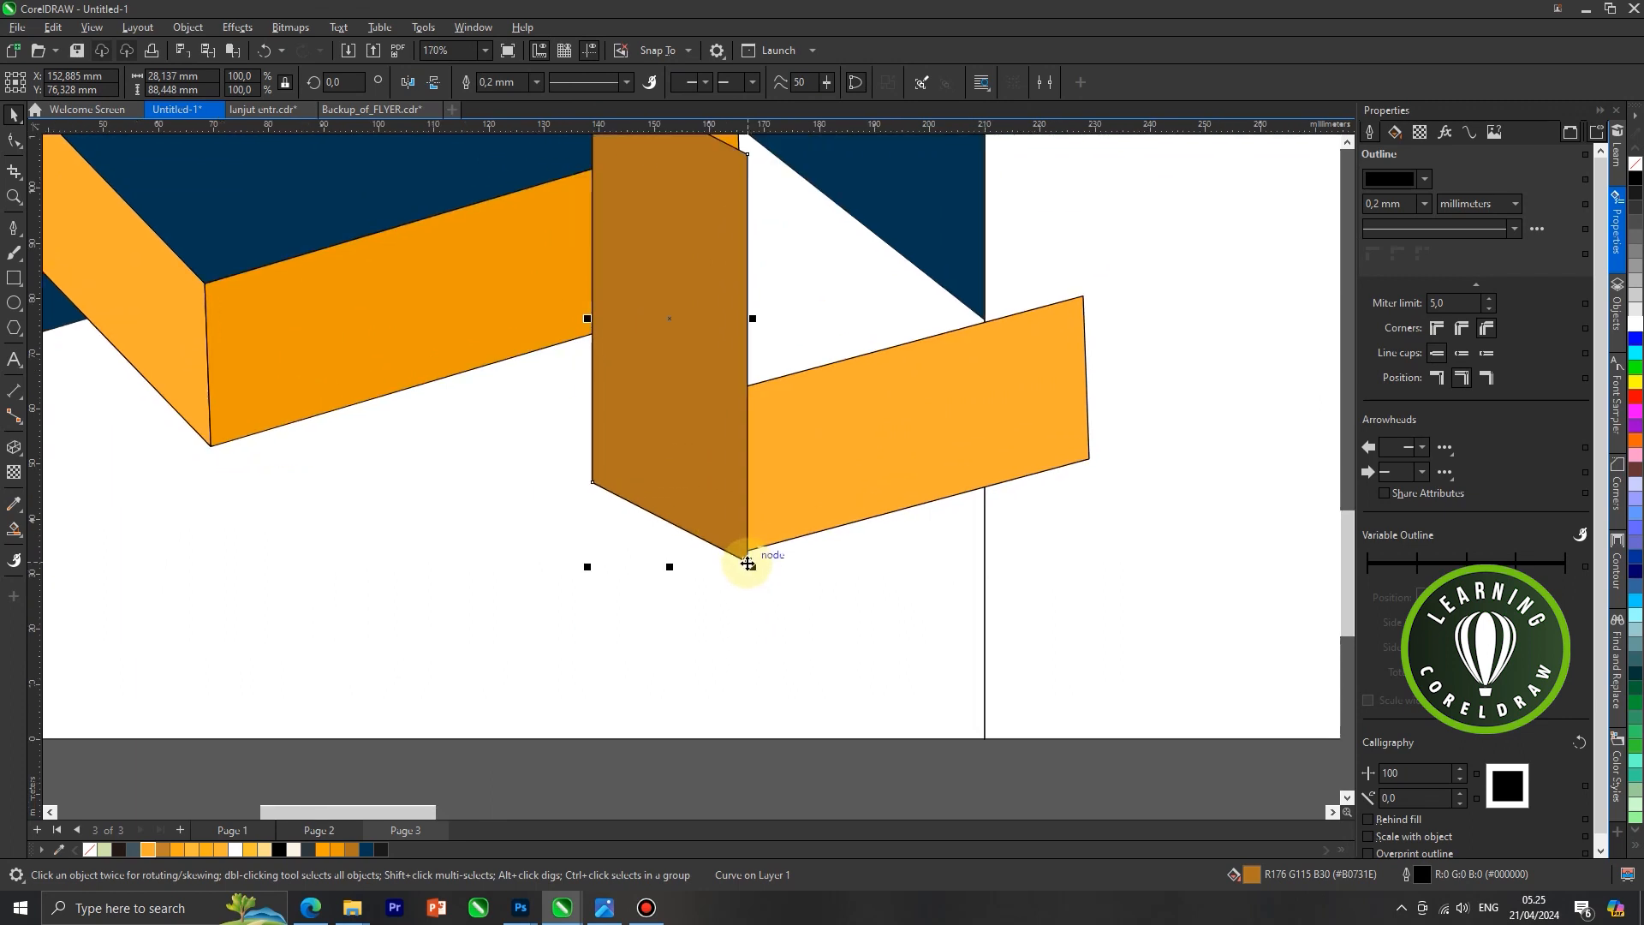
pyautogui.moveTo(747, 555); pyautogui.dragTo(748, 555)
pyautogui.scroll(-9, 753, 552)
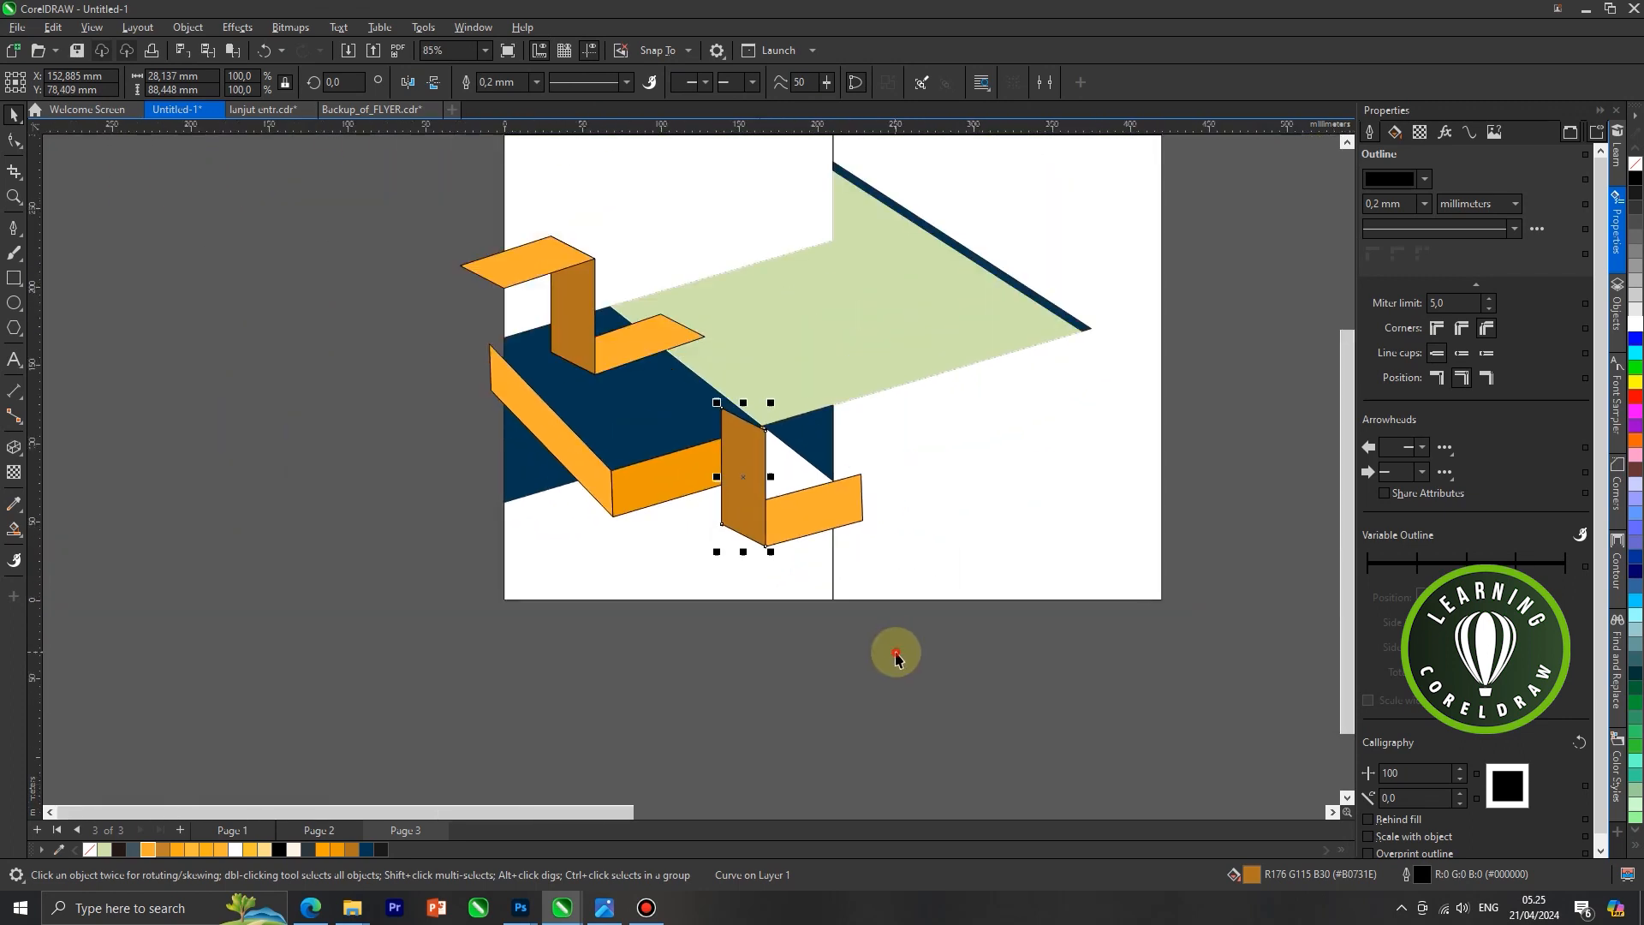
pyautogui.click(896, 657)
# Bring the darker orange middle face of the lower ribbon in front of the brown face
pyautogui.scroll(1, 724, 494)
pyautogui.scroll(2, 725, 494)
pyautogui.click(738, 450)
pyautogui.rightClick(738, 450)
pyautogui.click(676, 450)
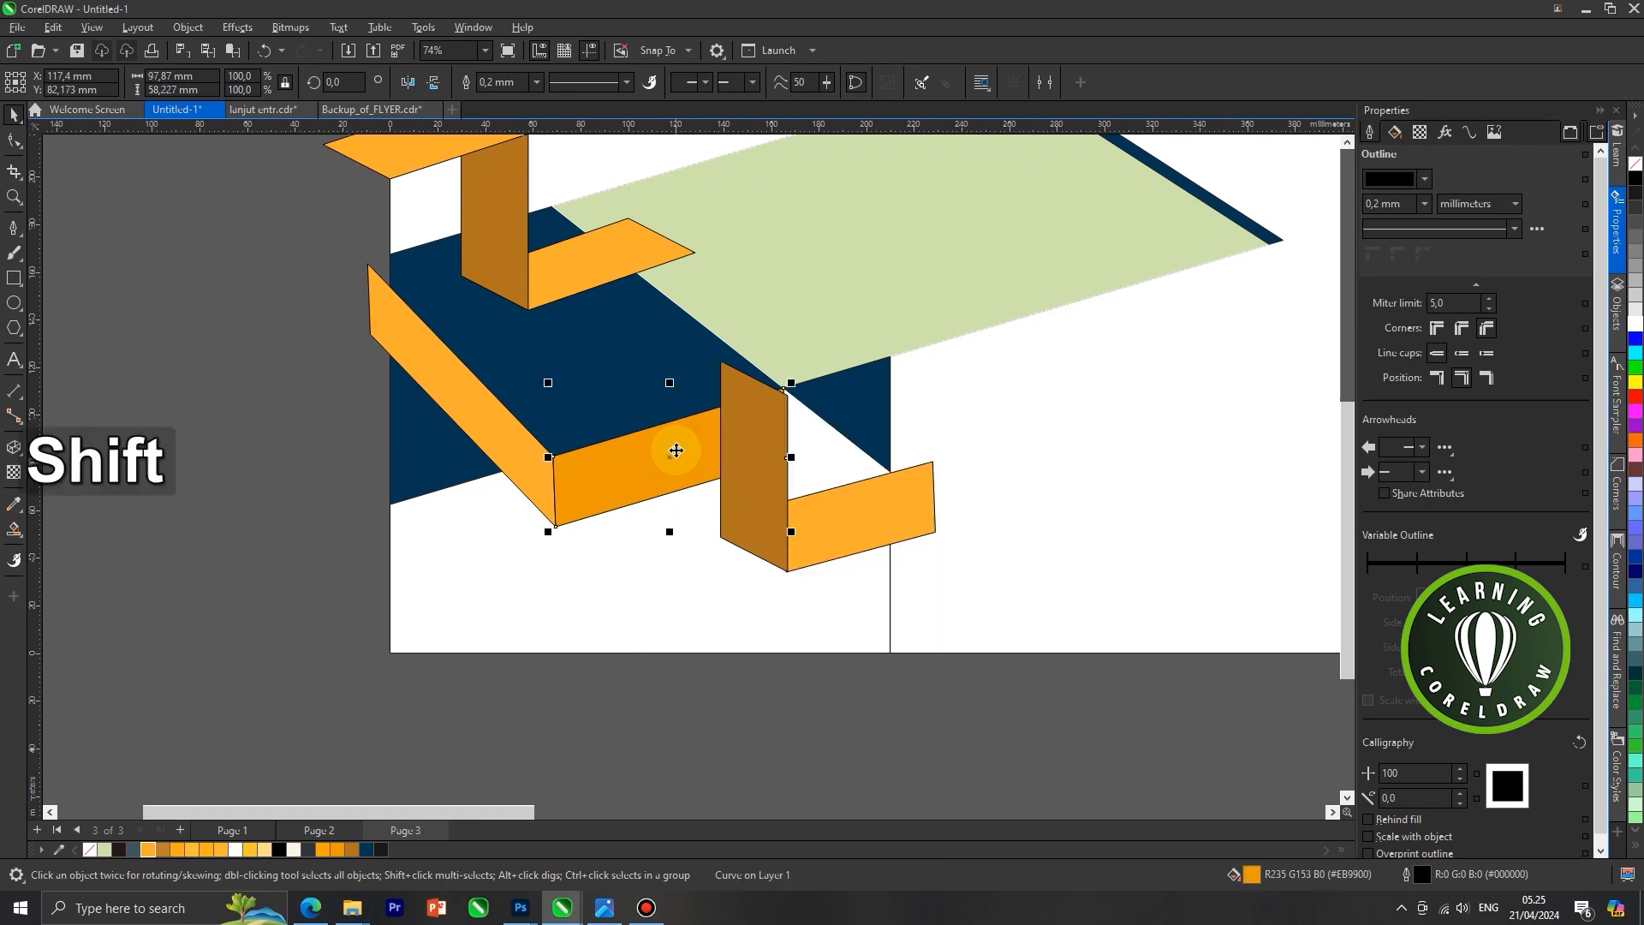
pyautogui.hotkey('shift', 'pageup')
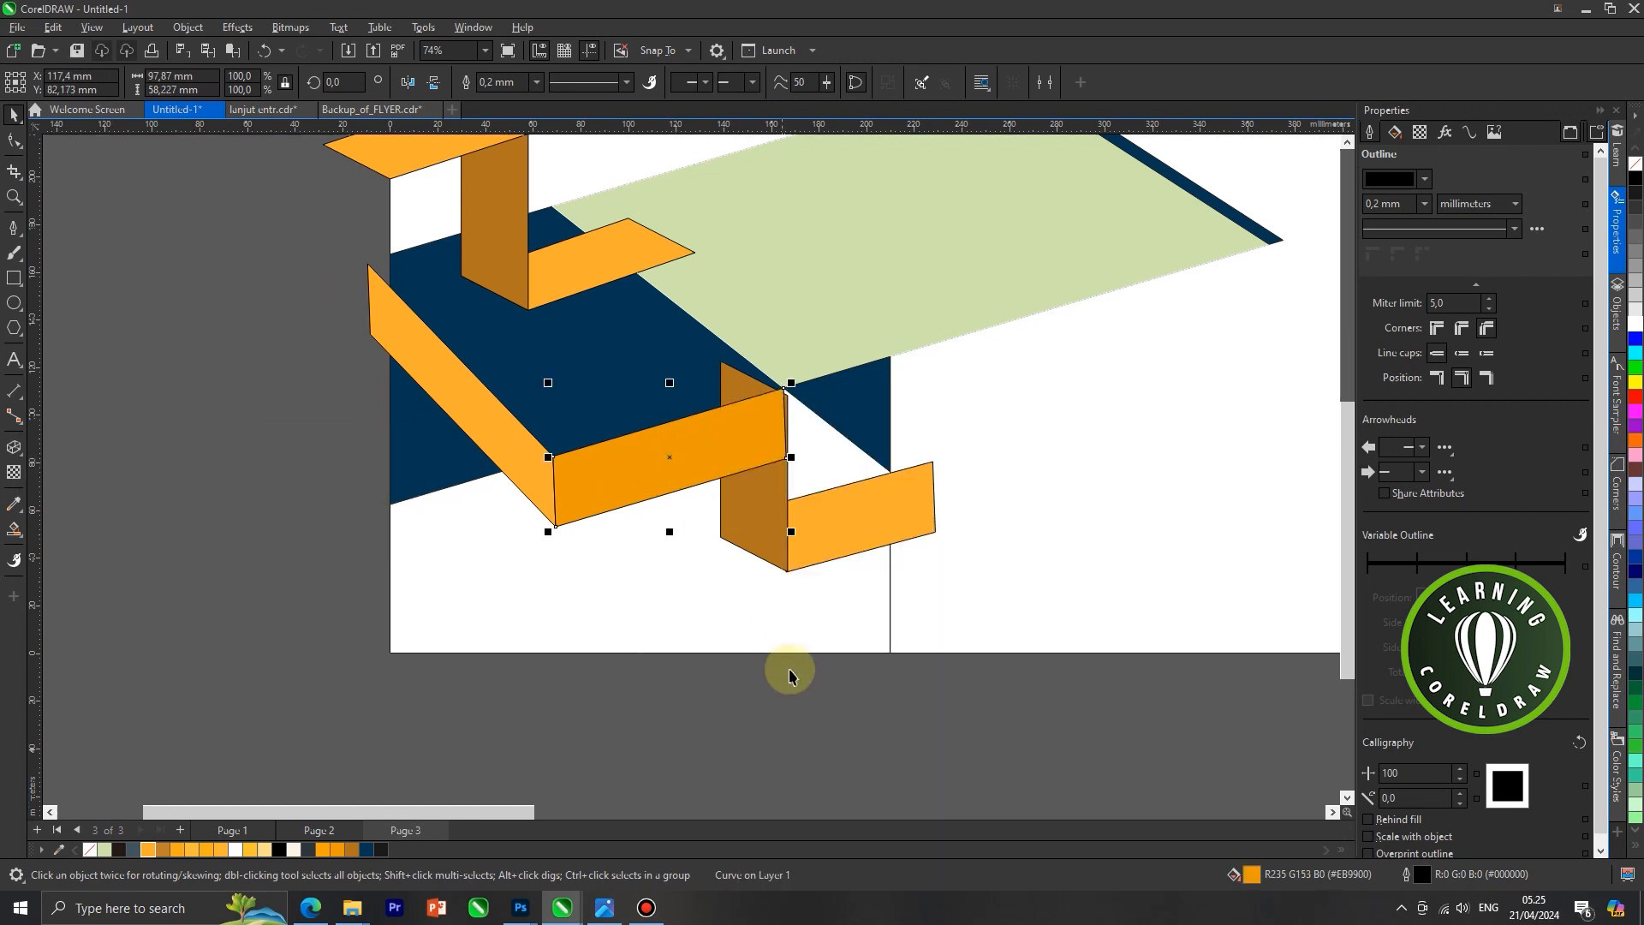
pyautogui.click(785, 669)
# Reshape the brown face by moving its upper right node onto the darker orange face's upper right corner
pyautogui.scroll(2, 762, 506)
pyautogui.click(762, 503)
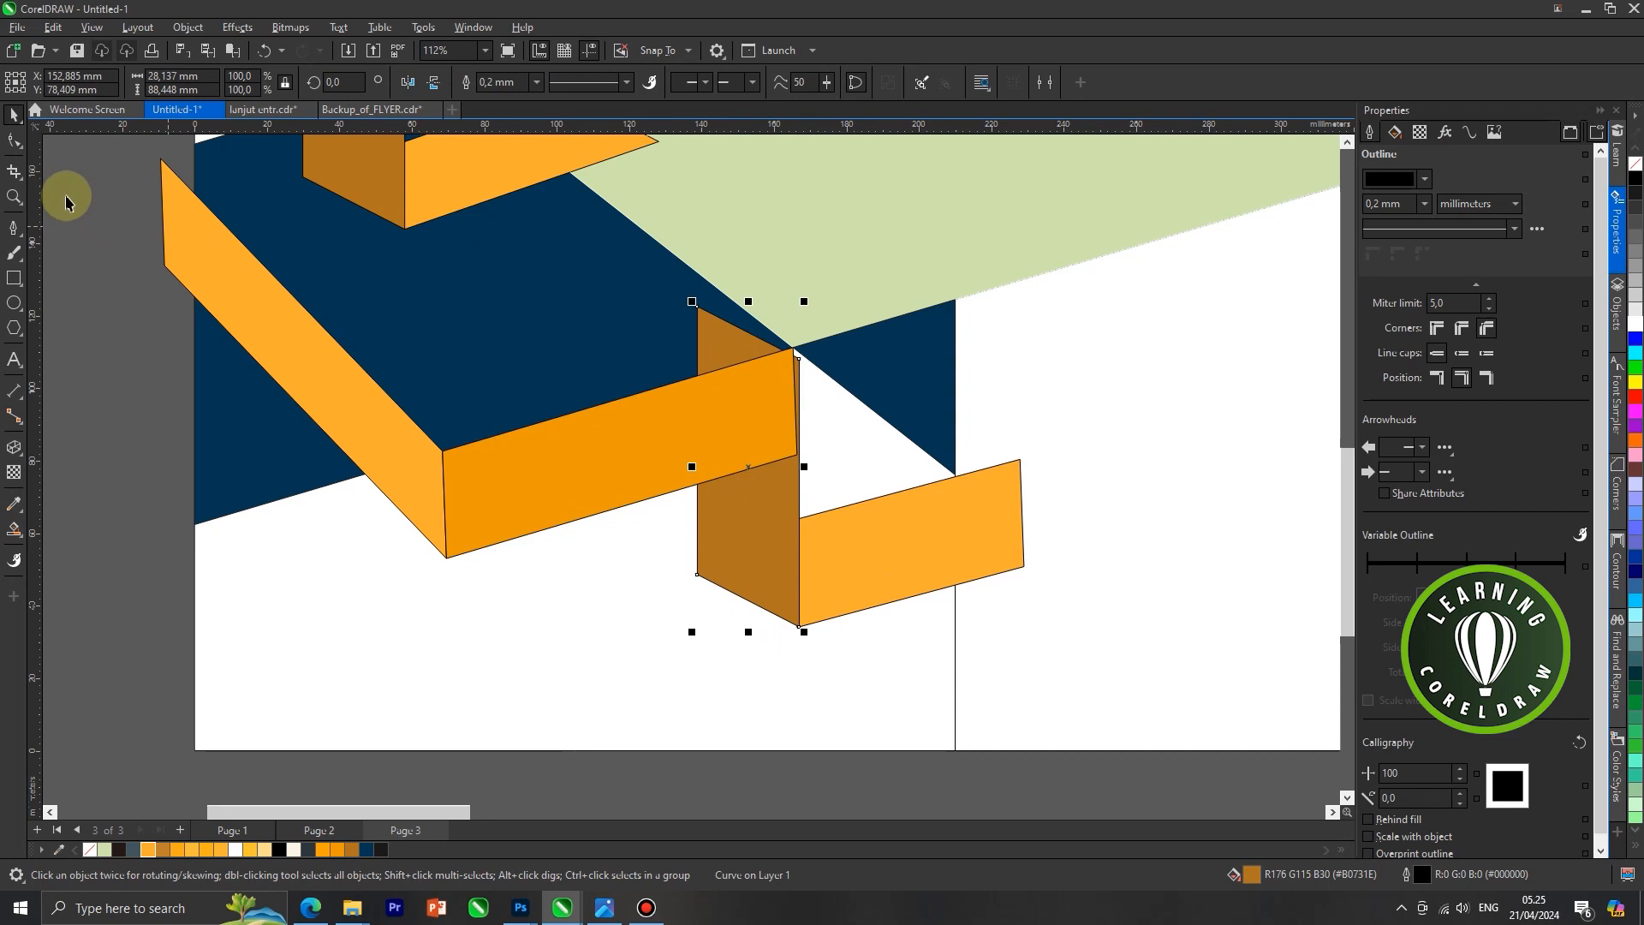
pyautogui.click(15, 141)
pyautogui.scroll(3, 750, 367)
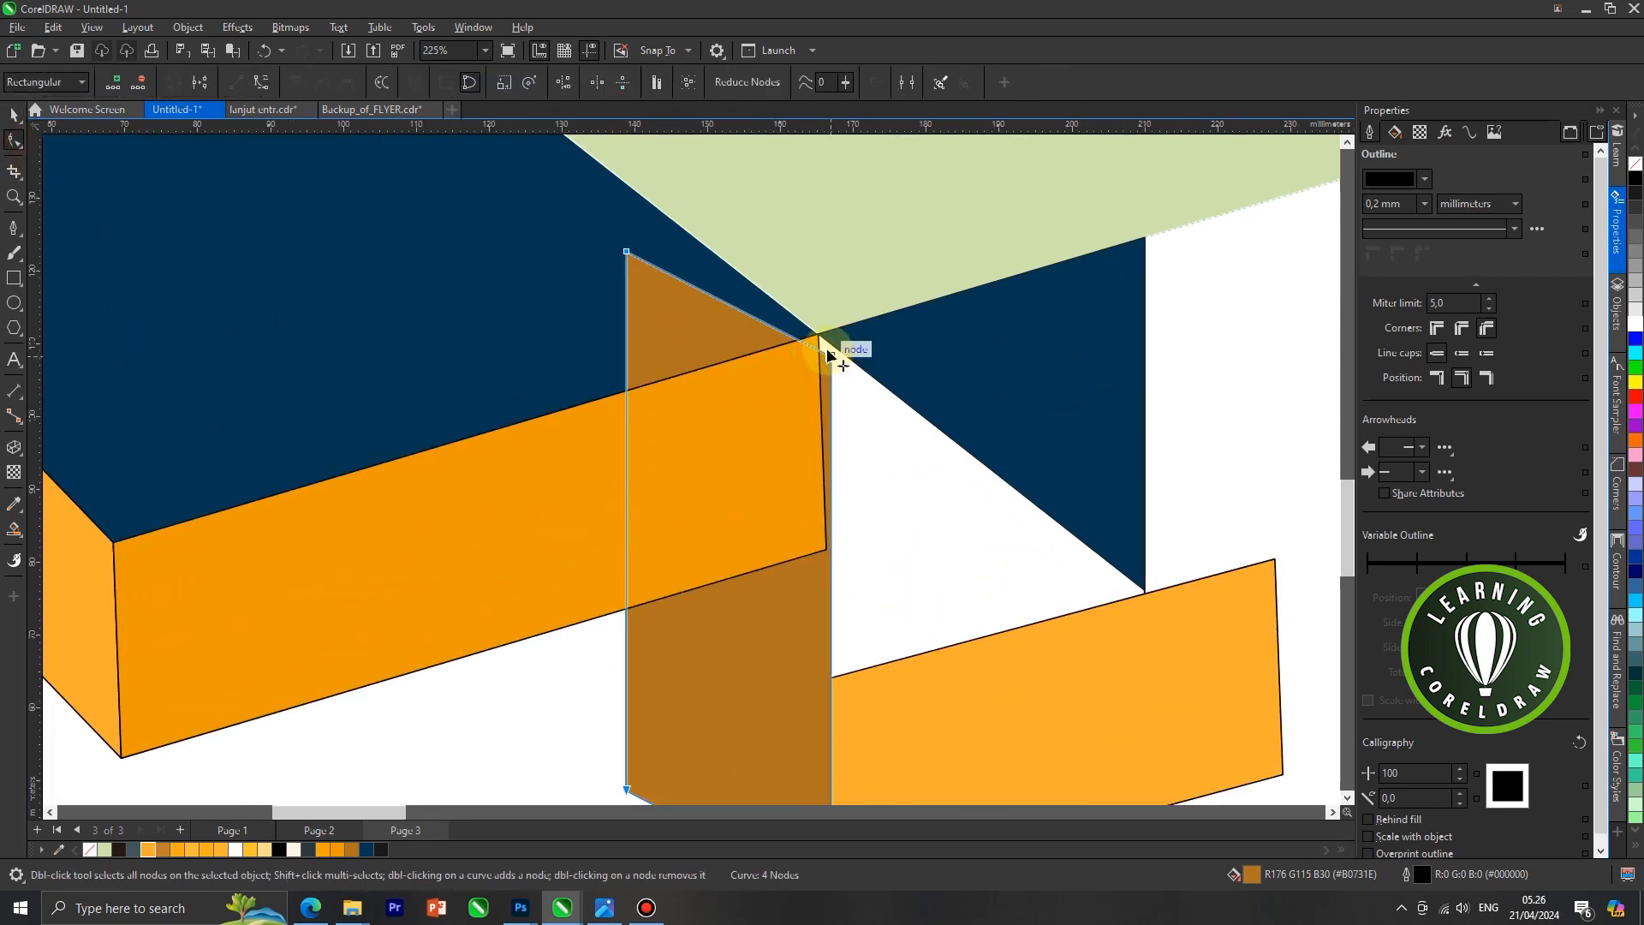
pyautogui.hotkey('ctrl', 'z')
pyautogui.click(831, 385)
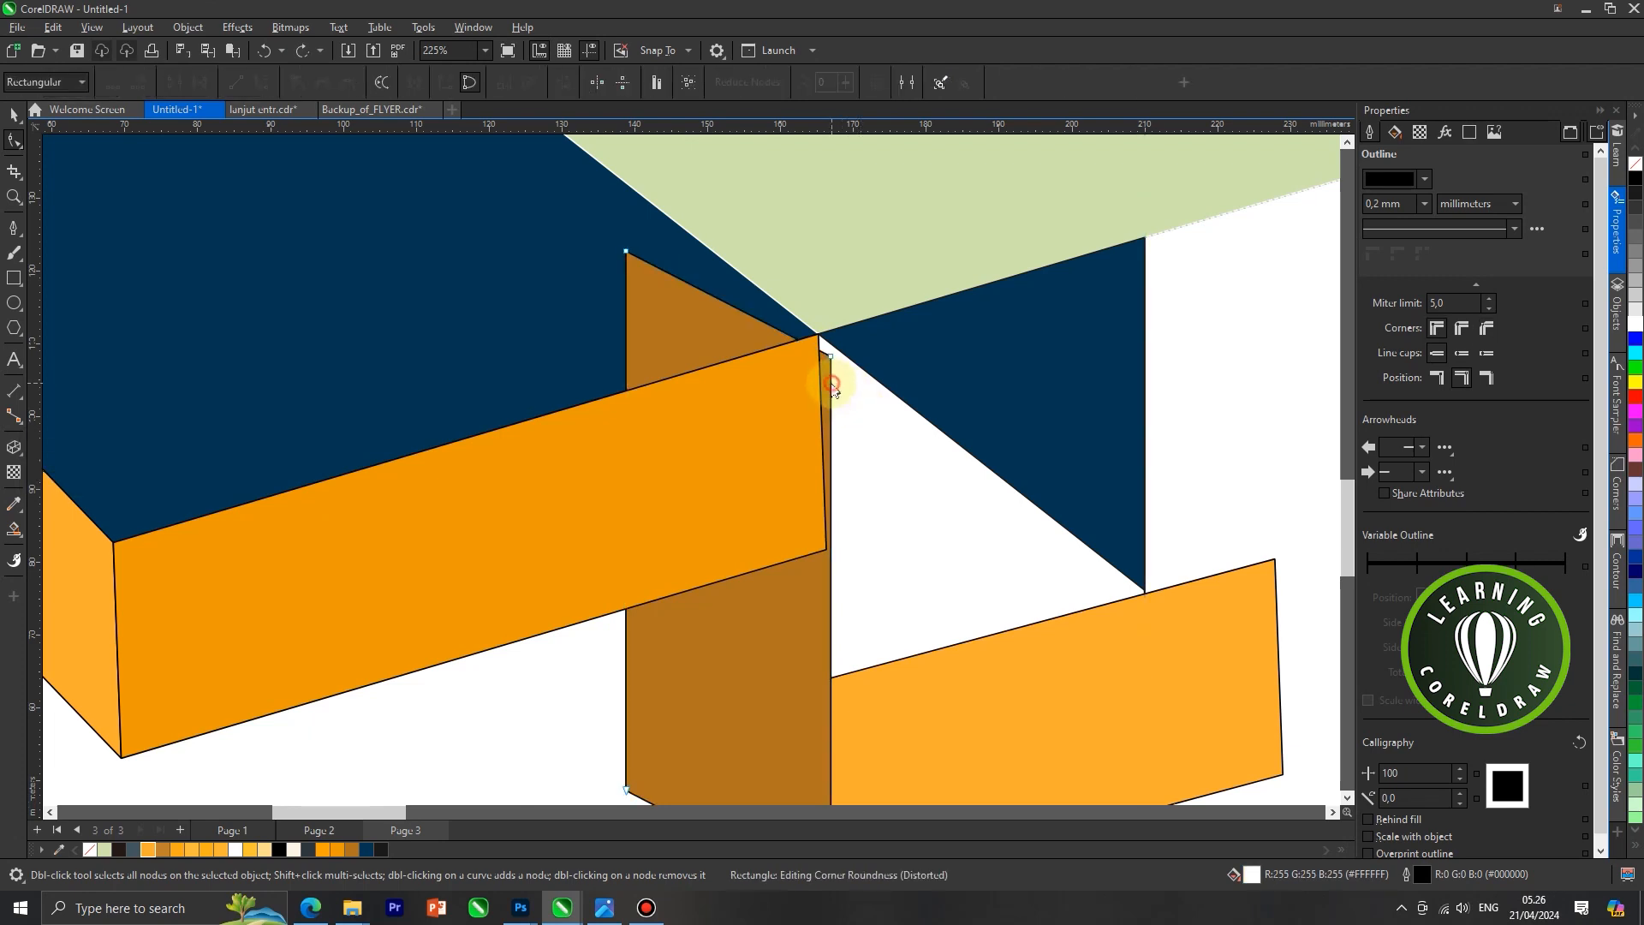
pyautogui.moveTo(831, 356); pyautogui.dragTo(819, 334)
pyautogui.scroll(-1, 837, 333)
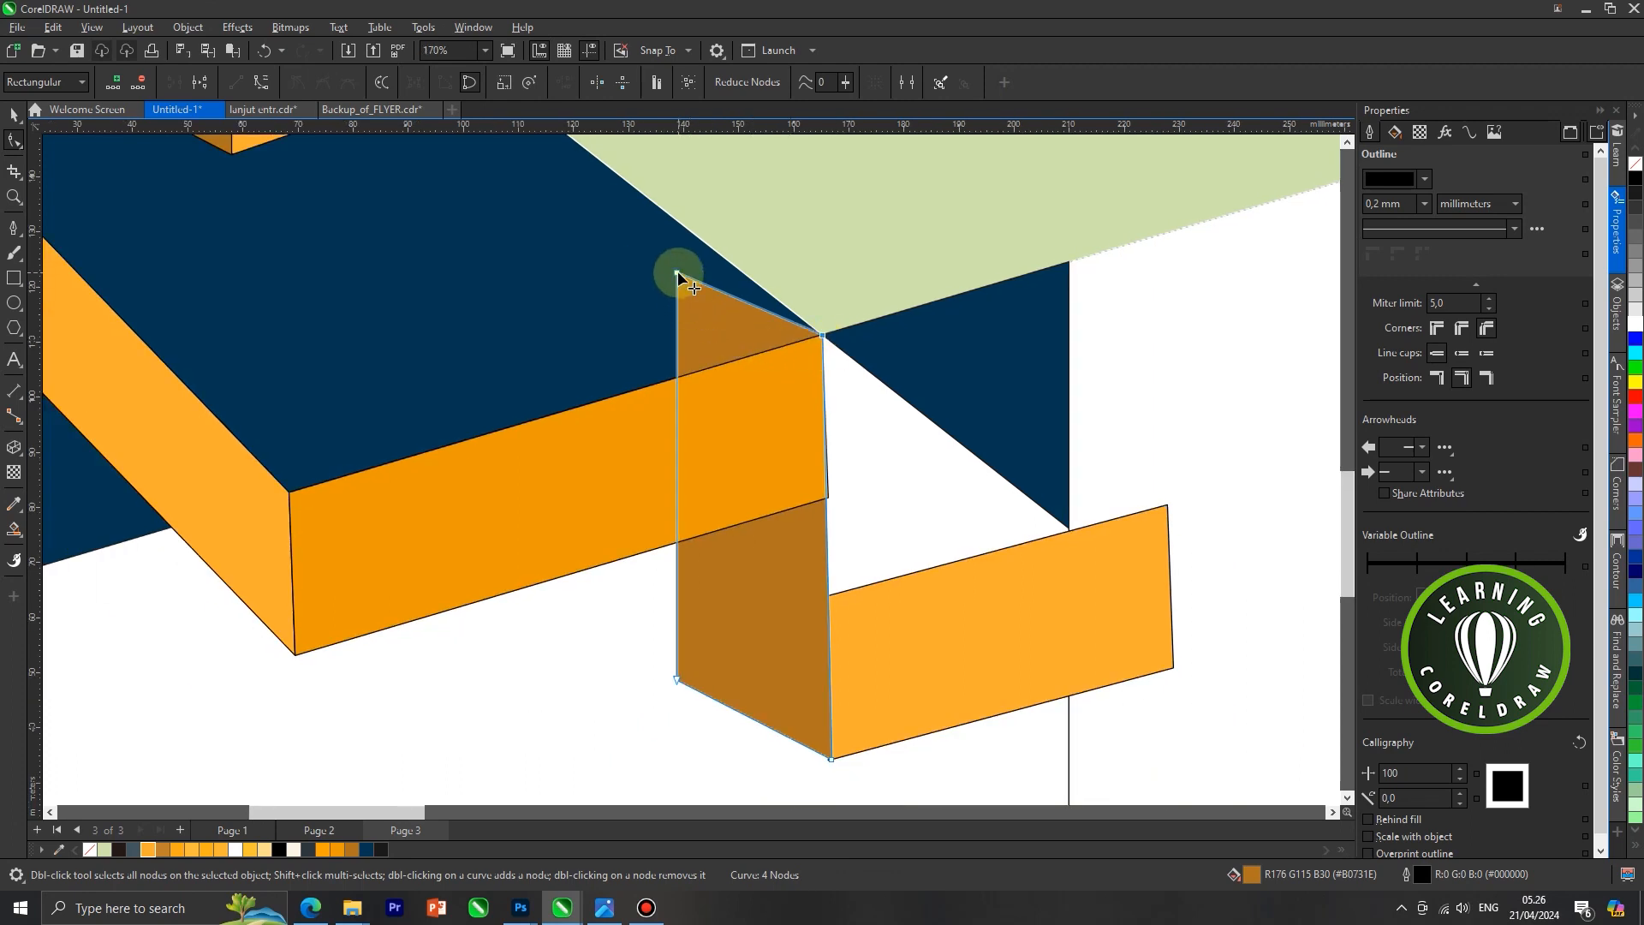
# Move the brown face's upper left node down onto the darker orange face's top edge, making its left side parallel to the right side
pyautogui.moveTo(675, 274); pyautogui.dragTo(676, 378)
pyautogui.scroll(-1, 723, 410)
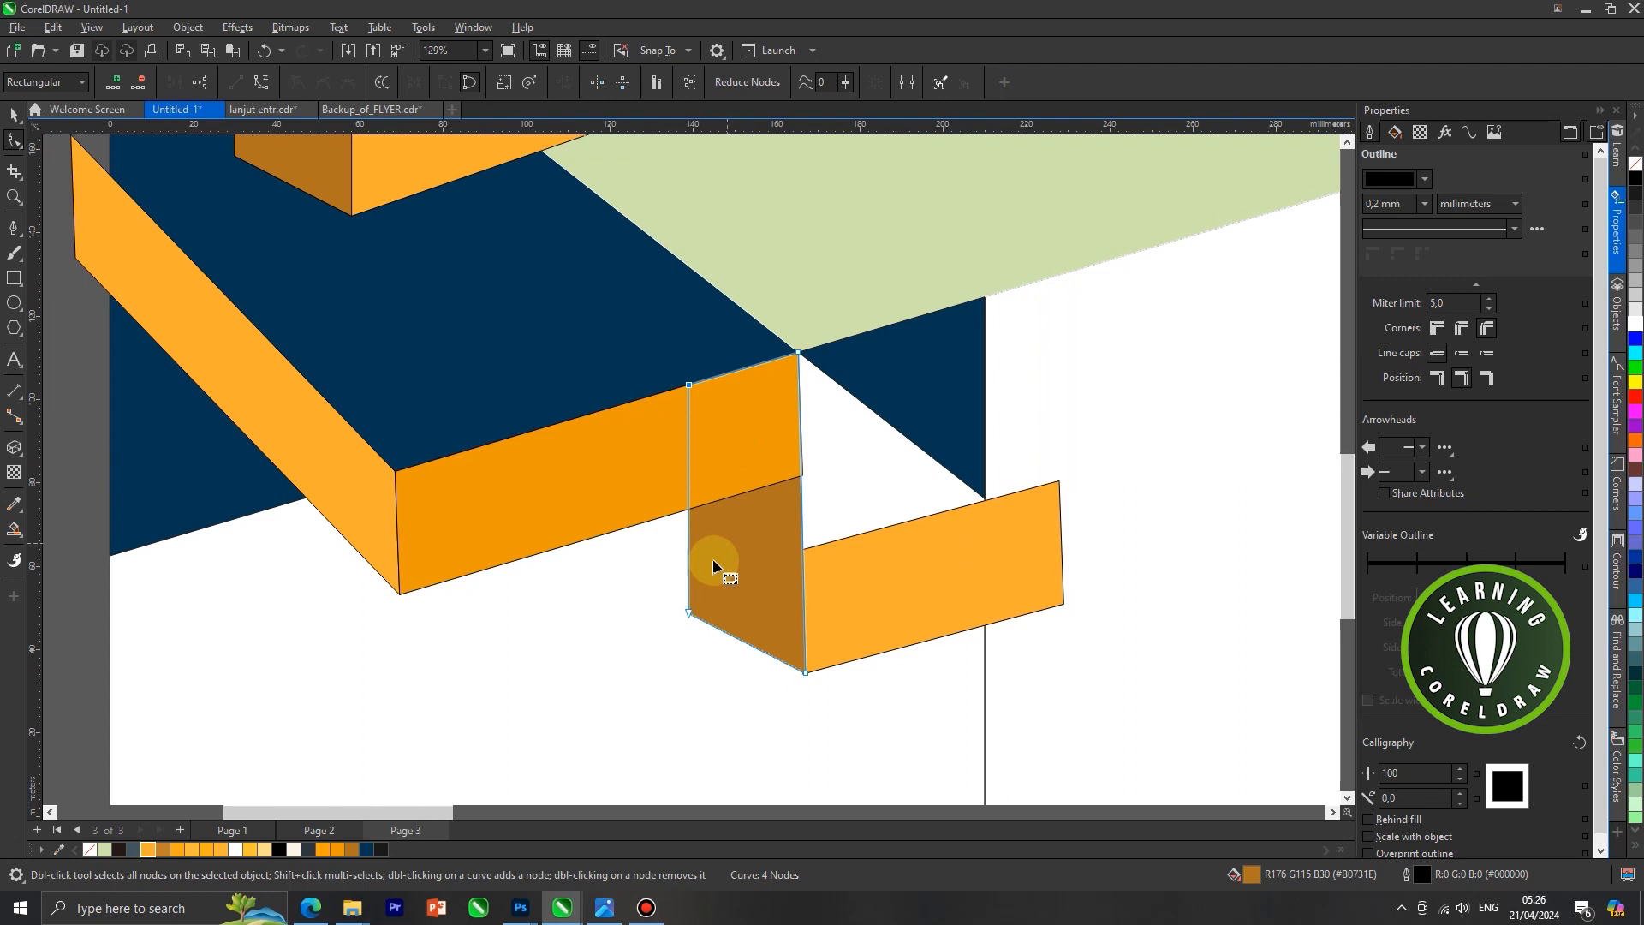
pyautogui.moveTo(687, 387); pyautogui.dragTo(682, 386)
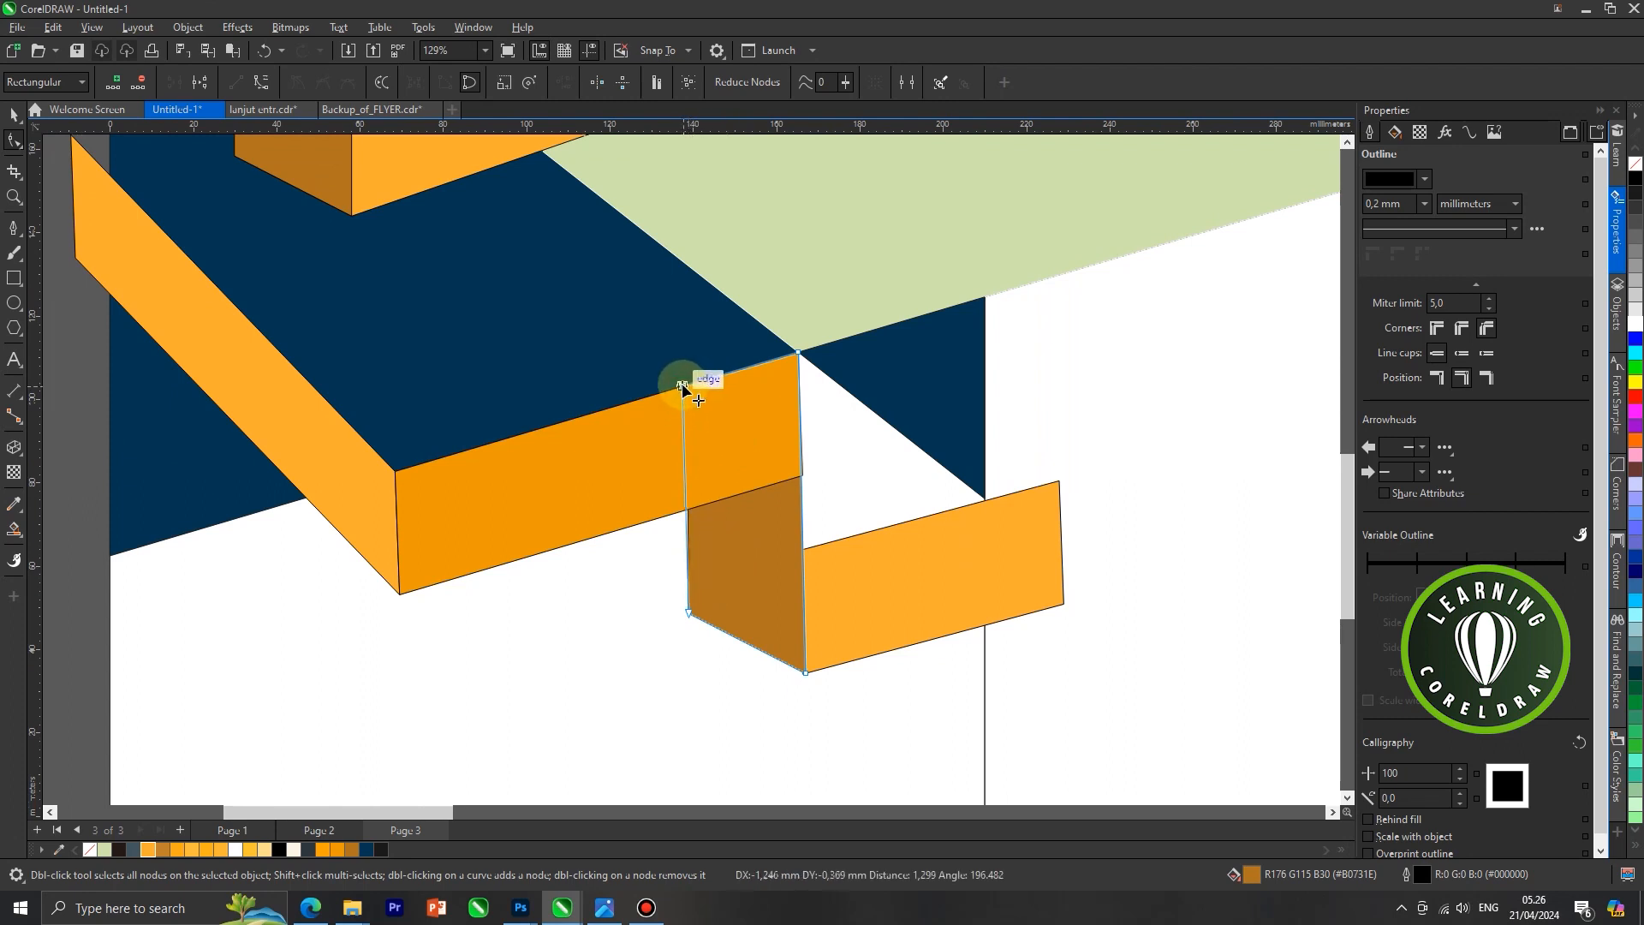
pyautogui.moveTo(678, 387); pyautogui.dragTo(685, 386)
pyautogui.scroll(-2, 684, 385)
pyautogui.click(16, 115)
pyautogui.click(168, 294)
pyautogui.scroll(-2, 767, 517)
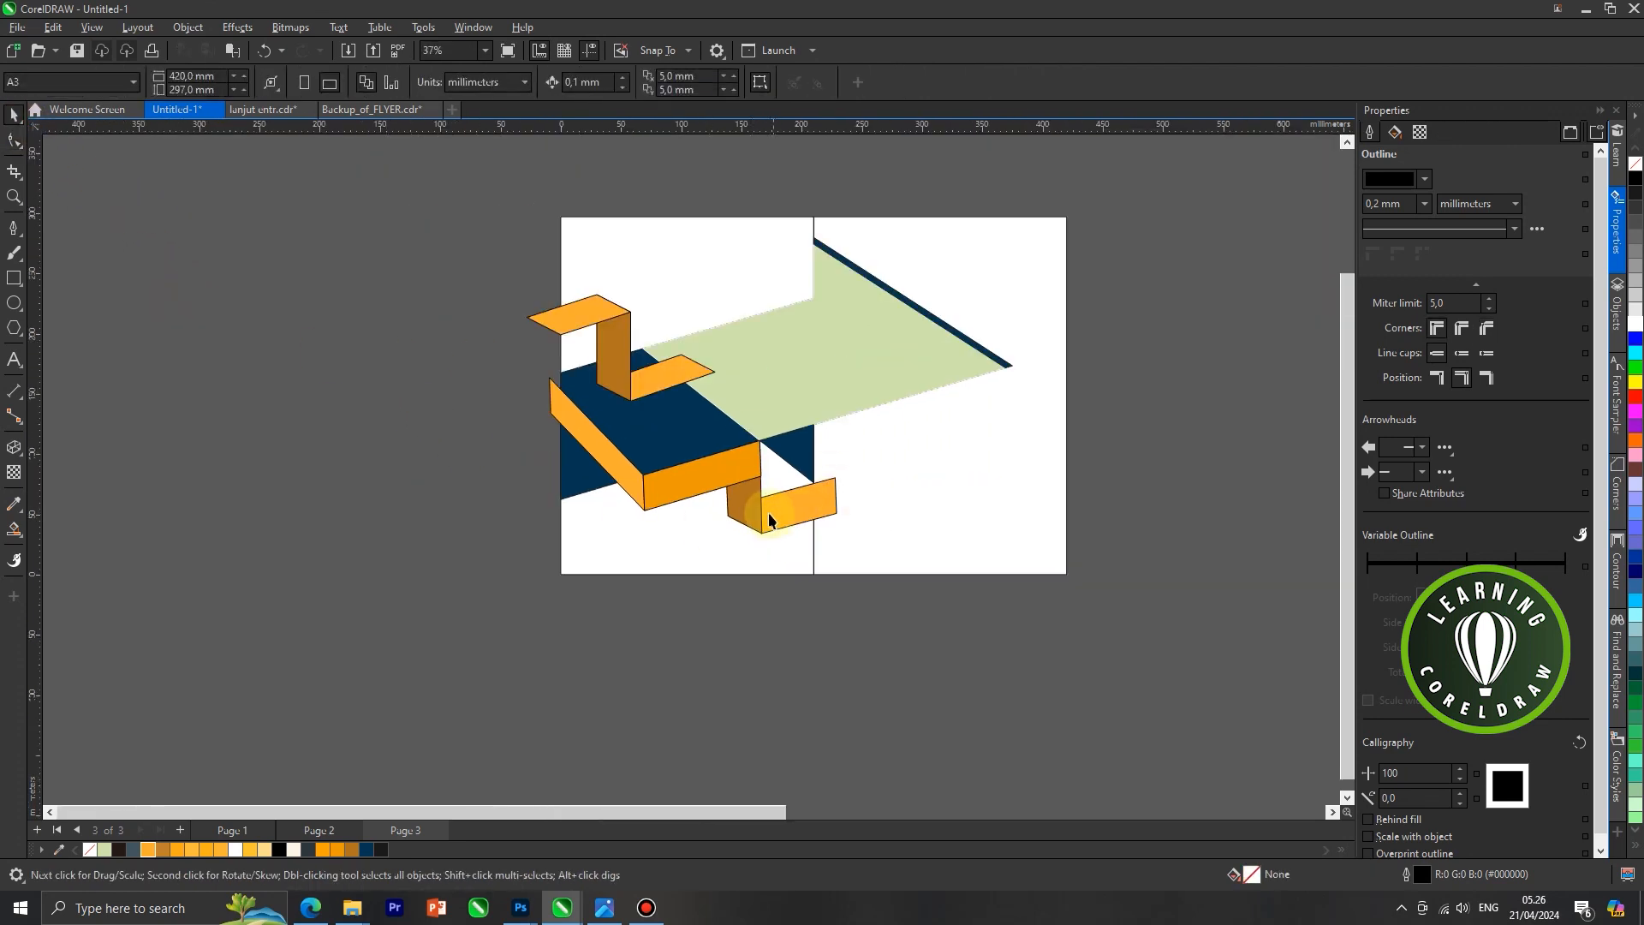
# Remove the outlines from all four faces of the lower ribbon
pyautogui.click(790, 517)
pyautogui.scroll(1, 712, 491)
pyautogui.keyDown('shift'); pyautogui.click(630, 464); pyautogui.keyUp('shift')
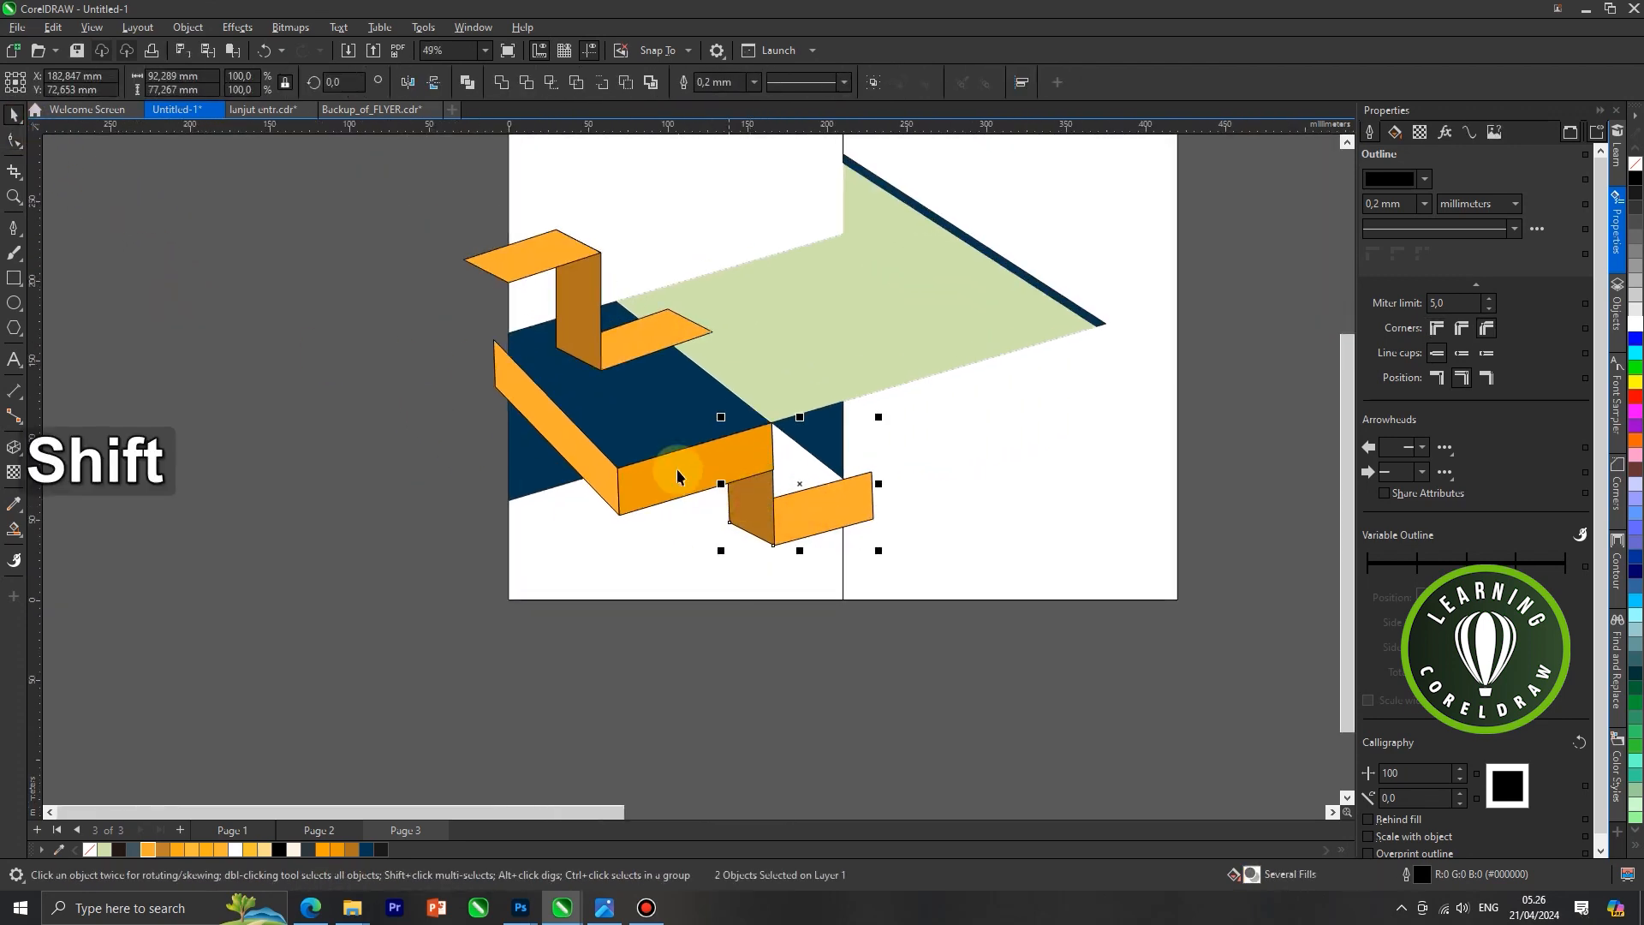
pyautogui.keyDown('shift'); pyautogui.click(583, 456); pyautogui.keyUp('shift')
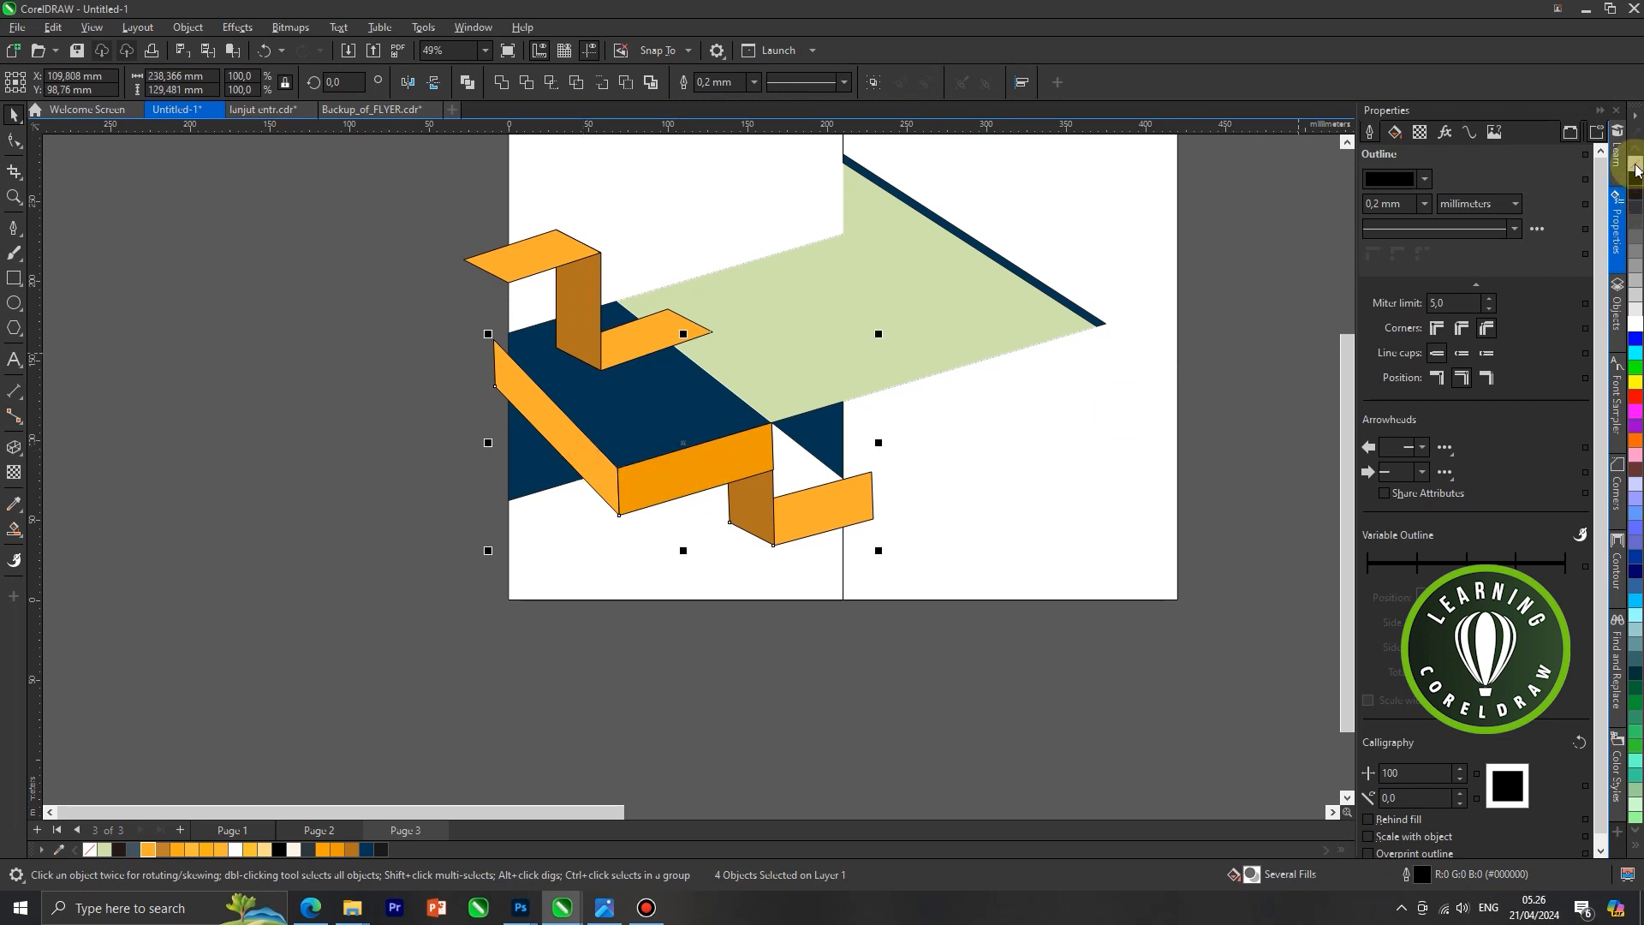
pyautogui.rightClick(1635, 166)
# Shrink the lower ribbon vertically from its bottom edge to a height of about 120 mm
pyautogui.moveTo(683, 551); pyautogui.dragTo(686, 543)
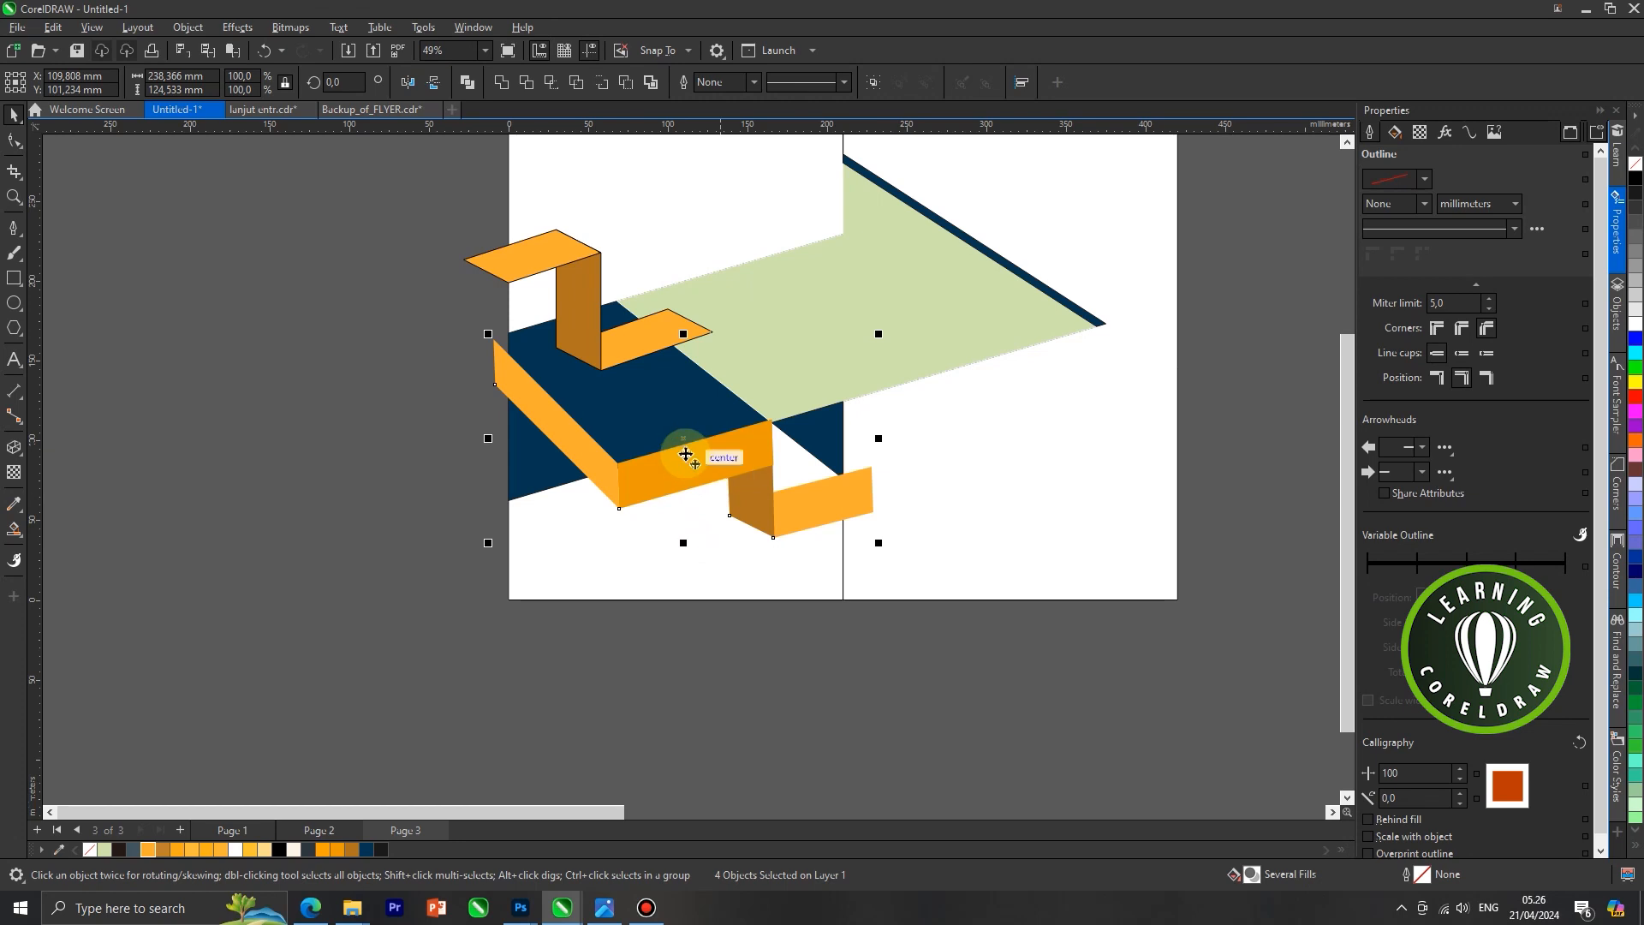
pyautogui.moveTo(686, 543); pyautogui.dragTo(687, 536)
pyautogui.scroll(-1, 691, 495)
pyautogui.click(489, 497)
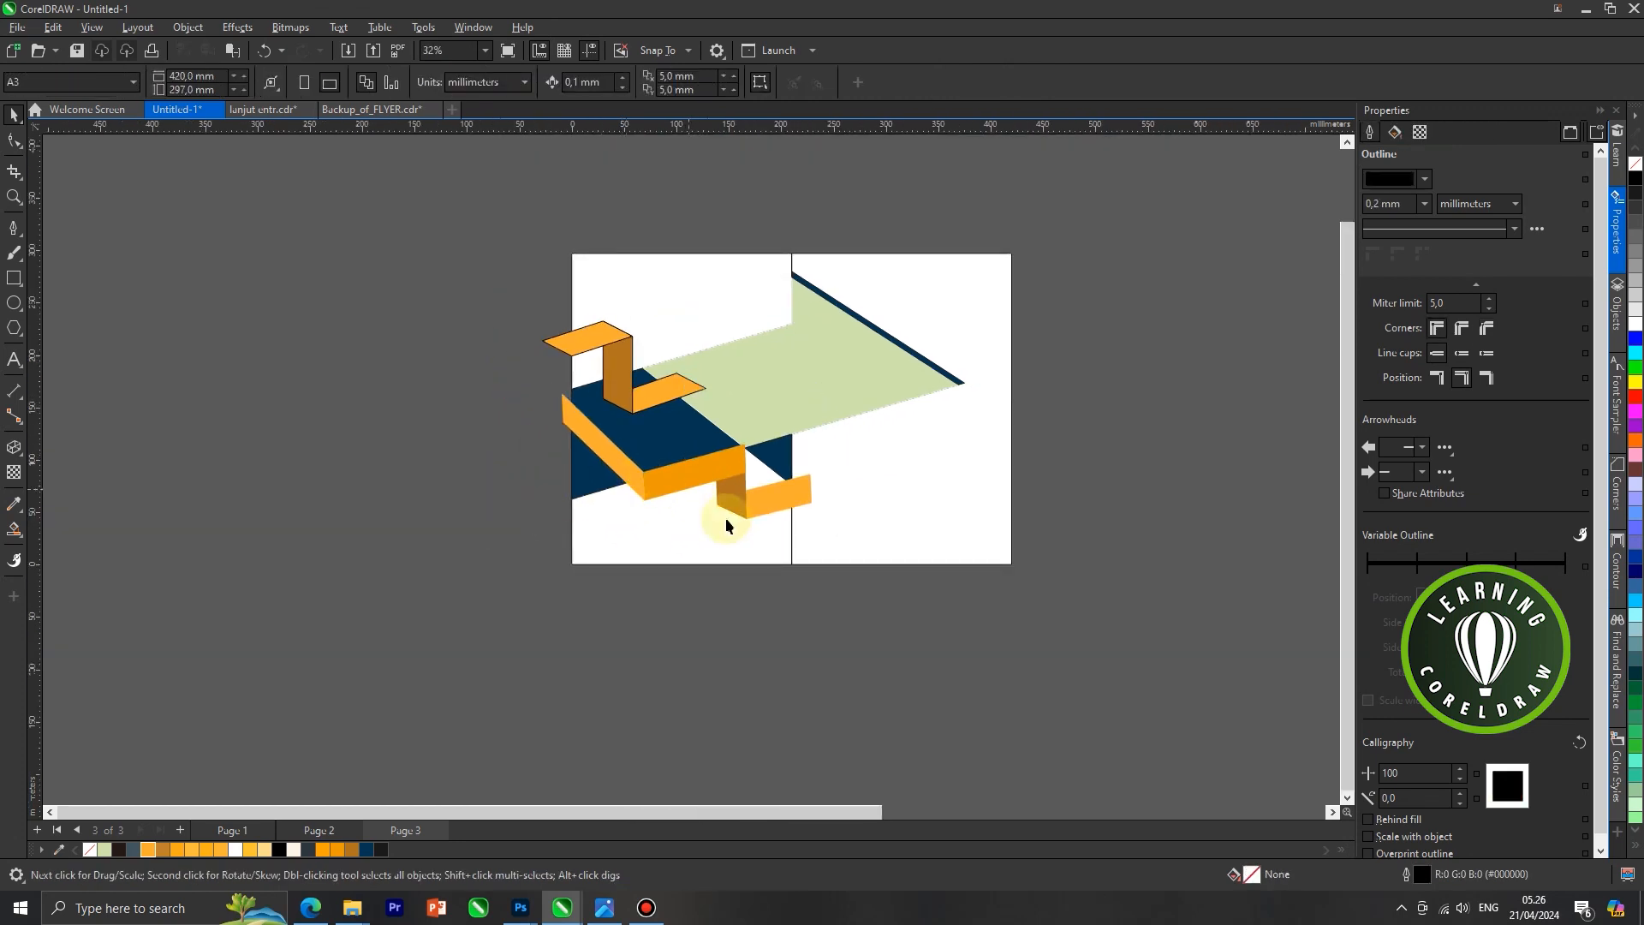
# Widen the three faces of the upper ribbon together and shift the ribbon down toward the dark blue shape
pyautogui.scroll(-1, 521, 422)
pyautogui.scroll(2, 654, 403)
pyautogui.click(658, 415)
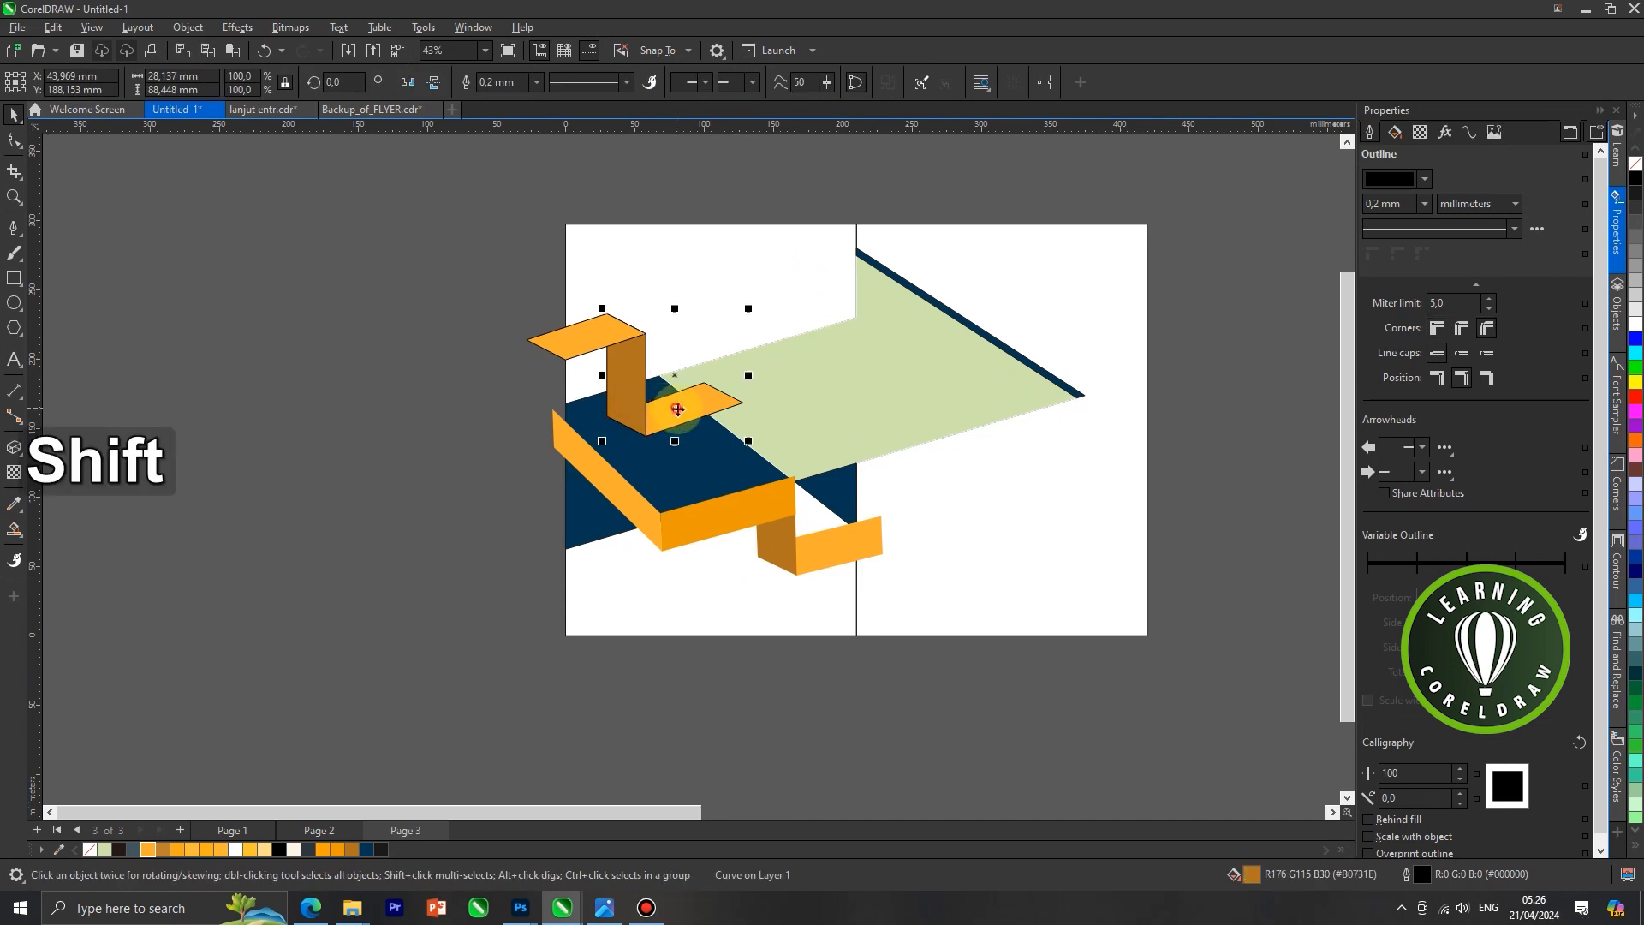
pyautogui.keyDown('shift'); pyautogui.click(625, 377); pyautogui.keyUp('shift')
pyautogui.keyDown('shift'); pyautogui.click(570, 338); pyautogui.keyUp('shift')
pyautogui.scroll(1, 642, 406)
pyautogui.moveTo(642, 406)
pyautogui.mouseDown()
pyautogui.moveTo(655, 386)
pyautogui.moveTo(648, 426)
pyautogui.mouseUp()
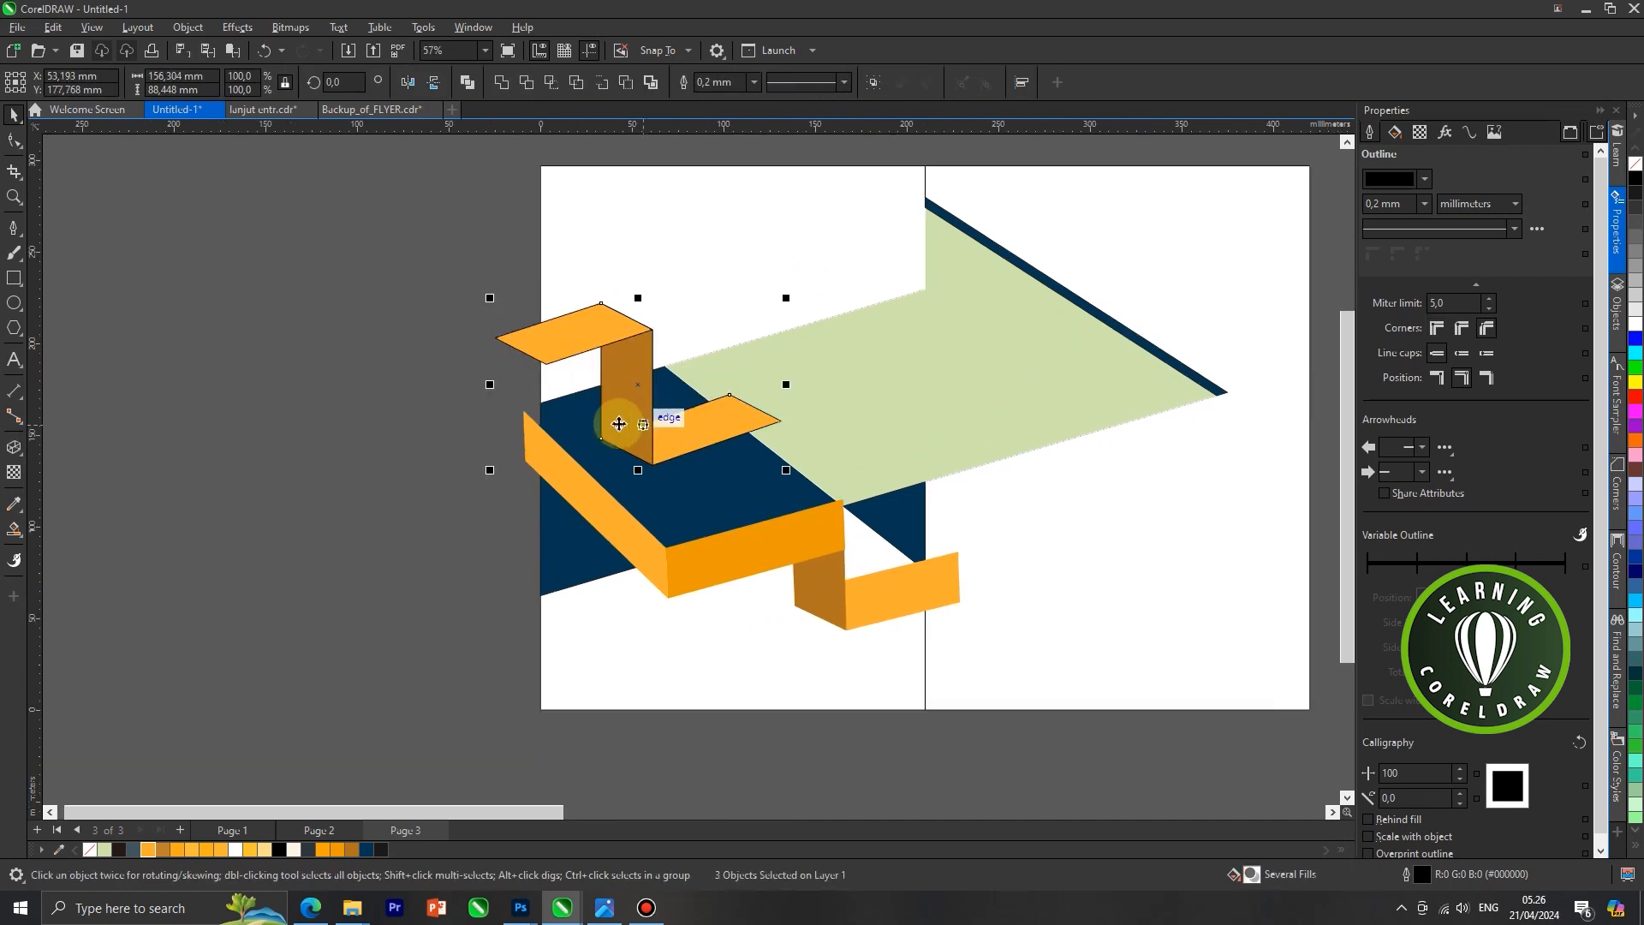
pyautogui.moveTo(490, 387); pyautogui.dragTo(475, 387)
pyautogui.moveTo(684, 448); pyautogui.dragTo(681, 463)
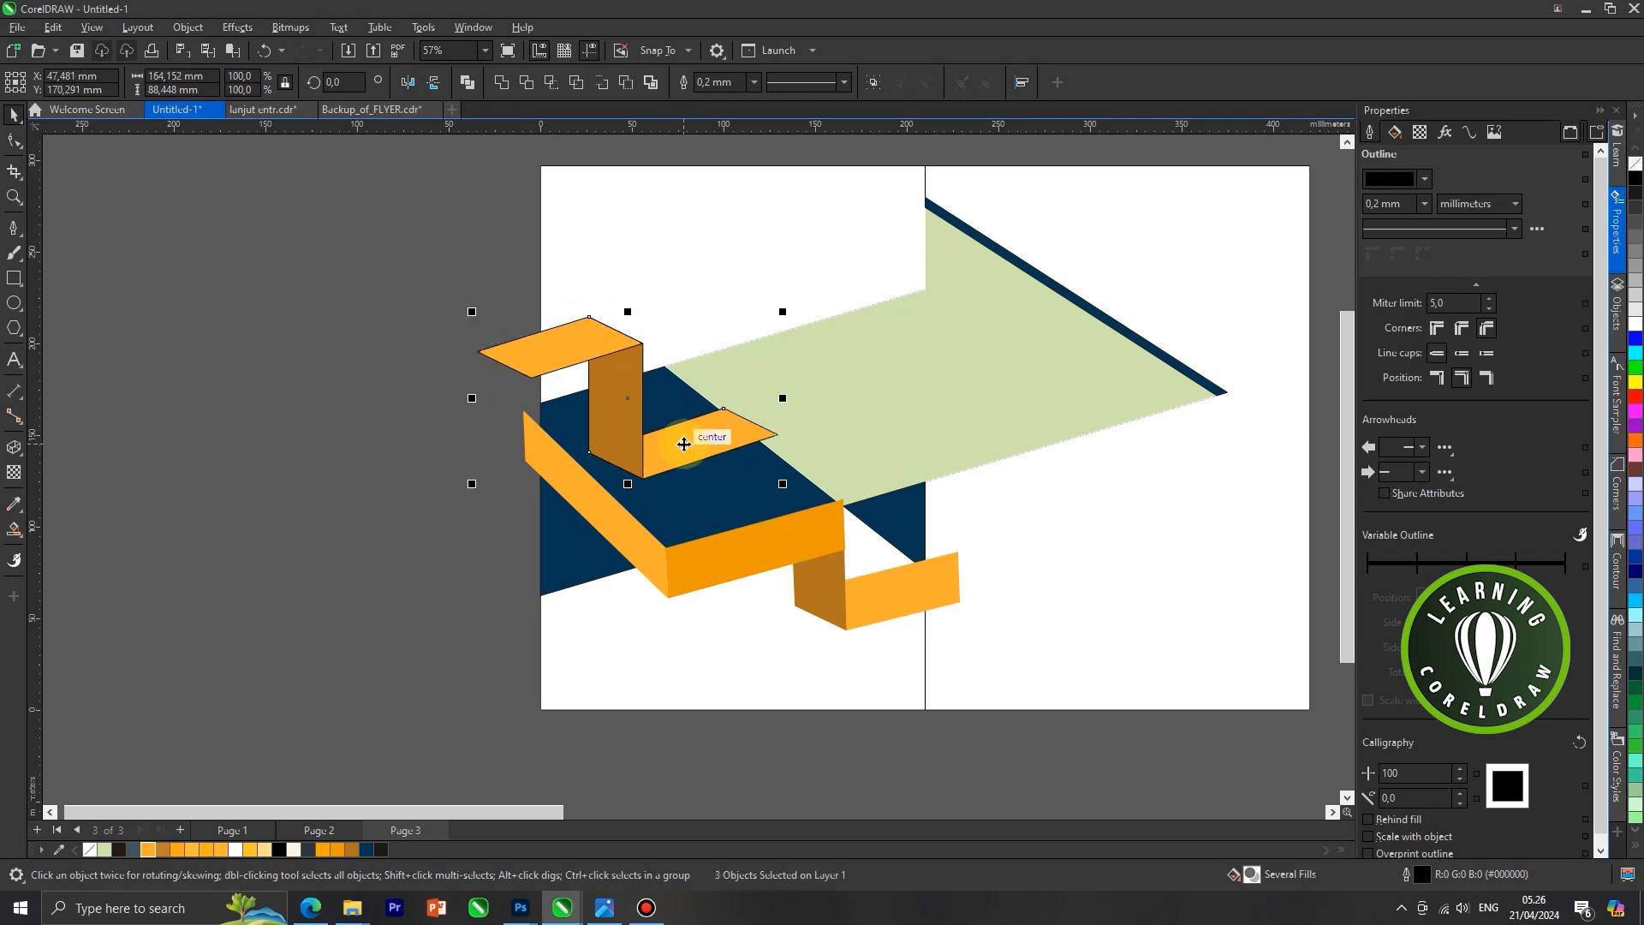
pyautogui.moveTo(735, 436); pyautogui.dragTo(751, 426)
pyautogui.moveTo(486, 386); pyautogui.dragTo(476, 385)
# Place the upper ribbon's lower light orange face behind the light green shape
pyautogui.scroll(1, 660, 410)
pyautogui.scroll(-2, 665, 454)
pyautogui.click(693, 455)
pyautogui.rightClick(702, 458)
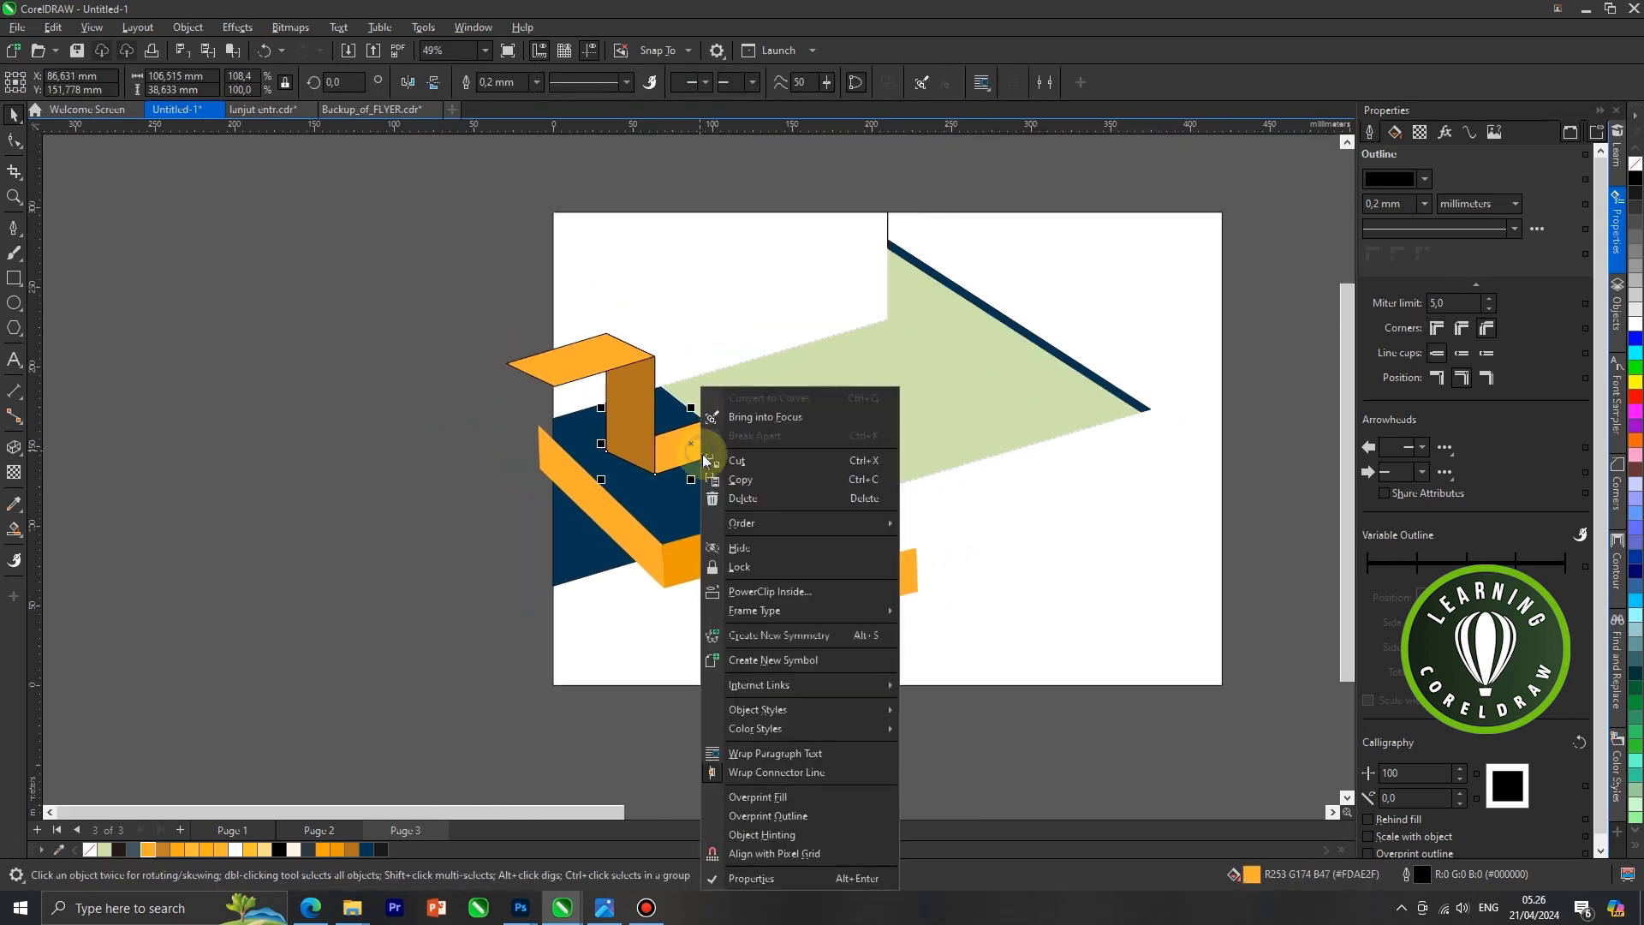
pyautogui.moveTo(765, 526)
pyautogui.click(962, 650)
pyautogui.click(731, 508)
pyautogui.click(502, 591)
pyautogui.scroll(5, 784, 496)
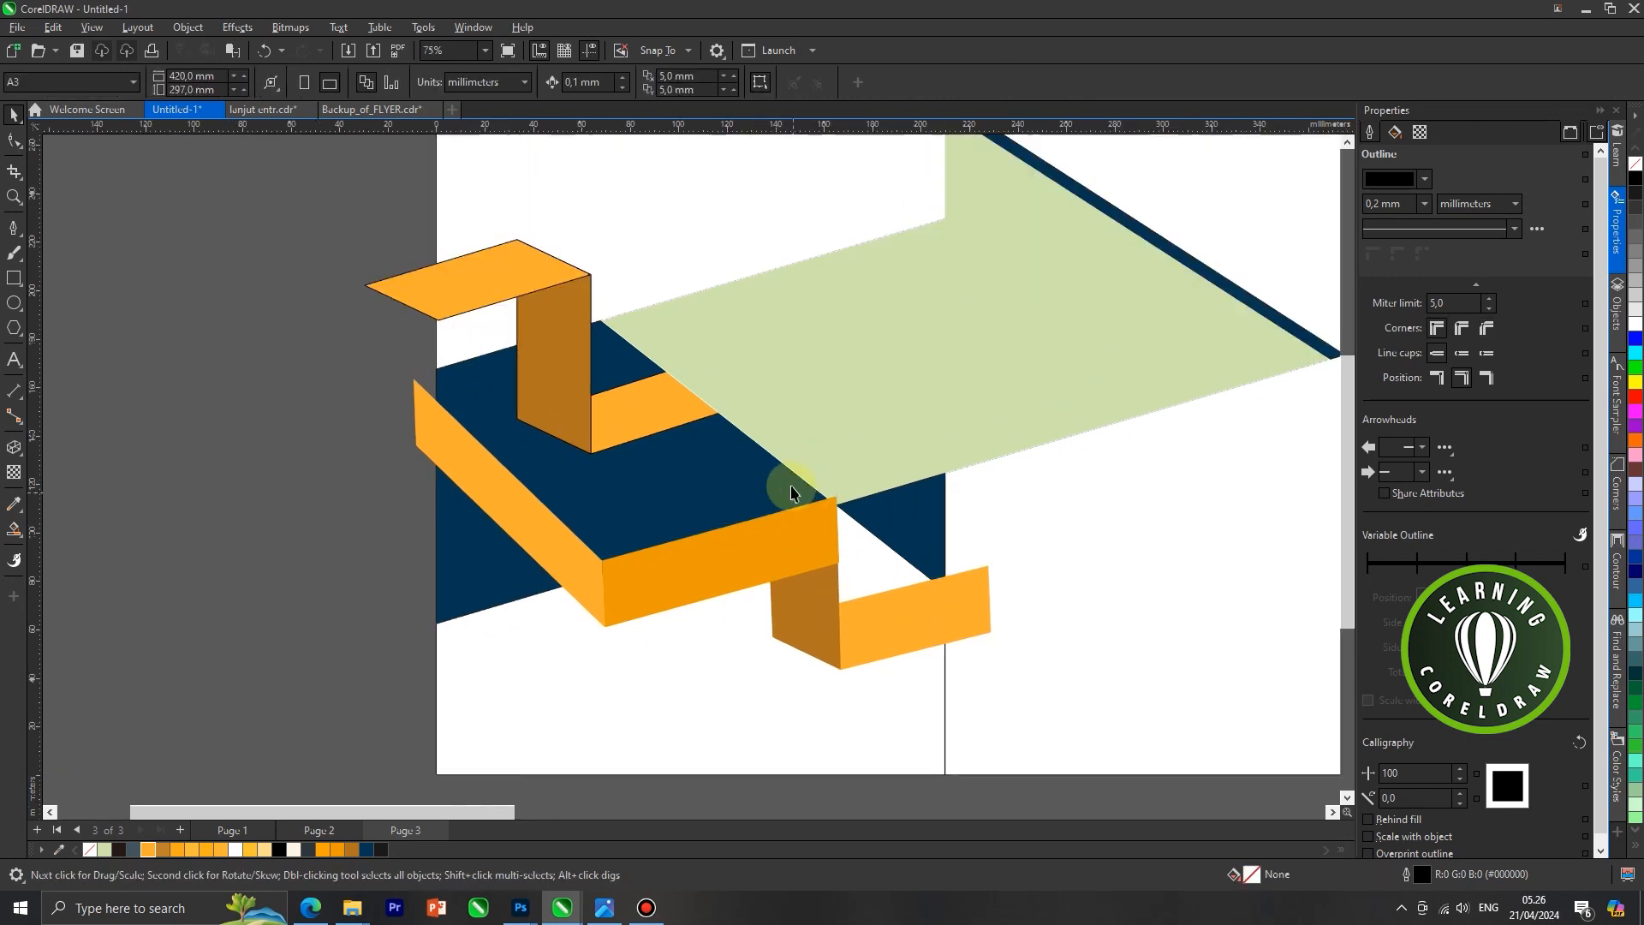
pyautogui.moveTo(832, 456); pyautogui.dragTo(958, 525)
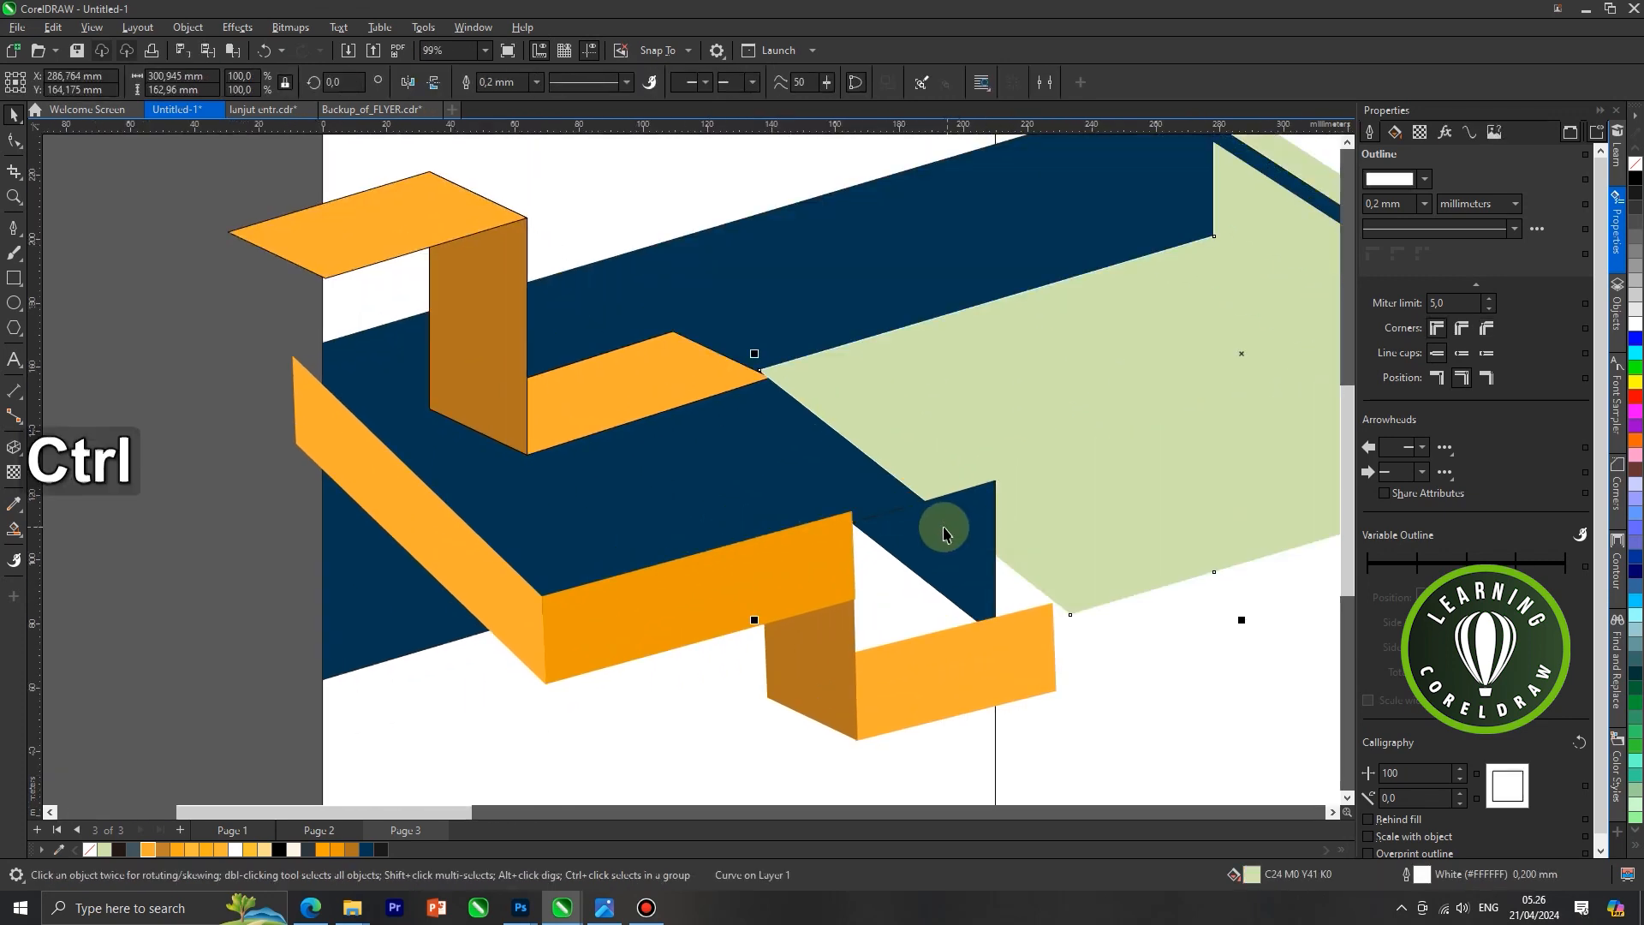
pyautogui.hotkey('ctrl', 'z')
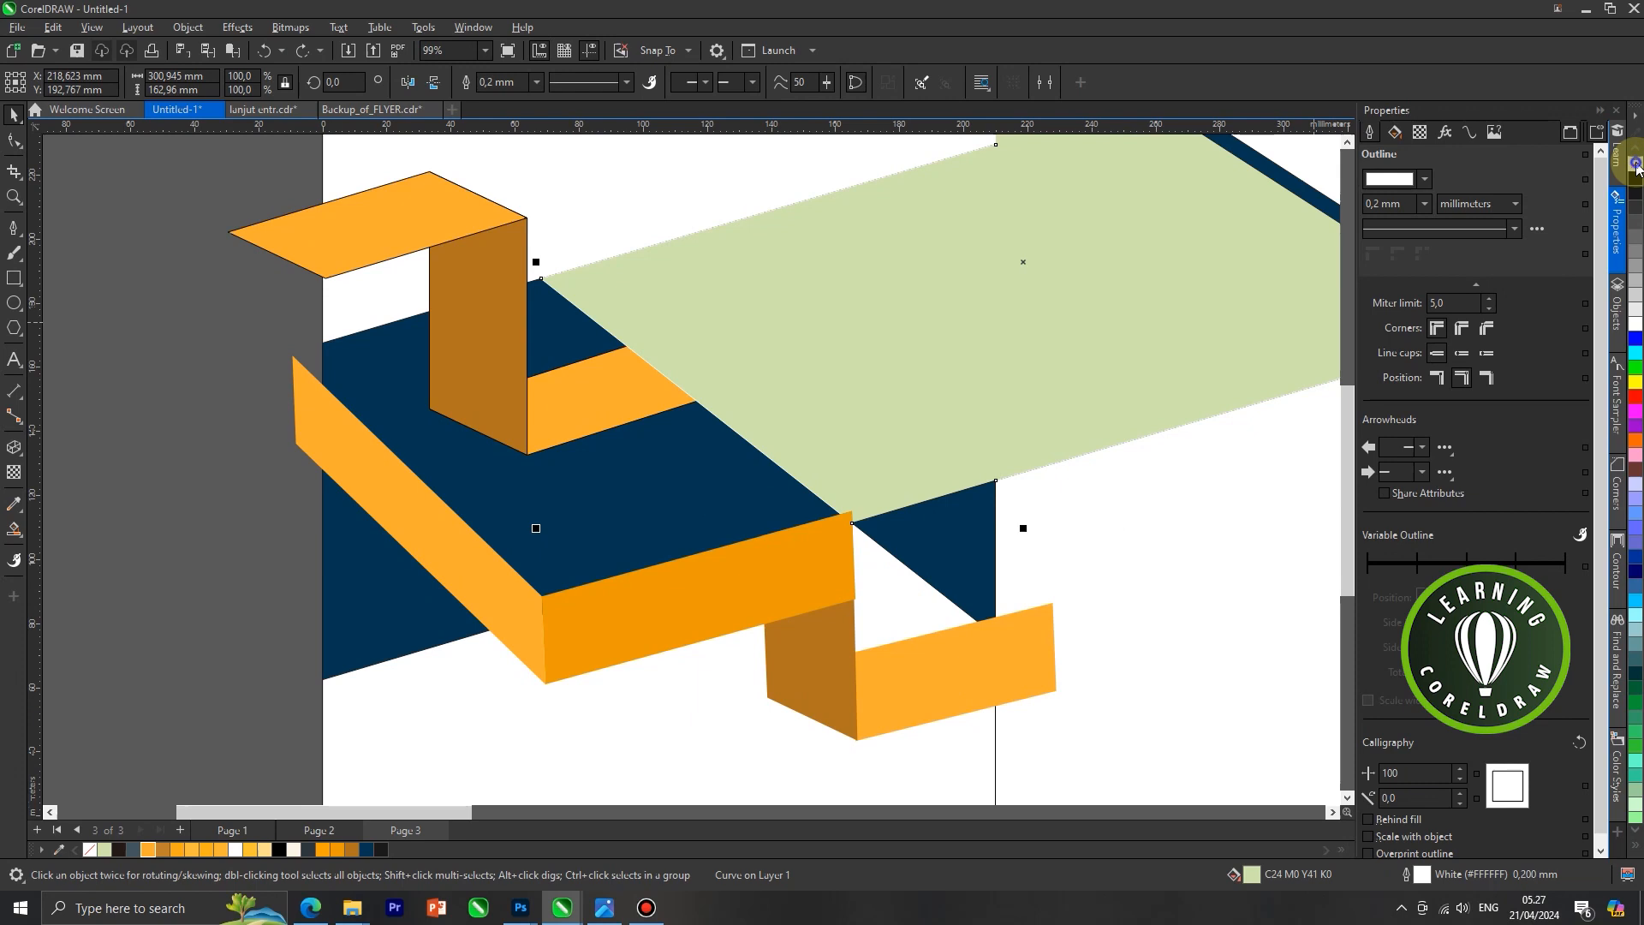
# Remove the outlines from the light green shape and from the upper ribbon's brown and top light orange faces
pyautogui.rightClick(1635, 163)
pyautogui.scroll(-4, 741, 334)
pyautogui.click(620, 386)
pyautogui.keyDown('shift'); pyautogui.click(524, 280); pyautogui.keyUp('shift')
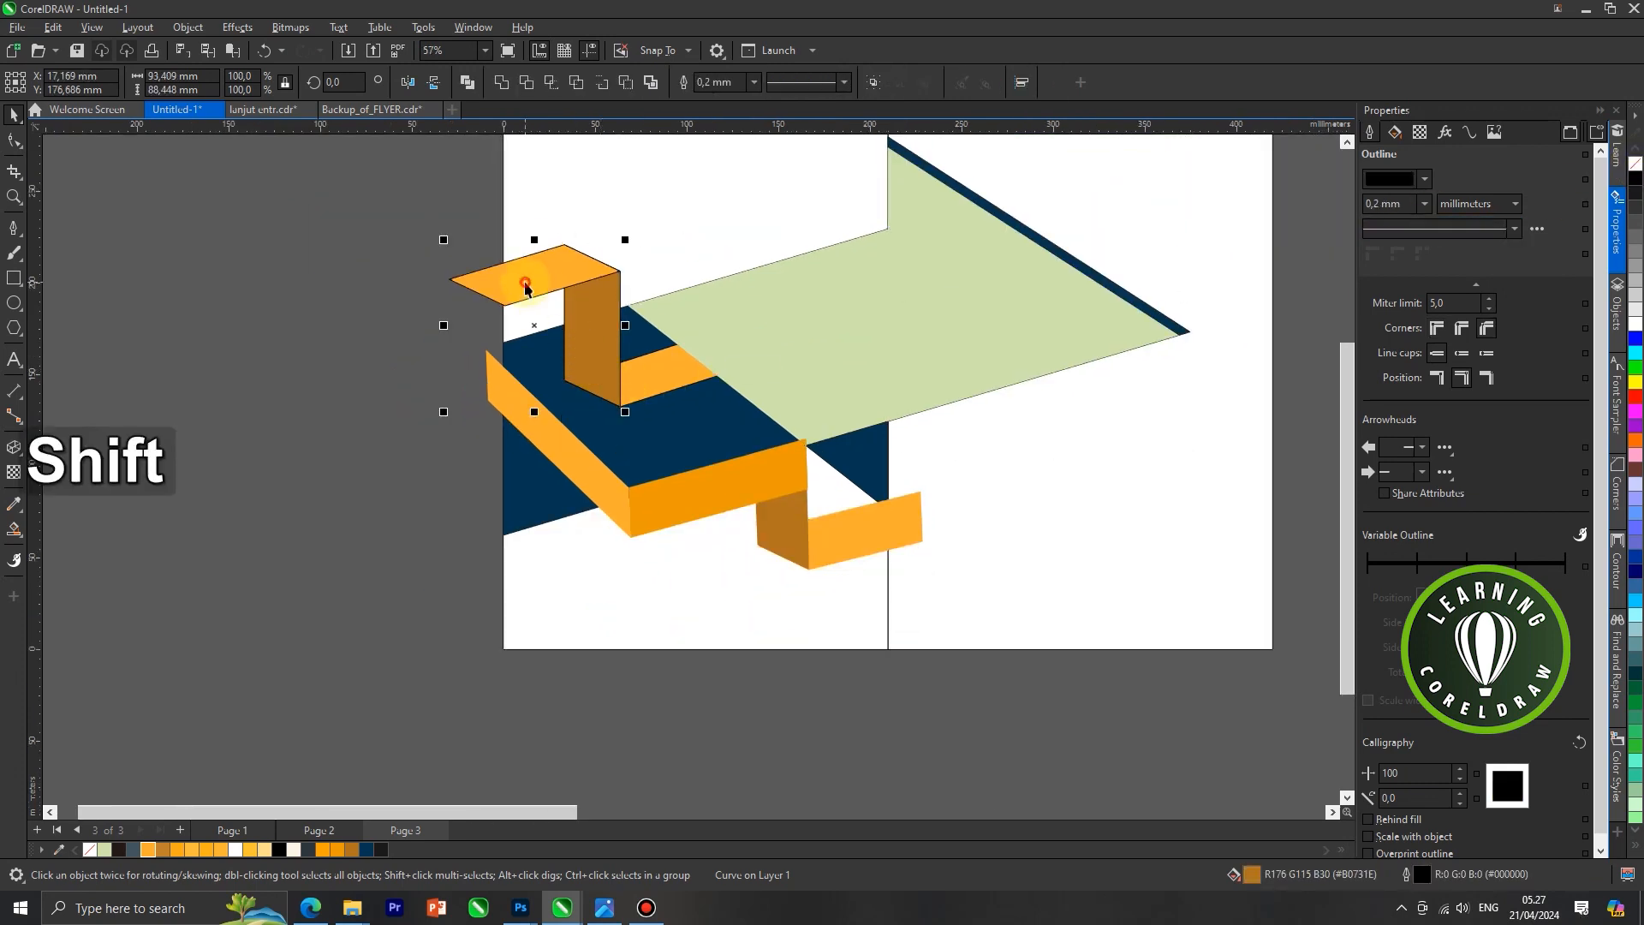
pyautogui.click(327, 553)
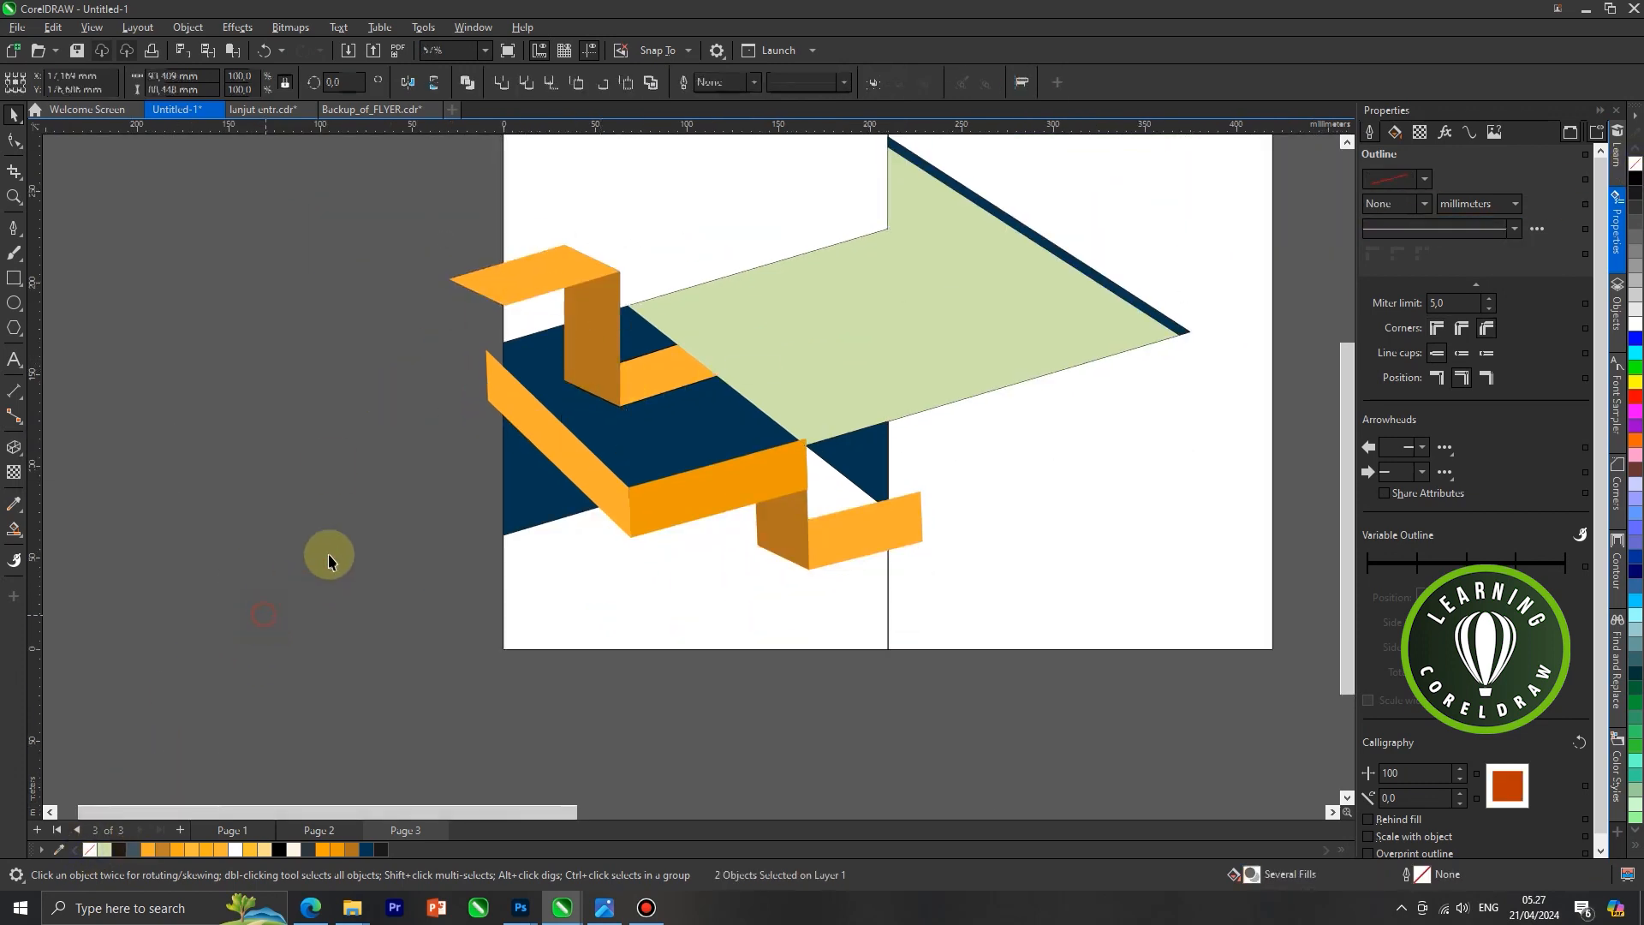
pyautogui.scroll(-4, 377, 531)
pyautogui.scroll(-3, 367, 367)
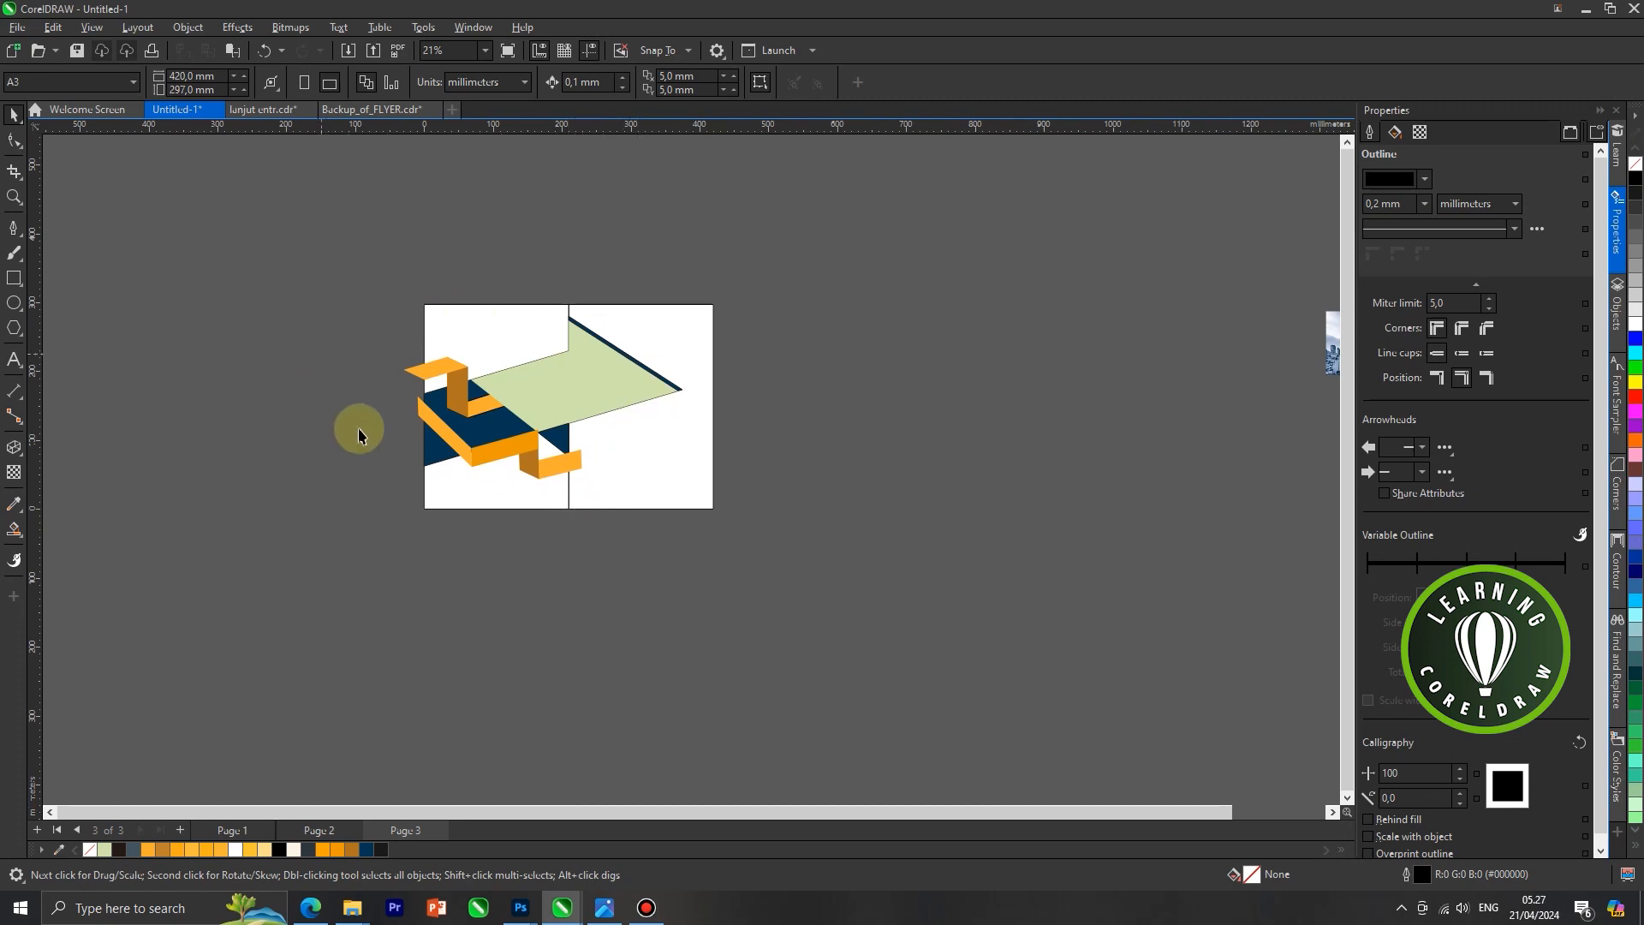
# Copy the four faces of the lower ribbon and paste a duplicate of them
pyautogui.scroll(4, 507, 432)
pyautogui.click(479, 480)
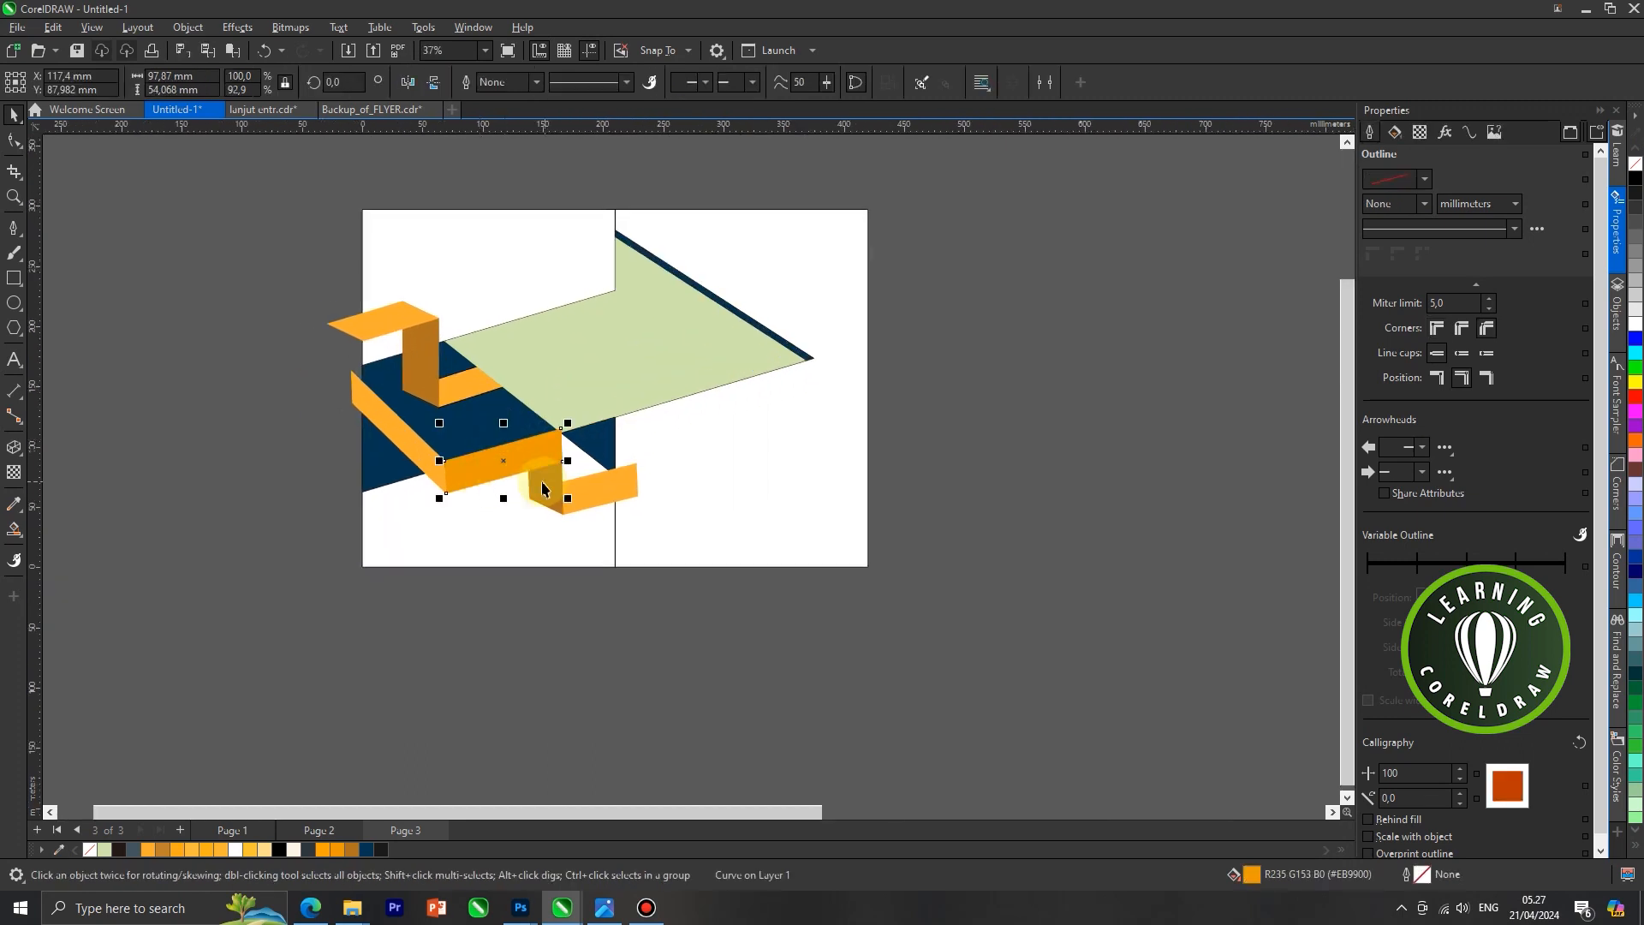
pyautogui.keyDown('shift'); pyautogui.click(542, 507); pyautogui.keyUp('shift')
pyautogui.hscroll(-1, 548, 500)
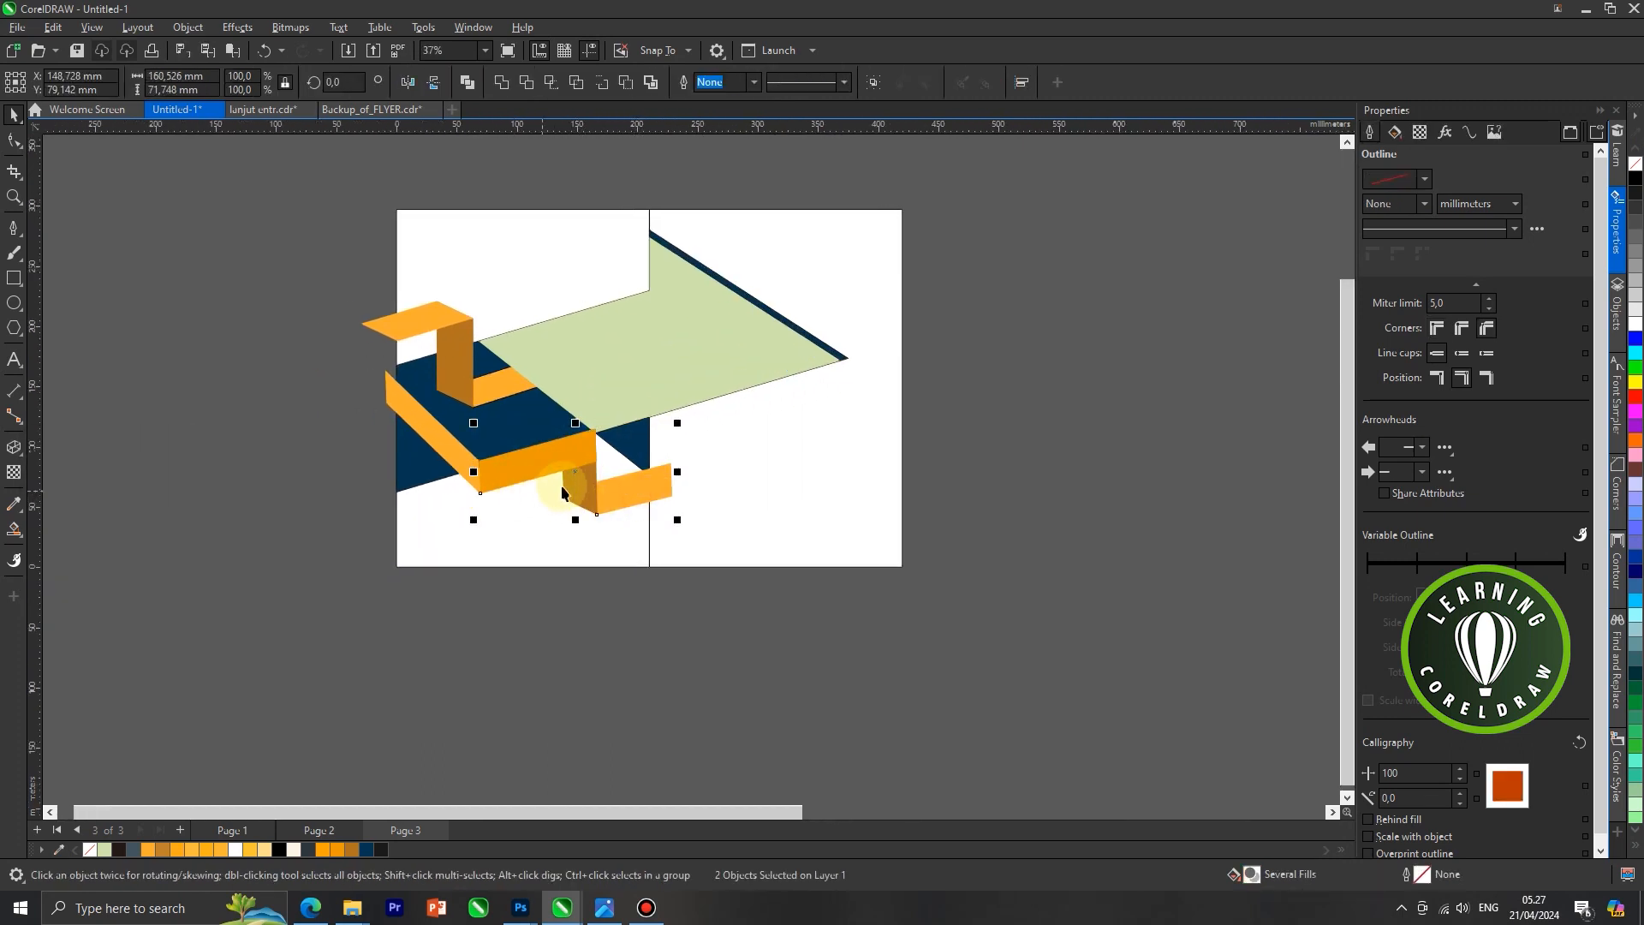
pyautogui.keyDown('shift'); pyautogui.click(575, 485); pyautogui.keyUp('shift')
pyautogui.rightClick(447, 448)
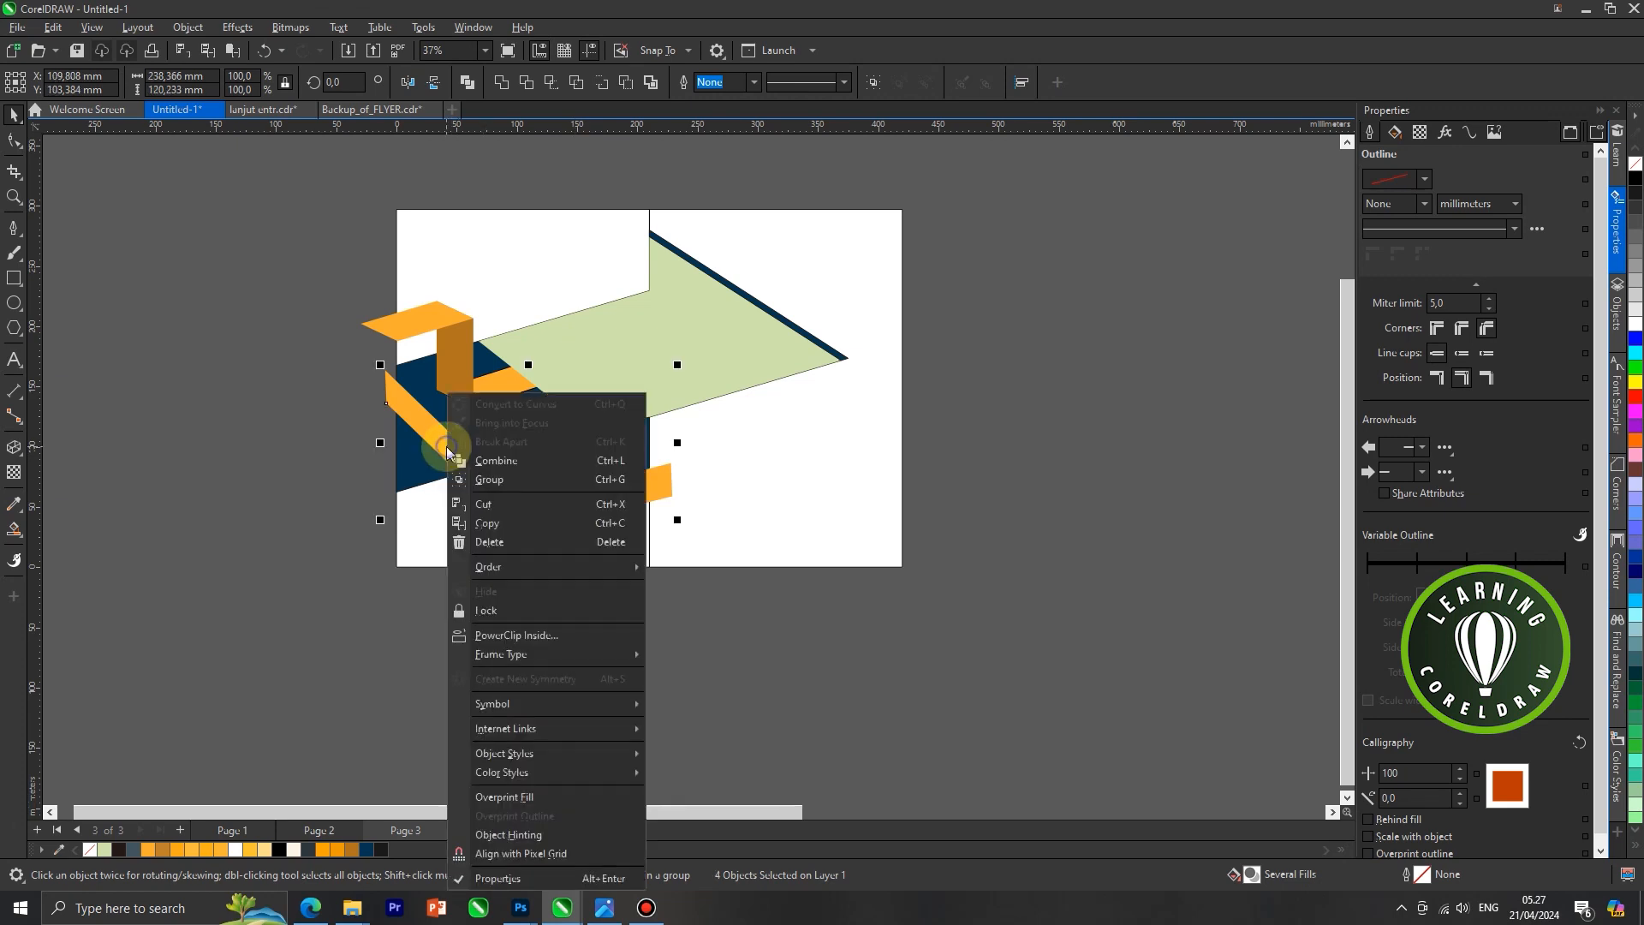
pyautogui.click(476, 526)
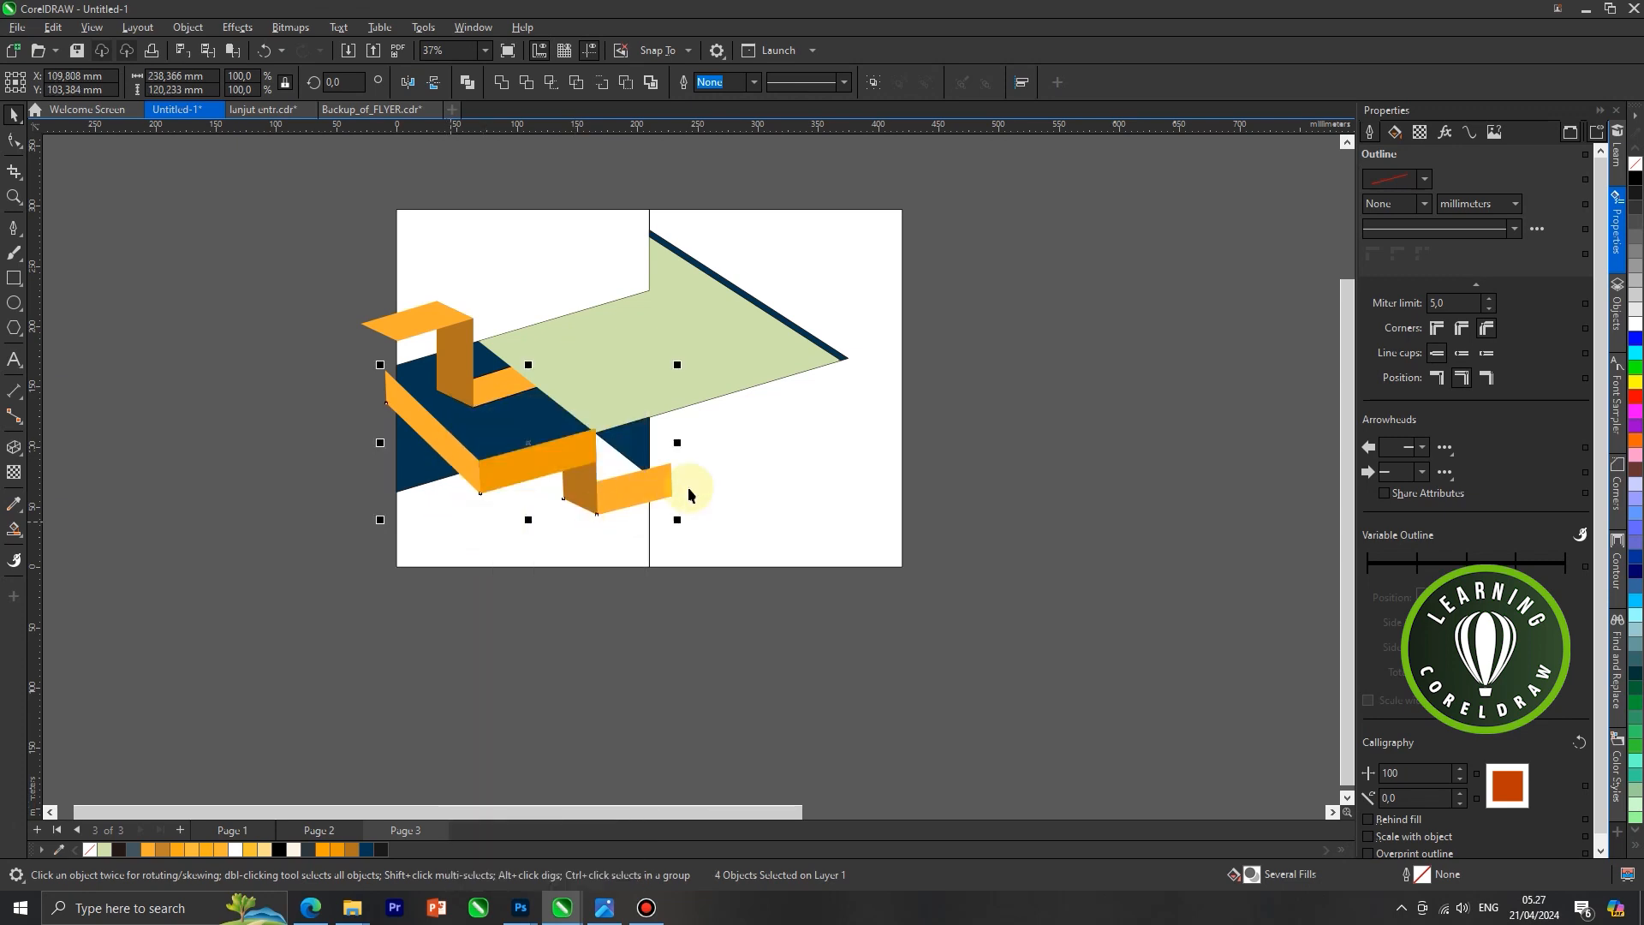
pyautogui.rightClick(974, 357)
pyautogui.click(1015, 486)
# Move the duplicate ribbon onto the right panel so its darker orange face's upper right corner meets the light green shape's right tip
pyautogui.moveTo(599, 469); pyautogui.dragTo(809, 393)
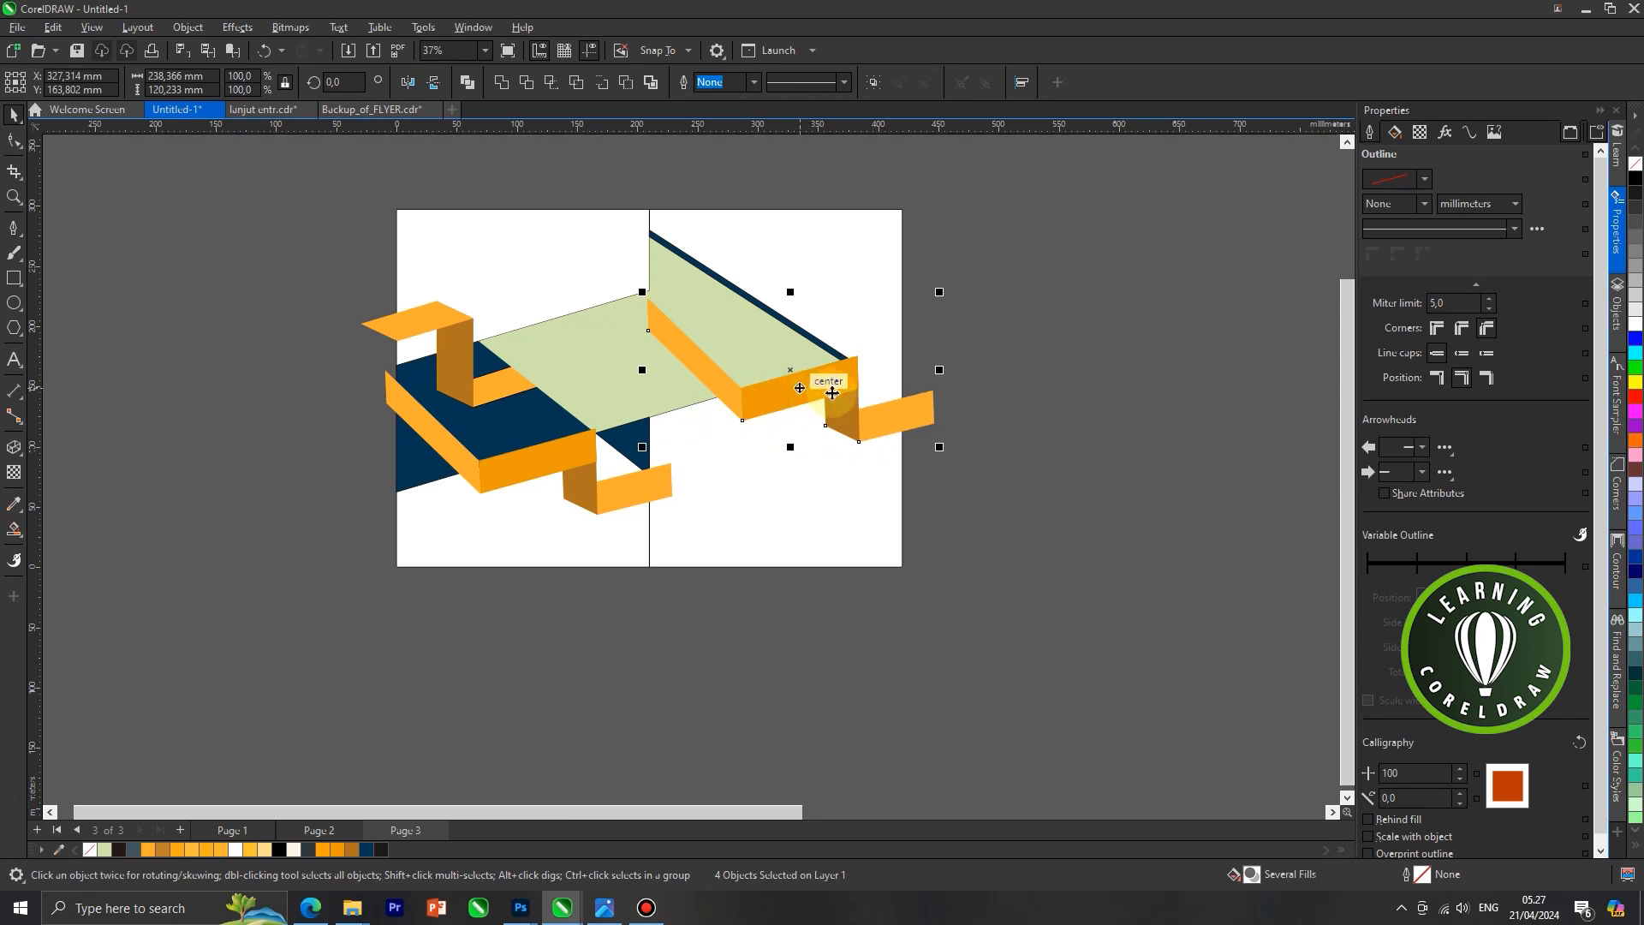
pyautogui.scroll(3, 724, 389)
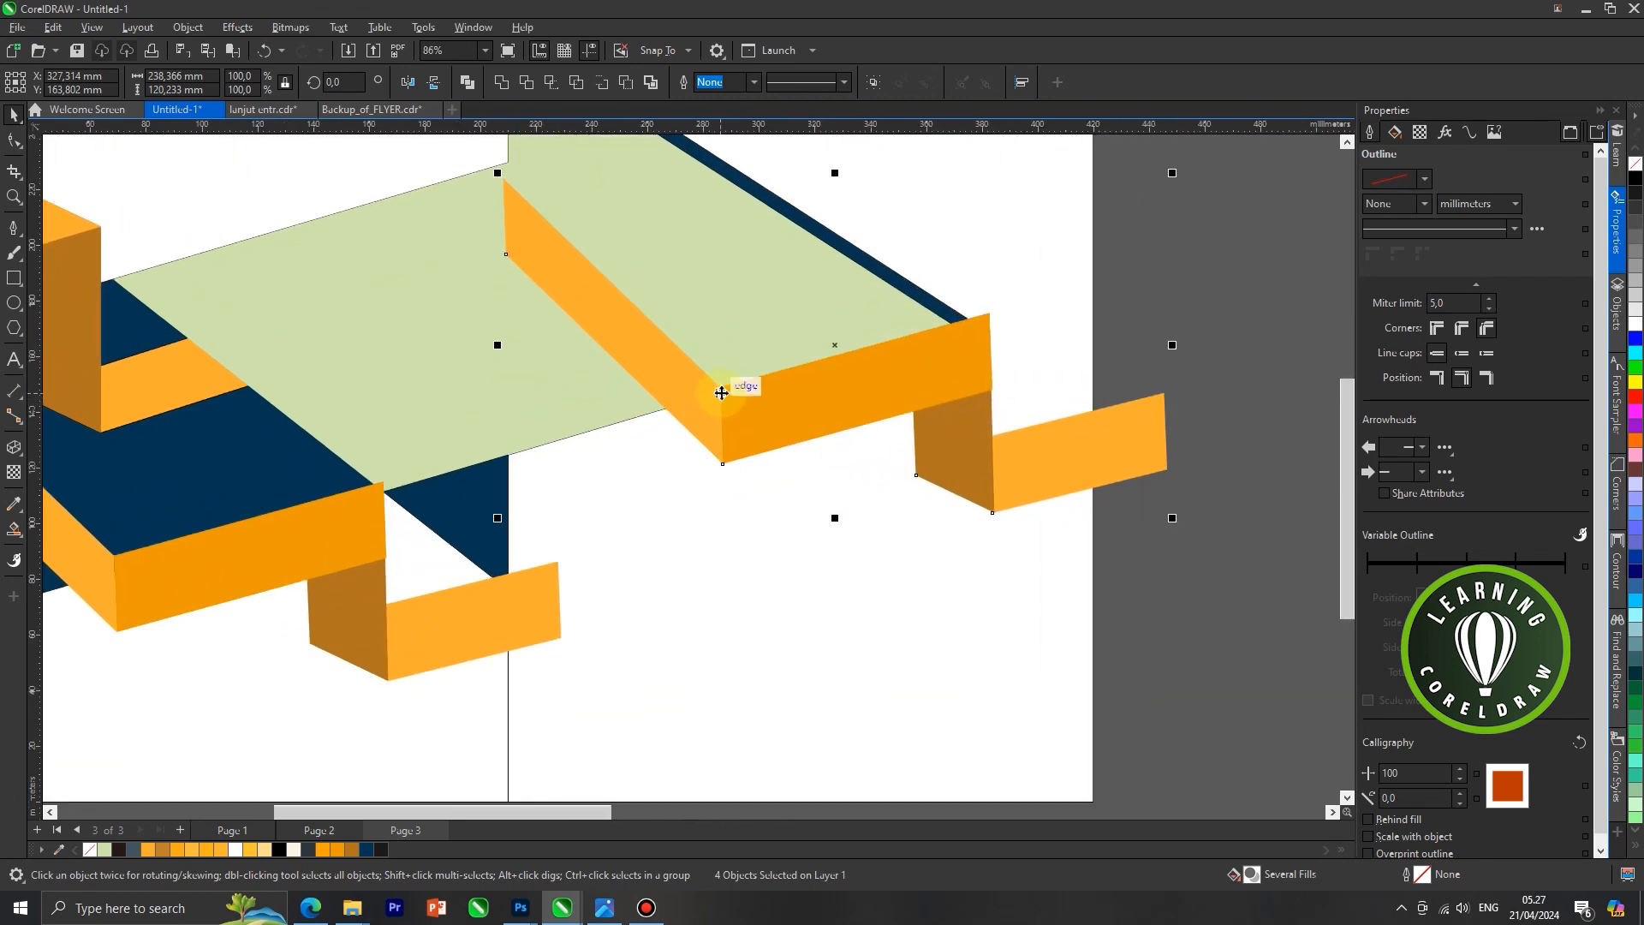
pyautogui.scroll(-1, 721, 392)
pyautogui.moveTo(924, 339); pyautogui.dragTo(908, 339)
pyautogui.scroll(-1, 913, 347)
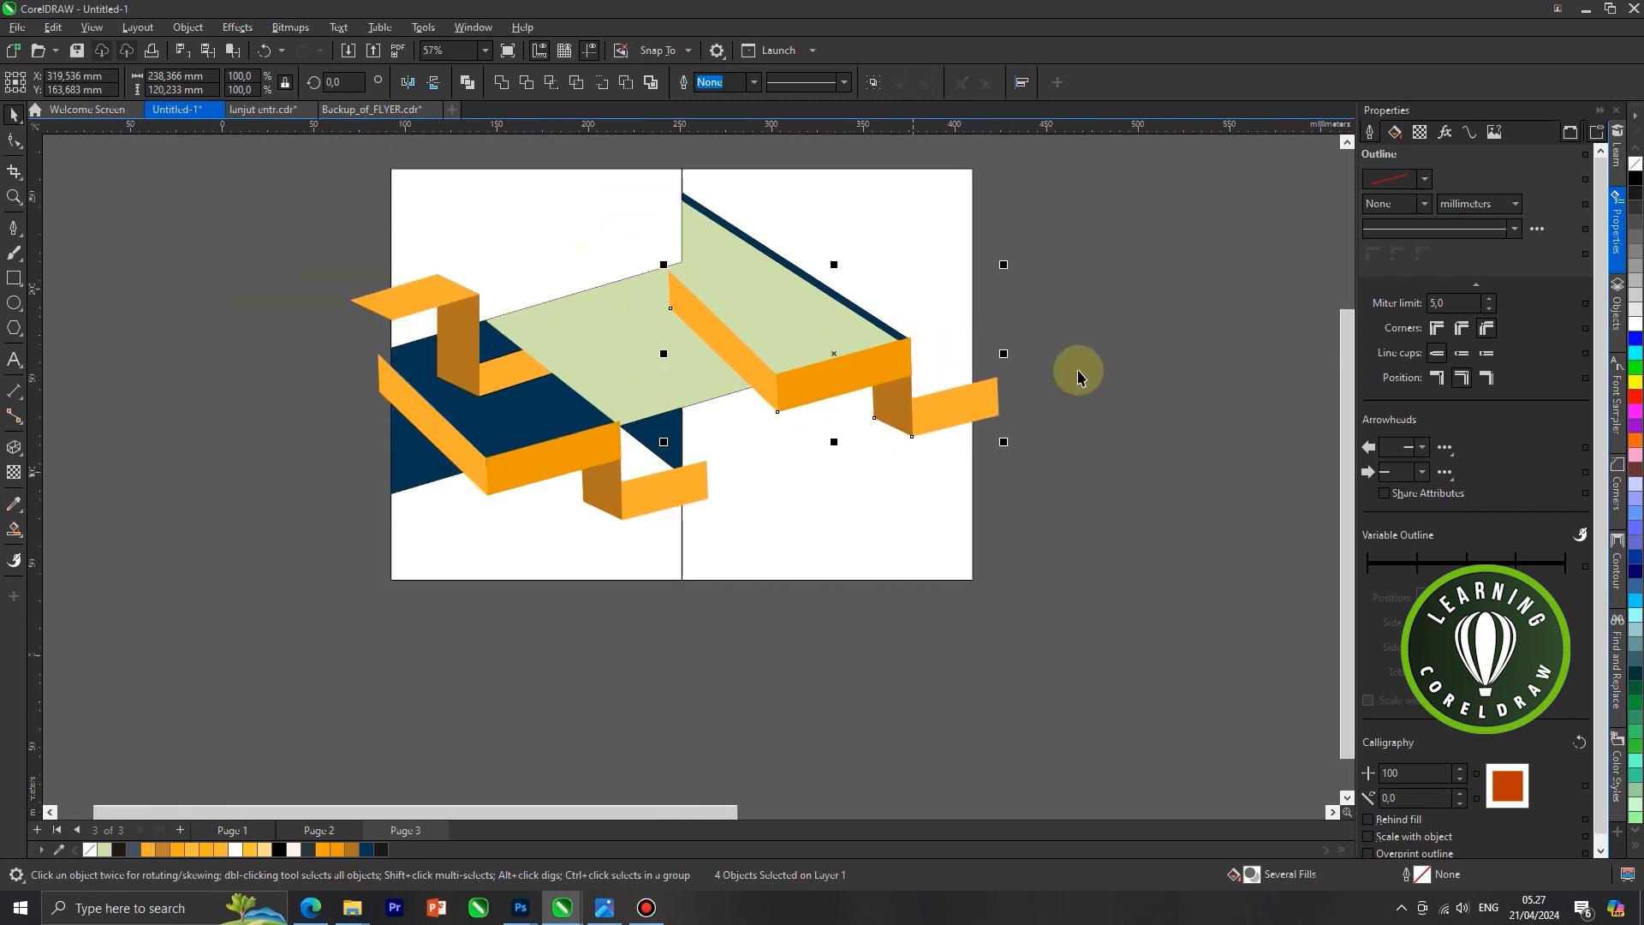
# Place the duplicate ribbon's slanted light orange face behind the light green shape
pyautogui.click(768, 372)
pyautogui.rightClick(750, 374)
pyautogui.moveTo(807, 509)
pyautogui.click(1010, 631)
pyautogui.click(826, 491)
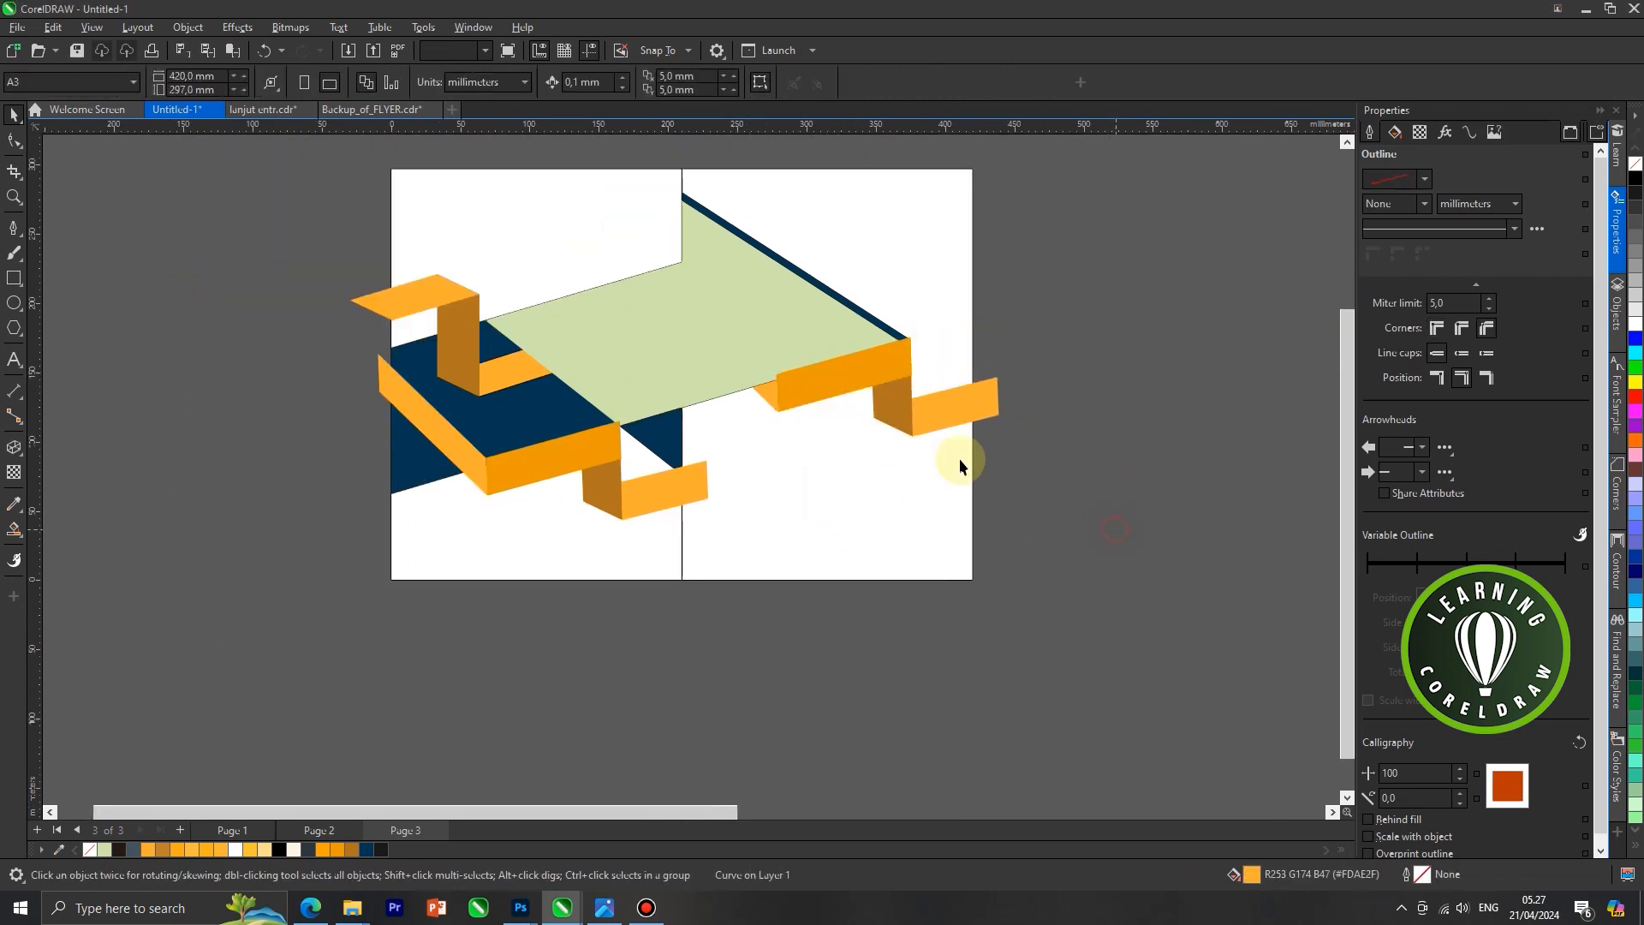
# Move the faces of the right panel's ribbon slightly down, just below the light green shape's right tip
pyautogui.scroll(1, 811, 375)
pyautogui.click(775, 382)
pyautogui.scroll(1, 732, 405)
pyautogui.keyDown('shift'); pyautogui.click(731, 400); pyautogui.keyUp('shift')
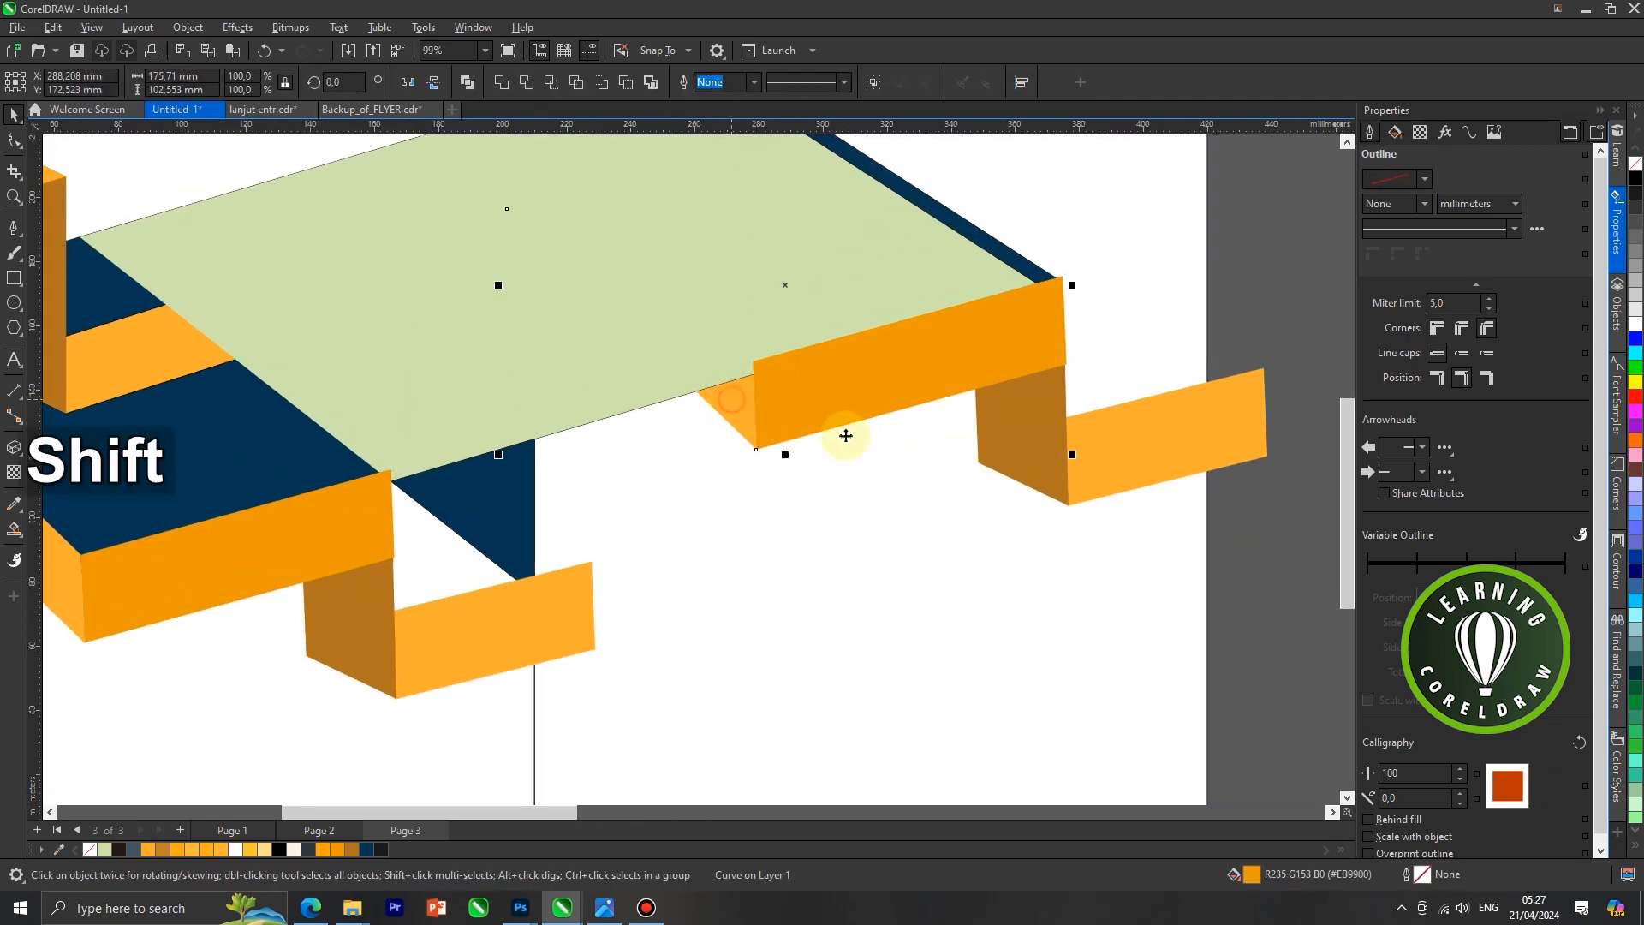
pyautogui.keyDown('shift'); pyautogui.click(1117, 462); pyautogui.keyUp('shift')
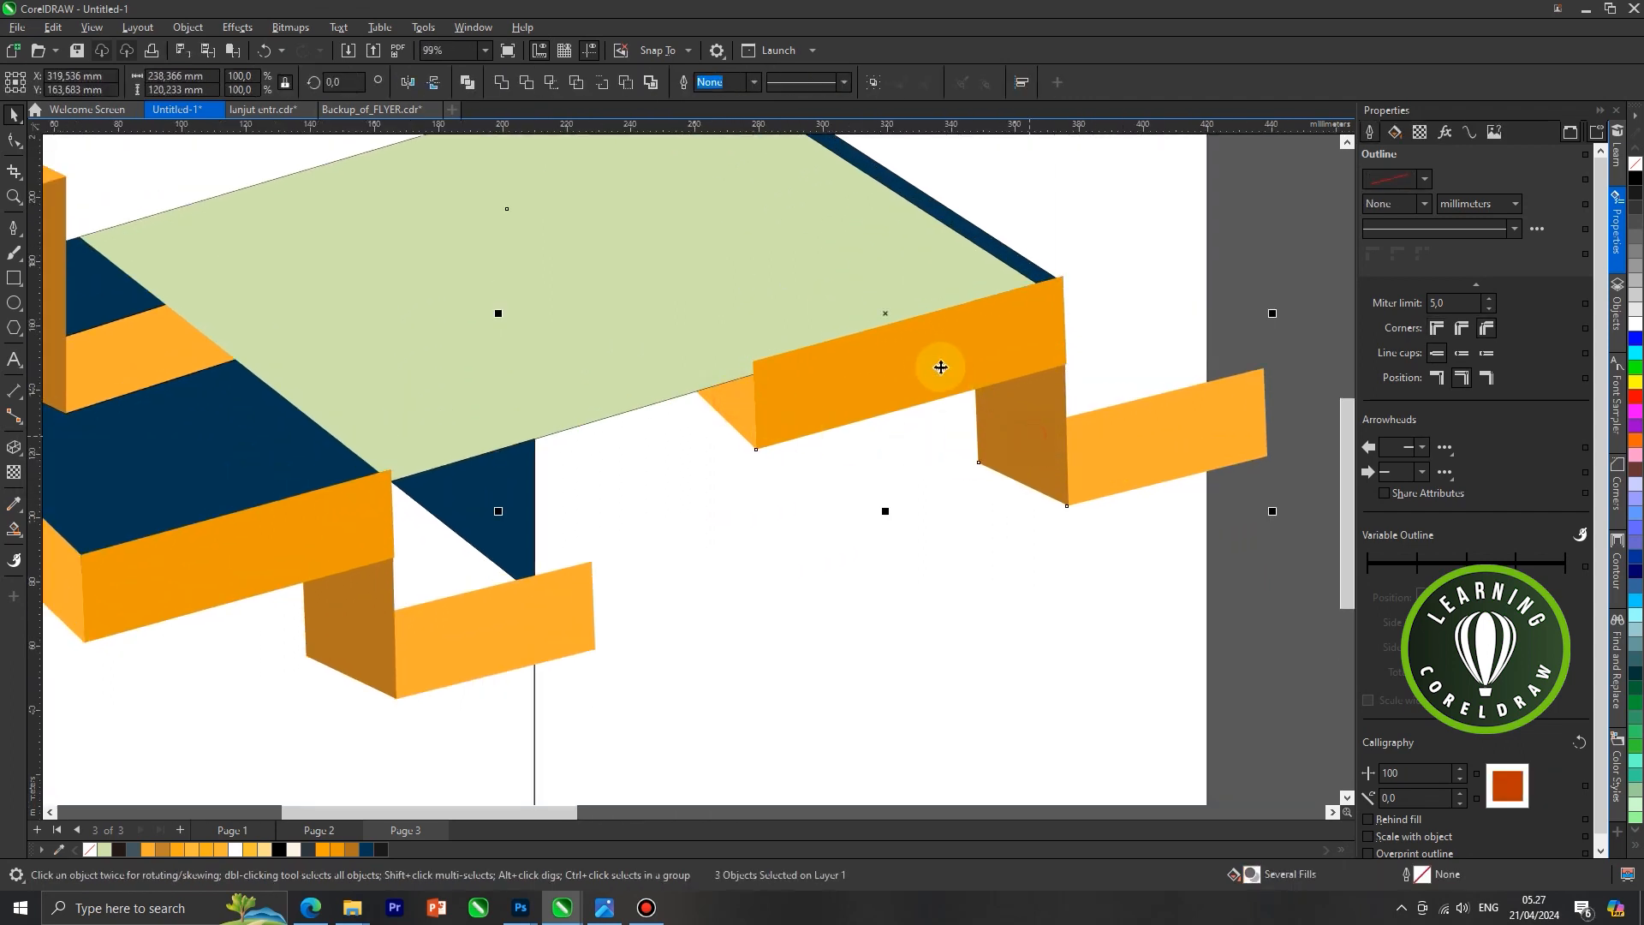
pyautogui.scroll(1, 939, 367)
pyautogui.moveTo(694, 364); pyautogui.dragTo(692, 371)
pyautogui.scroll(-1, 692, 372)
pyautogui.click(702, 417)
pyautogui.scroll(-2, 837, 353)
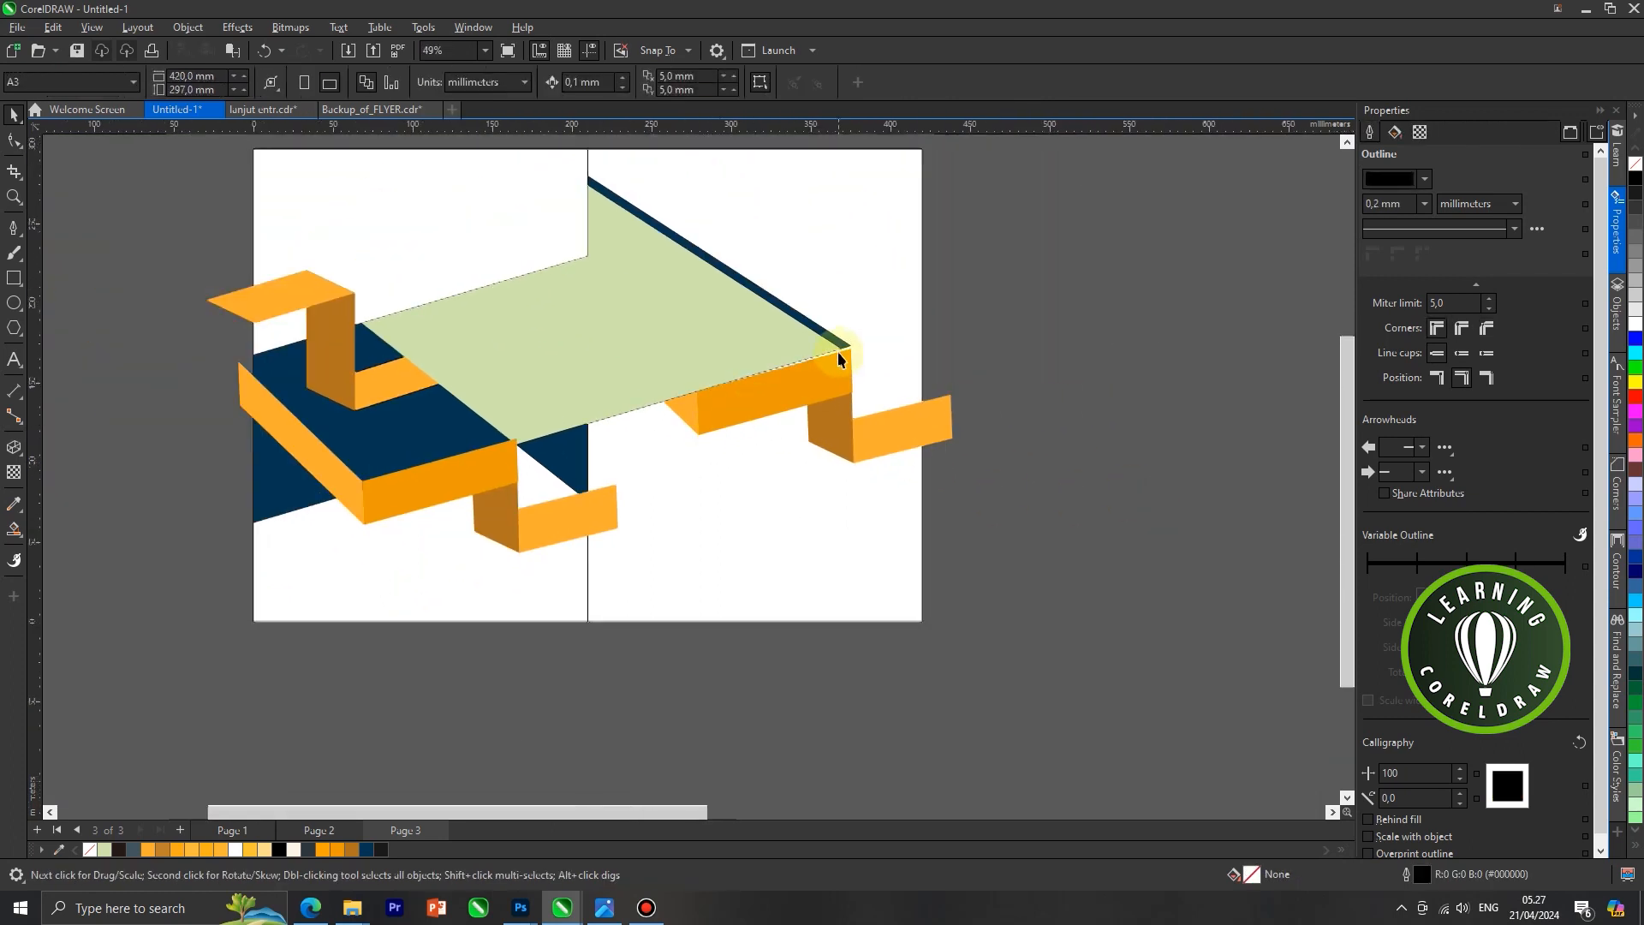
# Add a node to the light green shape at the right ribbon's darker face and move its right tip down onto the ribbon's top edge
pyautogui.scroll(1, 836, 361)
pyautogui.scroll(1, 797, 358)
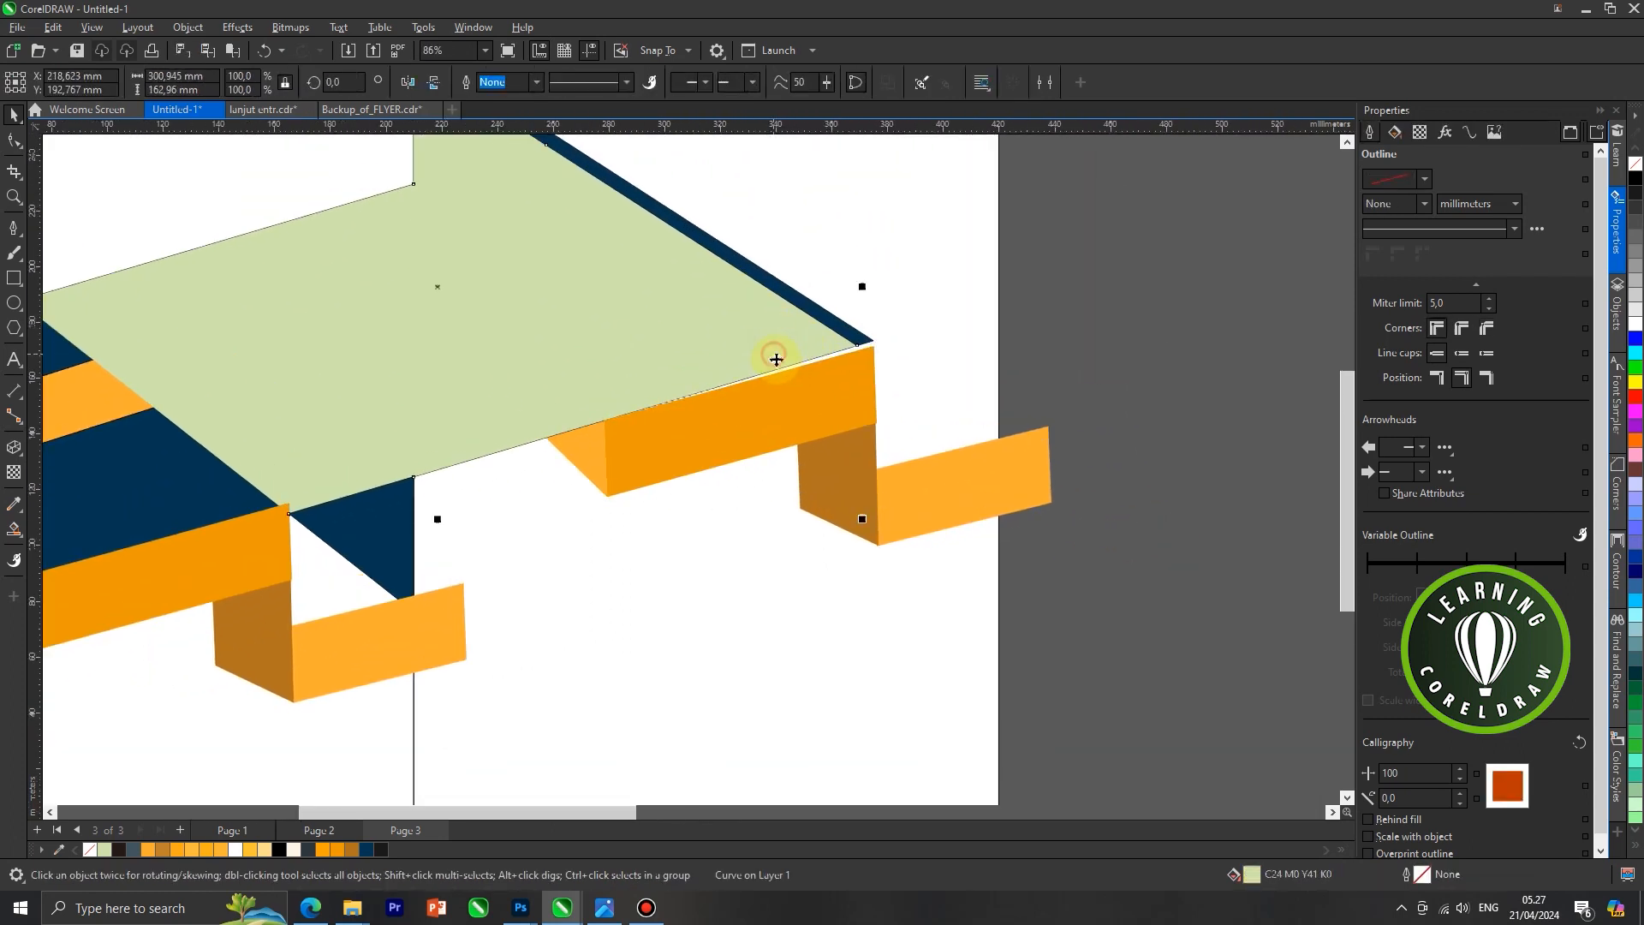
pyautogui.click(14, 141)
pyautogui.scroll(1, 861, 347)
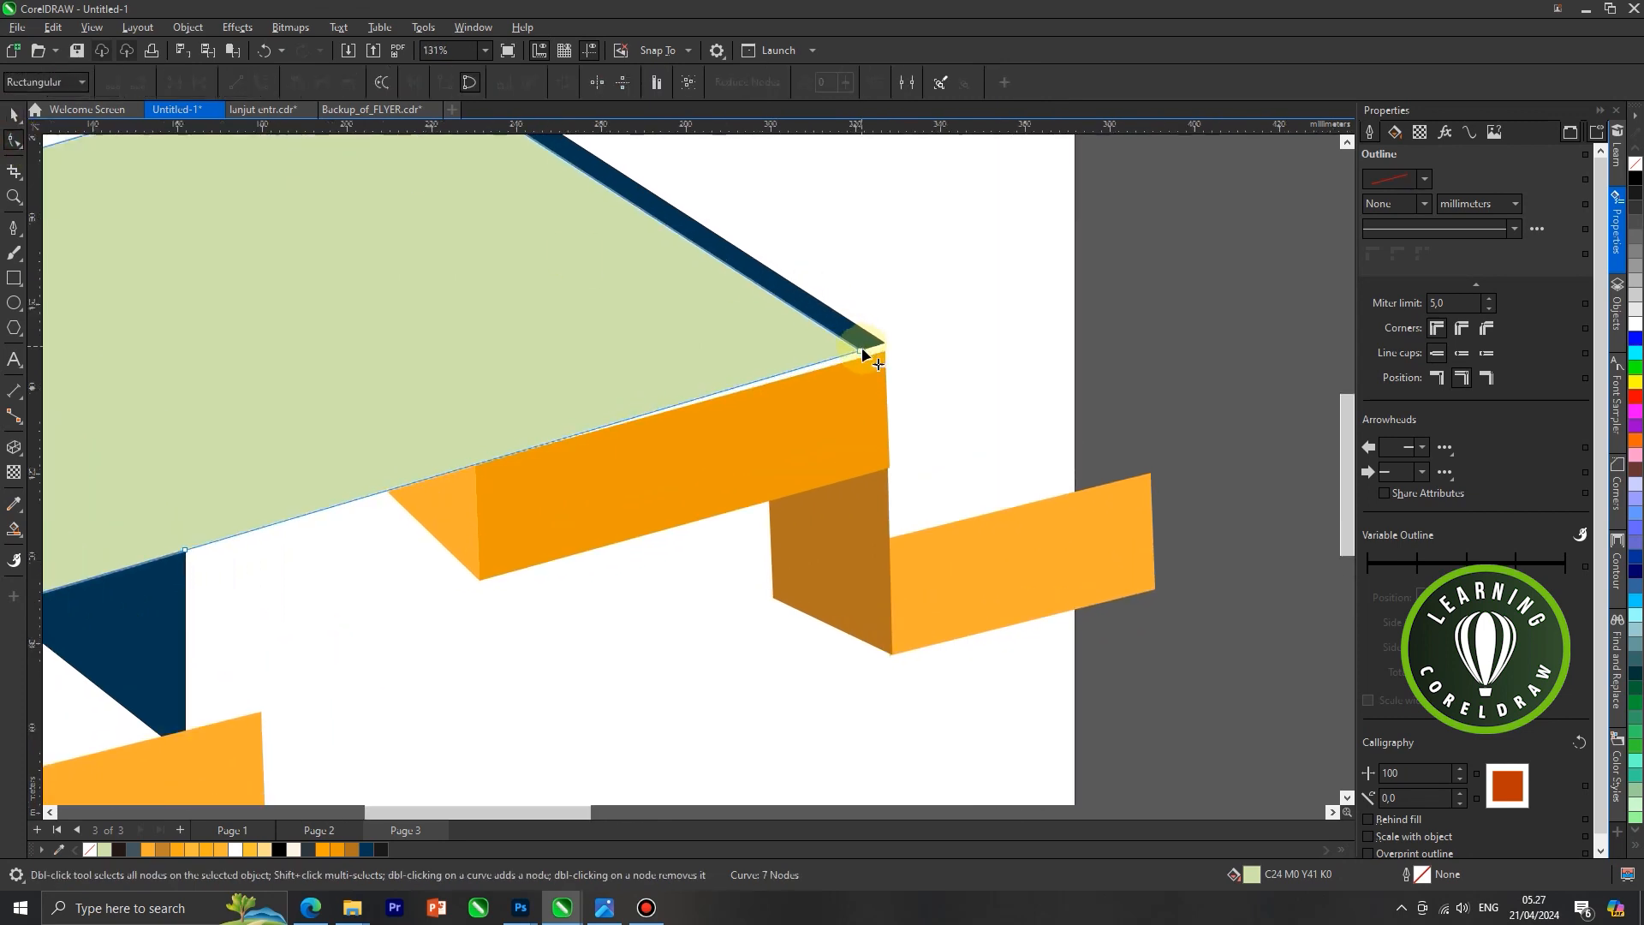
pyautogui.doubleClick(477, 462)
pyautogui.moveTo(860, 351); pyautogui.dragTo(866, 358)
pyautogui.scroll(-2, 805, 331)
pyautogui.scroll(1, 835, 347)
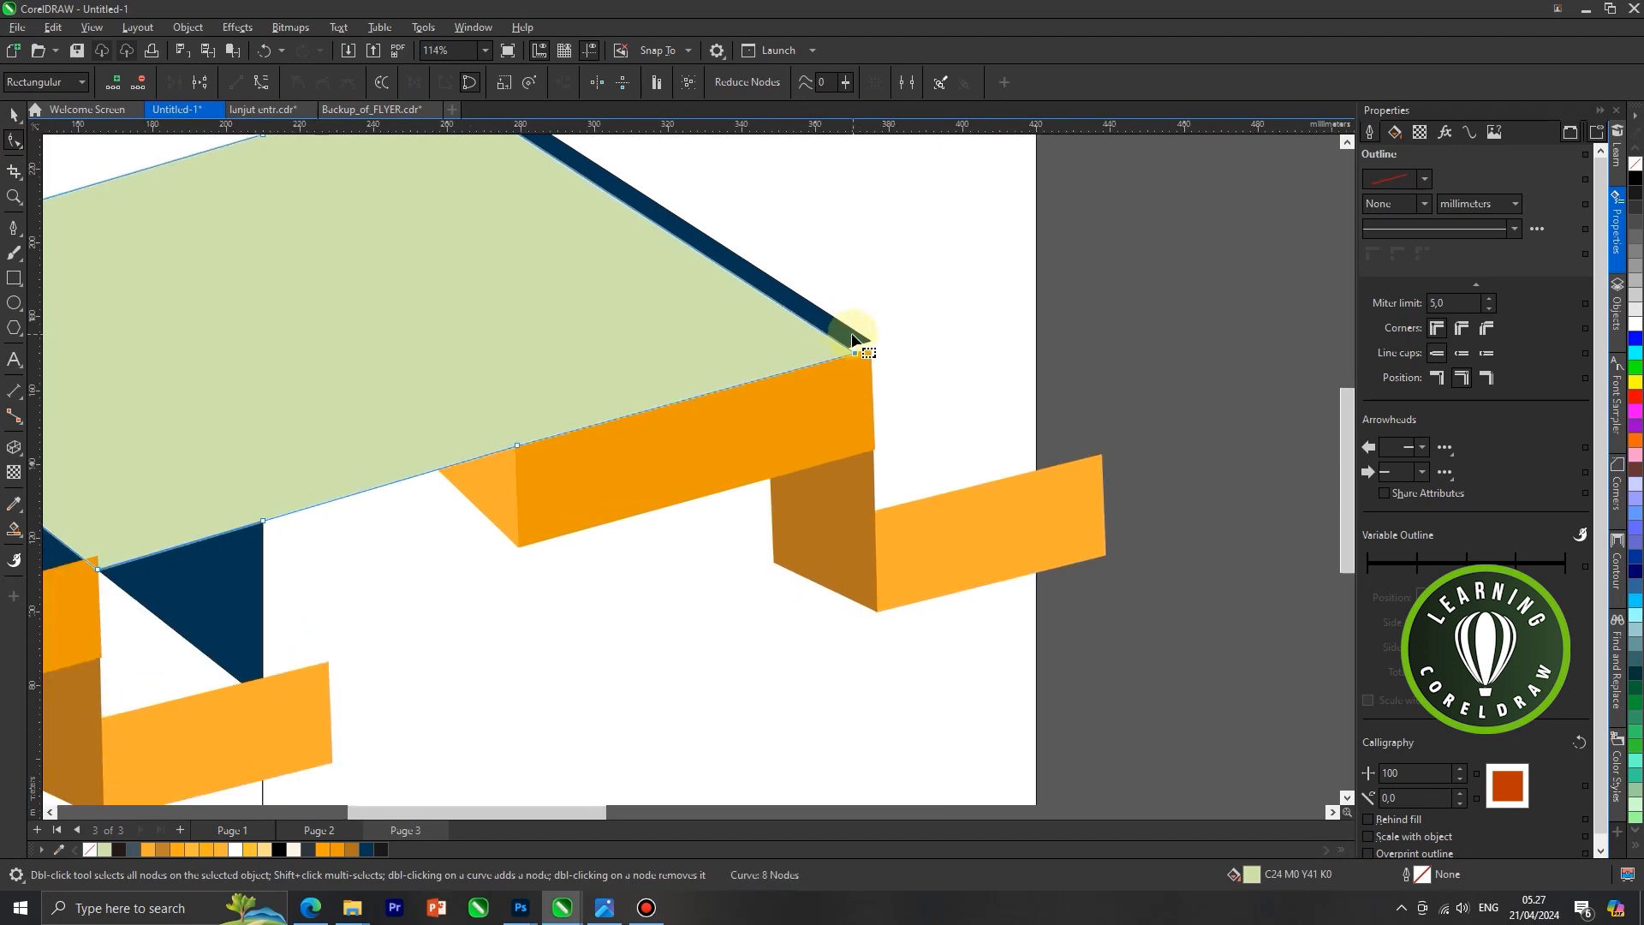
# Move the lower end of the thin dark blue strip down to the upper right corner of the right ribbon's darker orange face
pyautogui.click(852, 340)
pyautogui.scroll(2, 871, 342)
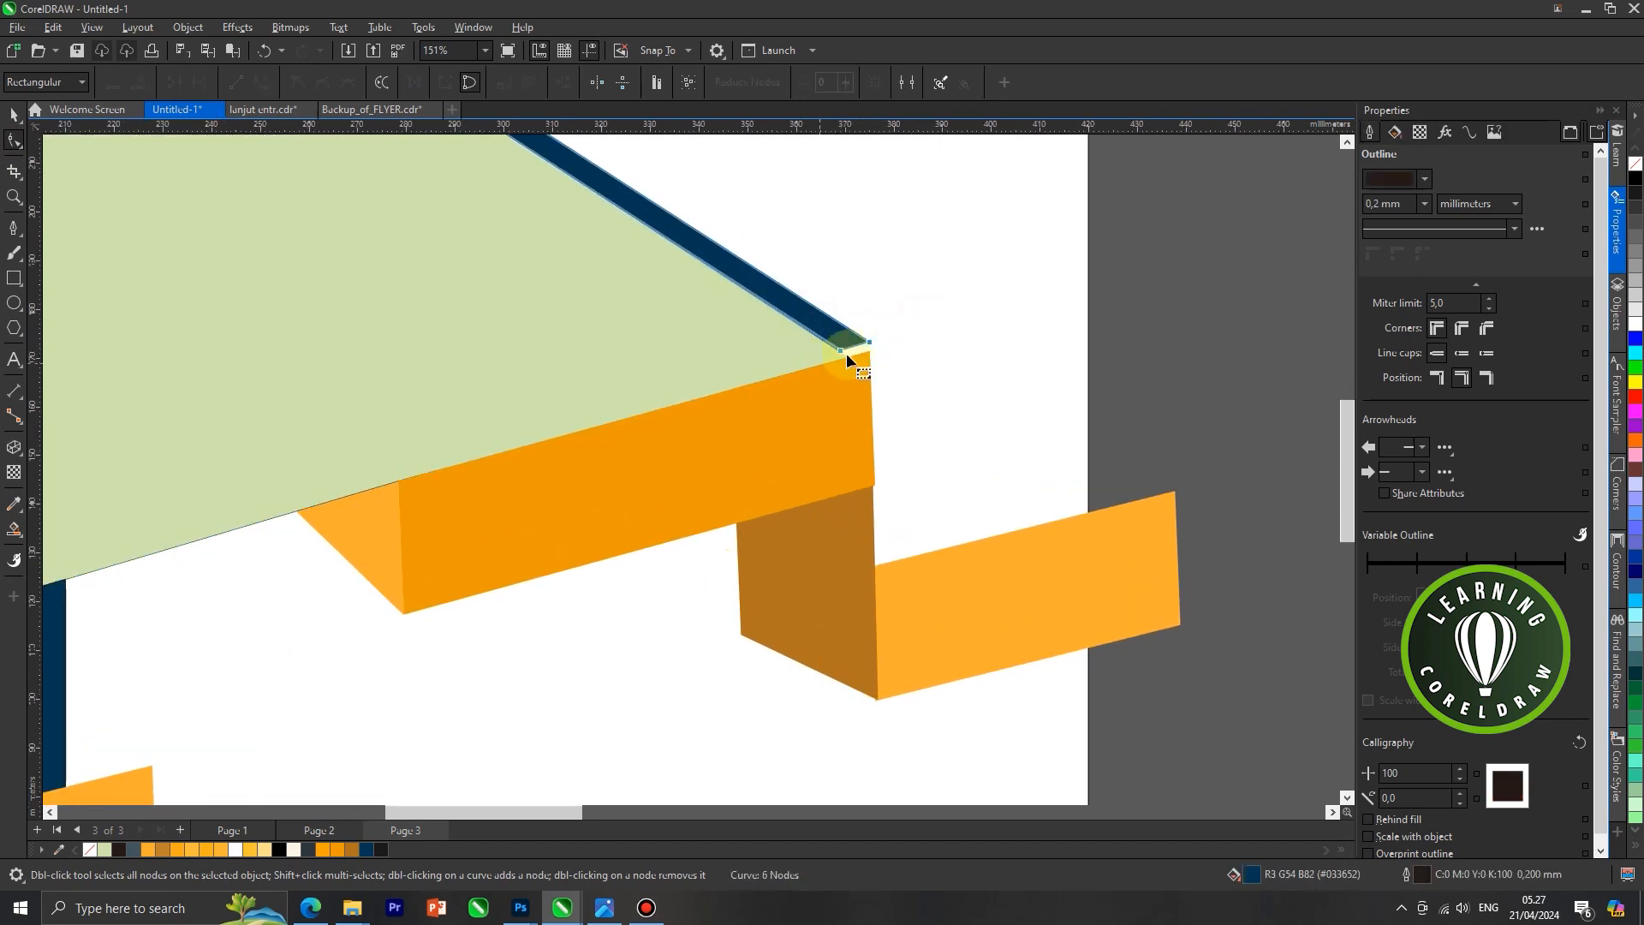
pyautogui.click(868, 341)
pyautogui.scroll(1, 864, 345)
pyautogui.moveTo(872, 342); pyautogui.dragTo(881, 354)
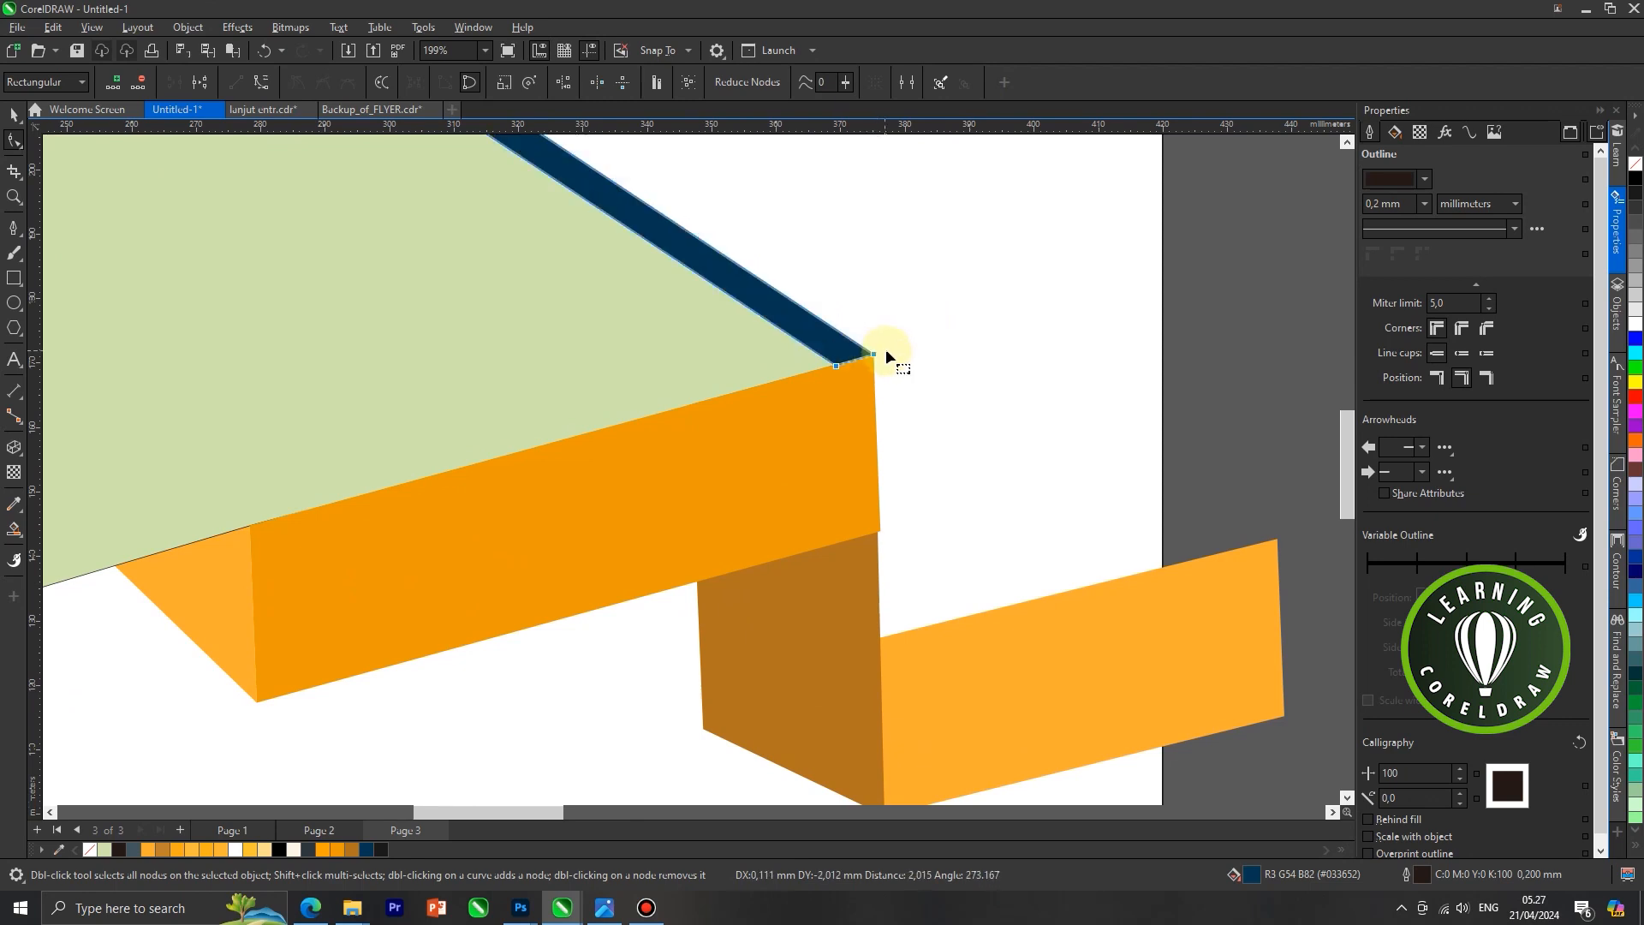
pyautogui.scroll(-2, 873, 368)
pyautogui.scroll(-2, 872, 371)
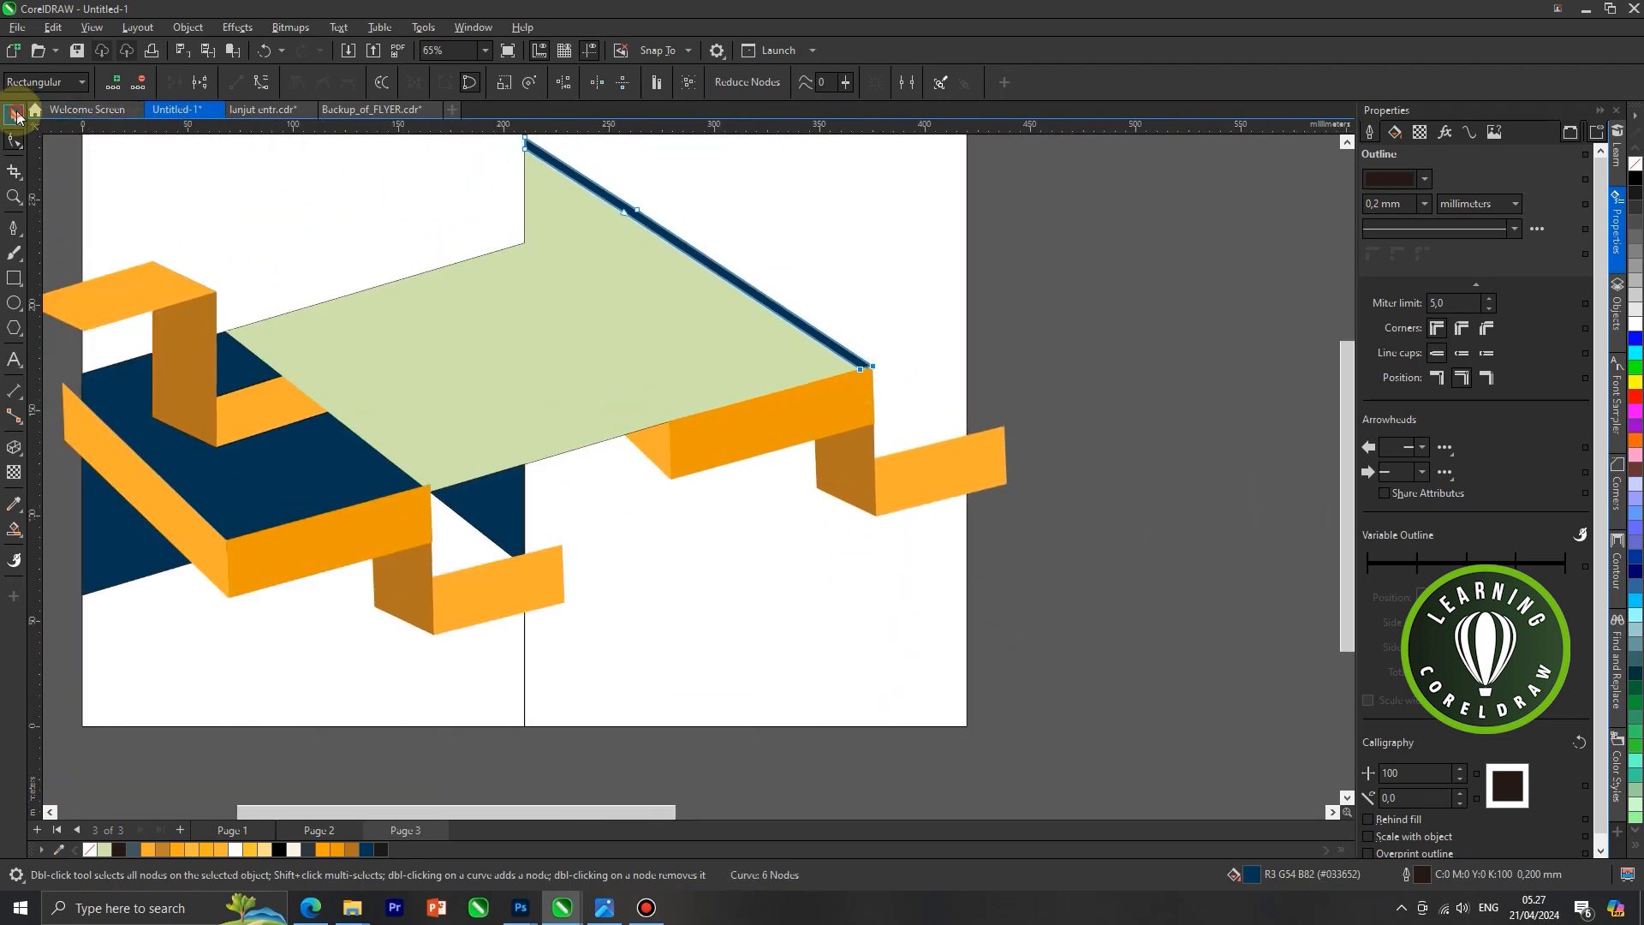
# Fill the right ribbon's slanted light orange face under the light green shape with the brown colour
pyautogui.click(14, 114)
pyautogui.click(651, 387)
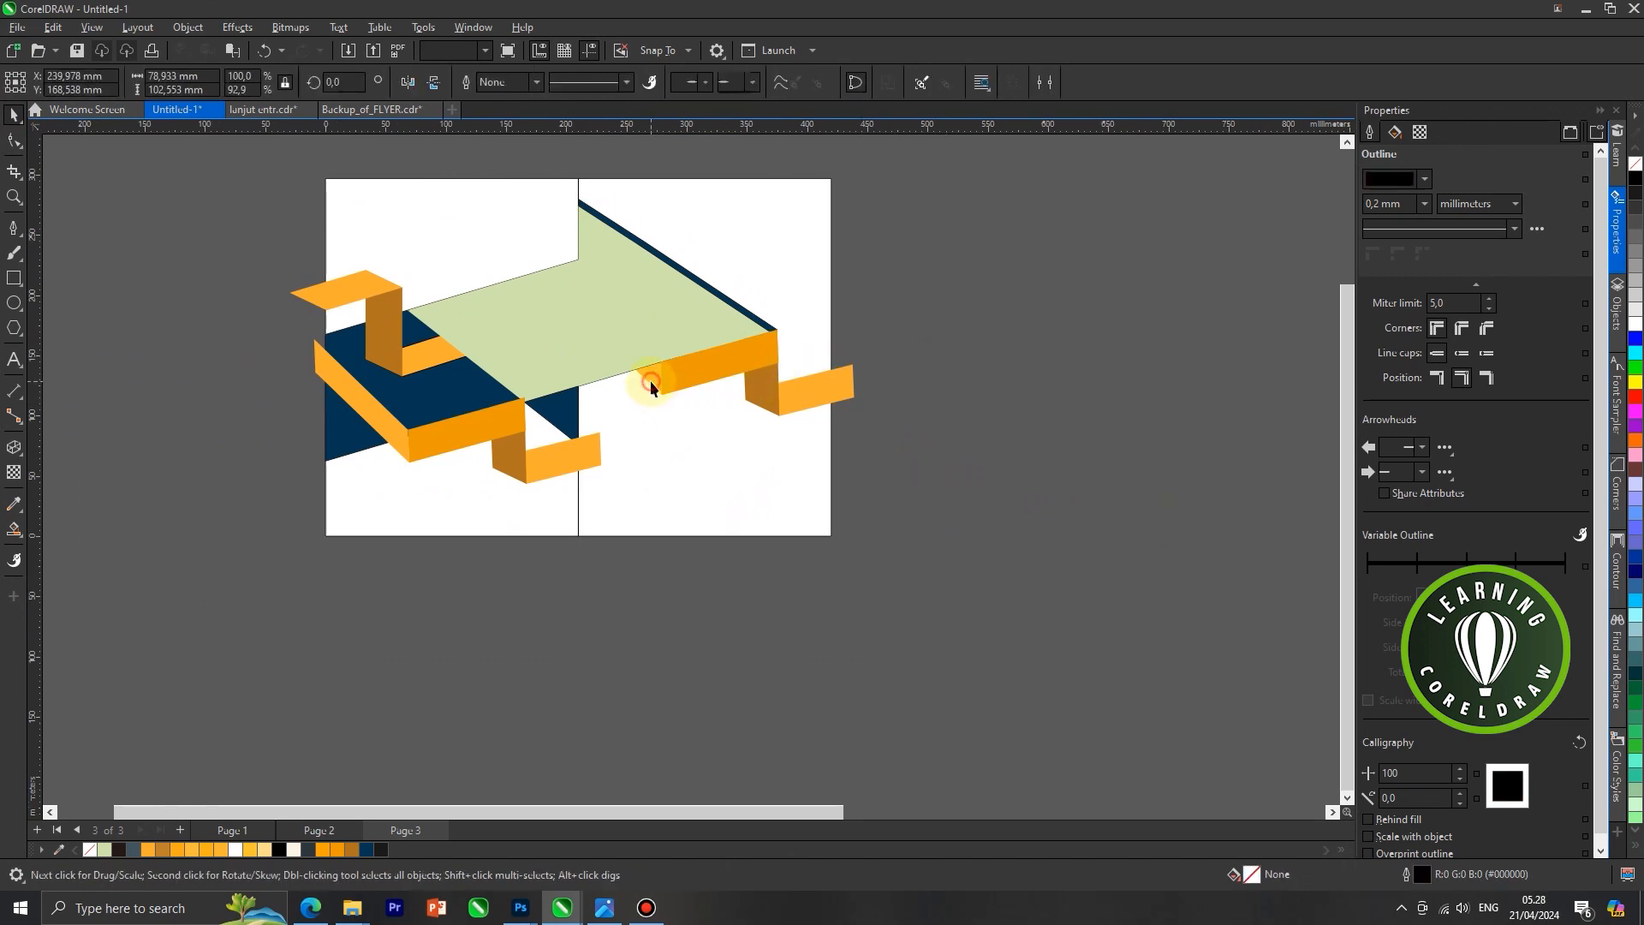
pyautogui.click(807, 649)
pyautogui.scroll(-2, 920, 501)
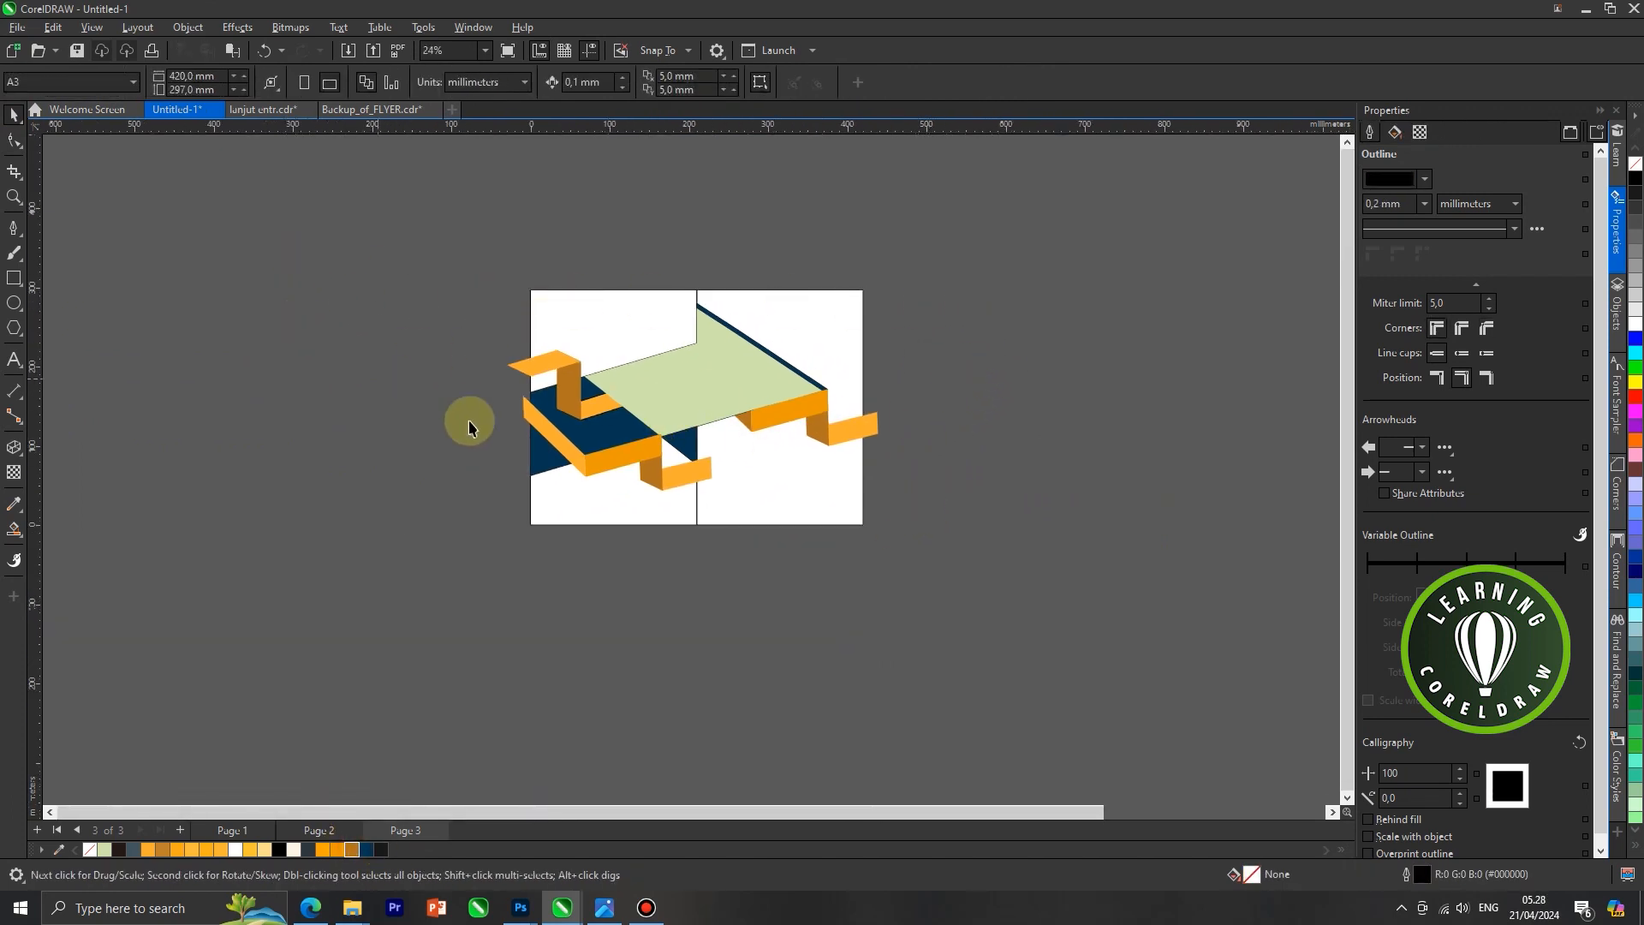
# Move the left panel's lower ribbon faces slightly down so the darker face's upper right corner meets the light green shape's lower tip
pyautogui.scroll(1, 894, 346)
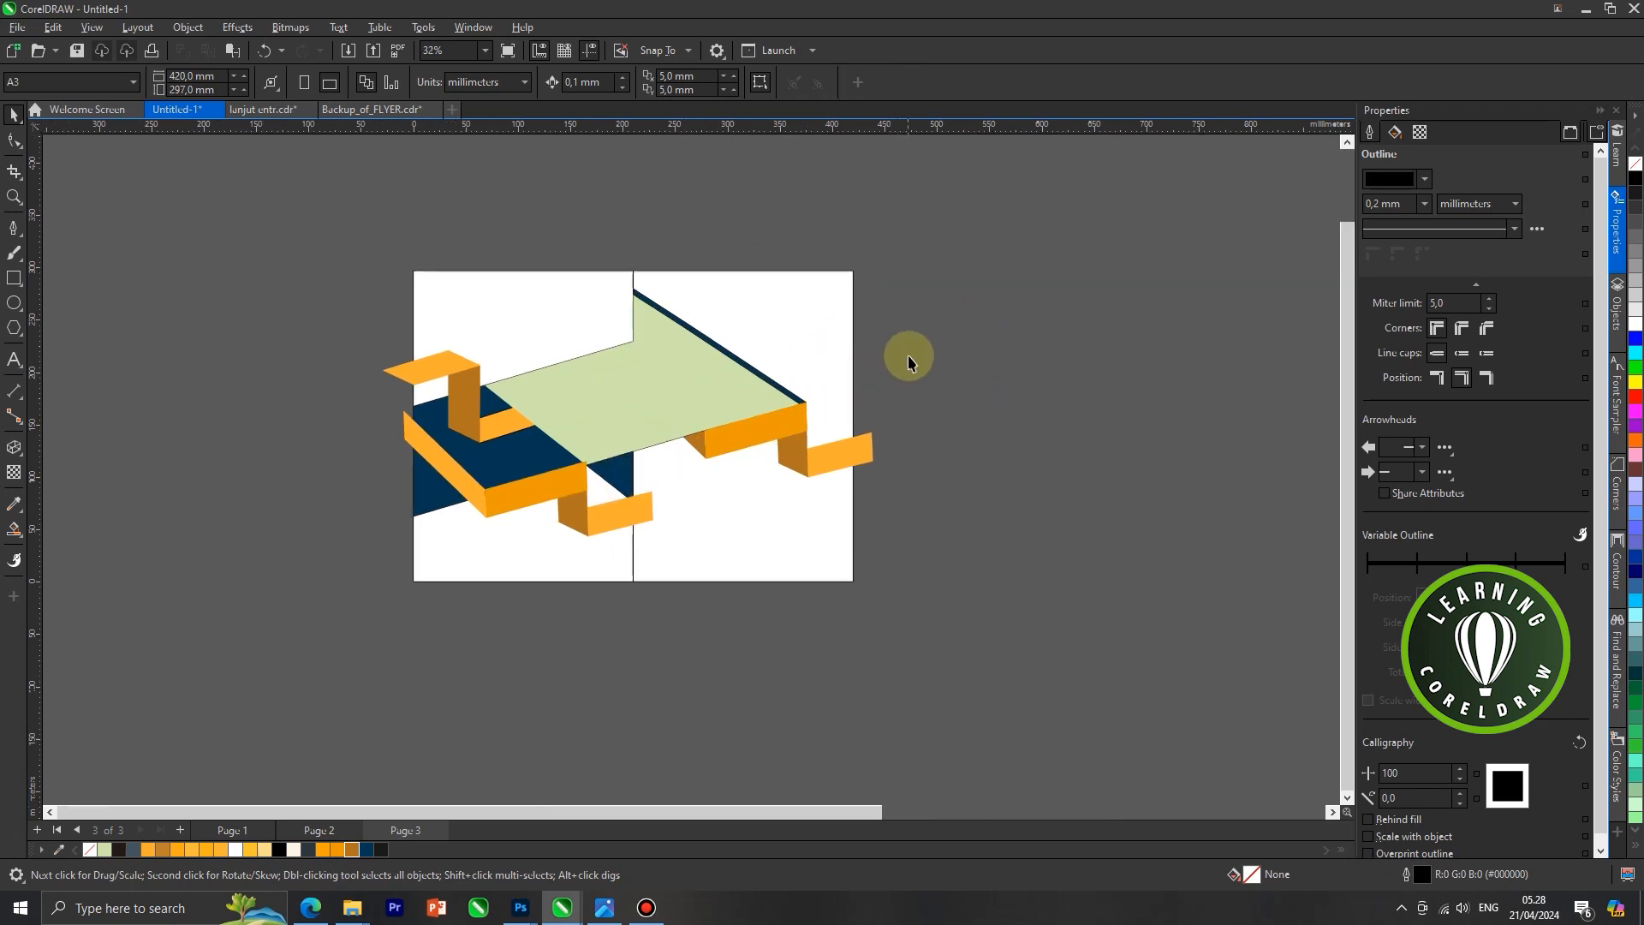
pyautogui.scroll(1, 512, 517)
pyautogui.scroll(-1, 501, 513)
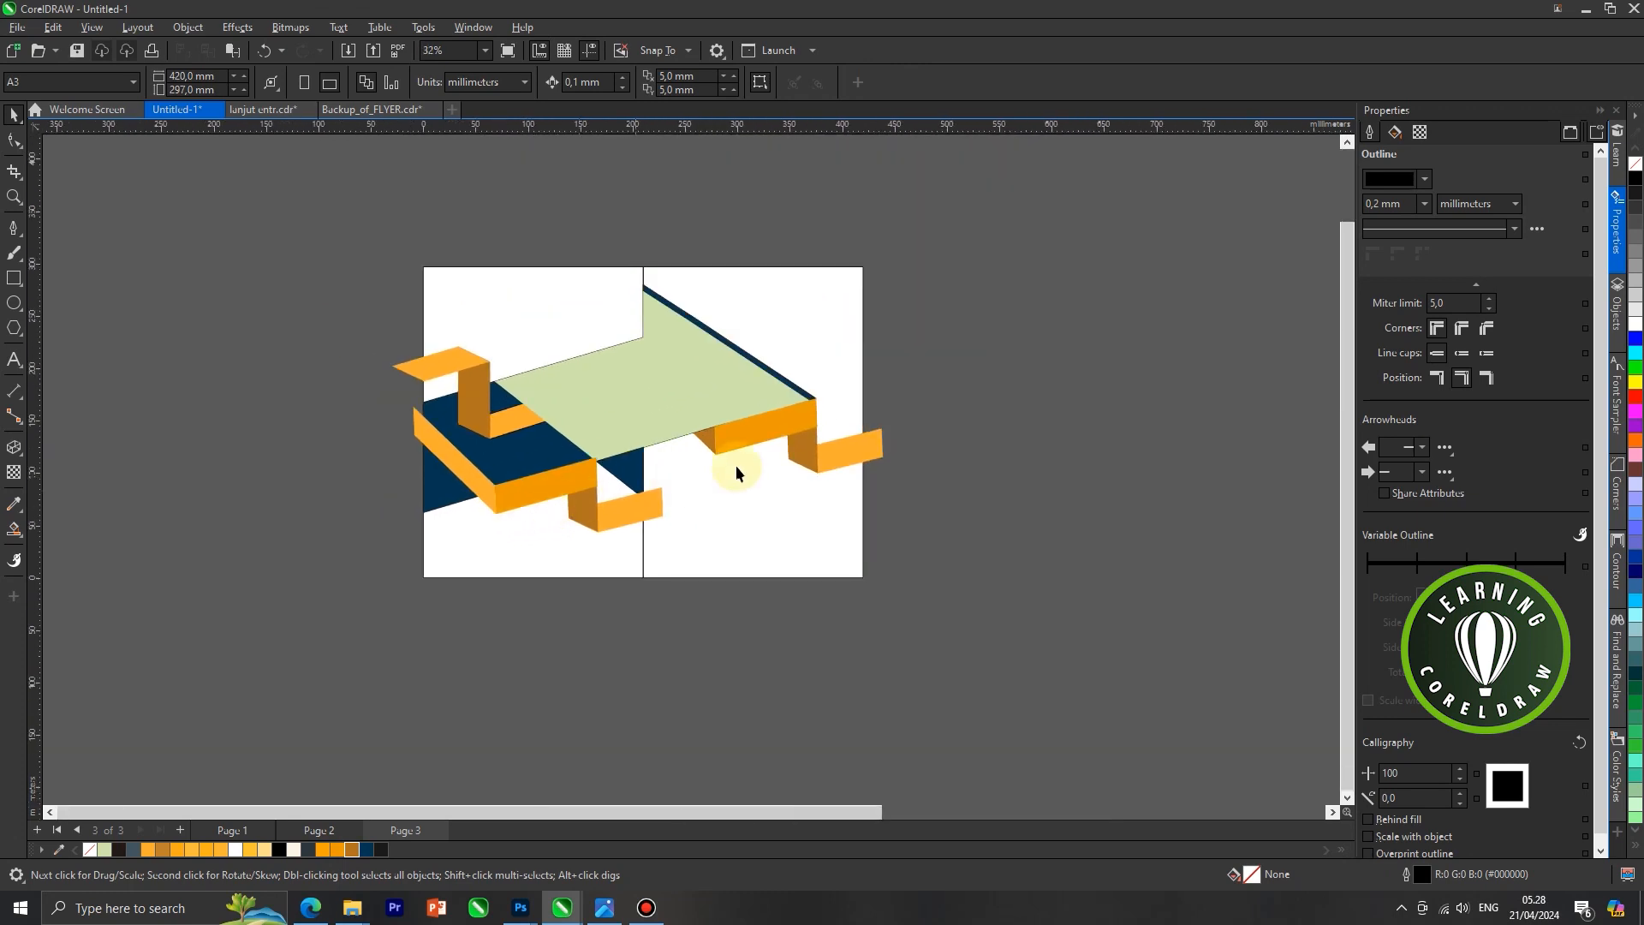
pyautogui.scroll(3, 611, 466)
pyautogui.click(415, 490)
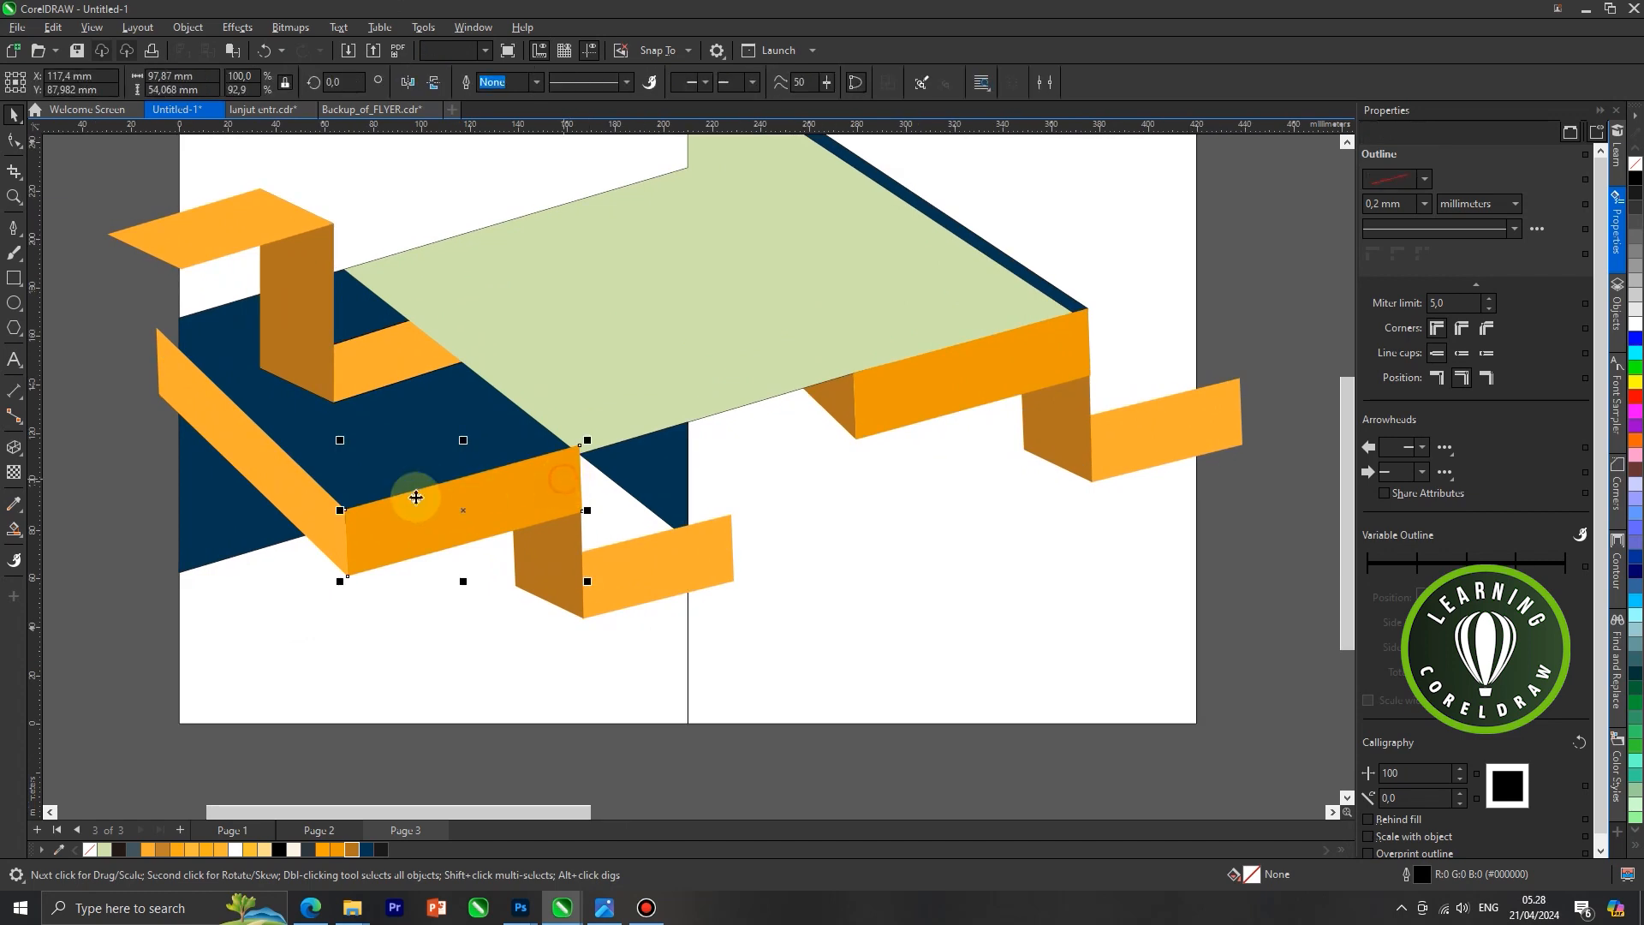
pyautogui.keyDown('shift'); pyautogui.click(310, 504); pyautogui.keyUp('shift')
pyautogui.keyDown('shift'); pyautogui.click(607, 582); pyautogui.keyUp('shift')
pyautogui.keyDown('shift'); pyautogui.click(547, 560); pyautogui.keyUp('shift')
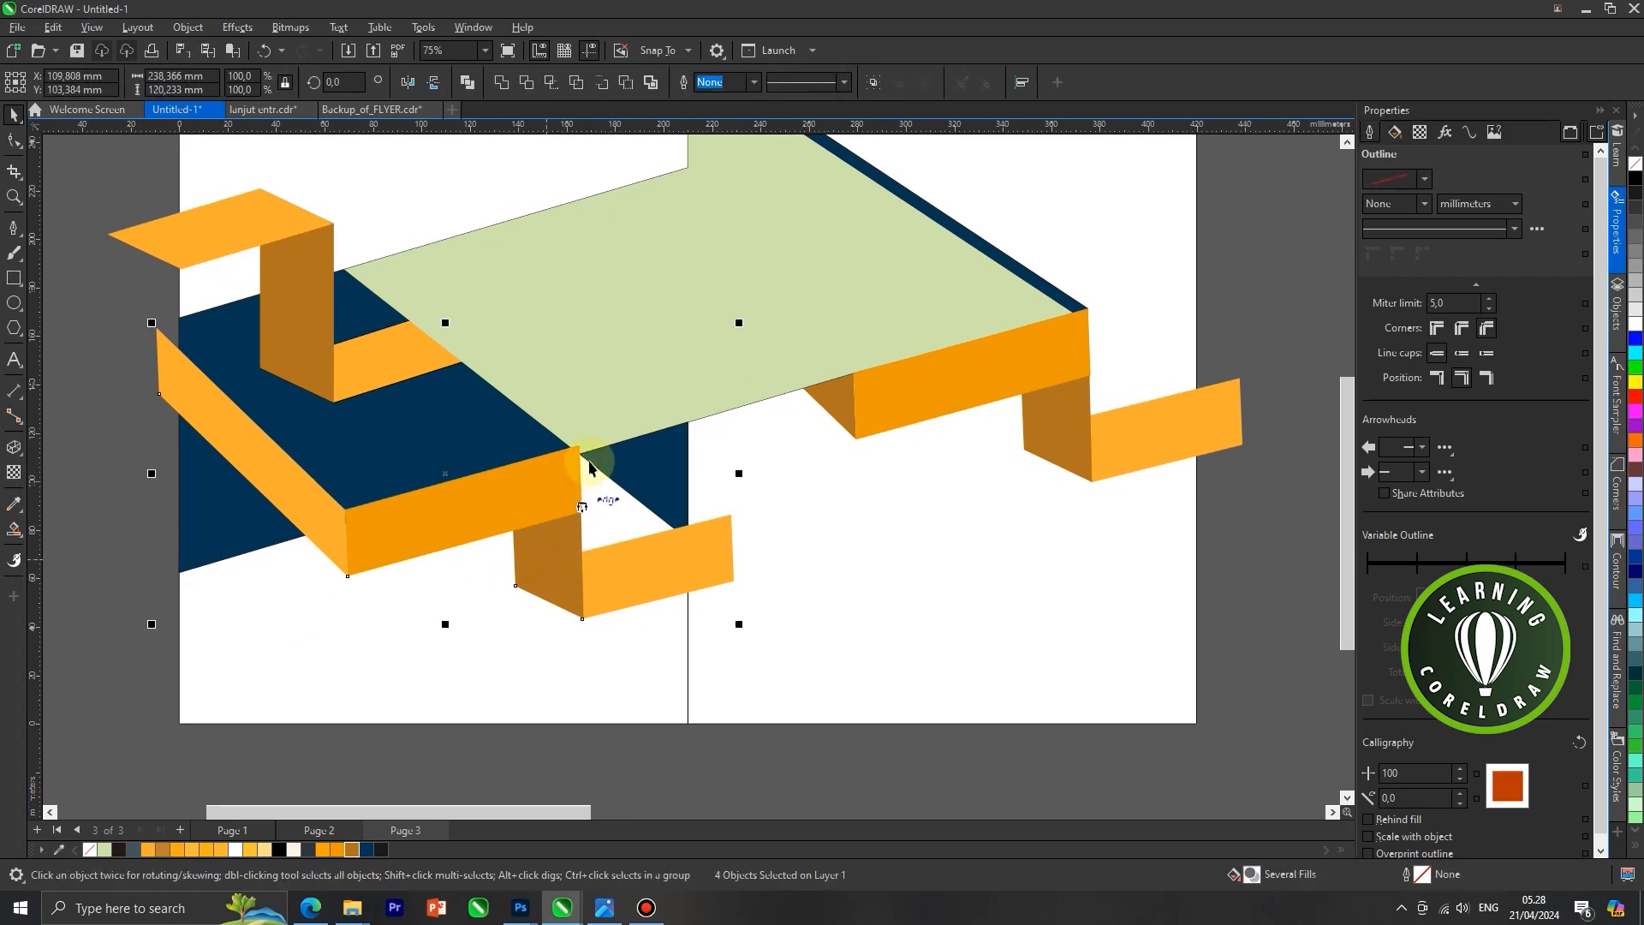
pyautogui.scroll(2, 575, 452)
pyautogui.moveTo(578, 452); pyautogui.dragTo(576, 458)
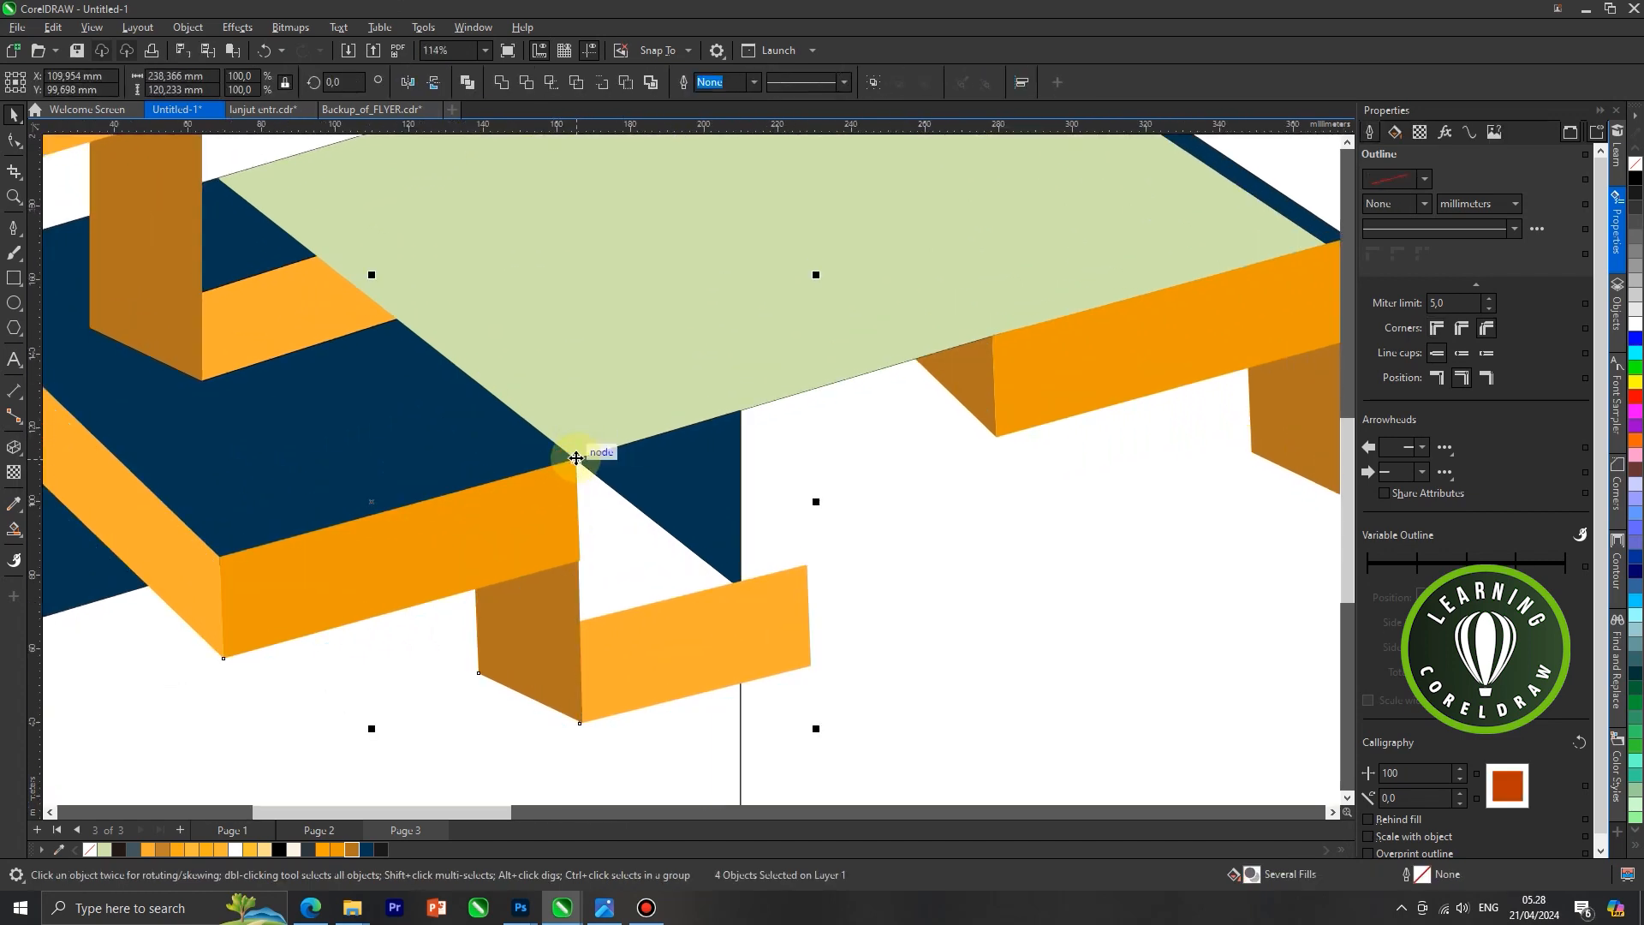
pyautogui.scroll(-2, 592, 434)
pyautogui.click(242, 470)
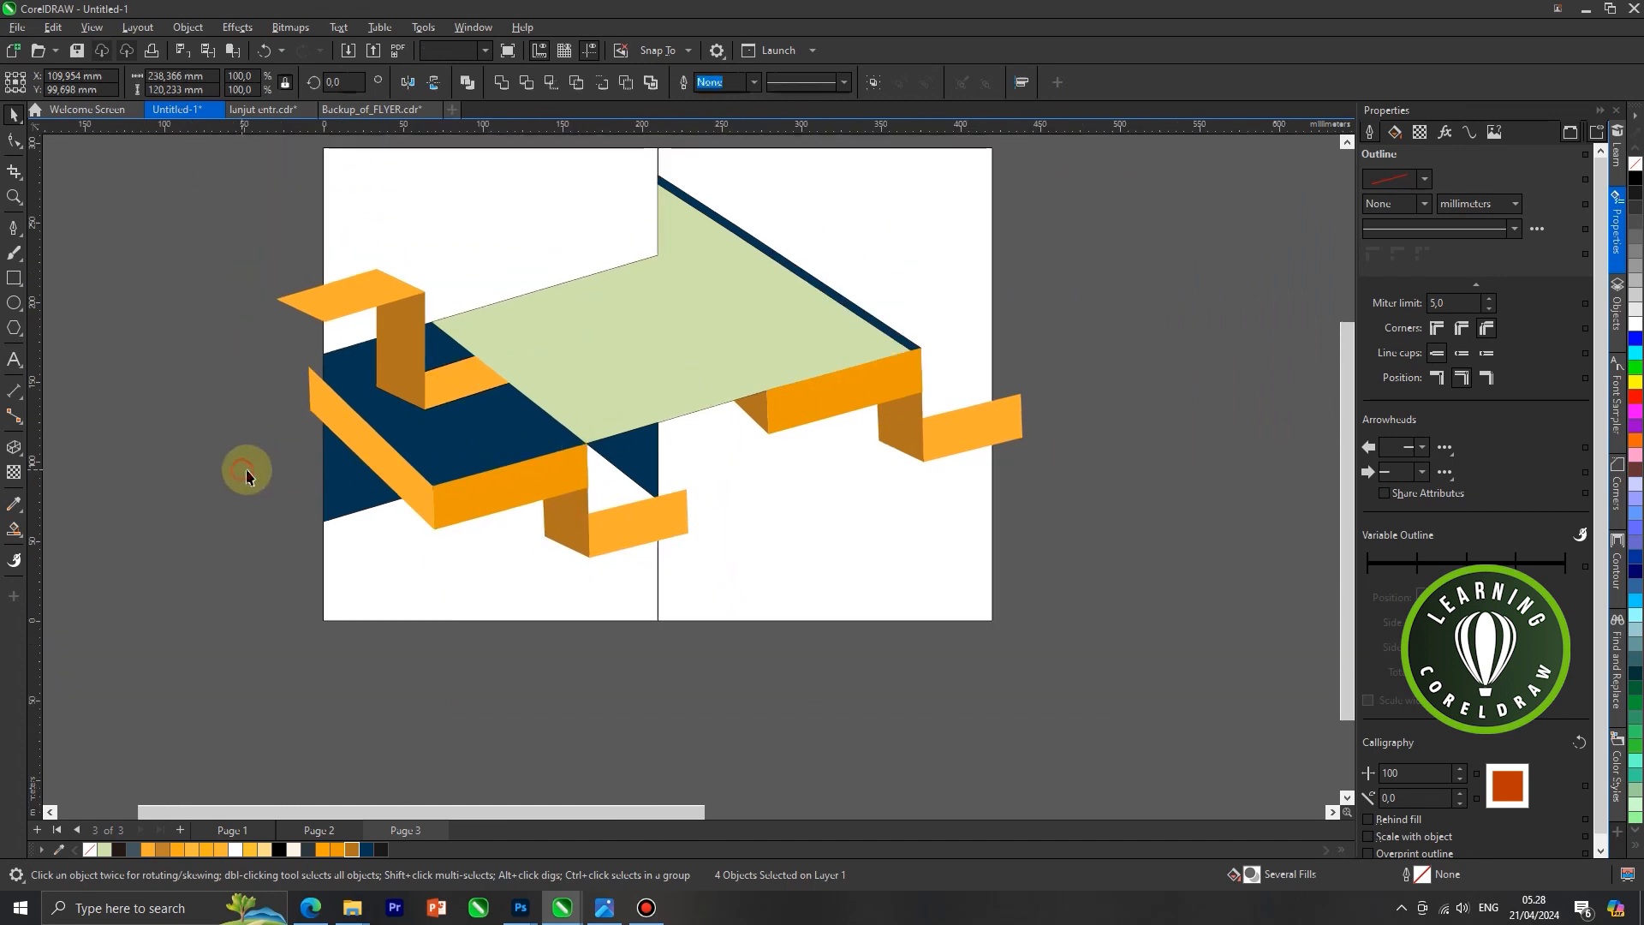
pyautogui.scroll(-1, 375, 454)
pyautogui.scroll(3, 496, 506)
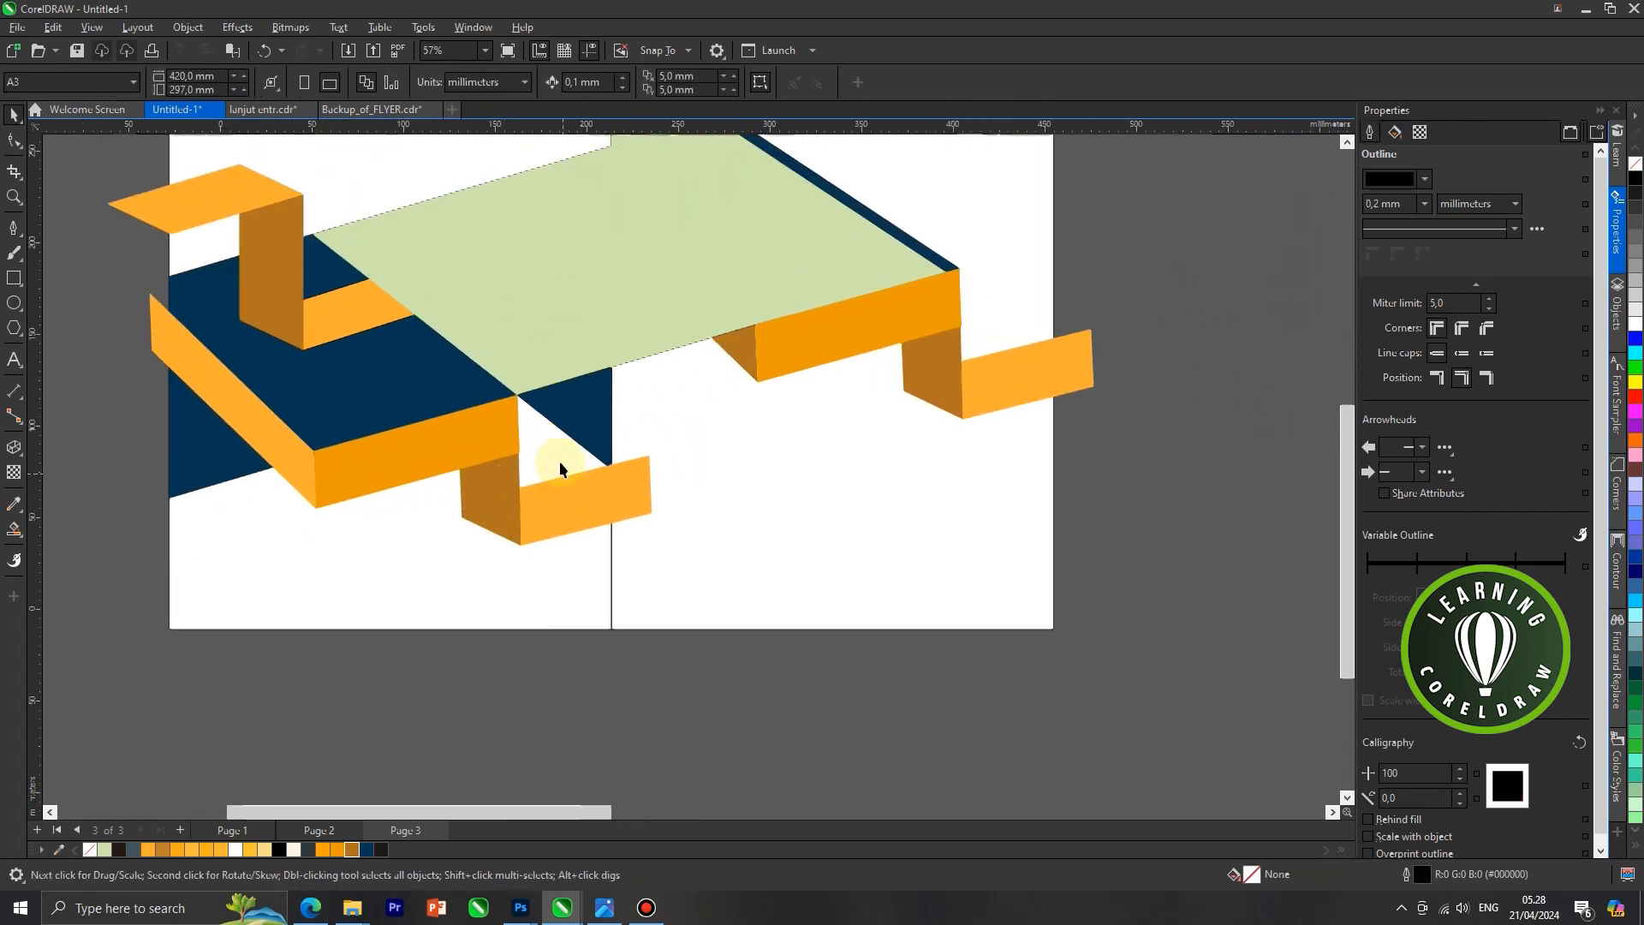
pyautogui.click(553, 451)
pyautogui.click(13, 227)
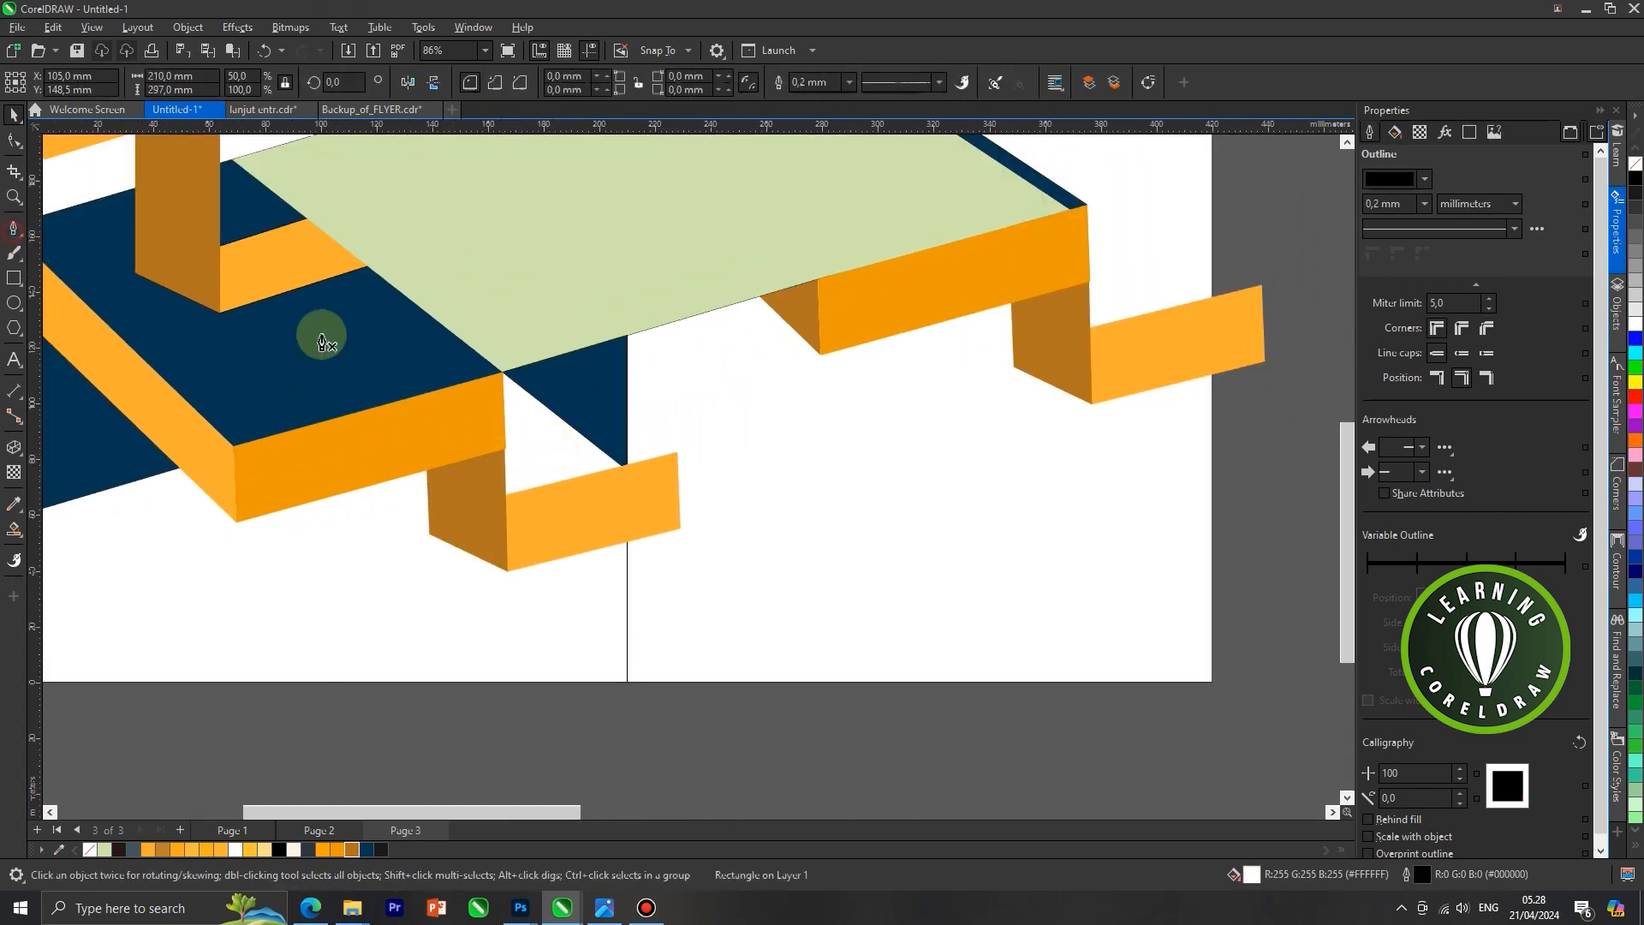
pyautogui.scroll(-1, 522, 378)
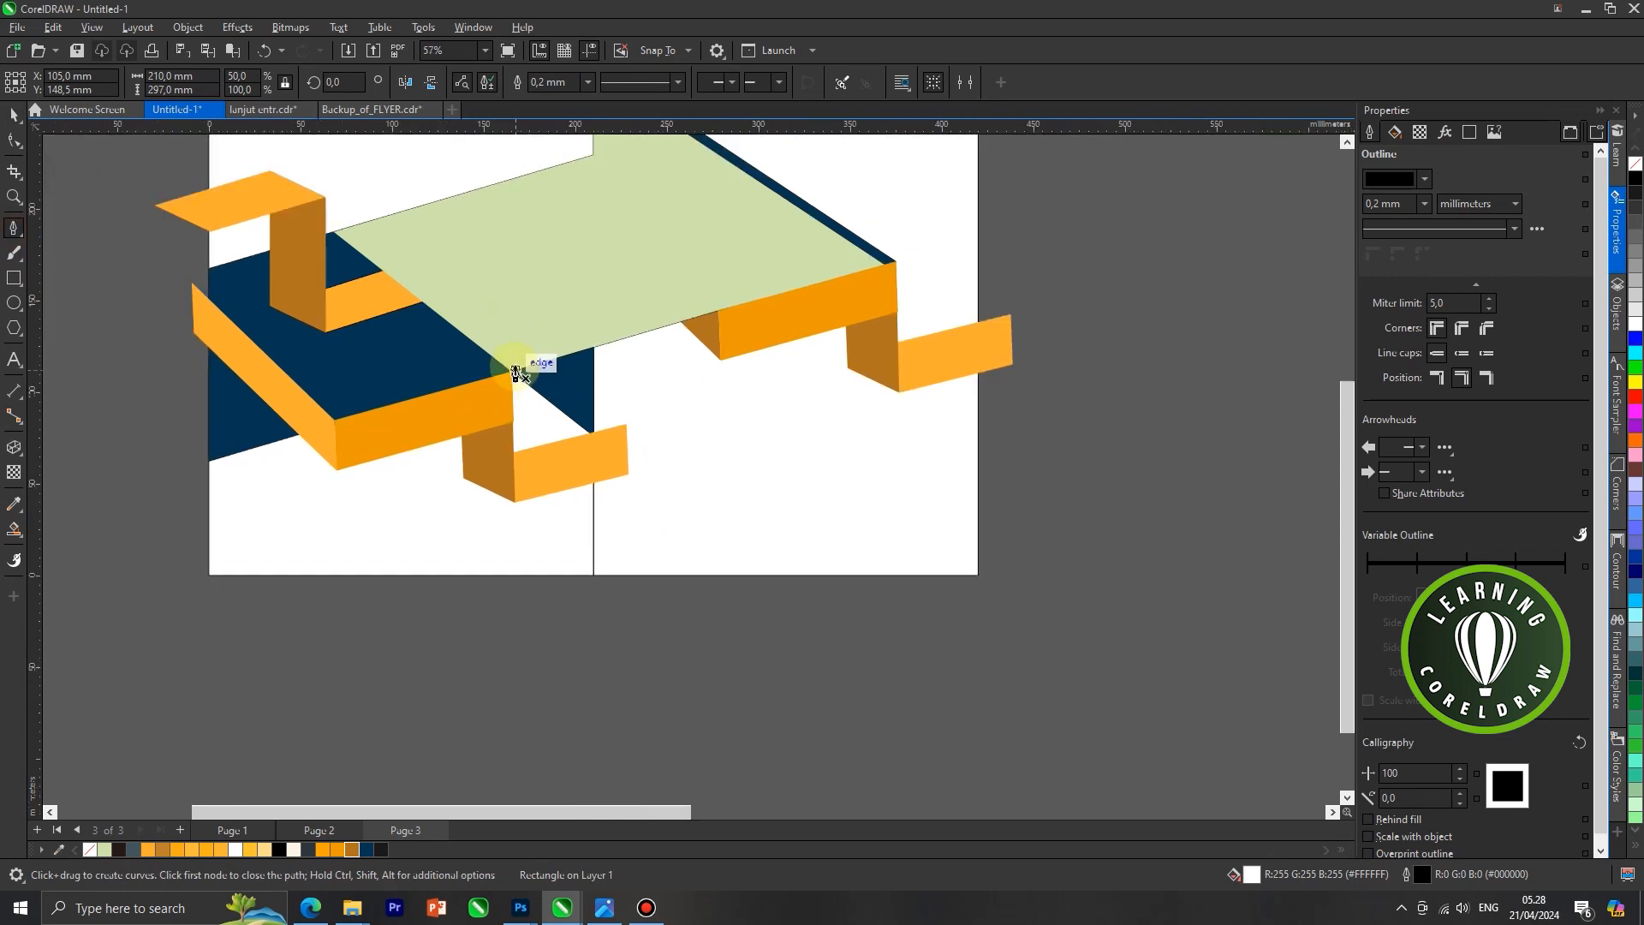
pyautogui.click(512, 360)
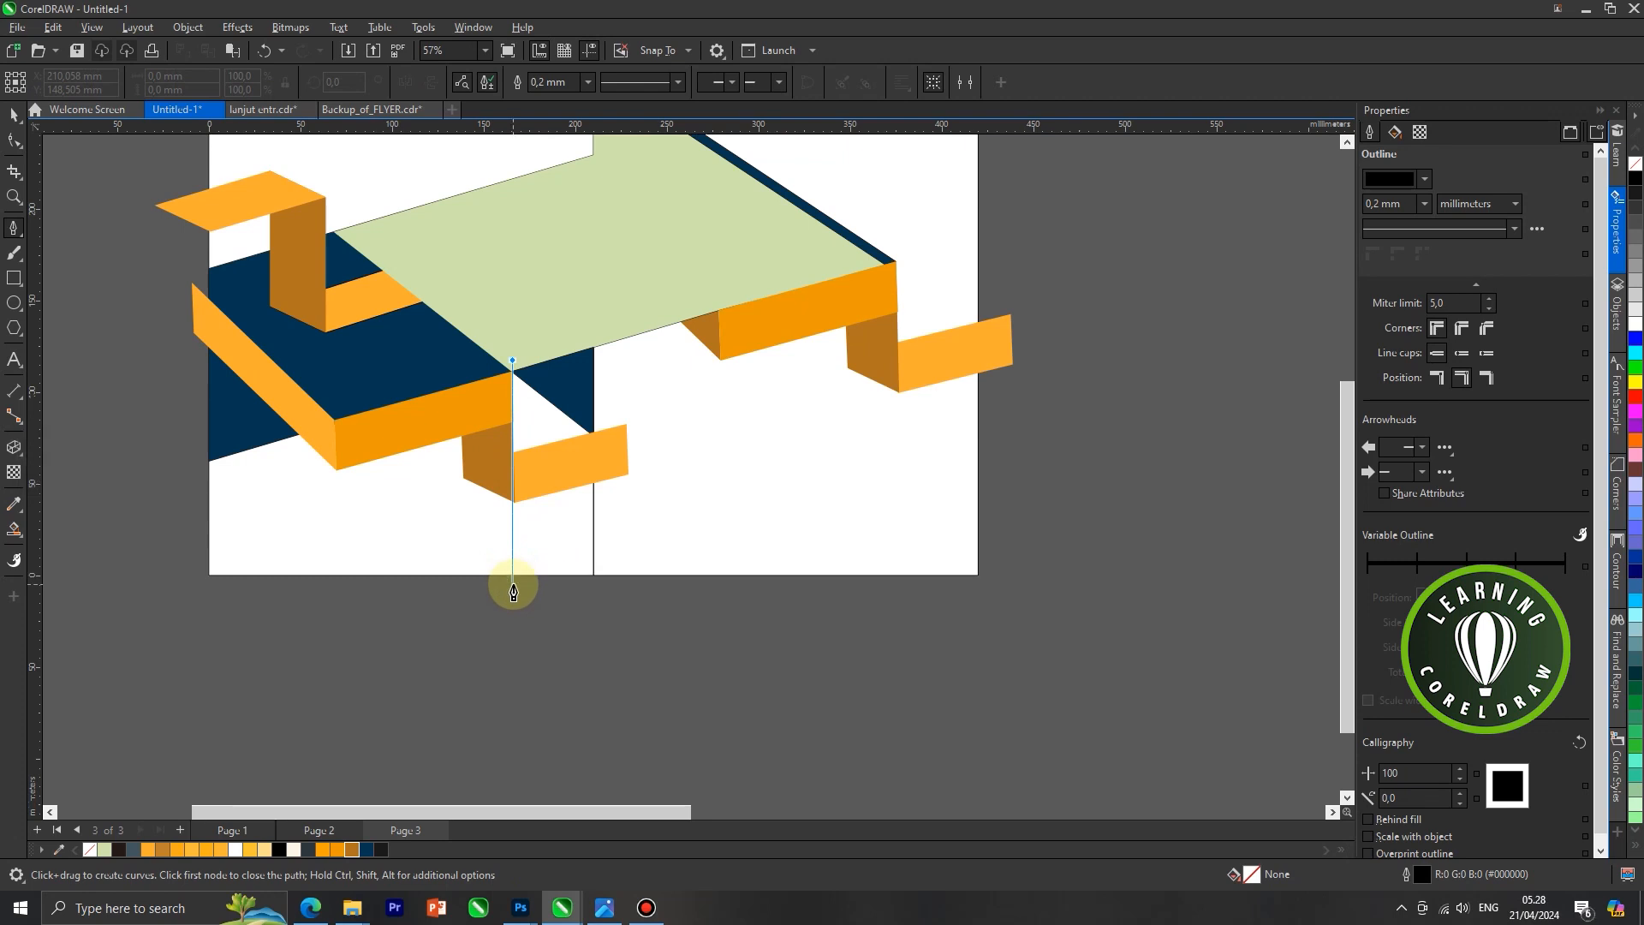
pyautogui.press('Escape')
# Draw a rectangle about 45 × 111 mm from the lower ribbon's upper right corner to the left panel's lower right corner
pyautogui.click(13, 278)
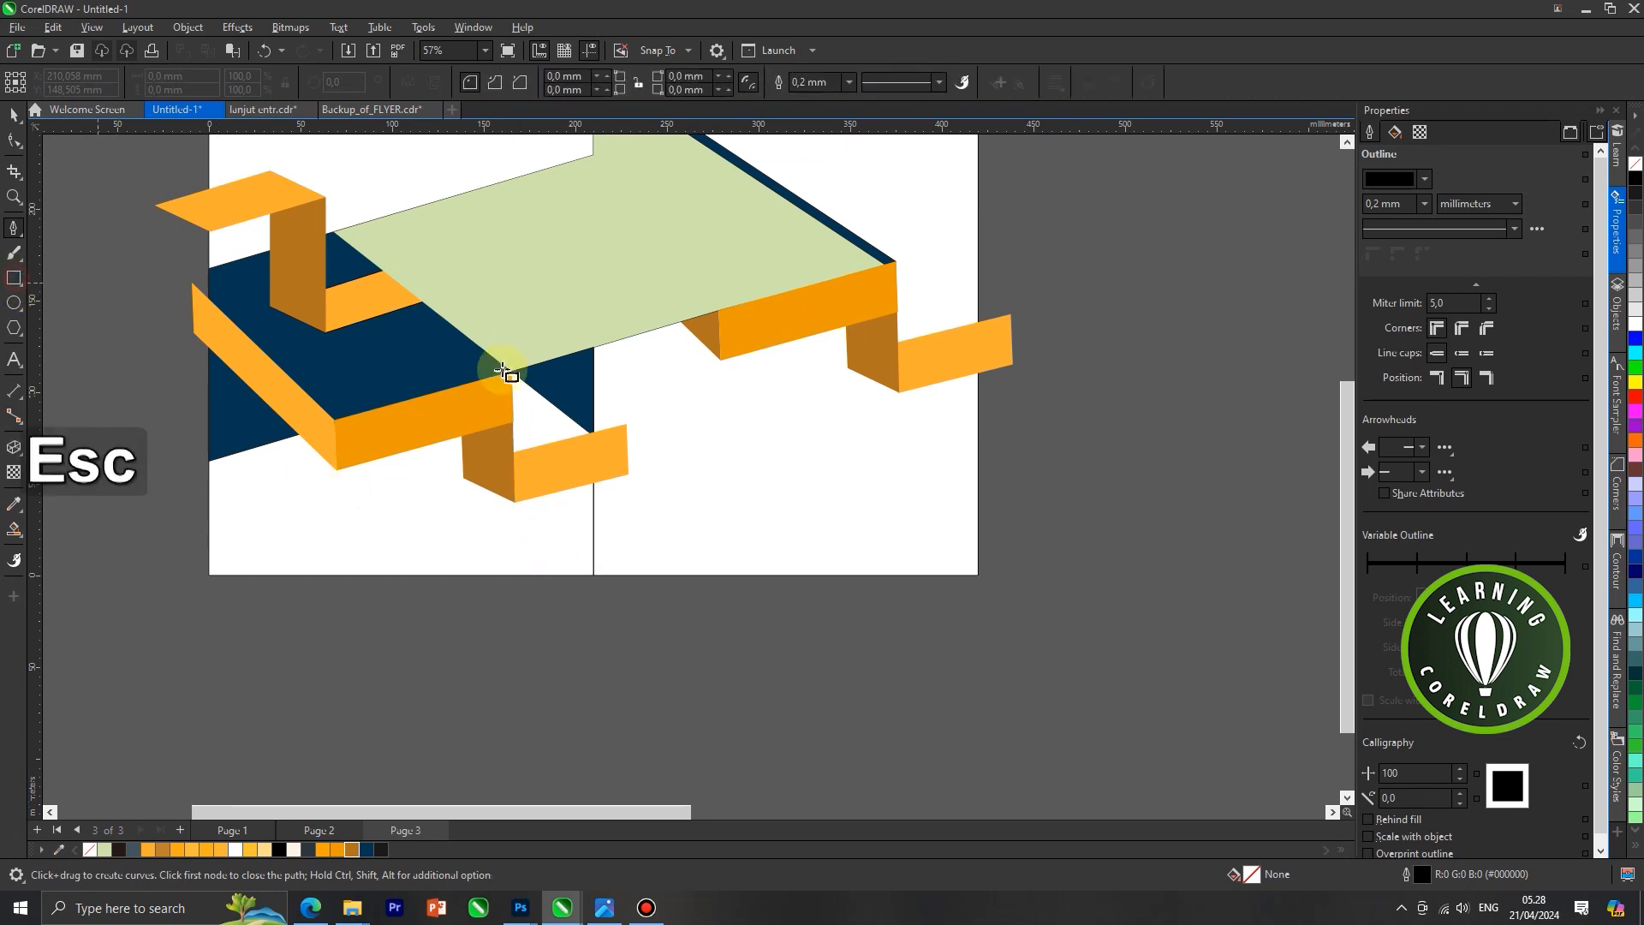
pyautogui.moveTo(512, 372); pyautogui.dragTo(593, 575)
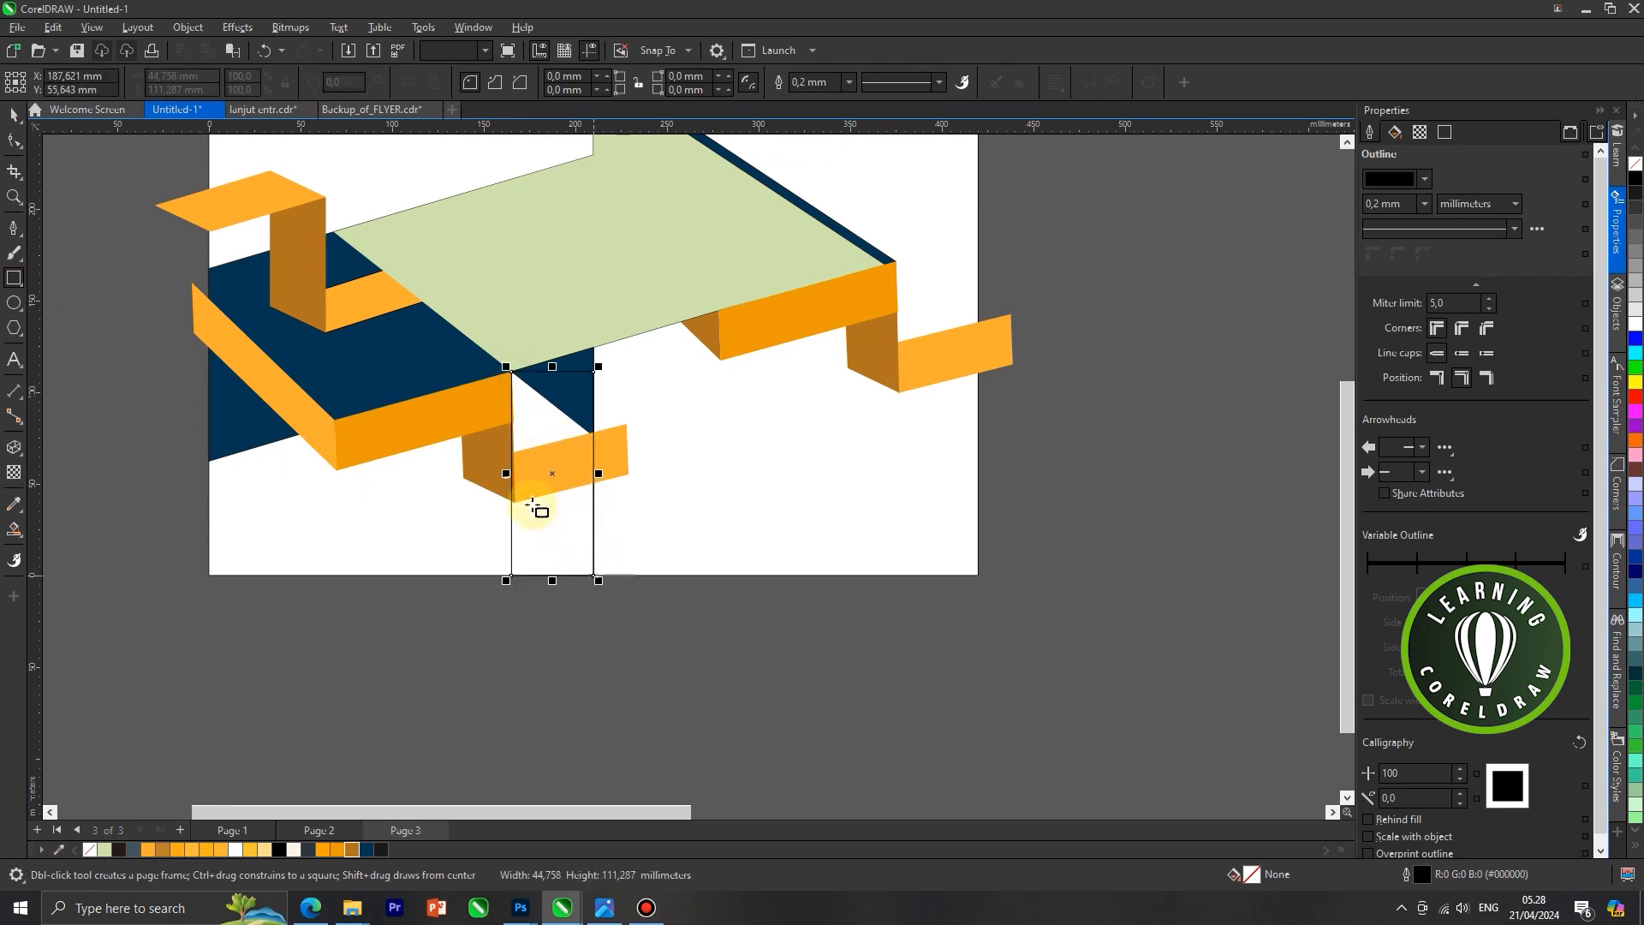
pyautogui.scroll(4, 513, 477)
pyautogui.moveTo(504, 466); pyautogui.dragTo(501, 472)
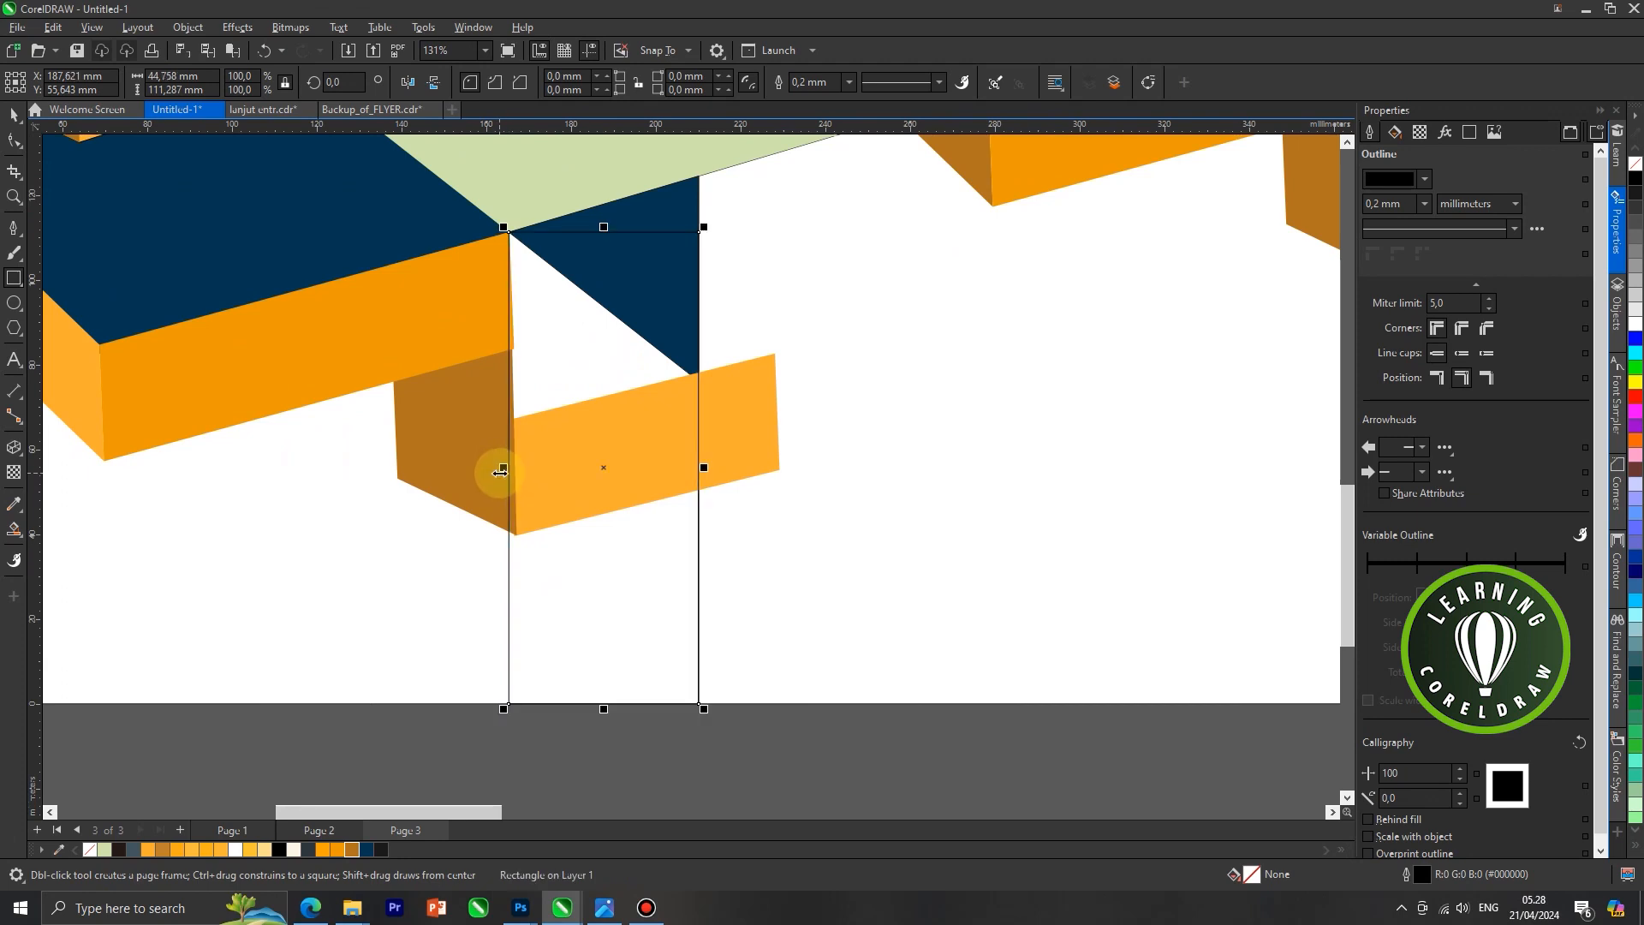
# Fill the new rectangle with dark blue and remove its outline
pyautogui.click(369, 849)
pyautogui.scroll(-1, 526, 408)
pyautogui.click(14, 115)
pyautogui.rightClick(89, 849)
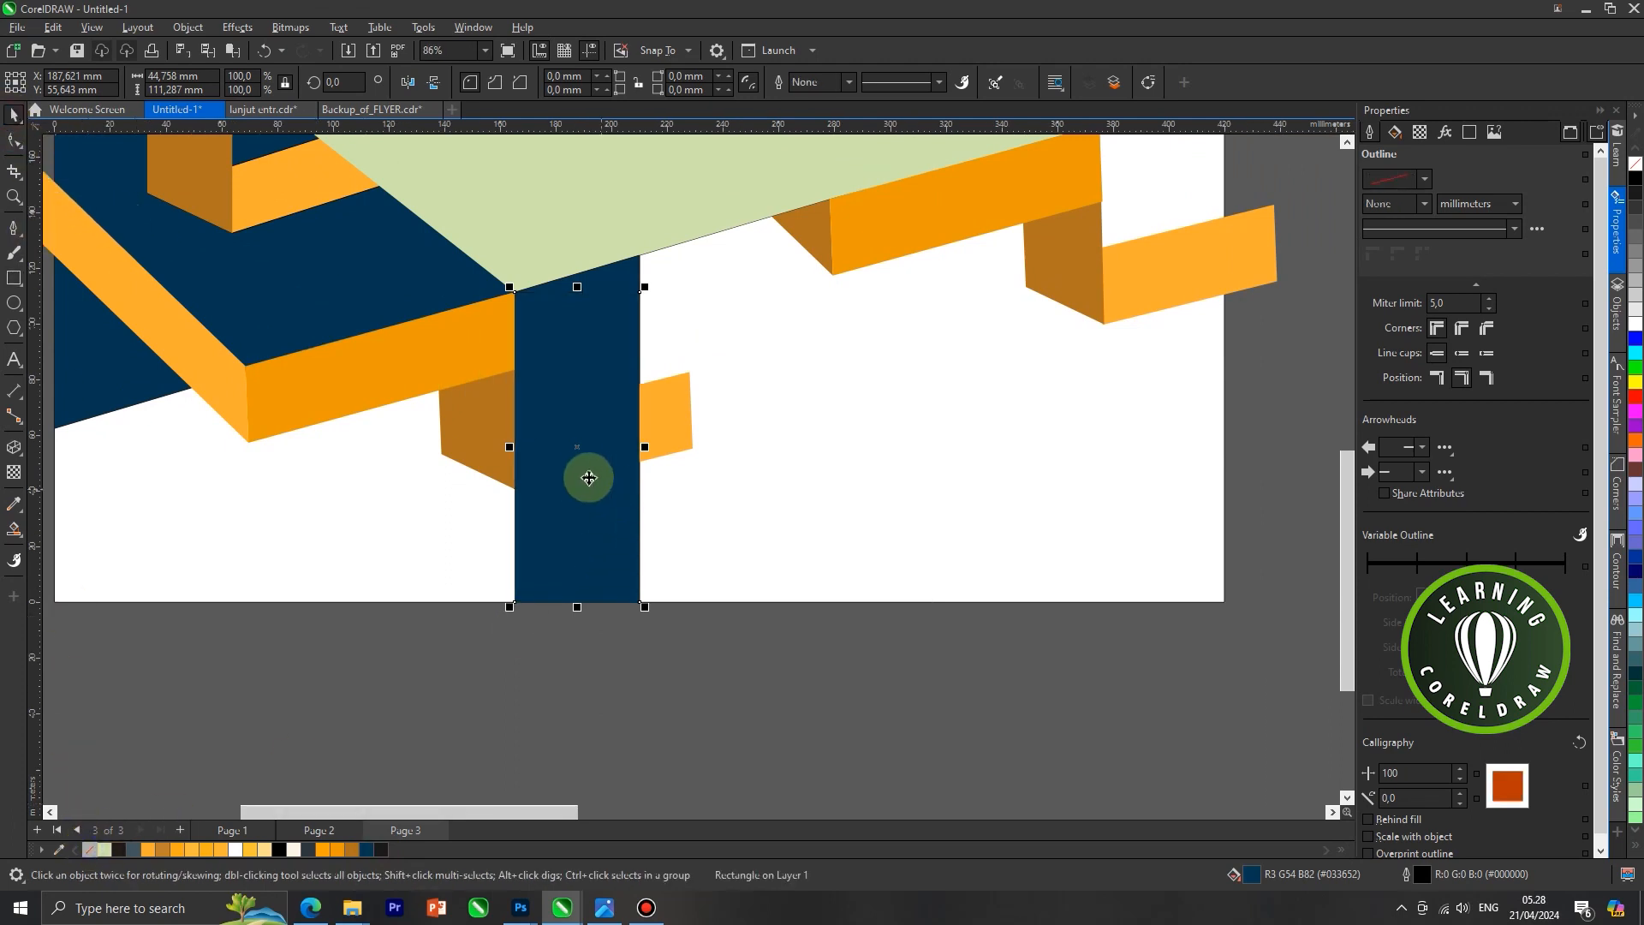
# Place the dark blue rectangle behind the lower ribbon's light orange end face
pyautogui.rightClick(587, 478)
pyautogui.moveTo(641, 524)
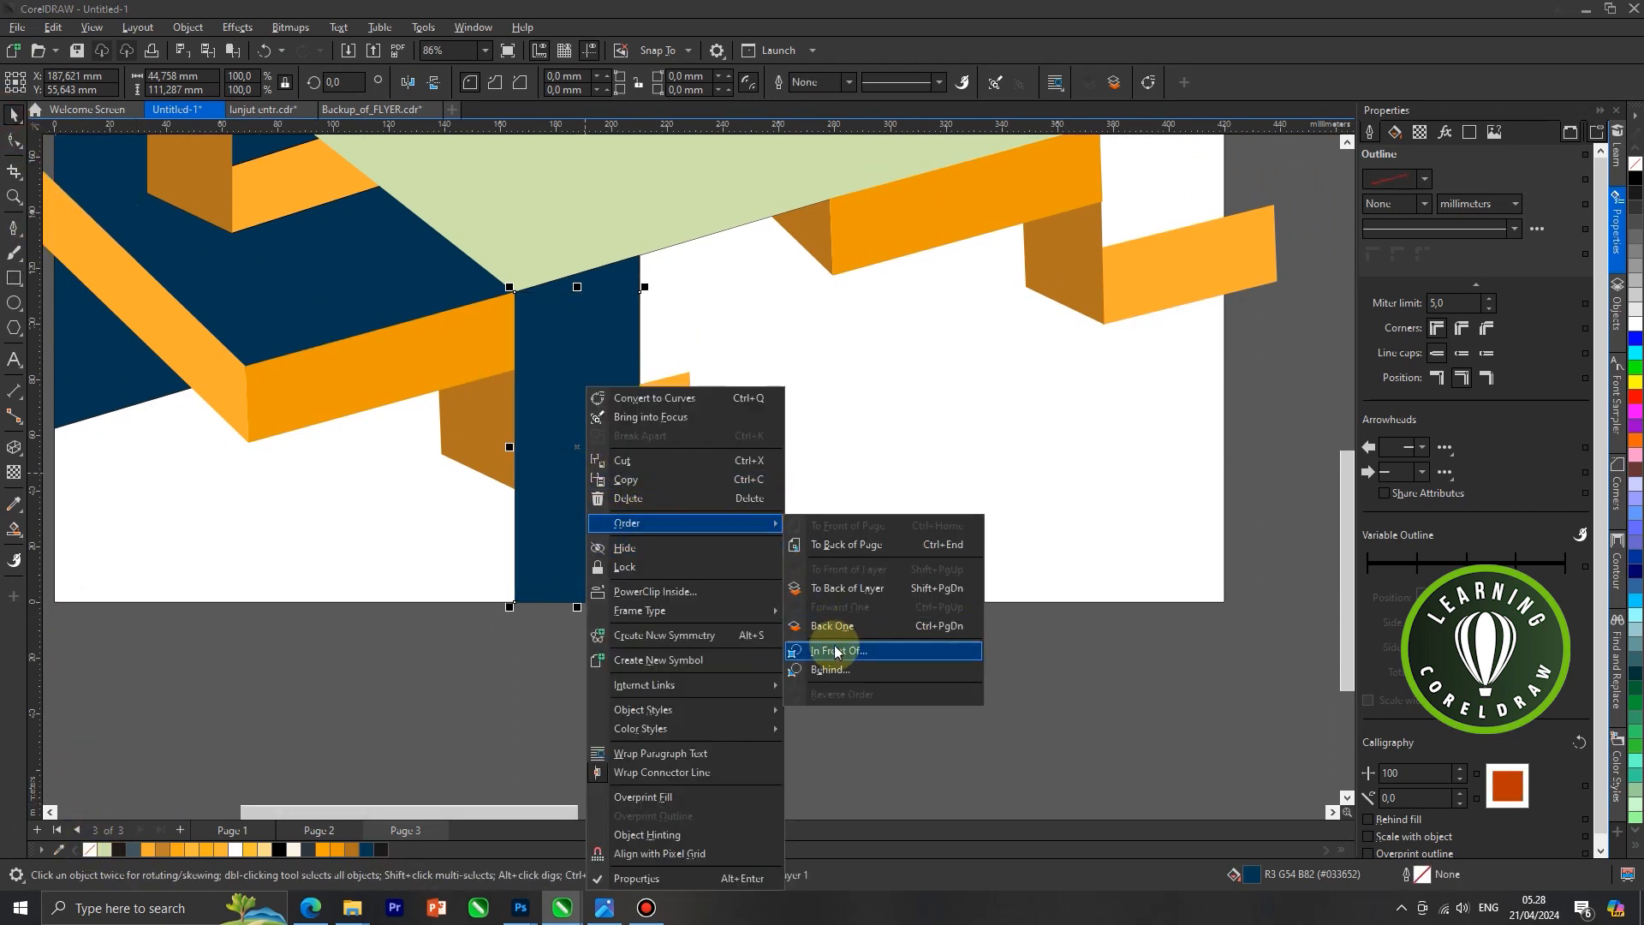
pyautogui.click(815, 631)
pyautogui.scroll(-5, 690, 560)
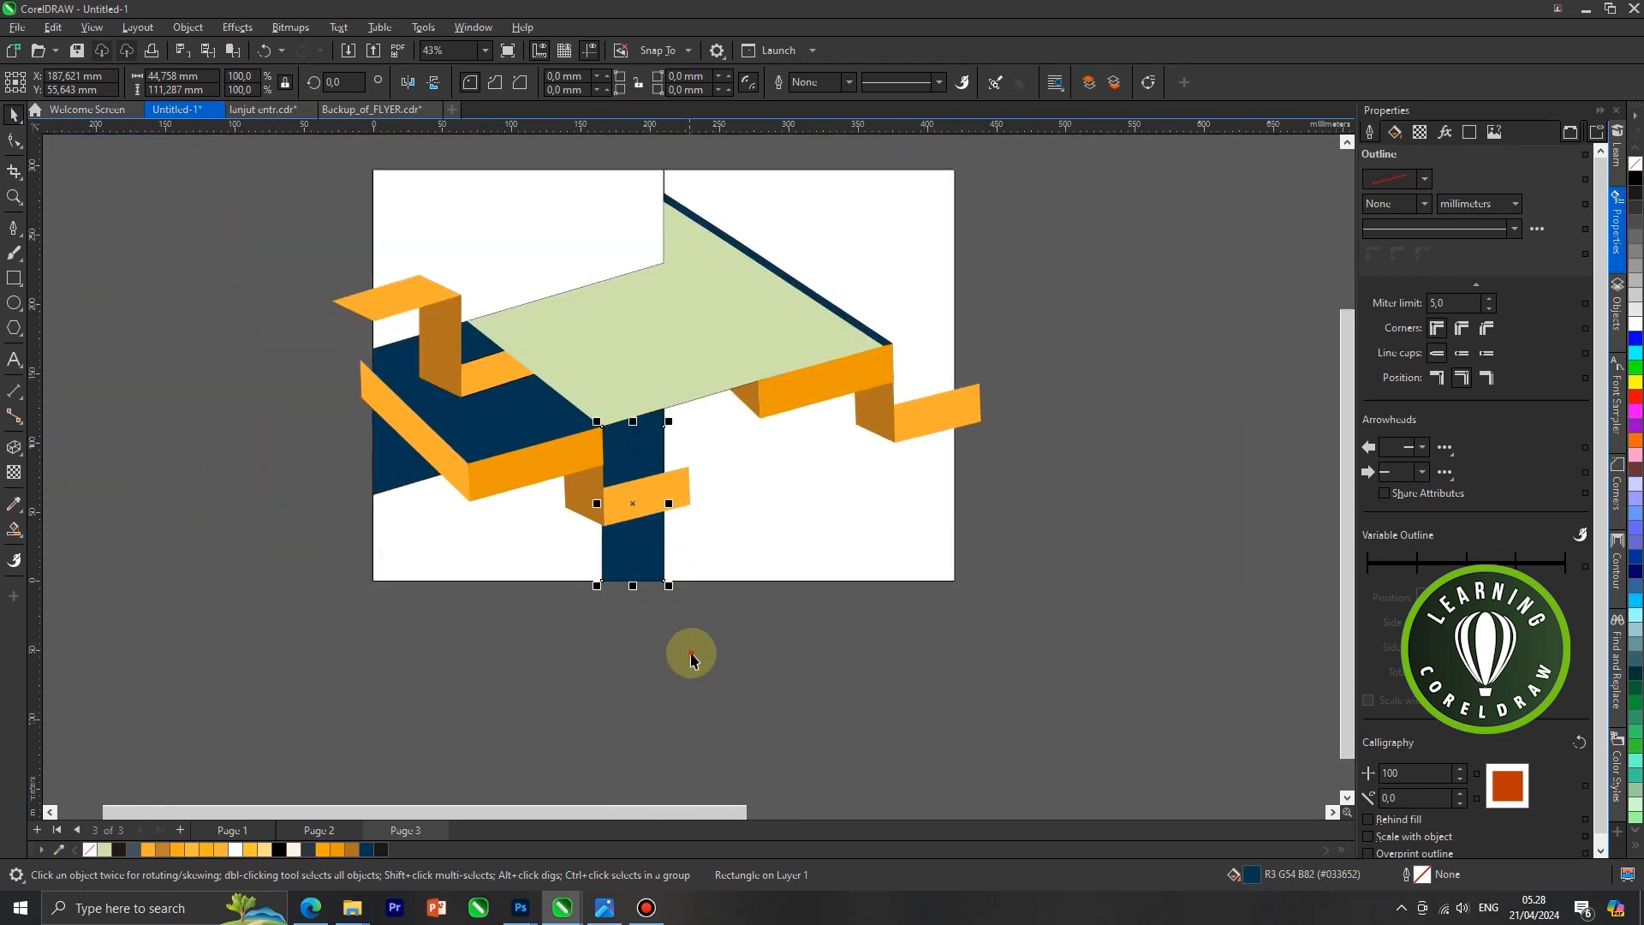
pyautogui.click(692, 662)
# Remove the outline from the dark blue shape directly below the light green shape, above the new rectangle
pyautogui.scroll(2, 657, 454)
pyautogui.click(640, 433)
pyautogui.rightClick(1636, 166)
pyautogui.scroll(-4, 815, 444)
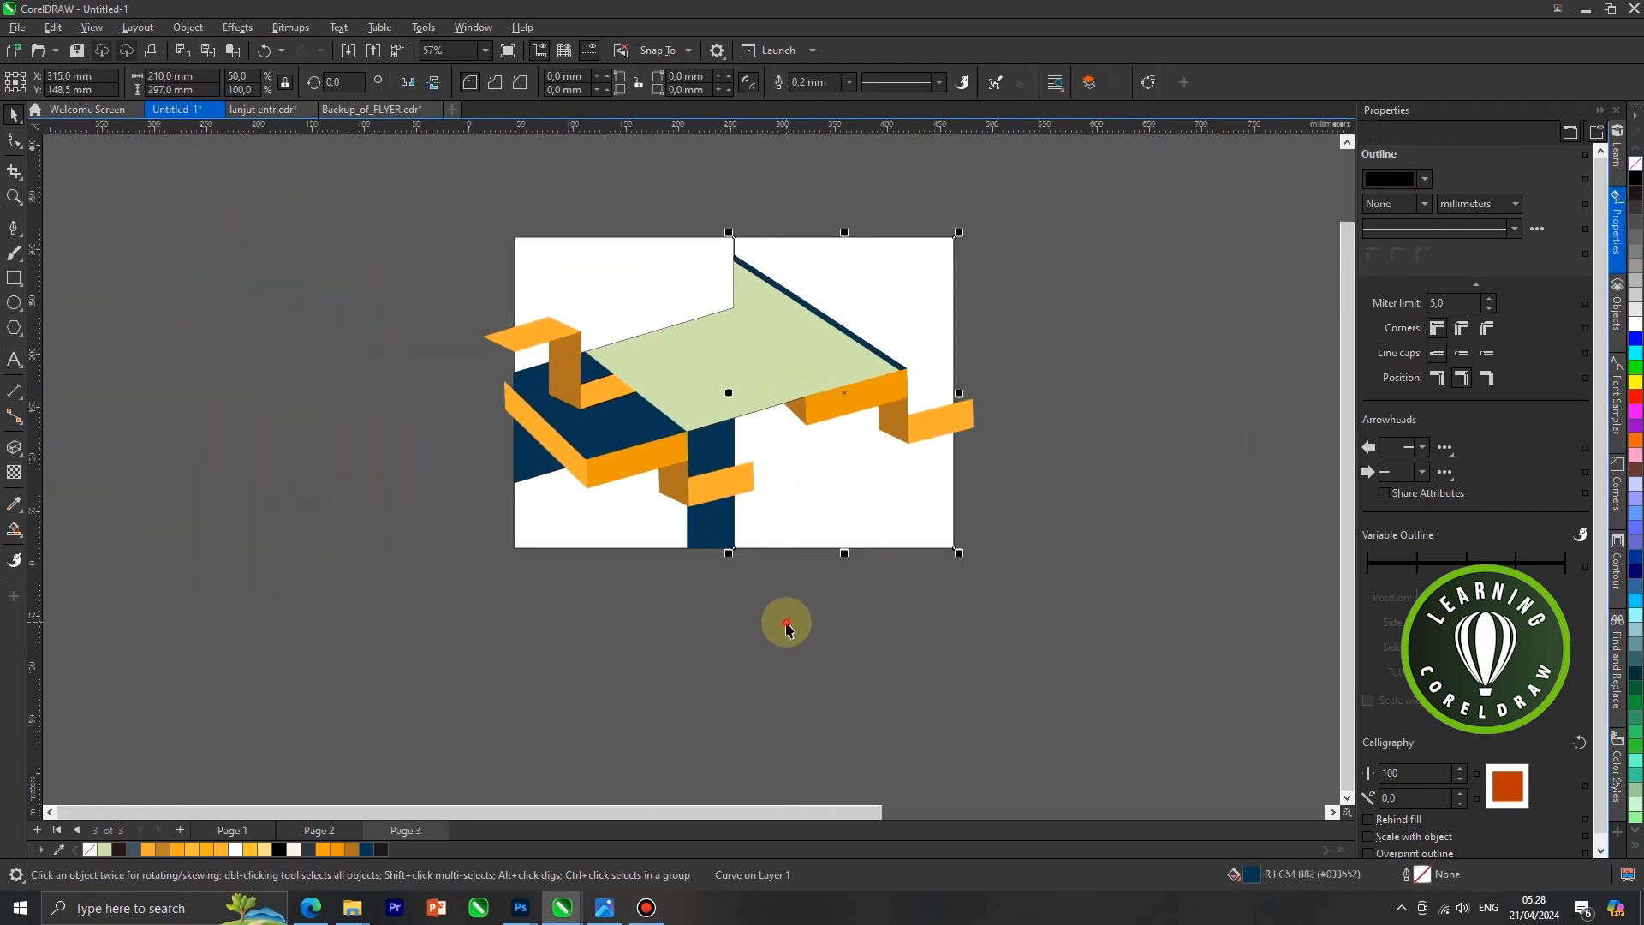
pyautogui.click(782, 624)
pyautogui.scroll(-1, 952, 391)
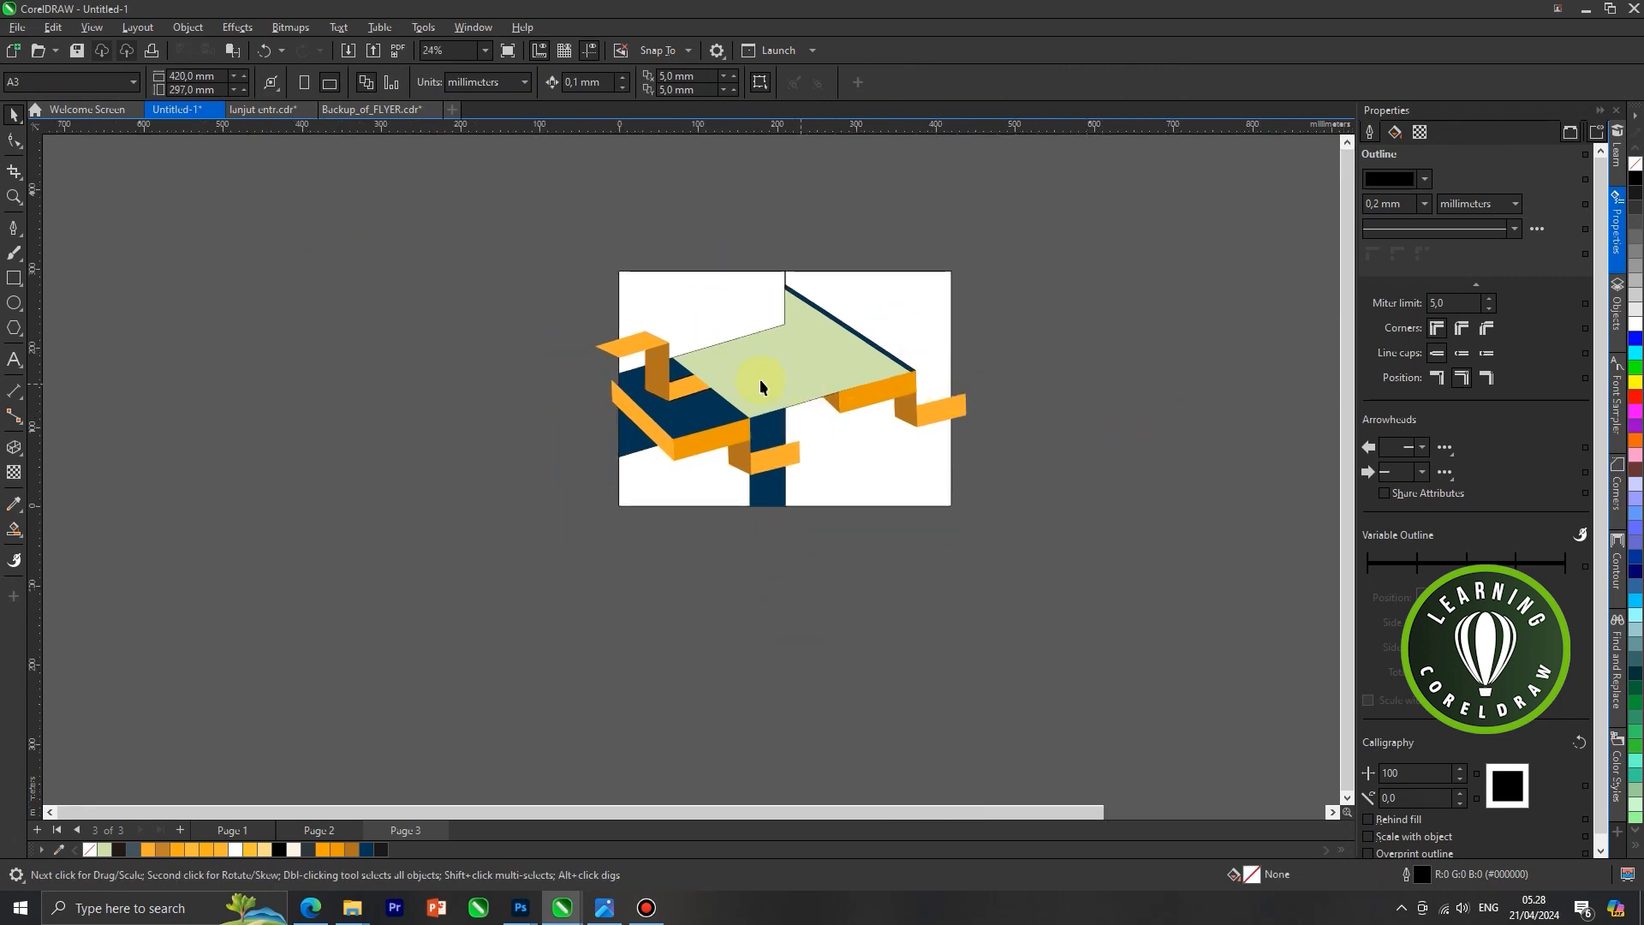
pyautogui.click(694, 395)
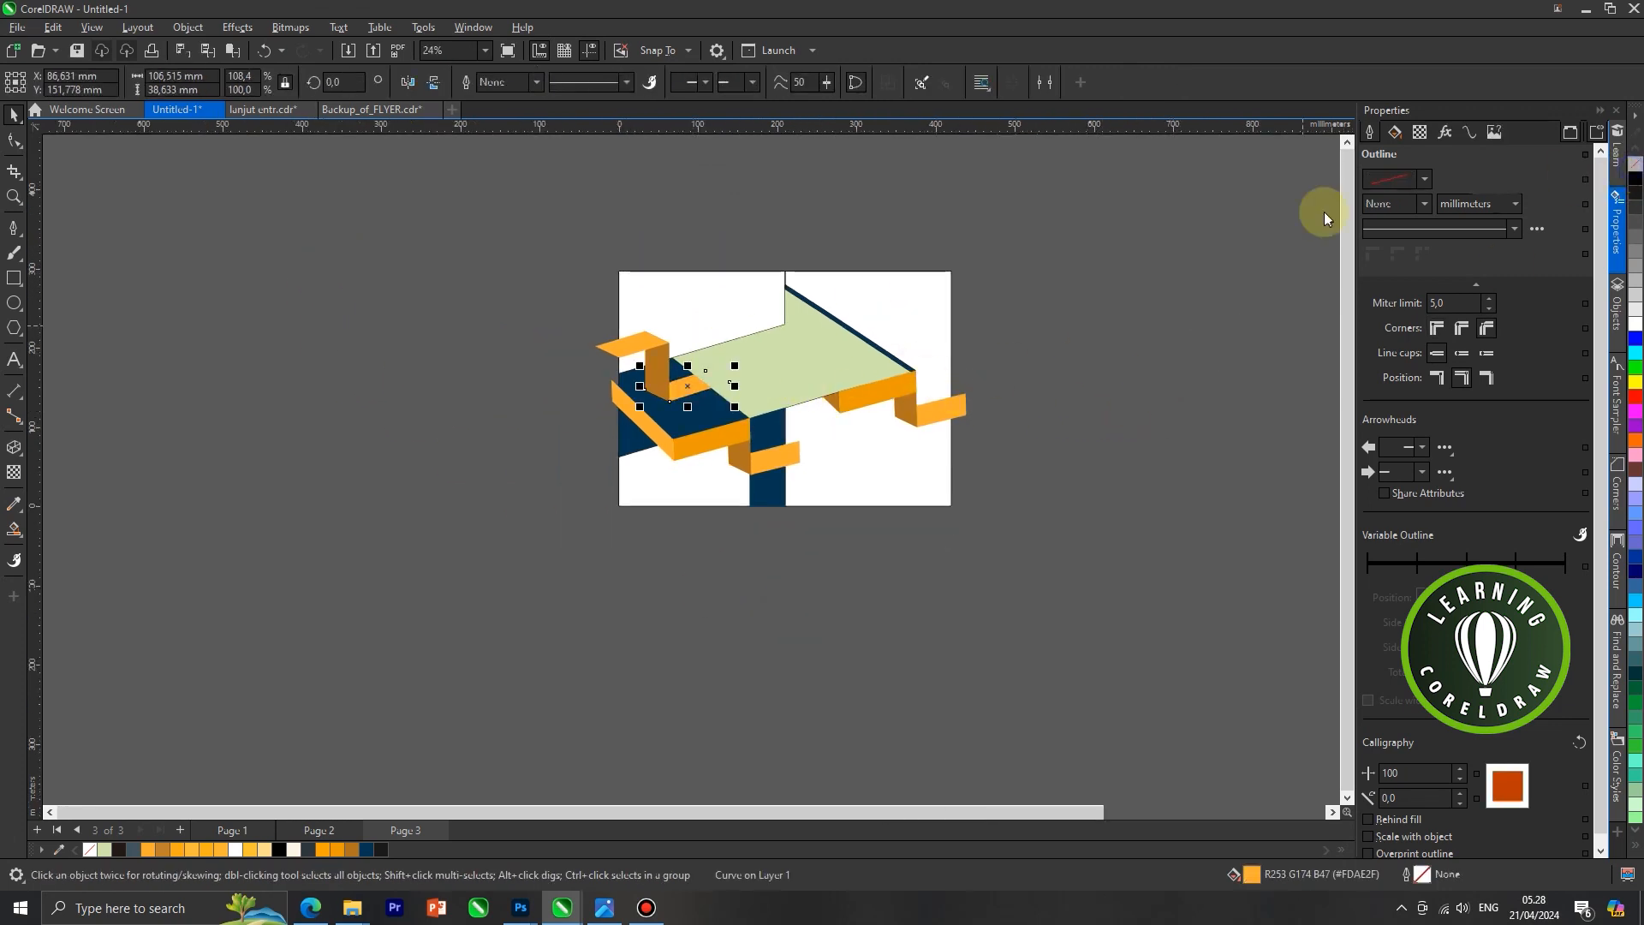
pyautogui.click(866, 285)
pyautogui.scroll(3, 765, 323)
pyautogui.click(716, 396)
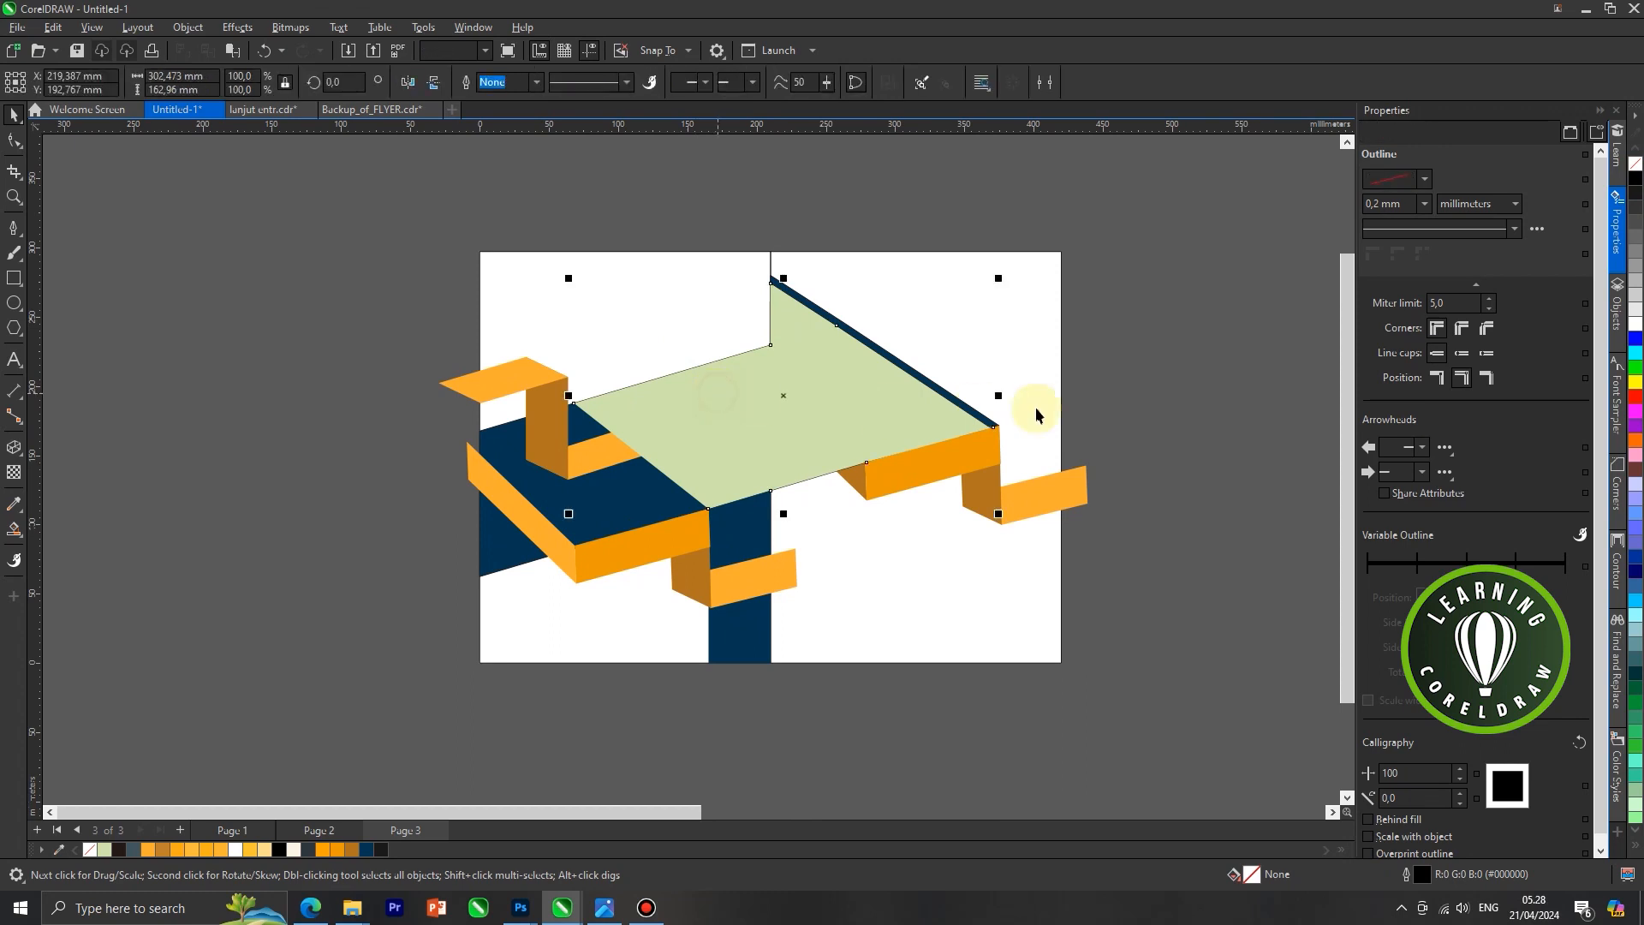
pyautogui.click(747, 278)
pyautogui.moveTo(746, 277); pyautogui.dragTo(625, 367)
pyautogui.hotkey('ctrl', 'z')
# Remove the outline from the large dark blue shape behind the light green one, keeping the shape in its original position
pyautogui.moveTo(499, 557); pyautogui.dragTo(440, 649)
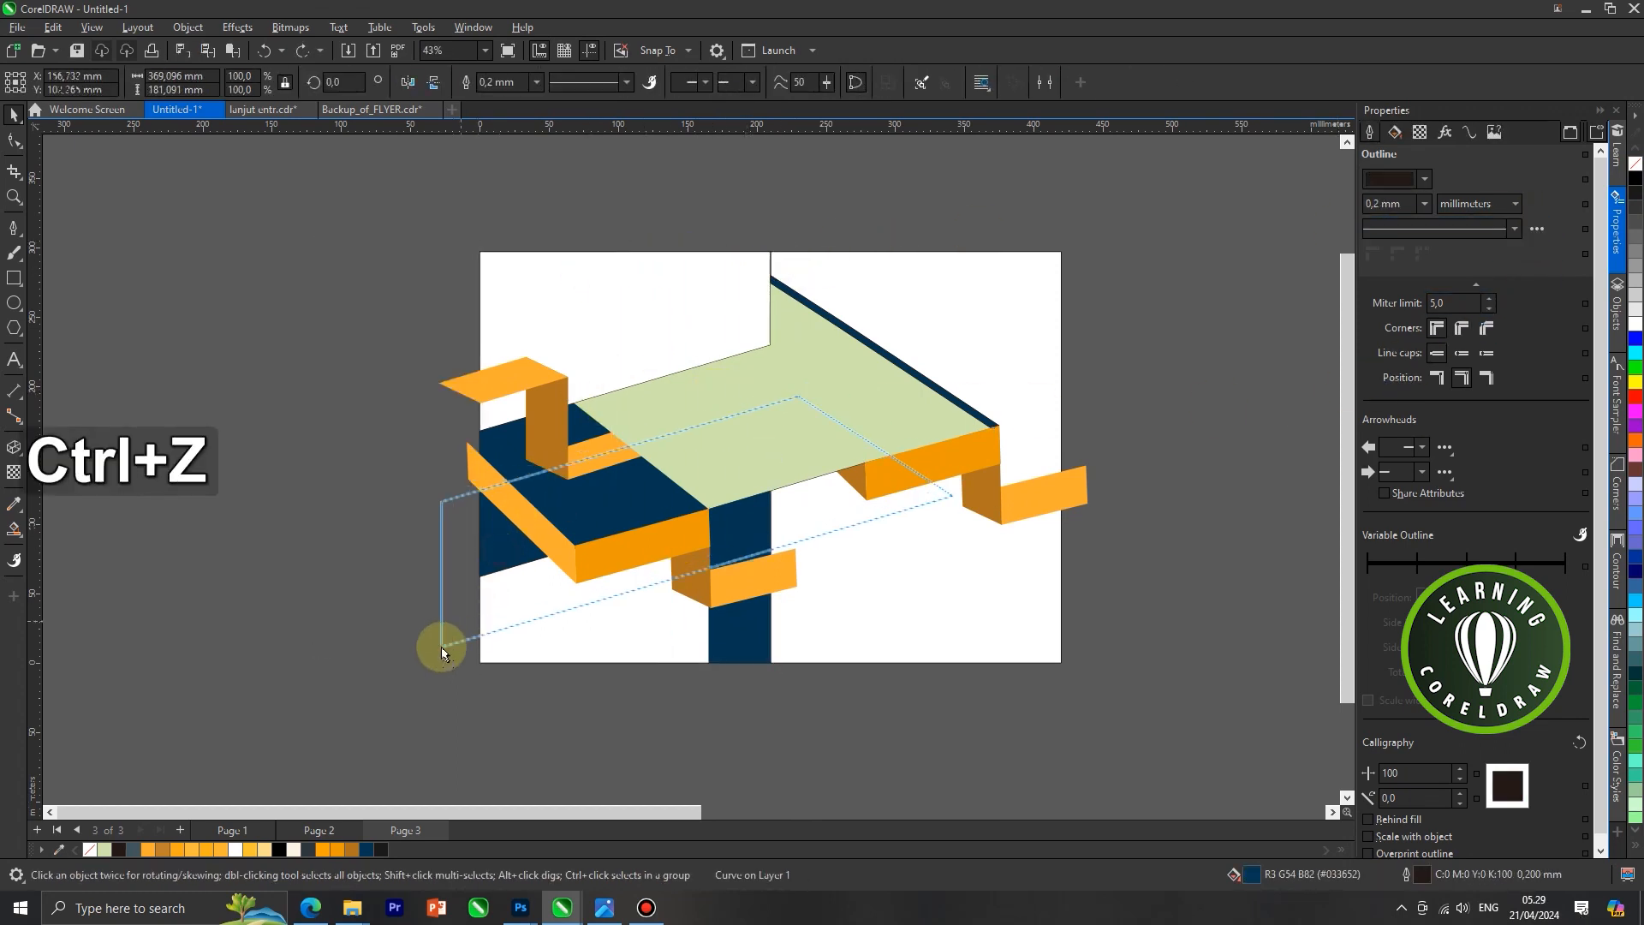
pyautogui.hotkey('ctrl', 'z')
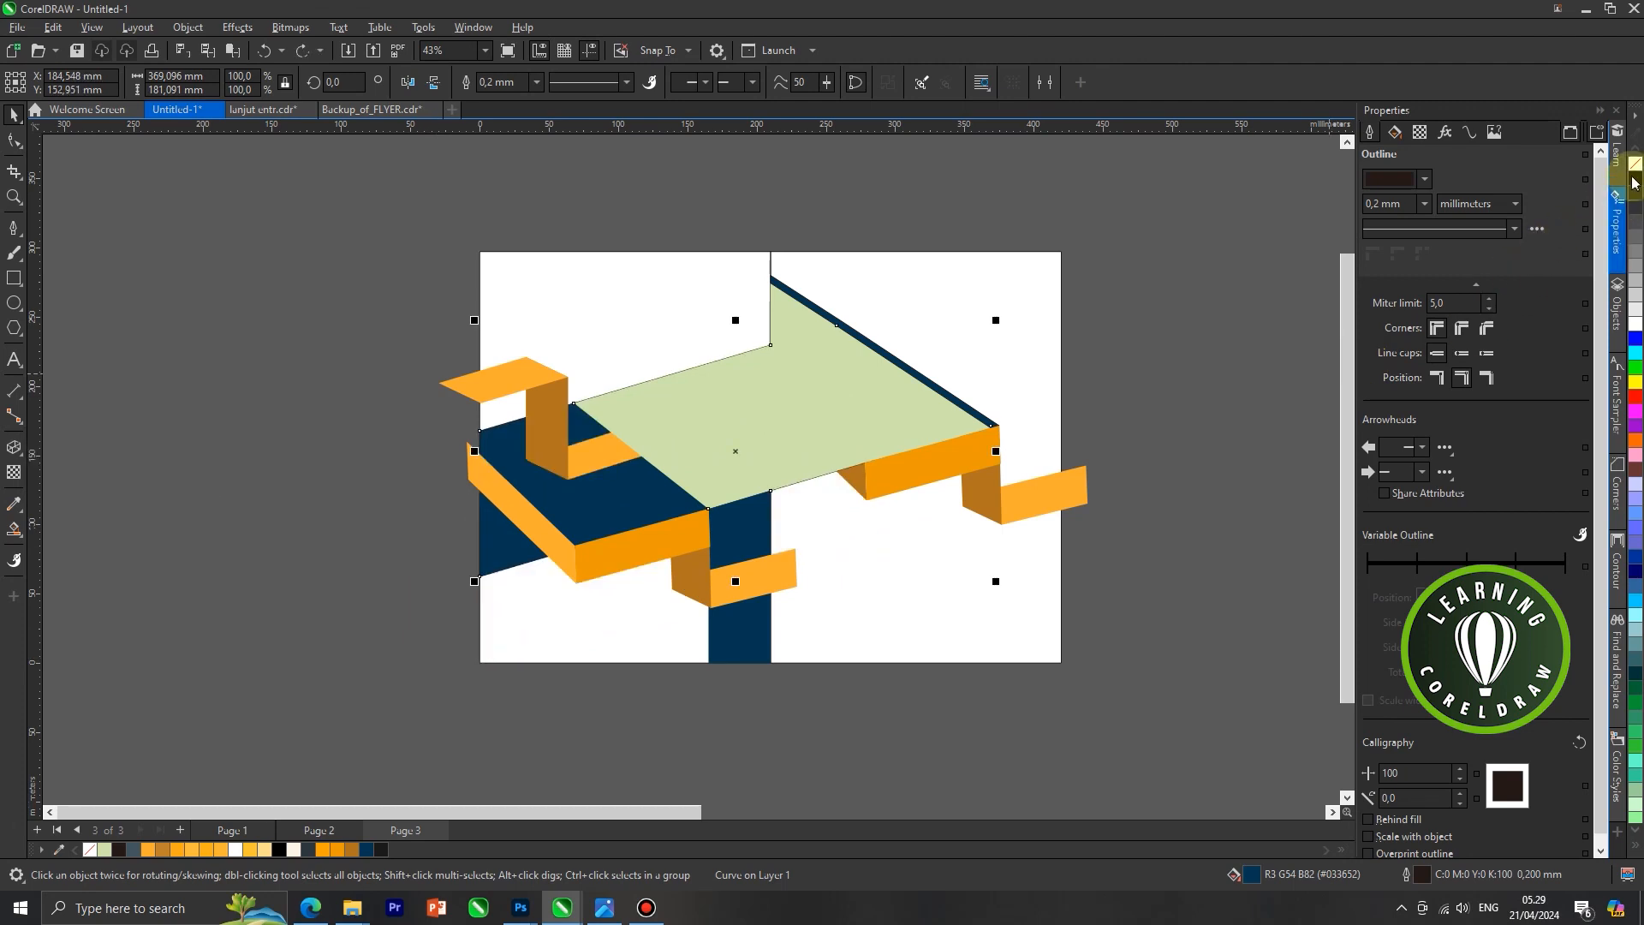
pyautogui.rightClick(1637, 165)
pyautogui.click(968, 249)
pyautogui.scroll(-2, 552, 343)
pyautogui.click(1030, 462)
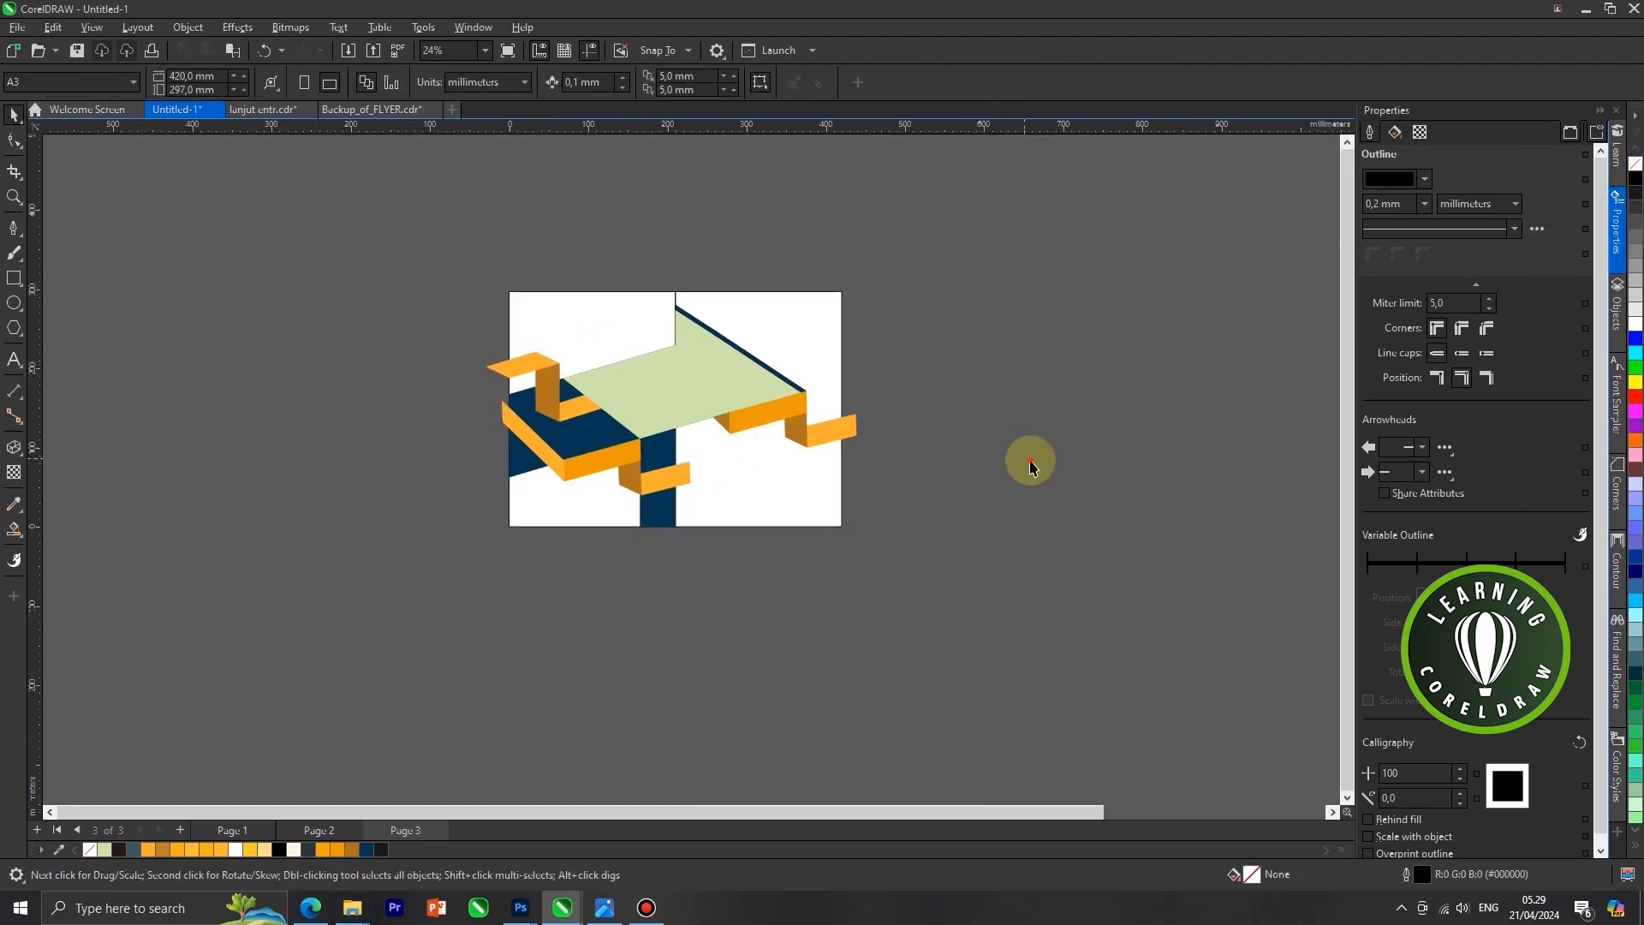
pyautogui.scroll(2, 852, 435)
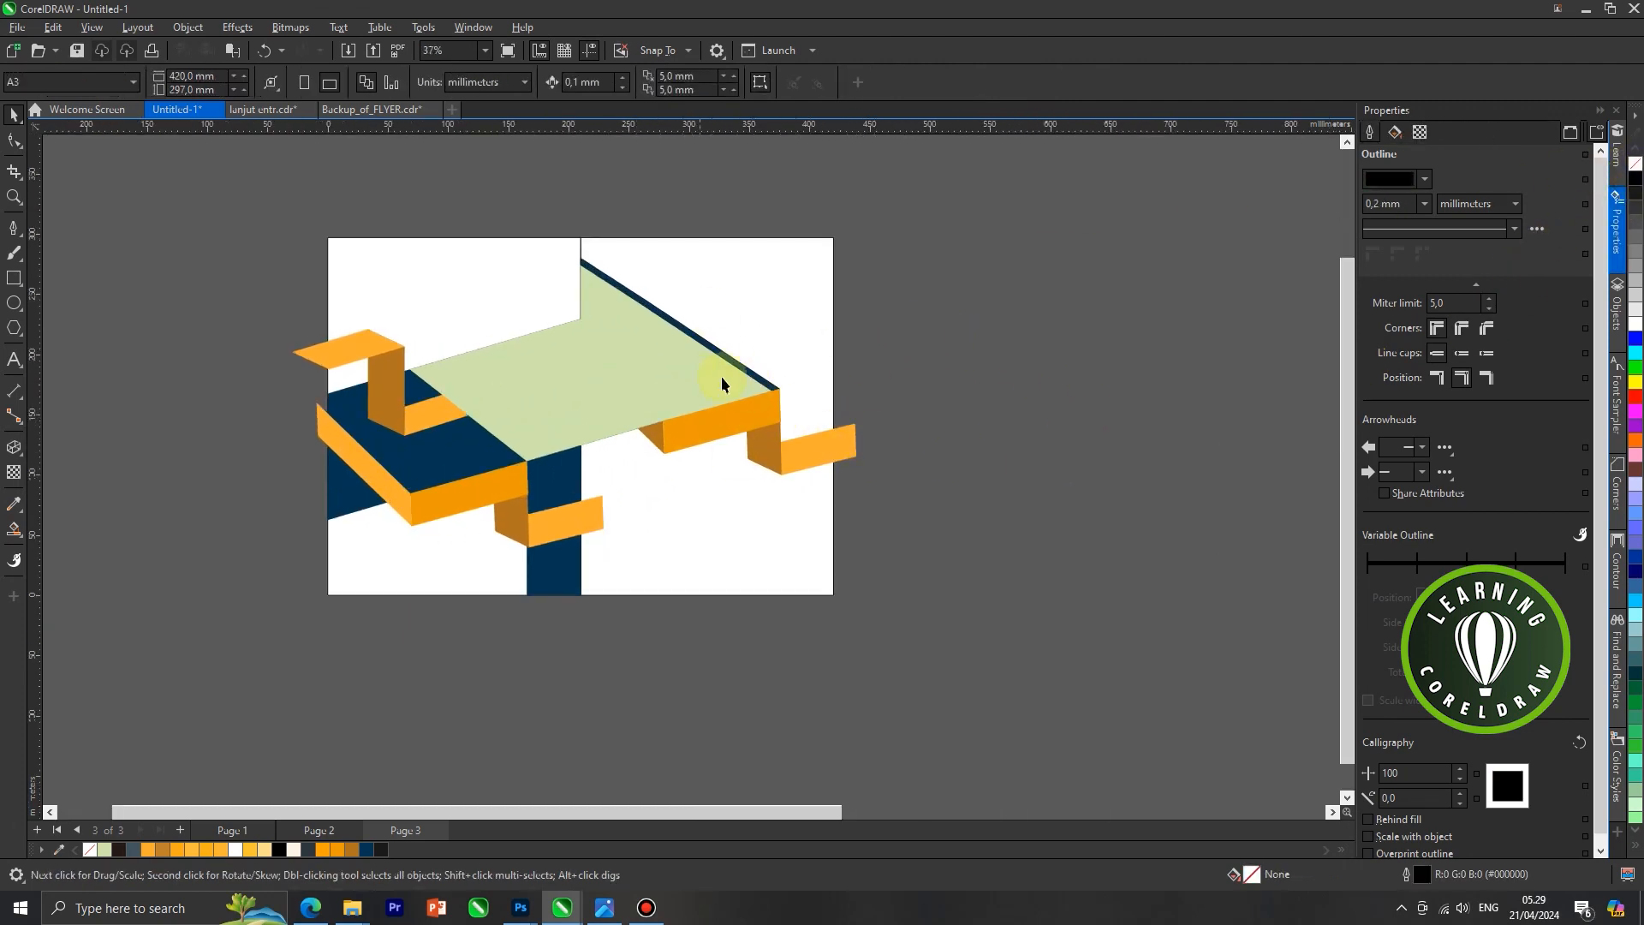
# PowerClip the blue city skyline photo inside the light green shape spanning the two panels
pyautogui.scroll(-1, 714, 364)
pyautogui.click(628, 382)
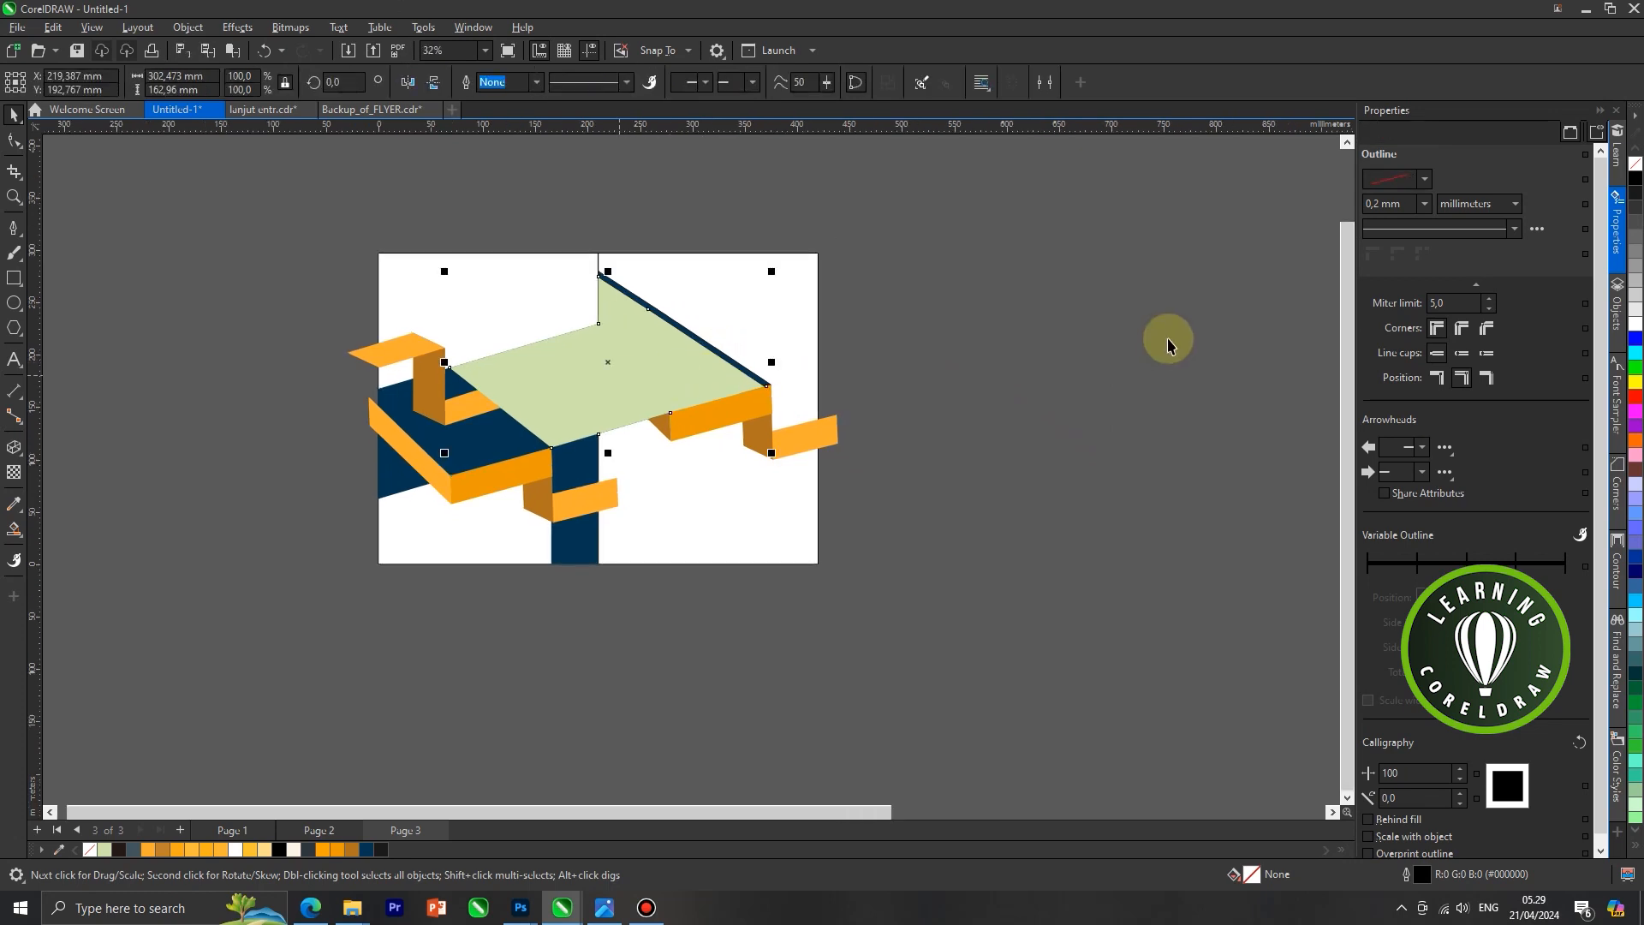
pyautogui.scroll(-3, 1167, 344)
pyautogui.moveTo(1210, 330)
pyautogui.mouseDown()
pyautogui.moveTo(723, 408)
pyautogui.moveTo(854, 330)
pyautogui.mouseUp()
pyautogui.scroll(1, 802, 387)
pyautogui.moveTo(723, 407); pyautogui.dragTo(841, 359)
pyautogui.scroll(1, 741, 377)
pyautogui.rightClick(793, 349)
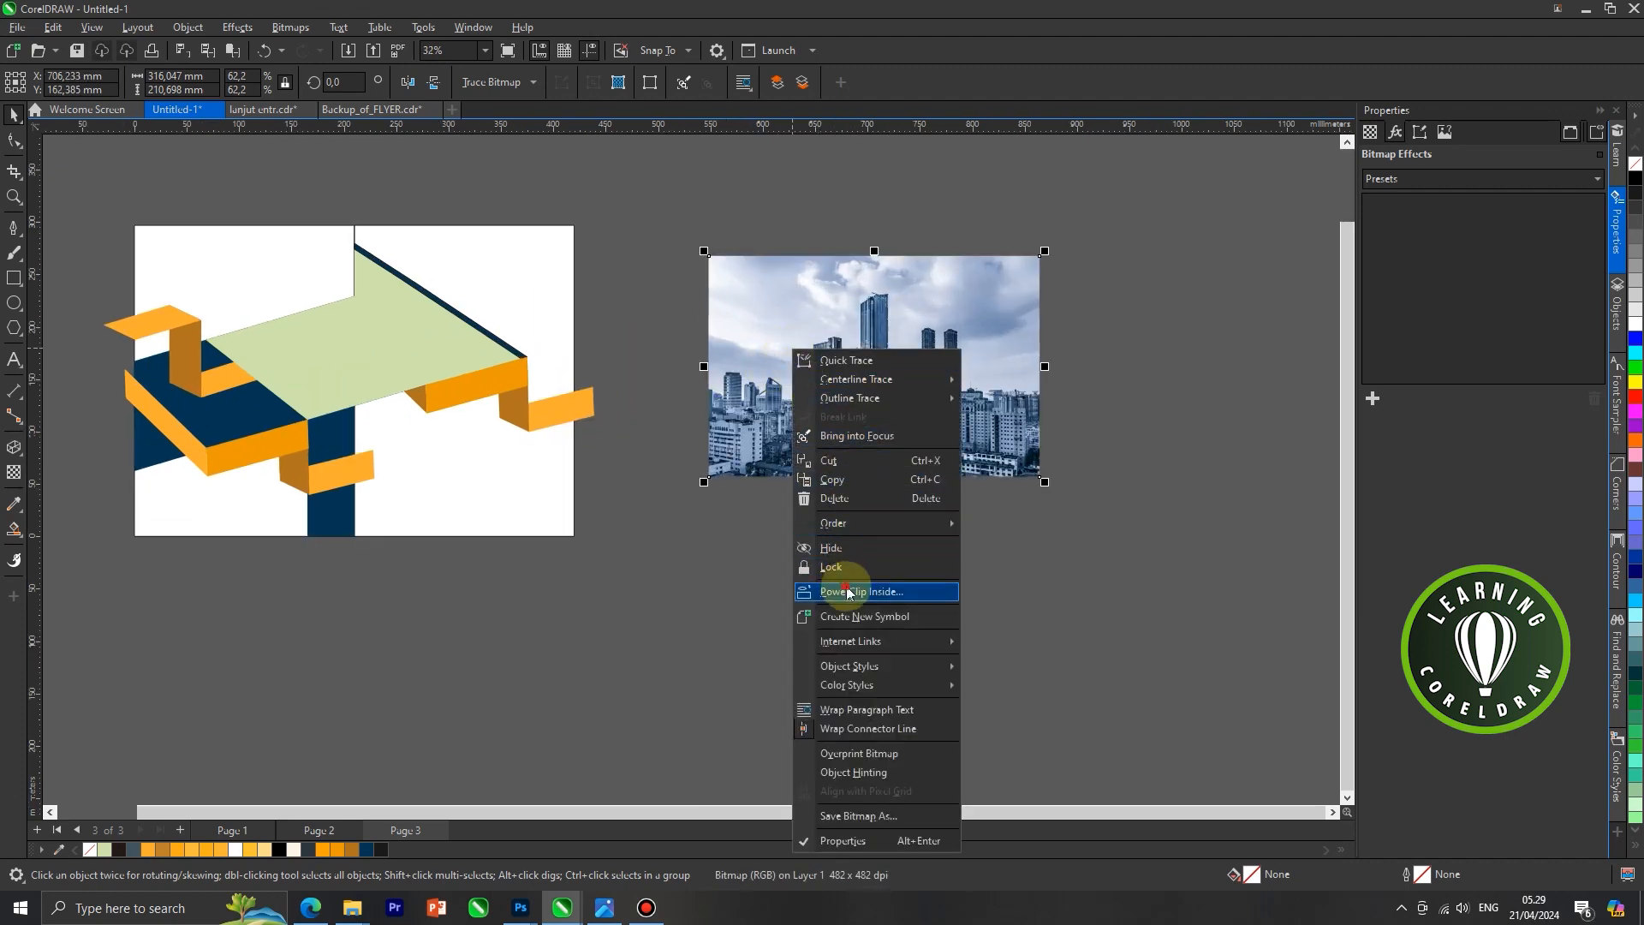
pyautogui.click(849, 592)
pyautogui.click(389, 349)
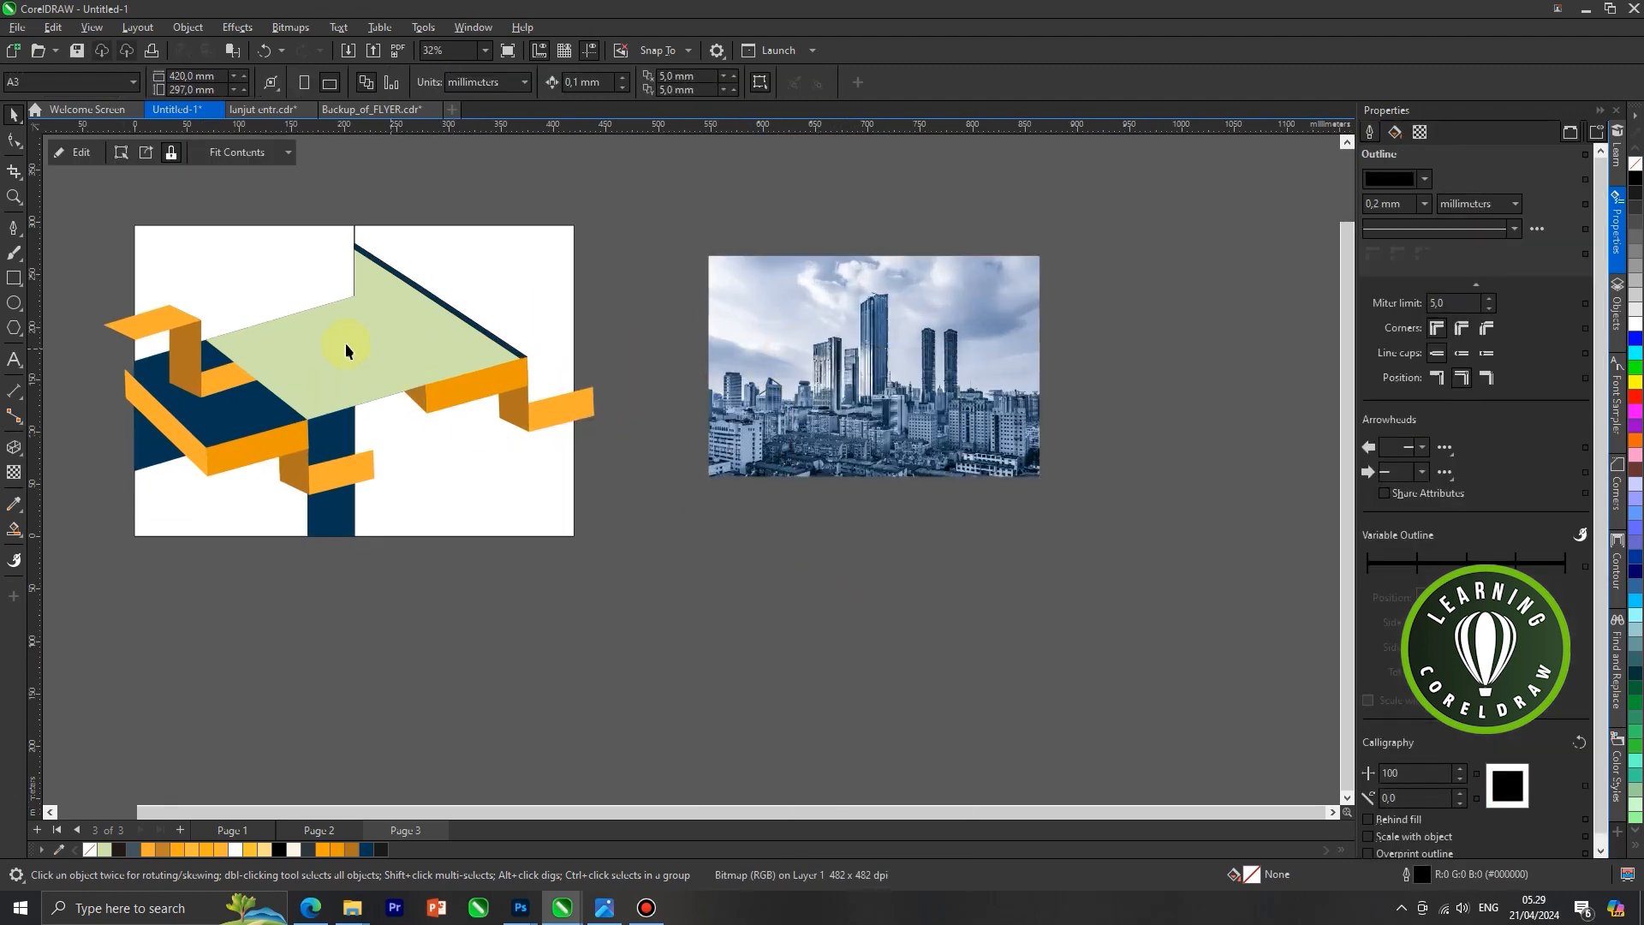
# Edit the PowerClip contents to reposition the skyline photo within its frame, then finish editing
pyautogui.scroll(1, 368, 318)
pyautogui.rightClick(368, 320)
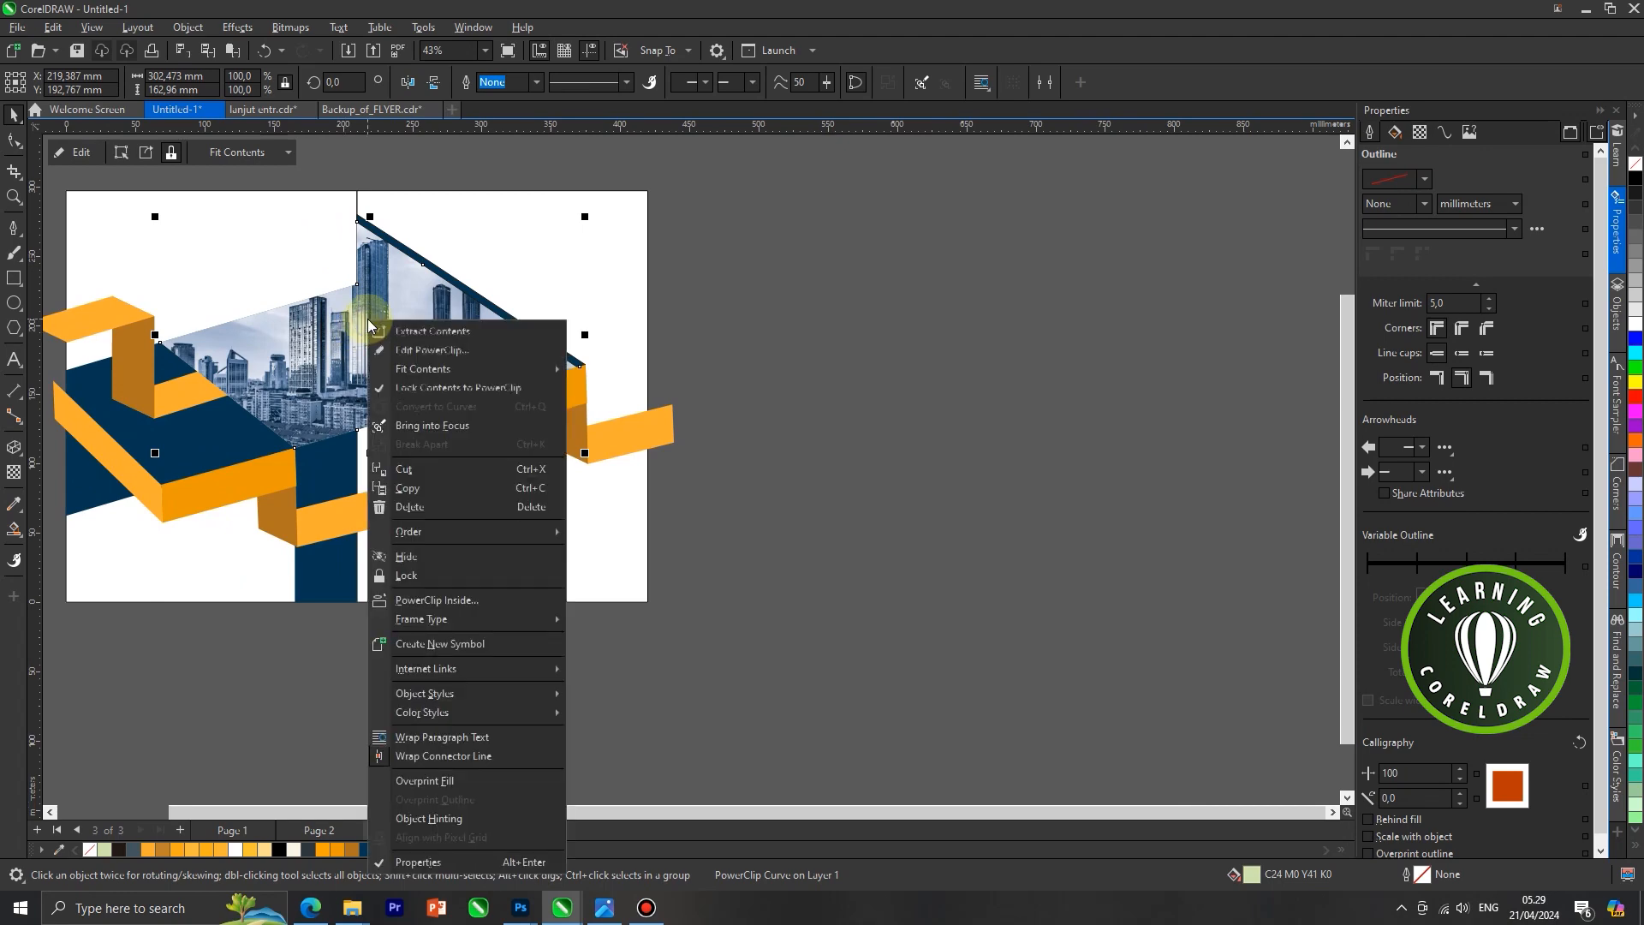
pyautogui.click(408, 350)
pyautogui.click(389, 301)
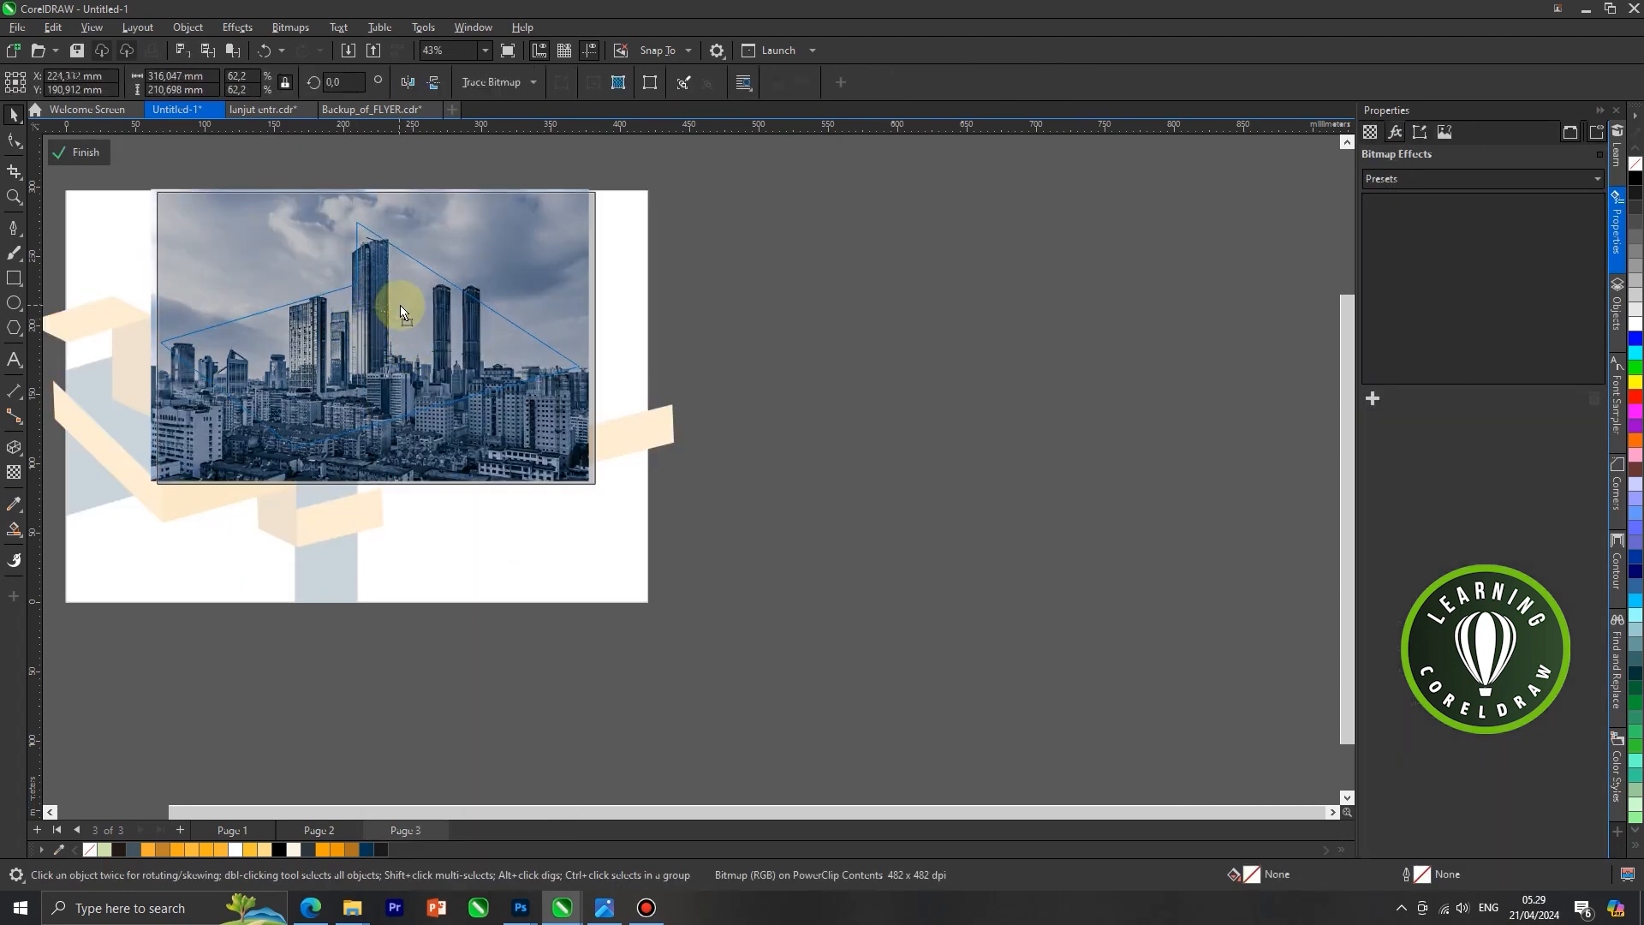
pyautogui.click(400, 317)
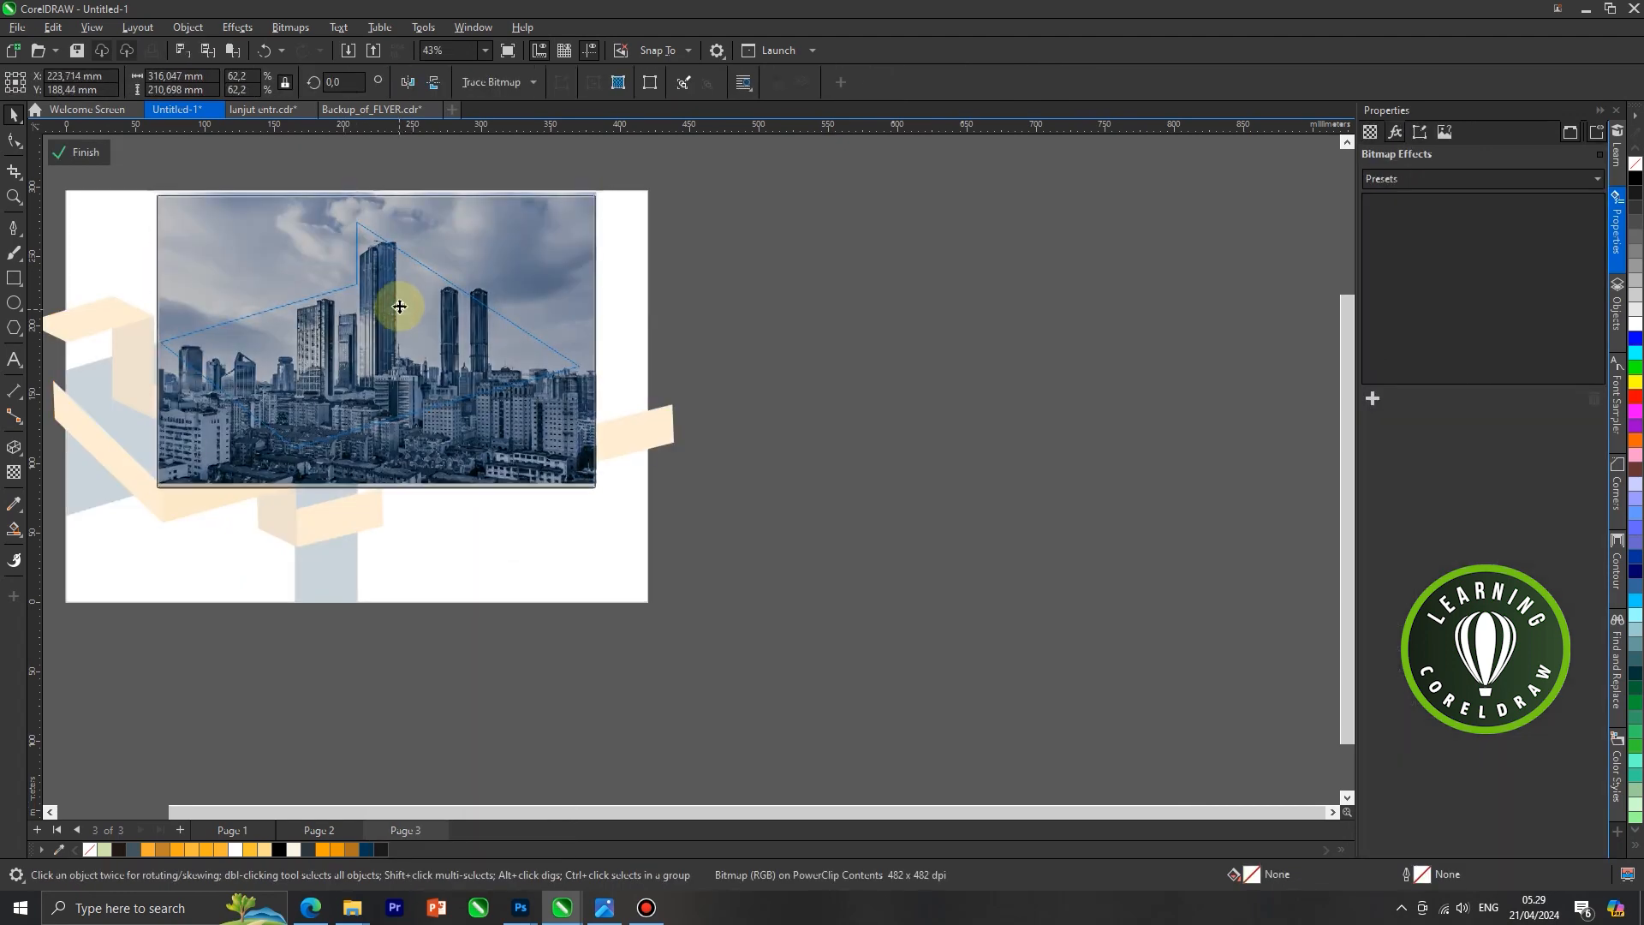
pyautogui.rightClick(433, 308)
pyautogui.click(466, 289)
pyautogui.scroll(-2, 507, 300)
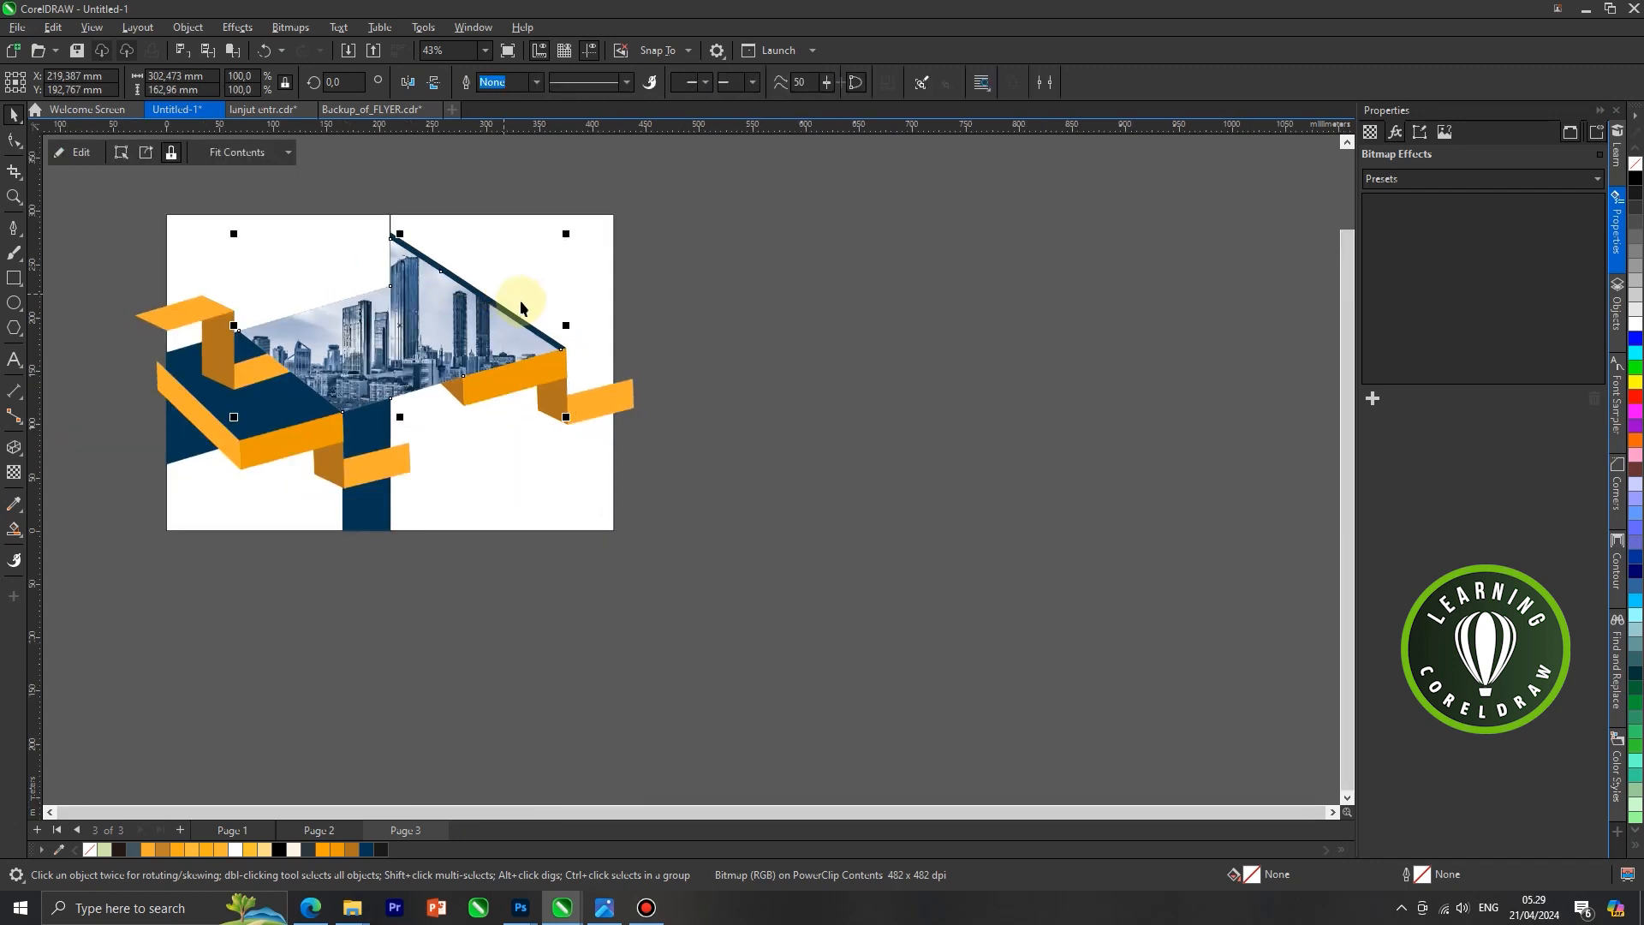
pyautogui.scroll(-2, 746, 338)
pyautogui.click(753, 341)
# Intersect the lower ribbon's light orange end face with the dark blue spine rectangle and delete the original overhanging face
pyautogui.scroll(-1, 344, 321)
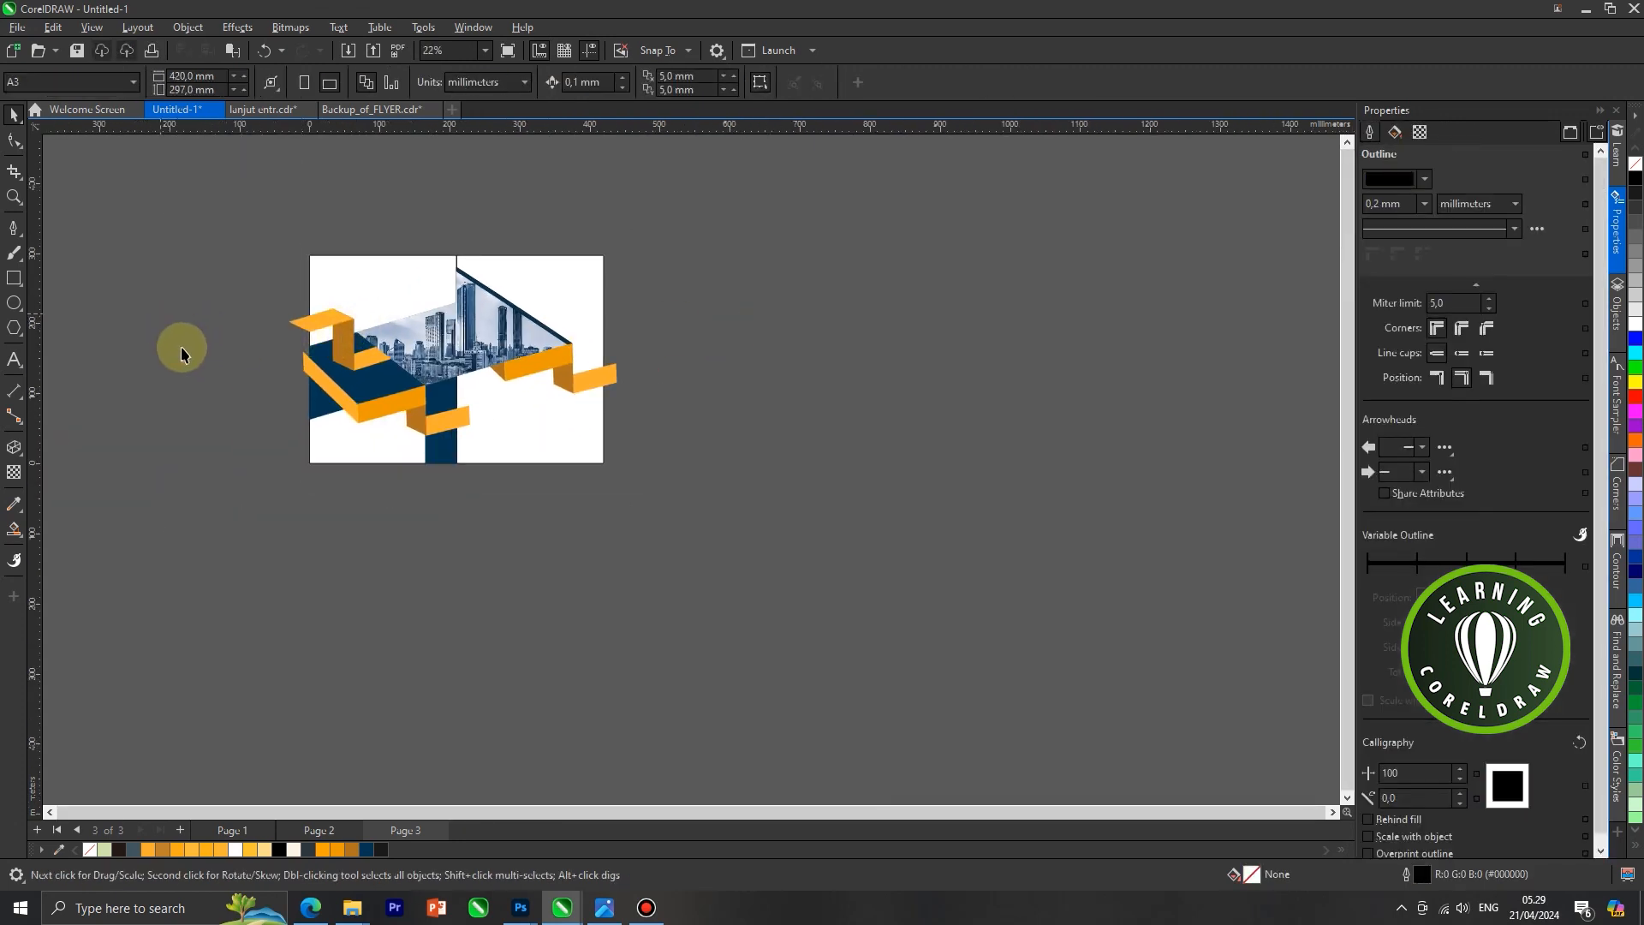
pyautogui.scroll(1, 254, 398)
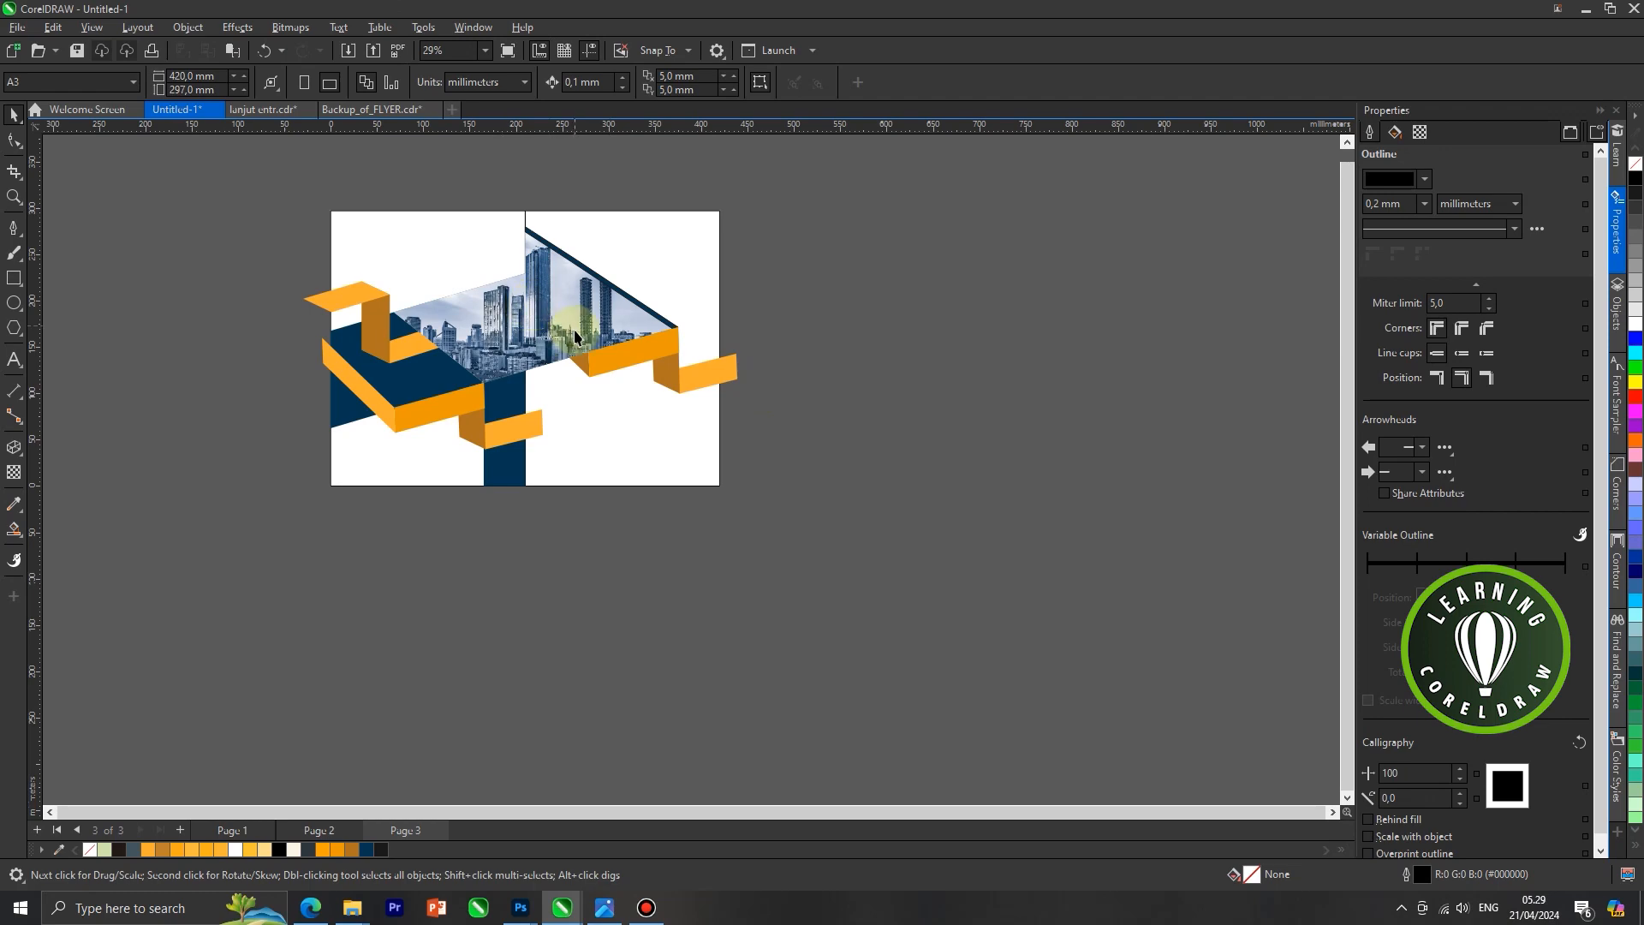
pyautogui.scroll(1, 574, 326)
pyautogui.click(521, 445)
pyautogui.scroll(1, 505, 462)
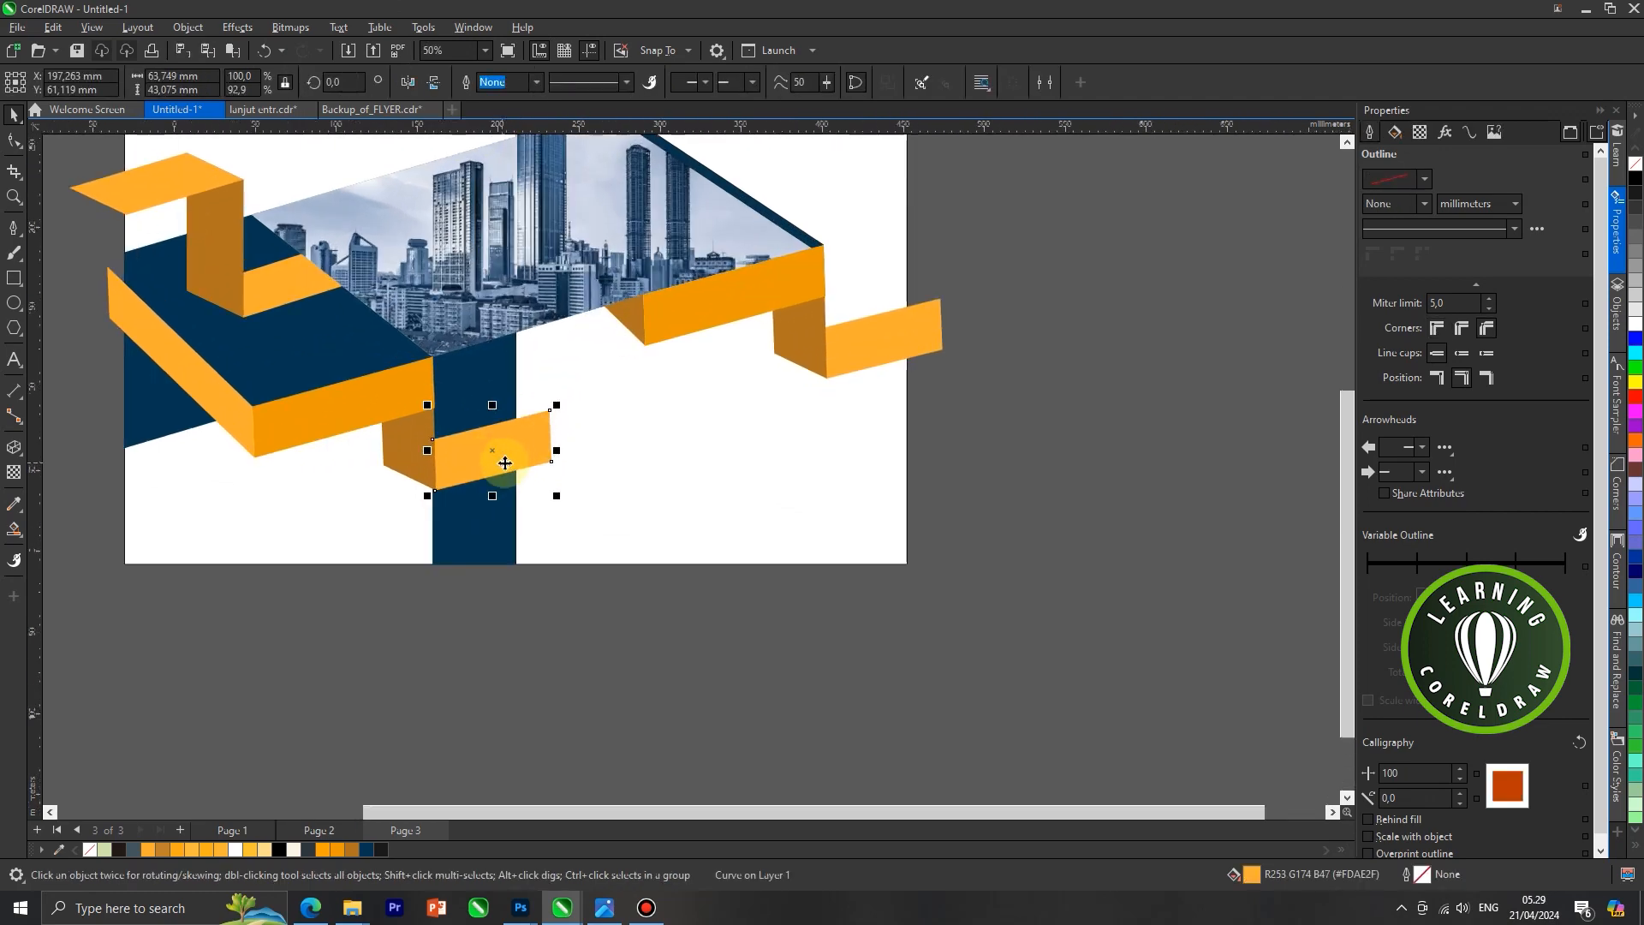
pyautogui.click(497, 499)
pyautogui.scroll(1, 524, 459)
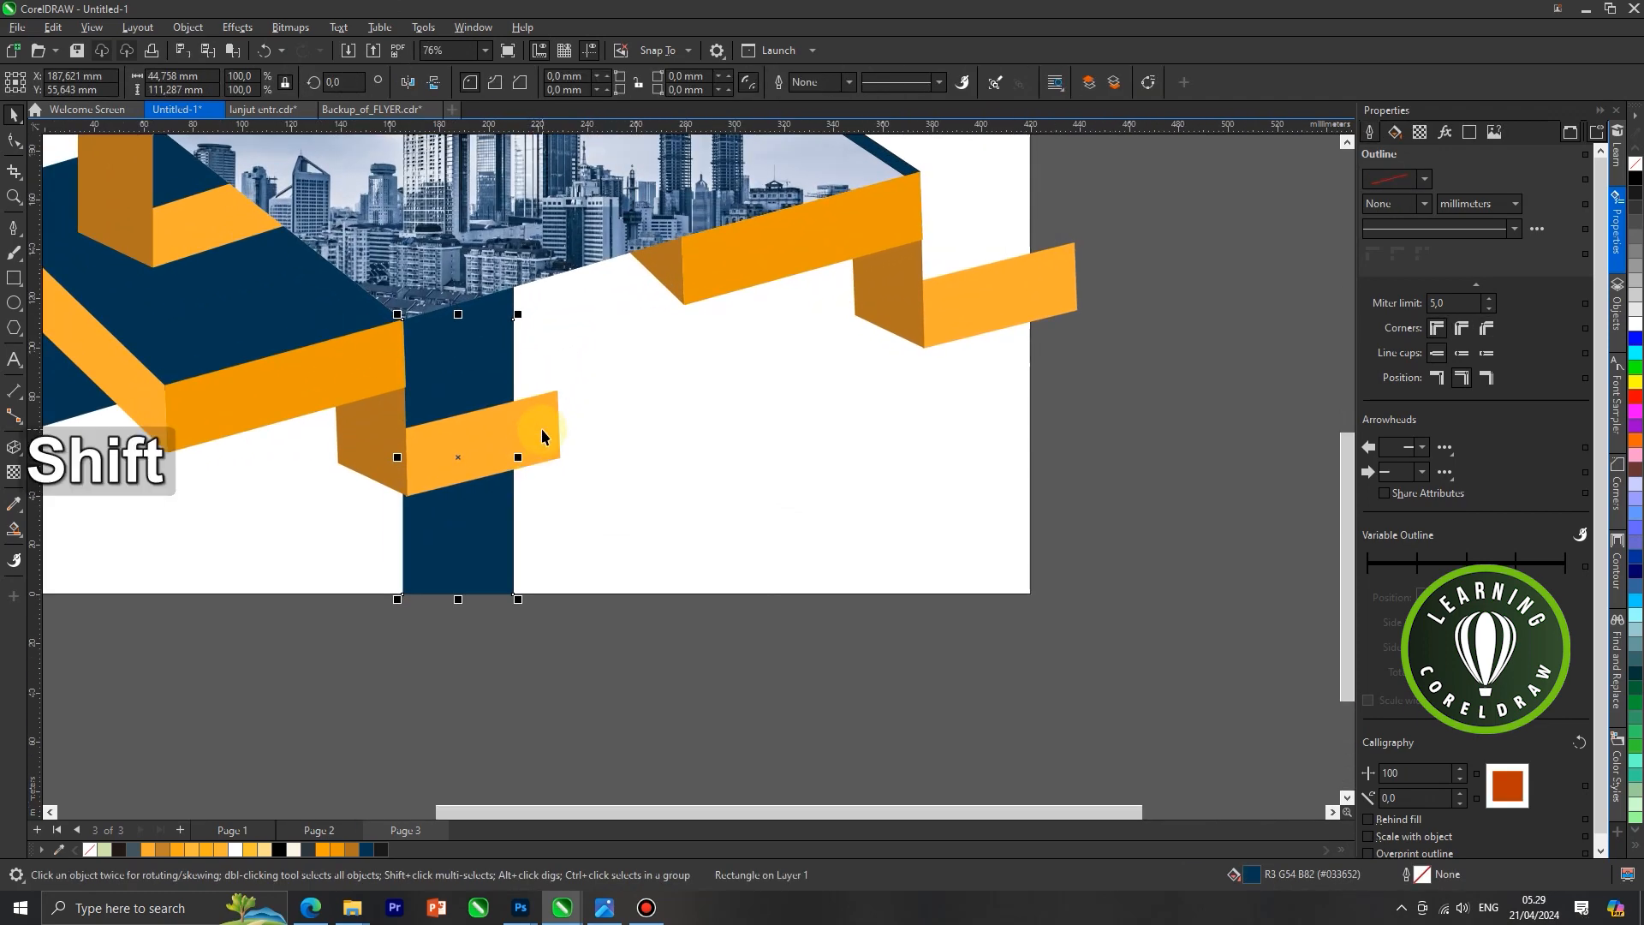
pyautogui.keyDown('shift'); pyautogui.click(542, 435); pyautogui.keyUp('shift')
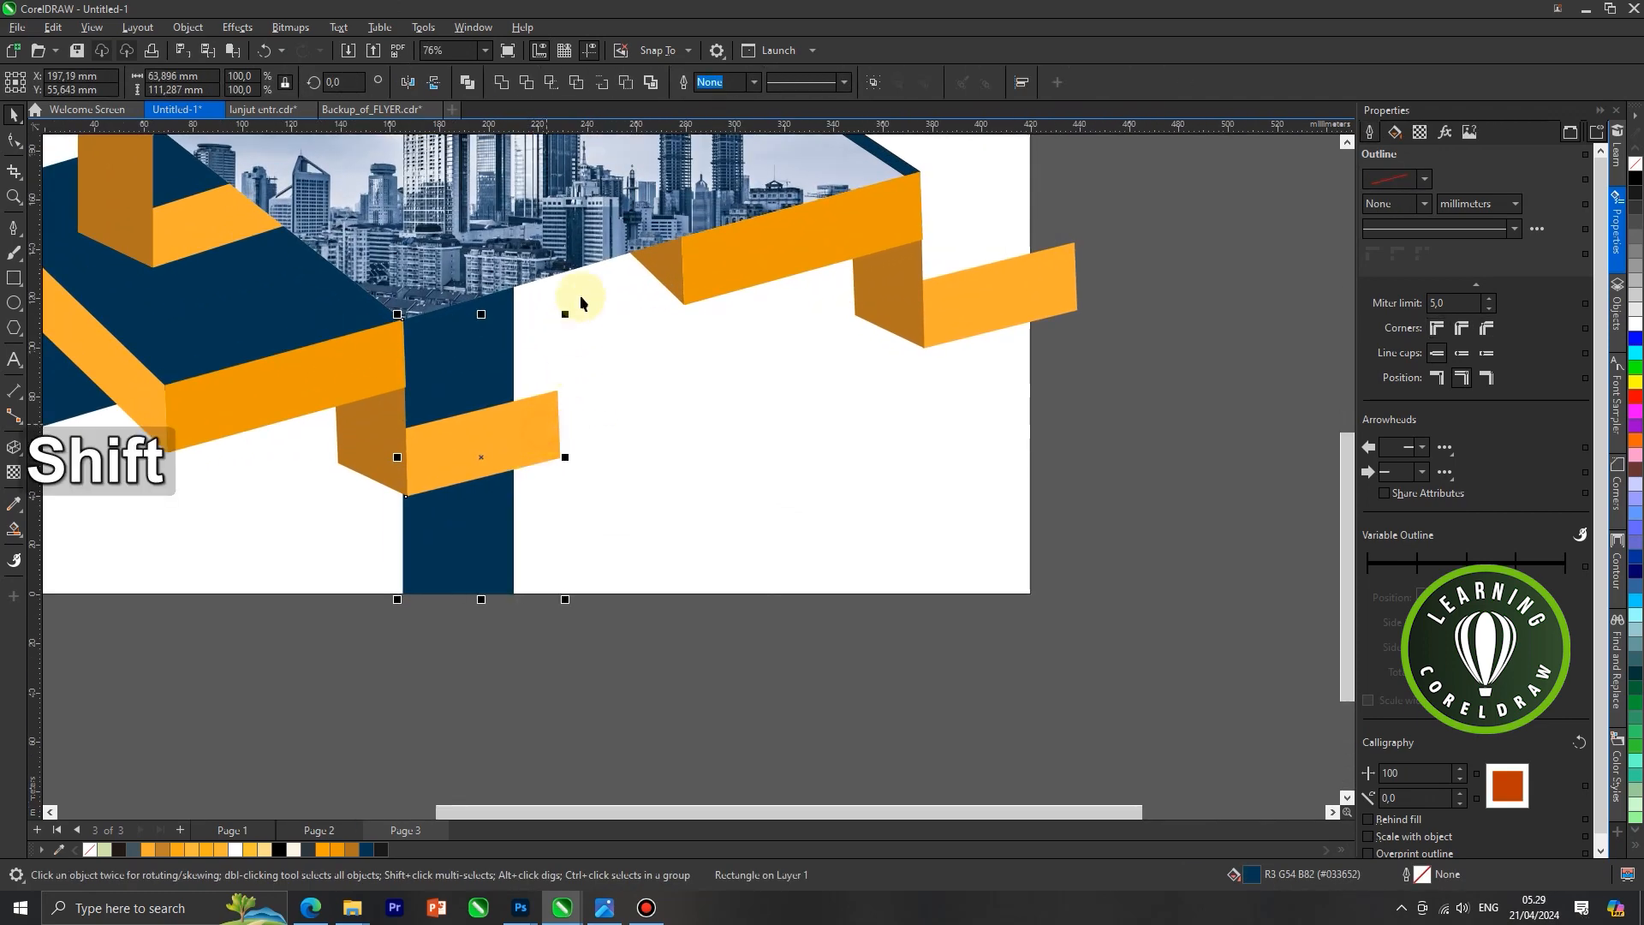
pyautogui.click(552, 82)
pyautogui.moveTo(548, 450); pyautogui.dragTo(599, 715)
pyautogui.scroll(-2, 533, 524)
pyautogui.press('Delete')
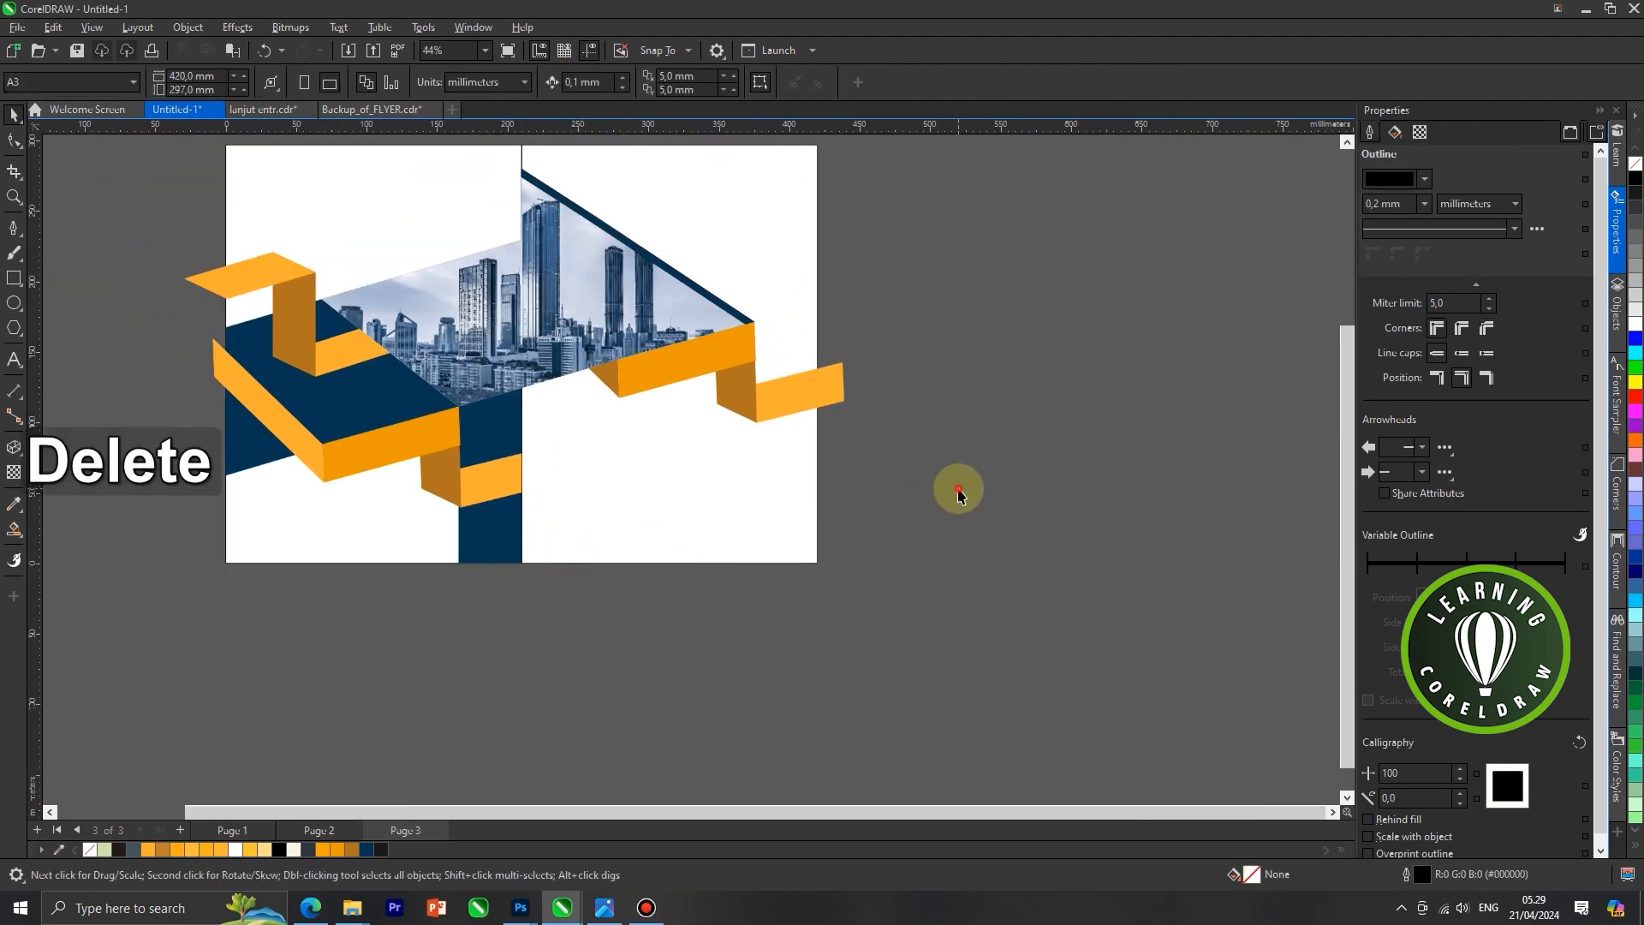
# Intersect the right ribbon's light orange end face with the right white panel and delete the original overhanging face
pyautogui.click(800, 518)
pyautogui.scroll(1, 835, 390)
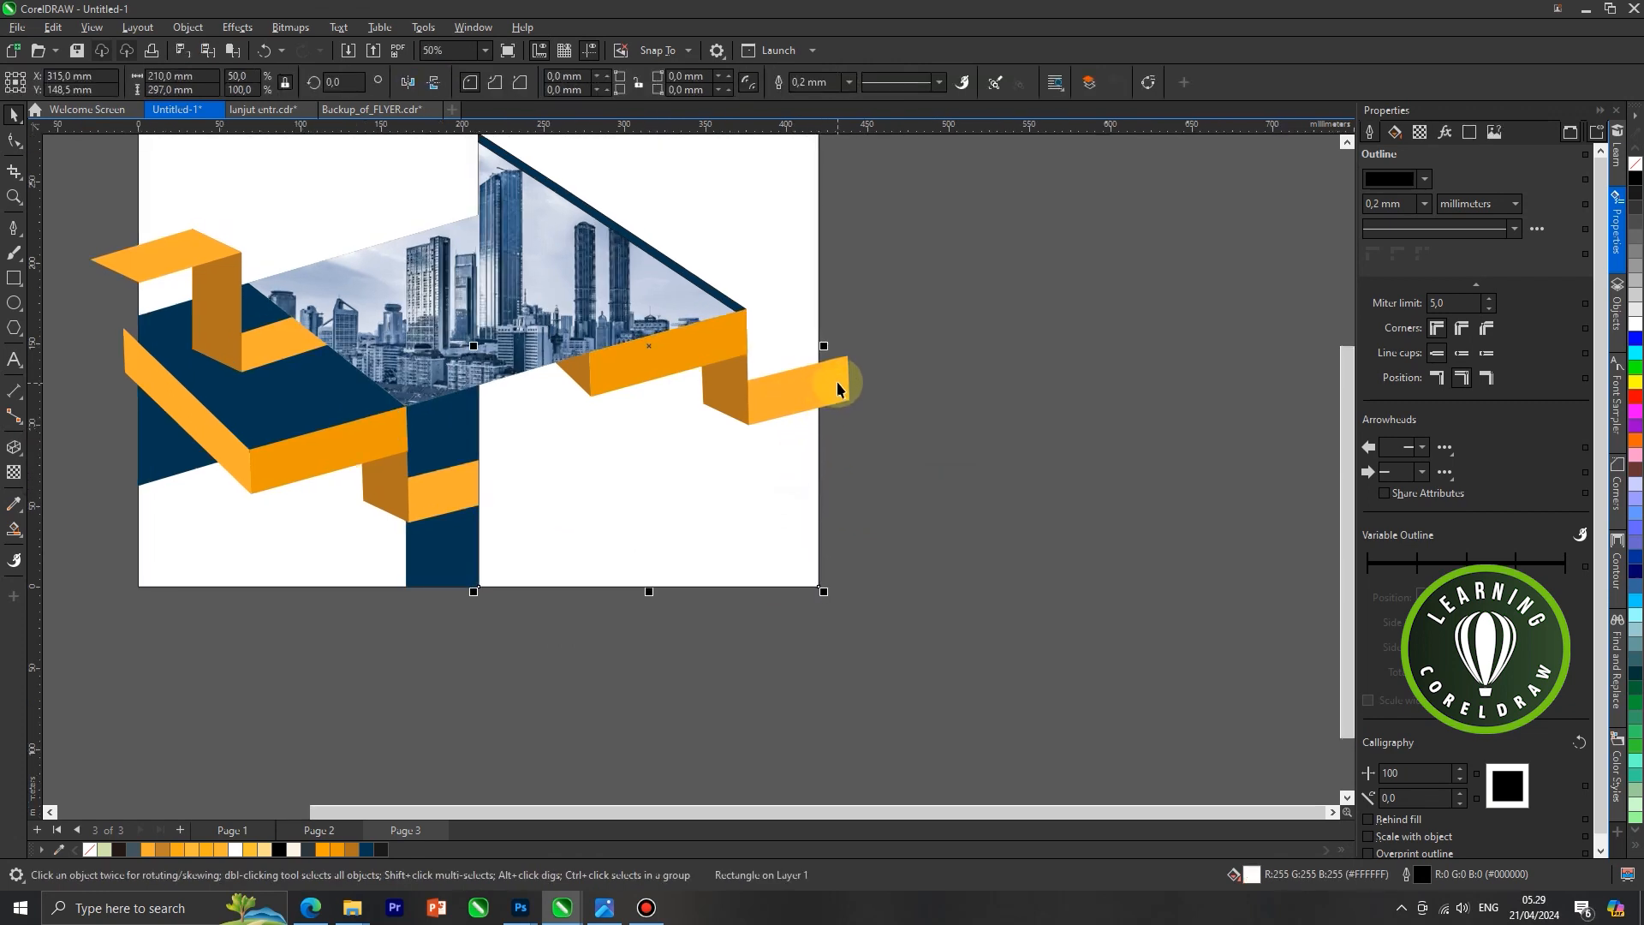
pyautogui.keyDown('shift'); pyautogui.click(838, 387); pyautogui.keyUp('shift')
pyautogui.click(553, 82)
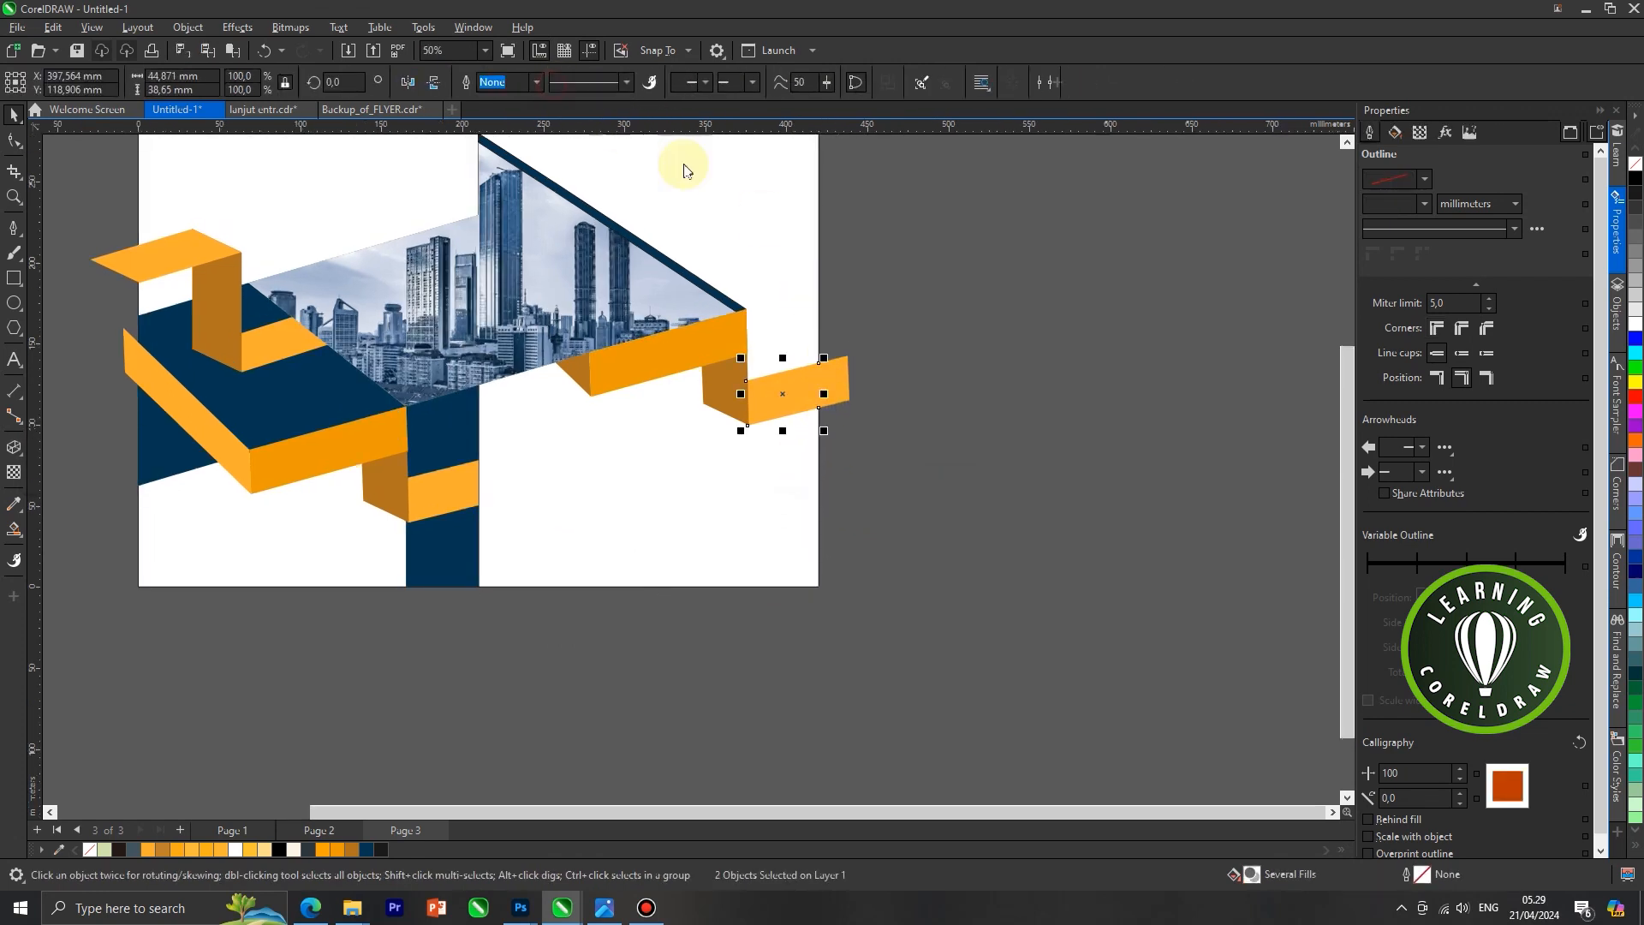
pyautogui.moveTo(841, 404); pyautogui.dragTo(862, 587)
pyautogui.scroll(-1, 796, 438)
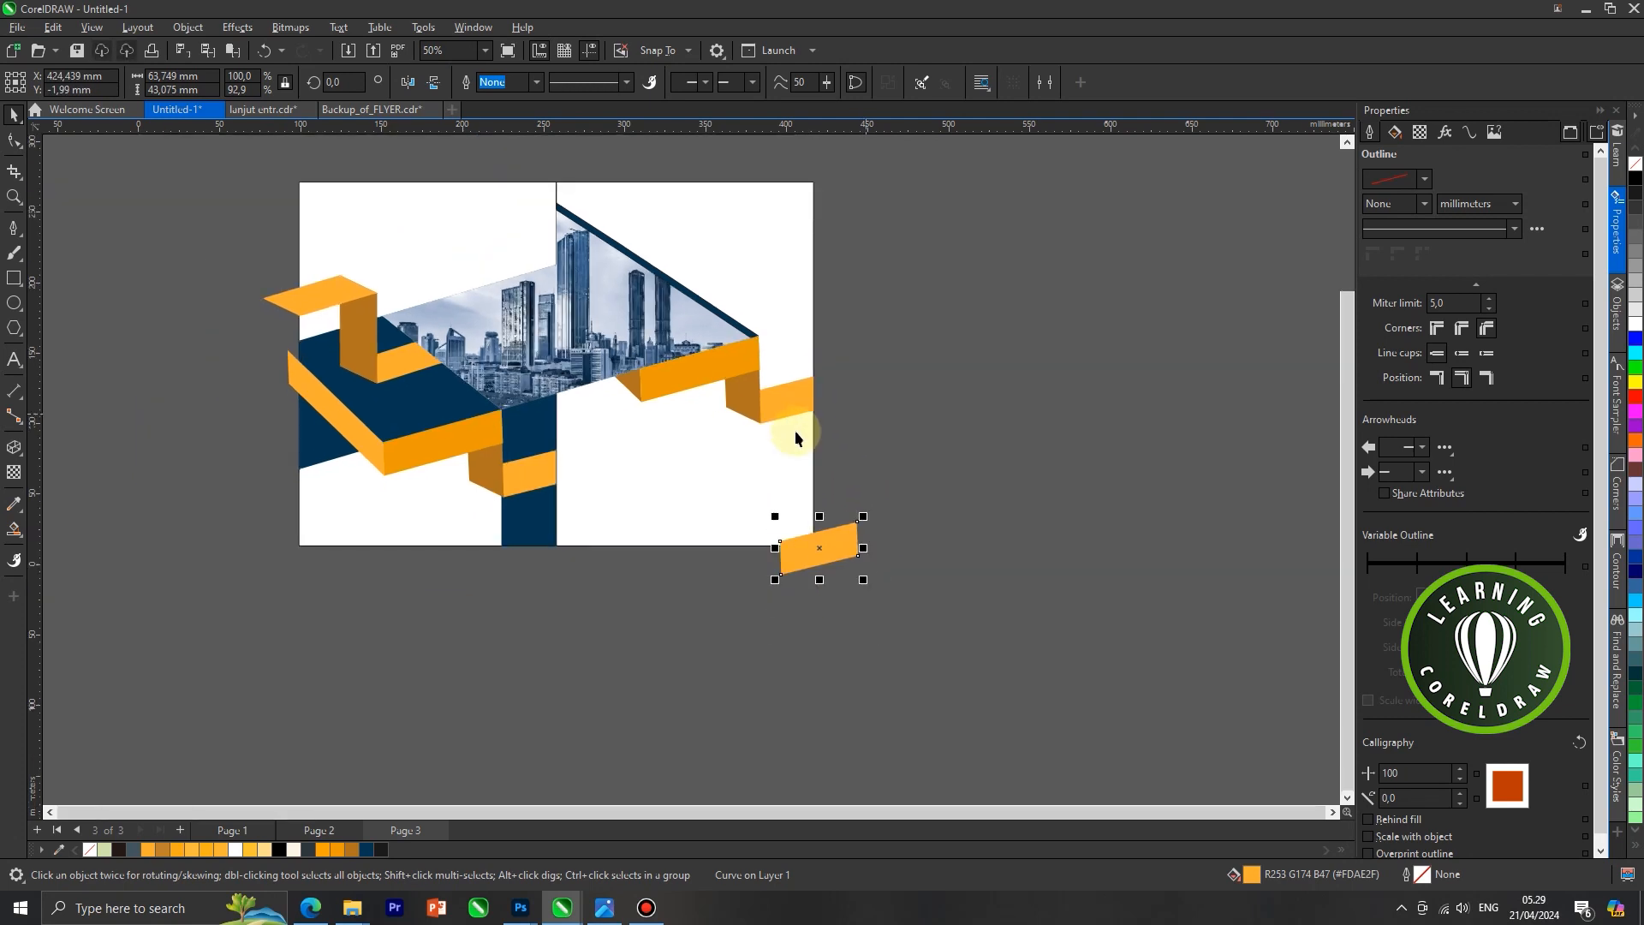
pyautogui.press('Delete')
pyautogui.scroll(-2, 835, 405)
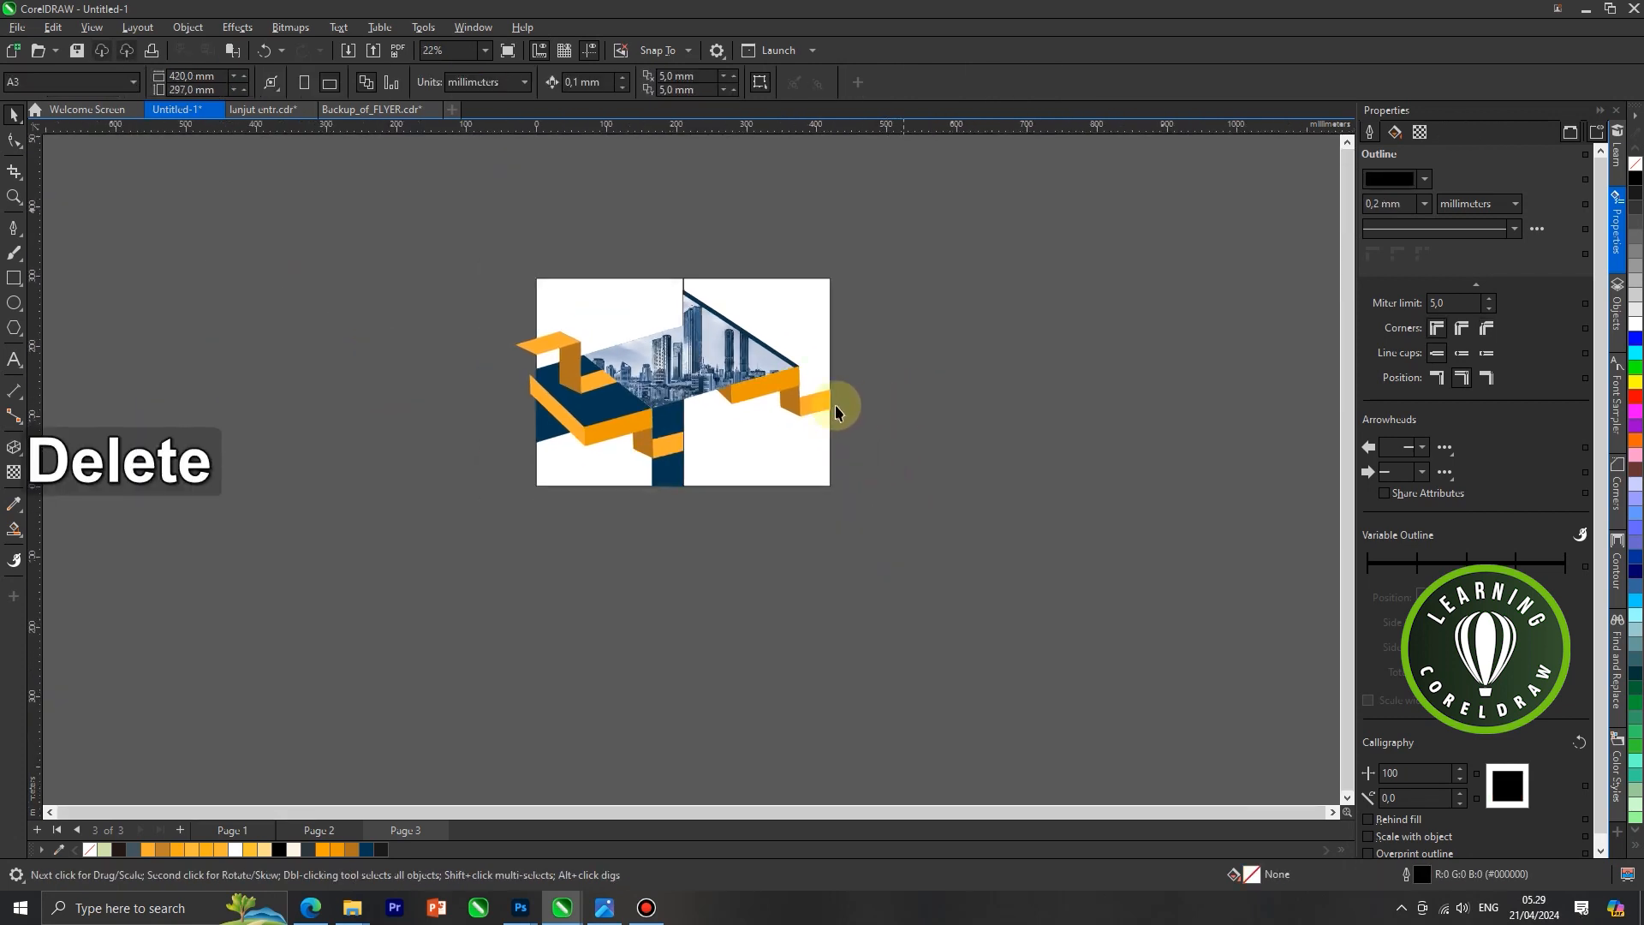
# Intersect the upper-left ribbon's light orange end face with the left white panel and delete the original overhanging face
pyautogui.scroll(2, 547, 377)
pyautogui.click(536, 331)
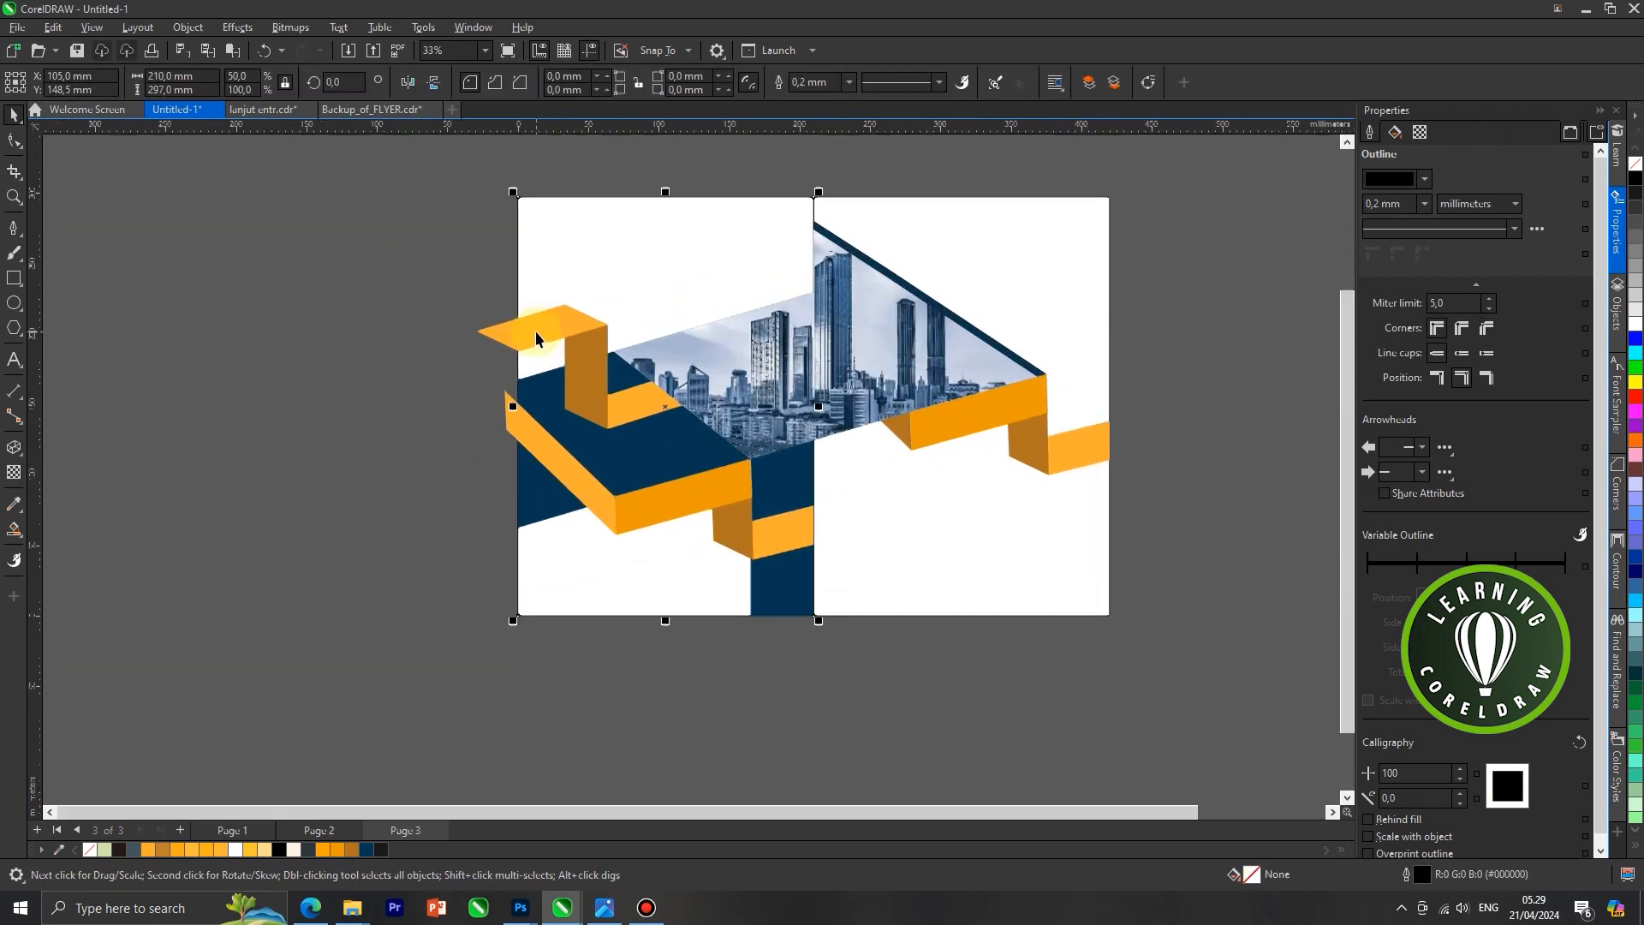
pyautogui.keyDown('shift'); pyautogui.click(531, 328); pyautogui.keyUp('shift')
pyautogui.click(552, 84)
pyautogui.click(446, 254)
pyautogui.moveTo(489, 334); pyautogui.dragTo(418, 337)
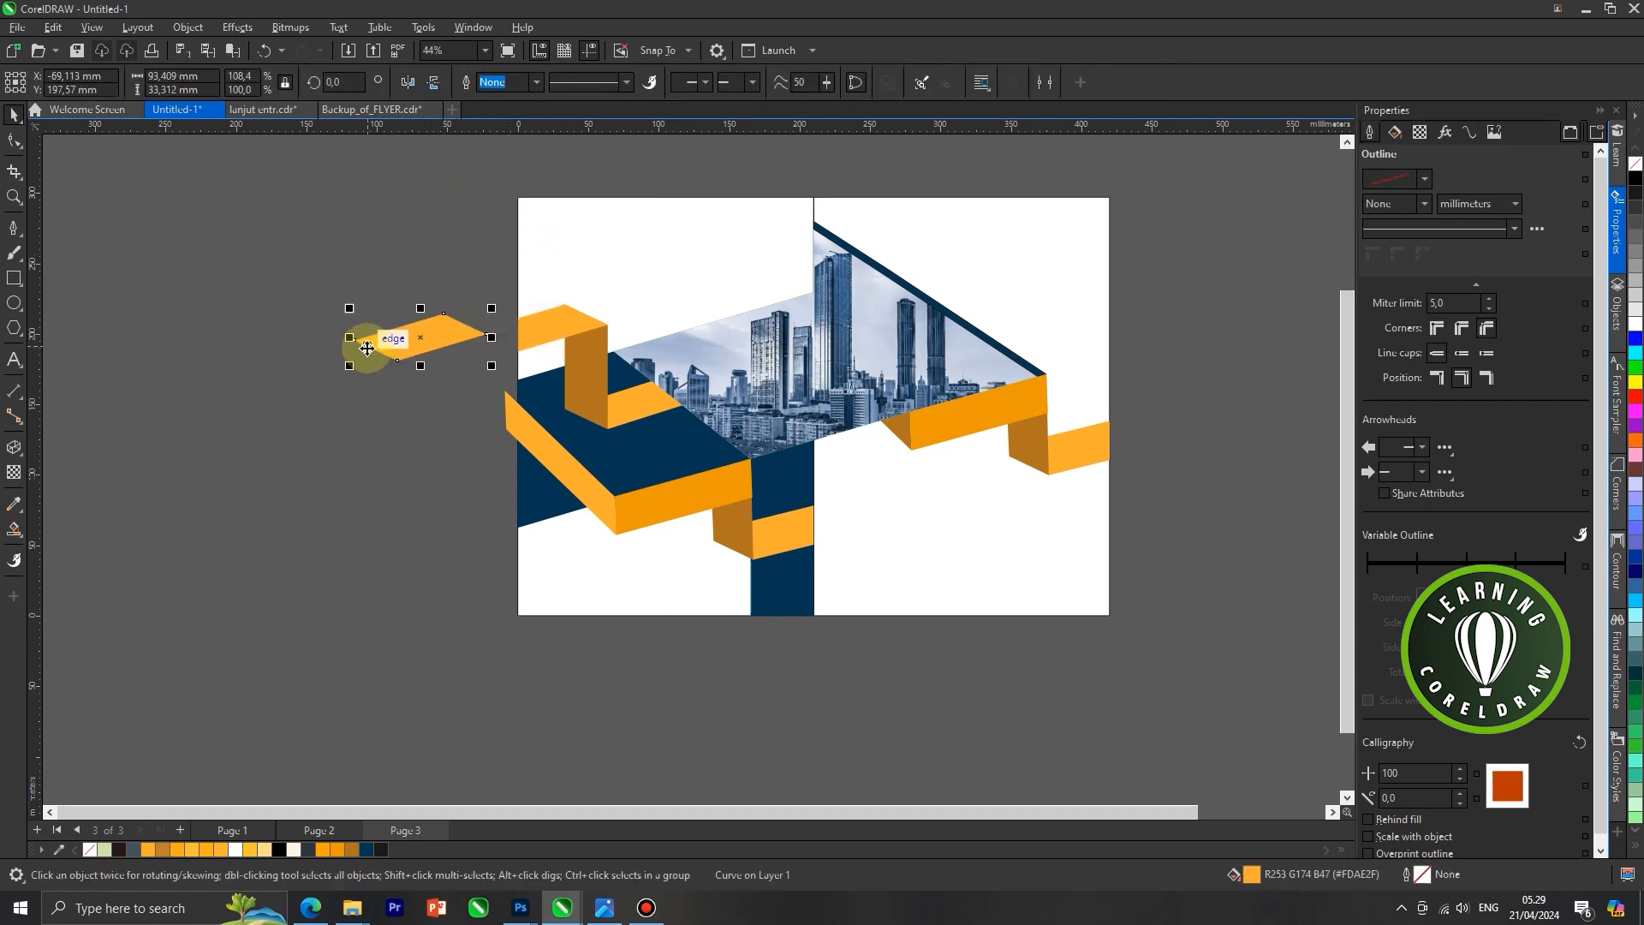
pyautogui.press('Delete')
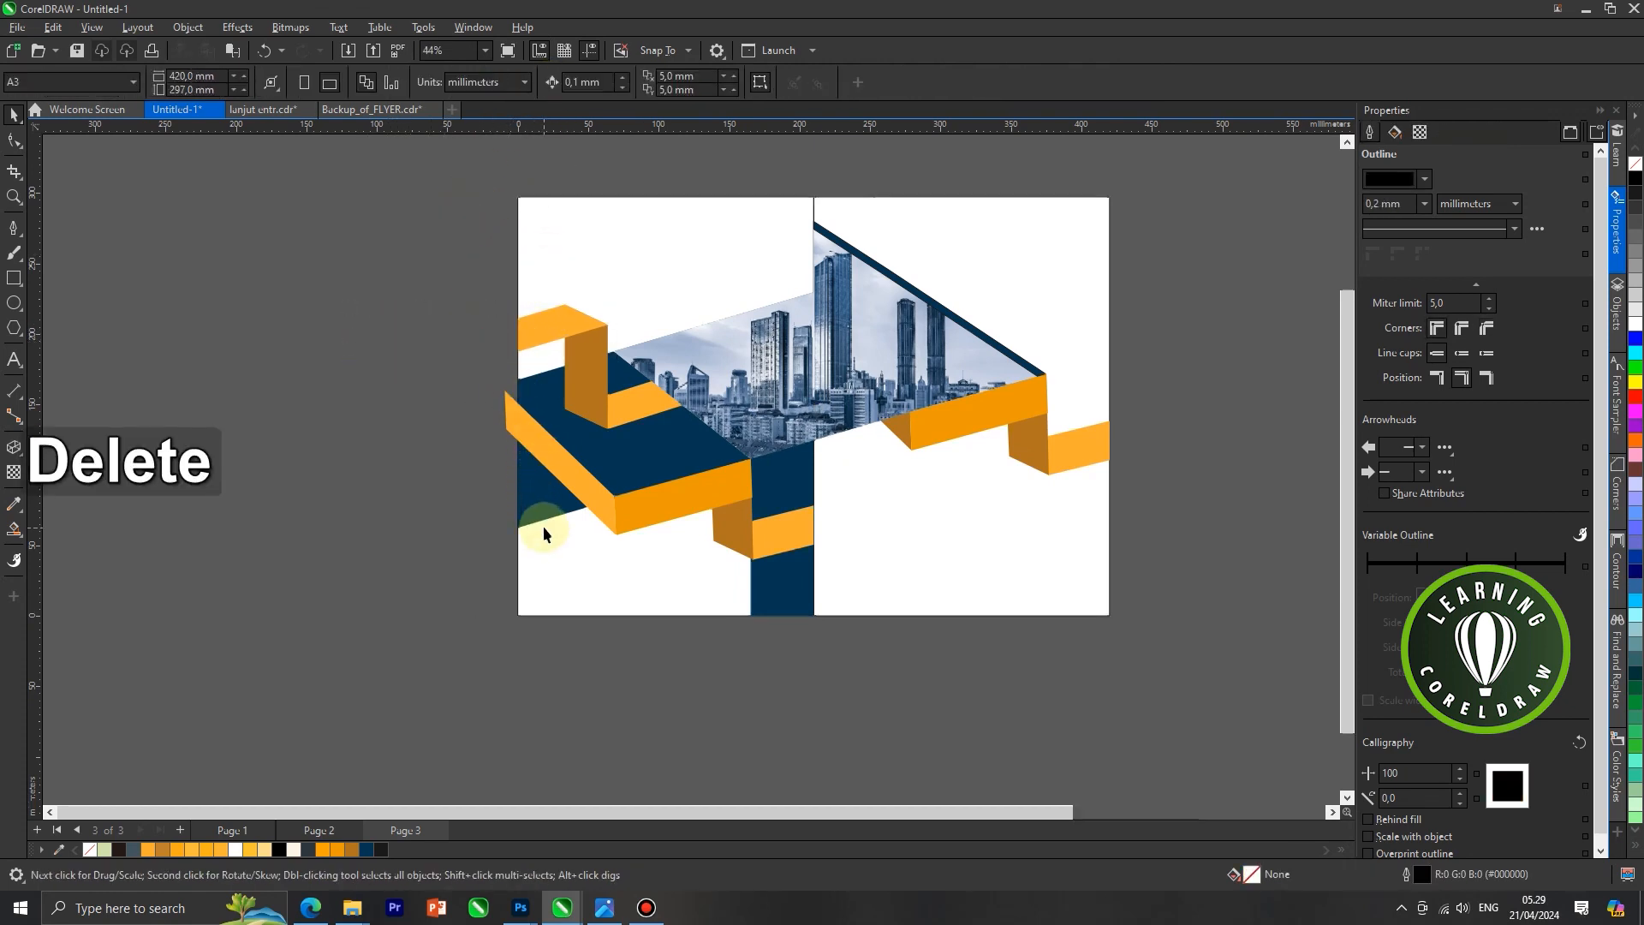
# Draw a rectangle about 98 by 143 mm outside the left panel, flush with the page's left edge, covering the orange overhang
pyautogui.scroll(2, 543, 531)
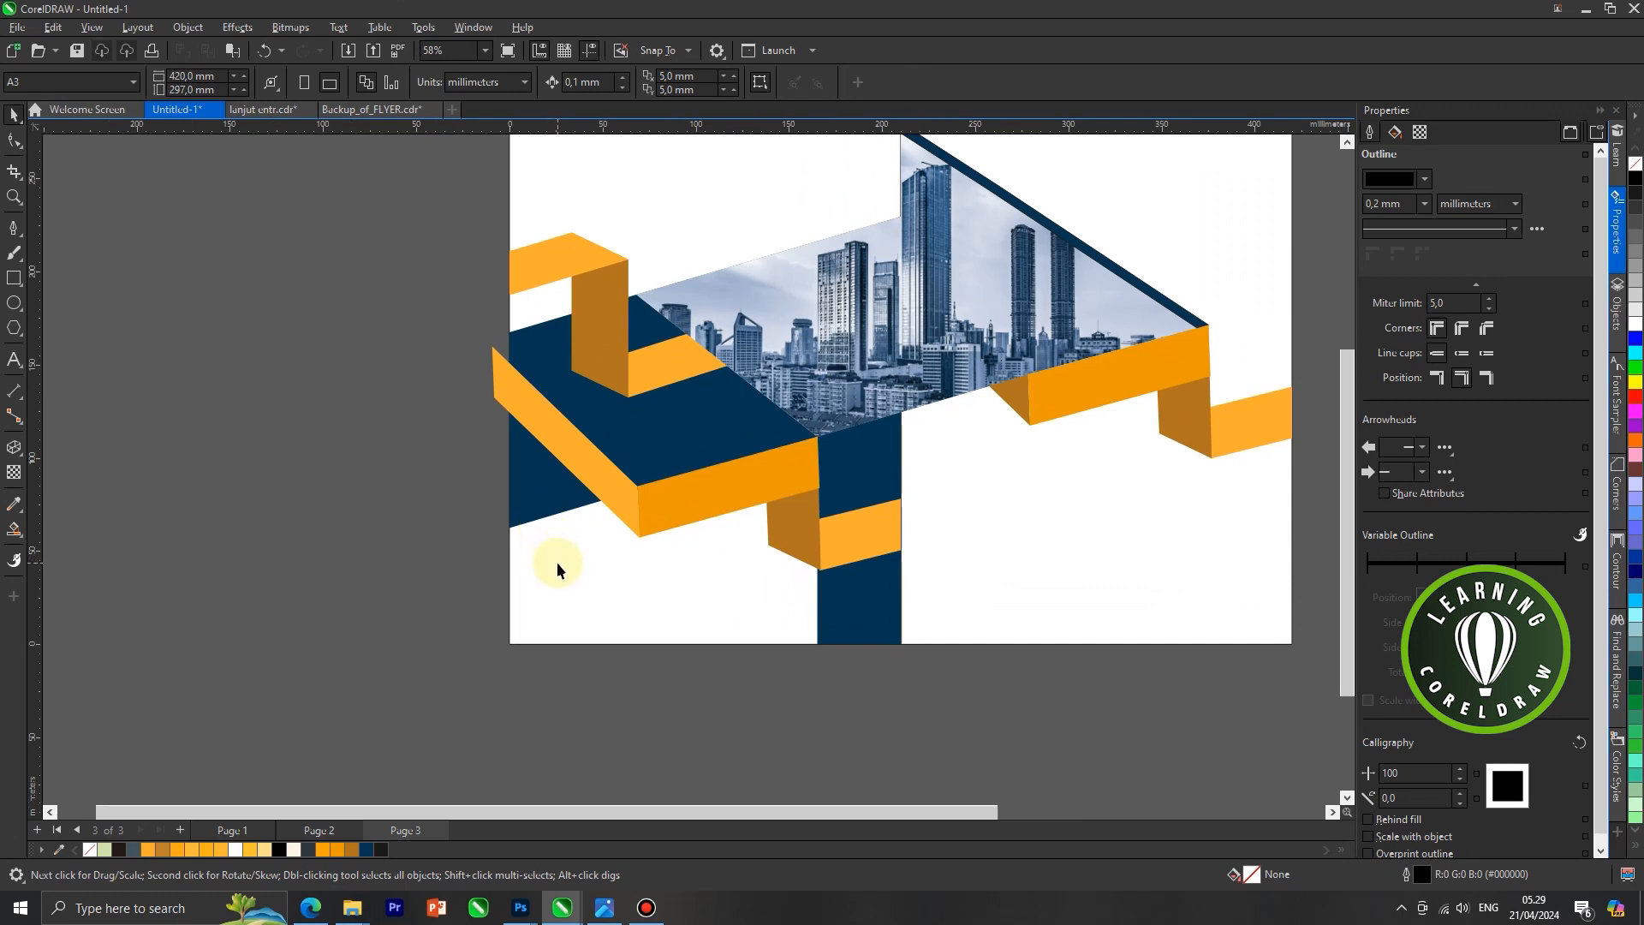
pyautogui.click(557, 564)
pyautogui.moveTo(326, 241); pyautogui.dragTo(509, 507)
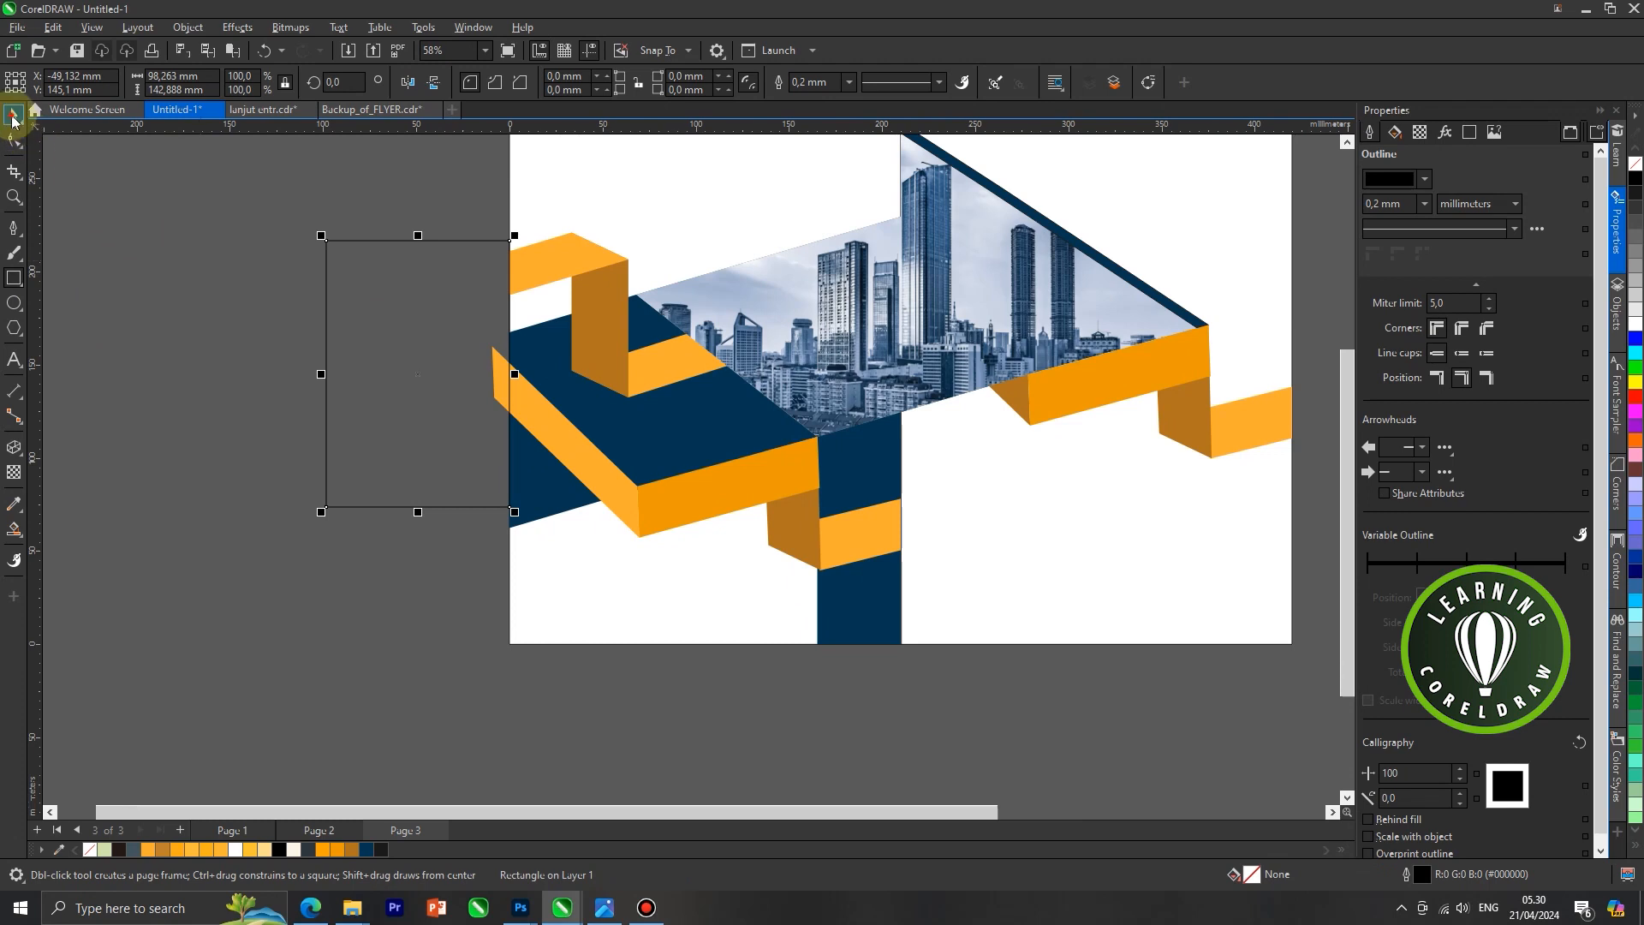
# Trim the orange band's overhang off at the page's left edge with the helper rectangle and delete the rectangle
pyautogui.keyDown('shift'); pyautogui.click(551, 416); pyautogui.keyUp('shift')
pyautogui.keyDown('shift'); pyautogui.click(438, 339); pyautogui.keyUp('shift')
pyautogui.moveTo(439, 338); pyautogui.dragTo(306, 354)
pyautogui.scroll(-2, 385, 363)
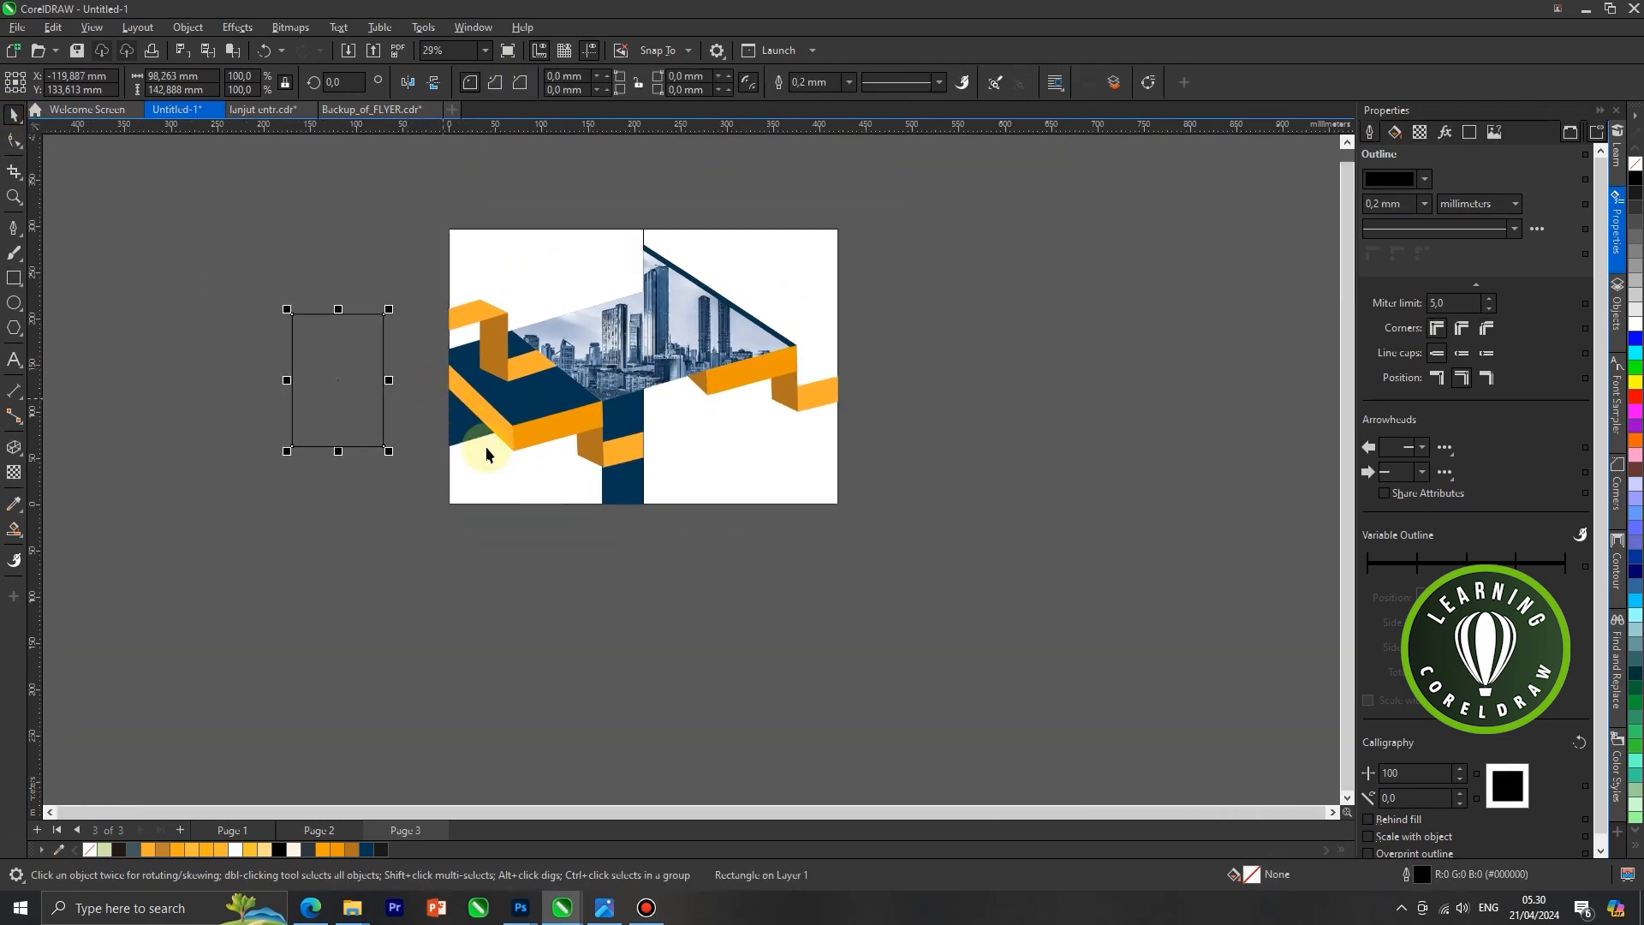
pyautogui.press('Delete')
# Duplicate the right ribbon's long orange front face and move the copy right so it extends past the page's right edge
pyautogui.scroll(3, 817, 514)
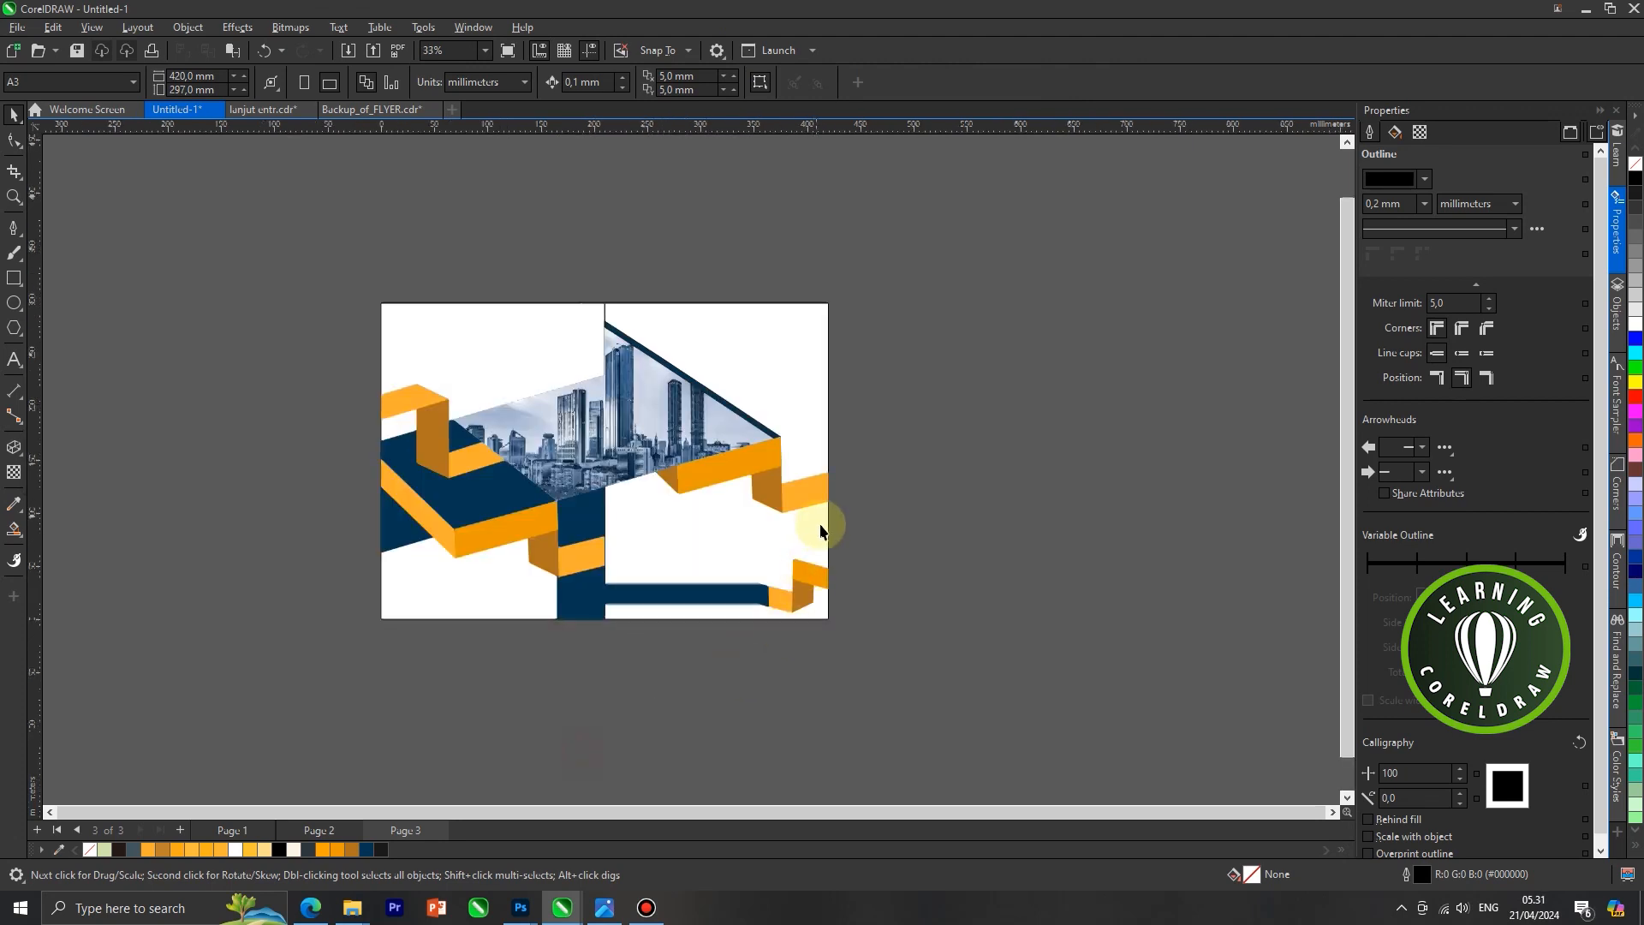
pyautogui.click(745, 471)
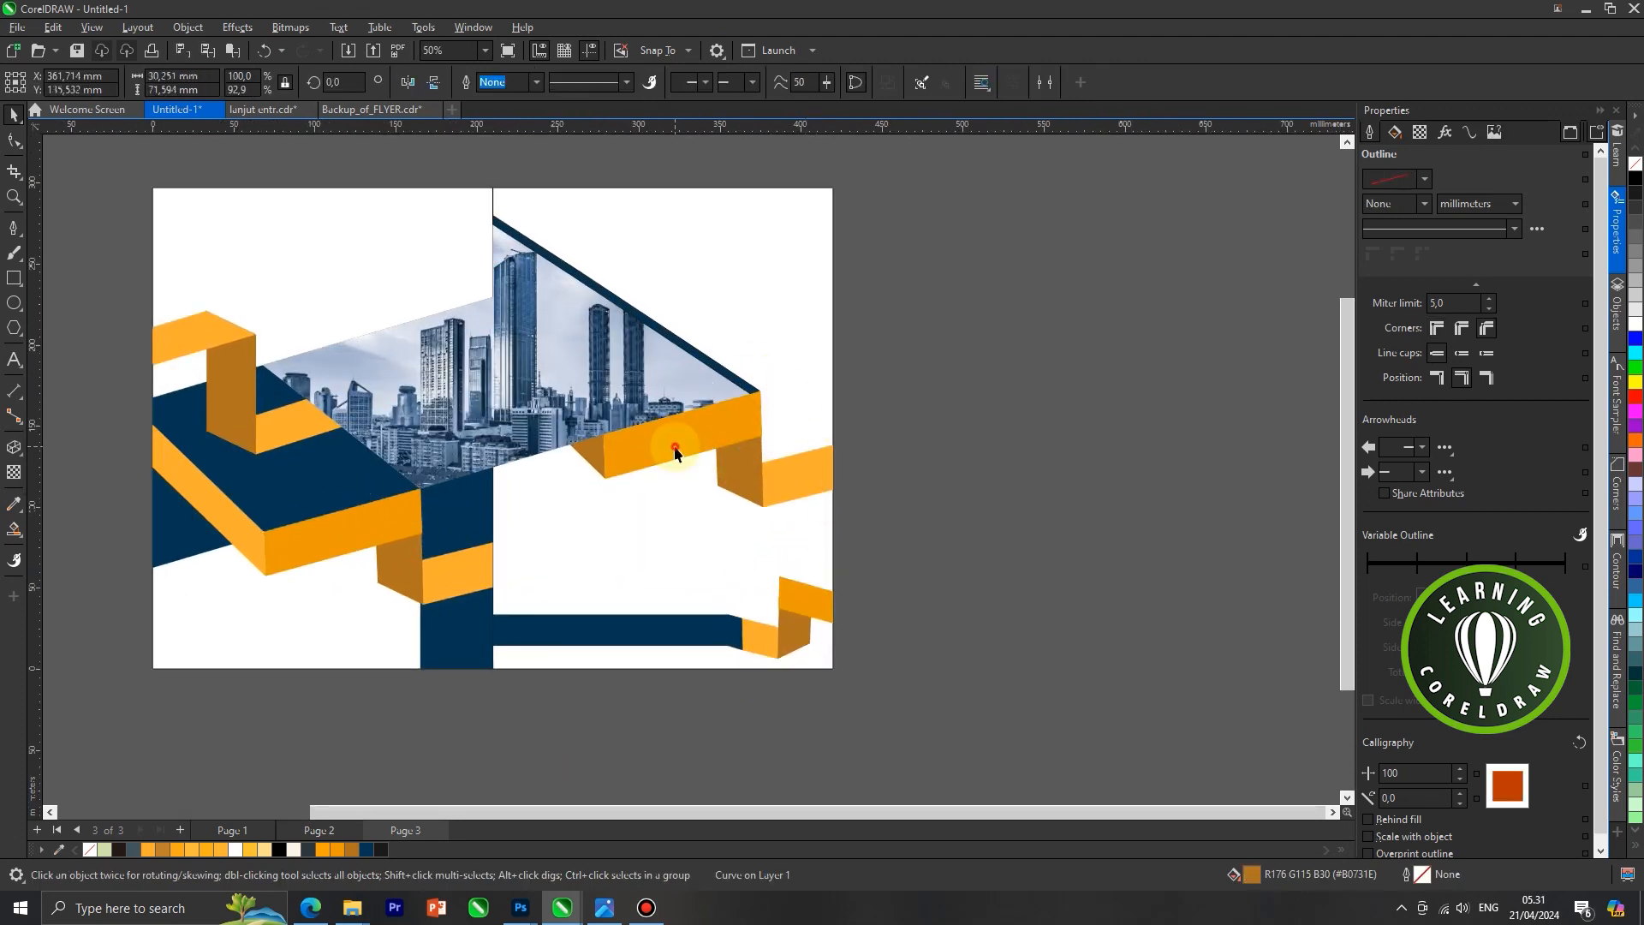
pyautogui.rightClick(677, 440)
pyautogui.click(914, 378)
pyautogui.rightClick(915, 378)
pyautogui.click(968, 512)
pyautogui.moveTo(734, 433); pyautogui.dragTo(821, 418)
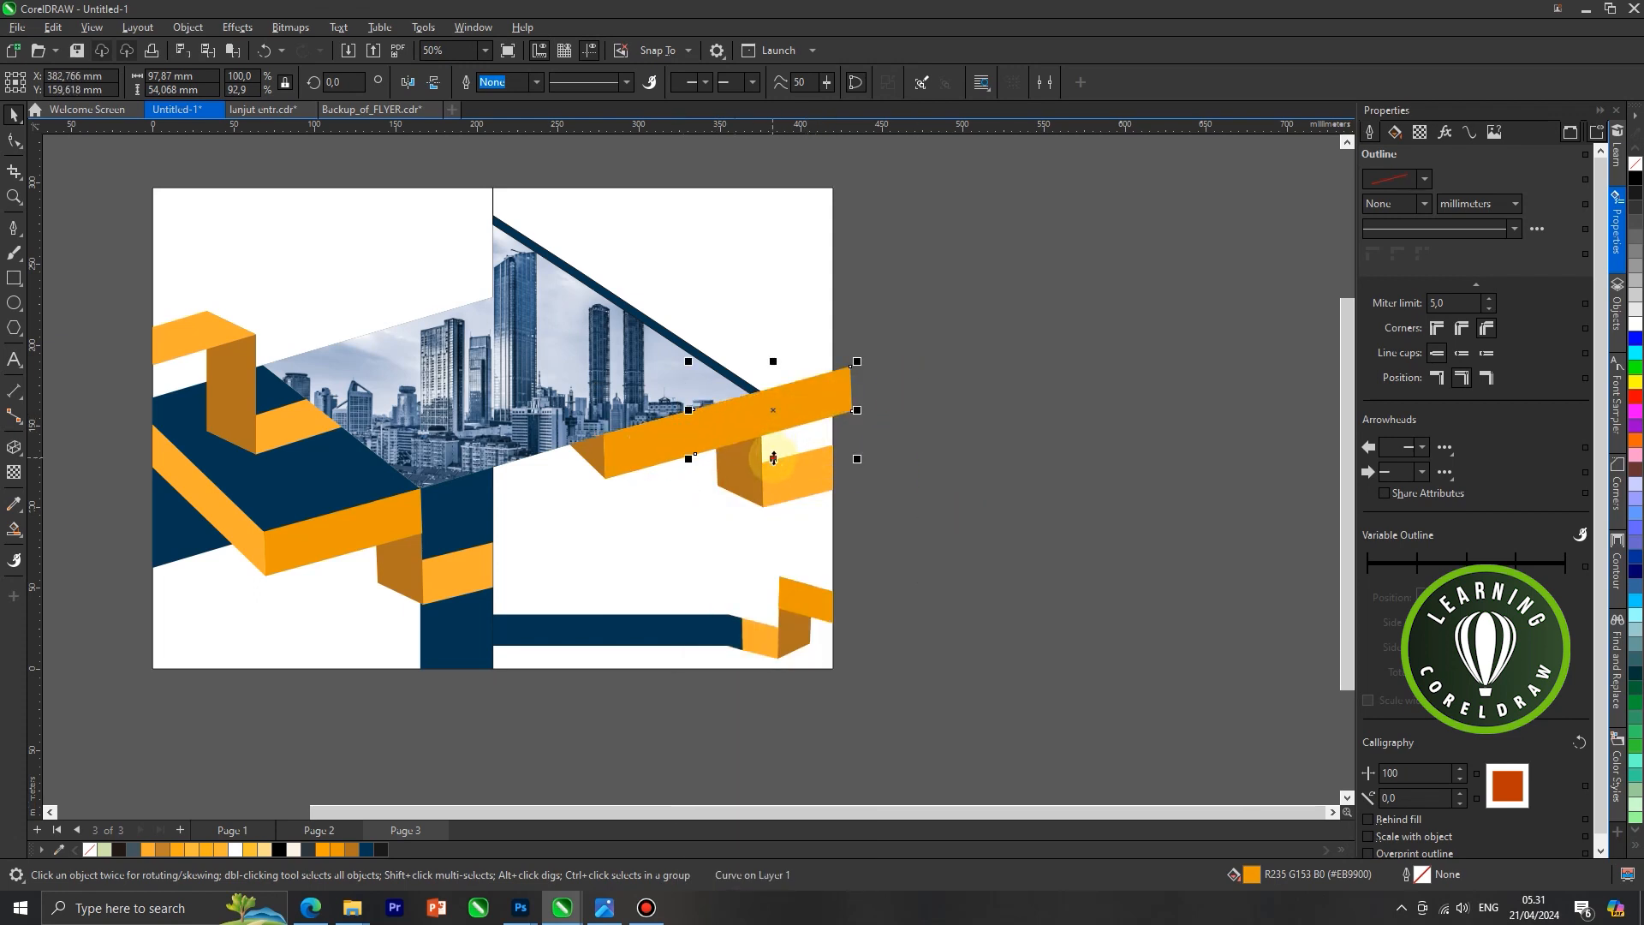
# Stretch the copied orange face to about 86 mm high and fill it with dark blue
pyautogui.moveTo(789, 510); pyautogui.dragTo(789, 511)
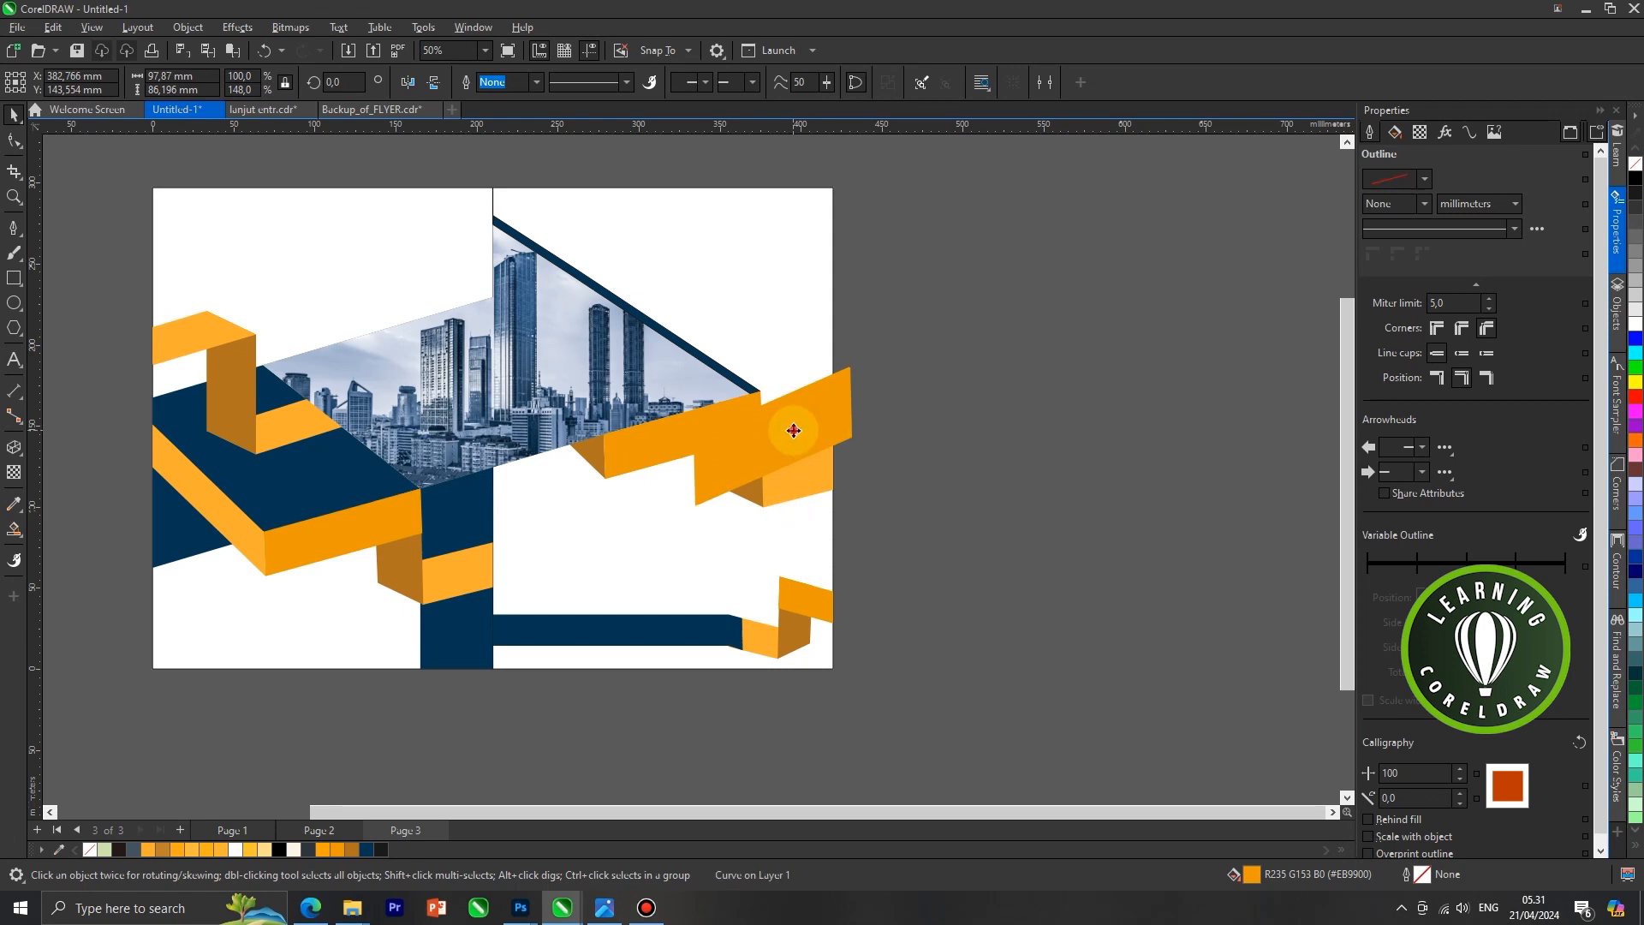
pyautogui.moveTo(784, 428); pyautogui.dragTo(781, 431)
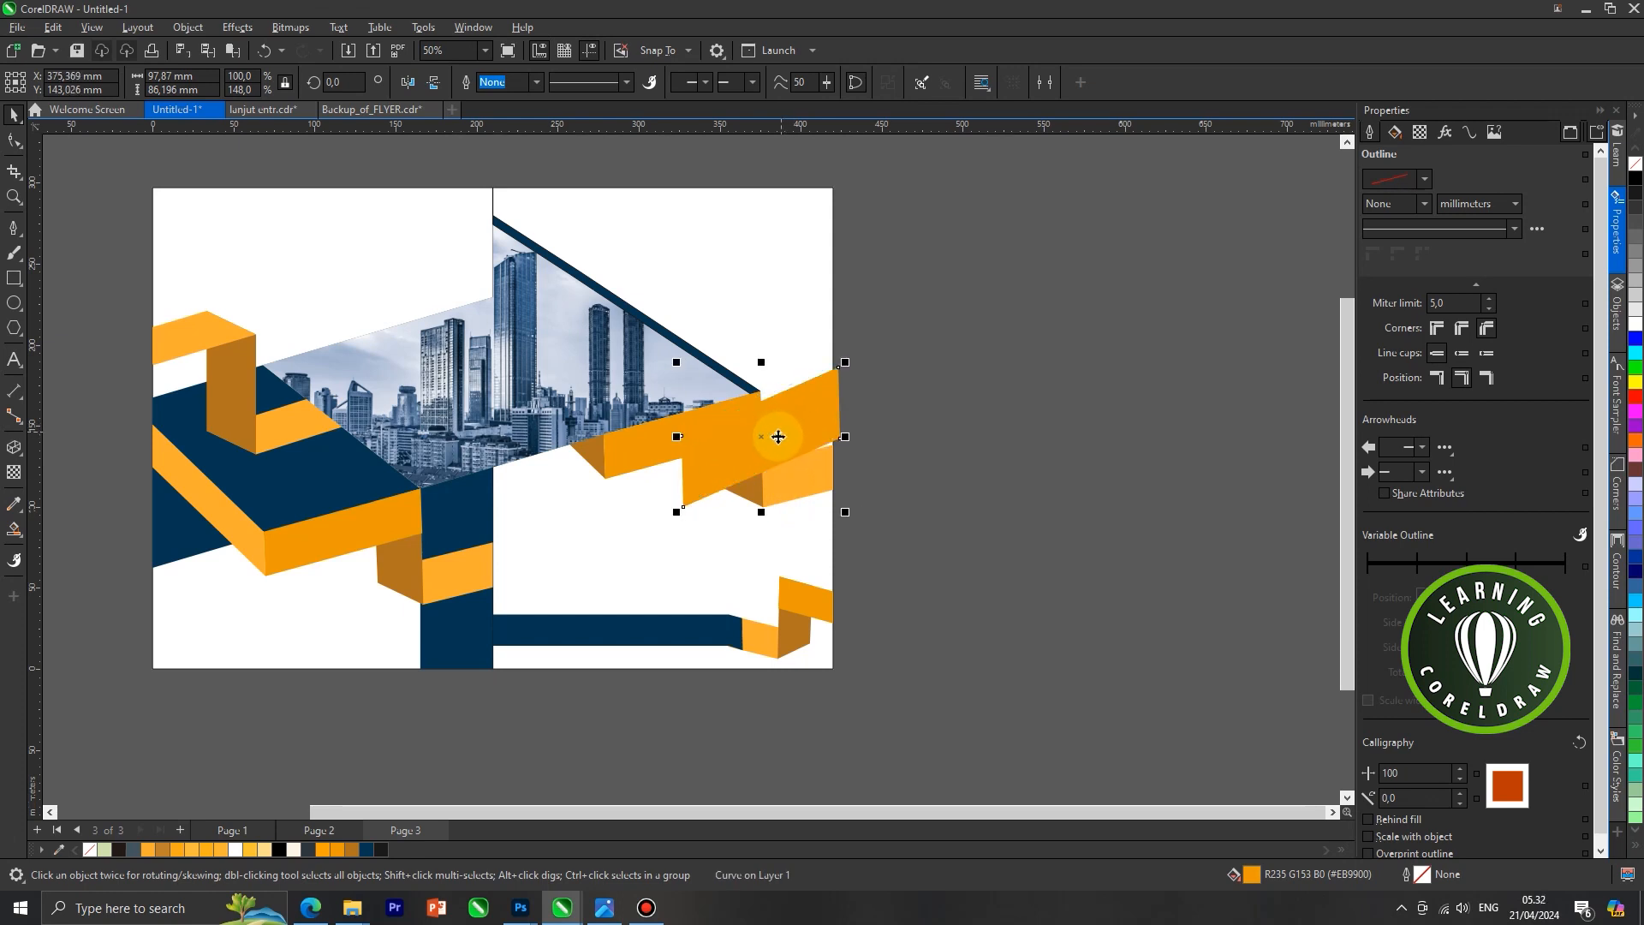
pyautogui.scroll(-2, 757, 457)
pyautogui.scroll(1, 755, 458)
pyautogui.click(378, 848)
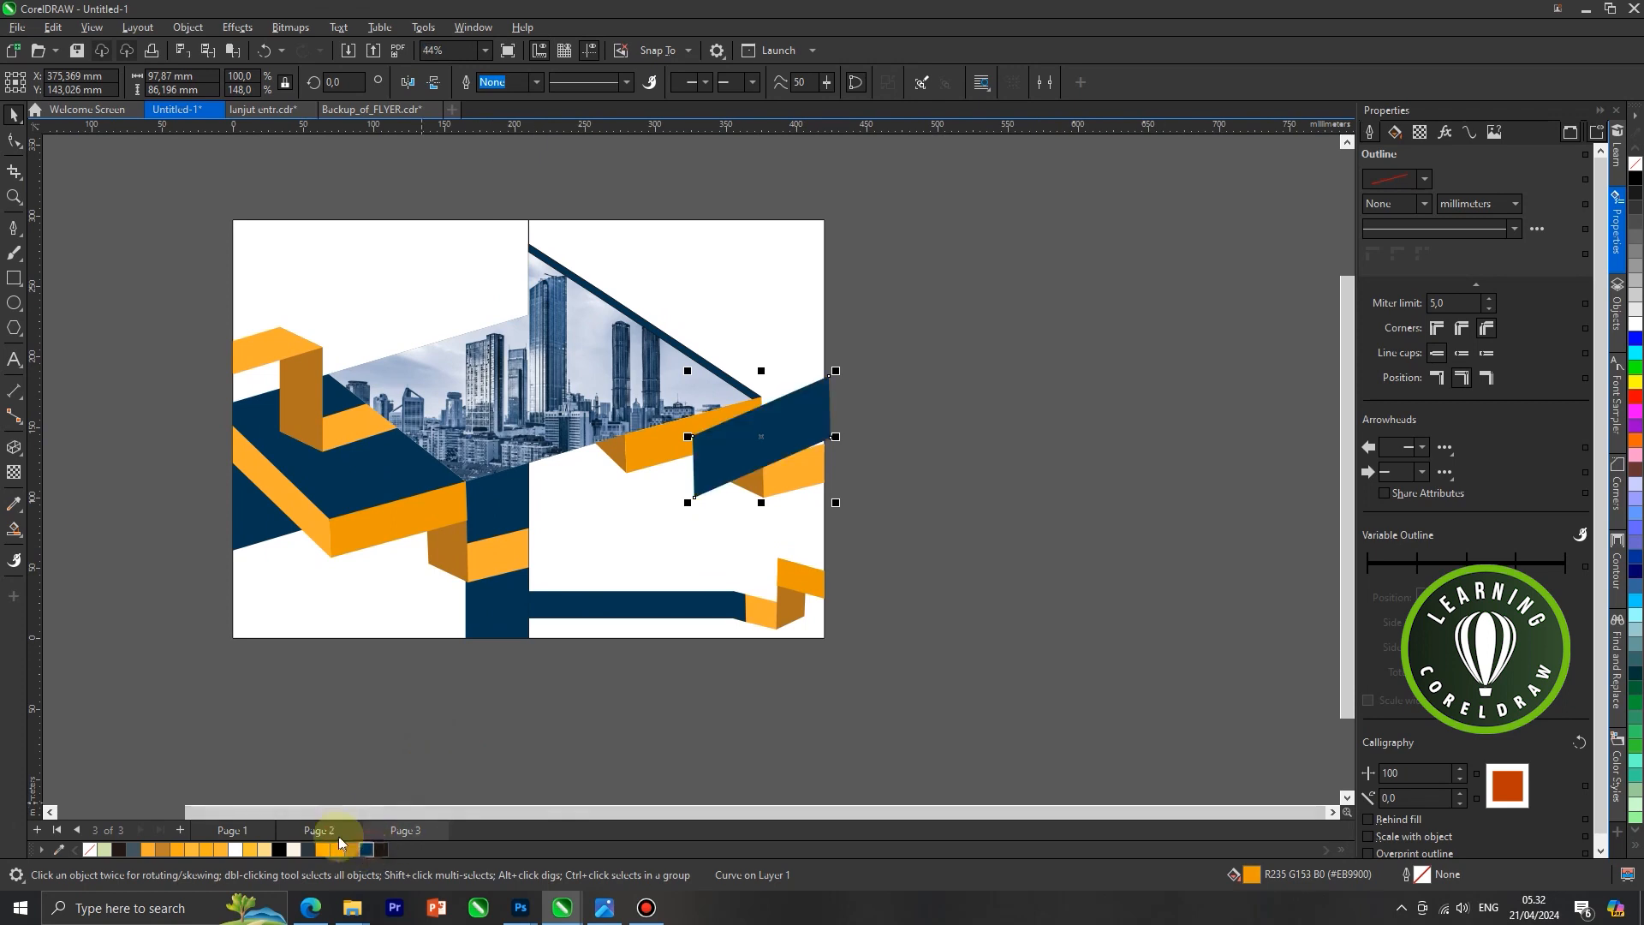
# Place the dark blue copy behind the right orange ribbon and shift it about 12 mm to the right
pyautogui.rightClick(718, 466)
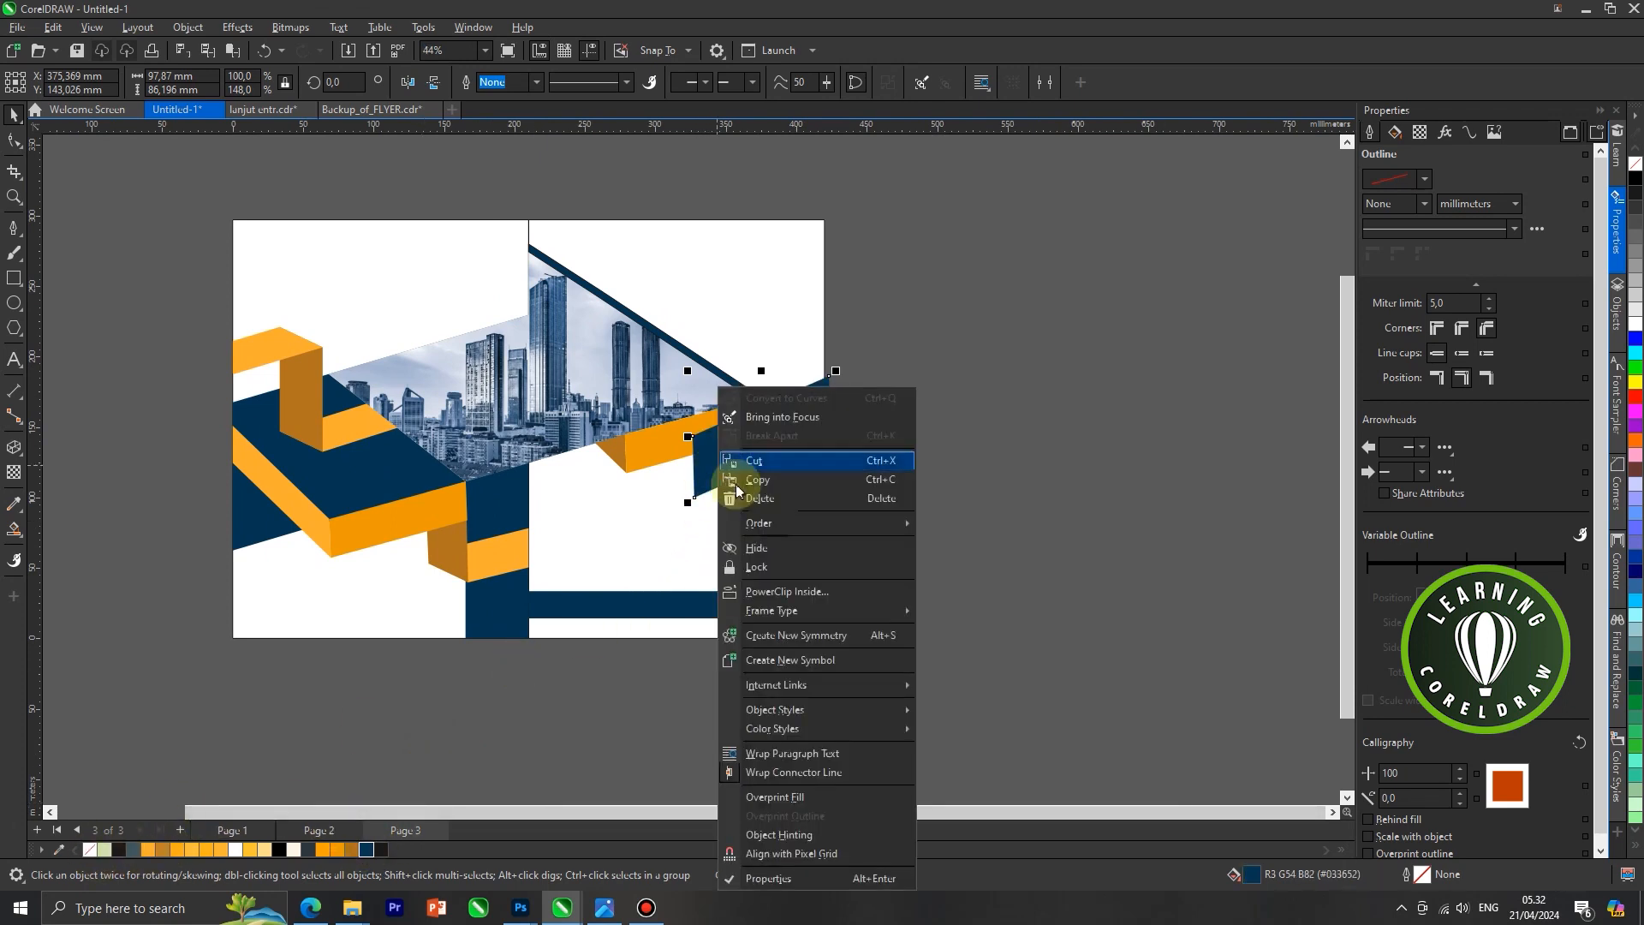
pyautogui.moveTo(782, 523)
pyautogui.click(955, 652)
pyautogui.click(794, 358)
pyautogui.click(940, 398)
pyautogui.scroll(1, 805, 420)
pyautogui.click(809, 422)
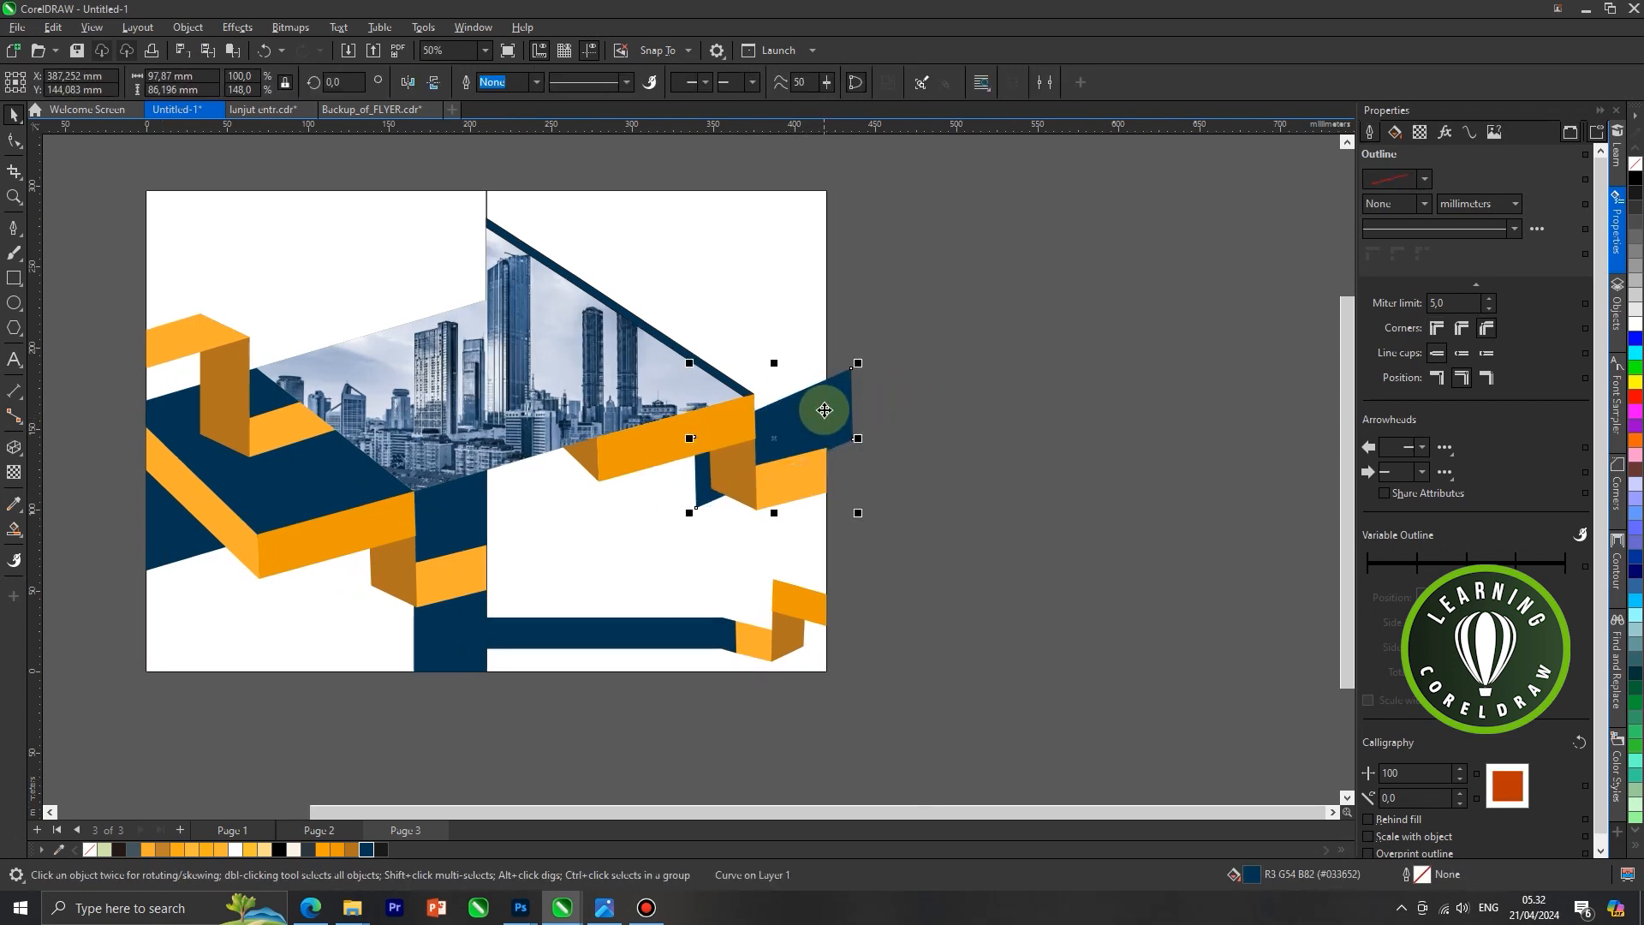
# Intersect the dark blue shape behind the right ribbon with the right white panel and delete the original overhanging shape
pyautogui.scroll(-1, 824, 410)
pyautogui.click(803, 337)
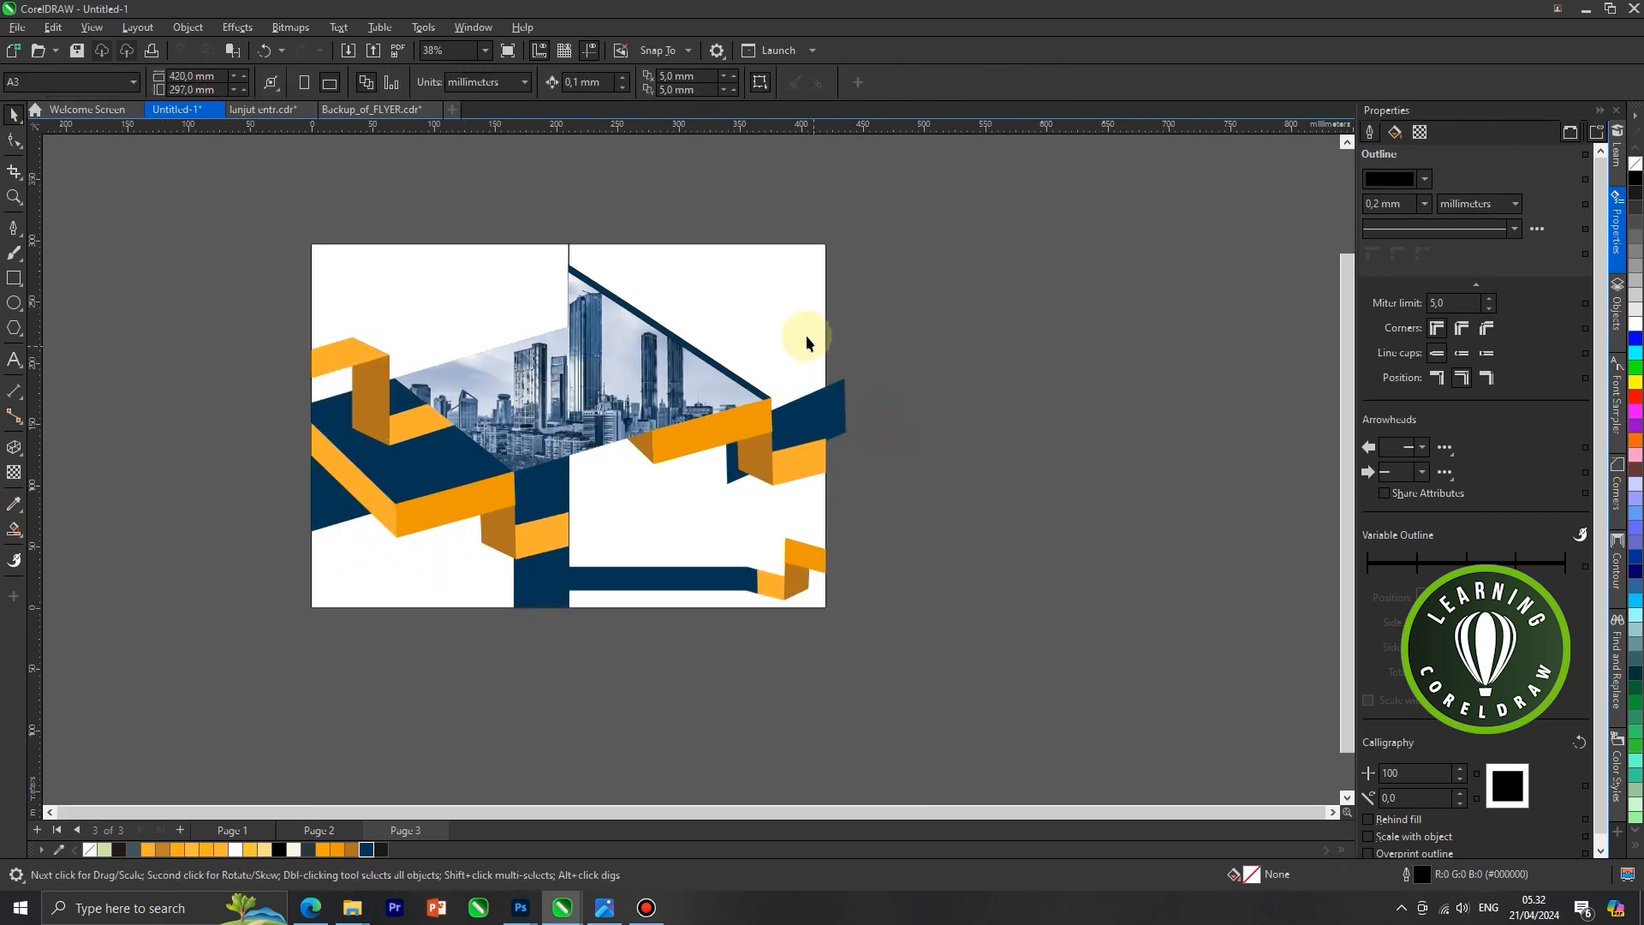
pyautogui.keyDown('shift'); pyautogui.click(840, 395); pyautogui.keyUp('shift')
pyautogui.click(558, 84)
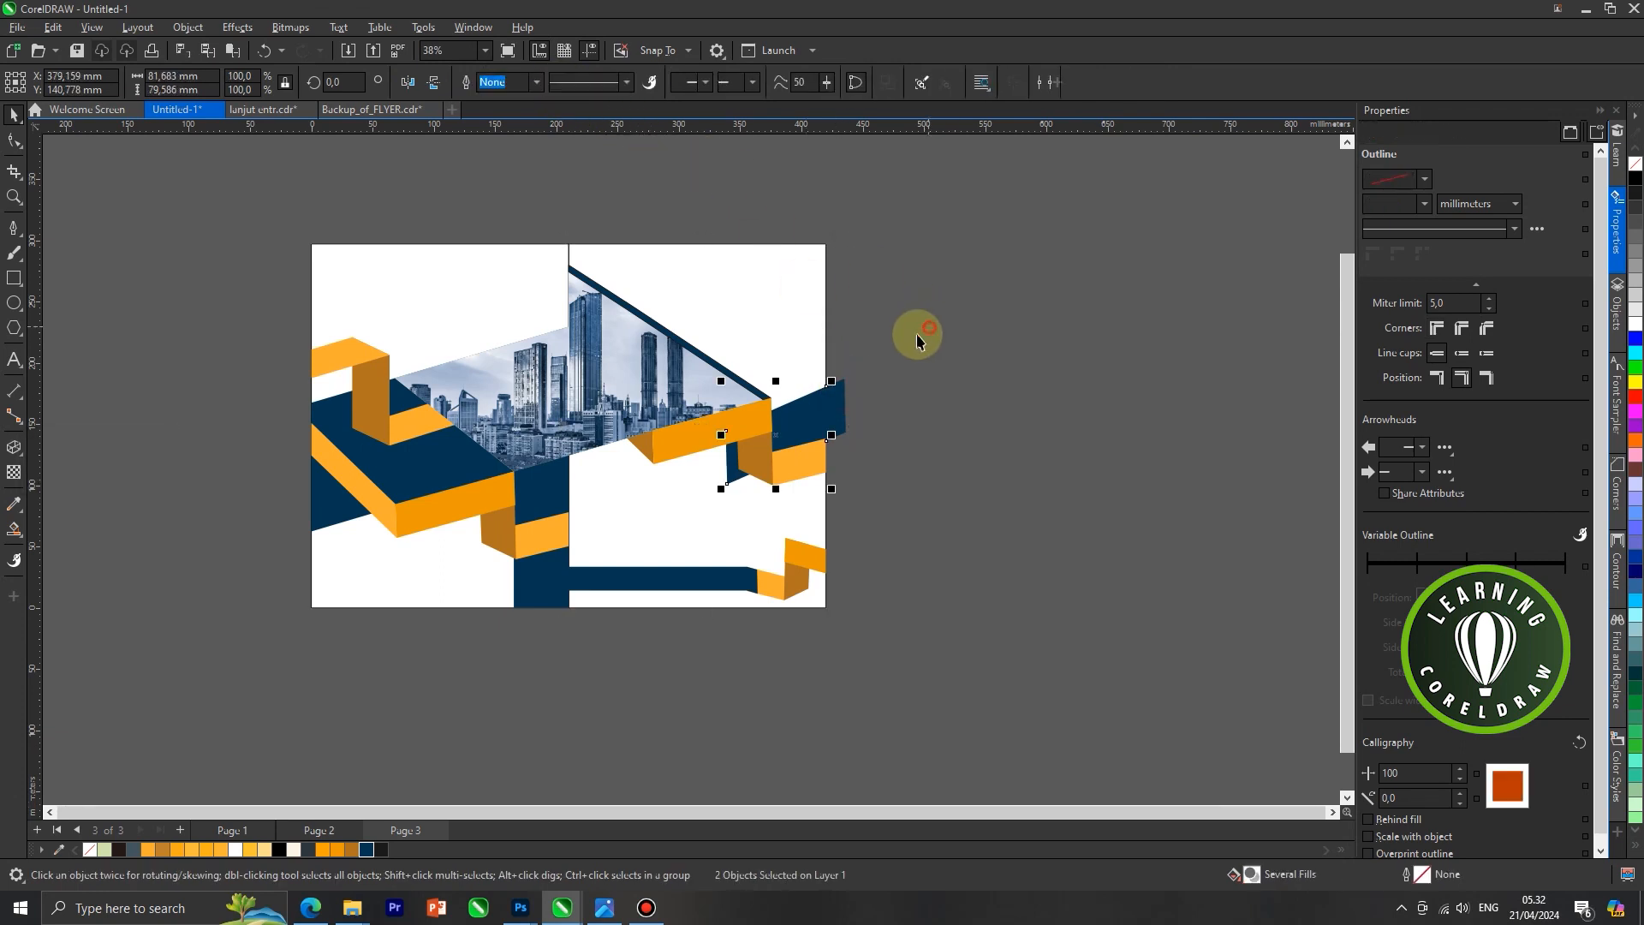
pyautogui.moveTo(844, 385); pyautogui.dragTo(1085, 433)
pyautogui.scroll(-1, 837, 396)
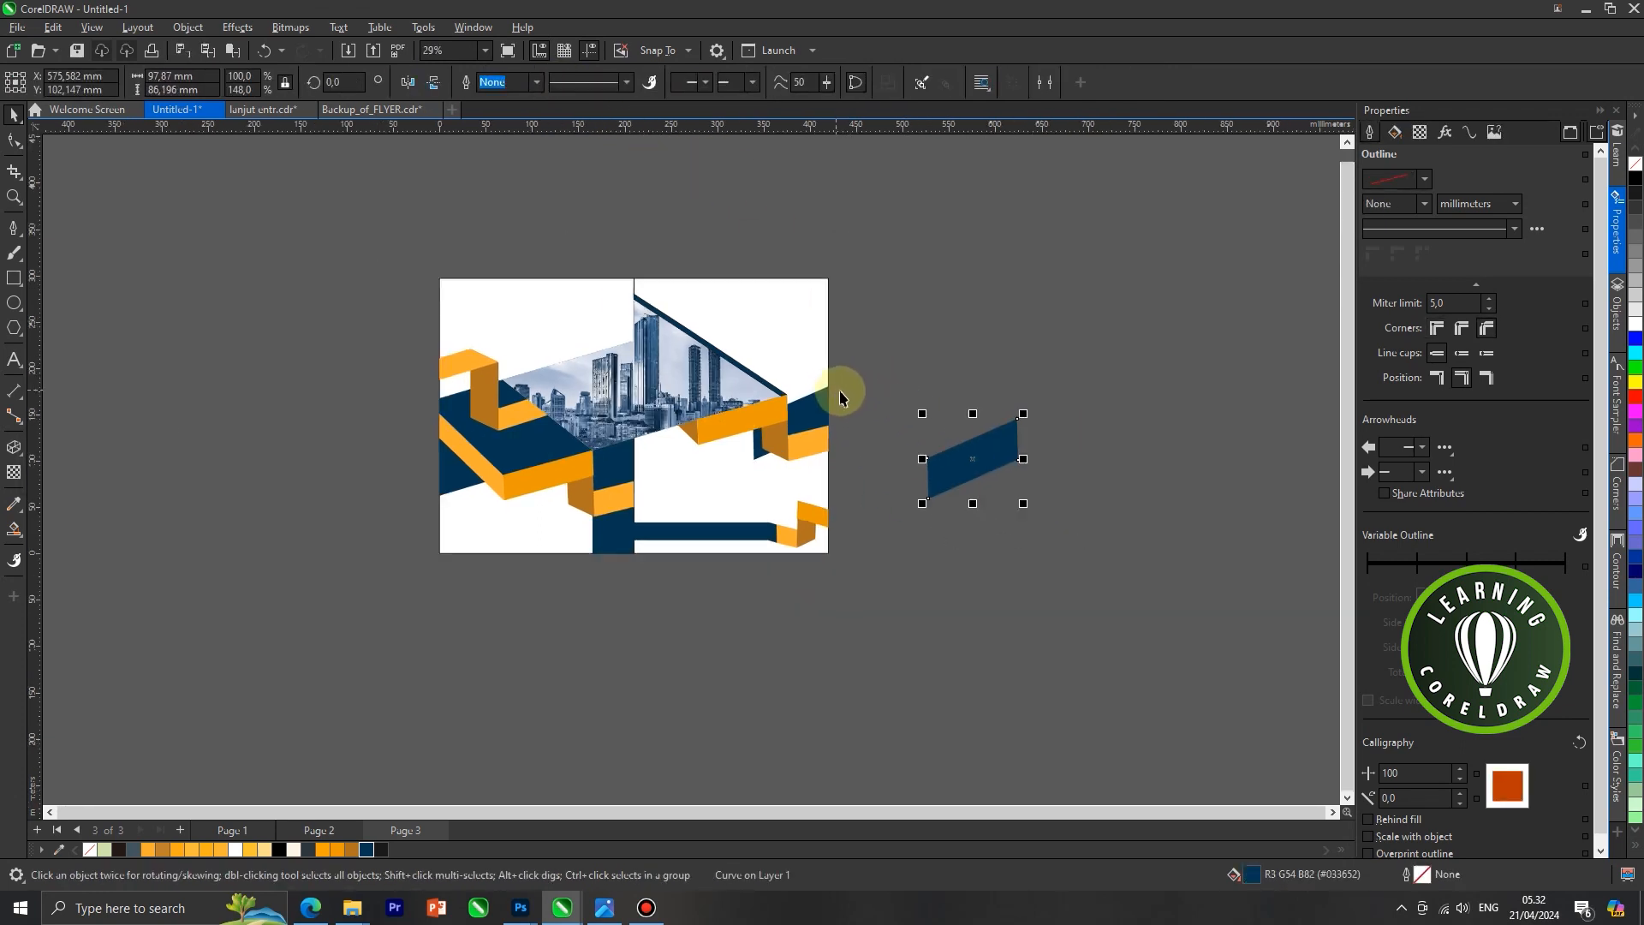
pyautogui.press('Delete')
pyautogui.scroll(1, 717, 370)
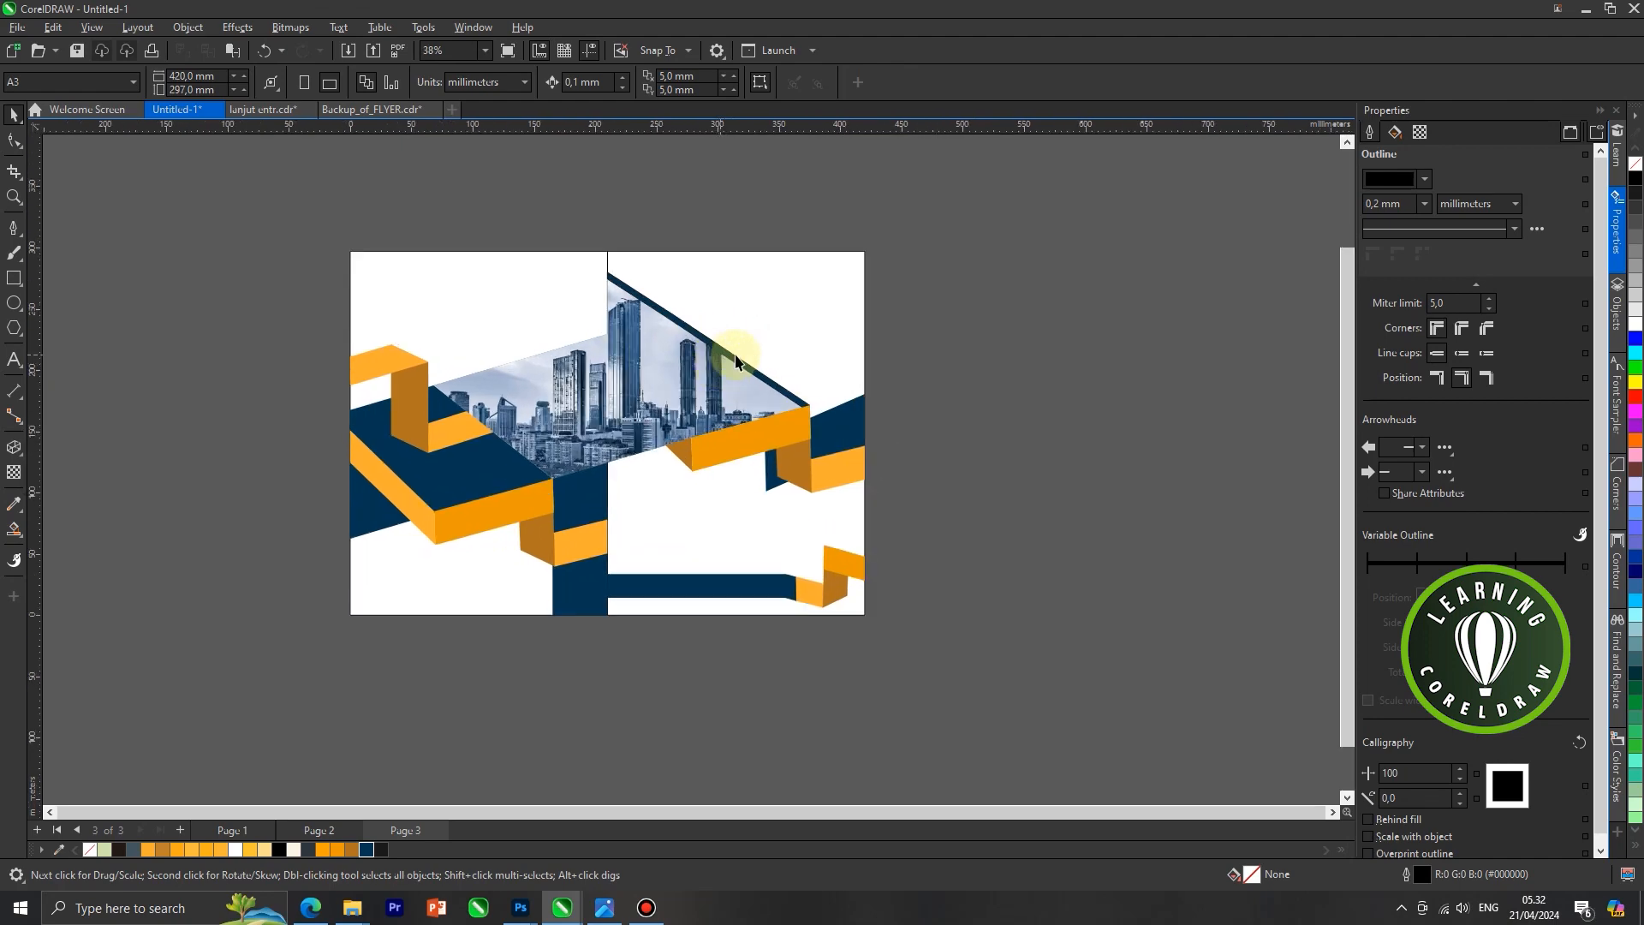
# Paste the prepared logo, headings, text and contact elements onto the layout and reposition the lower-left "LOREM IPSUM DOLOR SIT AMET" text block
pyautogui.hotkey('ctrl', 'v')
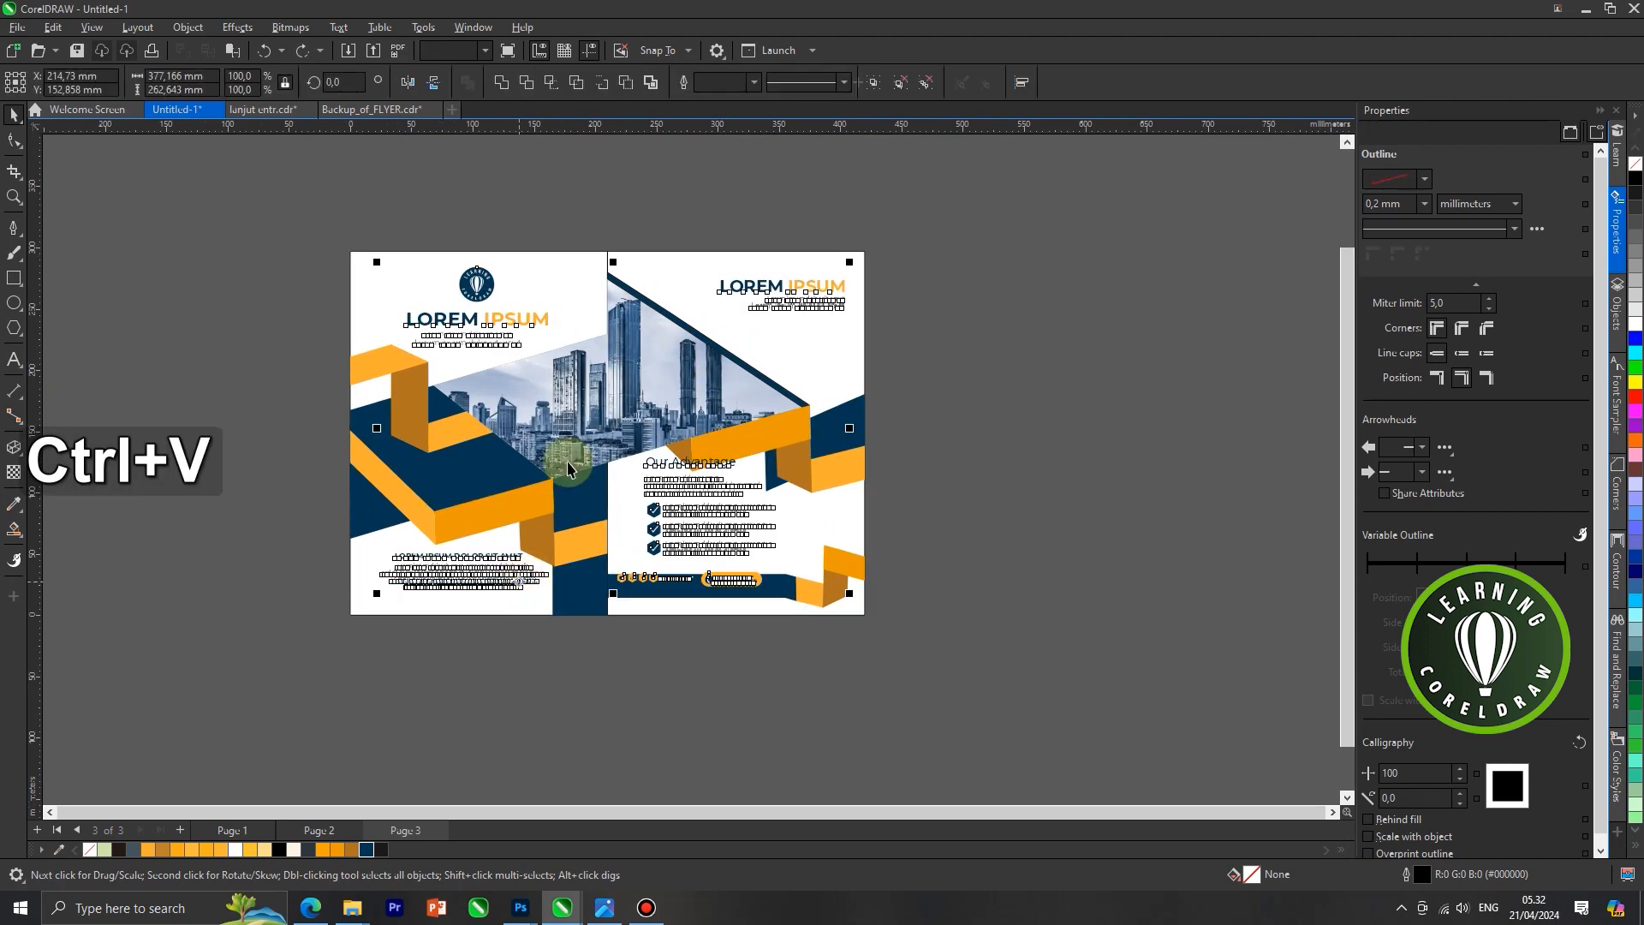
pyautogui.moveTo(312, 658); pyautogui.dragTo(464, 579)
pyautogui.scroll(1, 483, 571)
pyautogui.click(533, 638)
# Move the logo and "LOREM IPSUM" heading group slightly within the upper area of the left panel
pyautogui.scroll(-1, 532, 629)
pyautogui.moveTo(341, 312); pyautogui.dragTo(582, 373)
pyautogui.scroll(2, 500, 334)
pyautogui.moveTo(505, 338); pyautogui.dragTo(510, 338)
pyautogui.moveTo(494, 274); pyautogui.dragTo(506, 279)
pyautogui.scroll(-2, 499, 282)
pyautogui.click(616, 228)
# Move the "Our Advantage" text and its checklist slightly down and left below the right orange ribbon
pyautogui.moveTo(947, 434); pyautogui.dragTo(624, 557)
pyautogui.scroll(2, 725, 516)
pyautogui.moveTo(712, 474); pyautogui.dragTo(713, 485)
pyautogui.hotkey('ctrl', 'z')
pyautogui.moveTo(1023, 401); pyautogui.dragTo(608, 575)
pyautogui.keyDown('shift'); pyautogui.click(891, 457); pyautogui.keyUp('shift')
pyautogui.moveTo(729, 434); pyautogui.dragTo(718, 454)
# Move the social media icons and phone contact button down into the dark blue bar of the right panel
pyautogui.scroll(-2, 727, 459)
pyautogui.moveTo(947, 525); pyautogui.dragTo(597, 631)
pyautogui.scroll(3, 666, 569)
pyautogui.moveTo(567, 691); pyautogui.dragTo(775, 585)
pyautogui.scroll(2, 786, 570)
pyautogui.scroll(2, 777, 587)
pyautogui.scroll(-2, 772, 602)
pyautogui.keyDown('shift'); pyautogui.click(912, 591); pyautogui.keyUp('shift')
pyautogui.keyDown('shift'); pyautogui.click(1037, 599); pyautogui.keyUp('shift')
pyautogui.moveTo(1039, 605); pyautogui.dragTo(1039, 623)
# Shift the "Our Advantage" heading, text and checklist slightly further down, closer to the contact bar
pyautogui.scroll(-3, 1025, 630)
pyautogui.moveTo(1165, 407); pyautogui.dragTo(703, 586)
pyautogui.scroll(2, 833, 560)
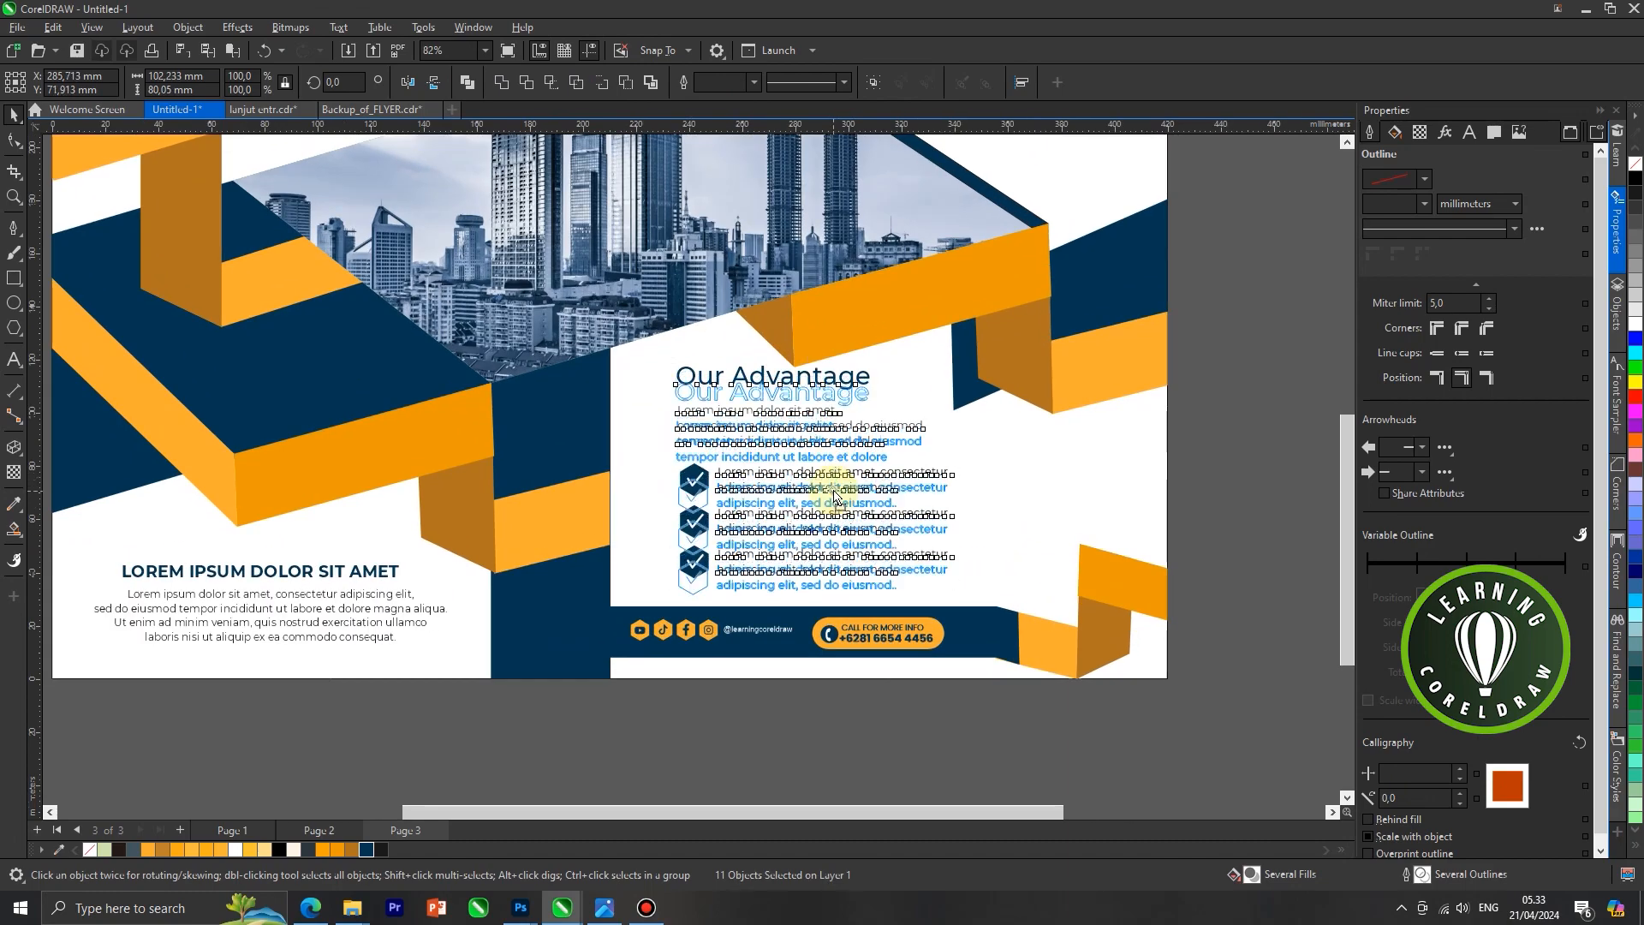
pyautogui.scroll(-5, 782, 660)
pyautogui.click(993, 262)
pyautogui.scroll(-2, 993, 266)
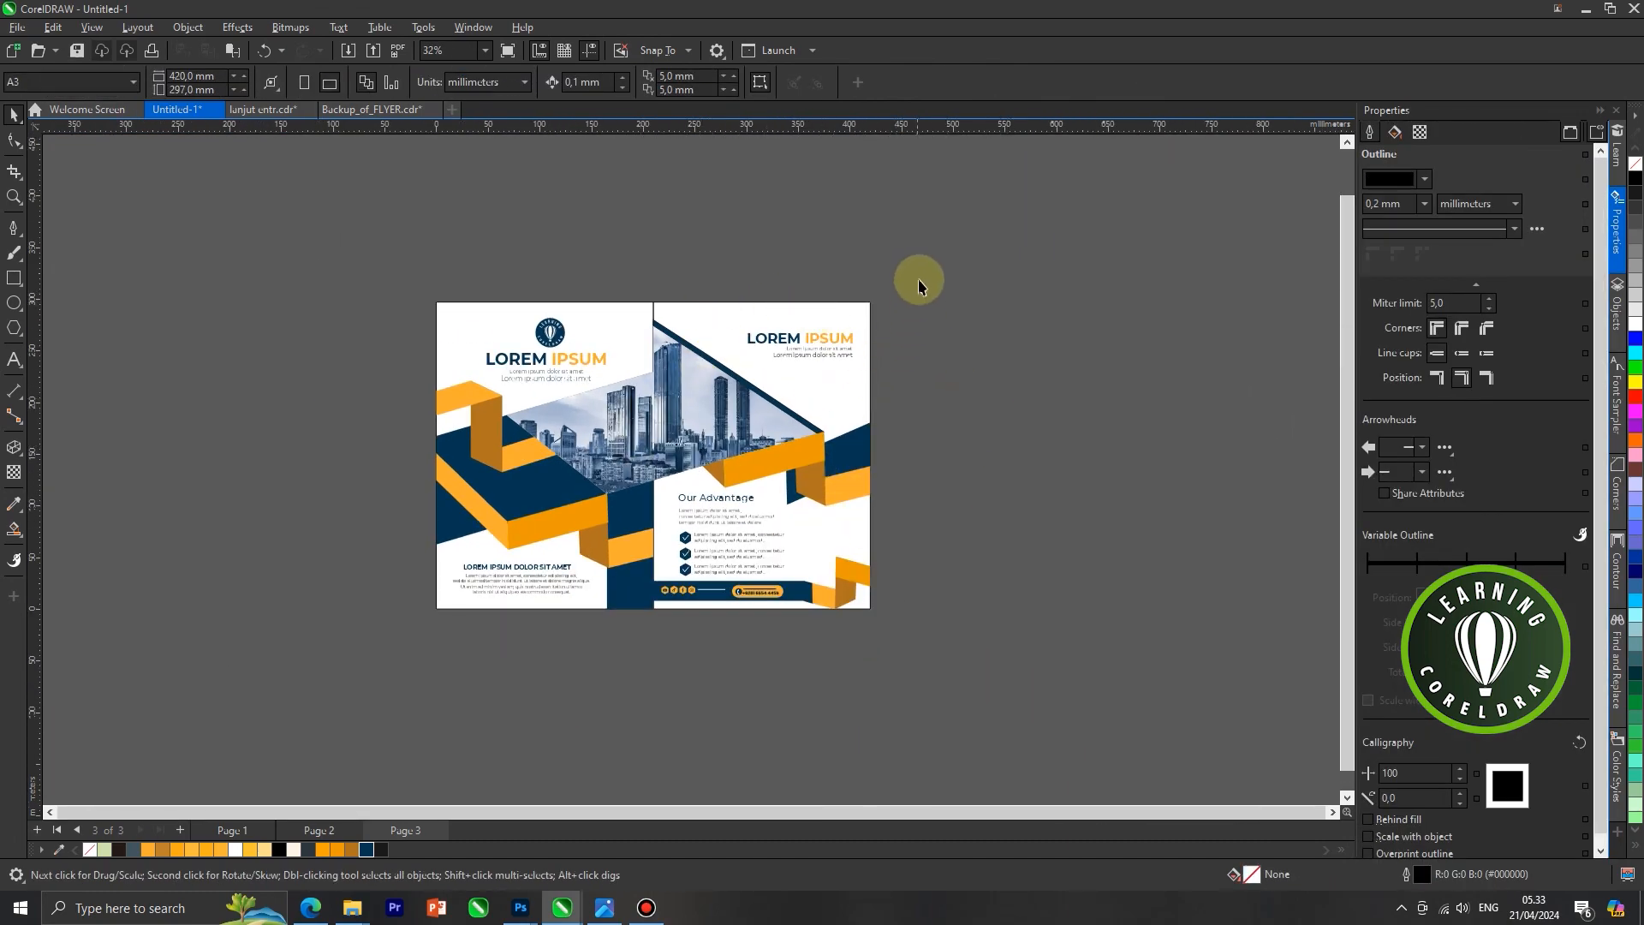
pyautogui.moveTo(624, 634); pyautogui.dragTo(624, 633)
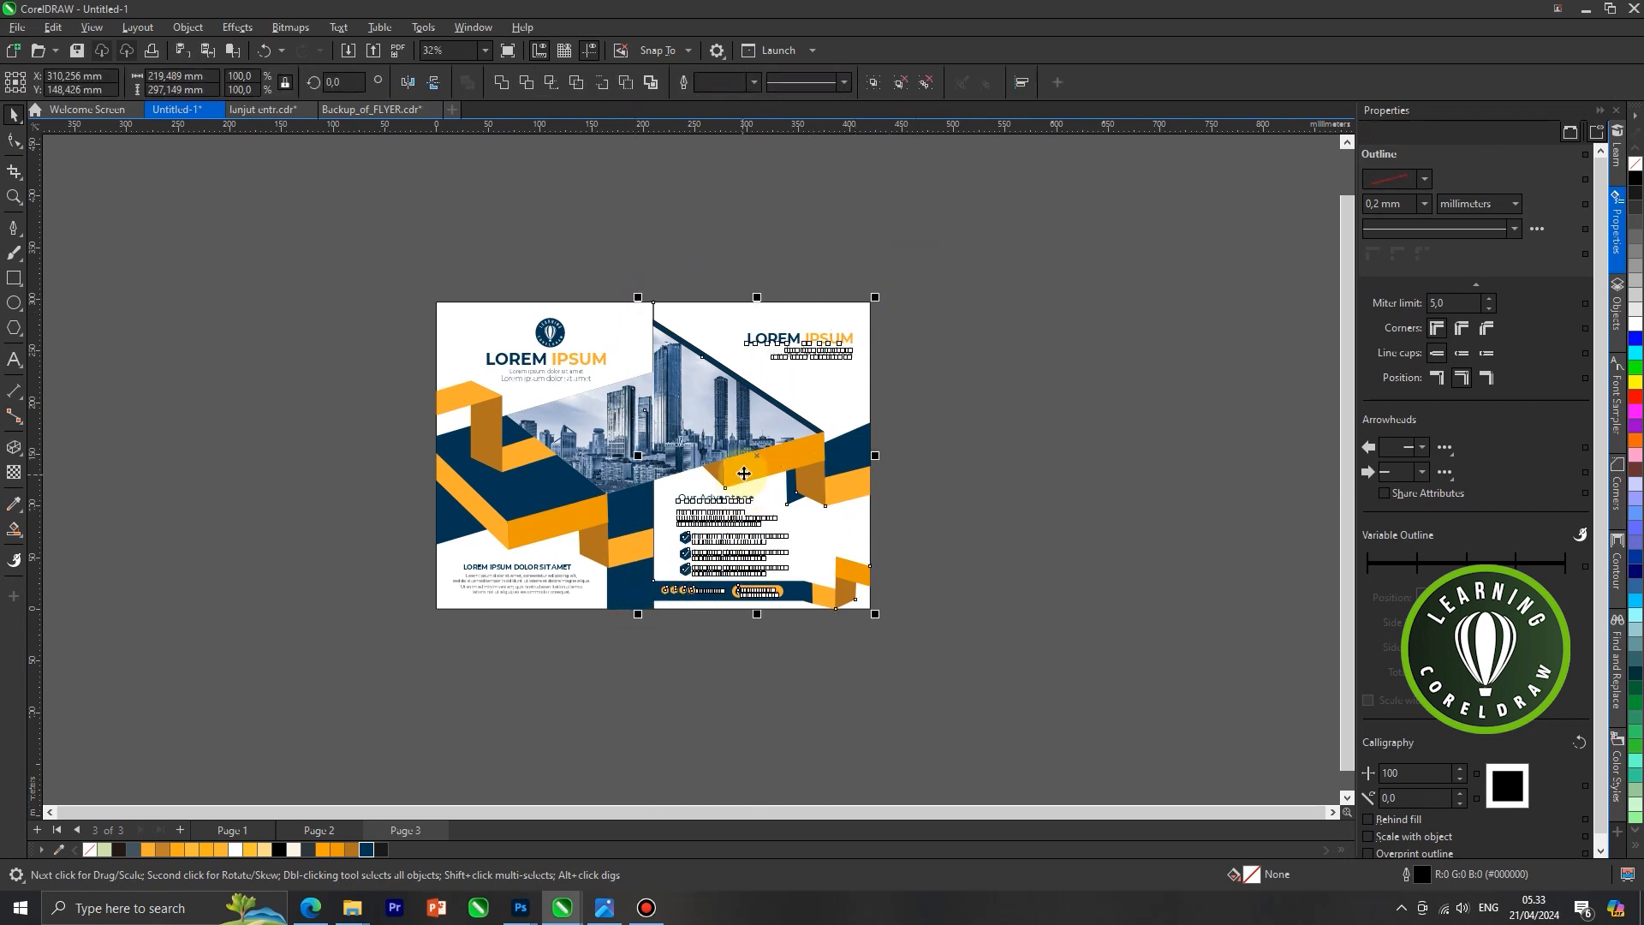
pyautogui.moveTo(742, 472); pyautogui.dragTo(815, 476)
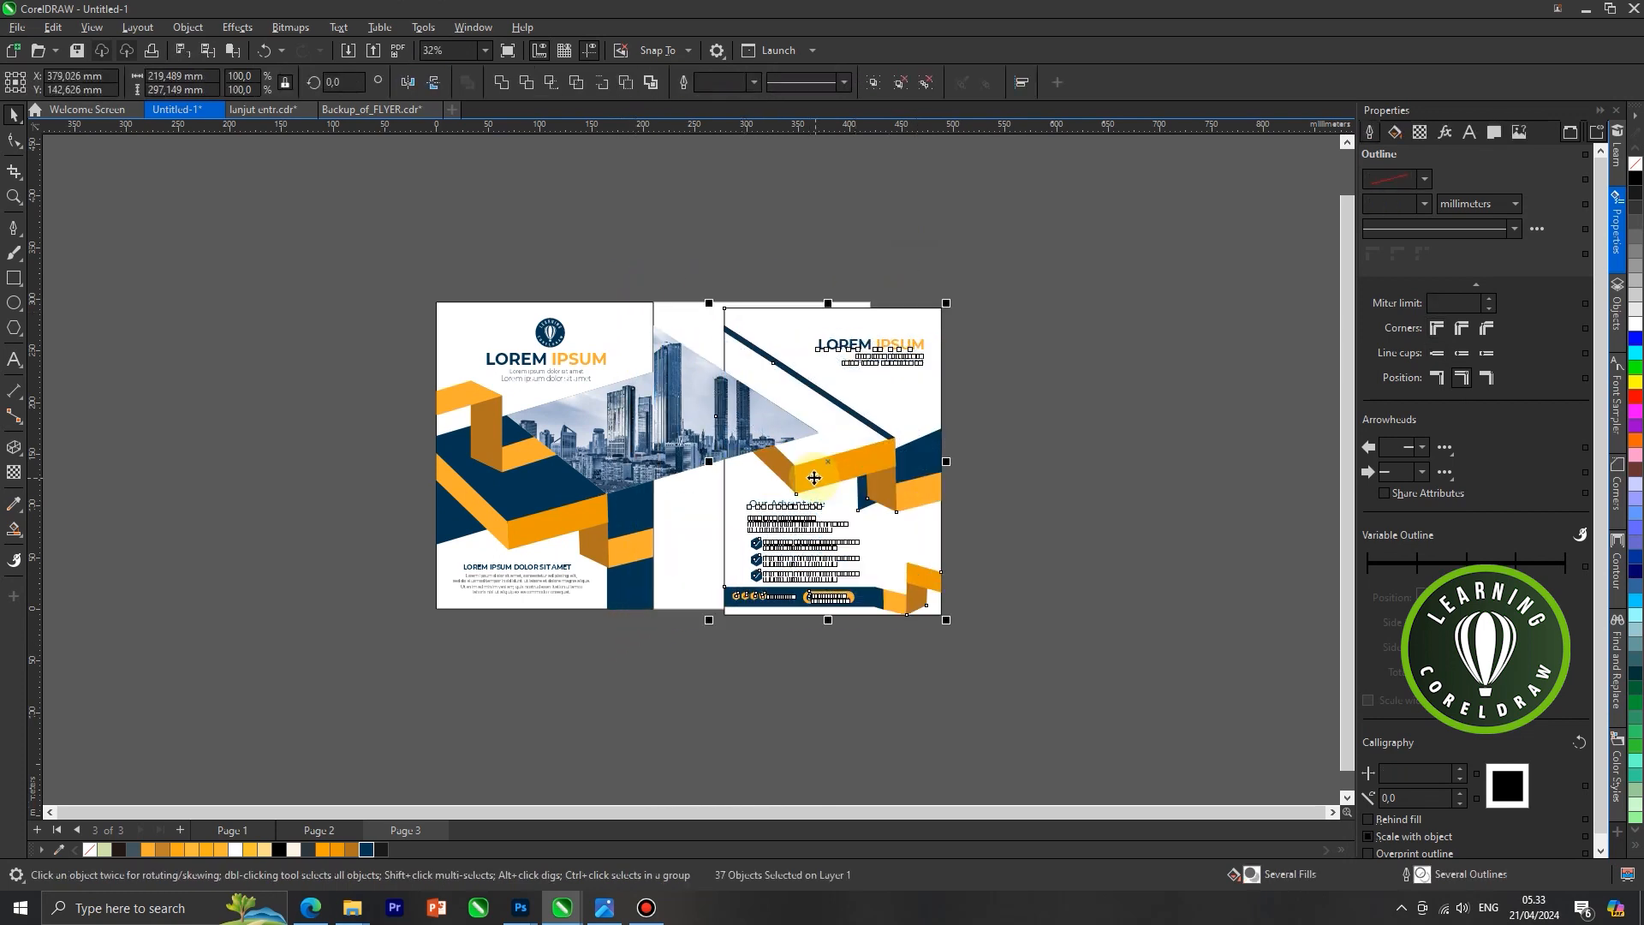
pyautogui.hotkey('ctrl', 'z')
pyautogui.click(695, 393)
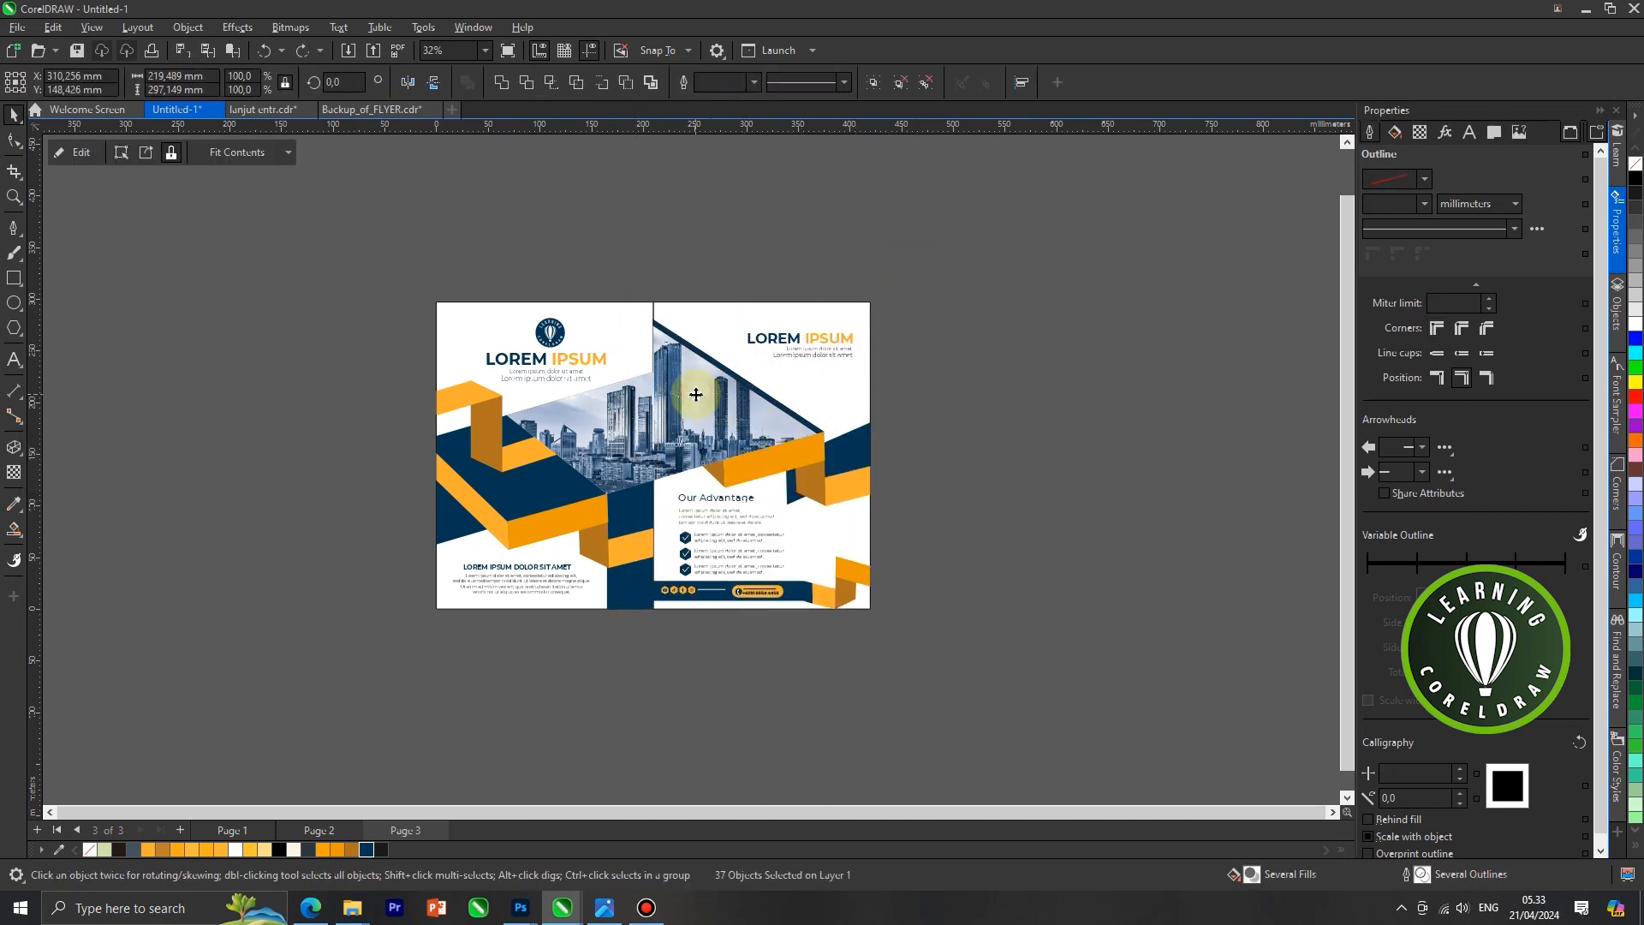
pyautogui.click(971, 388)
pyautogui.scroll(1, 699, 297)
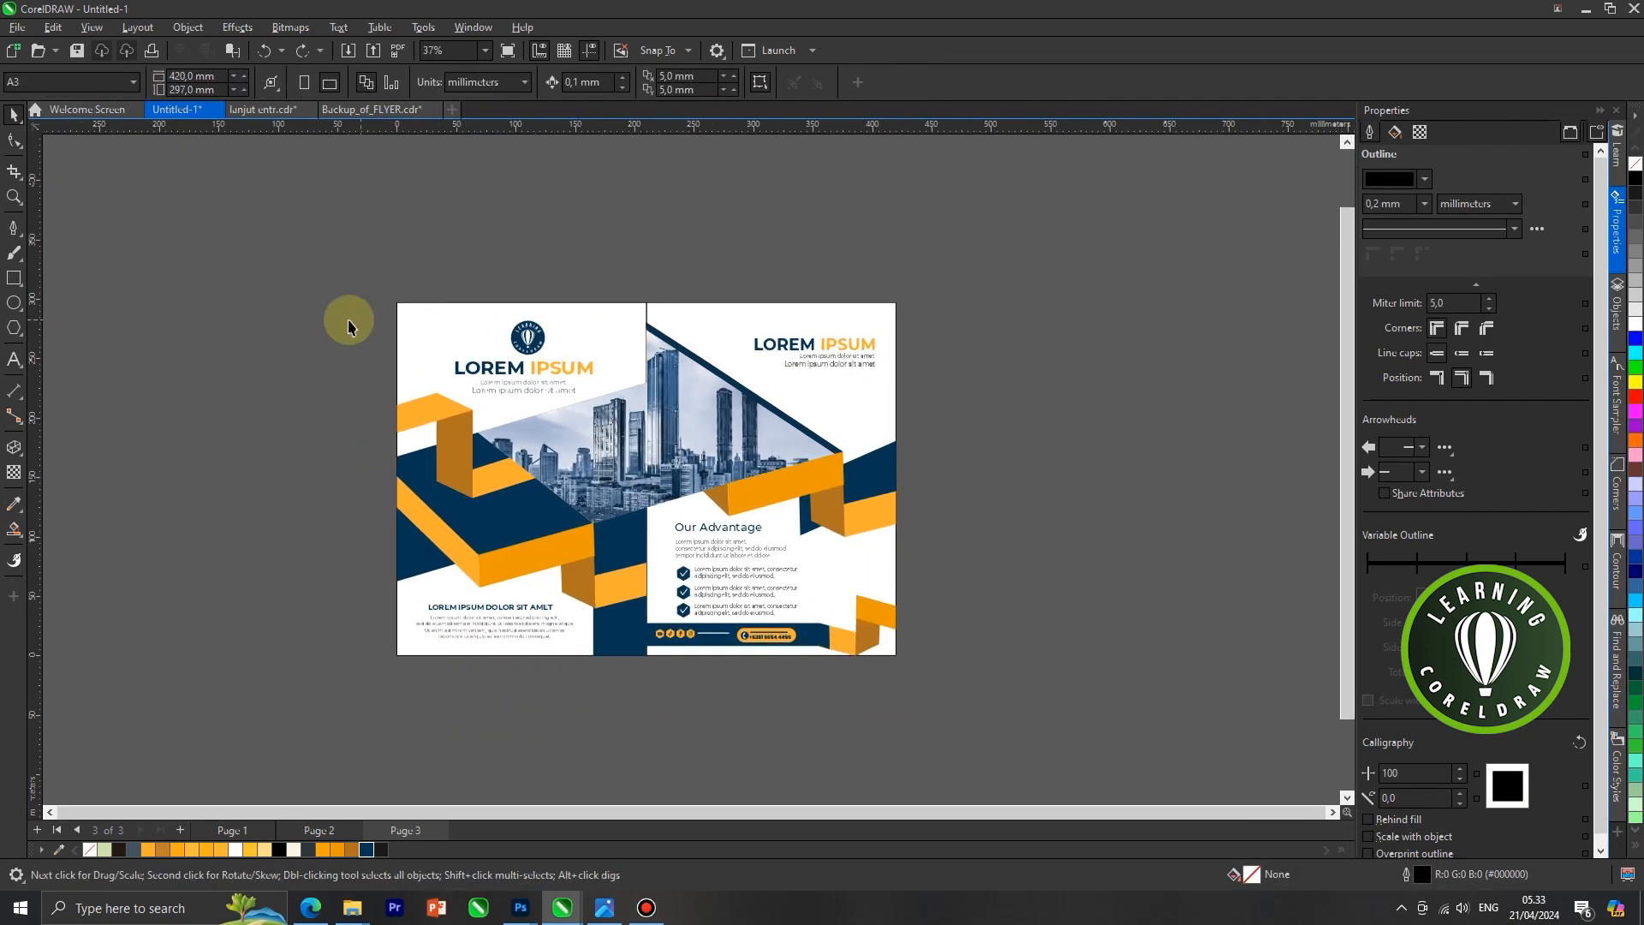
# Group all the artwork except the two white panels and cut it to the clipboard
pyautogui.click(210, 369)
pyautogui.moveTo(820, 643); pyautogui.dragTo(901, 691)
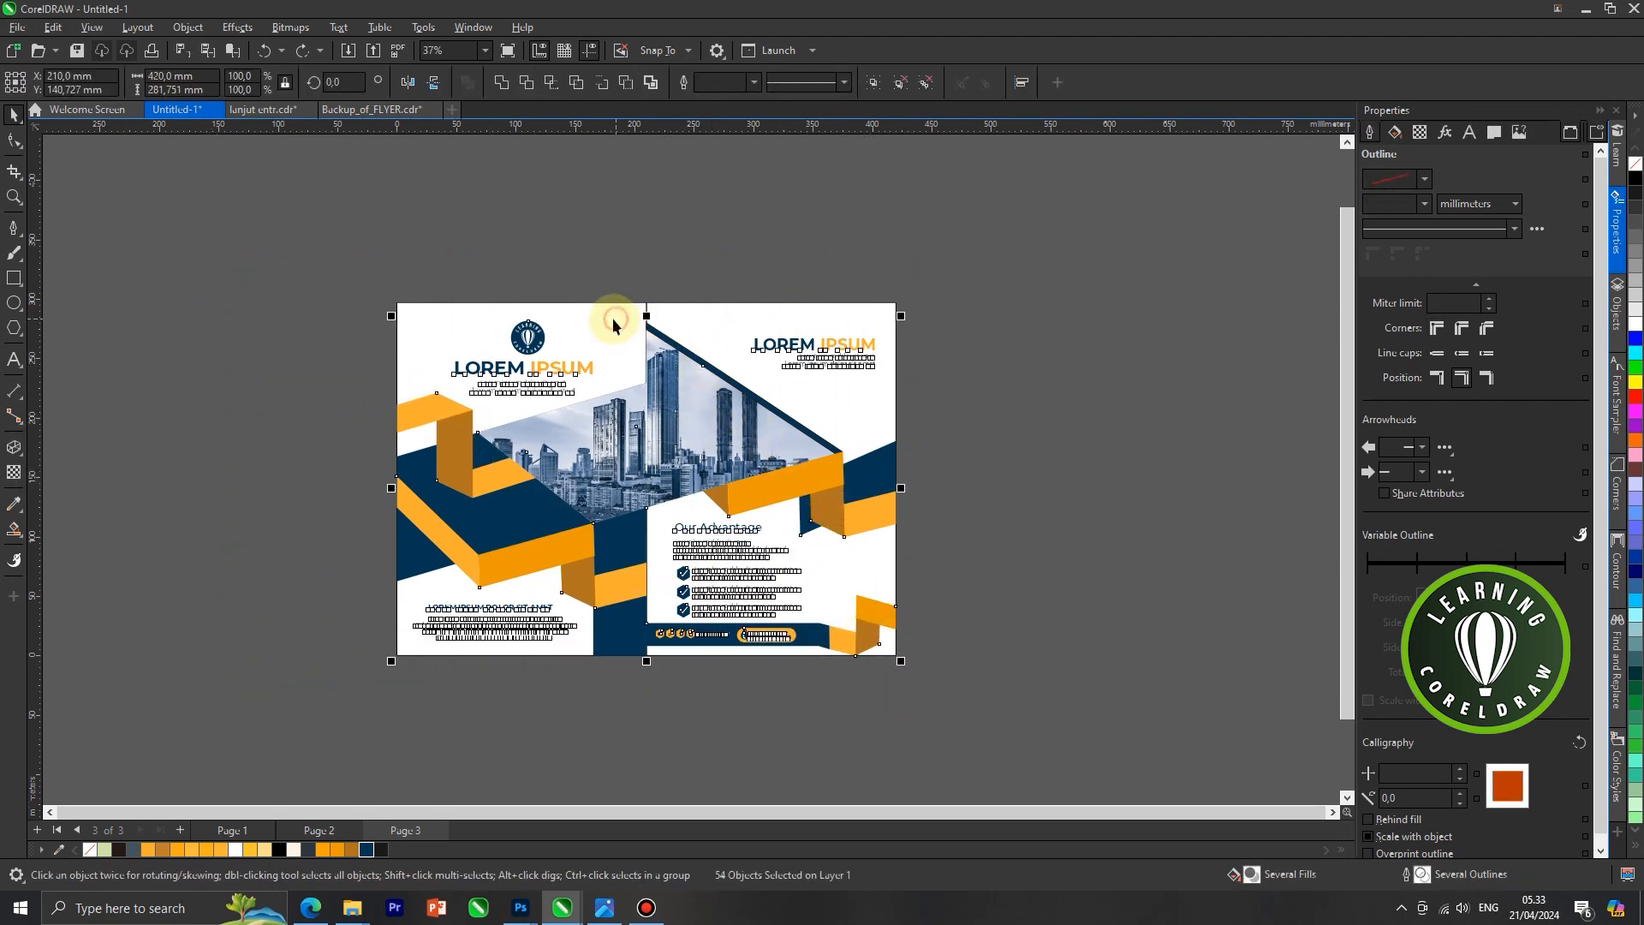
pyautogui.moveTo(529, 340); pyautogui.dragTo(976, 588)
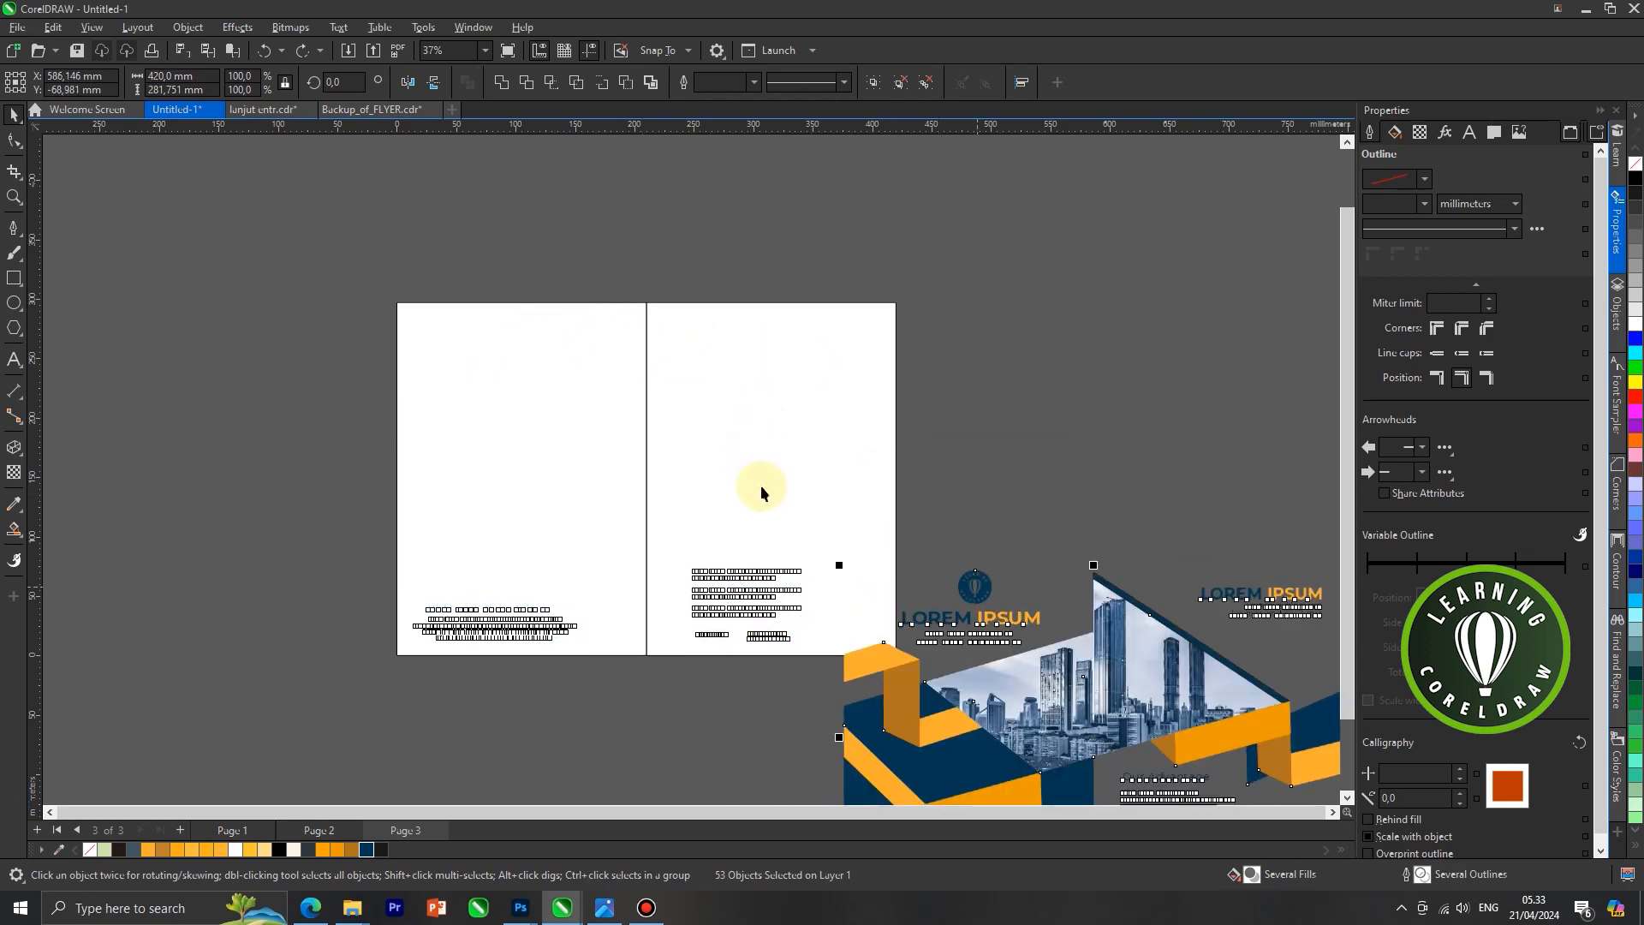
pyautogui.scroll(-2, 747, 486)
pyautogui.scroll(3, 747, 486)
pyautogui.hotkey('ctrl', 'z')
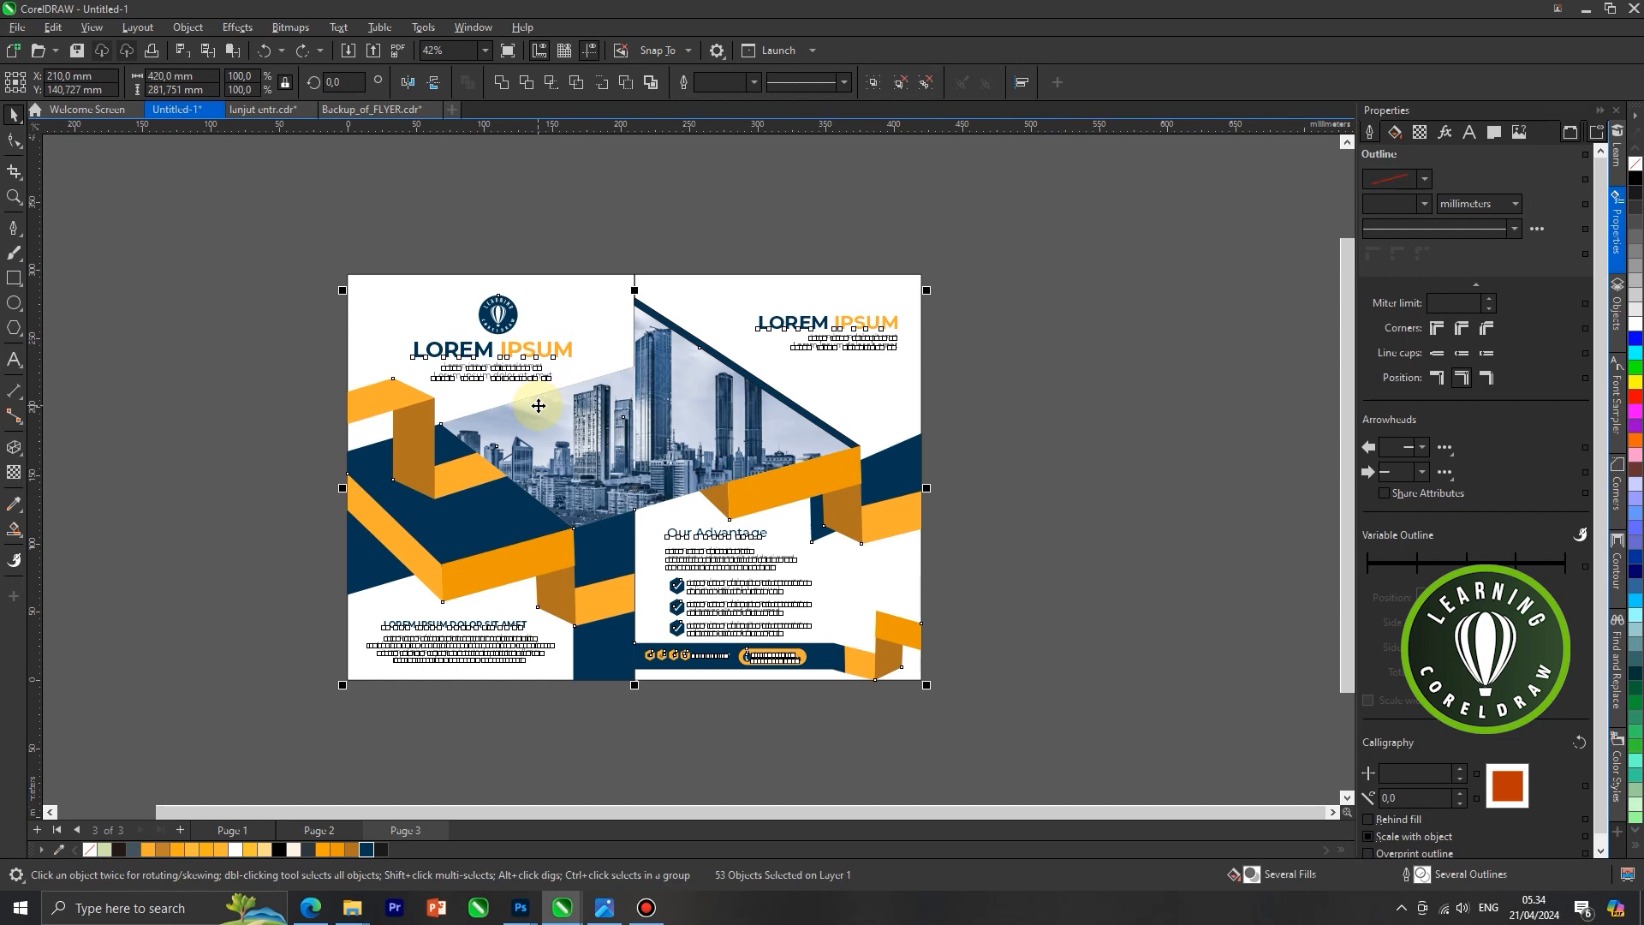
pyautogui.hotkey('ctrl', 'g')
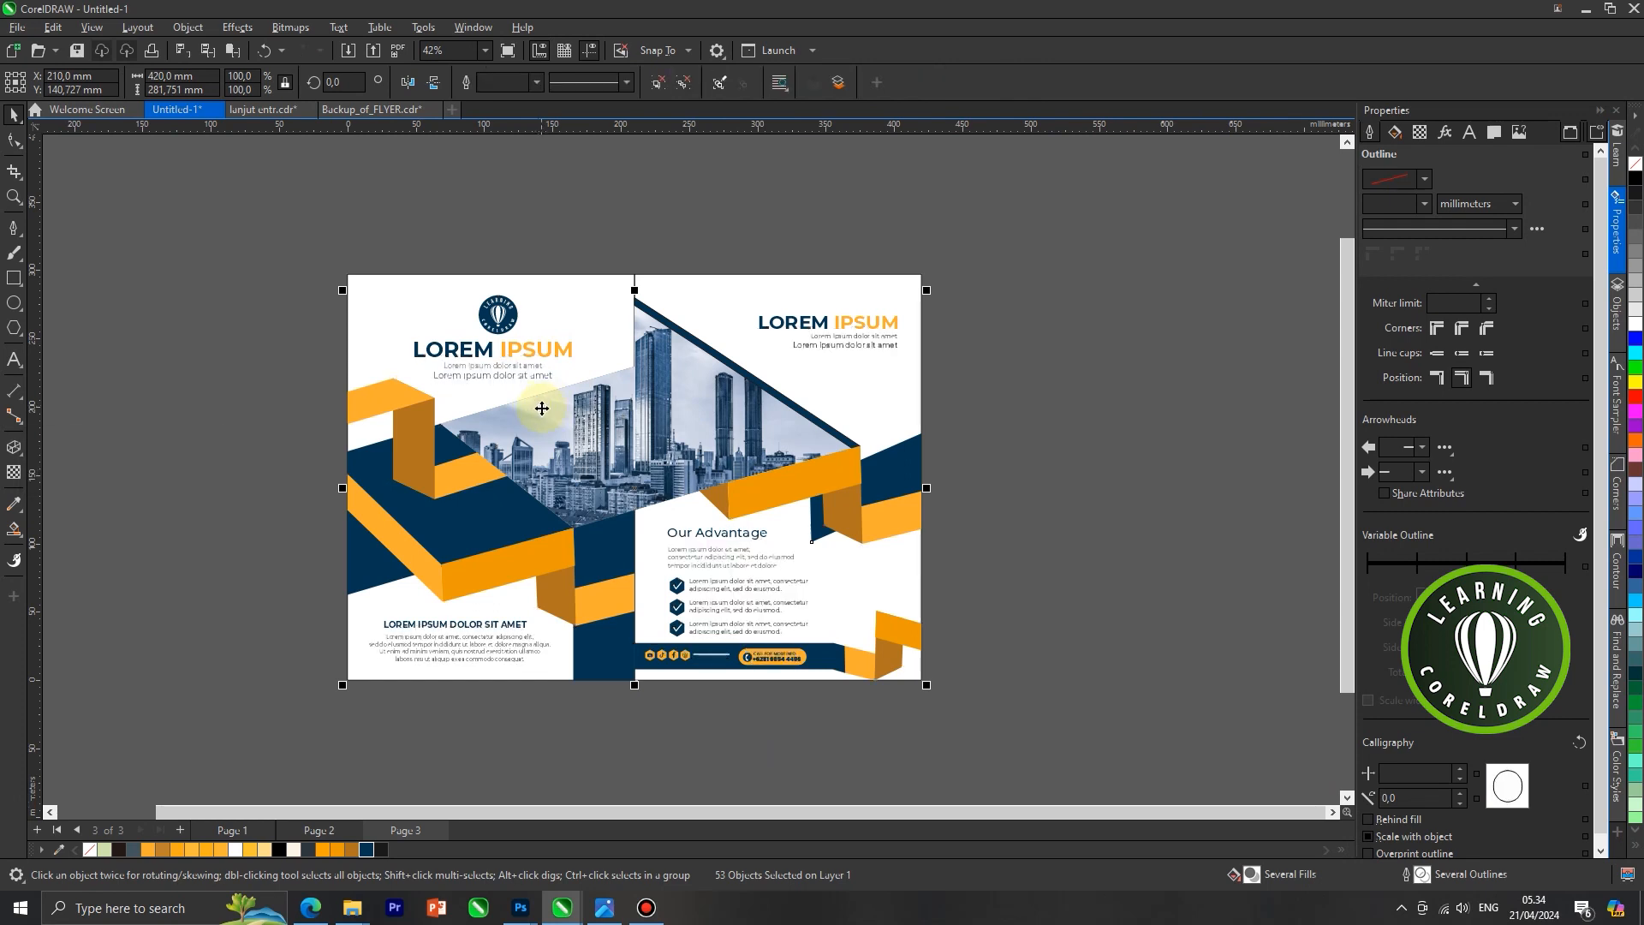
pyautogui.hotkey('ctrl', 'x')
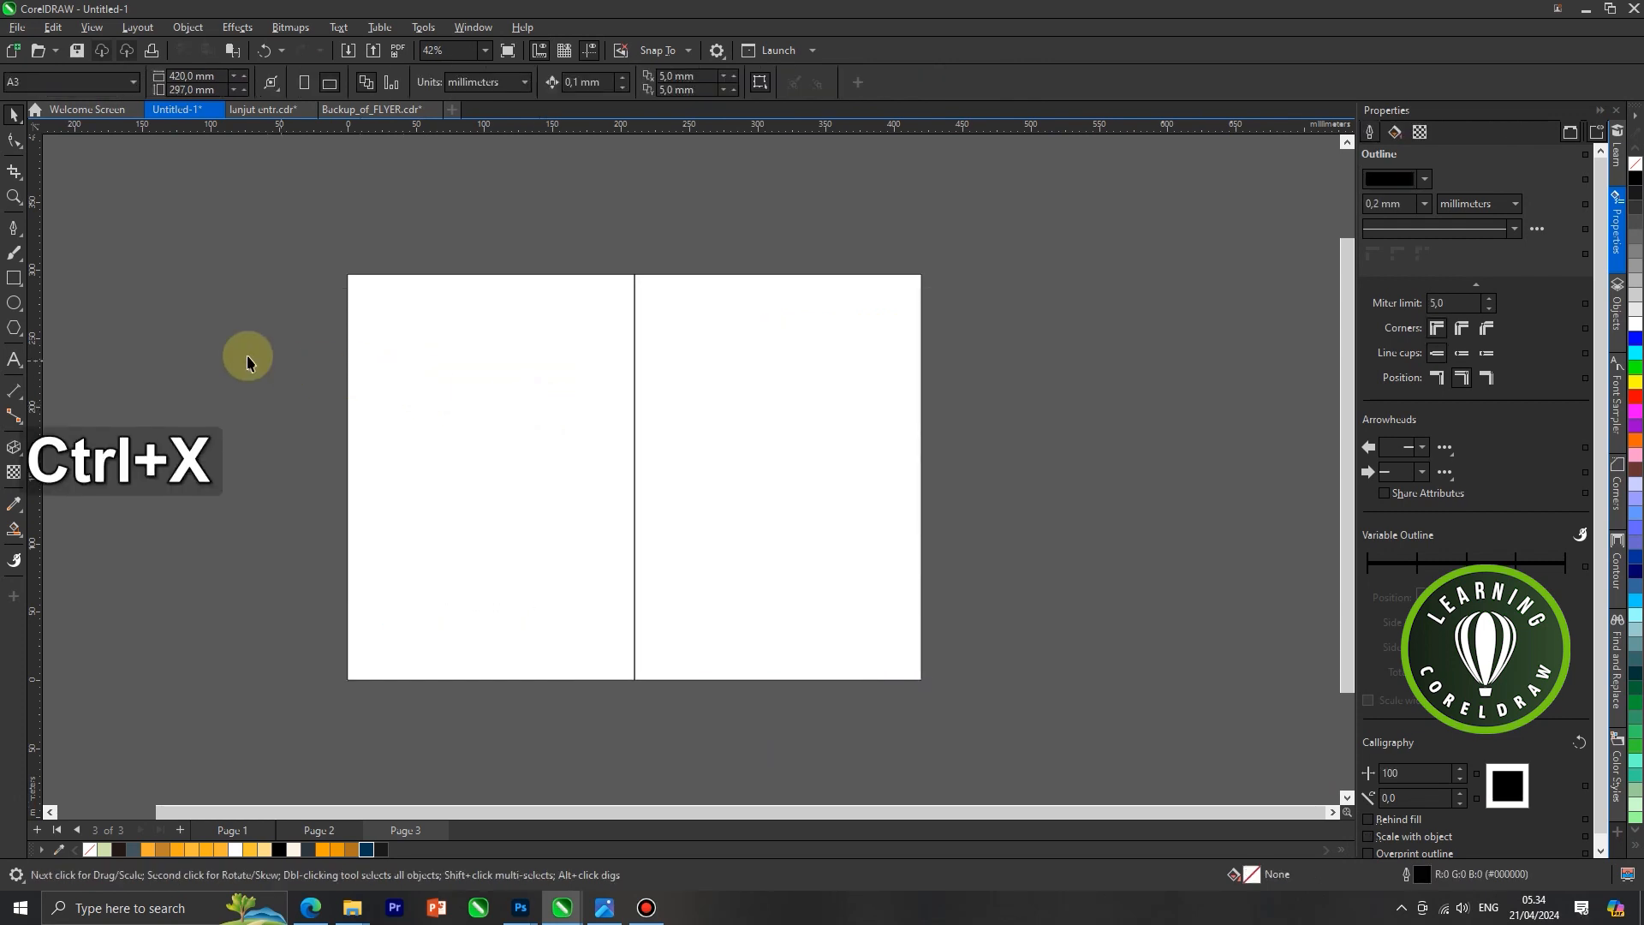
# Draw a placeholder rectangle of about 48 × 44 mm beside the page and PowerClip it inside the left white panel
pyautogui.moveTo(235, 360); pyautogui.dragTo(309, 429)
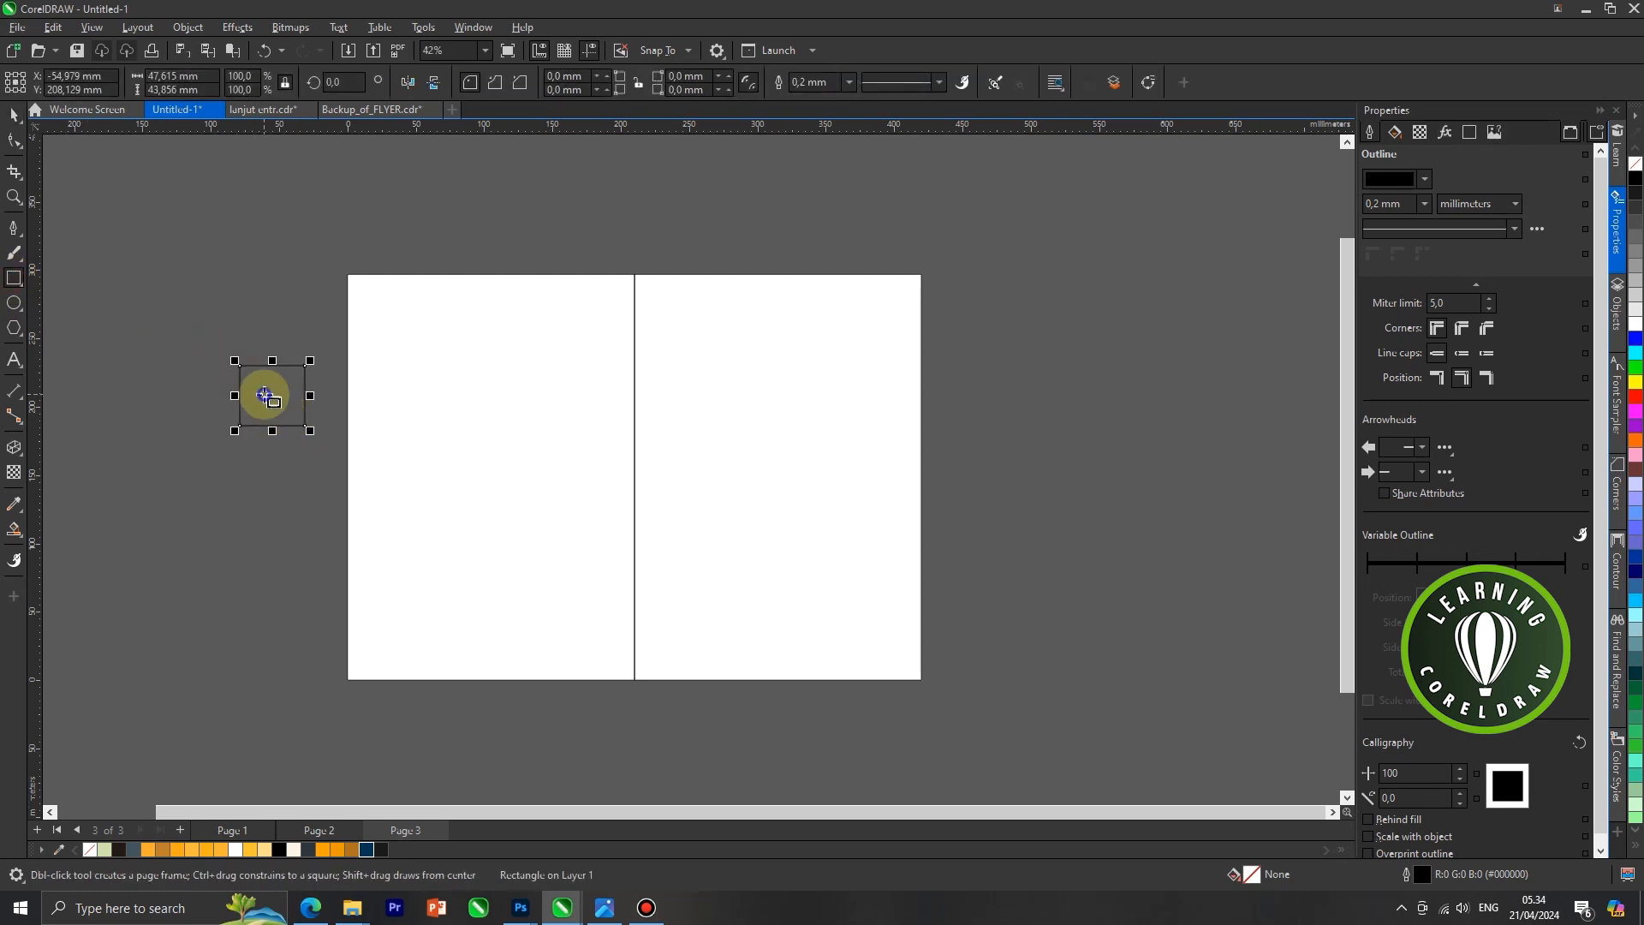
pyautogui.rightClick(264, 390)
pyautogui.click(352, 590)
pyautogui.click(471, 448)
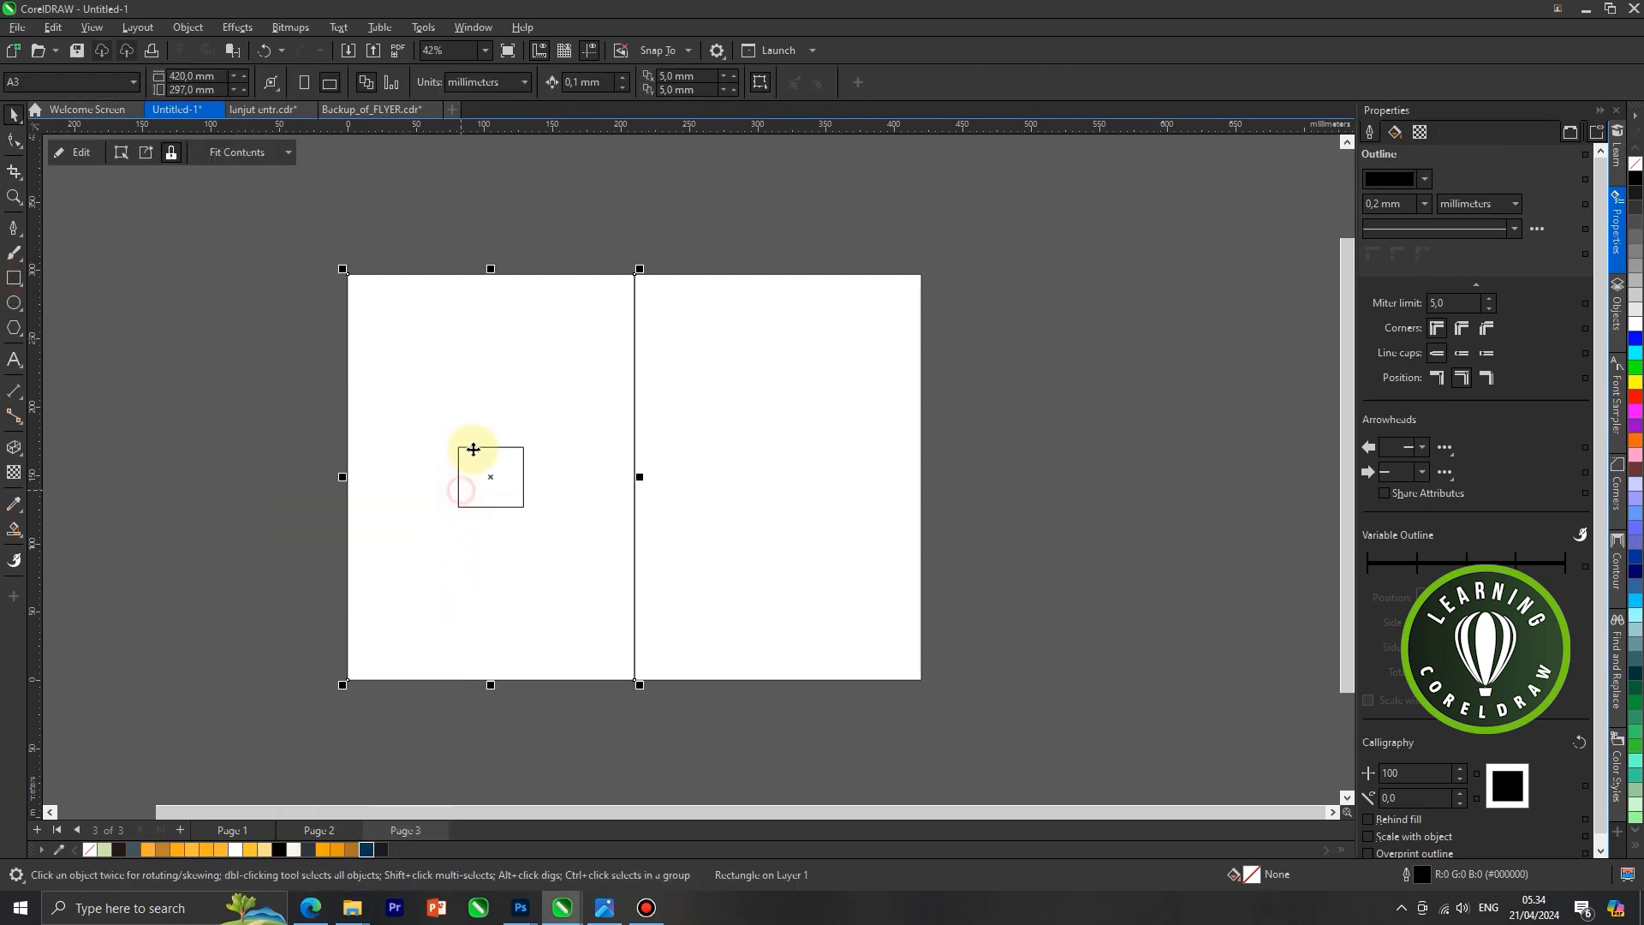
# Edit the left panel's PowerClip contents: move the placeholder rectangle off the panel, paste the grouped artwork and finish editing
pyautogui.rightClick(505, 460)
pyautogui.click(532, 368)
pyautogui.moveTo(481, 475); pyautogui.dragTo(1058, 485)
pyautogui.hotkey('ctrl', 'v')
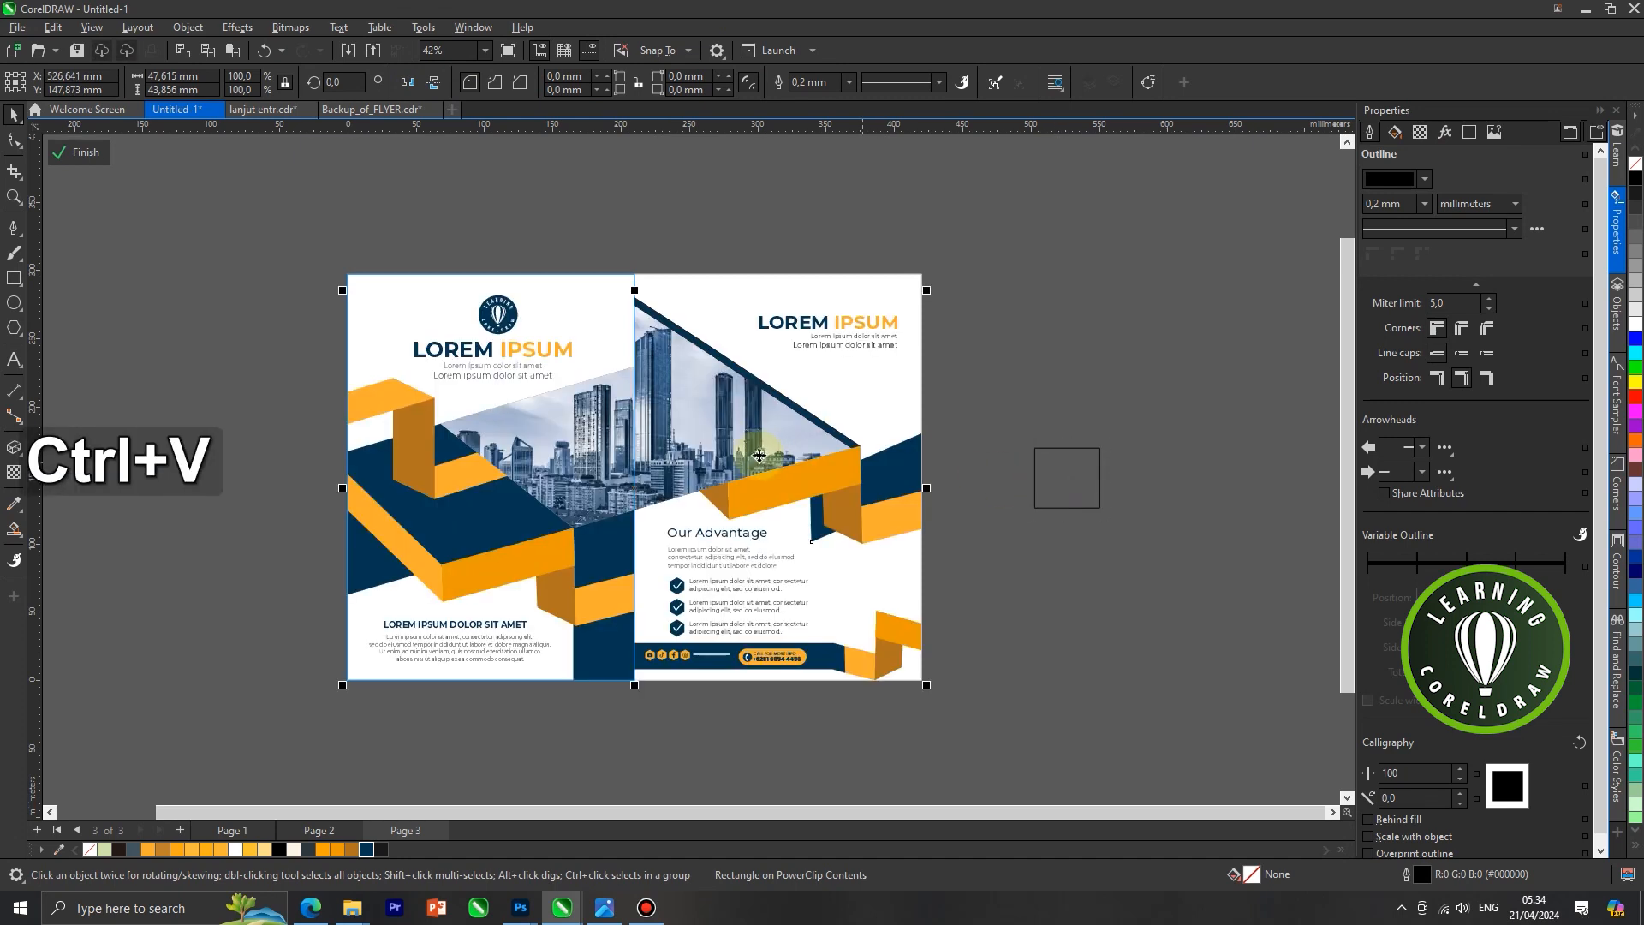
pyautogui.rightClick(744, 408)
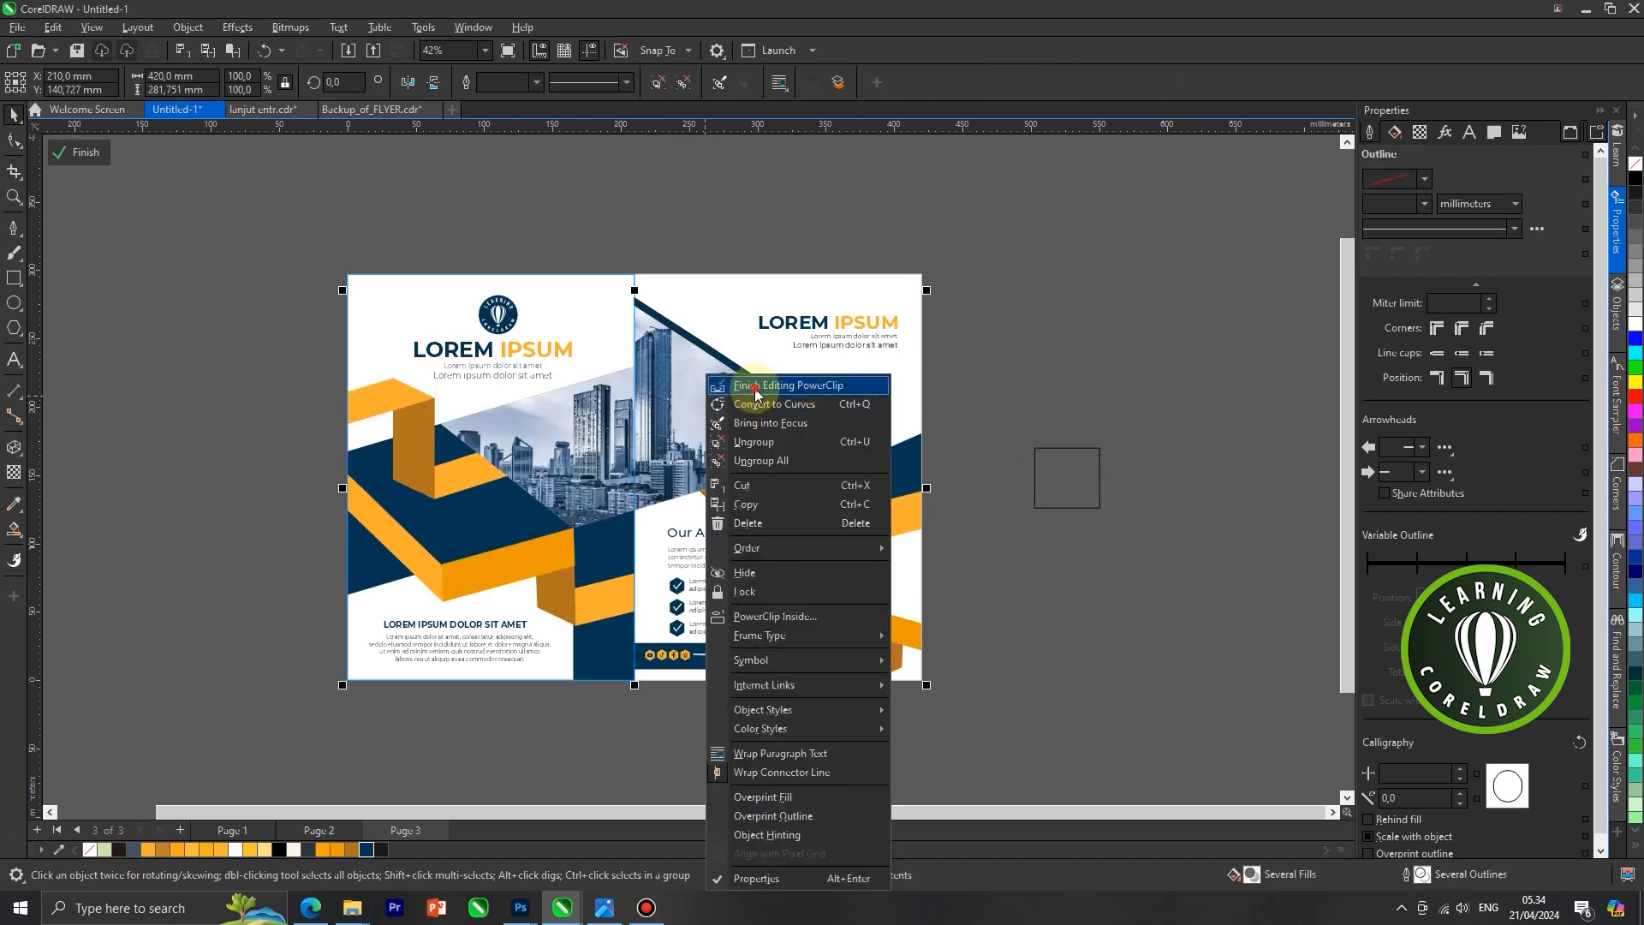
pyautogui.click(755, 393)
# Draw a placeholder ellipse of about 43 × 42 mm beside the page and PowerClip it inside the right white panel
pyautogui.rightClick(779, 390)
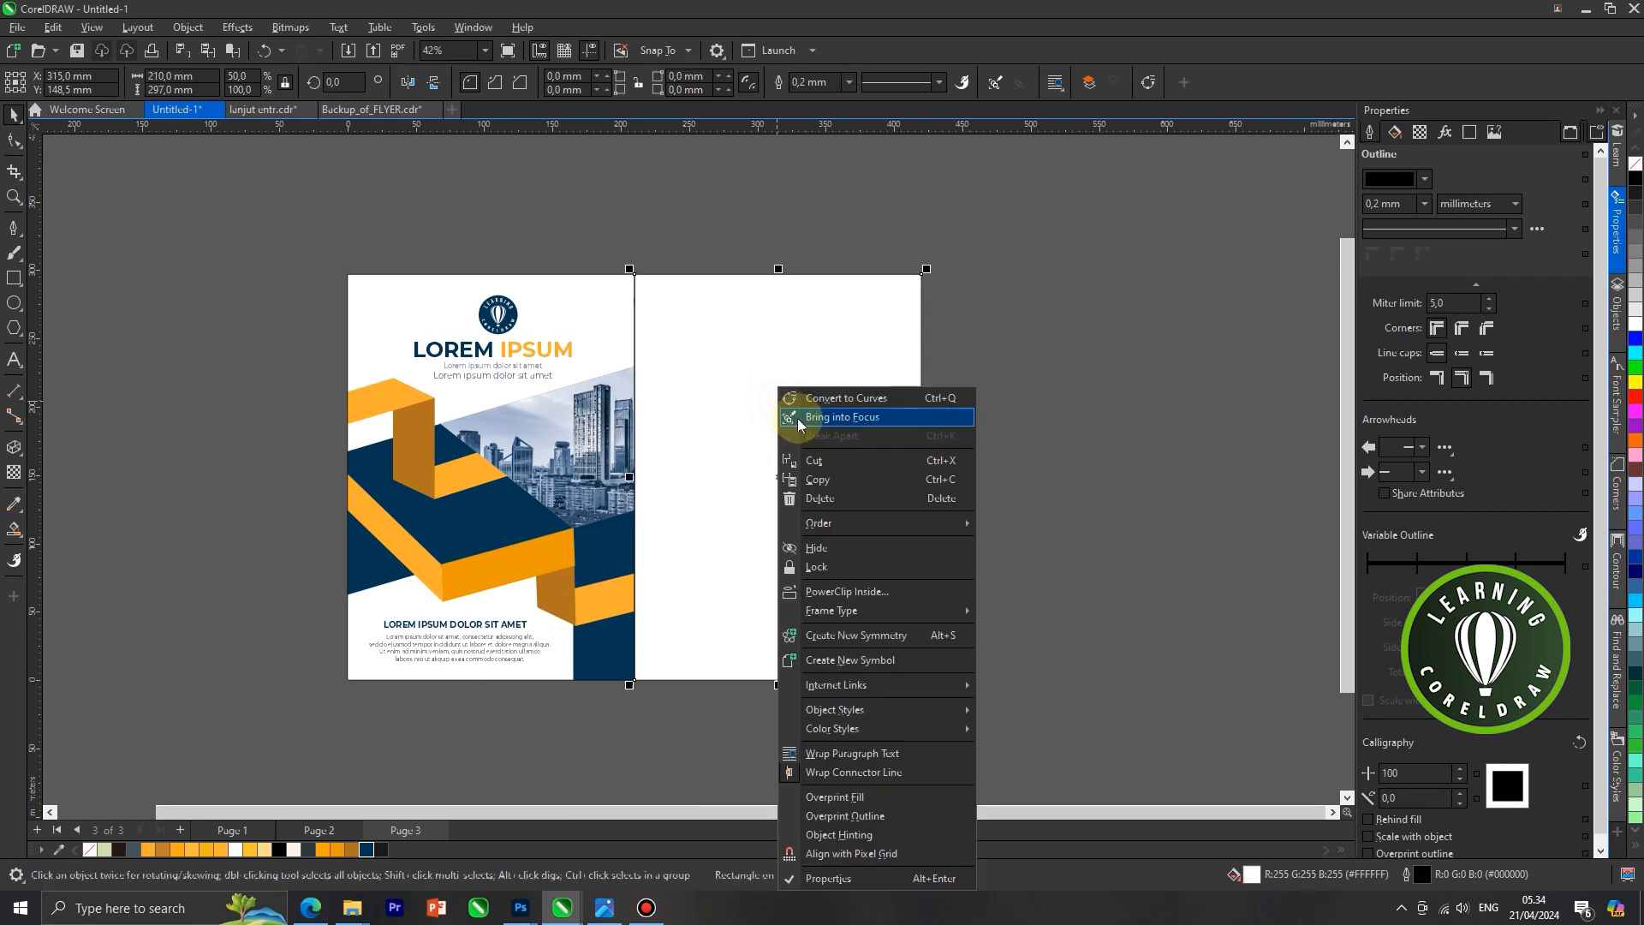
pyautogui.click(743, 391)
pyautogui.click(12, 303)
pyautogui.moveTo(159, 339); pyautogui.dragTo(216, 396)
pyautogui.rightClick(194, 375)
pyautogui.click(274, 580)
pyautogui.click(672, 477)
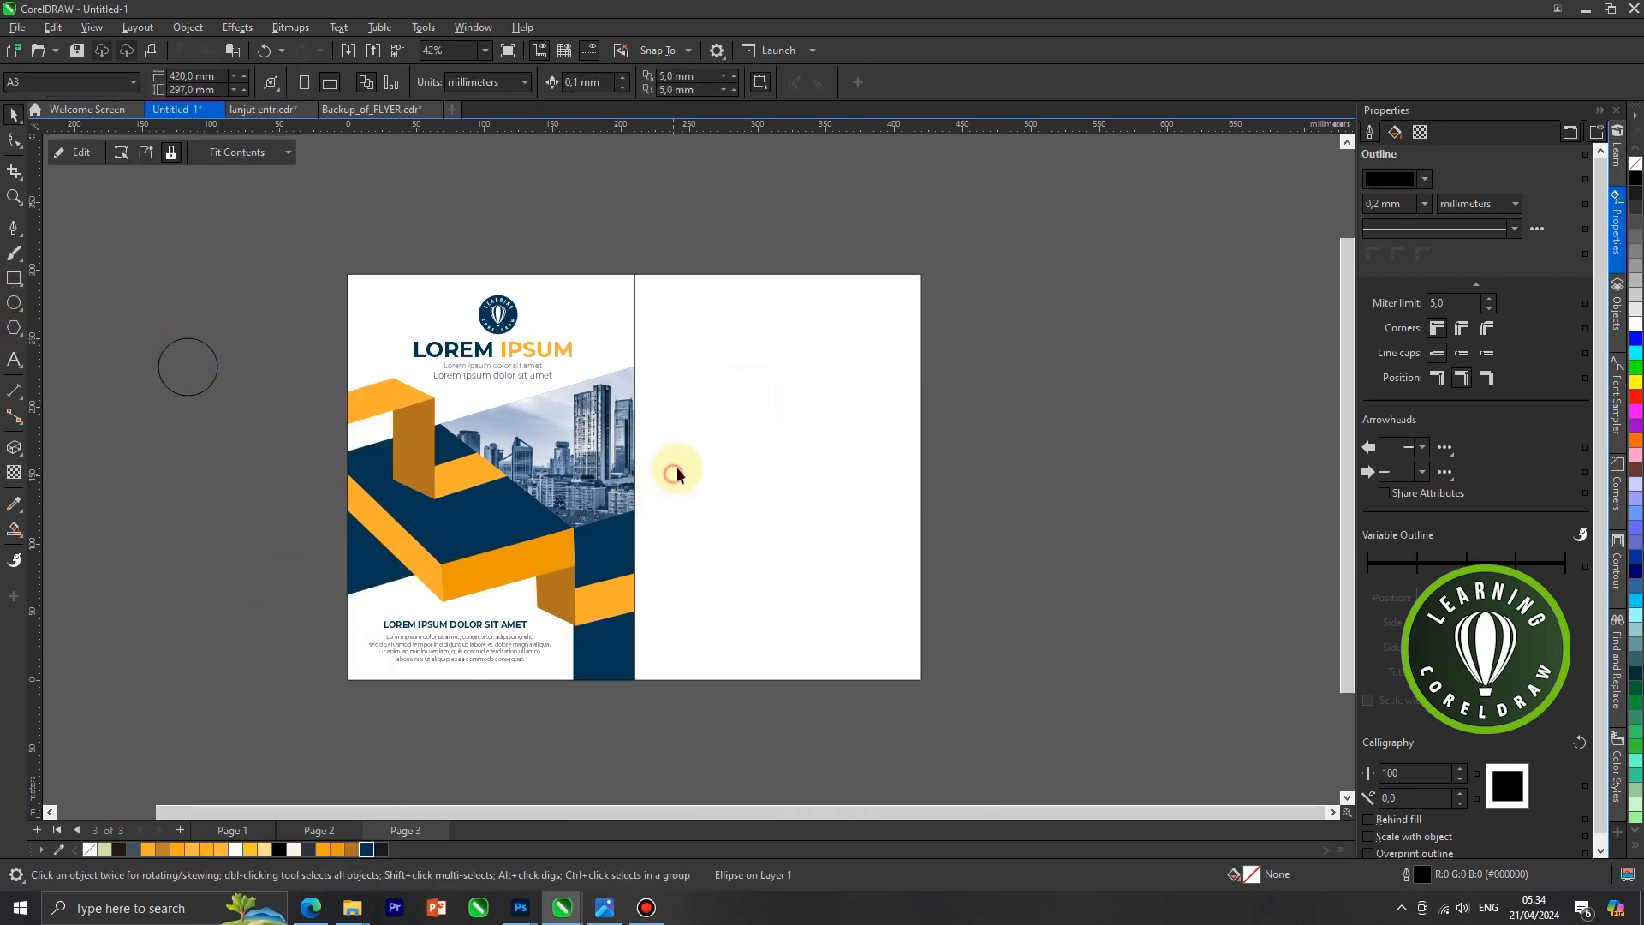
# Edit the right panel's PowerClip contents: move the placeholder ellipse off the panel, paste the grouped artwork and finish editing
pyautogui.rightClick(697, 371)
pyautogui.click(776, 368)
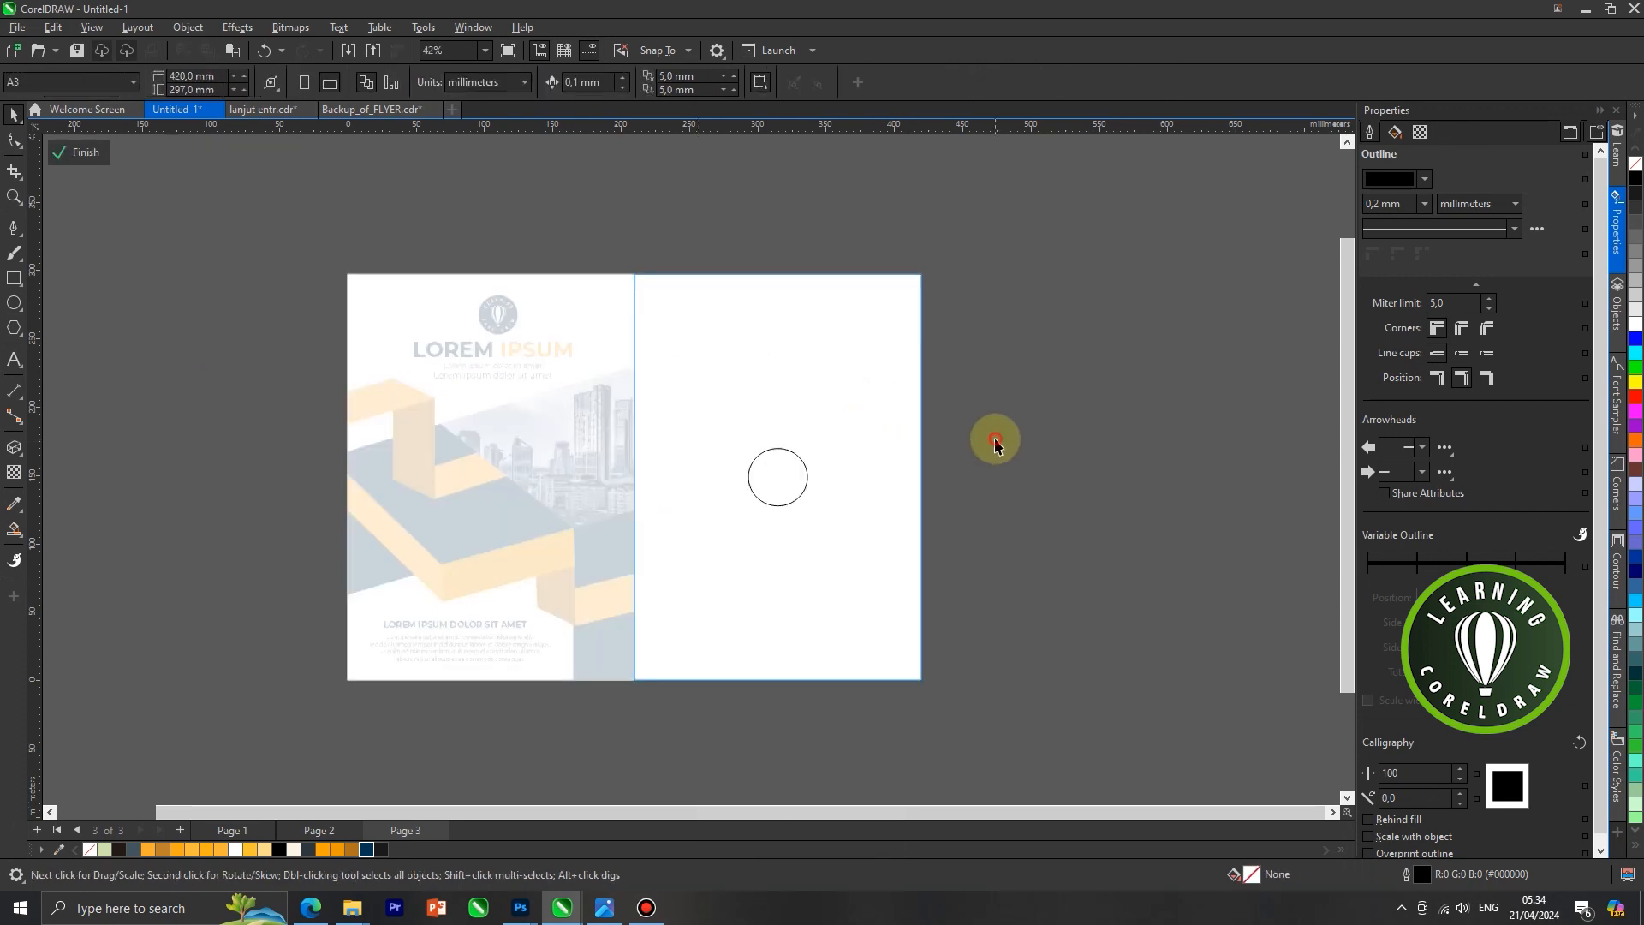
pyautogui.press('ctrl')
pyautogui.moveTo(776, 488); pyautogui.dragTo(1082, 486)
pyautogui.hotkey('ctrl', 'b')
pyautogui.click(928, 543)
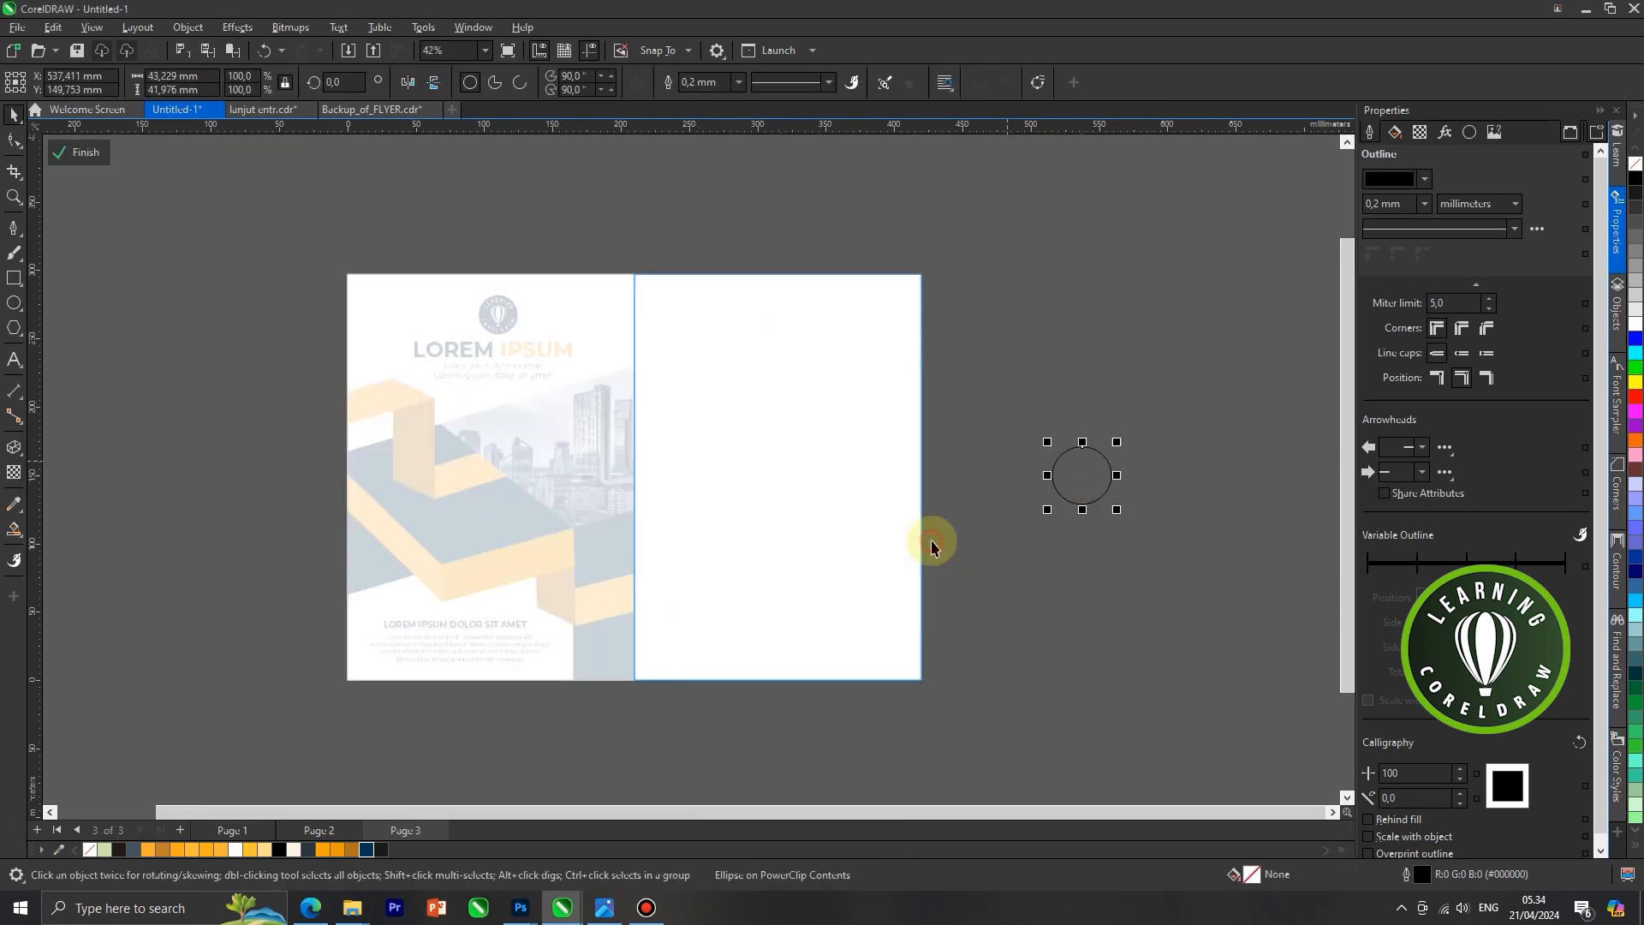
pyautogui.hotkey('ctrl', 'v')
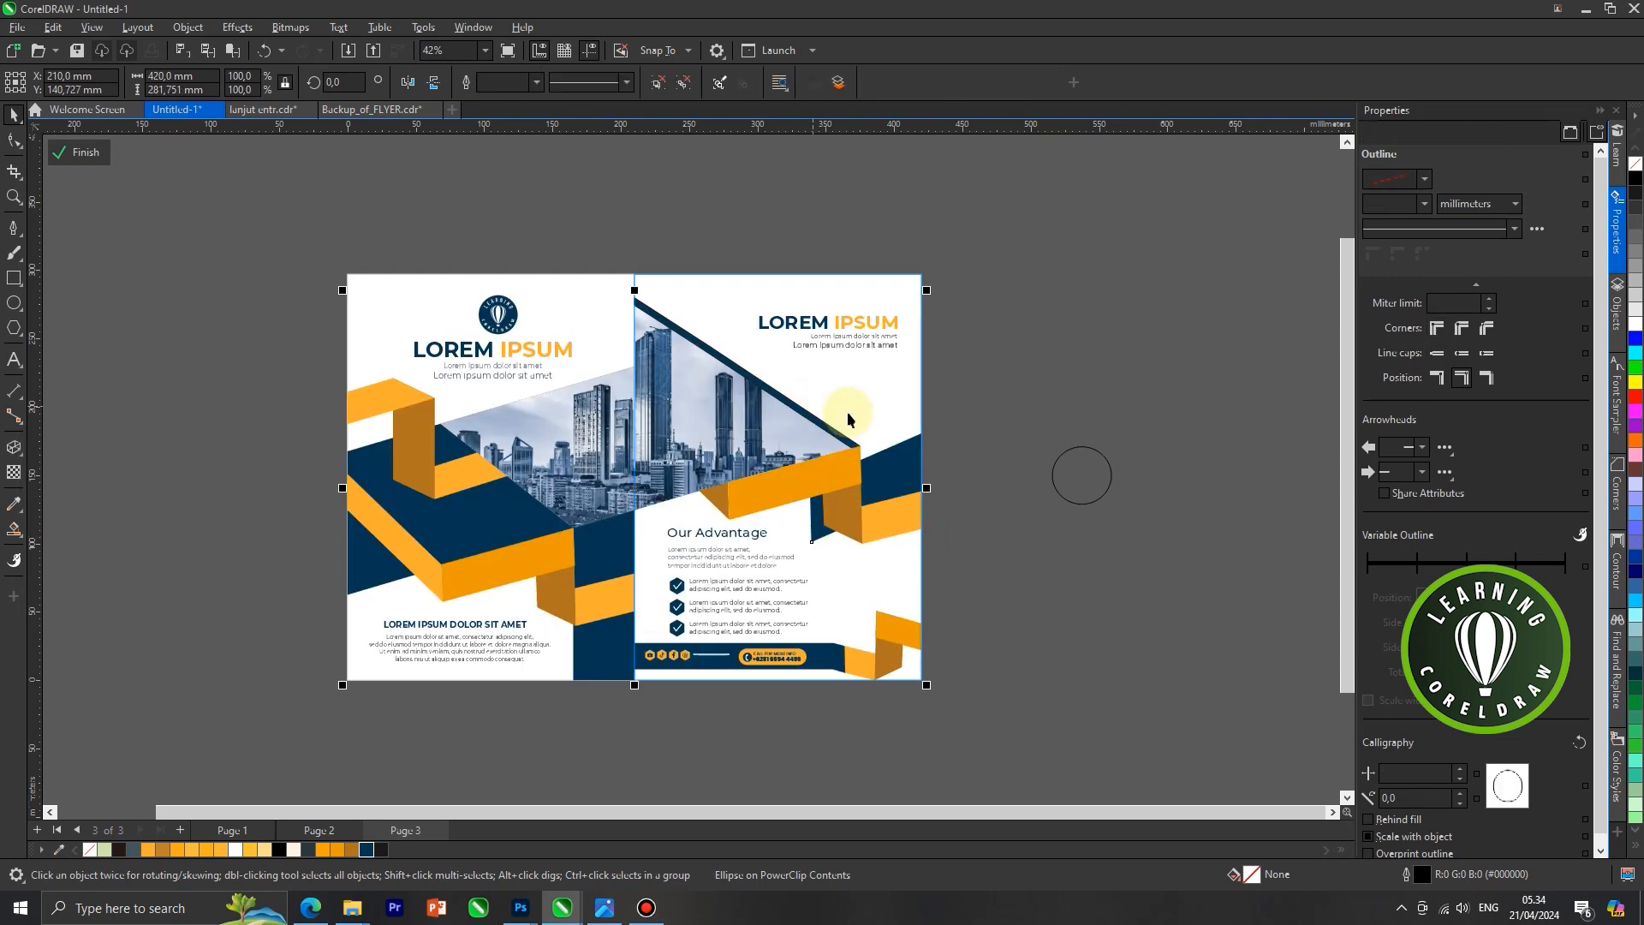
pyautogui.rightClick(813, 409)
pyautogui.click(872, 419)
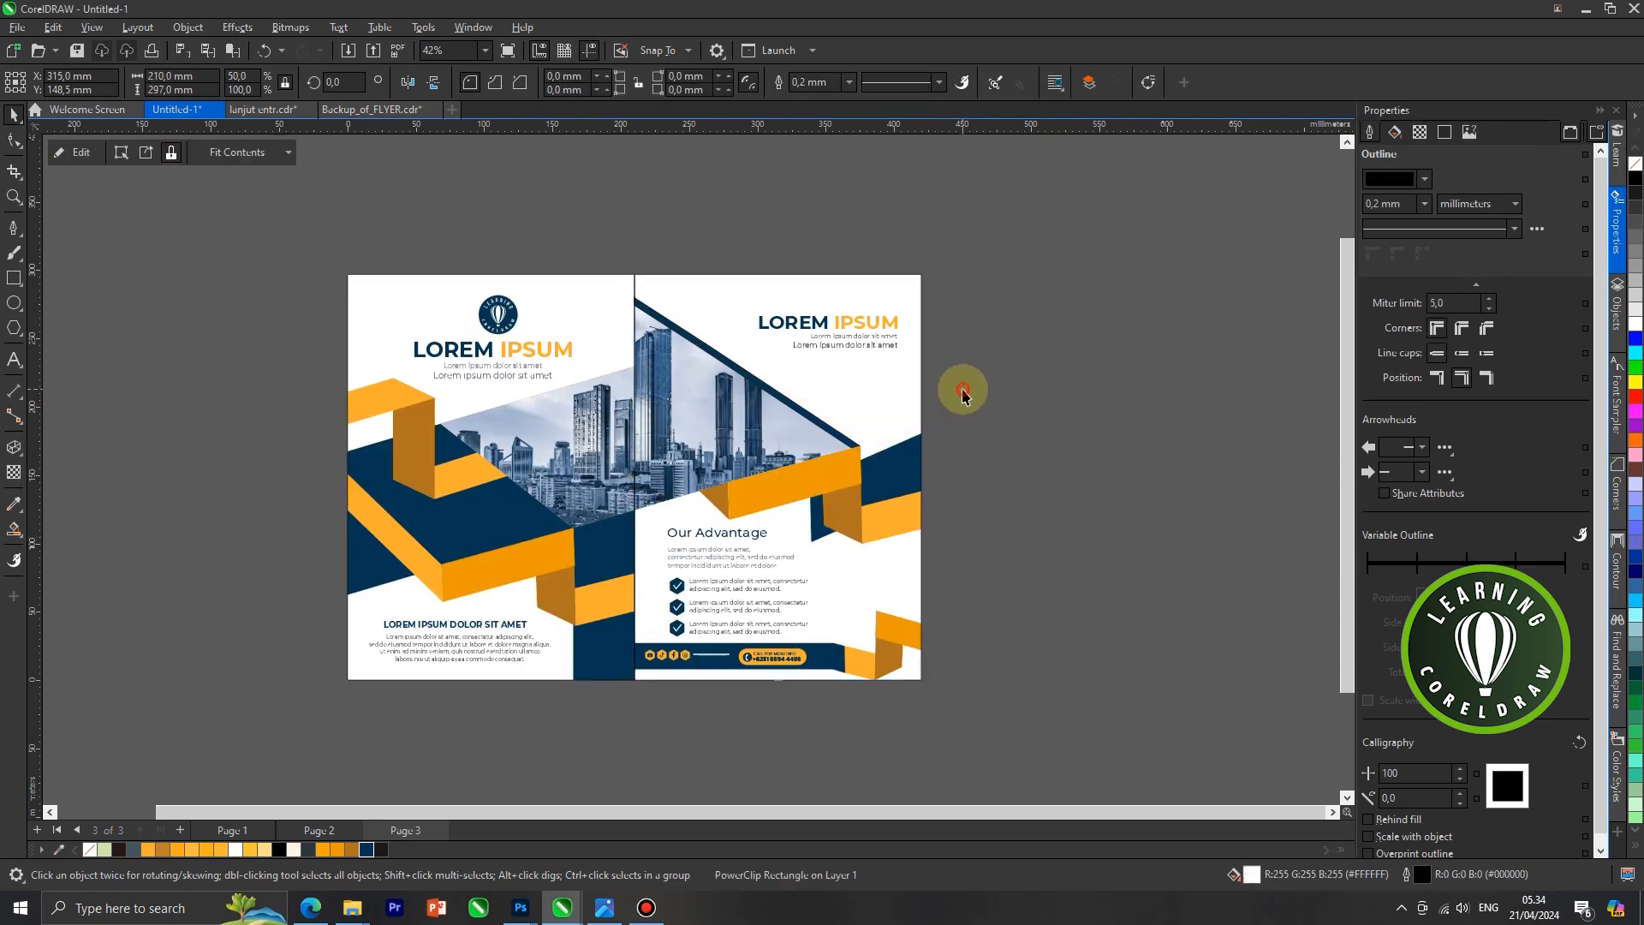
# Move the right PowerClip panel about 48 mm to the right and remove the outlines of both panels
pyautogui.moveTo(801, 413); pyautogui.dragTo(850, 415)
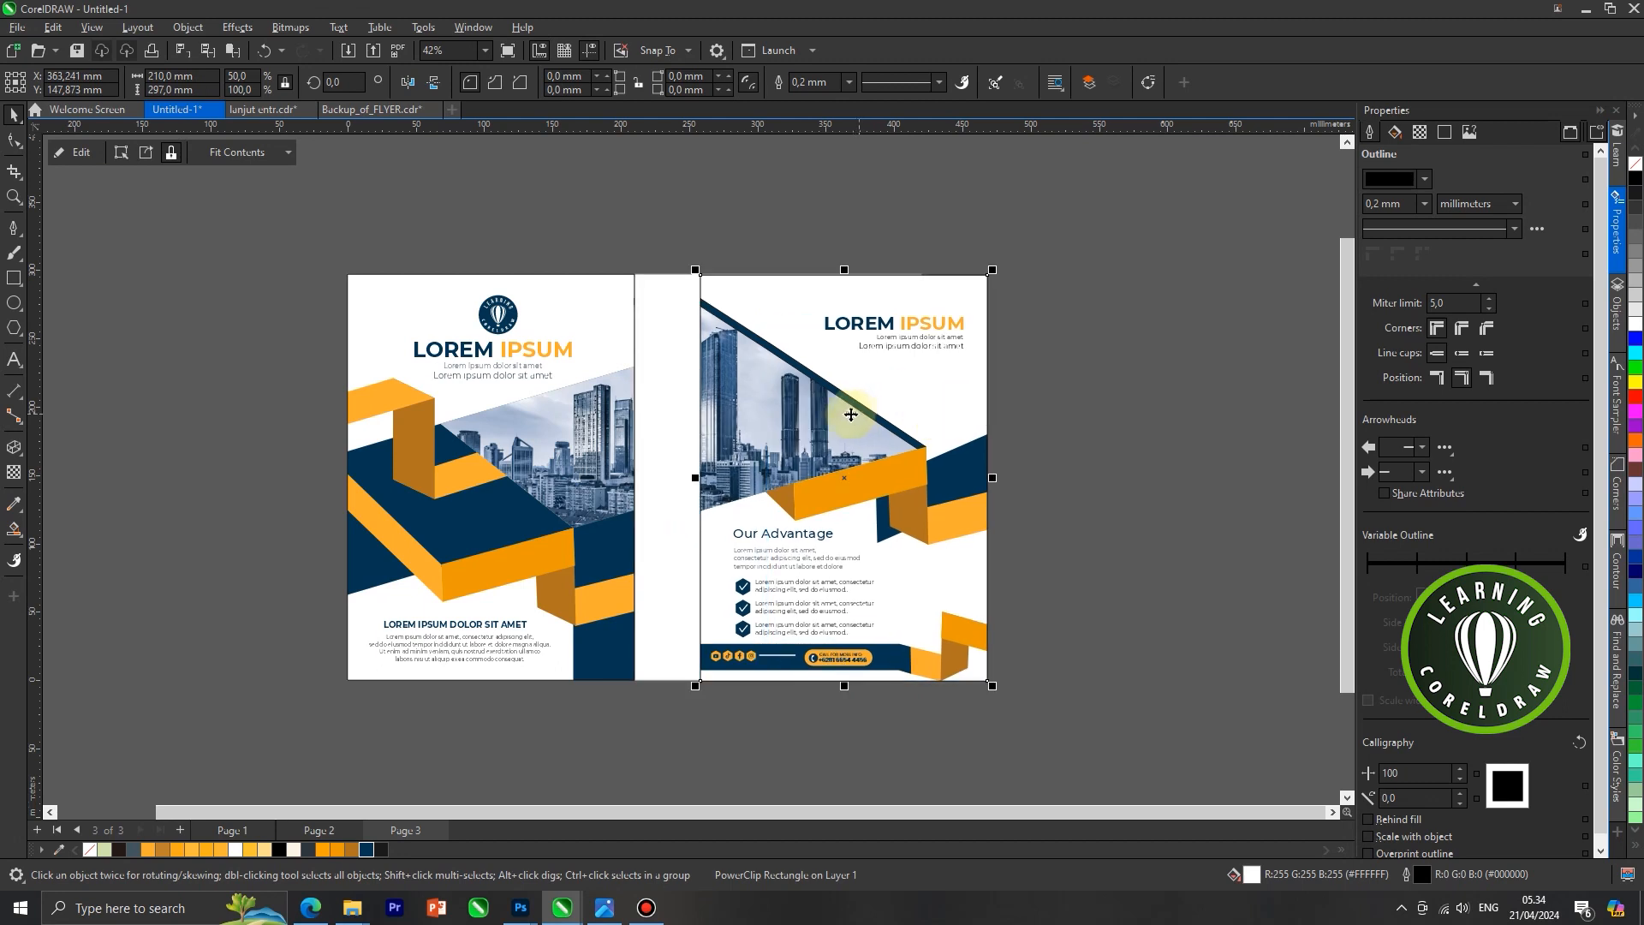
pyautogui.rightClick(1635, 163)
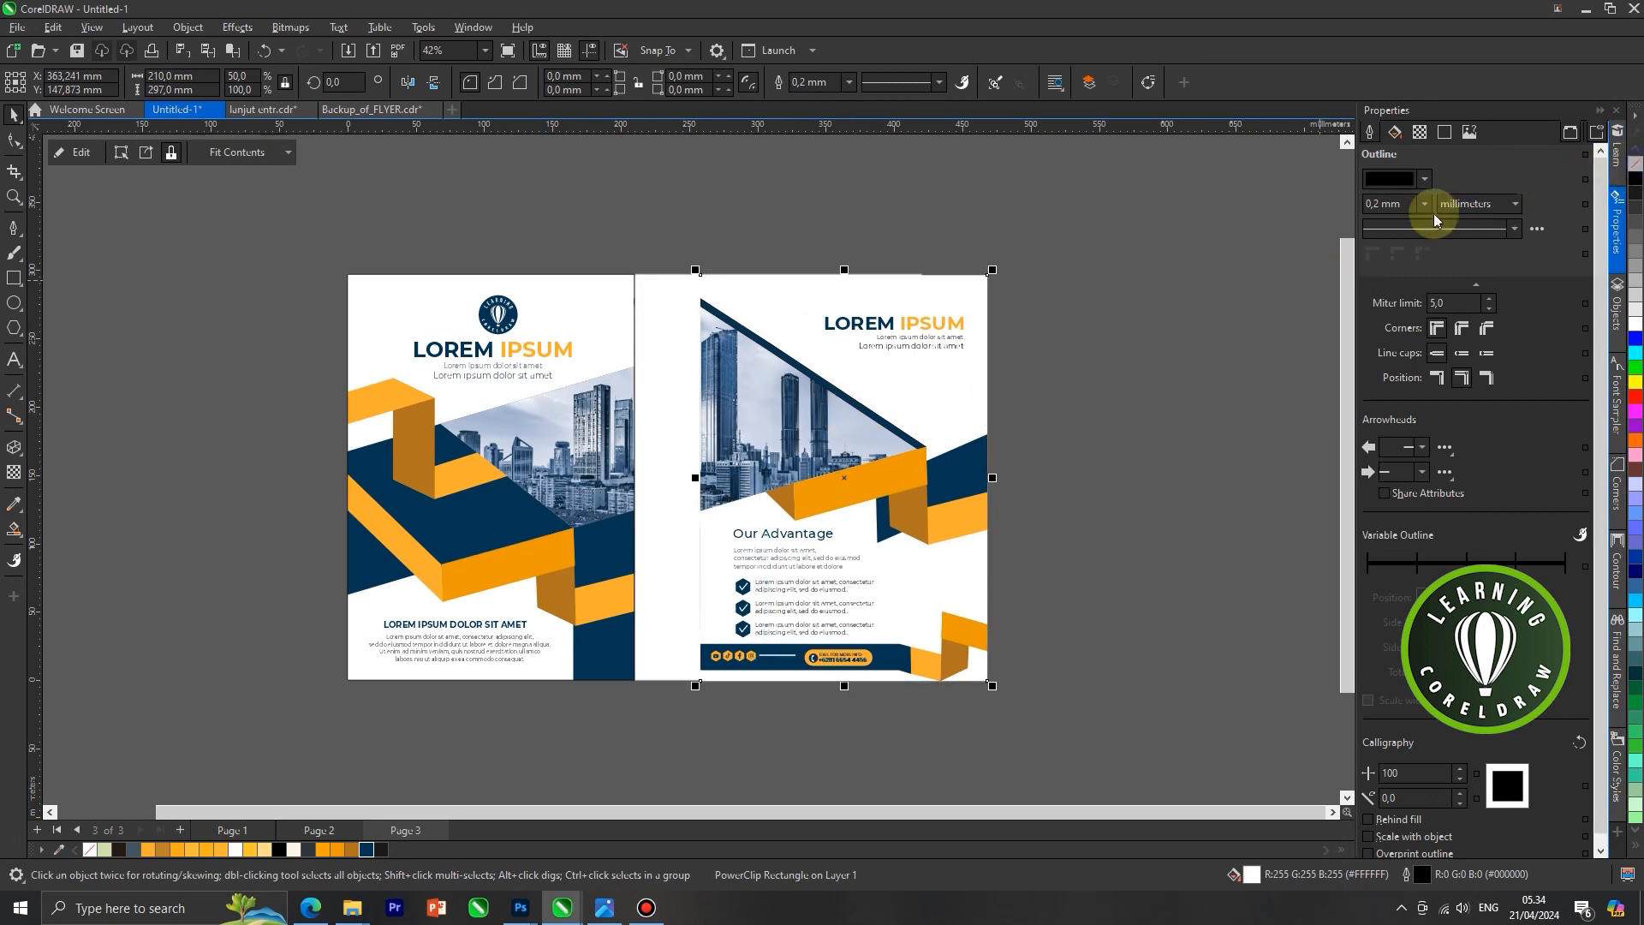
pyautogui.click(578, 412)
pyautogui.rightClick(1636, 162)
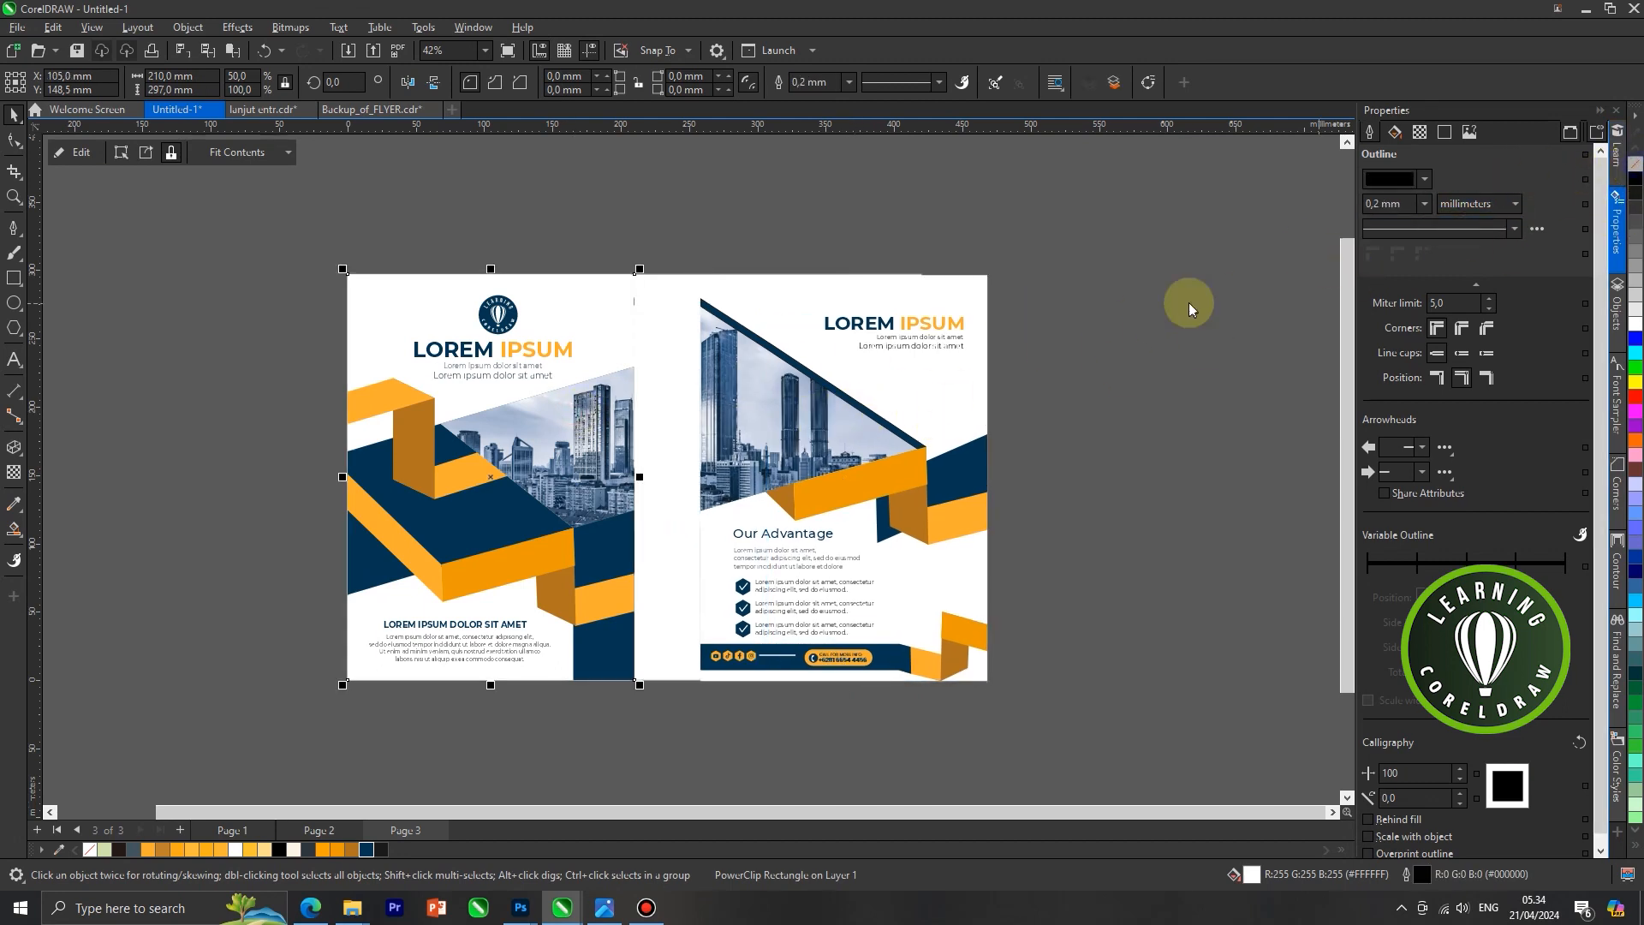
pyautogui.click(1076, 340)
# Select both PowerClip panels together and move them off the page to its left side
pyautogui.click(868, 382)
pyautogui.scroll(-1, 612, 417)
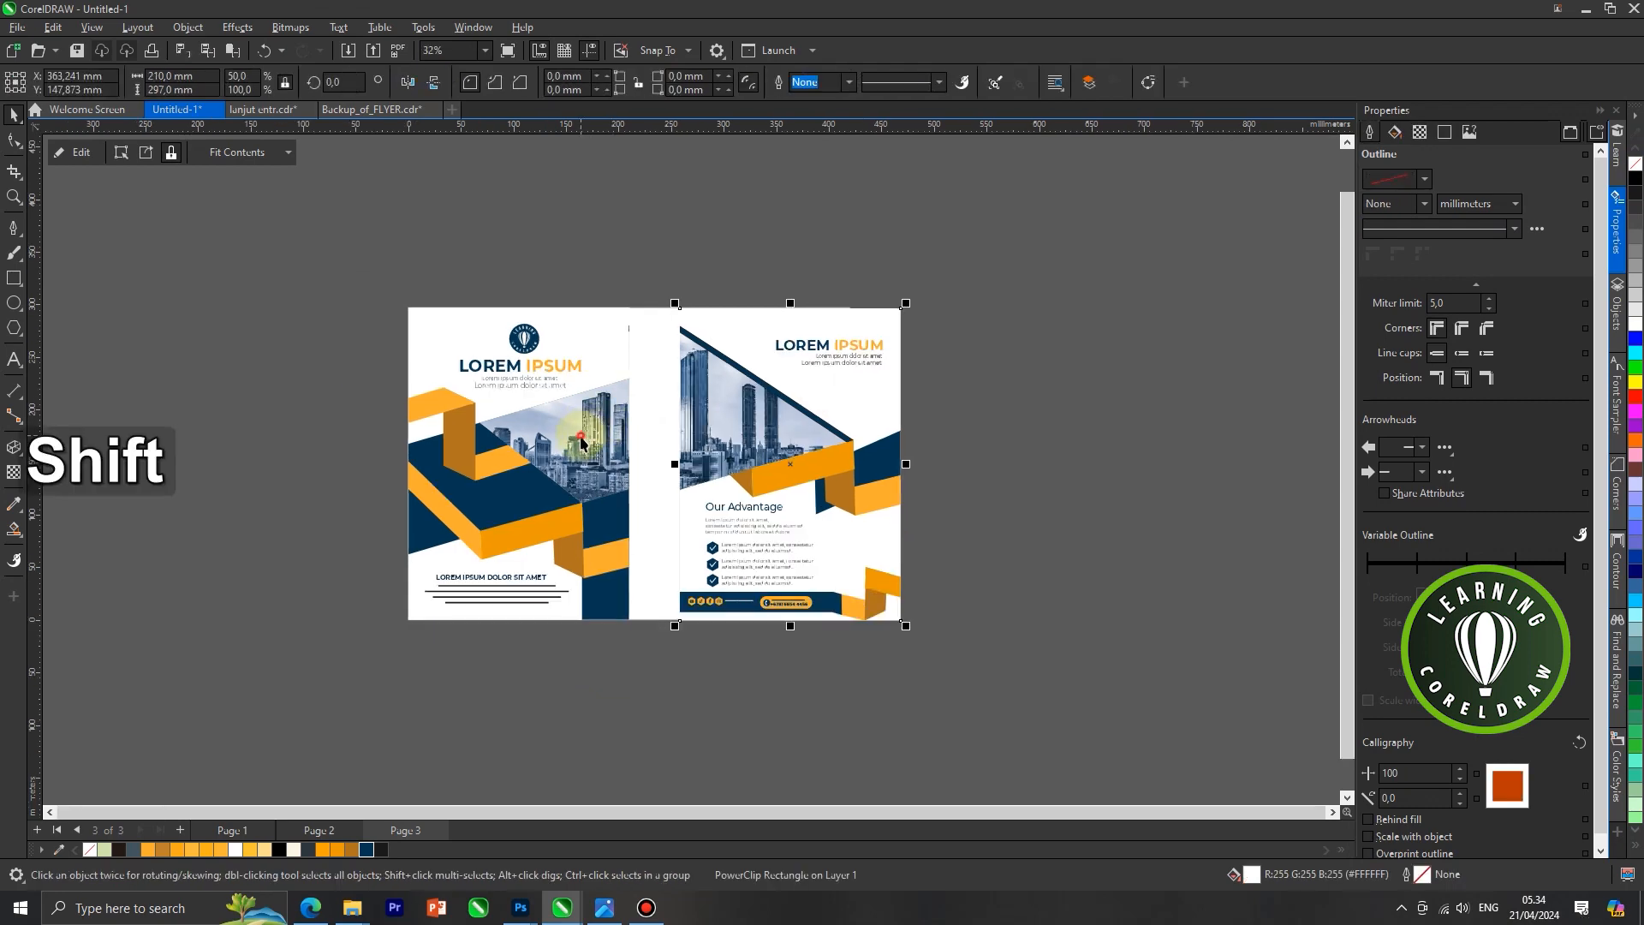
pyautogui.keyDown('shift'); pyautogui.click(585, 431); pyautogui.keyUp('shift')
pyautogui.moveTo(760, 434); pyautogui.dragTo(258, 442)
pyautogui.scroll(2, 573, 502)
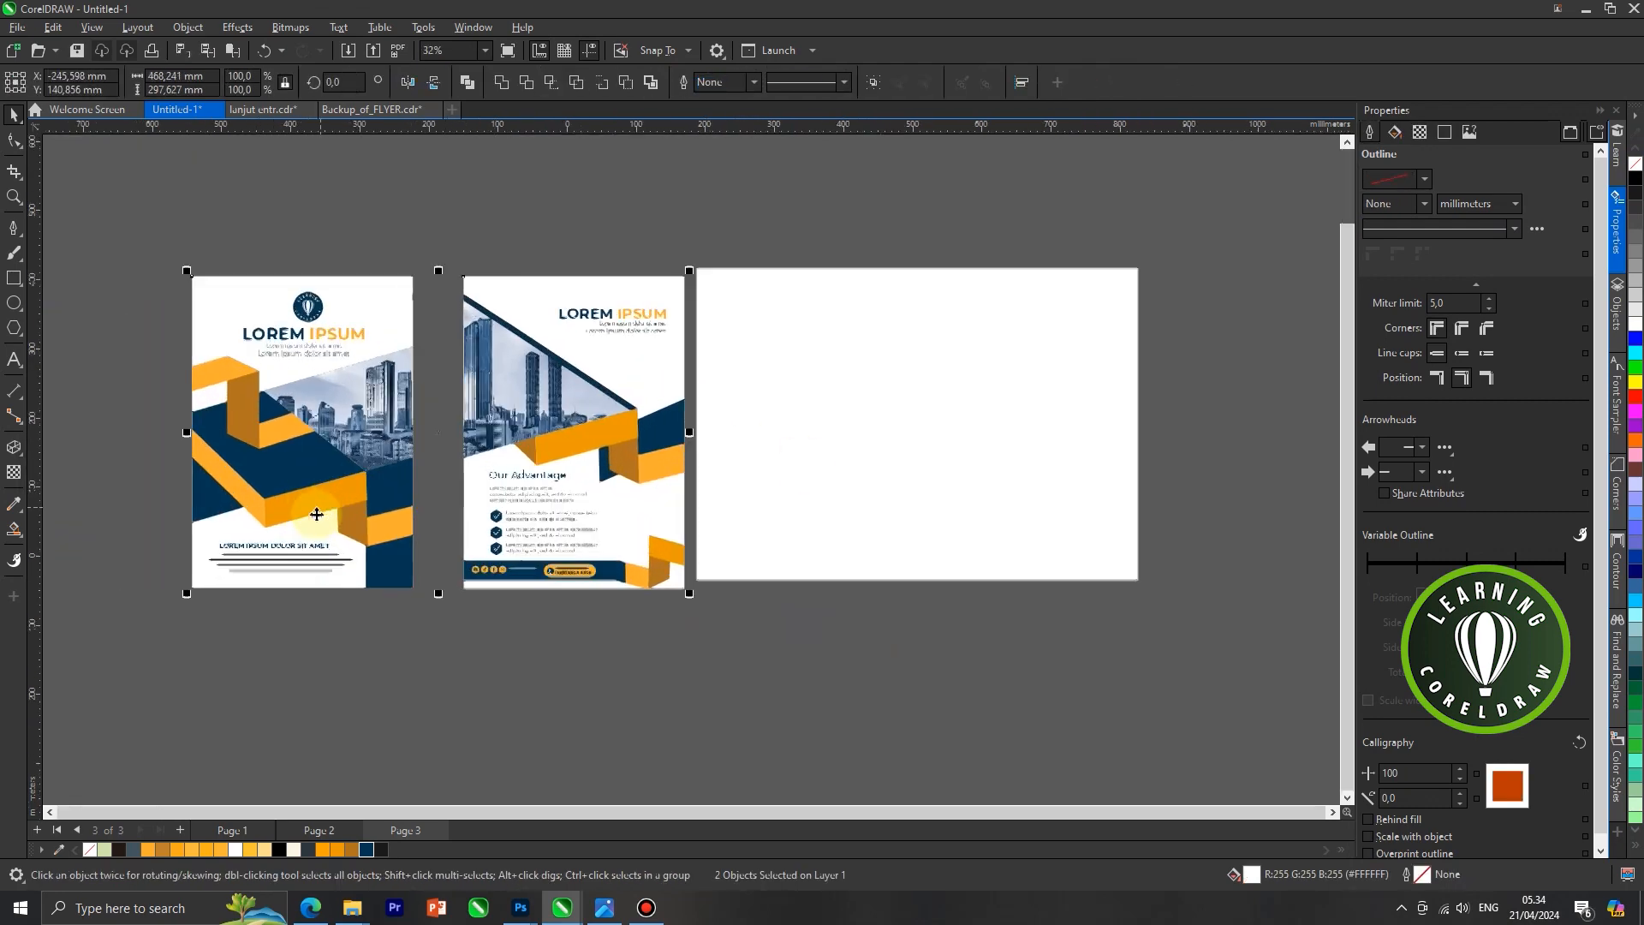
pyautogui.press('Escape')
# Move the right flyer panel beside the left one with a narrow gap and try to align their top edges
pyautogui.moveTo(541, 395); pyautogui.dragTo(478, 395)
pyautogui.scroll(-2, 651, 469)
pyautogui.click(751, 600)
pyautogui.scroll(2, 463, 456)
pyautogui.keyDown('shift'); pyautogui.click(456, 433); pyautogui.keyUp('shift')
pyautogui.press('t')
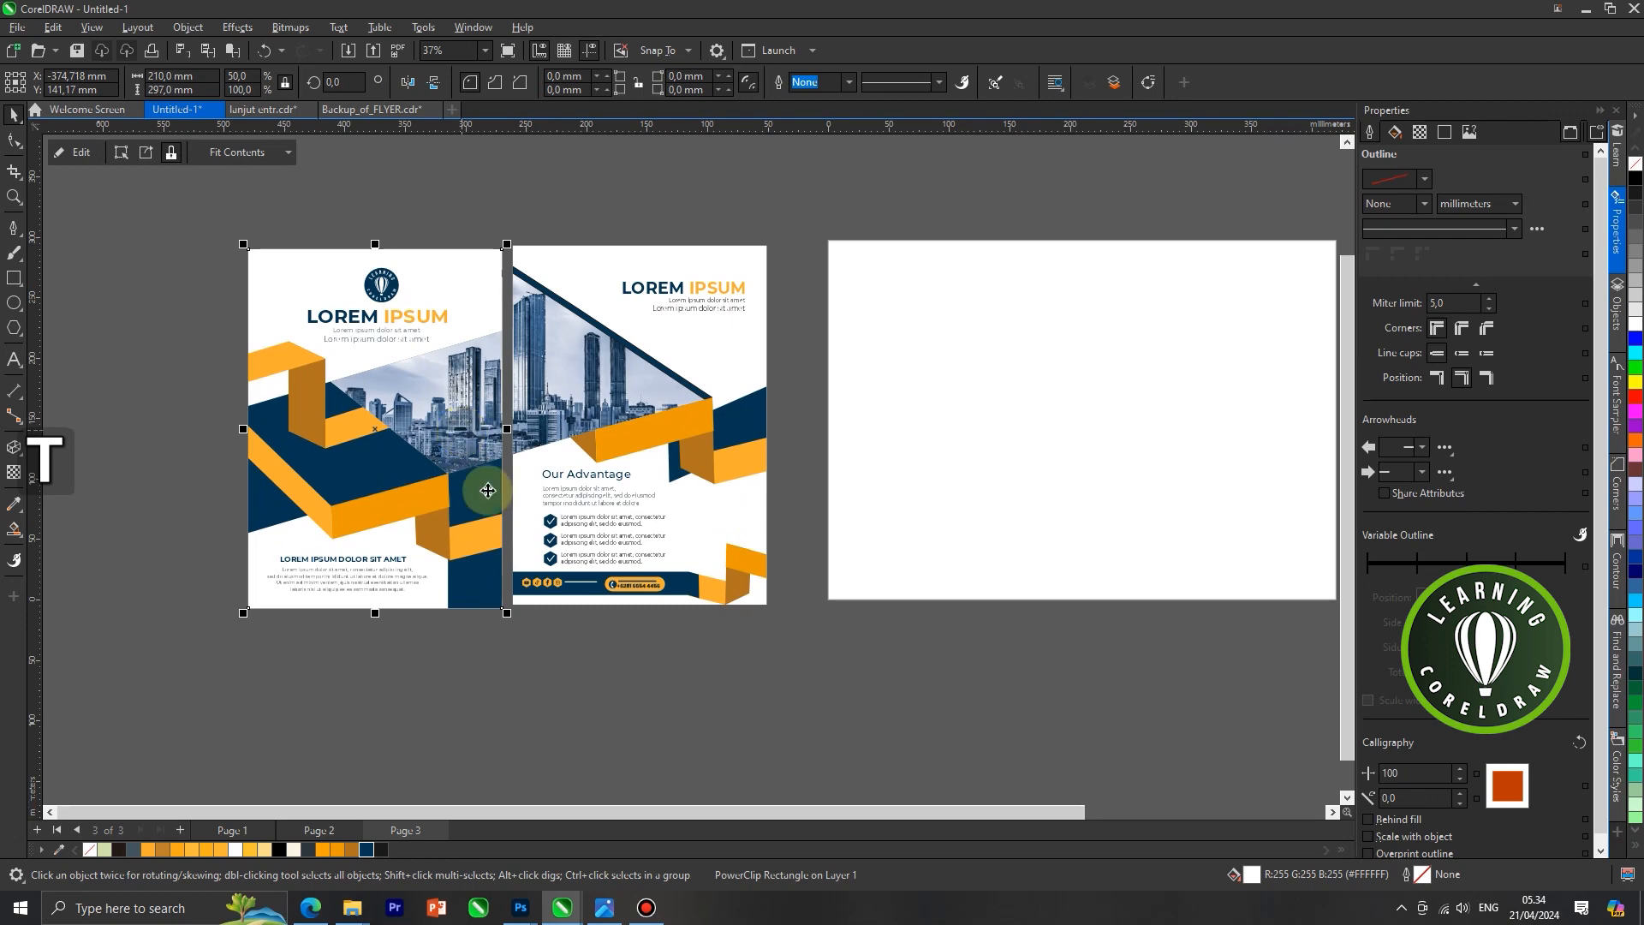
pyautogui.click(578, 672)
pyautogui.press('F4')
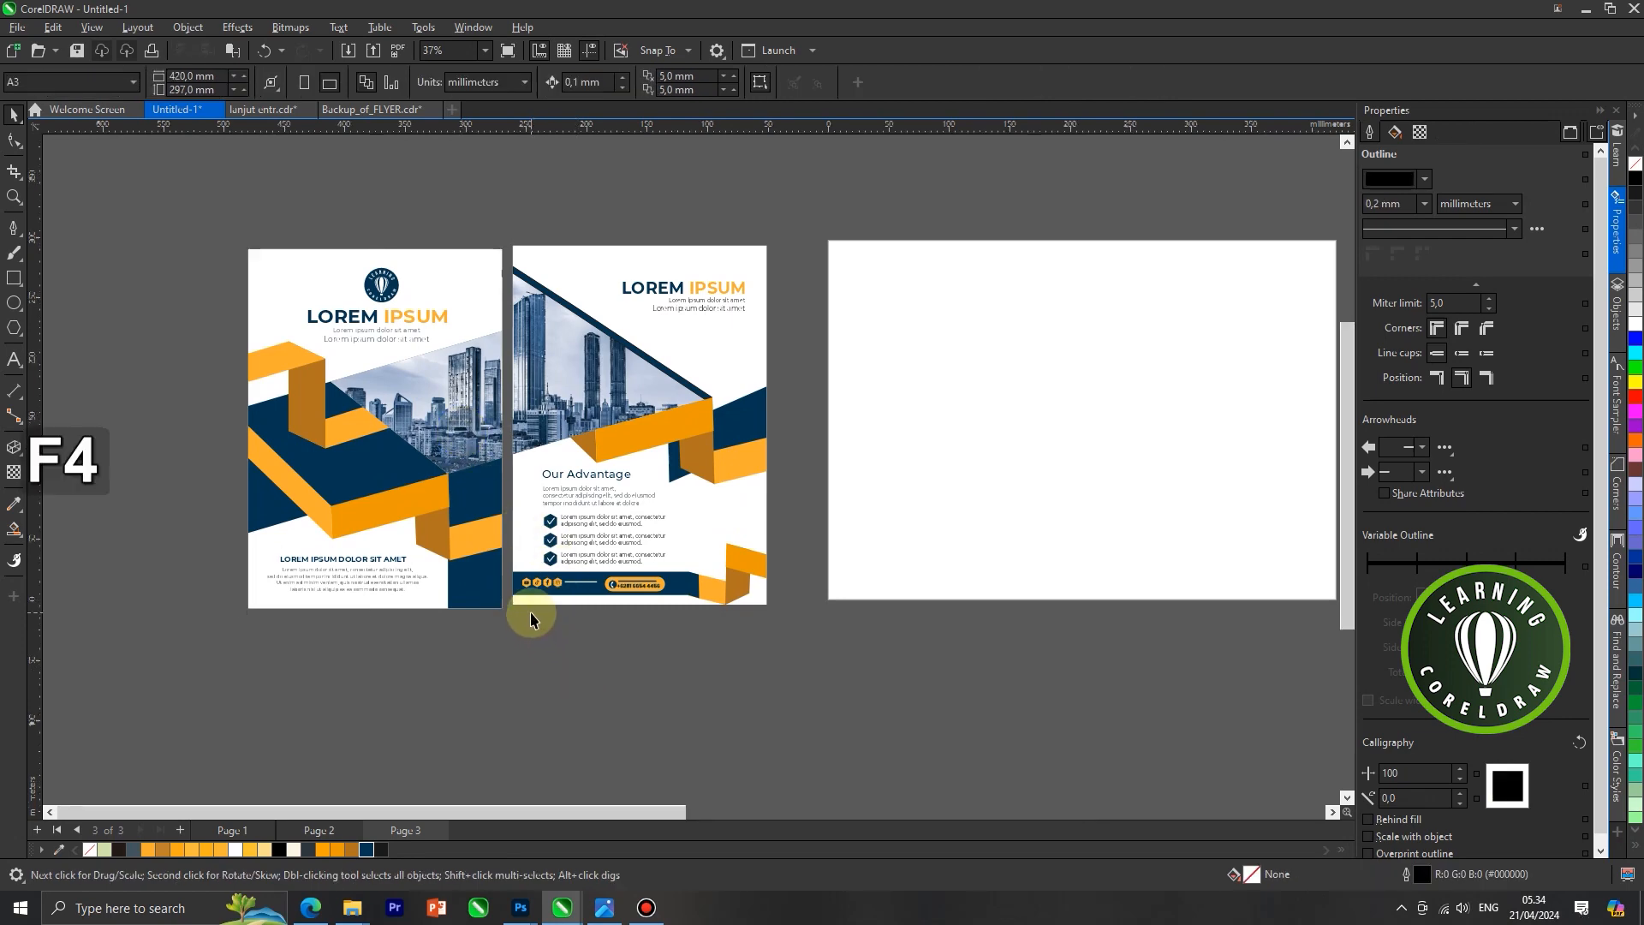